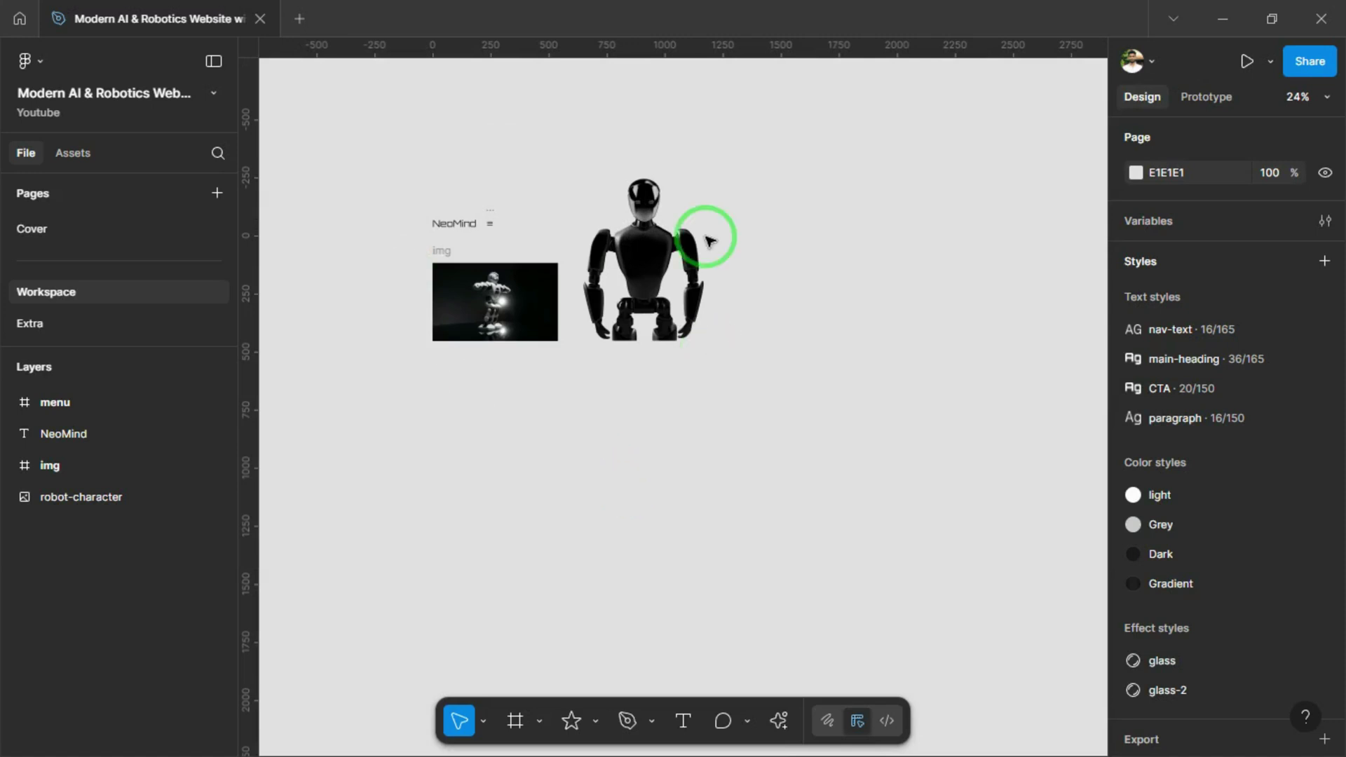
Inspect the nav-text, main-heading, CTA and paragraph text styles, ending on paragraph (Orbit Regular 16)
{"action": "scroll", "coordinate": [441, 217], "scroll_direction": "up", "scroll_amount": 5}
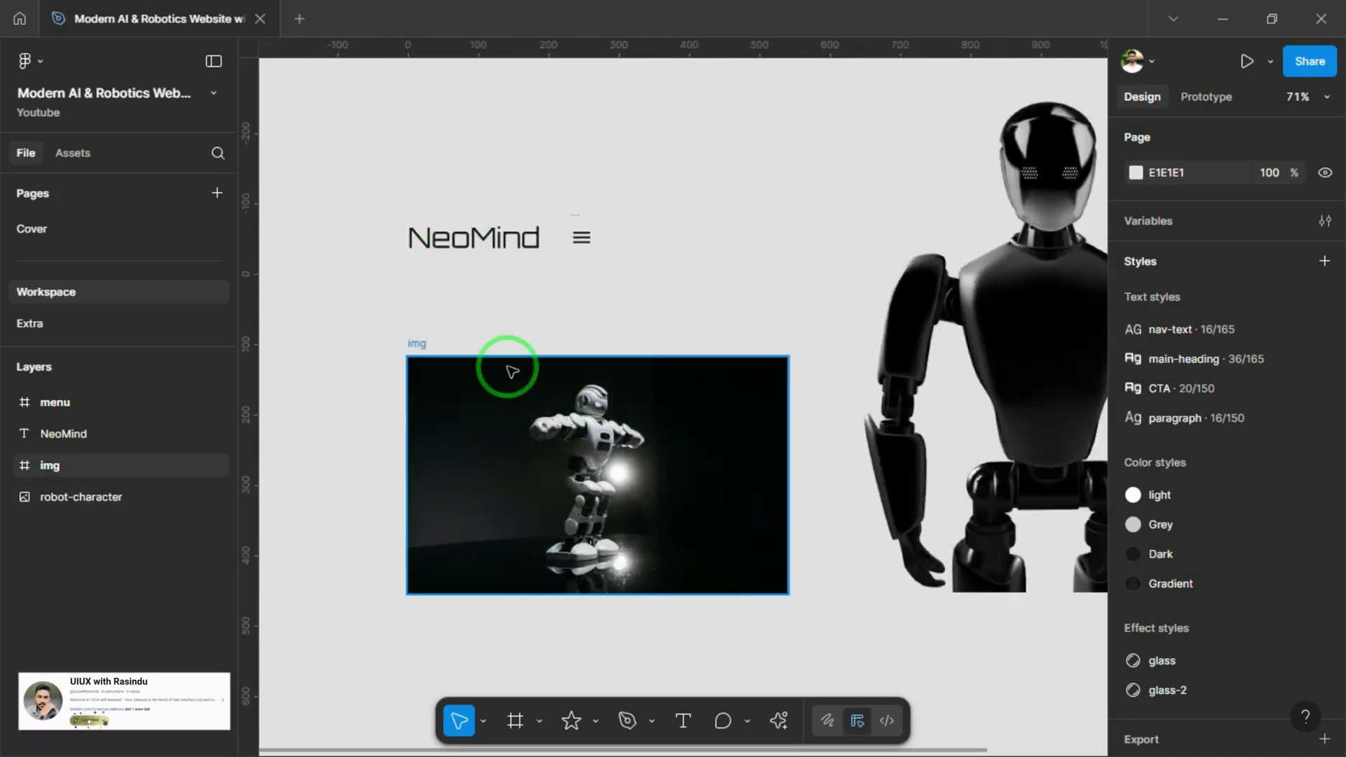
{"action": "scroll", "coordinate": [523, 361], "scroll_direction": "down", "scroll_amount": 3}
{"action": "scroll", "coordinate": [1113, 391], "scroll_direction": "down", "scroll_amount": 1}
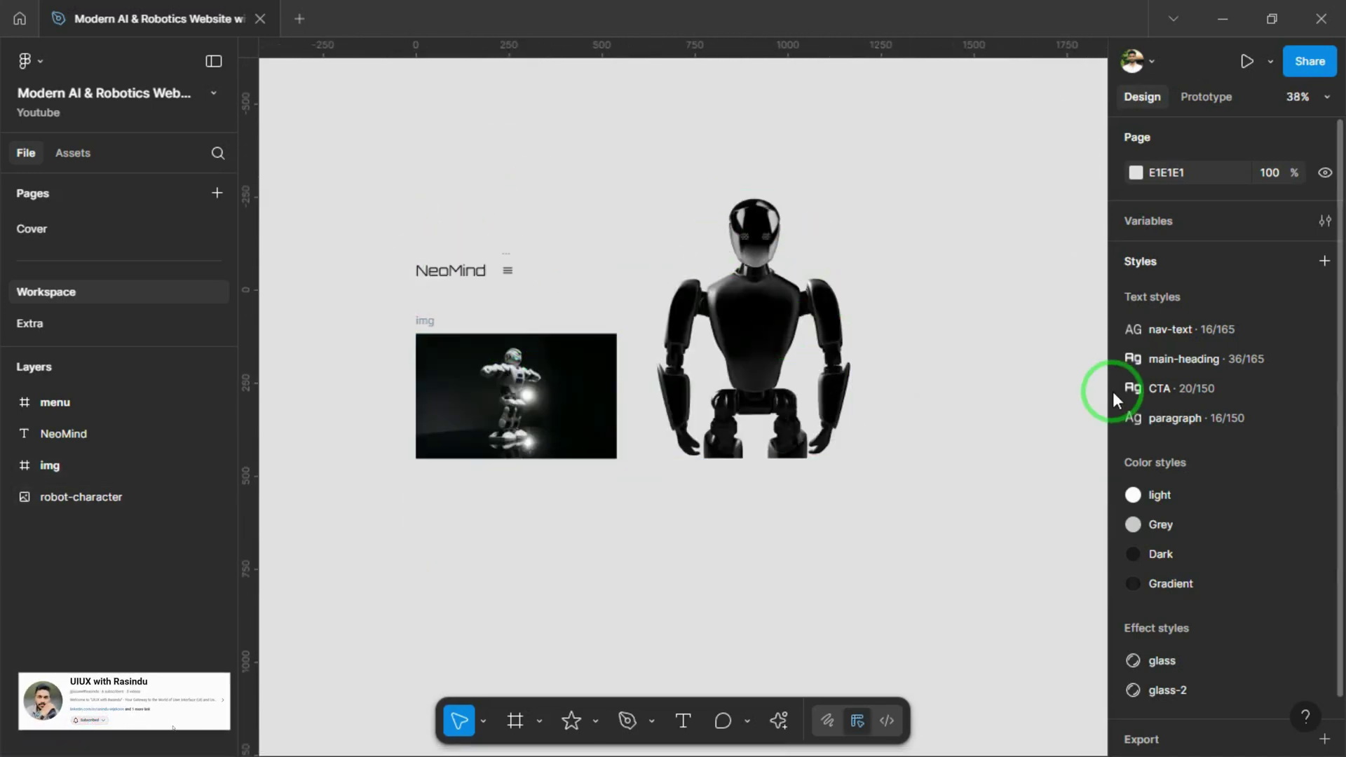
{"action": "scroll", "coordinate": [1190, 423], "scroll_direction": "down", "scroll_amount": 1}
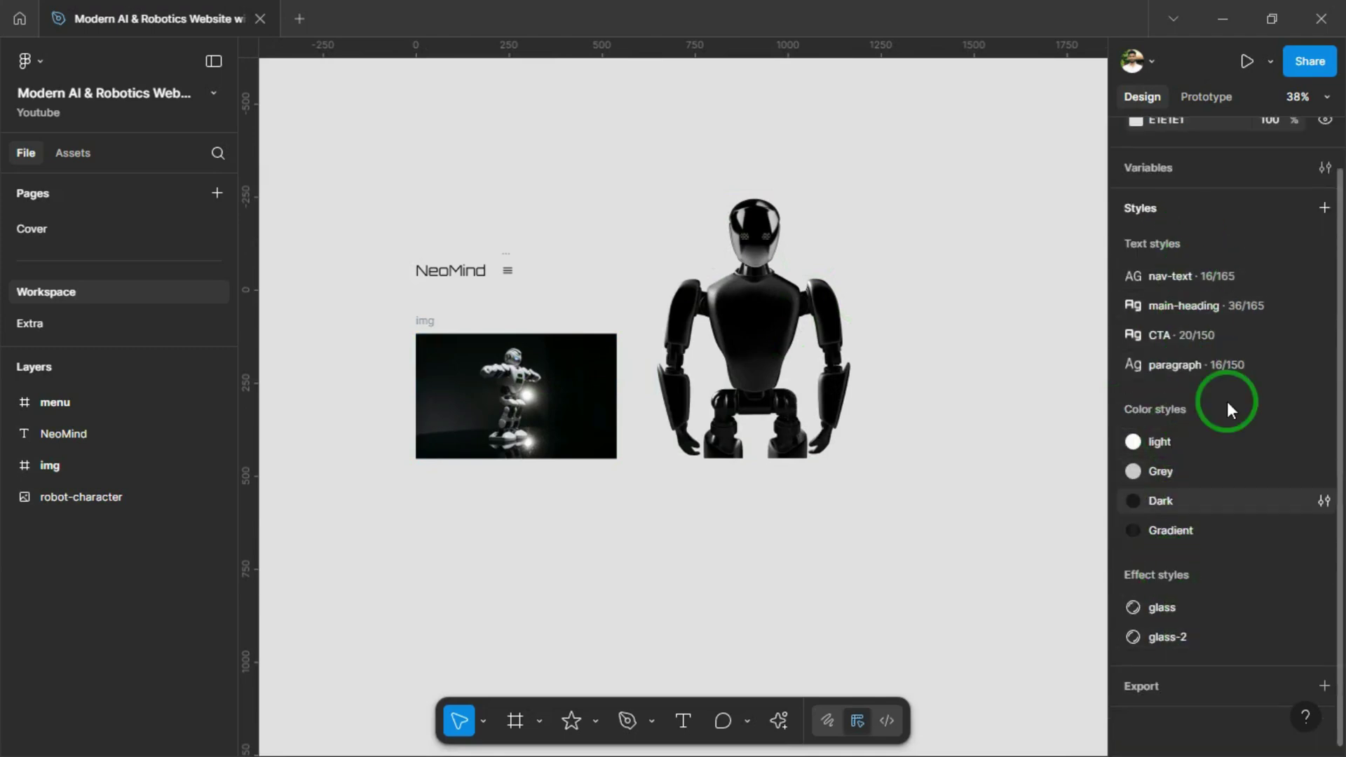
{"action": "left_click", "coordinate": [1324, 276]}
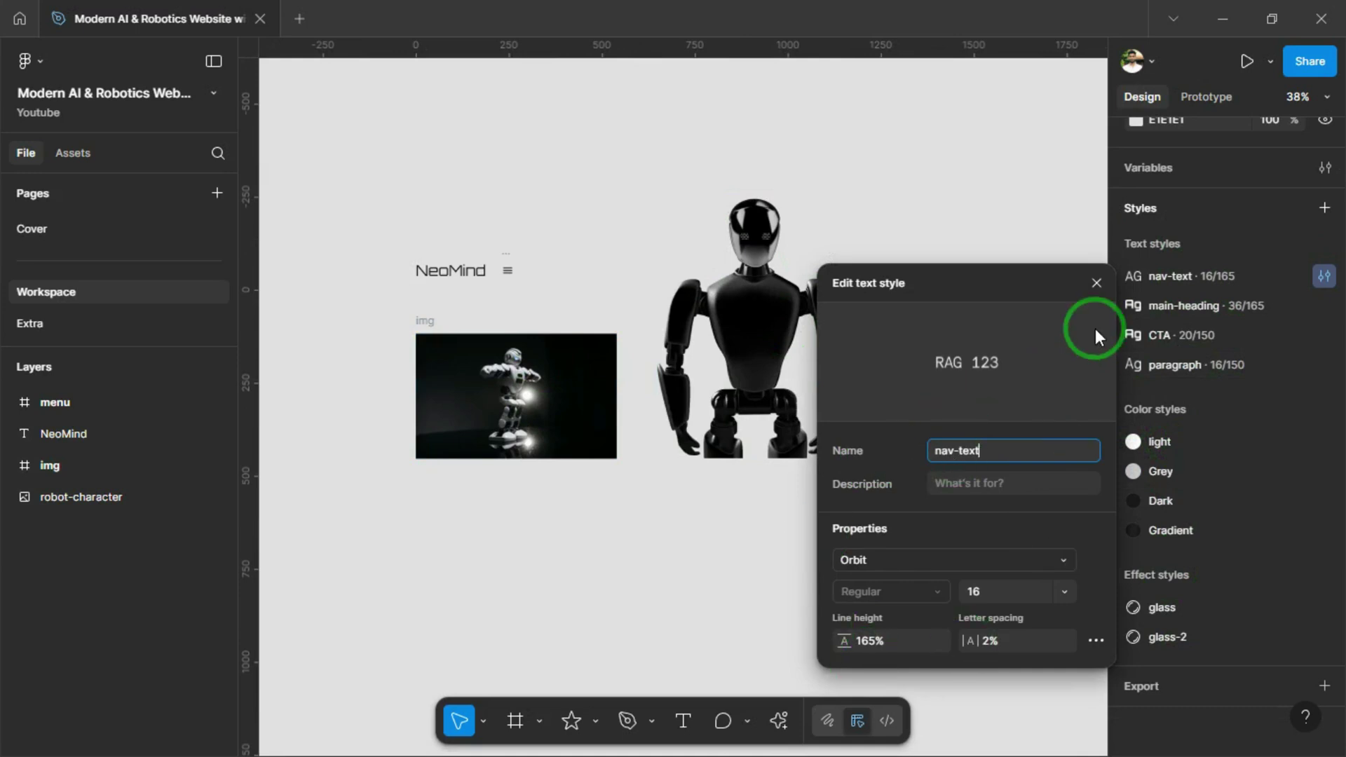
{"action": "left_click", "coordinate": [1323, 313]}
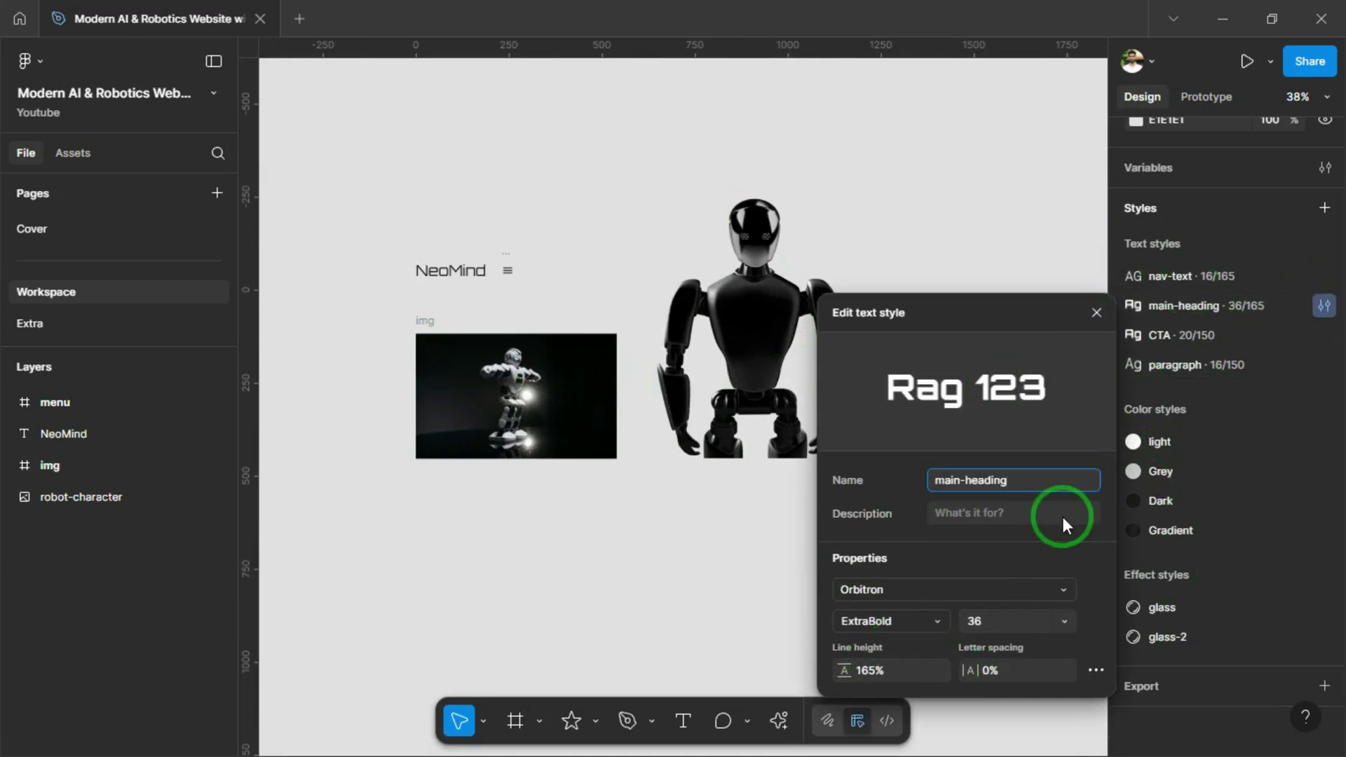
{"action": "left_click", "coordinate": [1323, 336]}
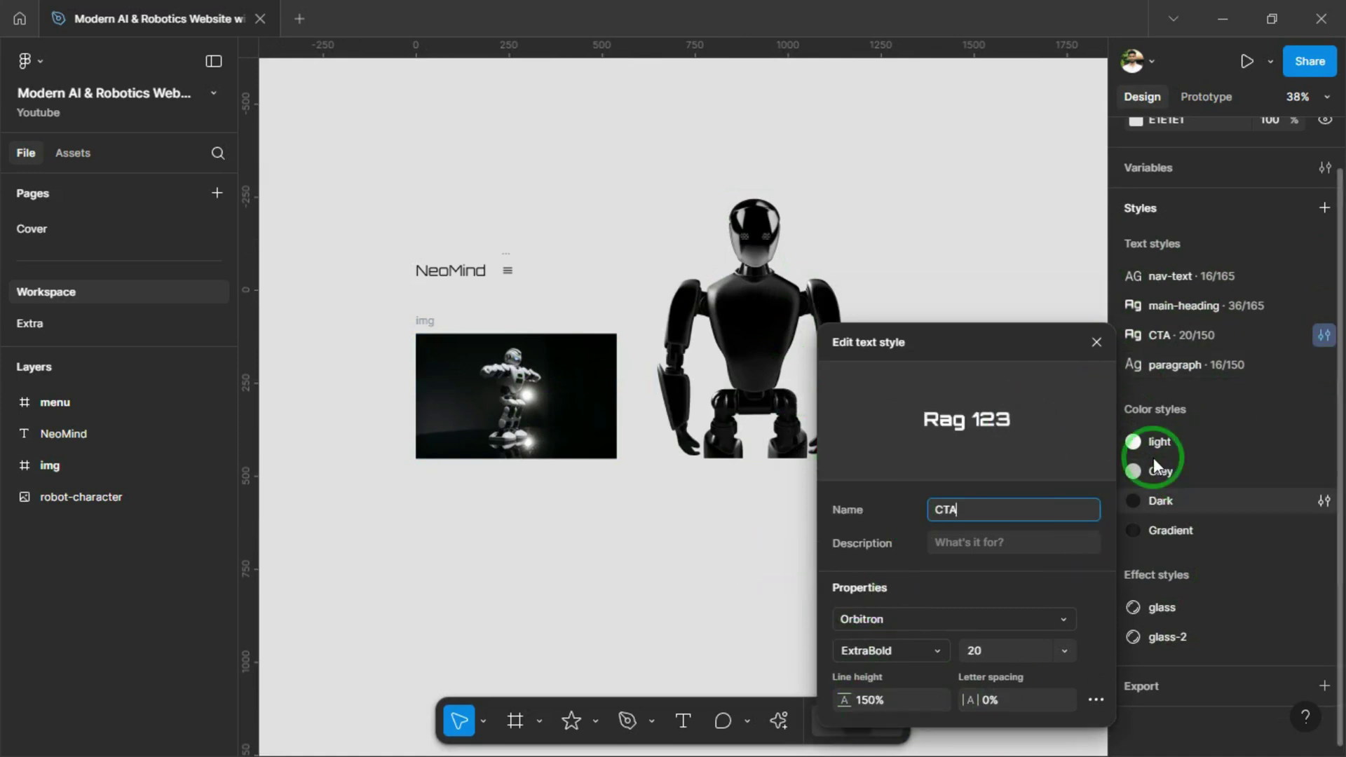
{"action": "left_click", "coordinate": [1323, 365]}
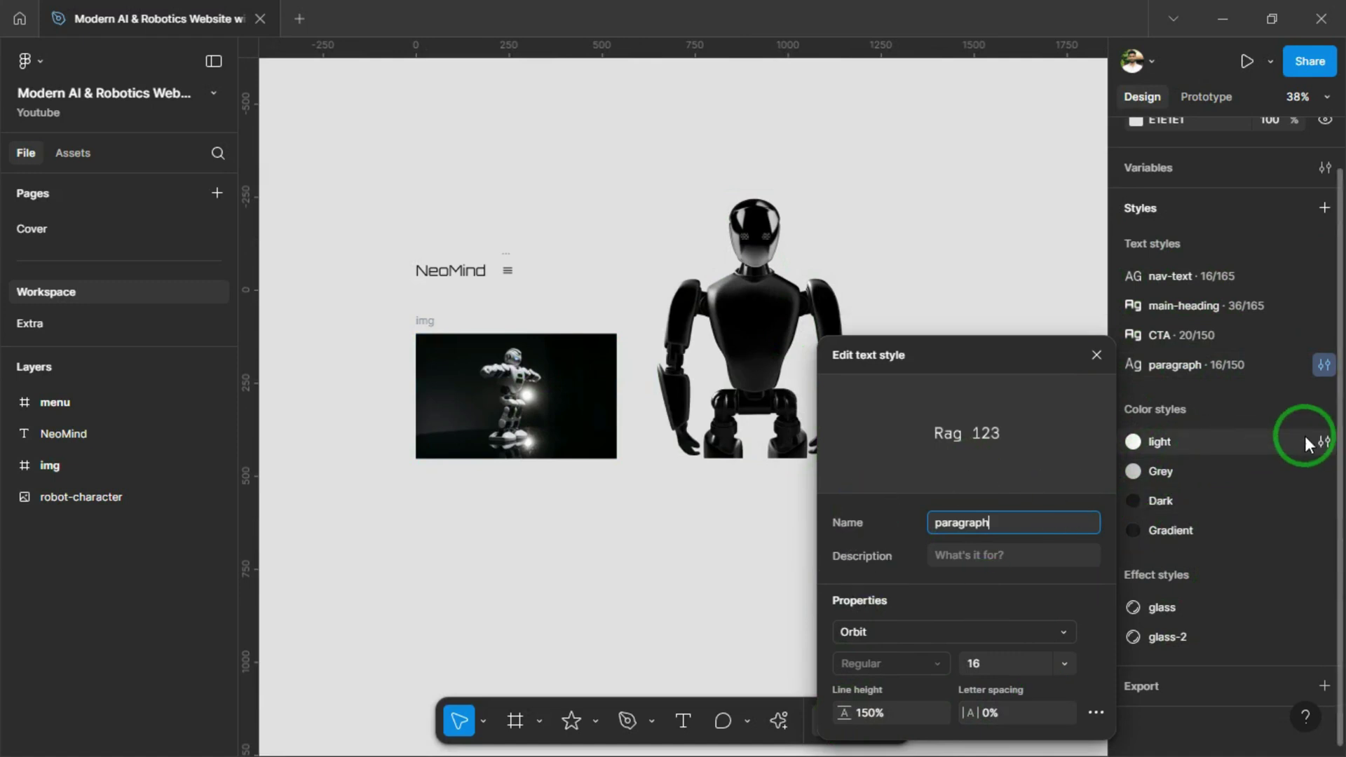
Review the light, Grey, Dark and Gradient colour styles, including the Gradient's colour stops
{"action": "left_click", "coordinate": [1323, 442]}
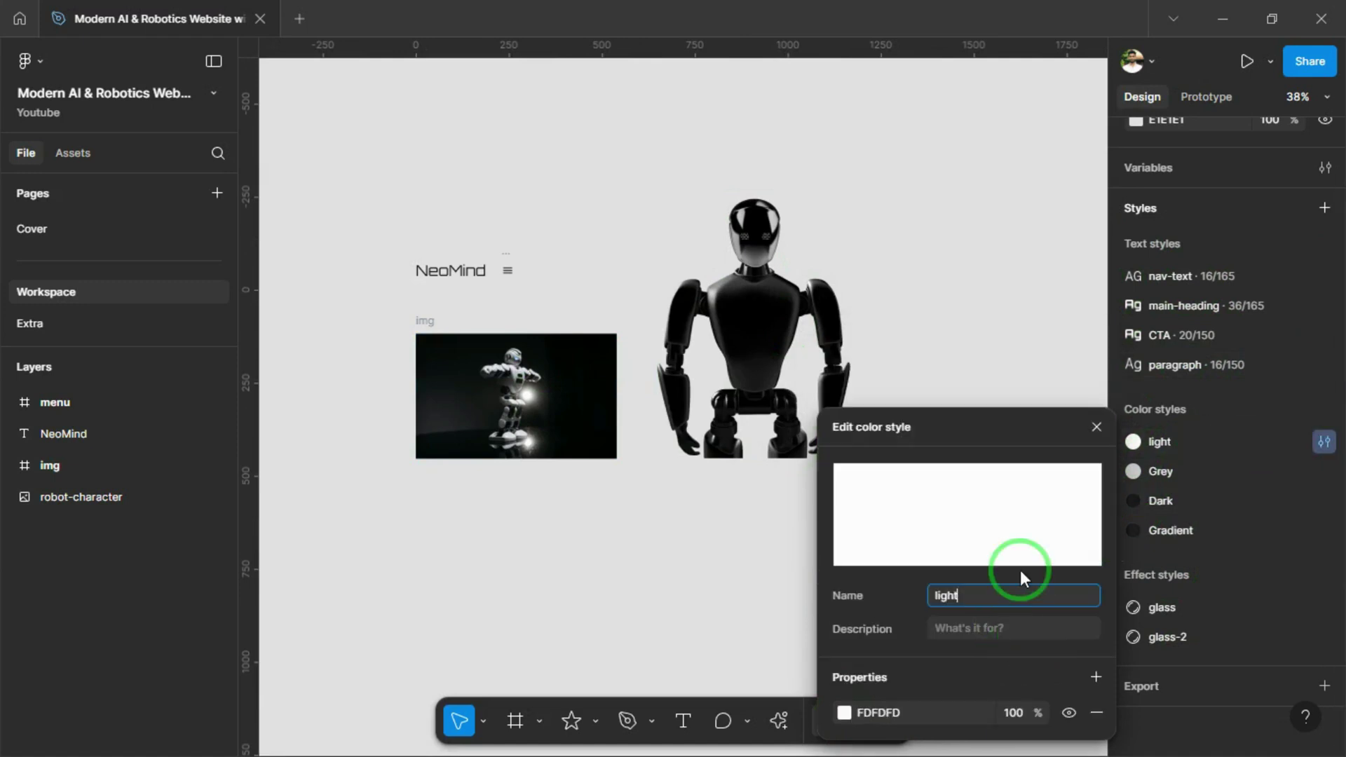
{"action": "left_click", "coordinate": [1323, 471]}
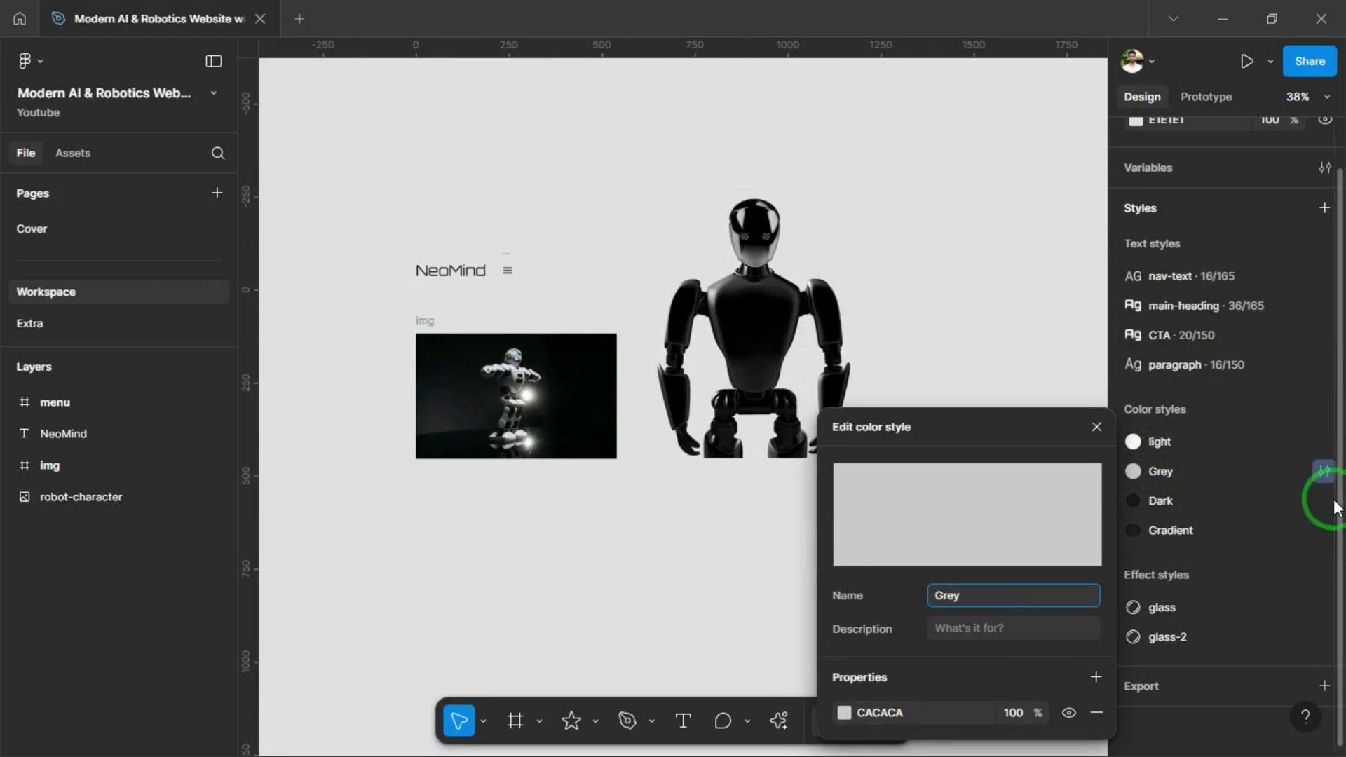
{"action": "left_click", "coordinate": [1324, 500]}
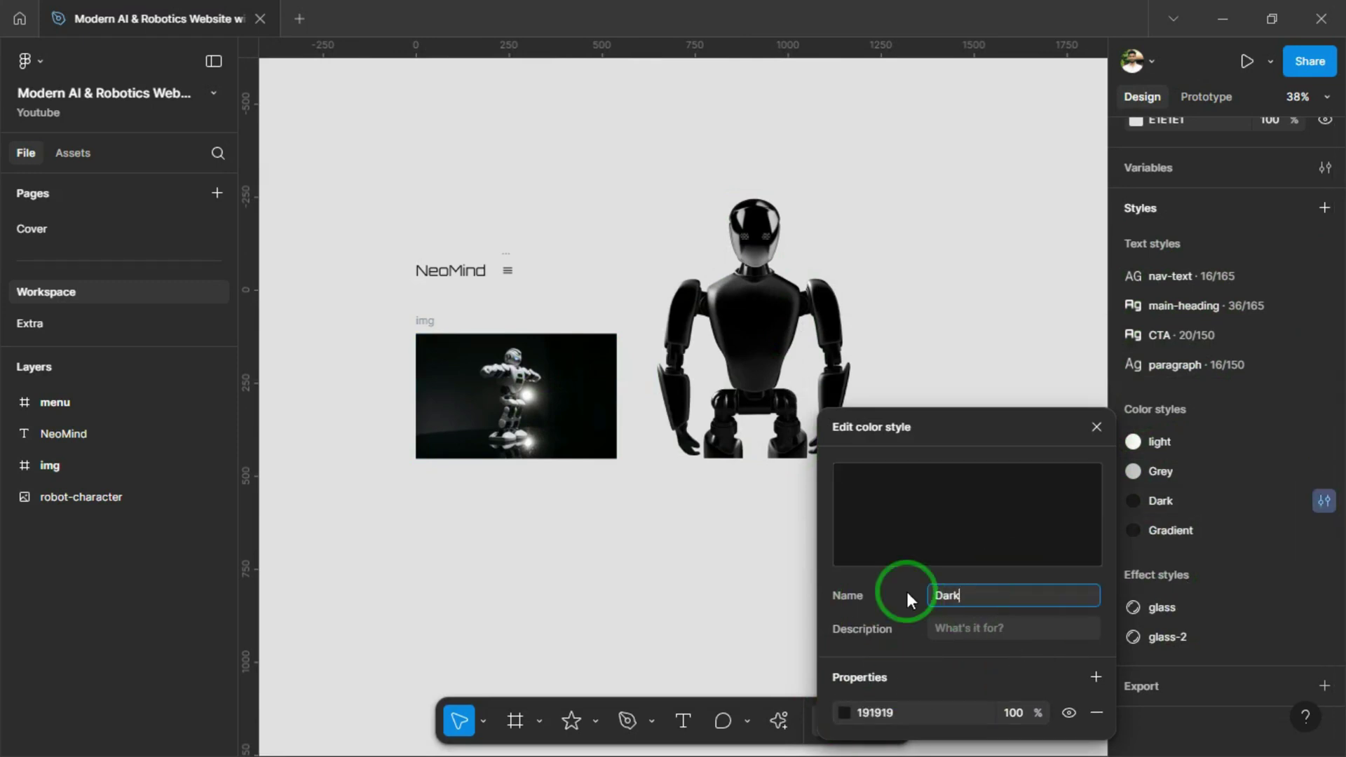
{"action": "left_click", "coordinate": [1322, 533]}
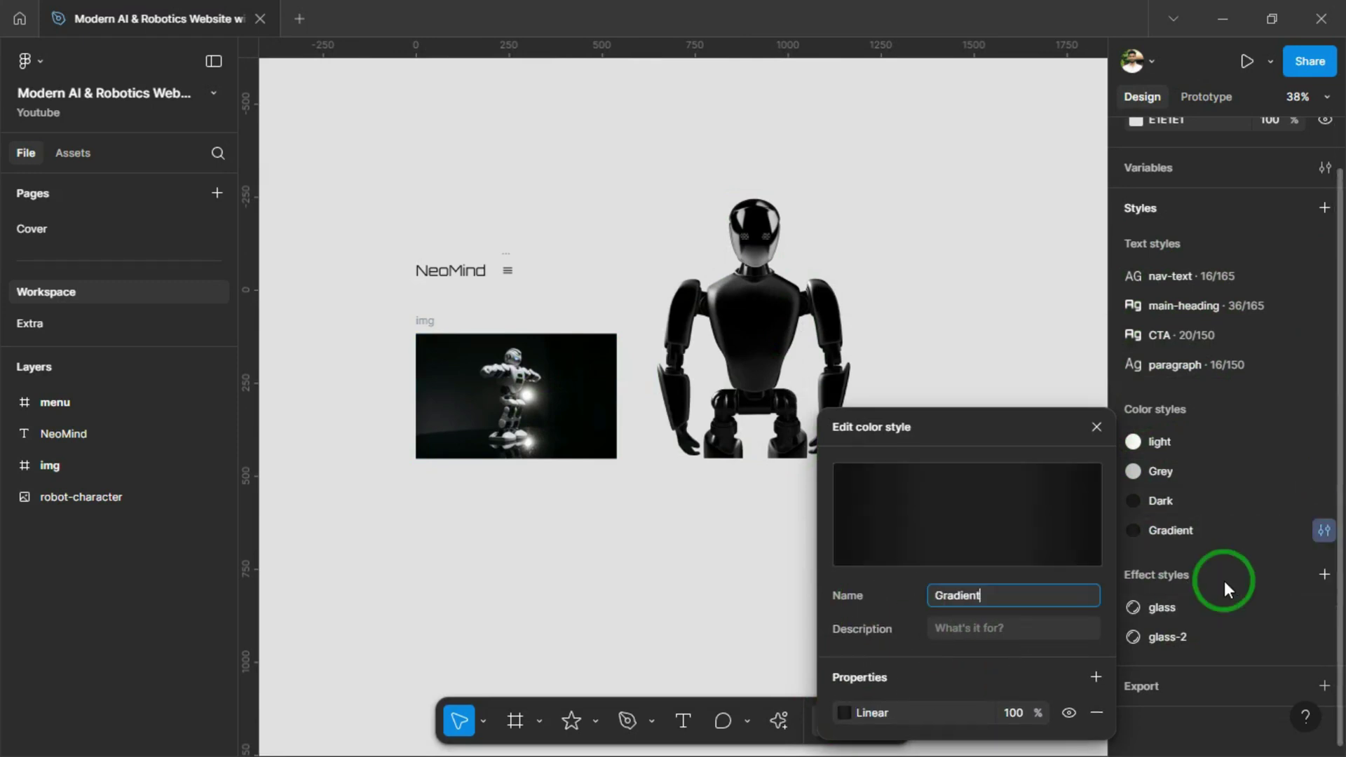
{"action": "left_click", "coordinate": [844, 713]}
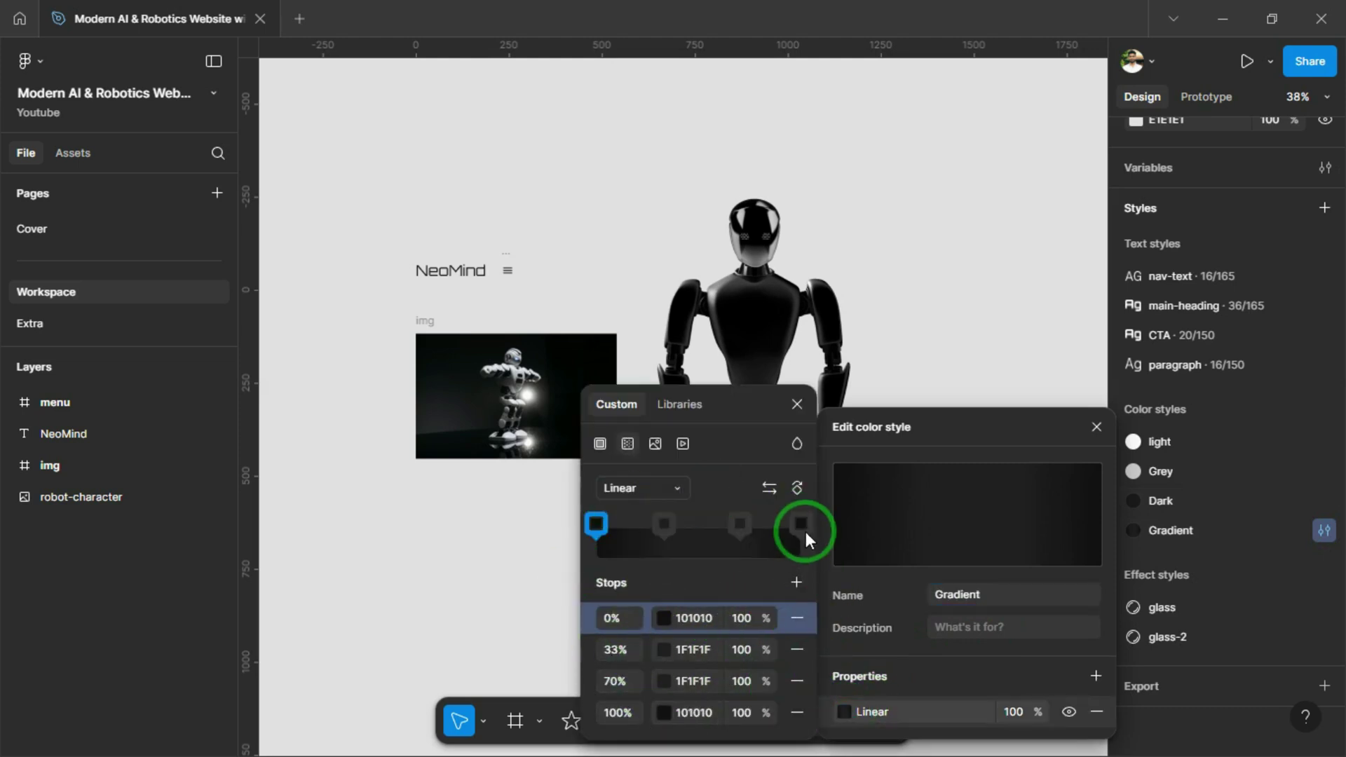
{"action": "left_click", "coordinate": [796, 405]}
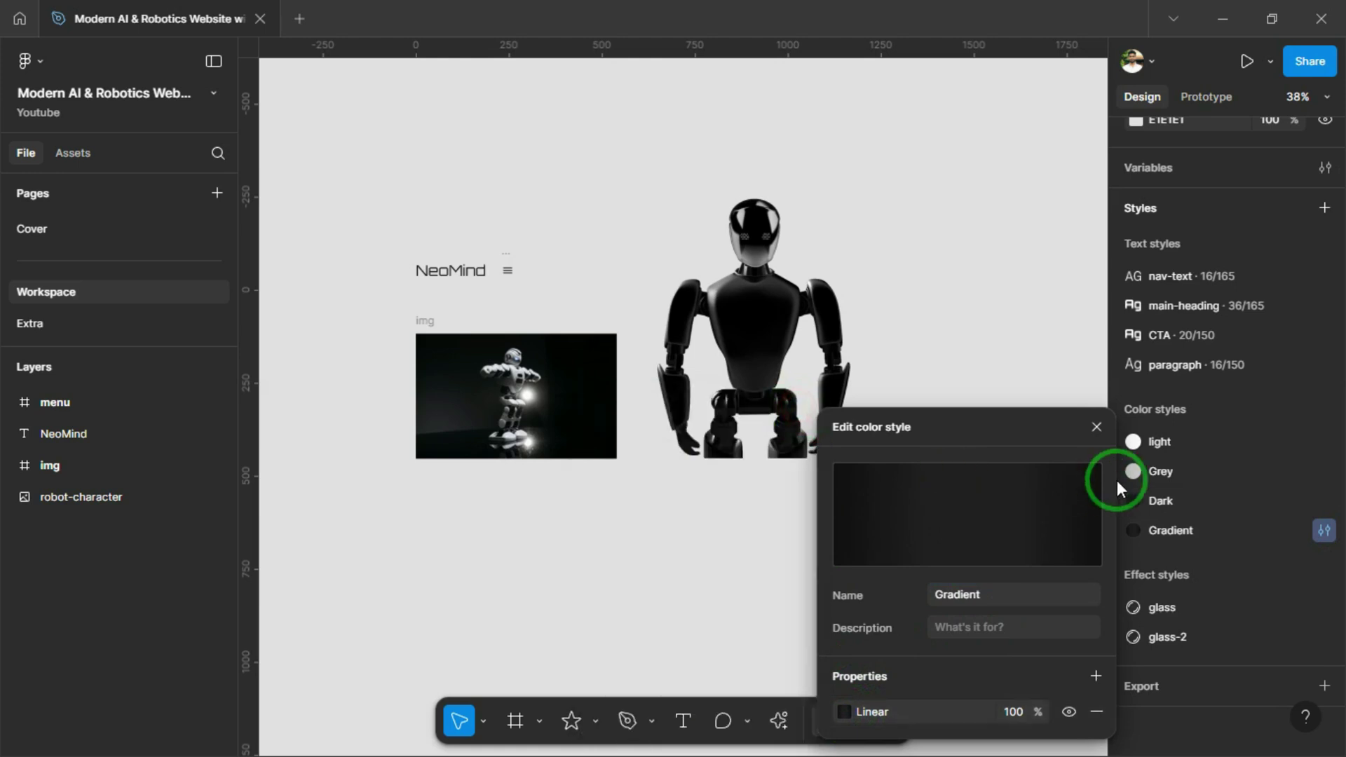
{"action": "left_click", "coordinate": [1097, 429]}
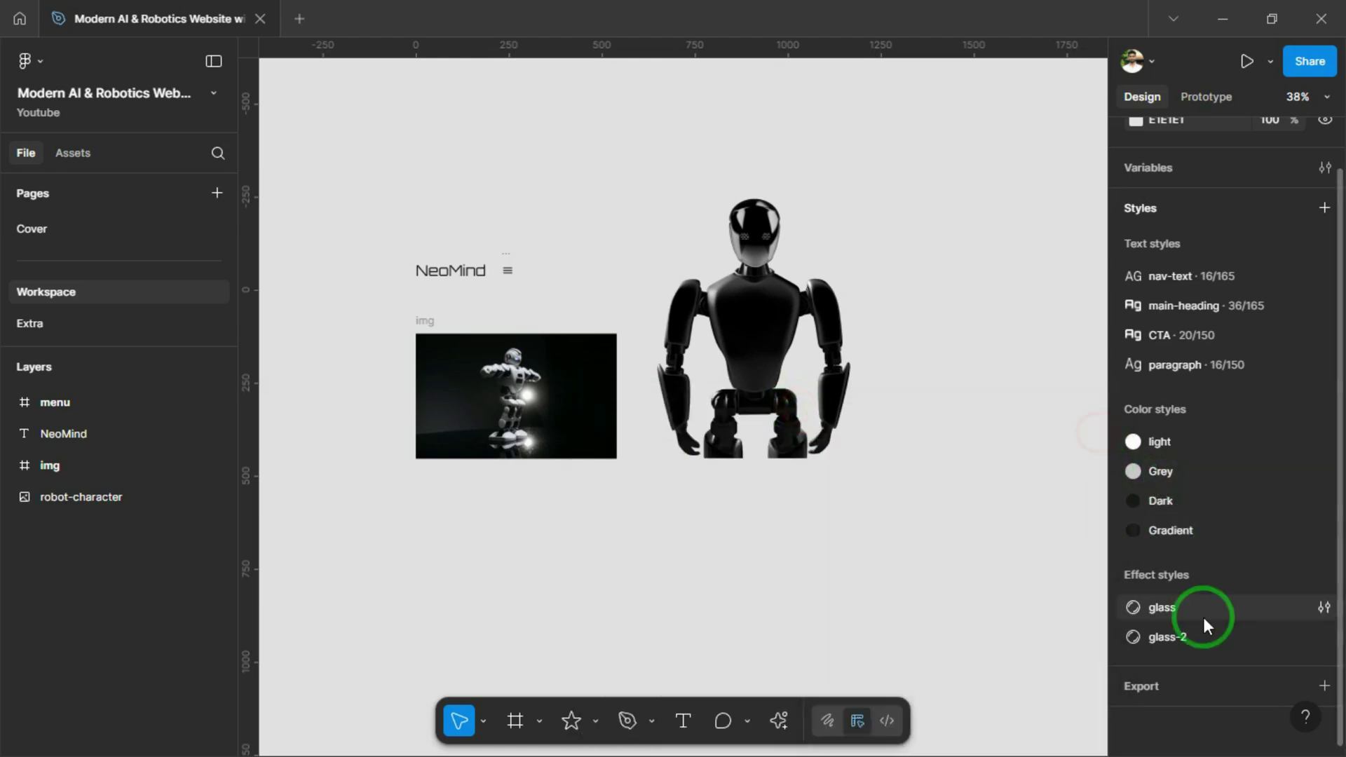
Review the glass and glass-2 effect styles' refraction and frost values, then close the editor
{"action": "left_click", "coordinate": [1324, 608]}
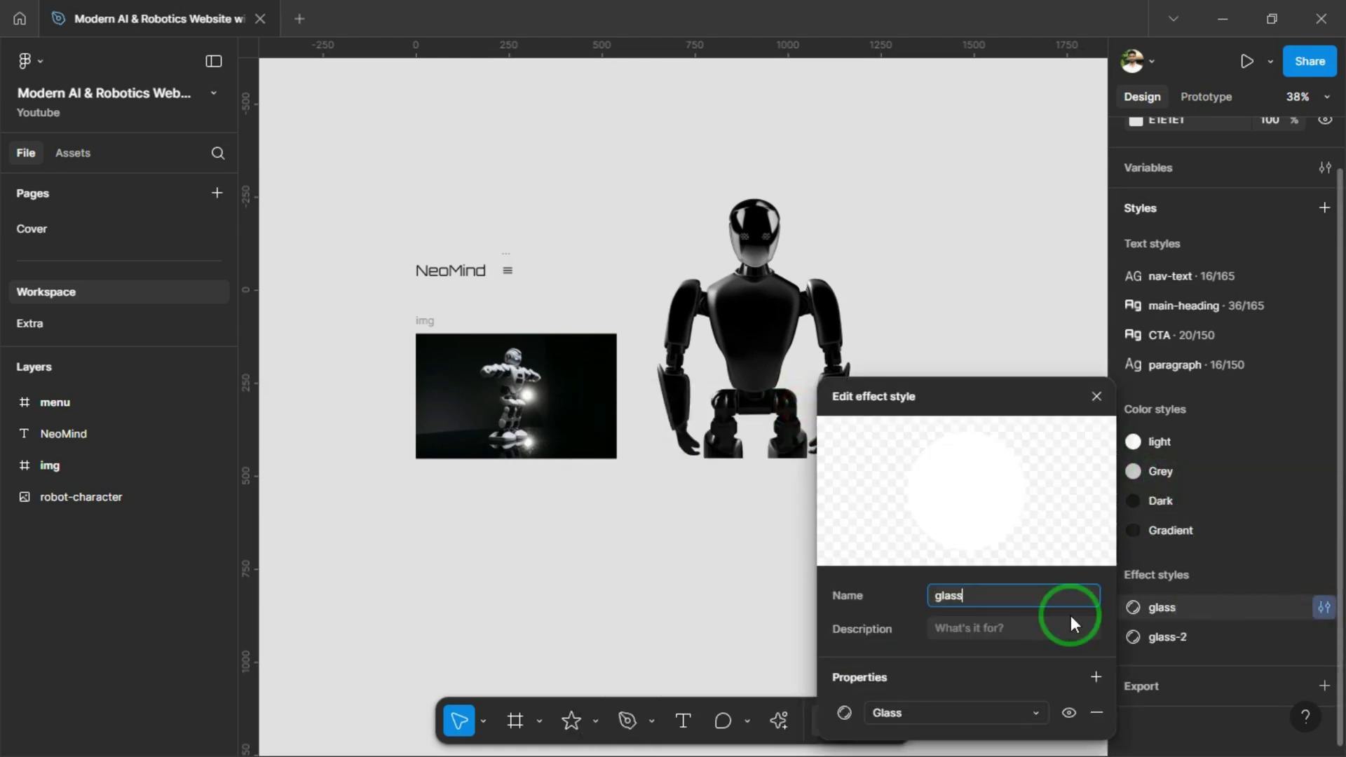
{"action": "left_click", "coordinate": [843, 712]}
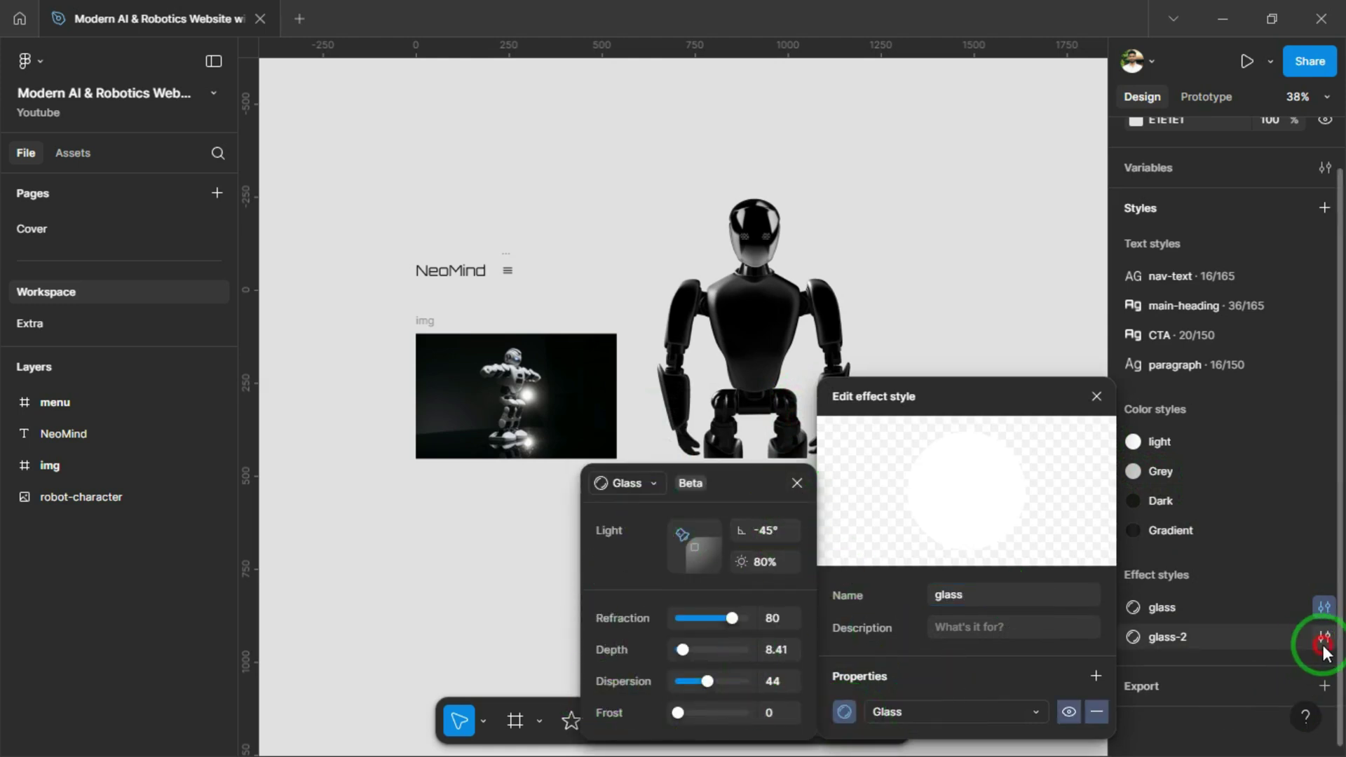
{"action": "left_click", "coordinate": [1323, 637]}
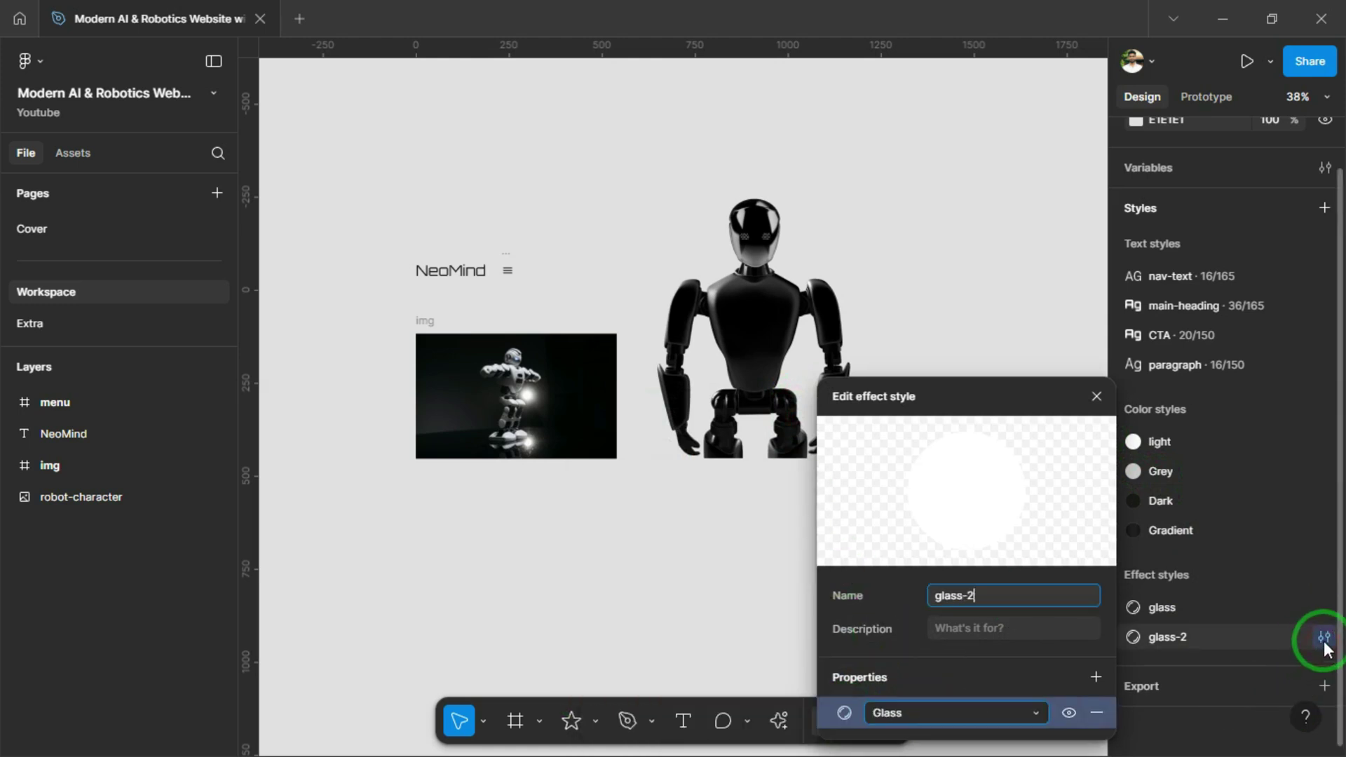
{"action": "left_click", "coordinate": [842, 713]}
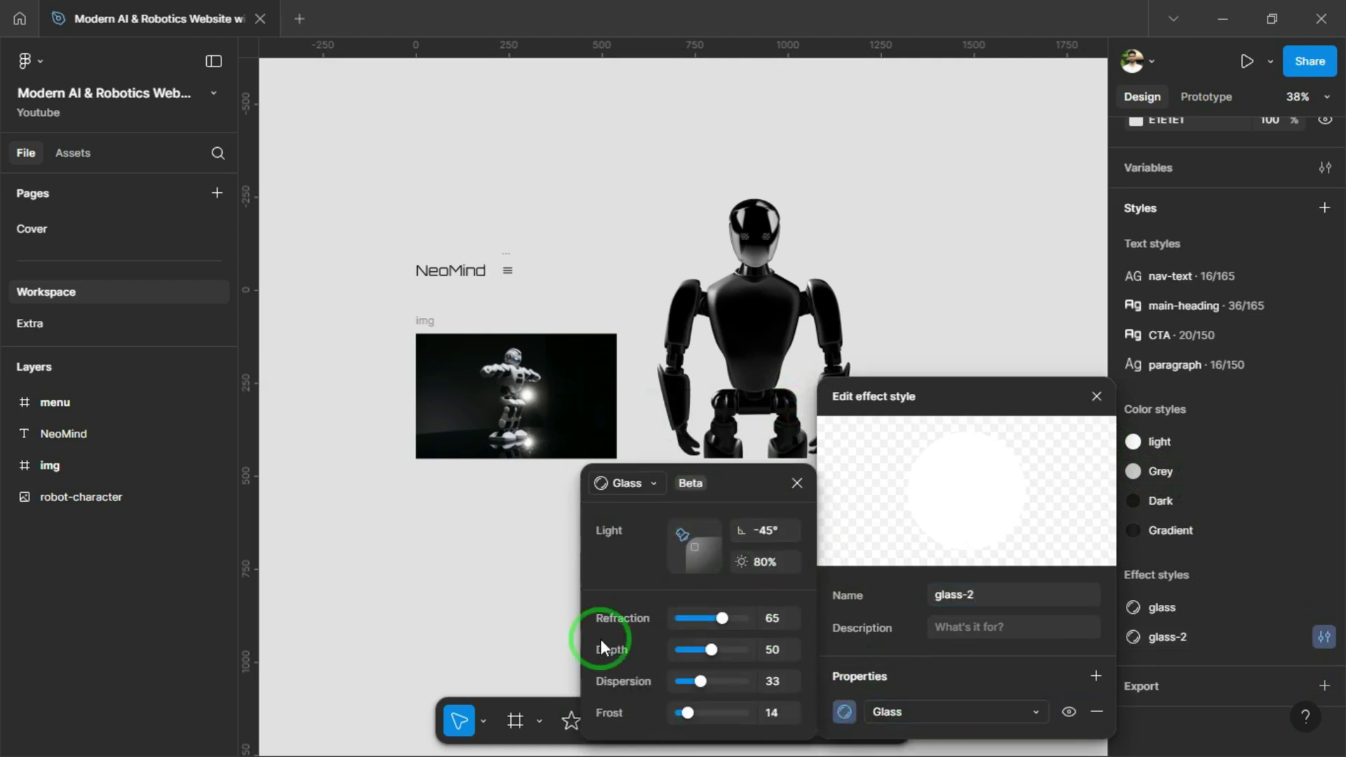
{"action": "left_click", "coordinate": [797, 483]}
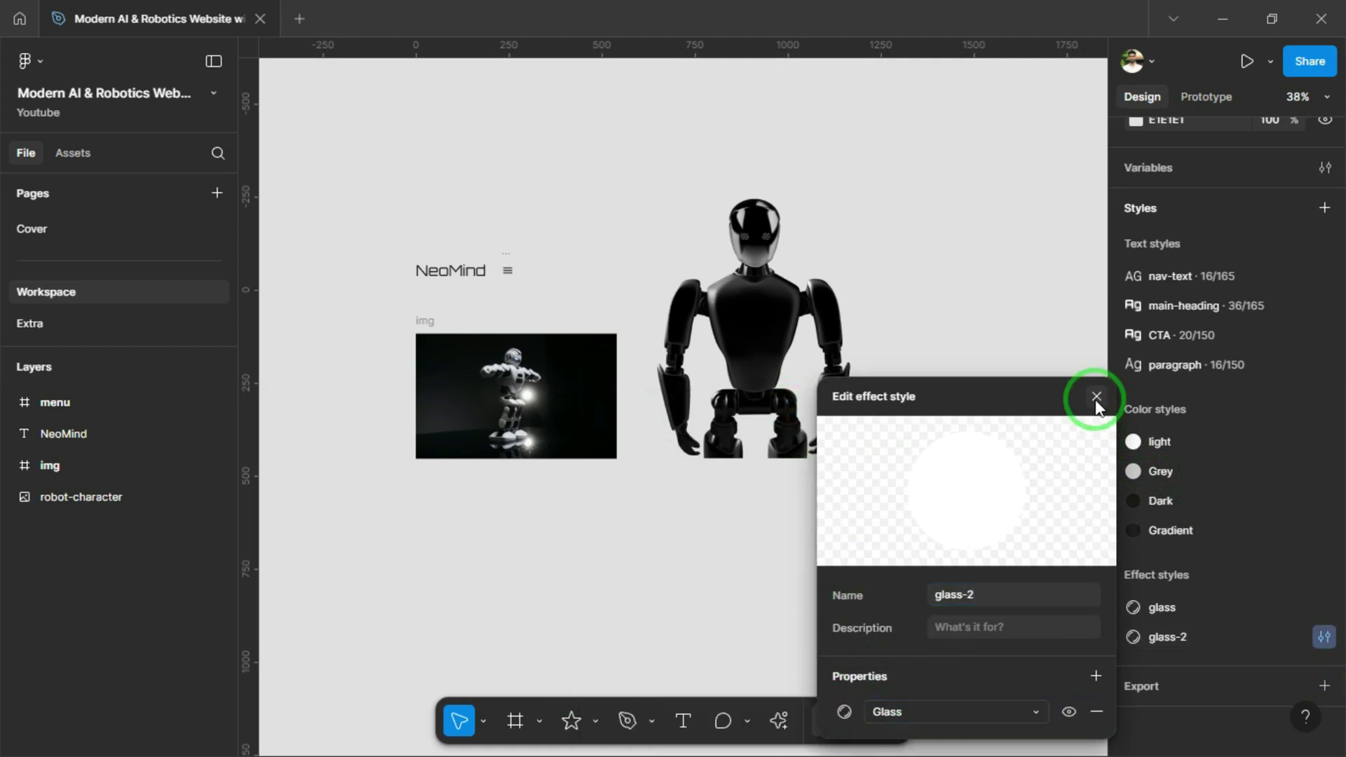
Add a MacBook Pro 14" (1512×982) frame and move it beside the robot image
{"action": "left_click", "coordinate": [1096, 396]}
{"action": "left_click", "coordinate": [783, 501]}
{"action": "scroll", "coordinate": [727, 475], "scroll_direction": "down", "scroll_amount": 5}
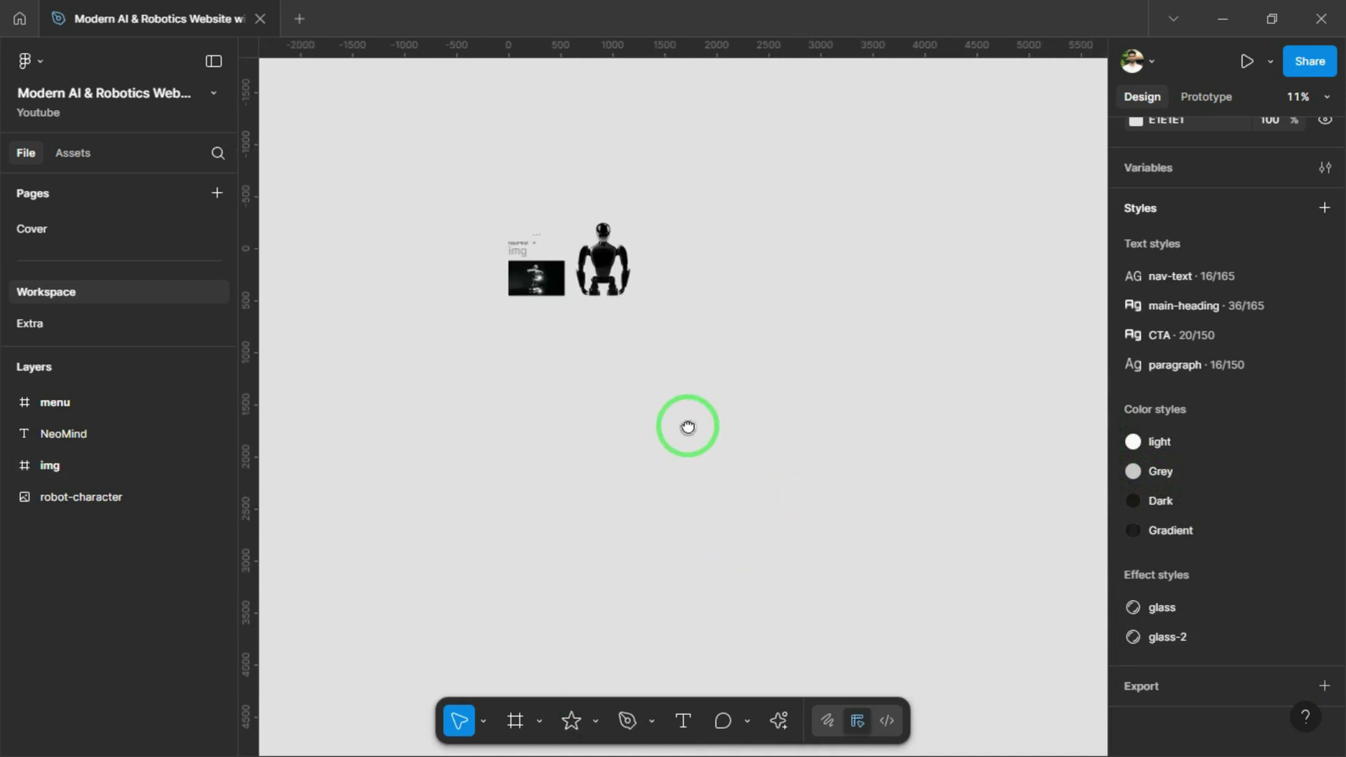
{"action": "left_click", "coordinate": [514, 729]}
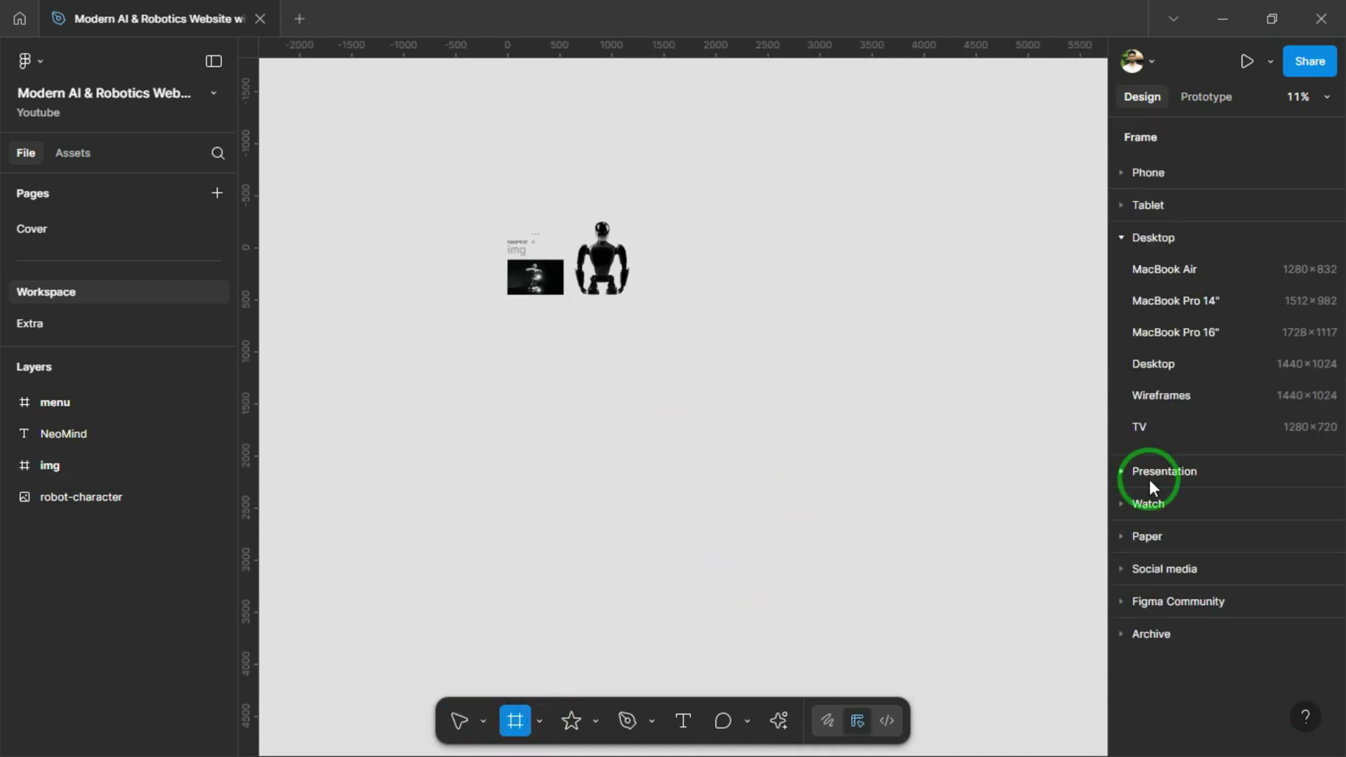
{"action": "left_click", "coordinate": [1255, 301]}
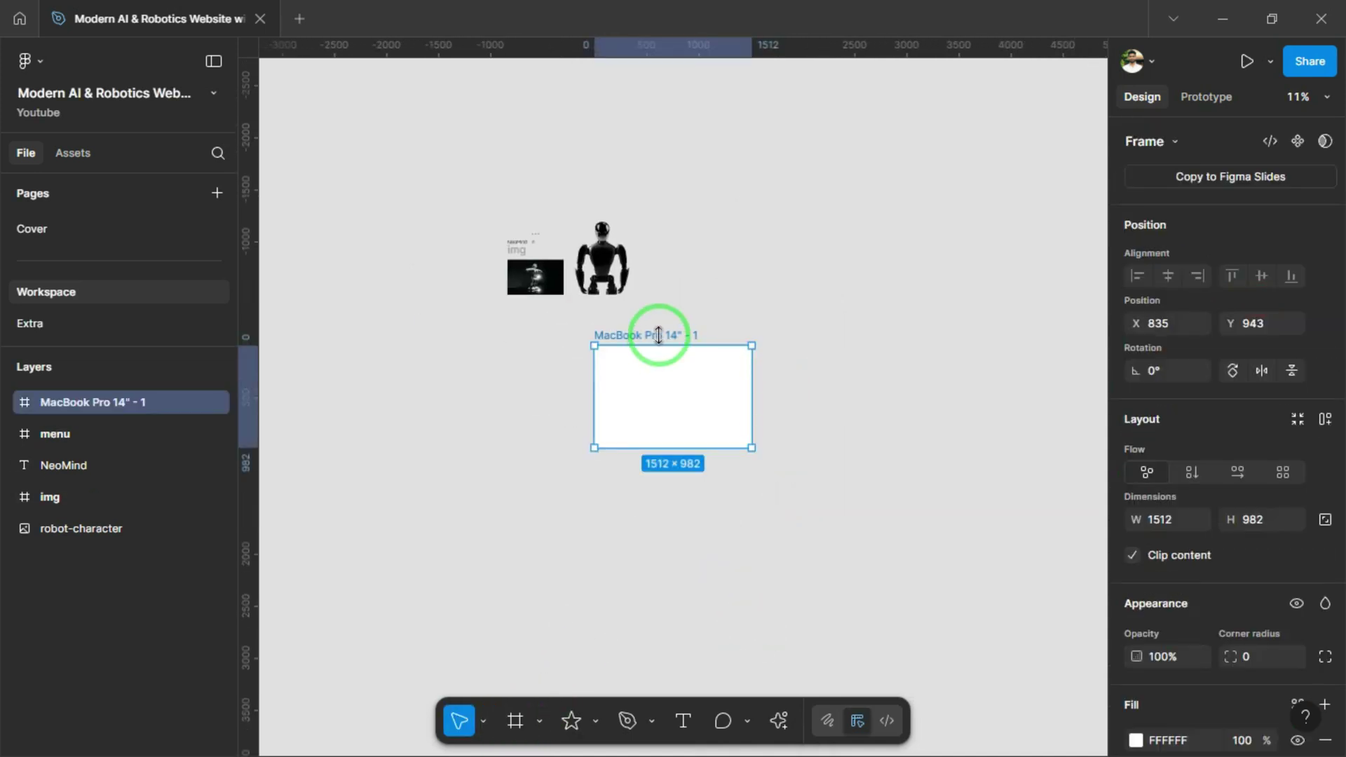
{"action": "left_click_drag", "start_coordinate": [689, 328], "coordinate": [743, 215]}
Rename the frame to Home and fill it with the Gradient colour style
{"action": "scroll", "coordinate": [712, 258], "scroll_direction": "up", "scroll_amount": 3}
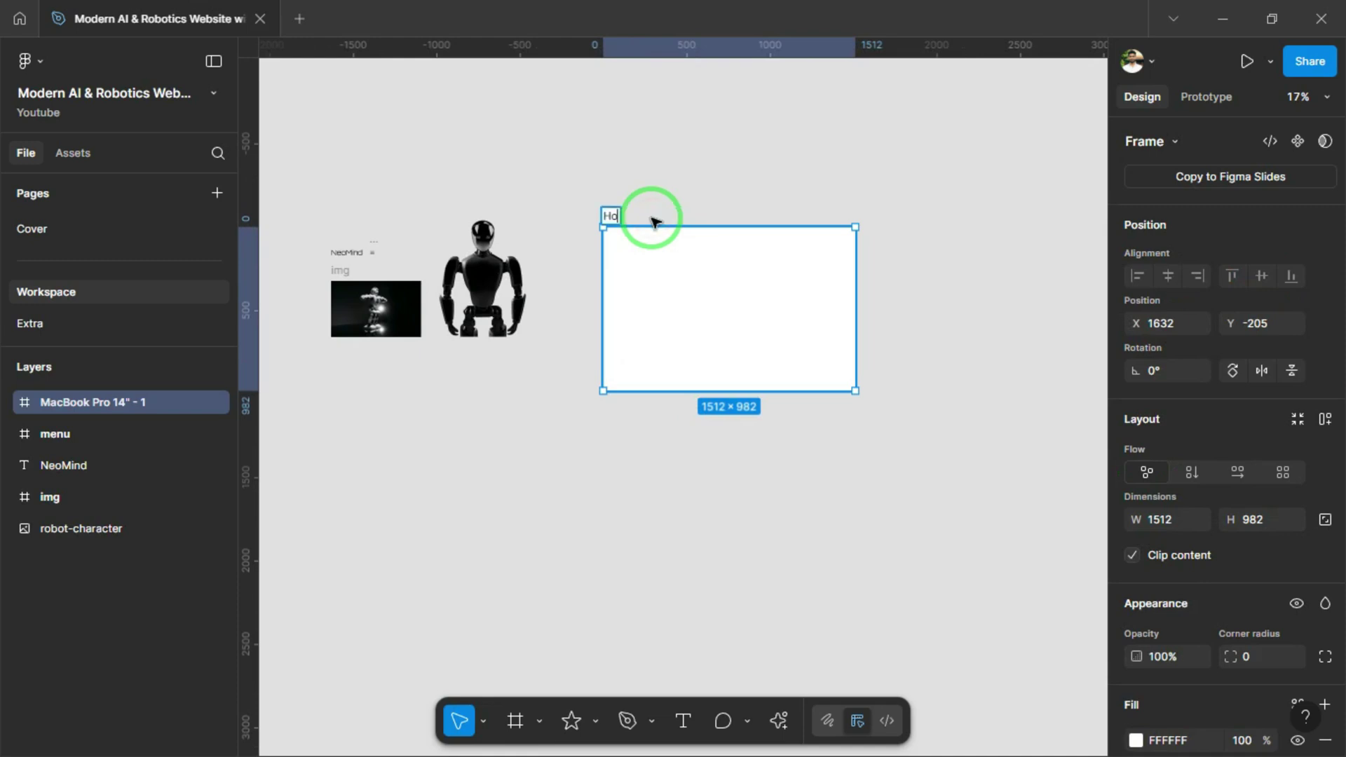
{"action": "key", "text": "Return"}
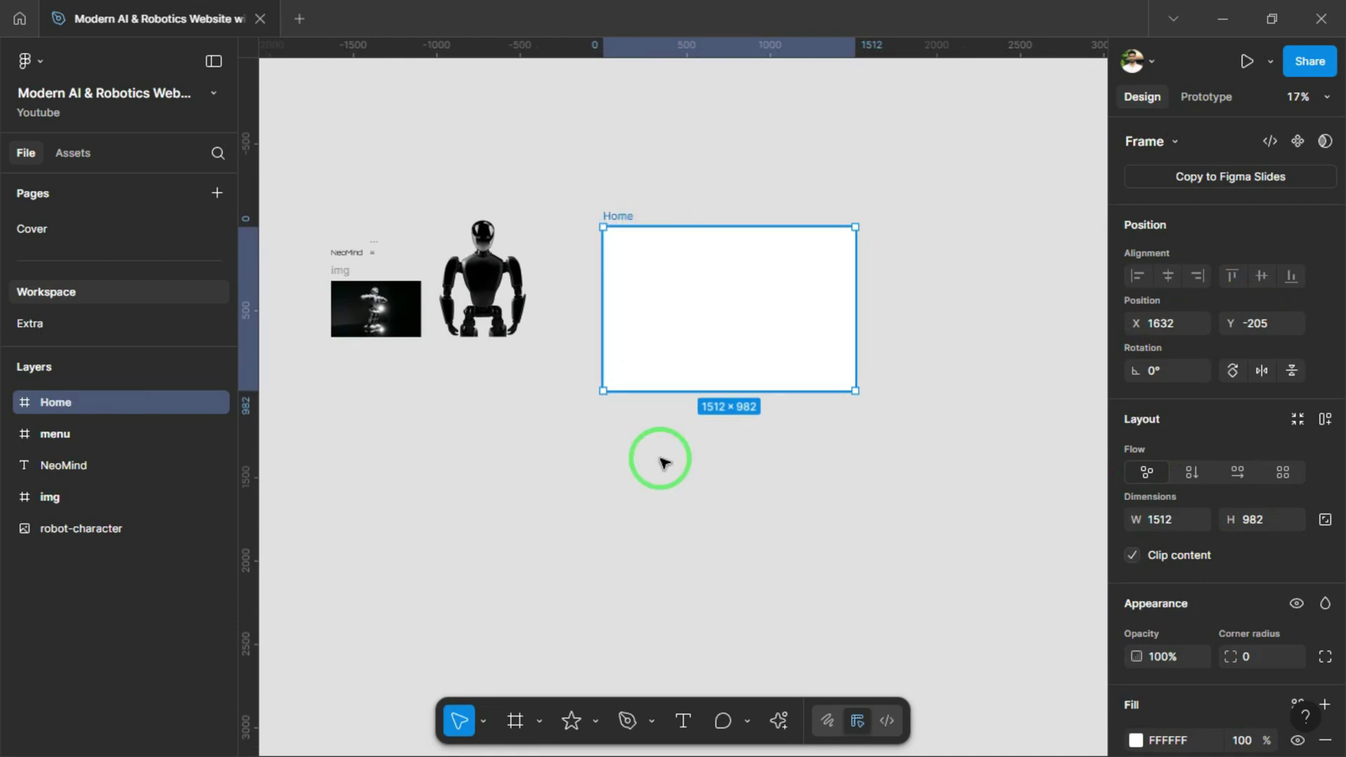
{"action": "scroll", "coordinate": [659, 462], "scroll_direction": "down", "scroll_amount": 1}
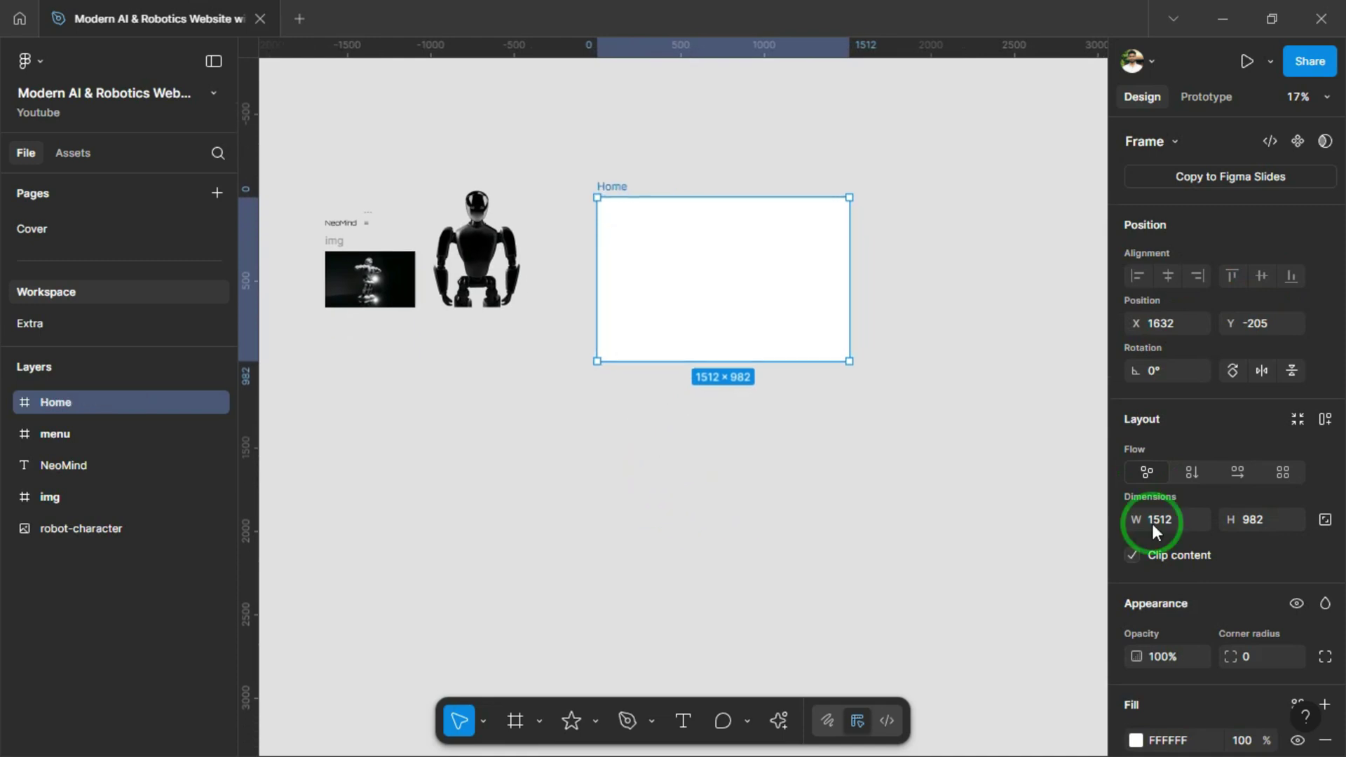
{"action": "scroll", "coordinate": [1234, 526], "scroll_direction": "down", "scroll_amount": 3}
{"action": "left_click", "coordinate": [1299, 480]}
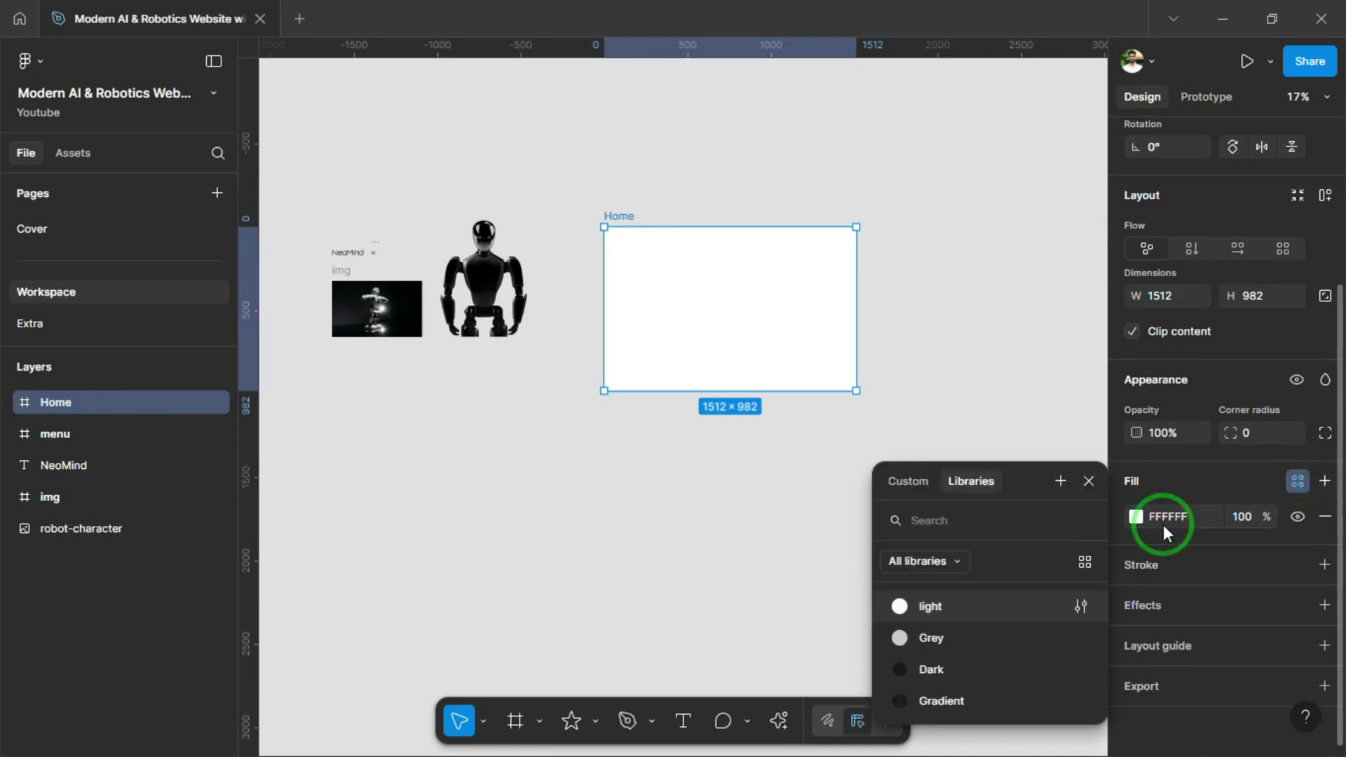
{"action": "left_click", "coordinate": [955, 704]}
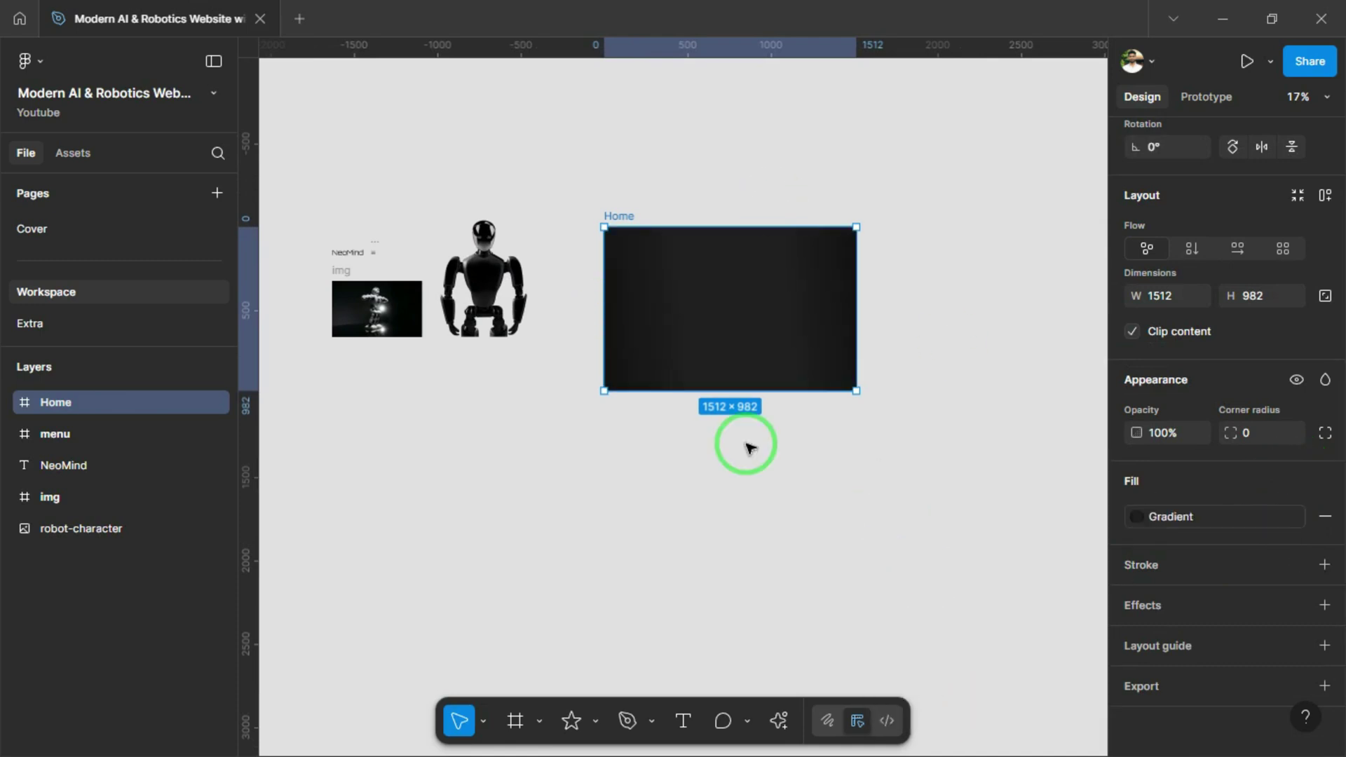
{"action": "scroll", "coordinate": [743, 264], "scroll_direction": "up", "scroll_amount": 5}
{"action": "scroll", "coordinate": [745, 265], "scroll_direction": "down", "scroll_amount": 4}
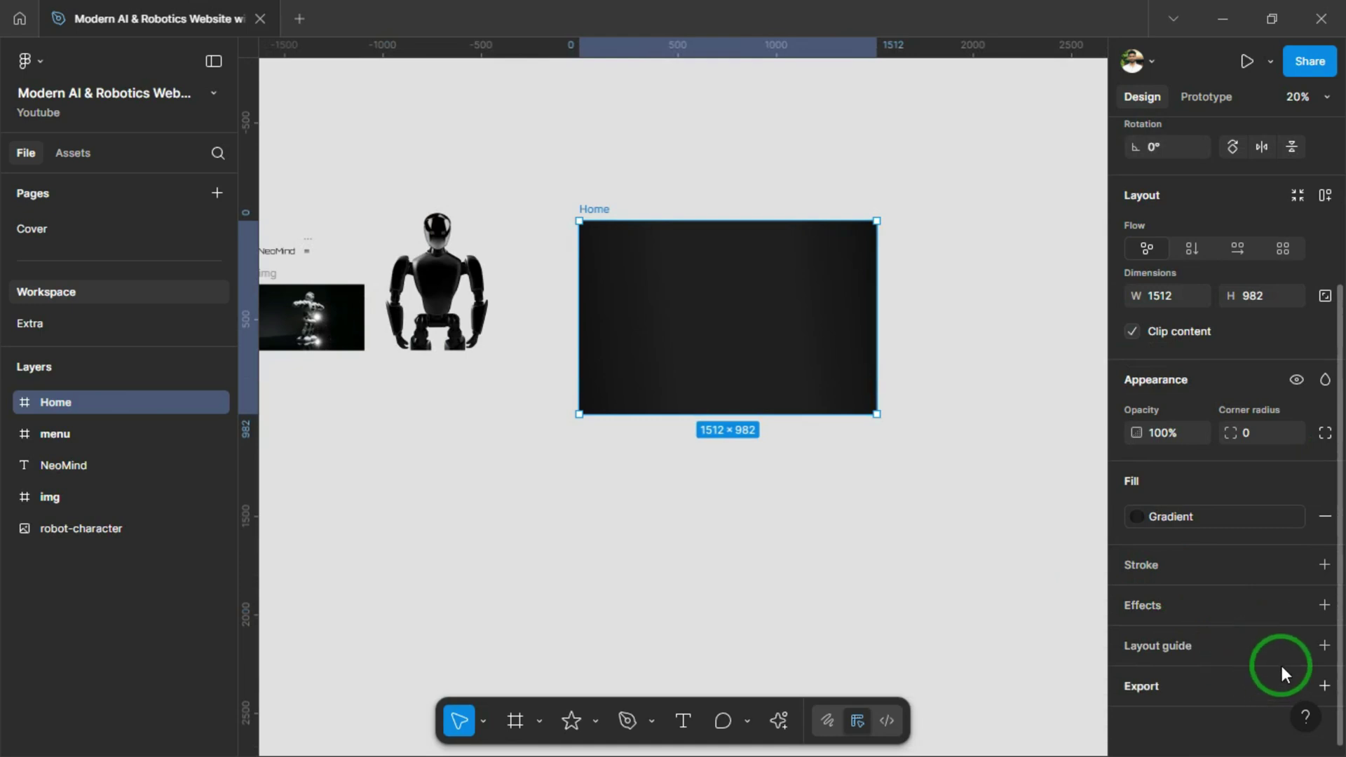
Add a 12-column layout grid to the Home frame
{"action": "left_click", "coordinate": [1324, 645]}
{"action": "left_click_drag", "start_coordinate": [1062, 628], "coordinate": [1039, 365]}
{"action": "left_click", "coordinate": [942, 367]}
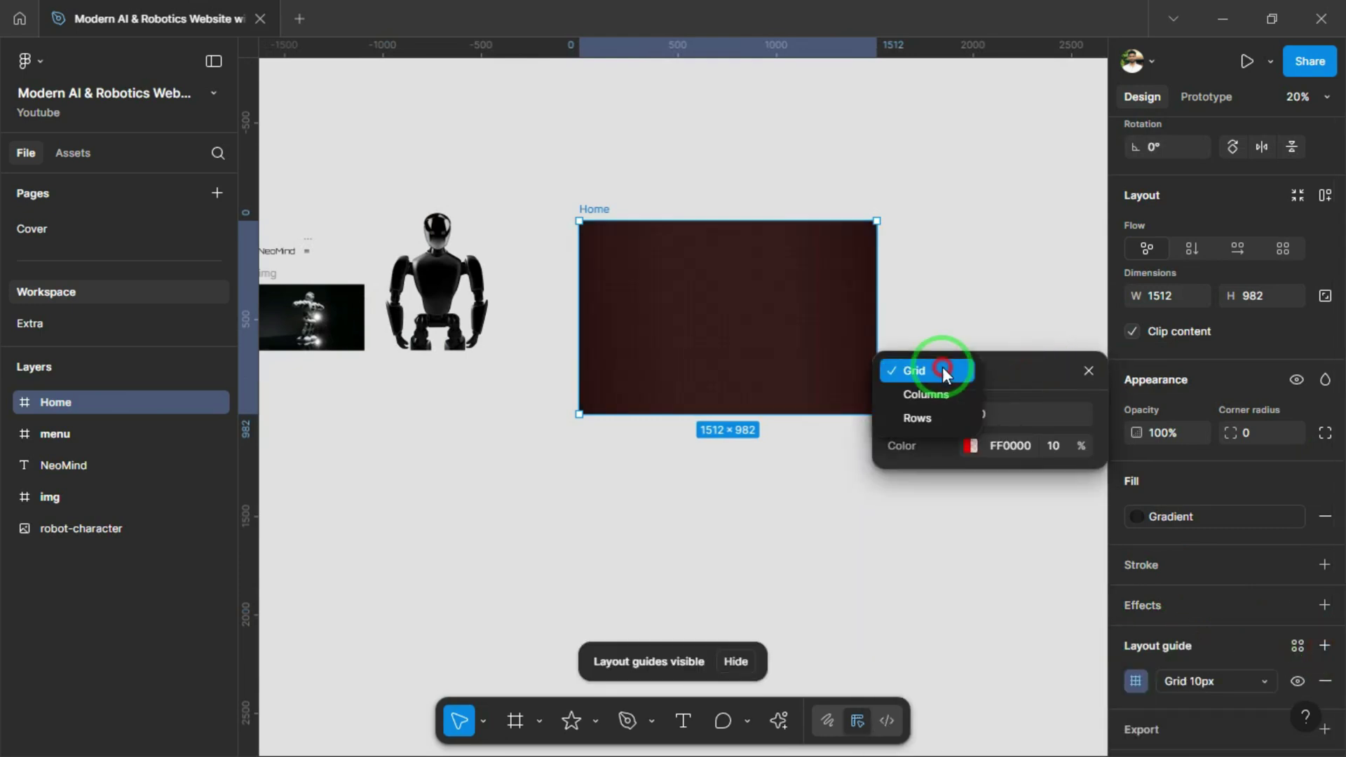
{"action": "left_click", "coordinate": [943, 394]}
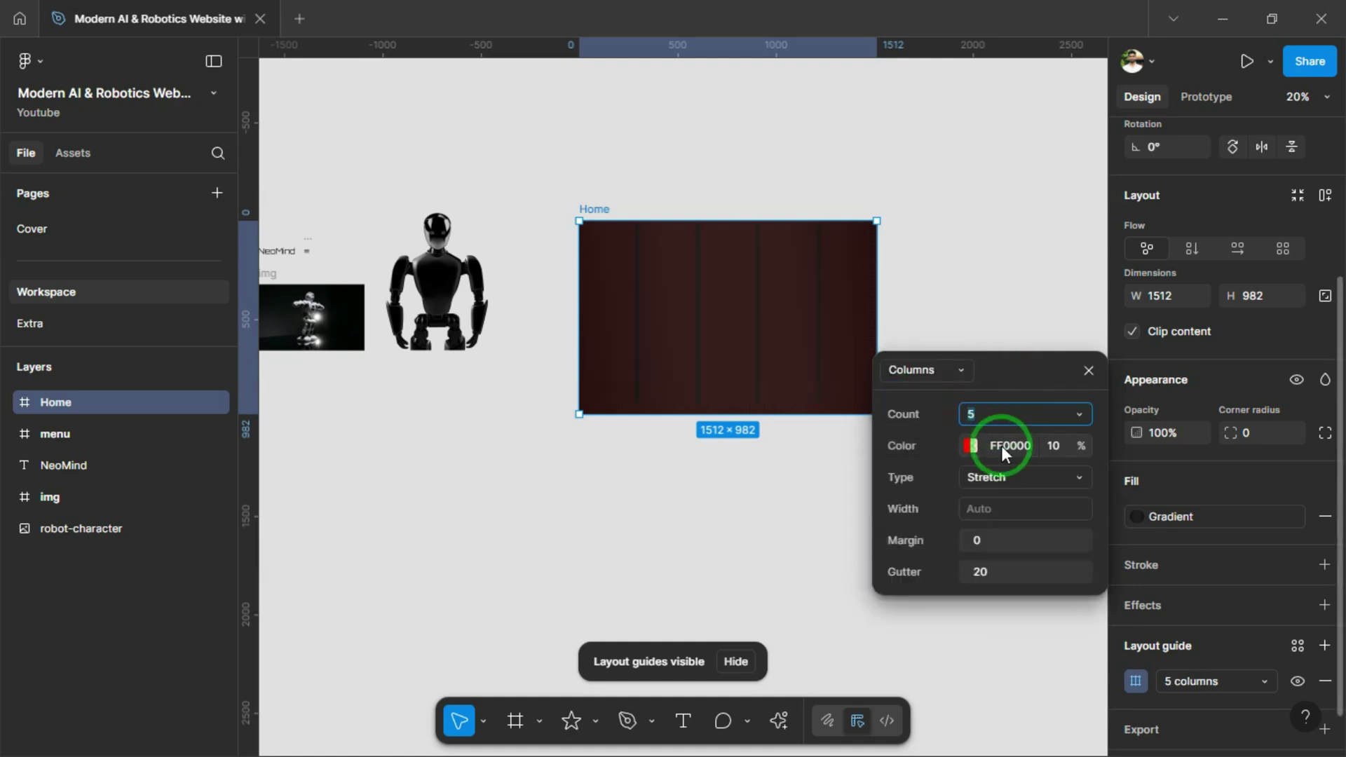
{"action": "key", "text": "Return"}
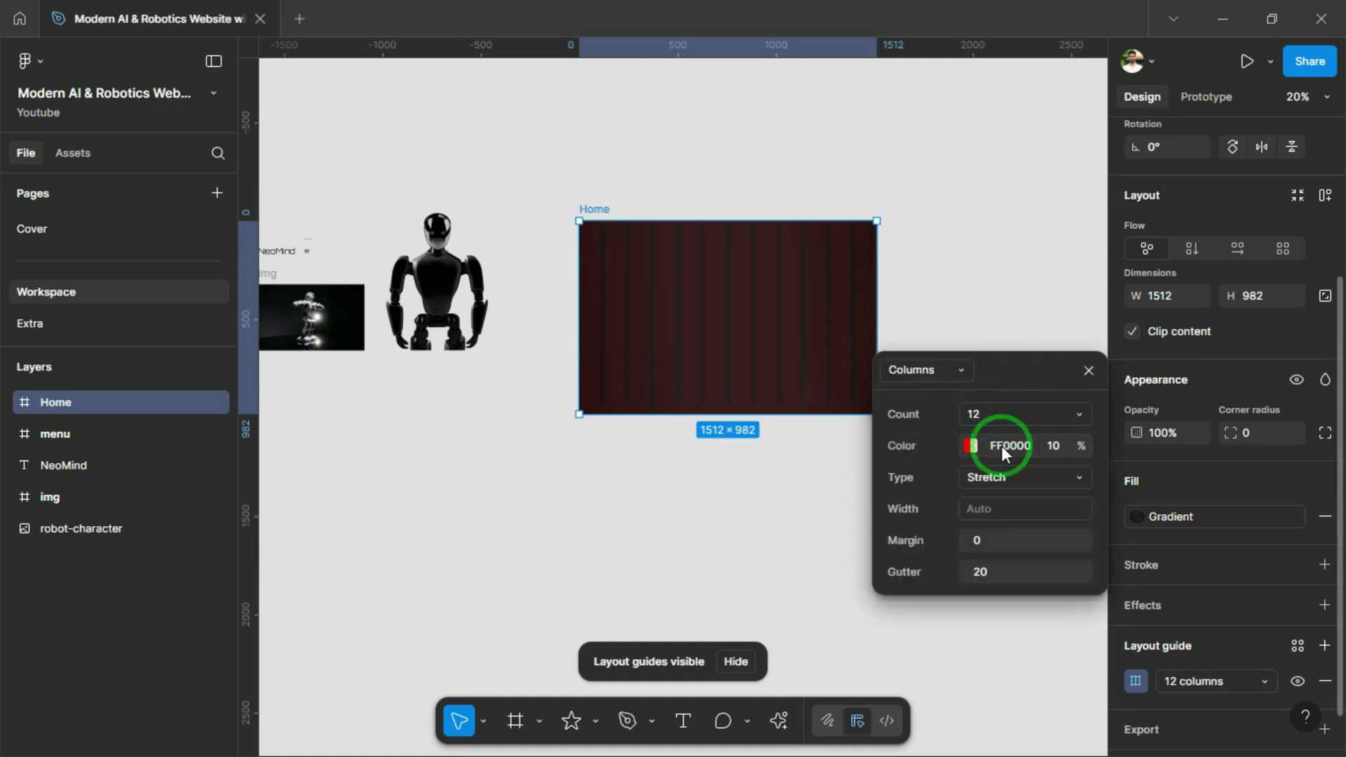
Set the column grid's margin to 80 and gutter to 24
{"action": "left_click", "coordinate": [1009, 544]}
{"action": "type", "text": "80"}
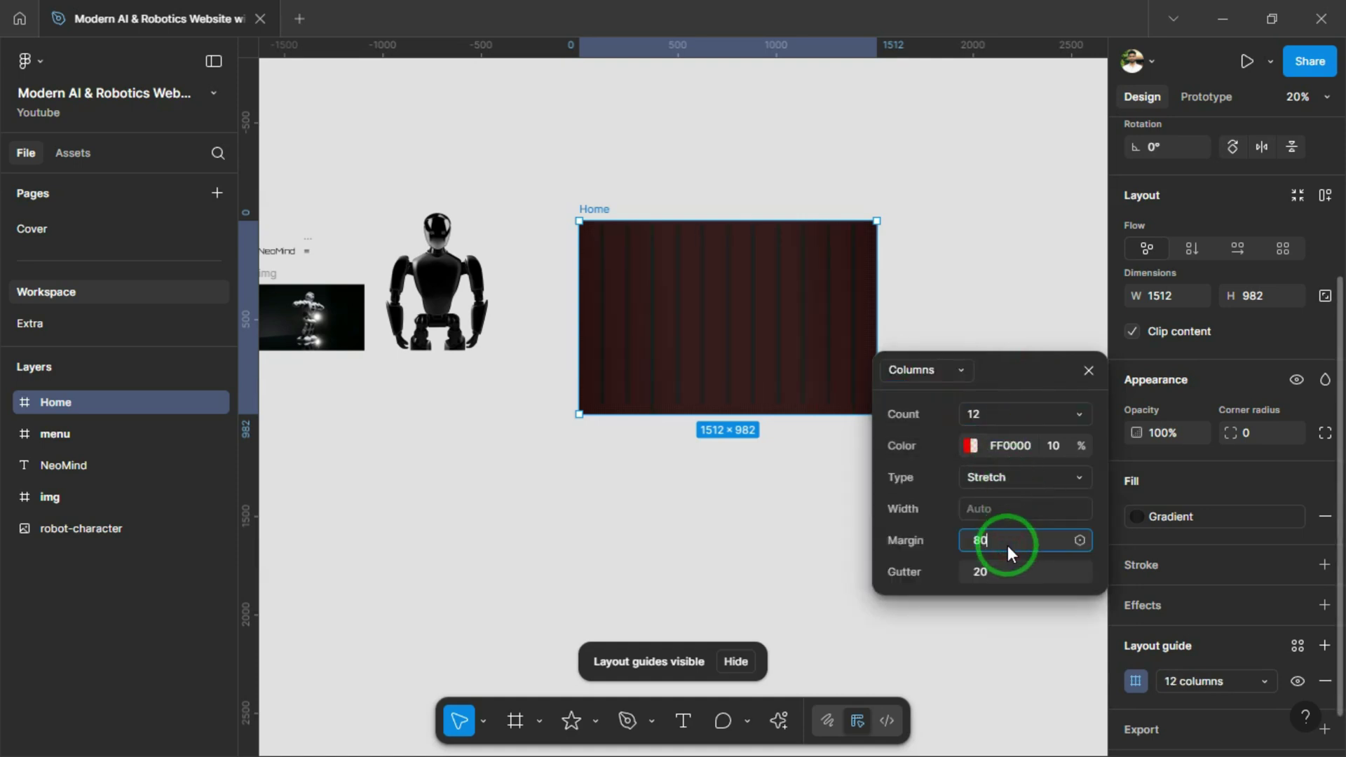
{"action": "key", "text": "Return"}
{"action": "left_click", "coordinate": [1002, 572]}
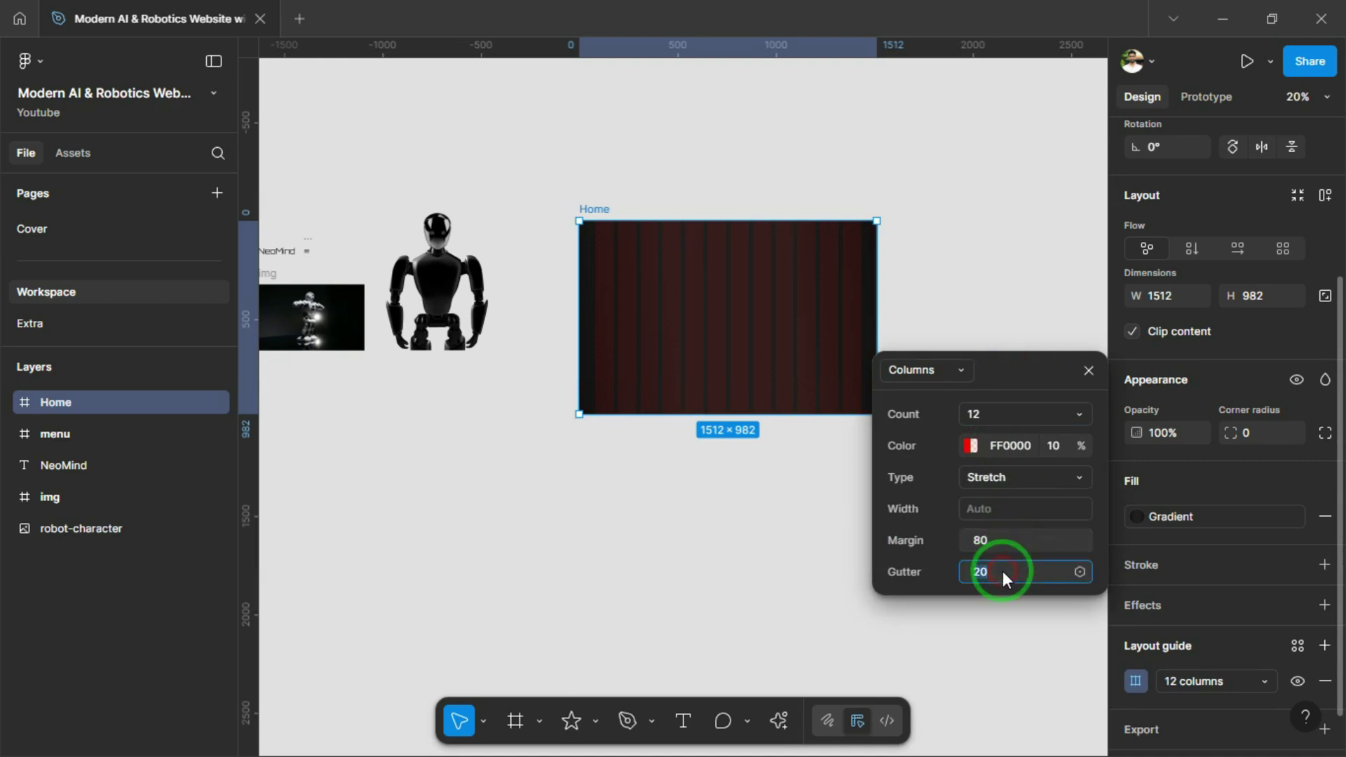
{"action": "type", "text": "24"}
{"action": "key", "text": "Return"}
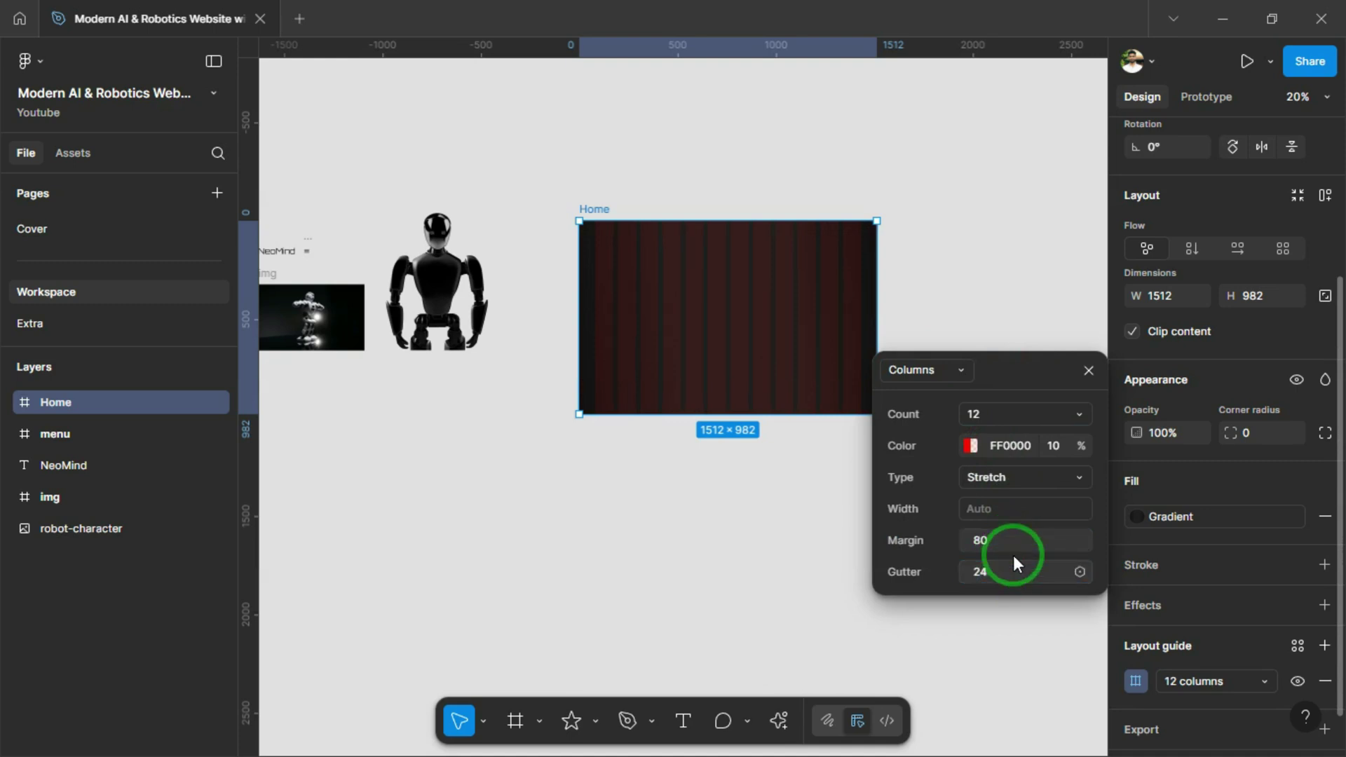
{"action": "left_click", "coordinate": [1096, 386]}
{"action": "scroll", "coordinate": [766, 308], "scroll_direction": "up", "scroll_amount": 5}
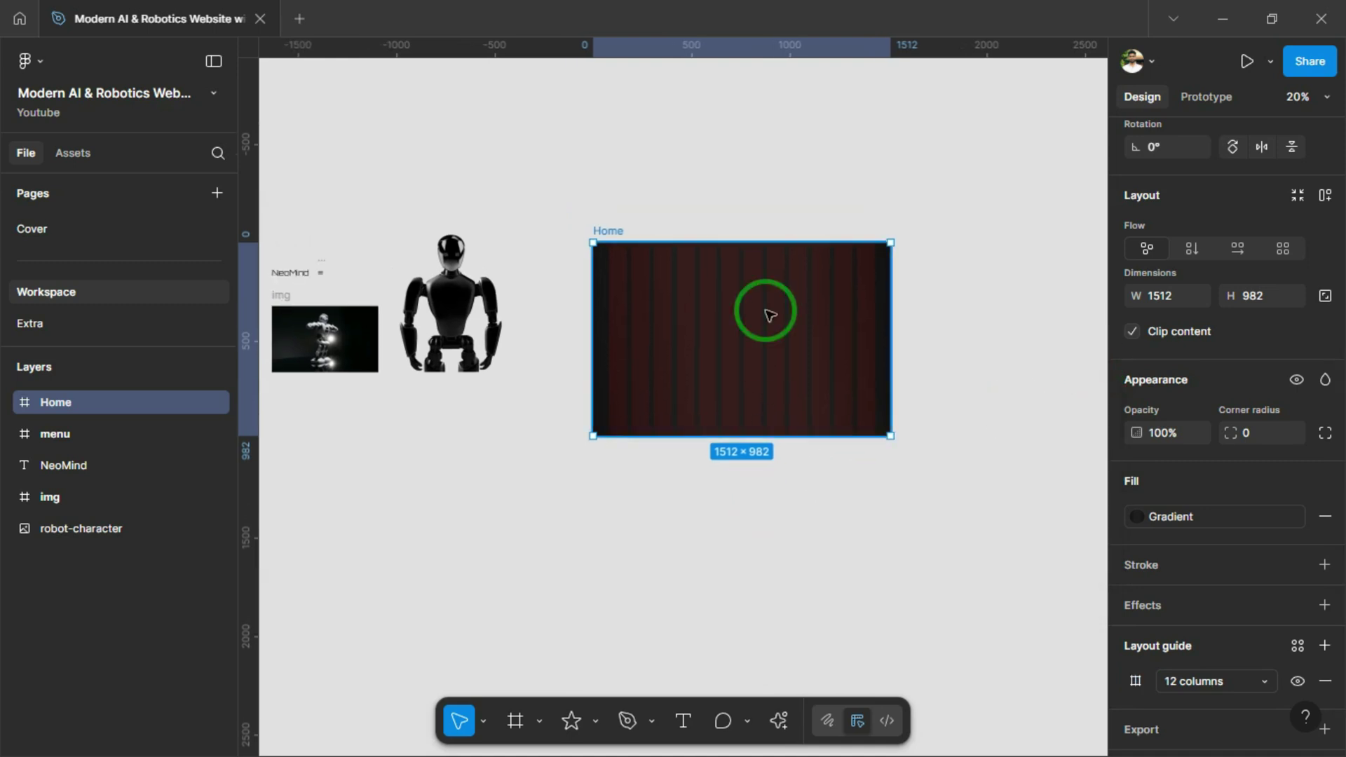
{"action": "scroll", "coordinate": [766, 309], "scroll_direction": "down", "scroll_amount": 4}
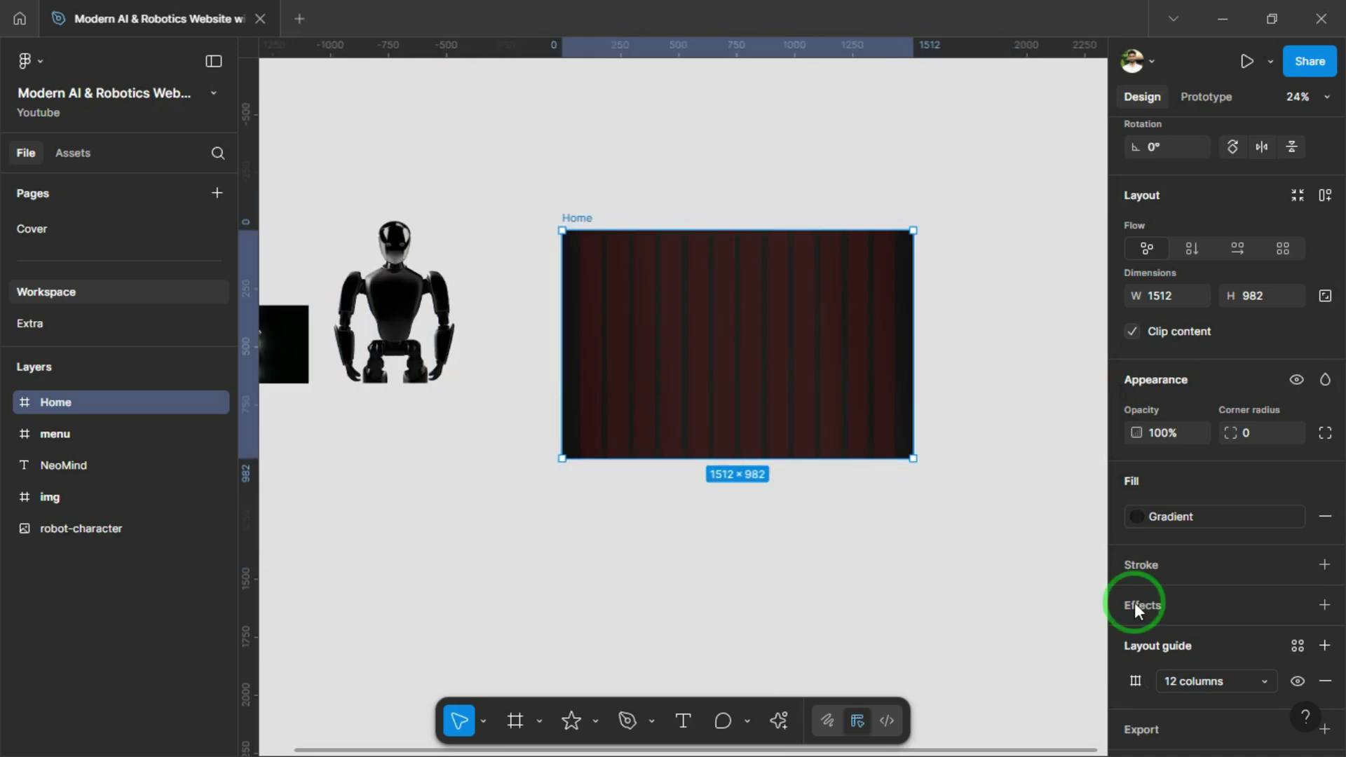
Change the grid column colour from red FF0000 to white FFFFFF
{"action": "left_click", "coordinate": [1136, 679]}
{"action": "left_click", "coordinate": [970, 591]}
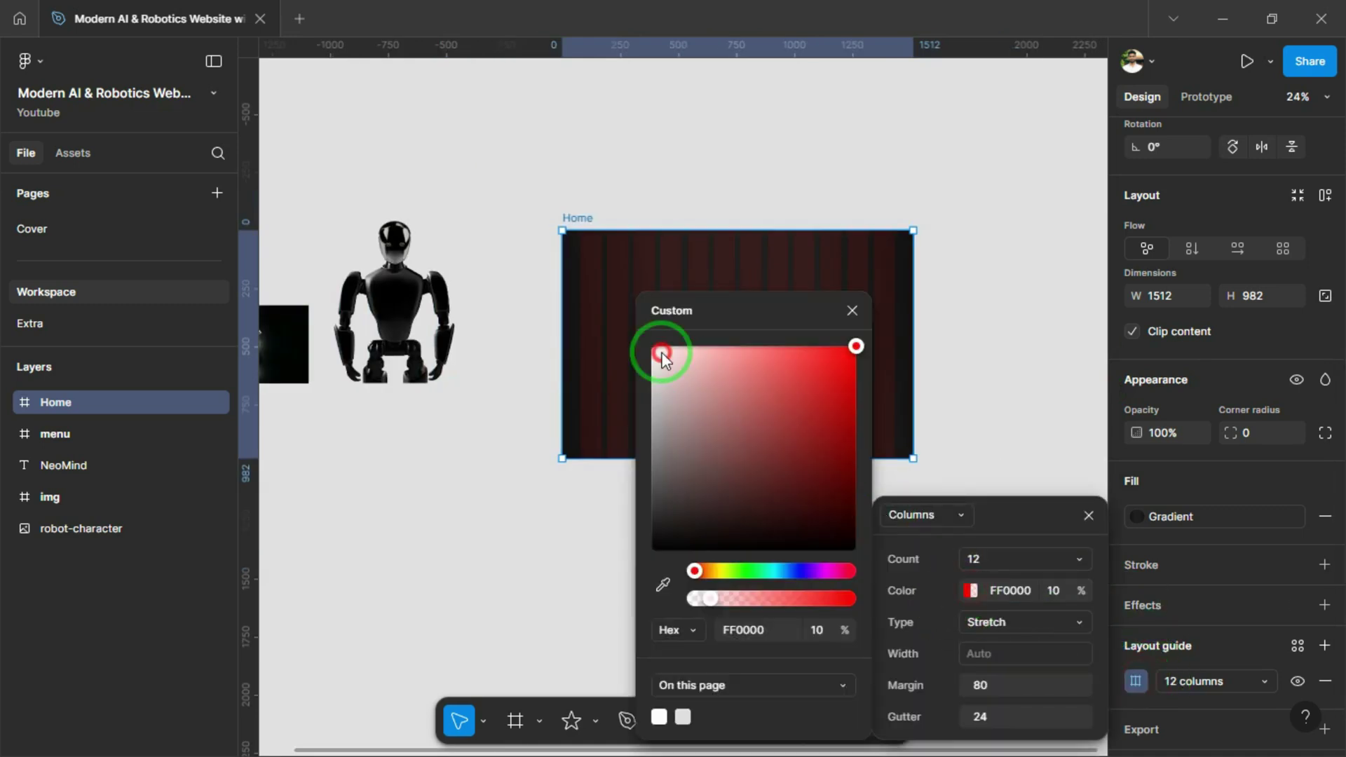
{"action": "left_click_drag", "start_coordinate": [664, 361], "coordinate": [580, 292]}
{"action": "left_click", "coordinate": [852, 309]}
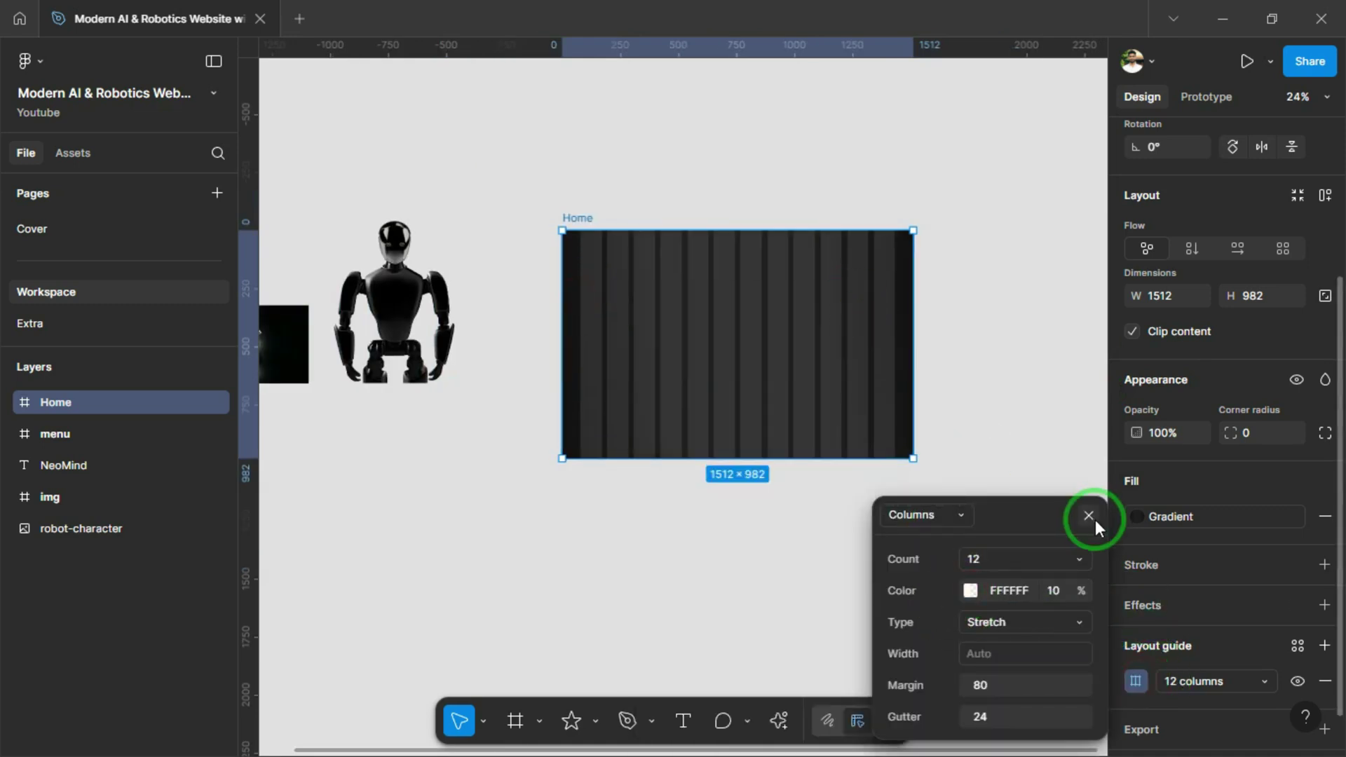
{"action": "left_click", "coordinate": [1088, 516]}
{"action": "scroll", "coordinate": [762, 536], "scroll_direction": "down", "scroll_amount": 3}
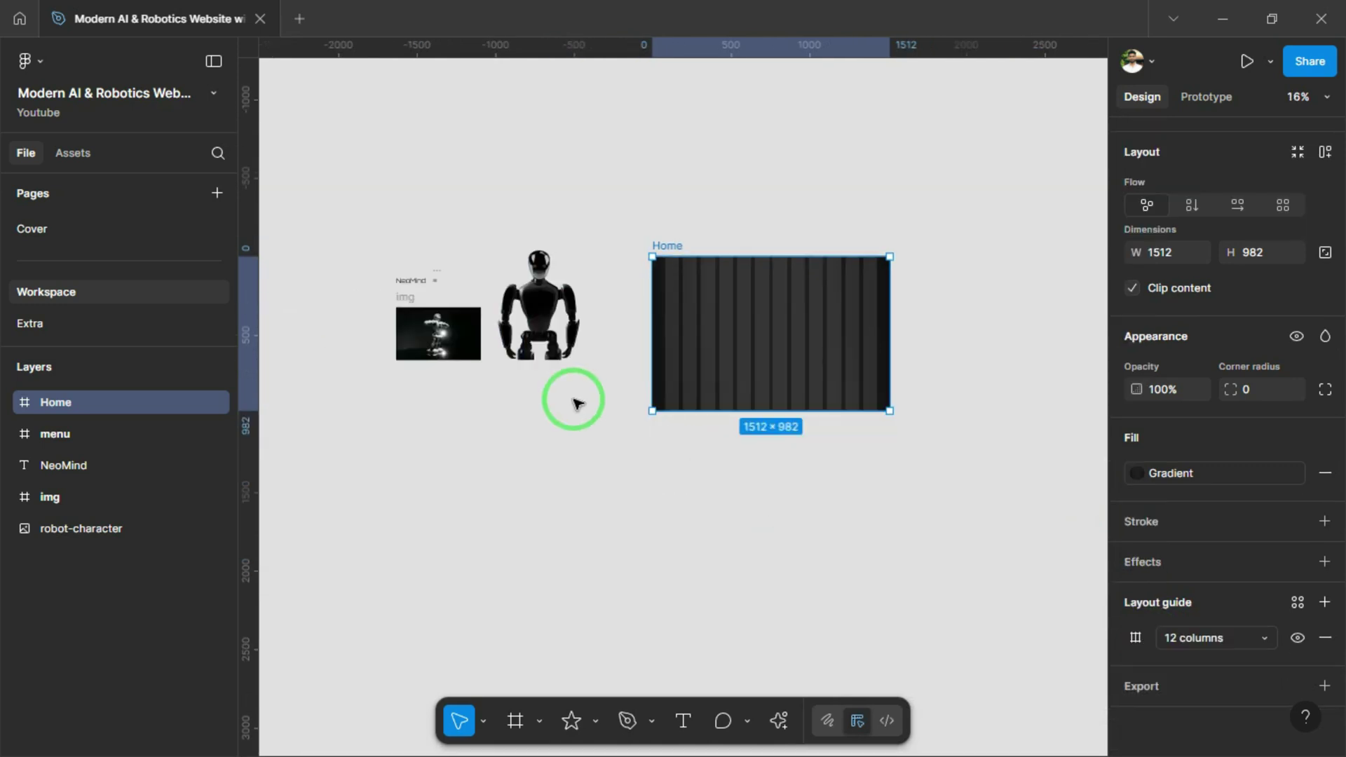
Move the NeoMind logo and menu icon together into the Home frame
{"action": "scroll", "coordinate": [607, 392], "scroll_direction": "up", "scroll_amount": 6}
{"action": "scroll", "coordinate": [446, 249], "scroll_direction": "up", "scroll_amount": 3}
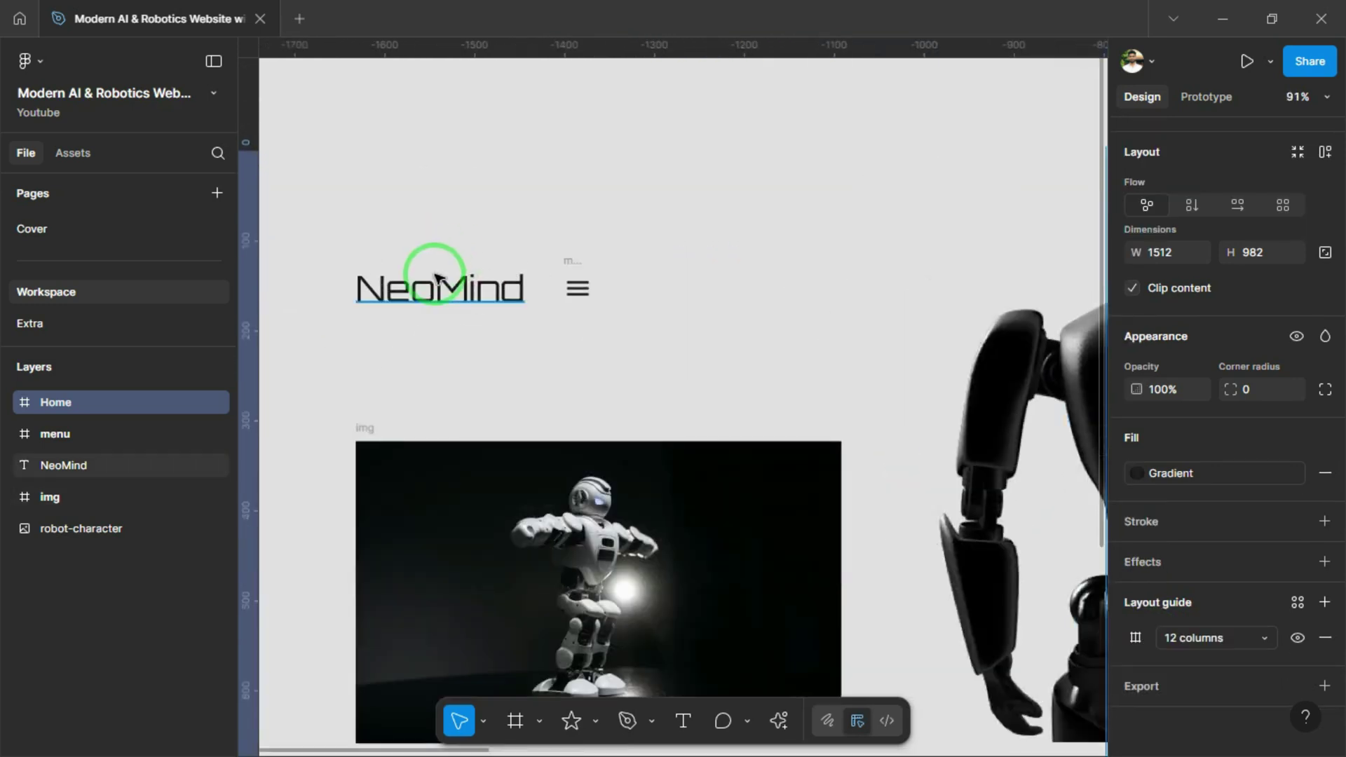
{"action": "left_click", "coordinate": [451, 281]}
{"action": "left_click", "coordinate": [570, 265], "text": "shift"}
{"action": "scroll", "coordinate": [424, 266], "scroll_direction": "down", "scroll_amount": 5}
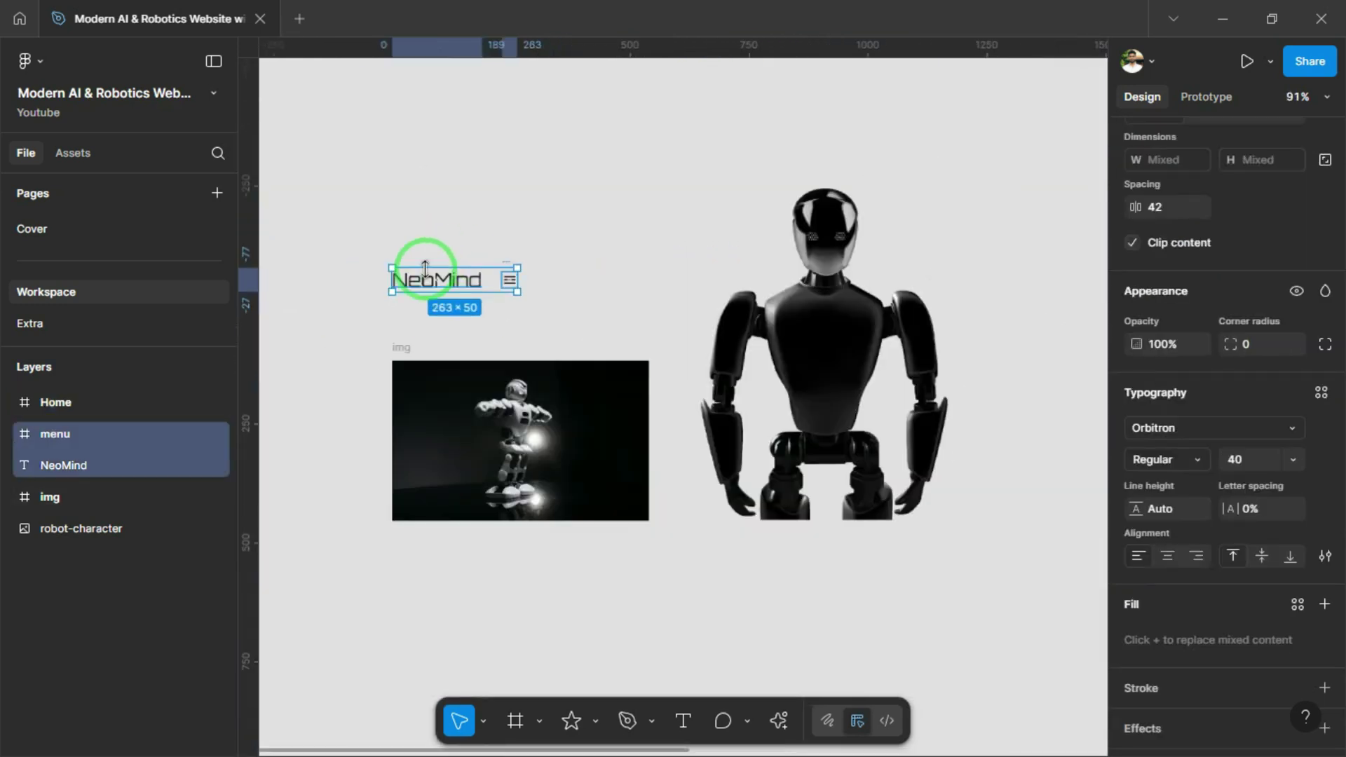
{"action": "left_click_drag", "start_coordinate": [918, 280], "coordinate": [916, 277]}
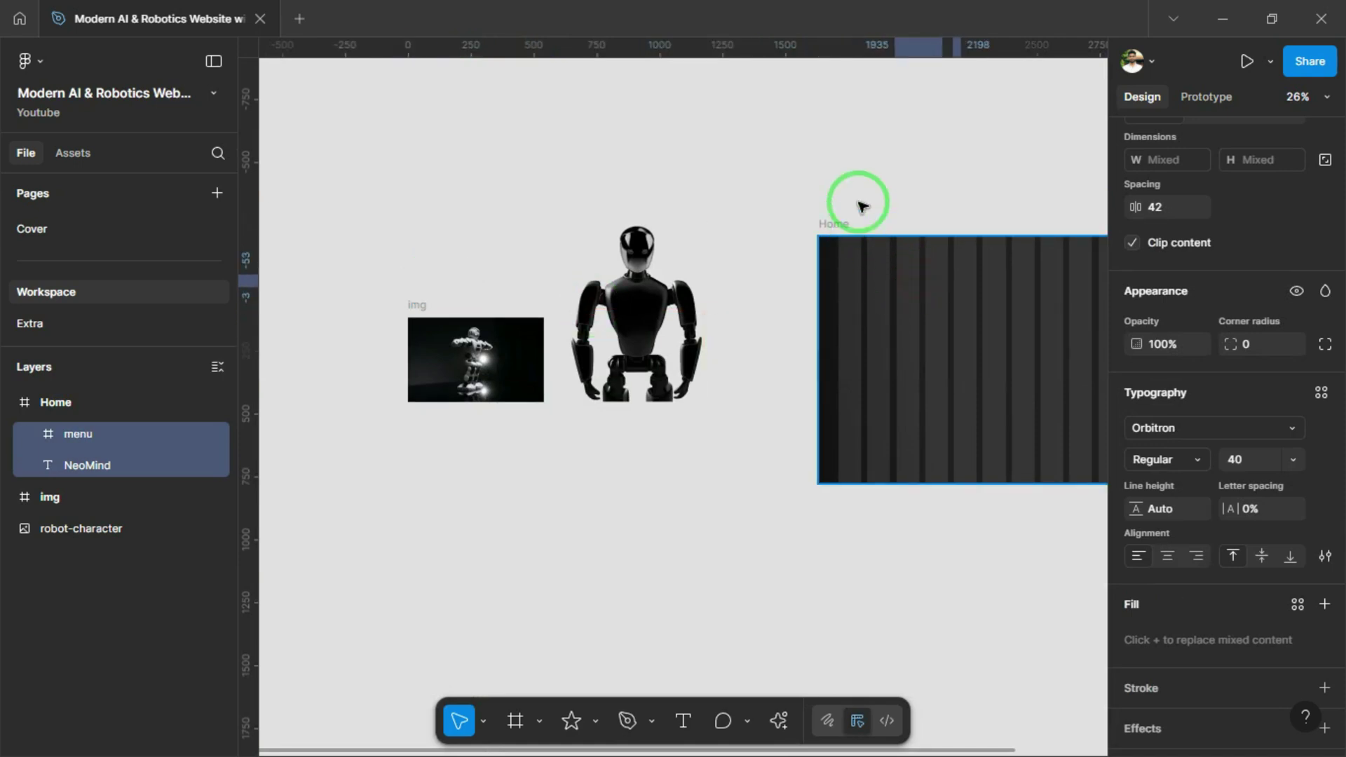
Swap their Dark colour for the light colour style
{"action": "scroll", "coordinate": [837, 197], "scroll_direction": "right", "scroll_amount": 5}
{"action": "scroll", "coordinate": [818, 261], "scroll_direction": "up", "scroll_amount": 2}
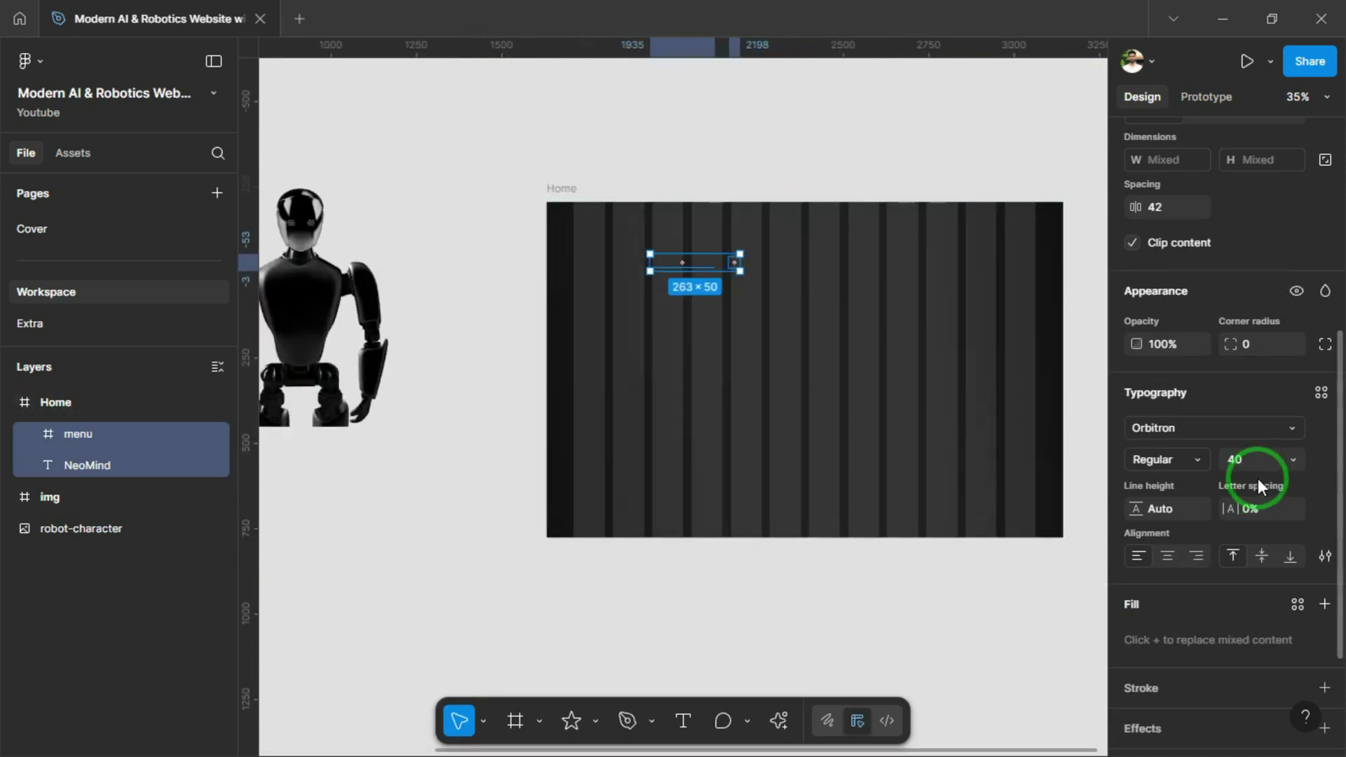
{"action": "scroll", "coordinate": [1258, 478], "scroll_direction": "down", "scroll_amount": 3}
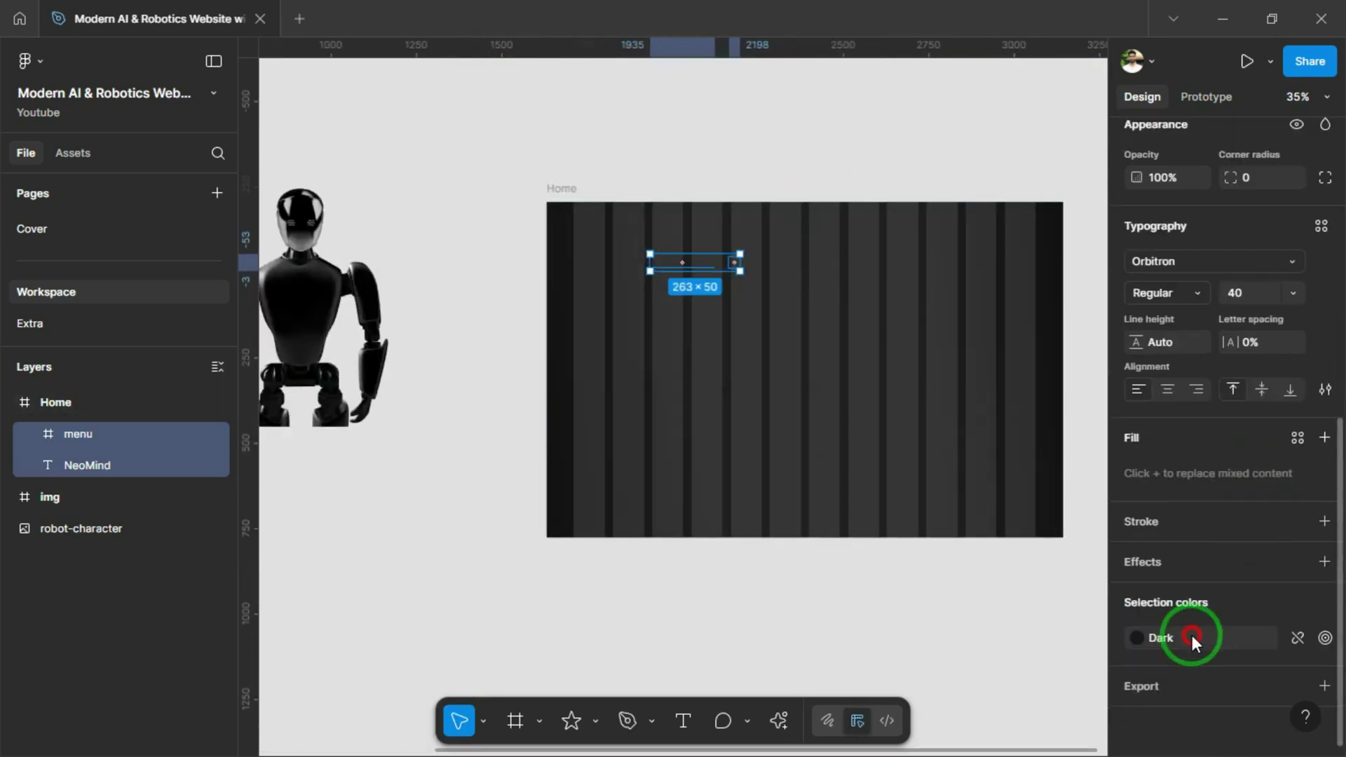
{"action": "left_click", "coordinate": [1192, 636]}
{"action": "left_click", "coordinate": [1007, 623]}
{"action": "scroll", "coordinate": [734, 231], "scroll_direction": "up", "scroll_amount": 2}
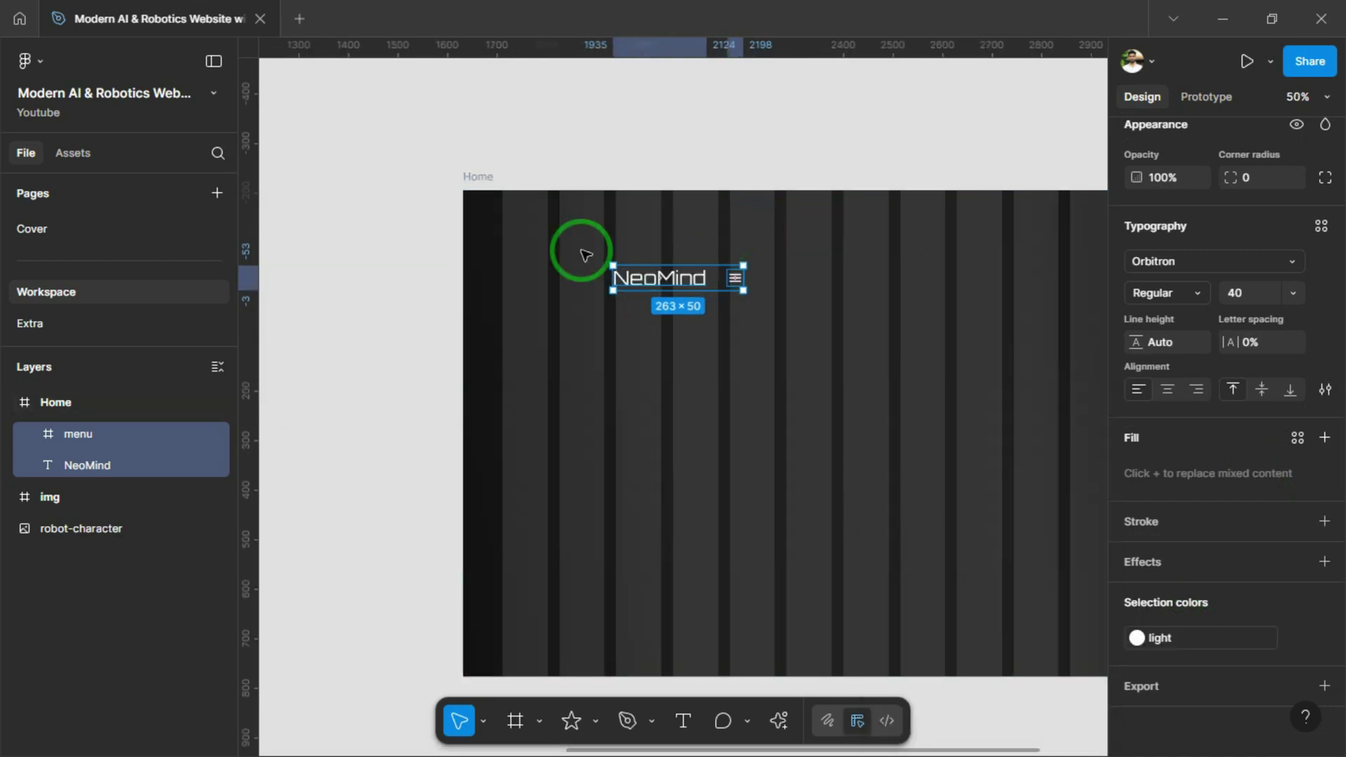
Put NeoMind on the top-left margin guide and the menu icon toward the frame's top-right
{"action": "scroll", "coordinate": [581, 256], "scroll_direction": "up", "scroll_amount": 2}
{"action": "left_click", "coordinate": [642, 369]}
{"action": "scroll", "coordinate": [564, 240], "scroll_direction": "up", "scroll_amount": 2}
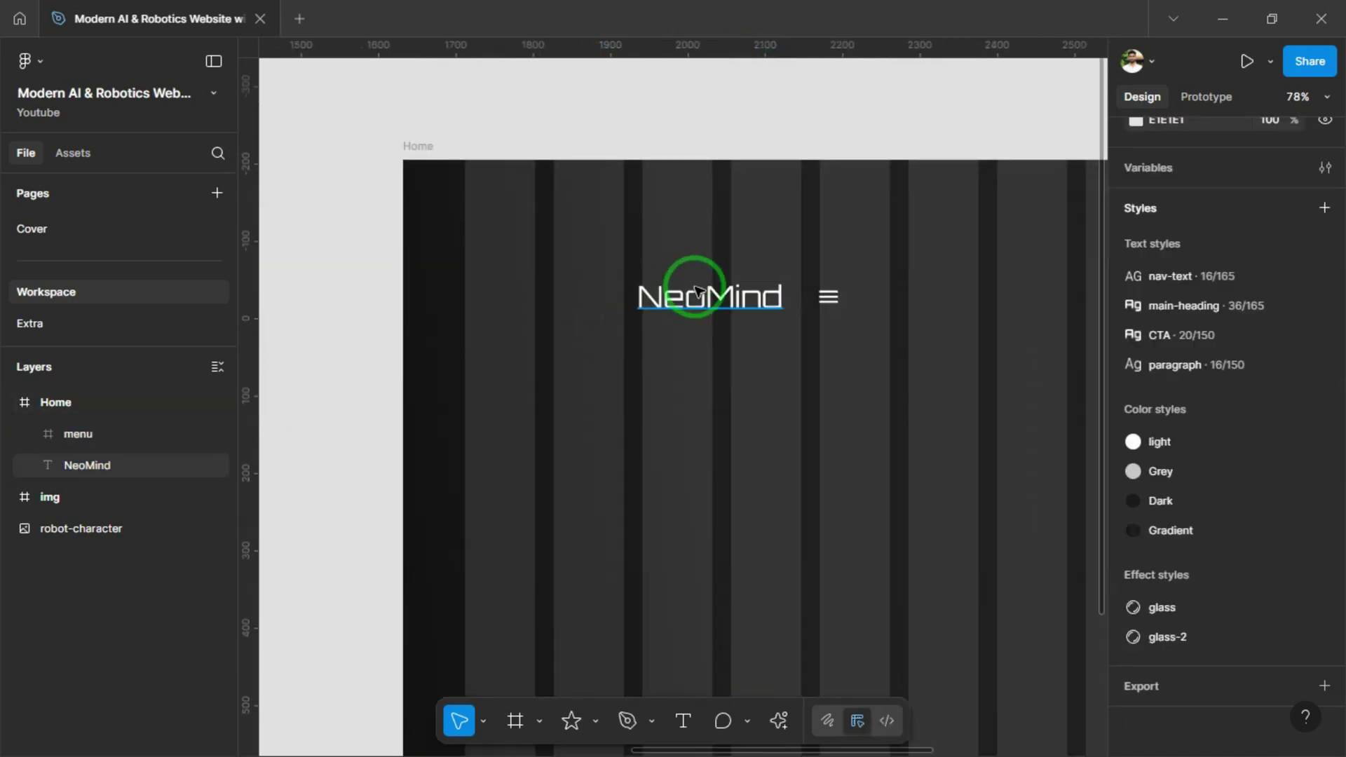
{"action": "left_click_drag", "start_coordinate": [674, 287], "coordinate": [525, 230]}
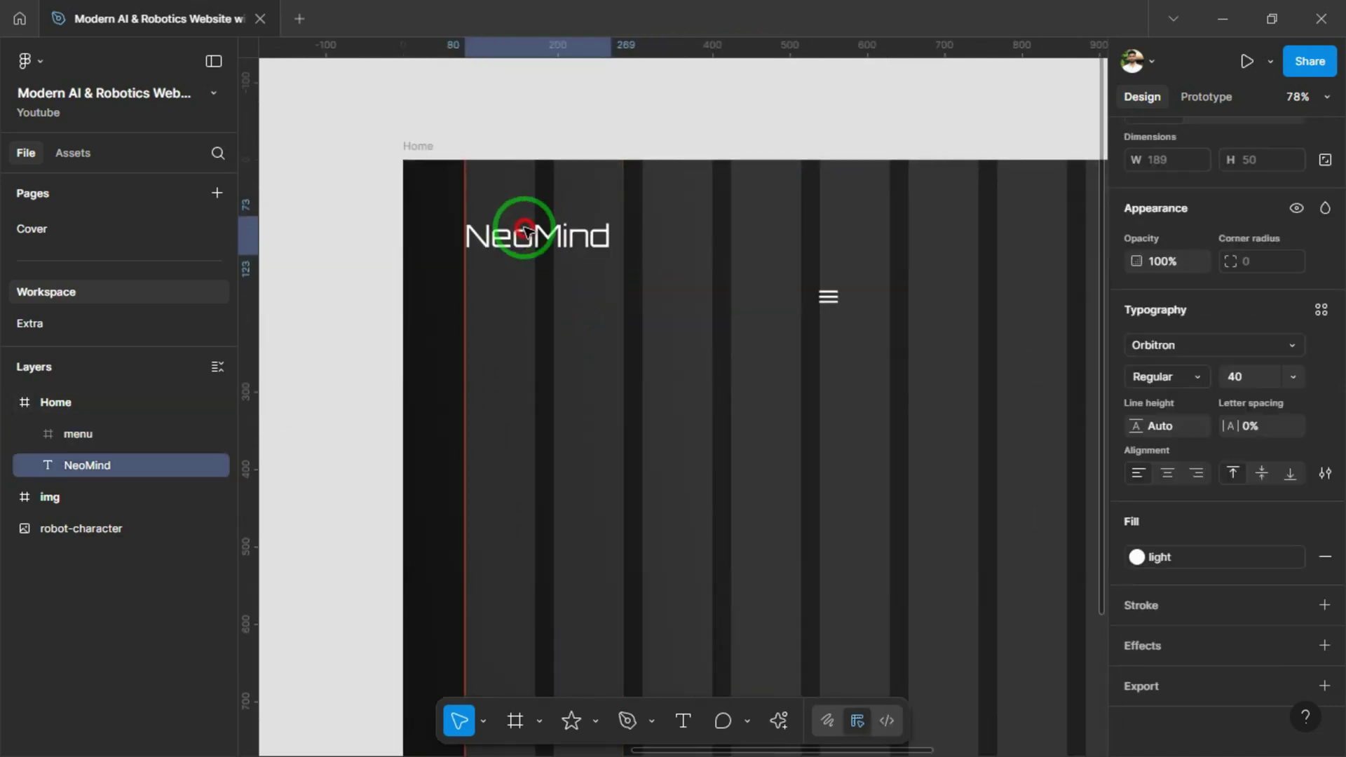
{"action": "scroll", "coordinate": [468, 242], "scroll_direction": "down", "scroll_amount": 2}
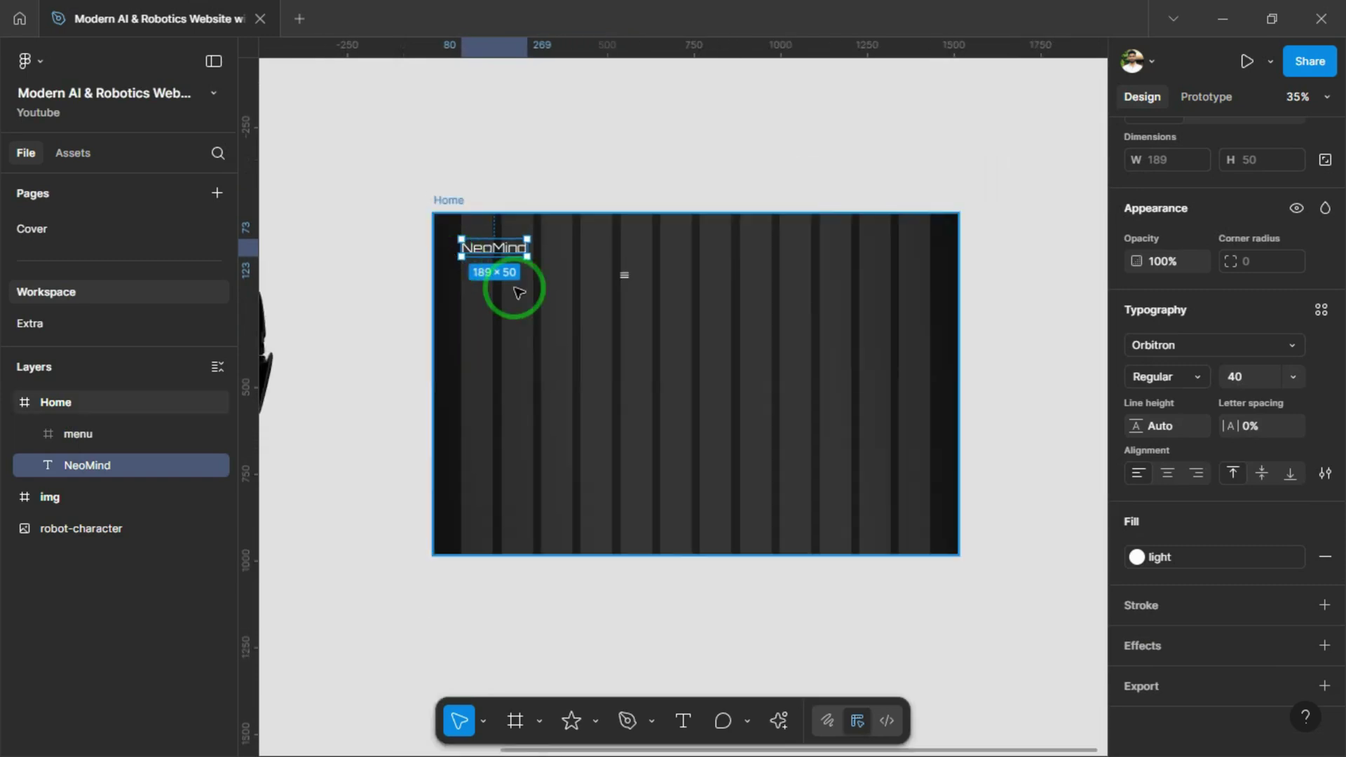
{"action": "left_click_drag", "start_coordinate": [771, 277], "coordinate": [922, 253]}
Give the menu frame auto layout, an unlocked aspect ratio and hug-contents width
{"action": "scroll", "coordinate": [886, 262], "scroll_direction": "up", "scroll_amount": 5}
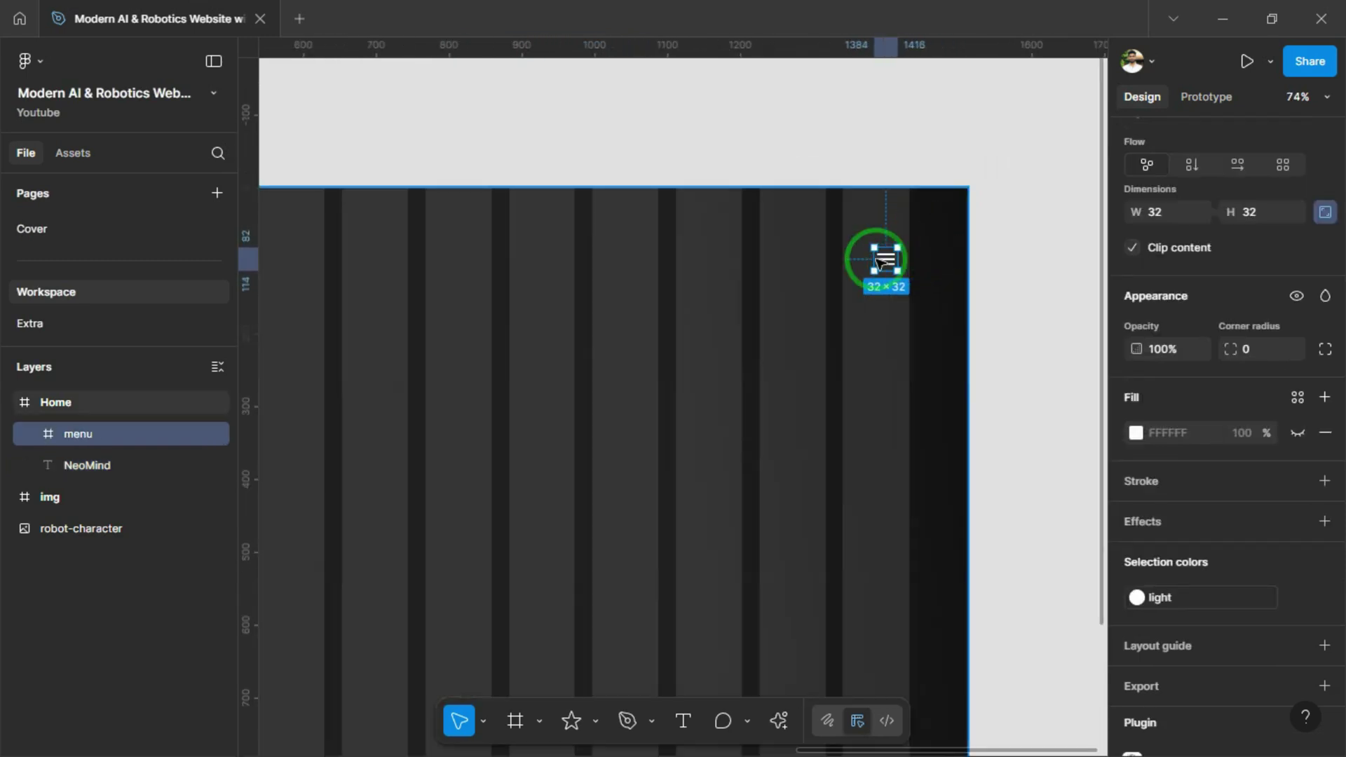
{"action": "key", "text": "shift+a"}
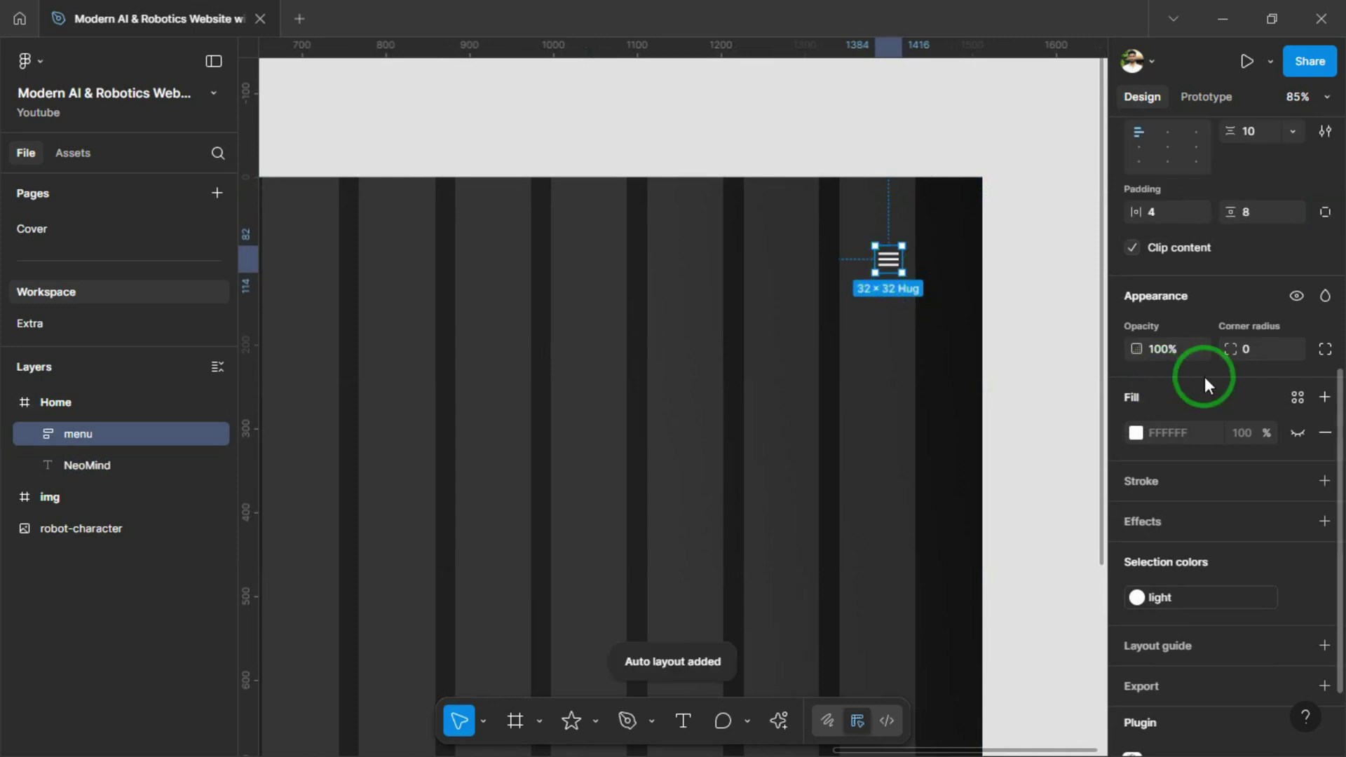
{"action": "key", "text": "shift+l"}
{"action": "scroll", "coordinate": [1262, 357], "scroll_direction": "up", "scroll_amount": 3}
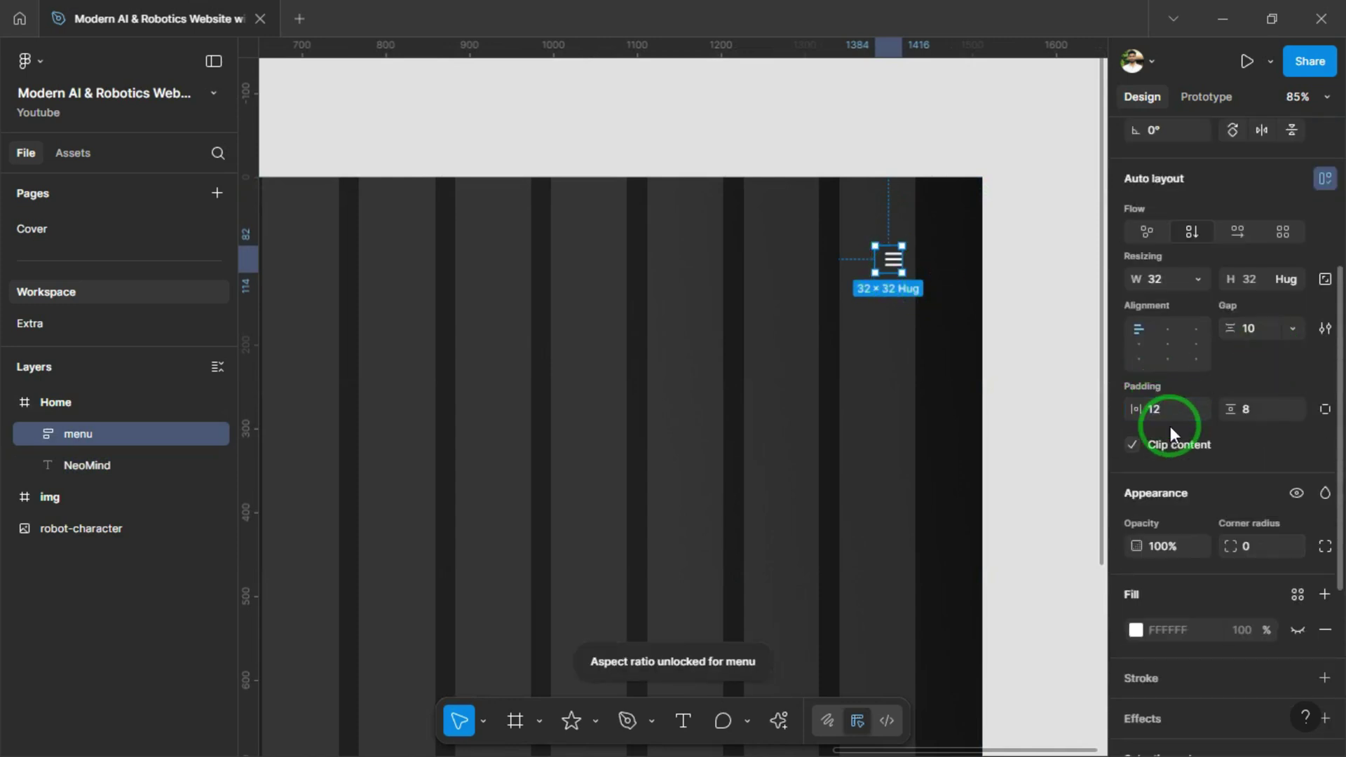
{"action": "left_click", "coordinate": [1197, 279]}
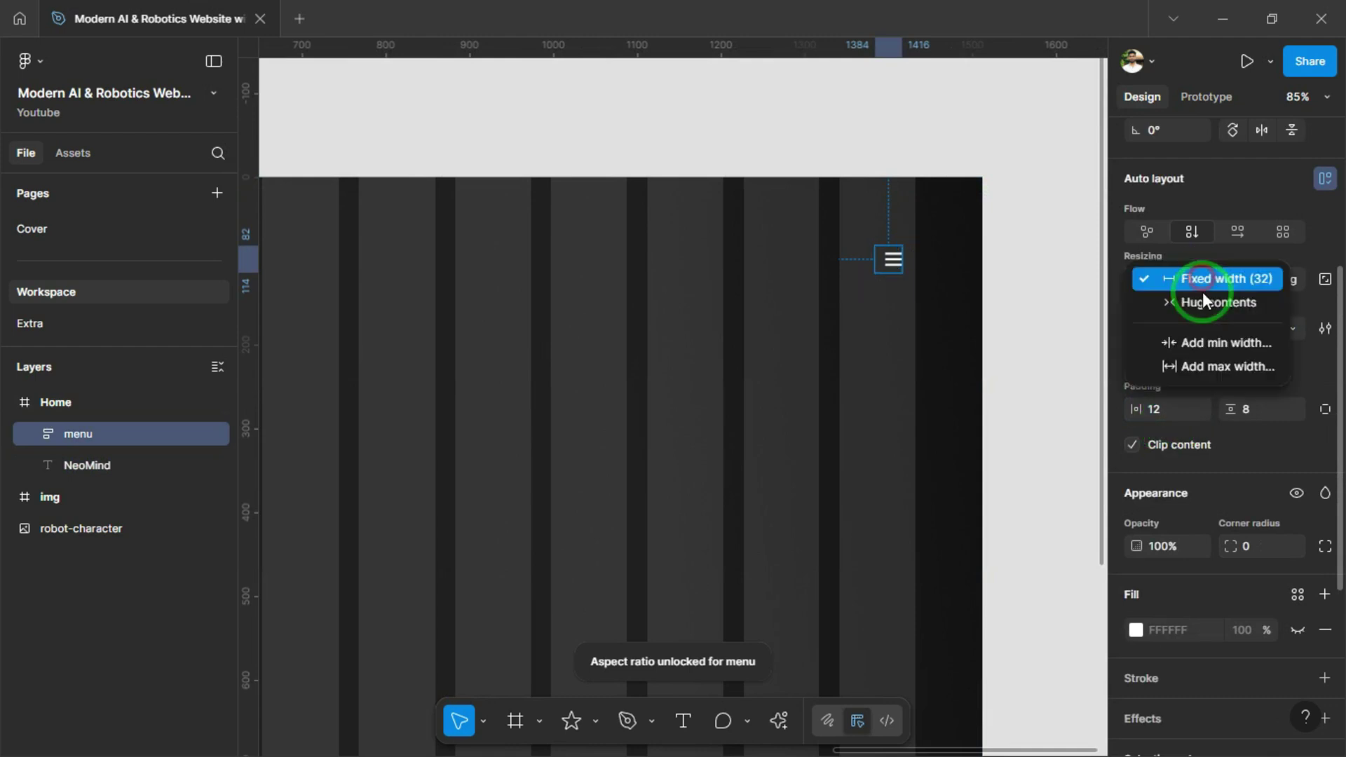
{"action": "left_click", "coordinate": [1202, 301]}
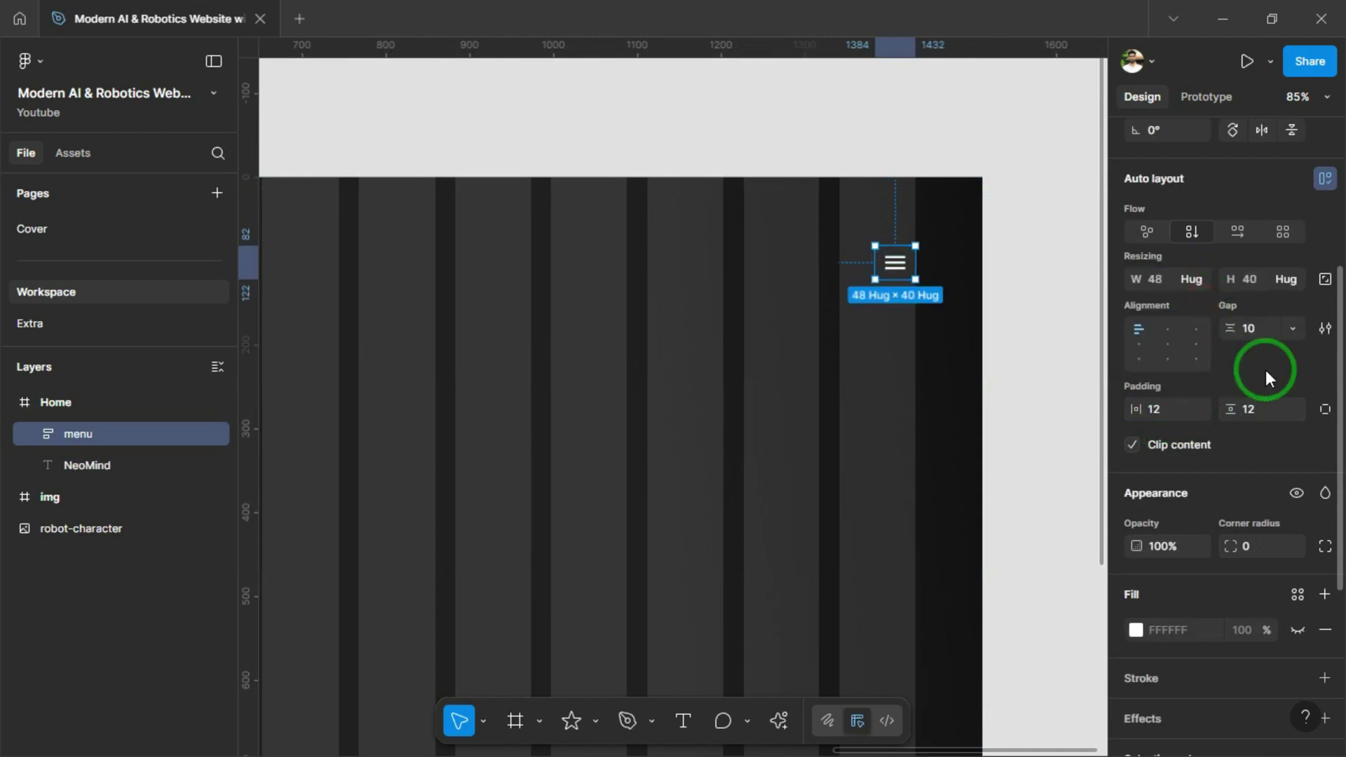
Fill the menu background with Grey and make its icon lines Dark
{"action": "scroll", "coordinate": [1261, 448], "scroll_direction": "down", "scroll_amount": 3}
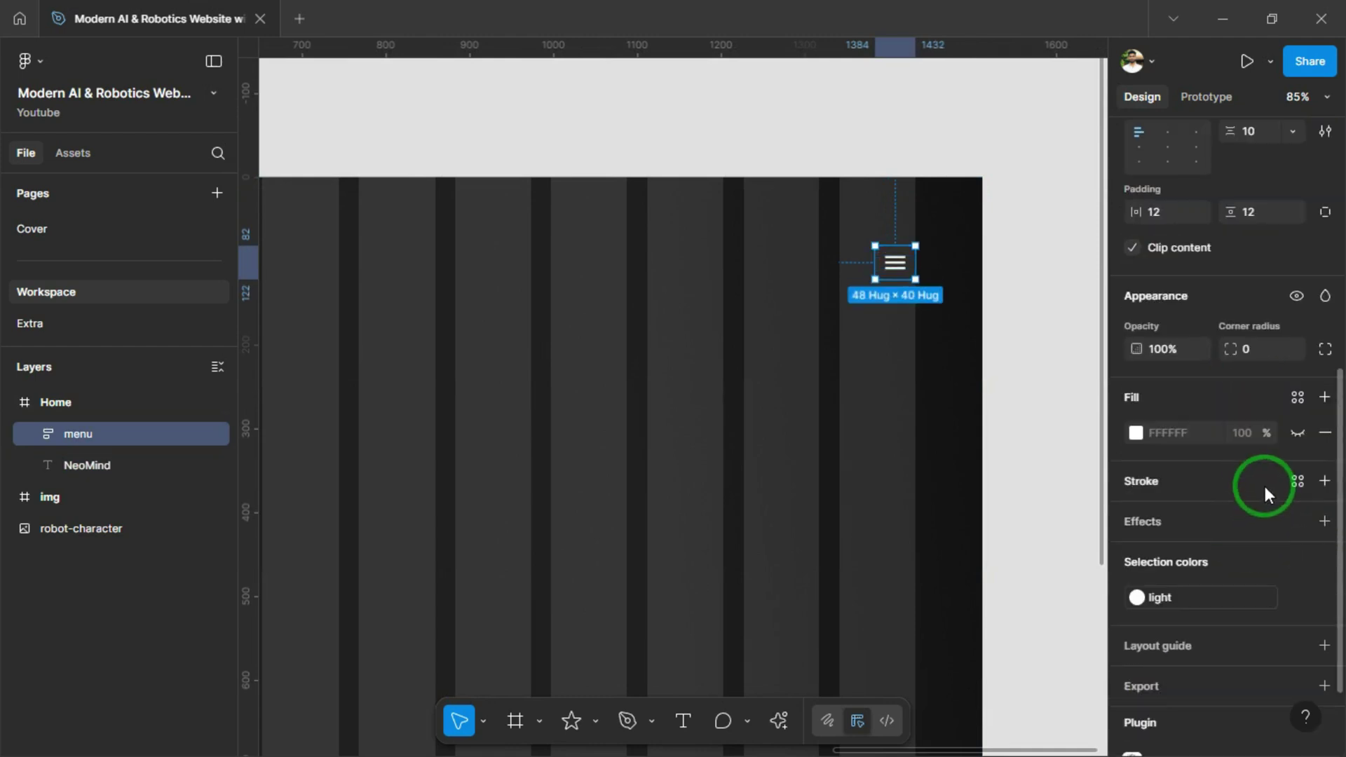
{"action": "left_click", "coordinate": [1298, 398]}
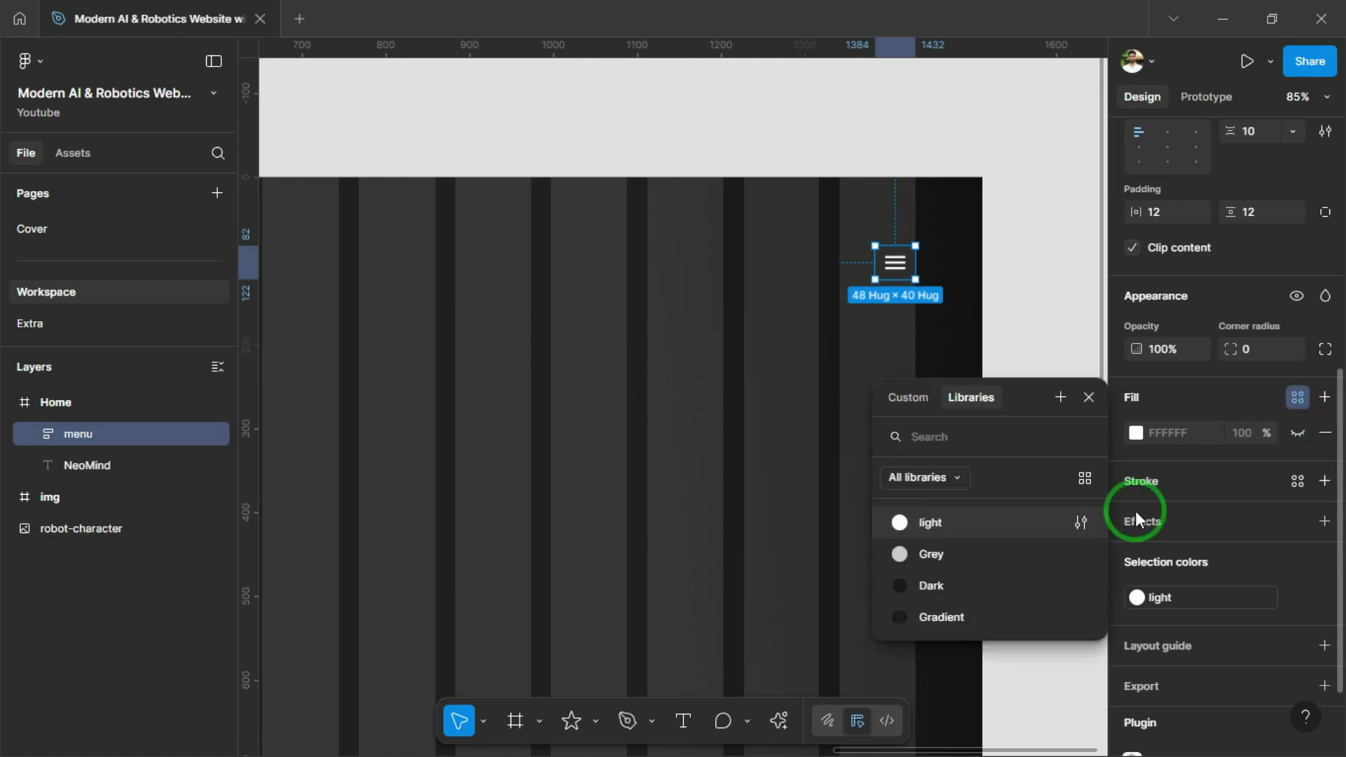
{"action": "left_click", "coordinate": [990, 554]}
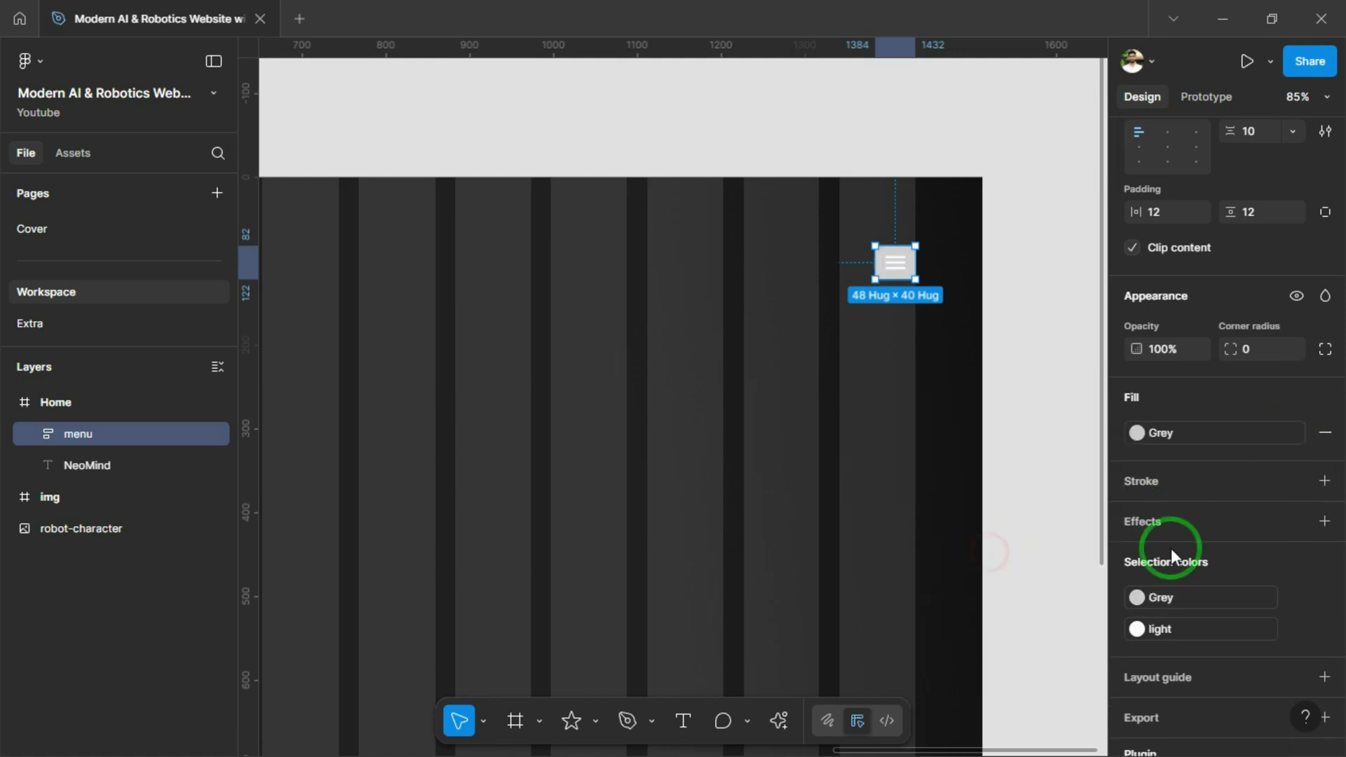
{"action": "left_click", "coordinate": [1198, 626]}
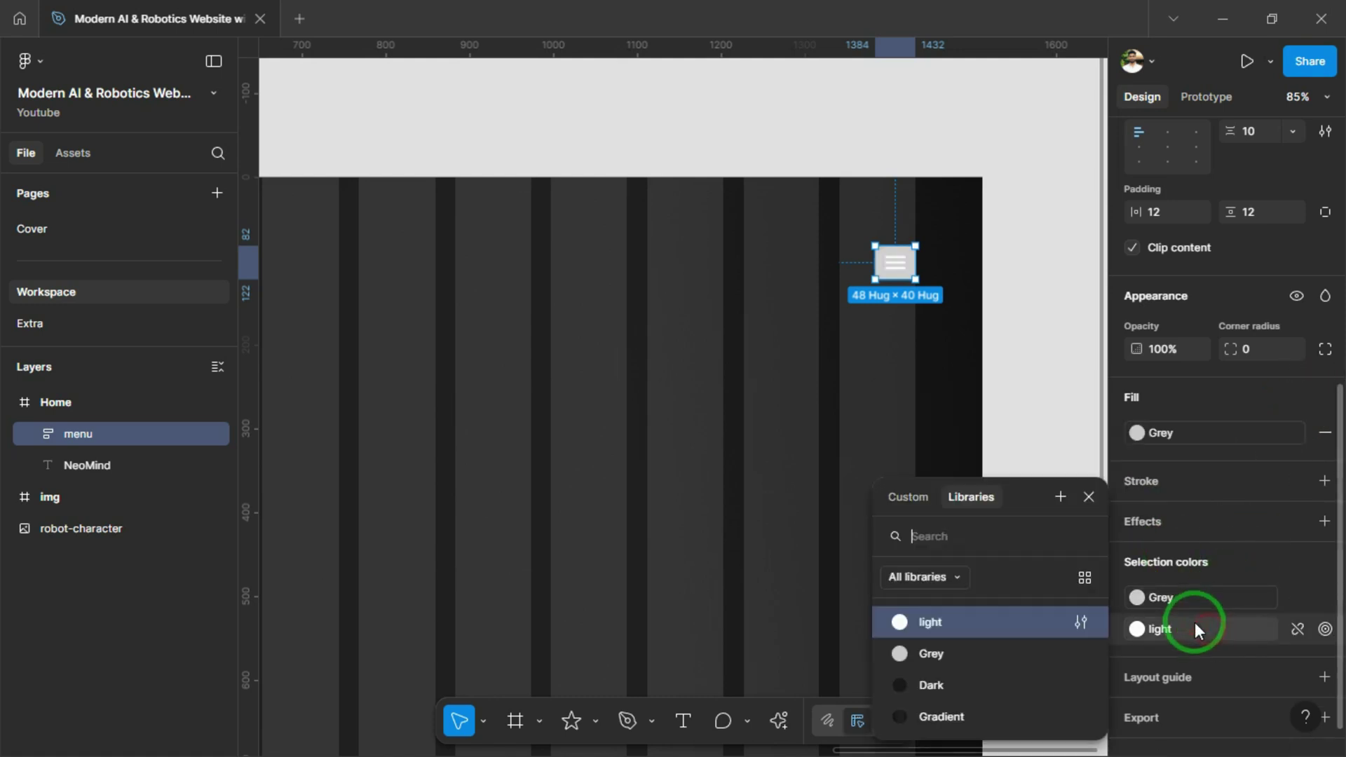
{"action": "left_click", "coordinate": [962, 680]}
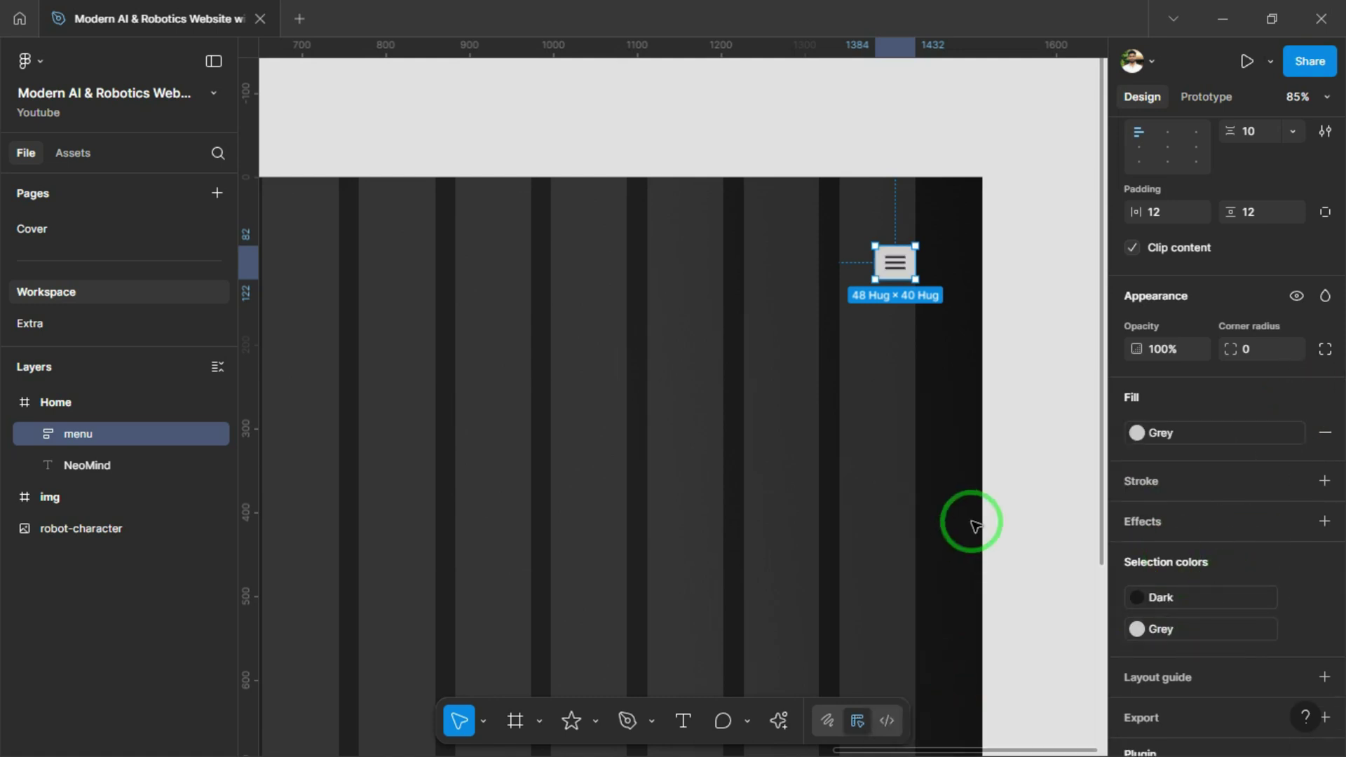
Give the menu individual corner radii: 4 overall, 20 on the bottom-left
{"action": "left_click", "coordinate": [1324, 349]}
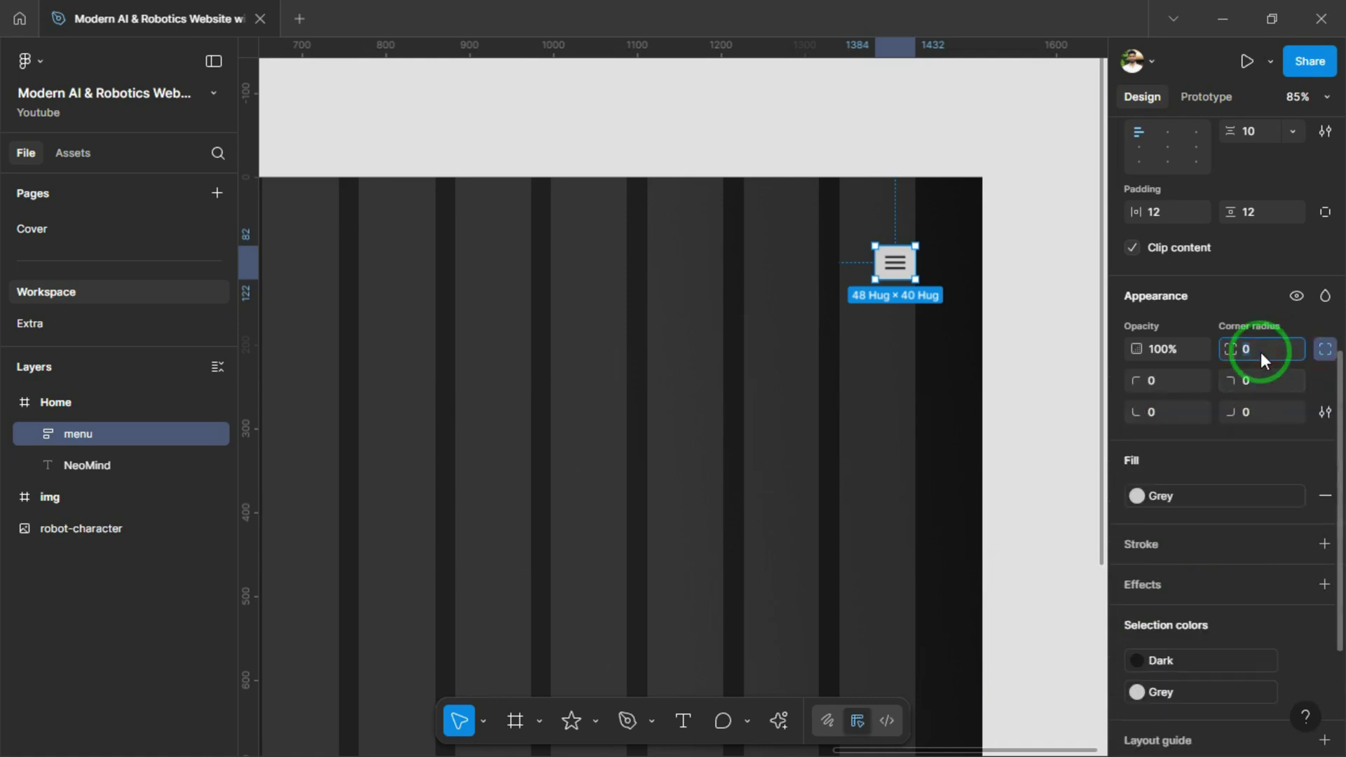
{"action": "type", "text": "4"}
{"action": "key", "text": "Return"}
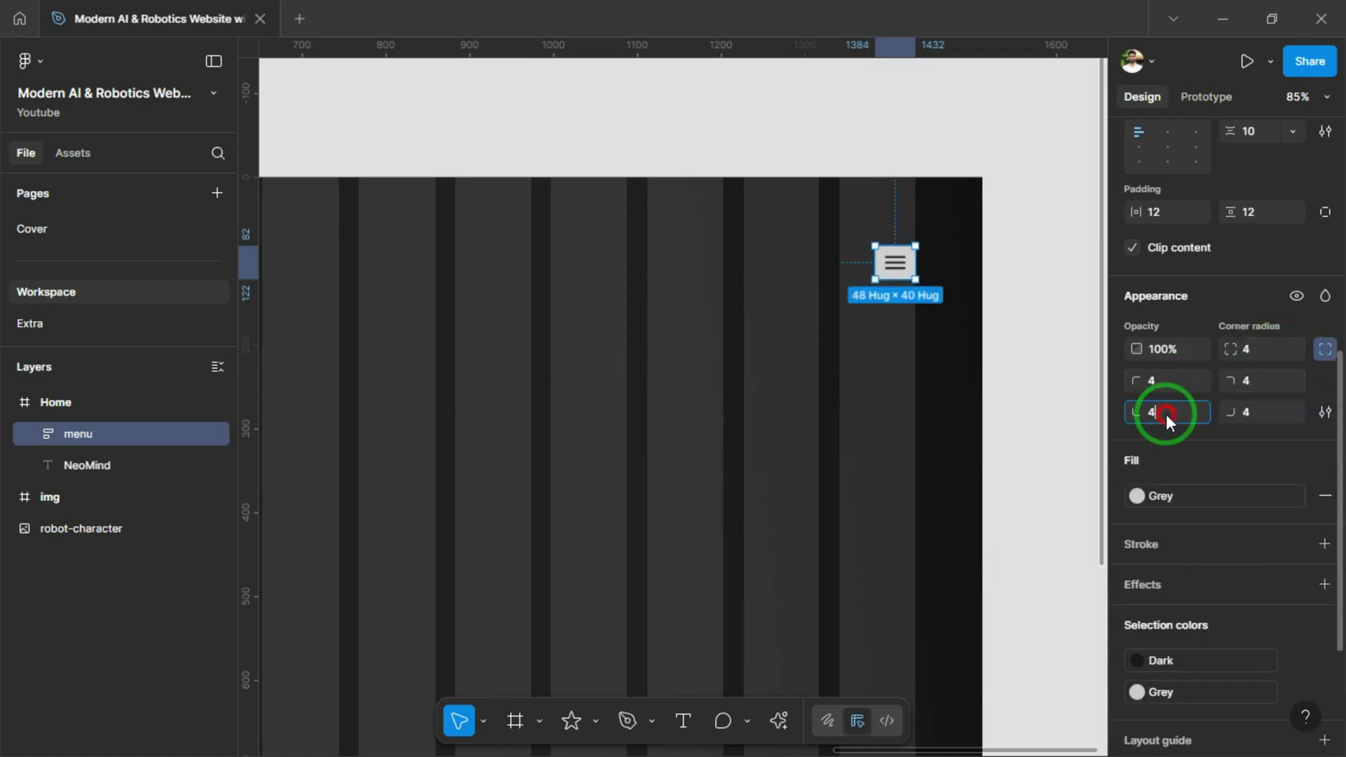
{"action": "key", "text": "Return"}
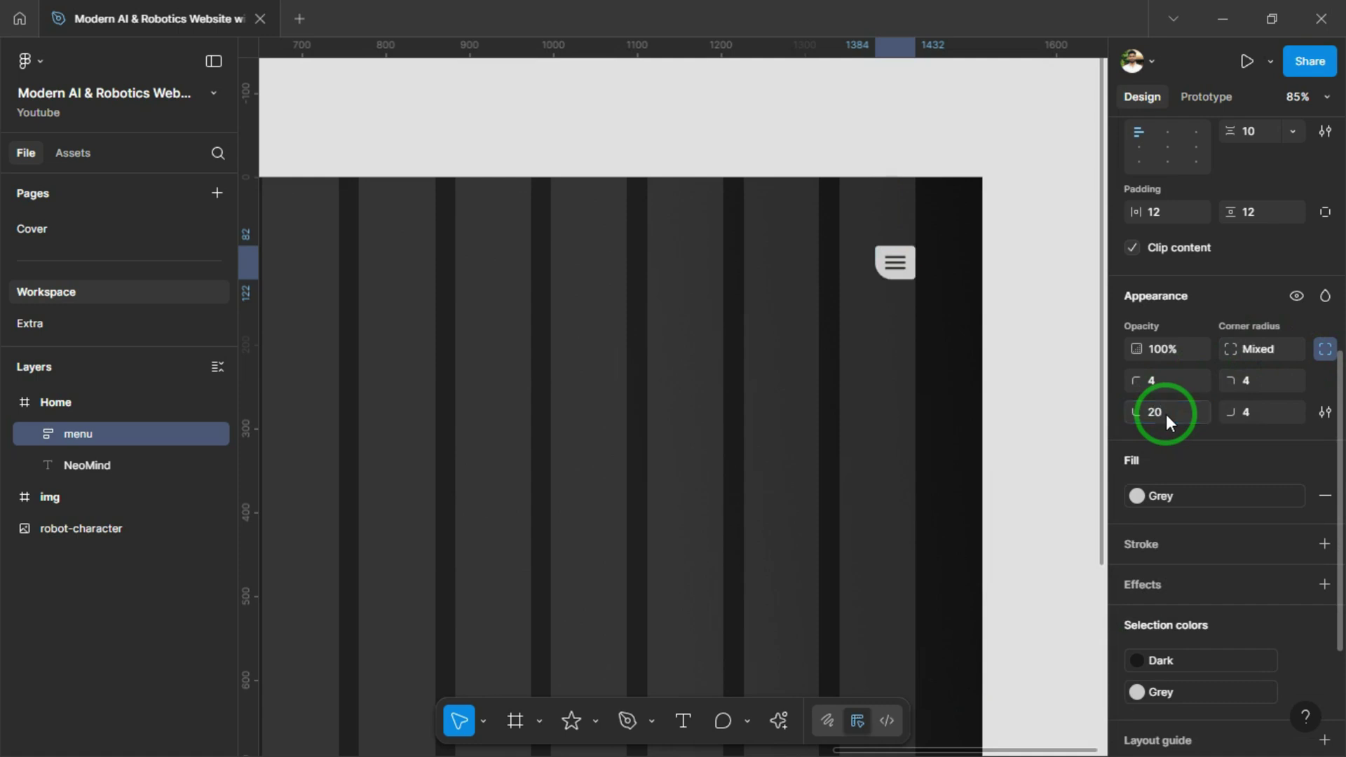
{"action": "left_click", "coordinate": [1259, 380]}
Set the menu button frame's vertical padding to 16
{"action": "left_click", "coordinate": [853, 259]}
{"action": "left_click", "coordinate": [863, 269]}
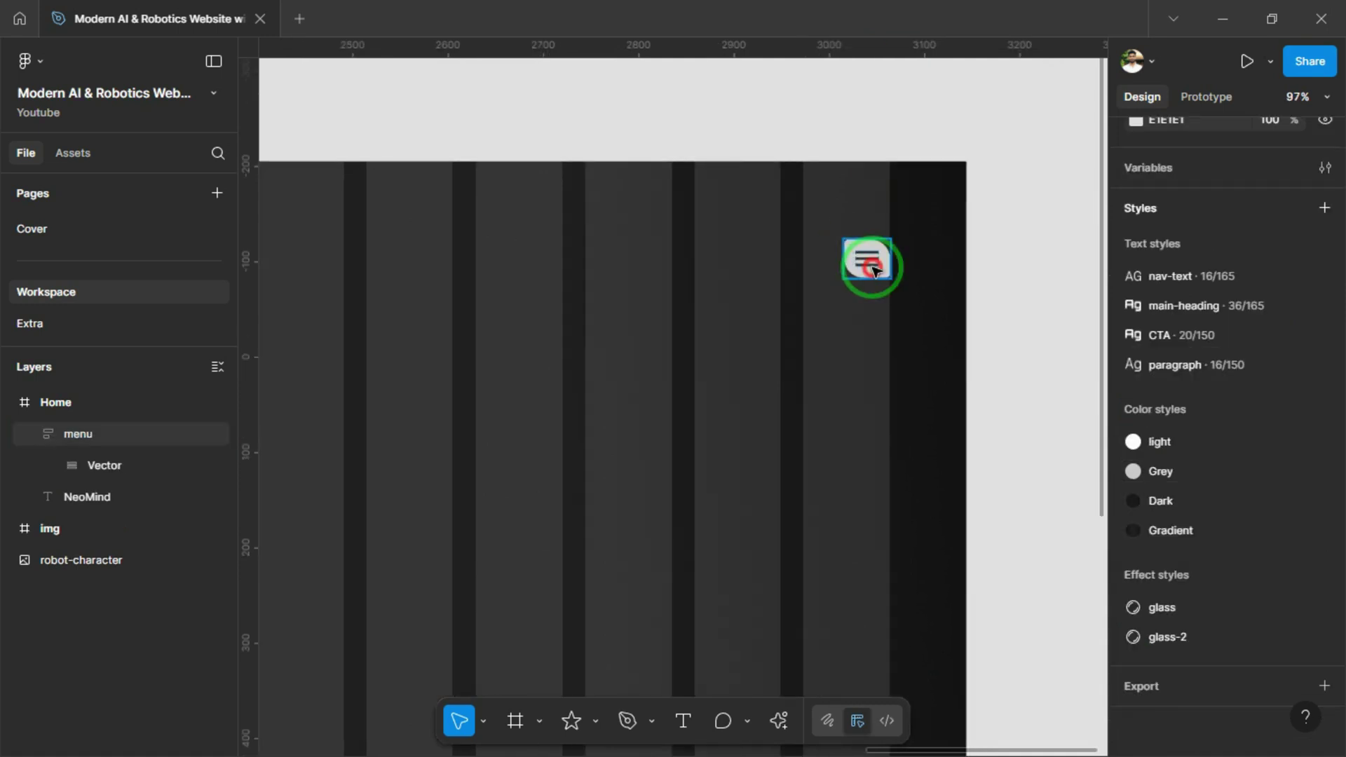
{"action": "double_click", "coordinate": [895, 264]}
{"action": "scroll", "coordinate": [856, 277], "scroll_direction": "up", "scroll_amount": 3}
{"action": "key", "text": "Escape"}
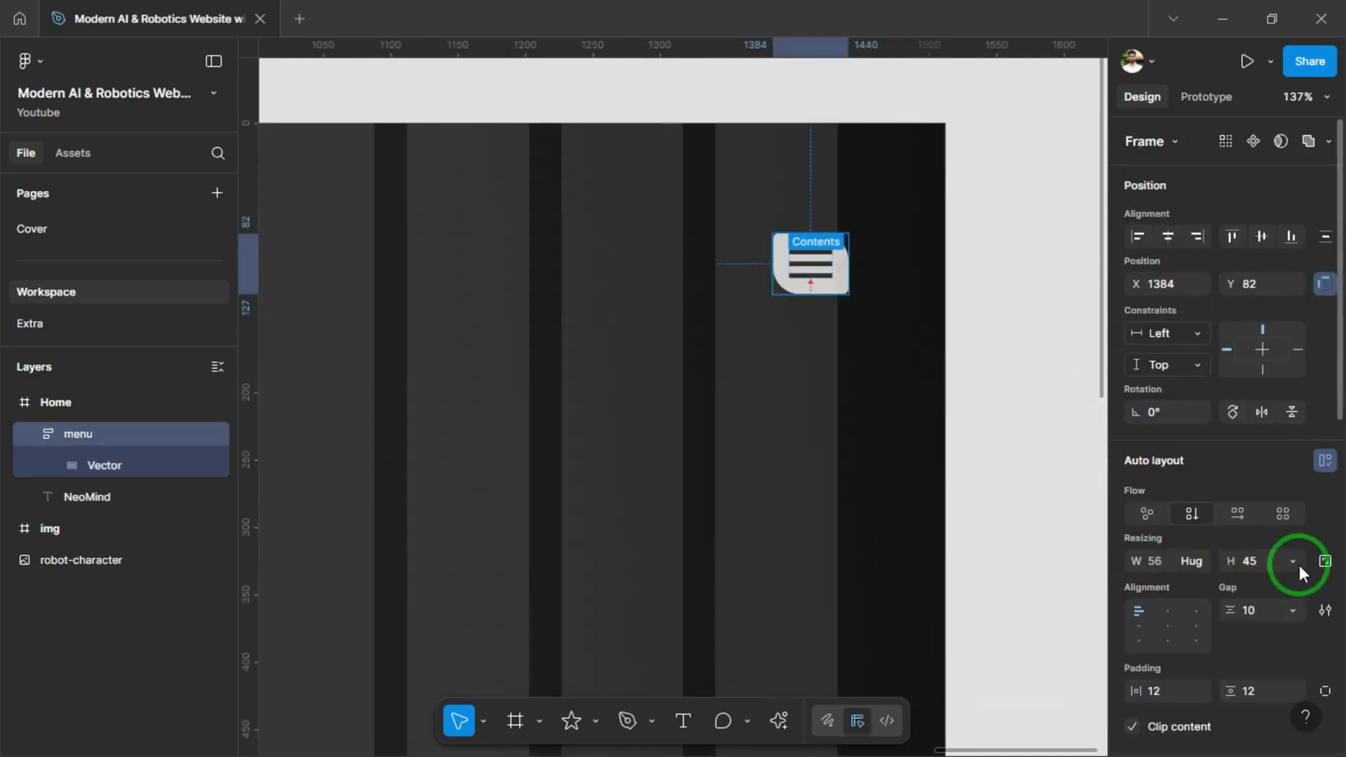
{"action": "scroll", "coordinate": [1265, 587], "scroll_direction": "down", "scroll_amount": 2}
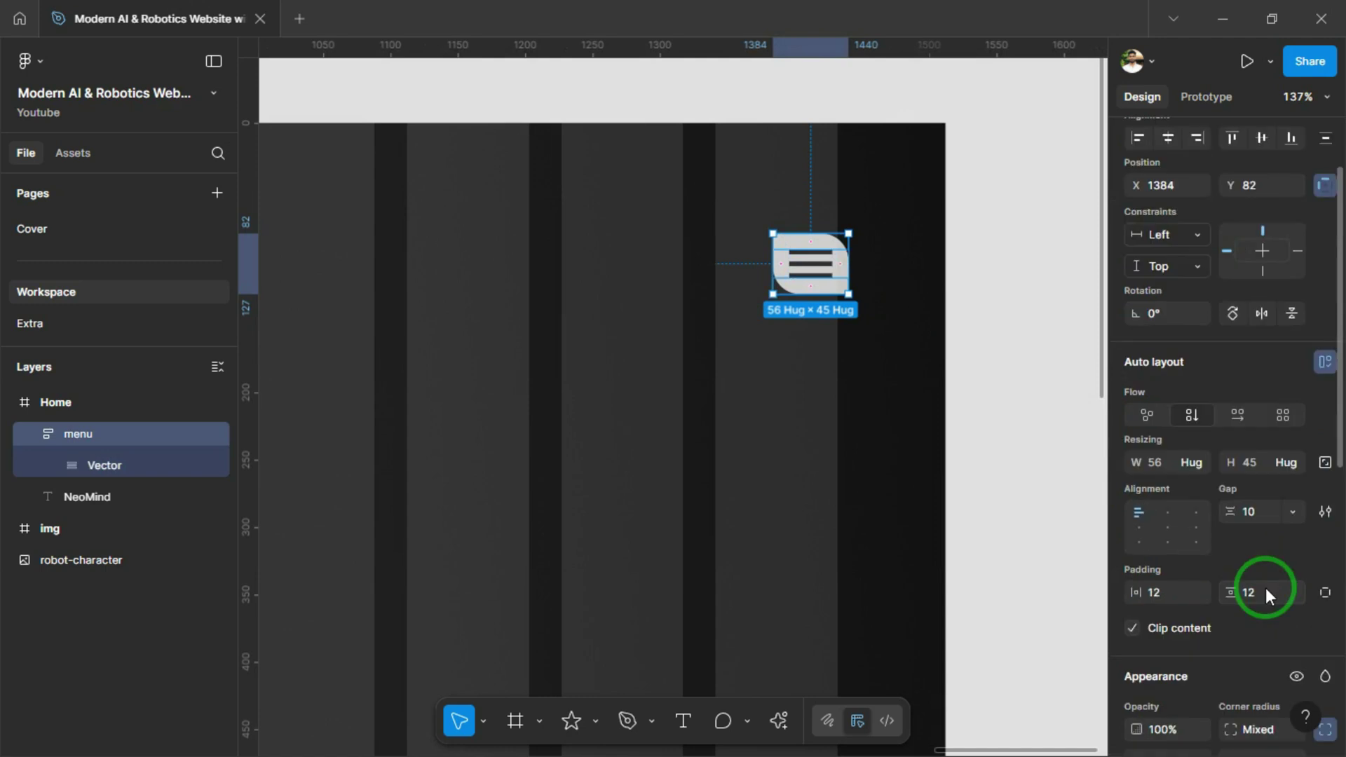
{"action": "left_click", "coordinate": [1266, 589]}
{"action": "key", "text": "Return"}
Nudge the menu button slightly up and left to X 1376, Y 70
{"action": "scroll", "coordinate": [1013, 298], "scroll_direction": "down", "scroll_amount": 5}
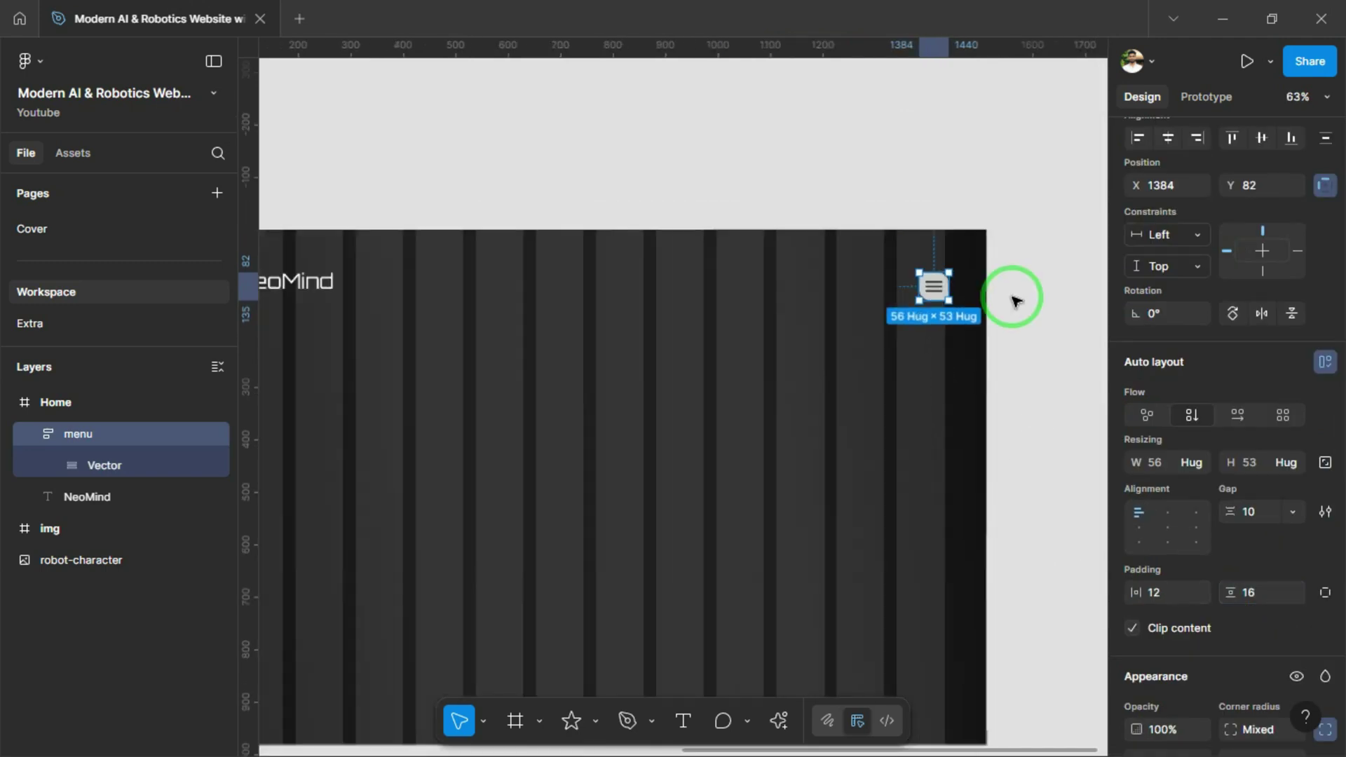
{"action": "left_click_drag", "start_coordinate": [953, 289], "coordinate": [944, 287]}
{"action": "scroll", "coordinate": [570, 297], "scroll_direction": "left", "scroll_amount": 1}
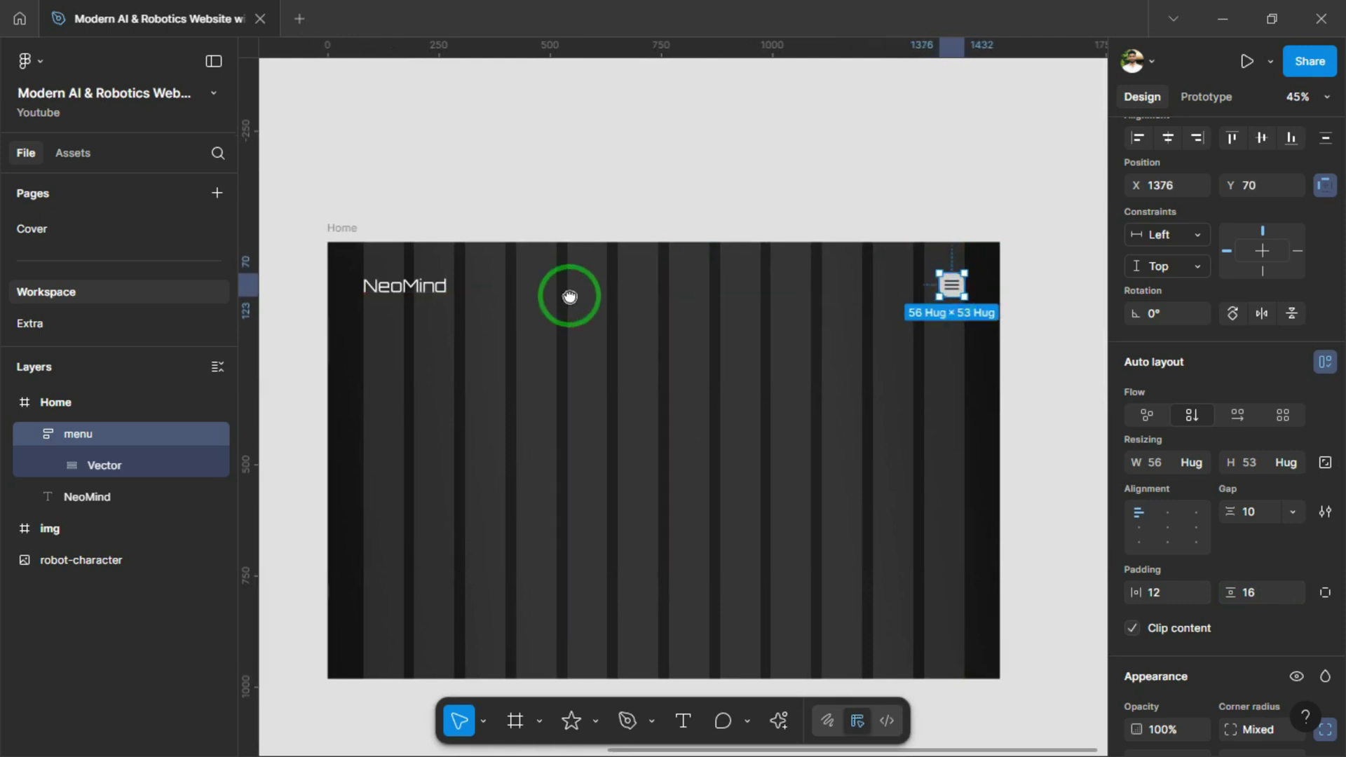
{"action": "left_click", "coordinate": [631, 151]}
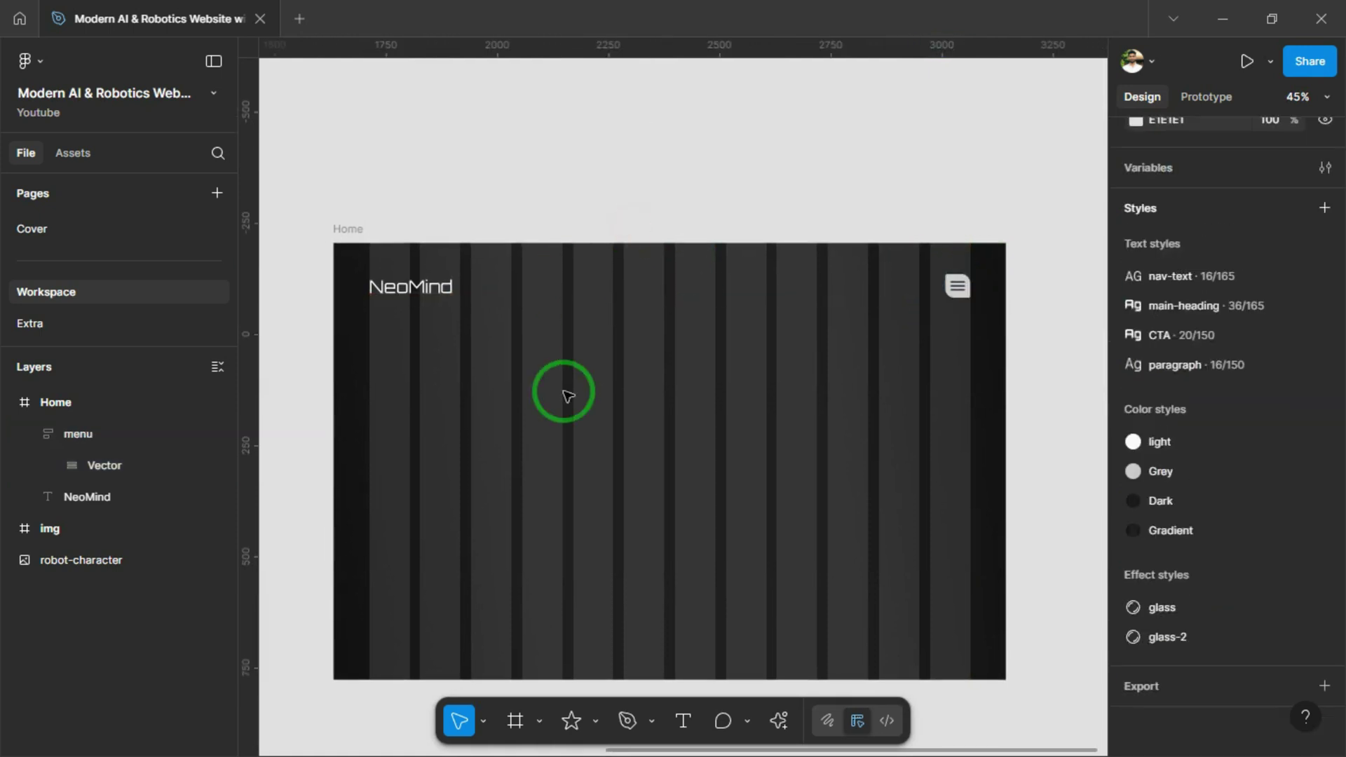
Add a HOME text link beside the logo and apply the nav-text style
{"action": "left_click", "coordinate": [683, 721]}
{"action": "left_click", "coordinate": [532, 265]}
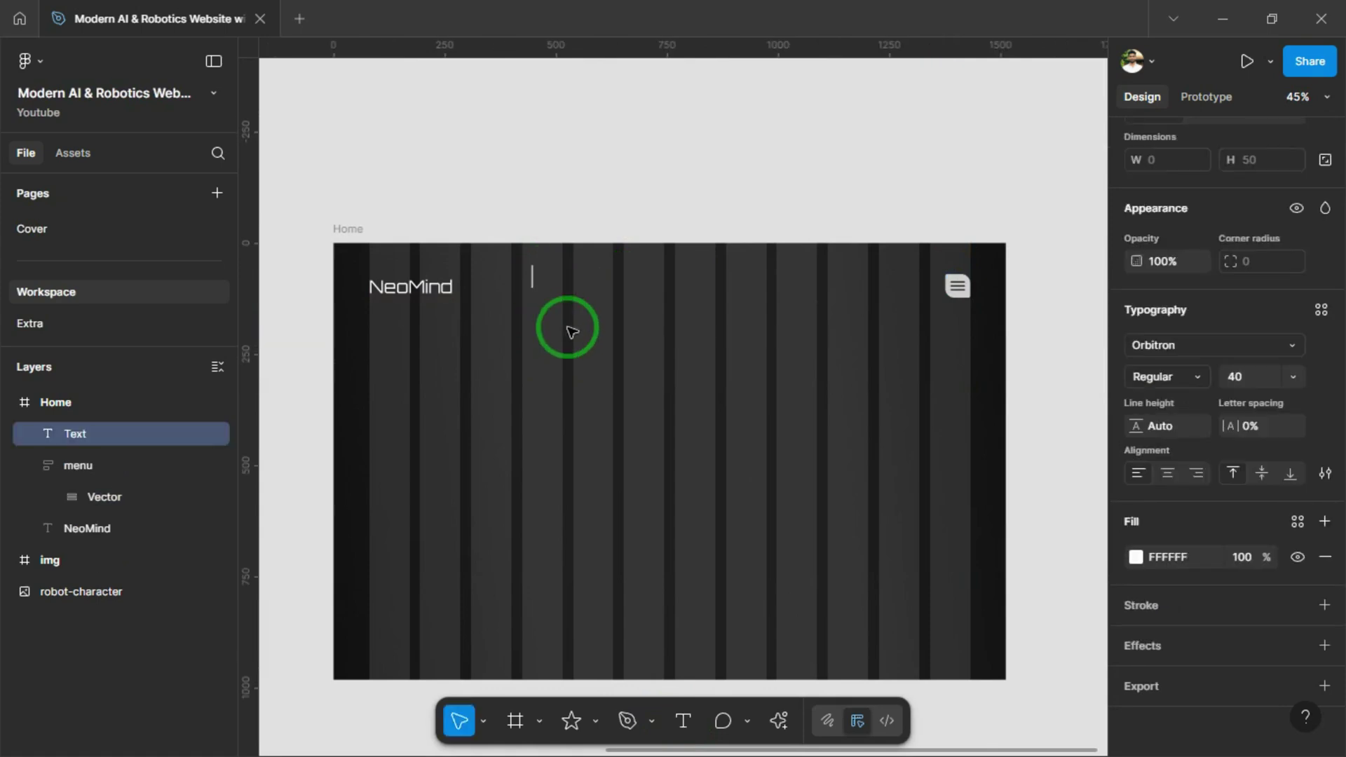
{"action": "key", "text": "Escape"}
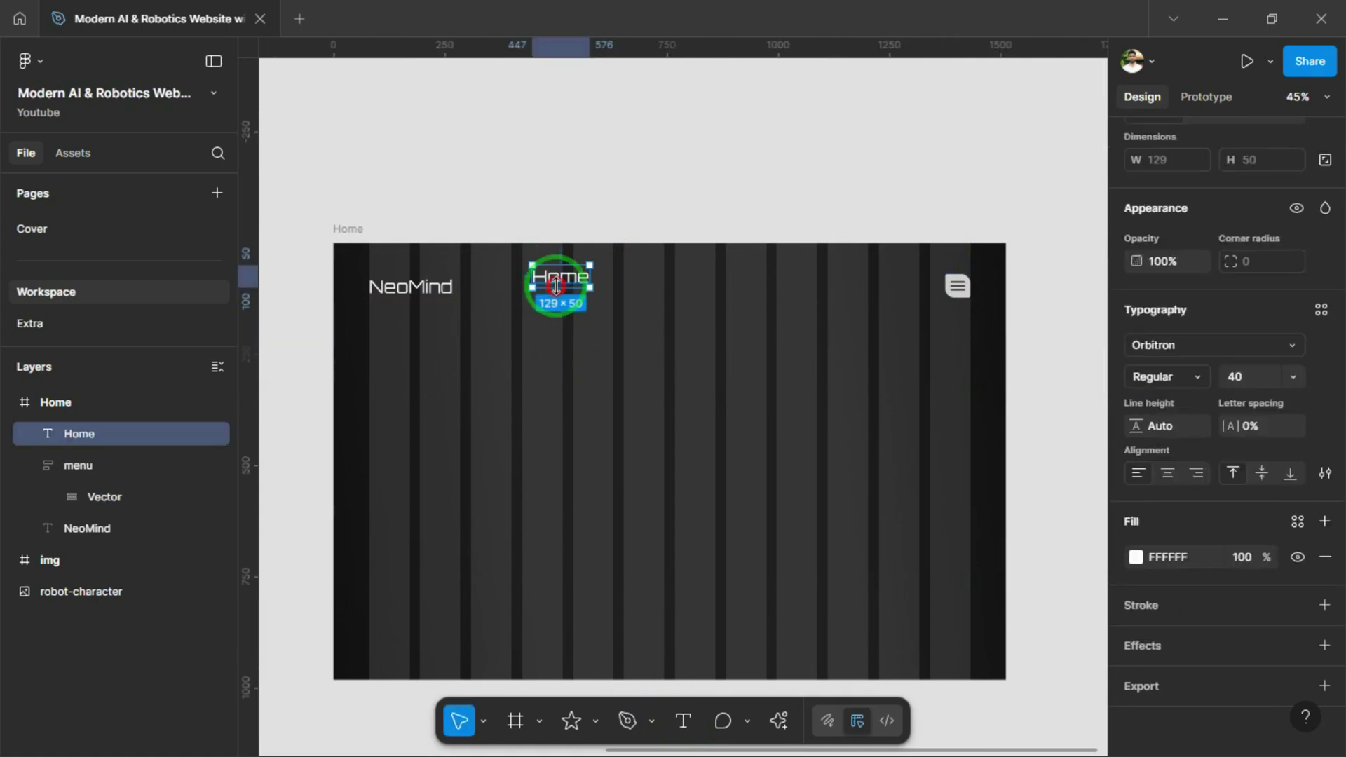
{"action": "left_click_drag", "start_coordinate": [558, 280], "coordinate": [750, 308]}
{"action": "left_click", "coordinate": [1321, 309]}
{"action": "left_click", "coordinate": [963, 393]}
Finish the PRODUCTS link and reword a copy of it to ABOUT
{"action": "scroll", "coordinate": [609, 298], "scroll_direction": "up", "scroll_amount": 3}
{"action": "type", "text": "TS"}
{"action": "key", "text": "Escape"}
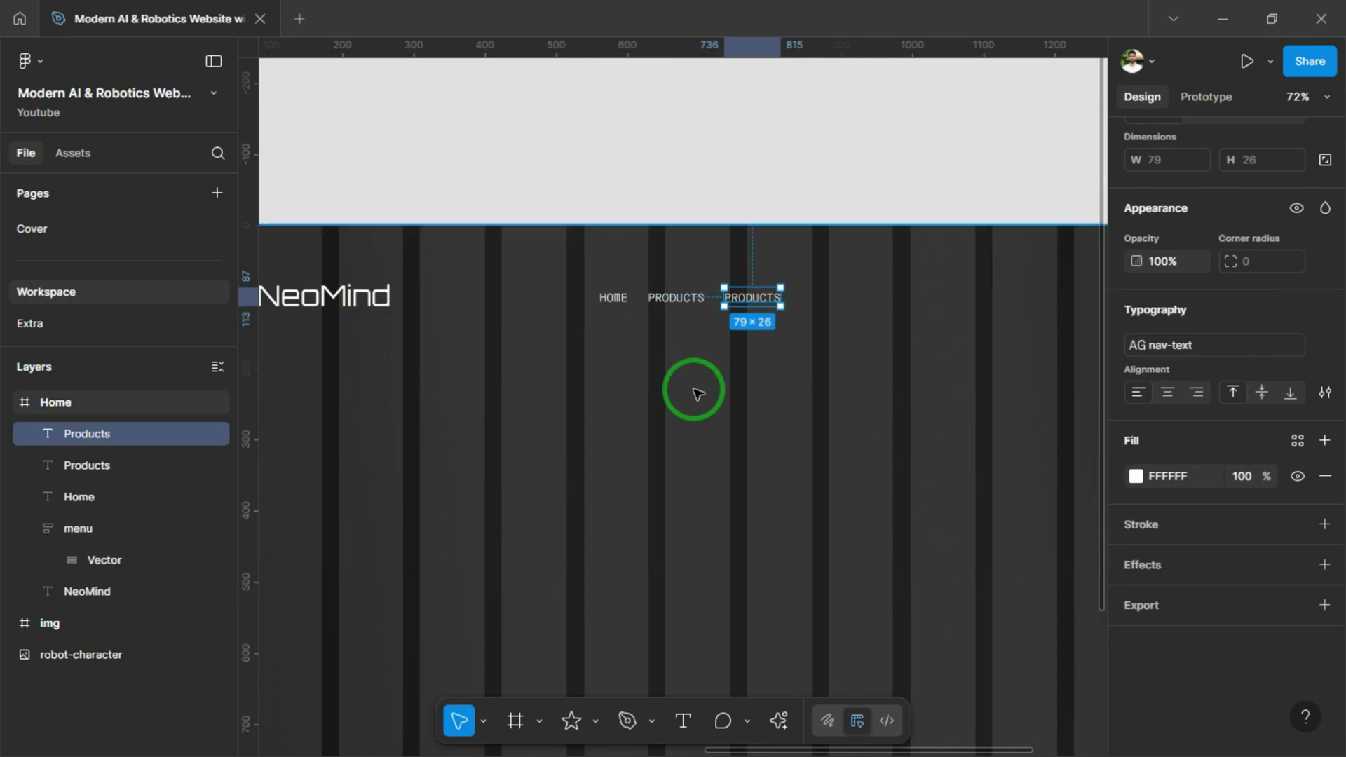
{"action": "double_click", "coordinate": [685, 297]}
{"action": "type", "text": "ABOU"}
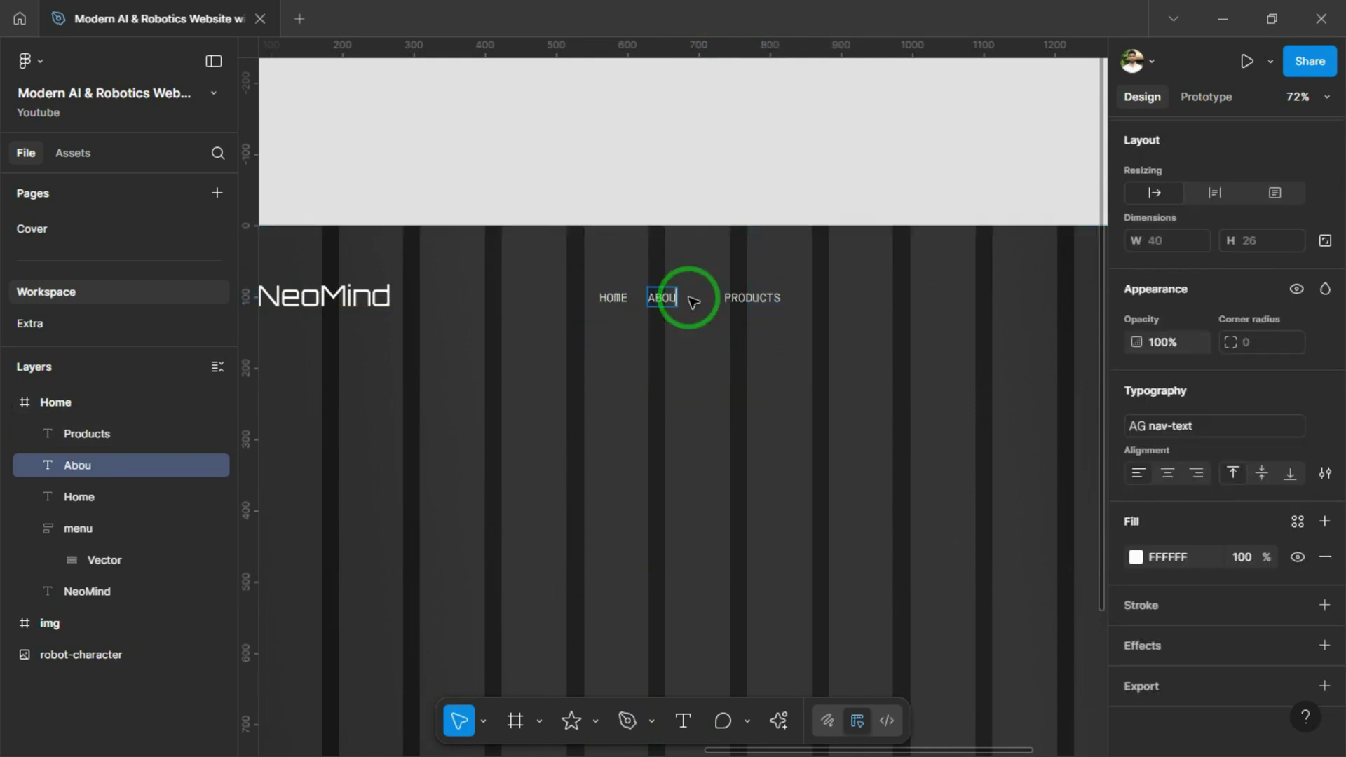
{"action": "type", "text": "T"}
{"action": "key", "text": "Escape"}
Duplicate a CONTACT link and wrap the four links in an auto layout row with 48 gap
{"action": "left_click_drag", "start_coordinate": [754, 302], "coordinate": [821, 303]}
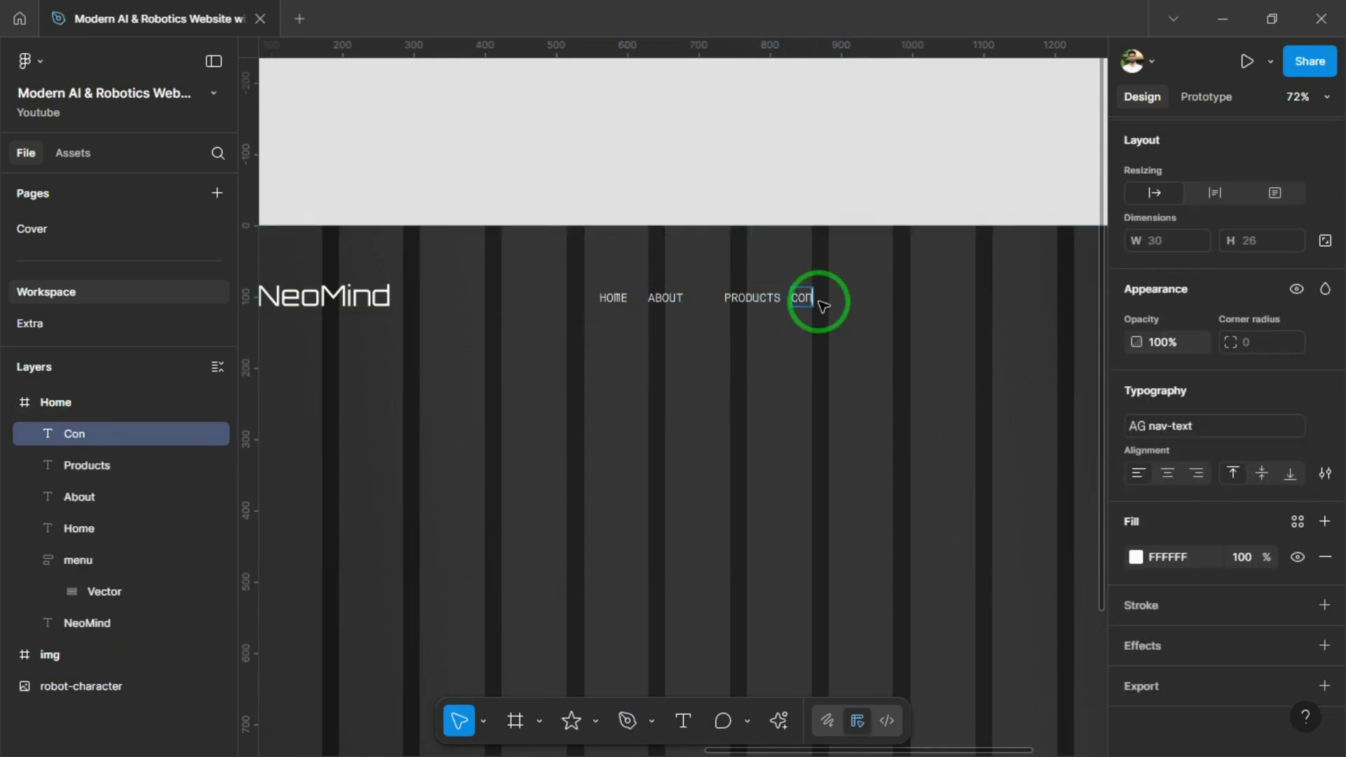
{"action": "left_click", "coordinate": [751, 298], "text": "shift"}
{"action": "left_click", "coordinate": [666, 298], "text": "shift"}
{"action": "left_click", "coordinate": [614, 298], "text": "shift"}
{"action": "key", "text": "shift+a"}
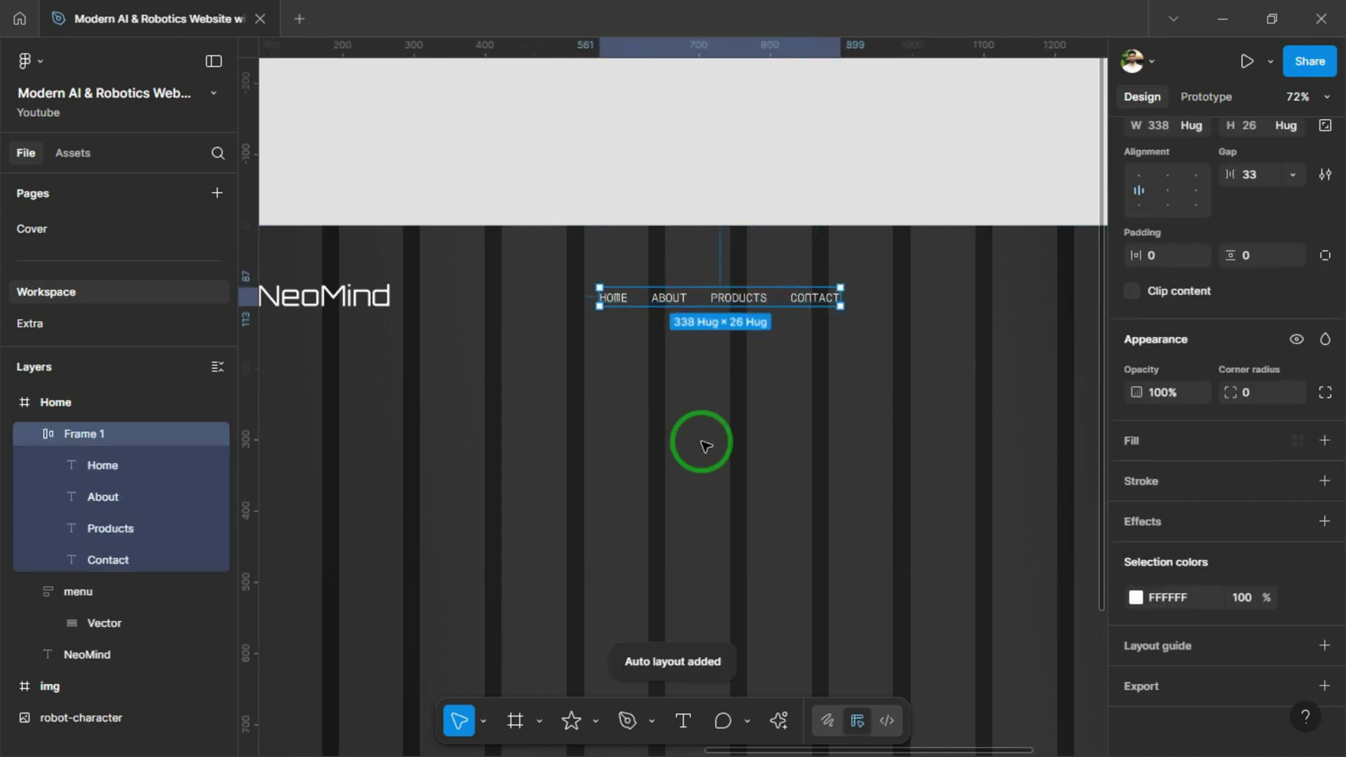
{"action": "scroll", "coordinate": [722, 455], "scroll_direction": "down", "scroll_amount": 2}
{"action": "scroll", "coordinate": [679, 385], "scroll_direction": "left", "scroll_amount": 1}
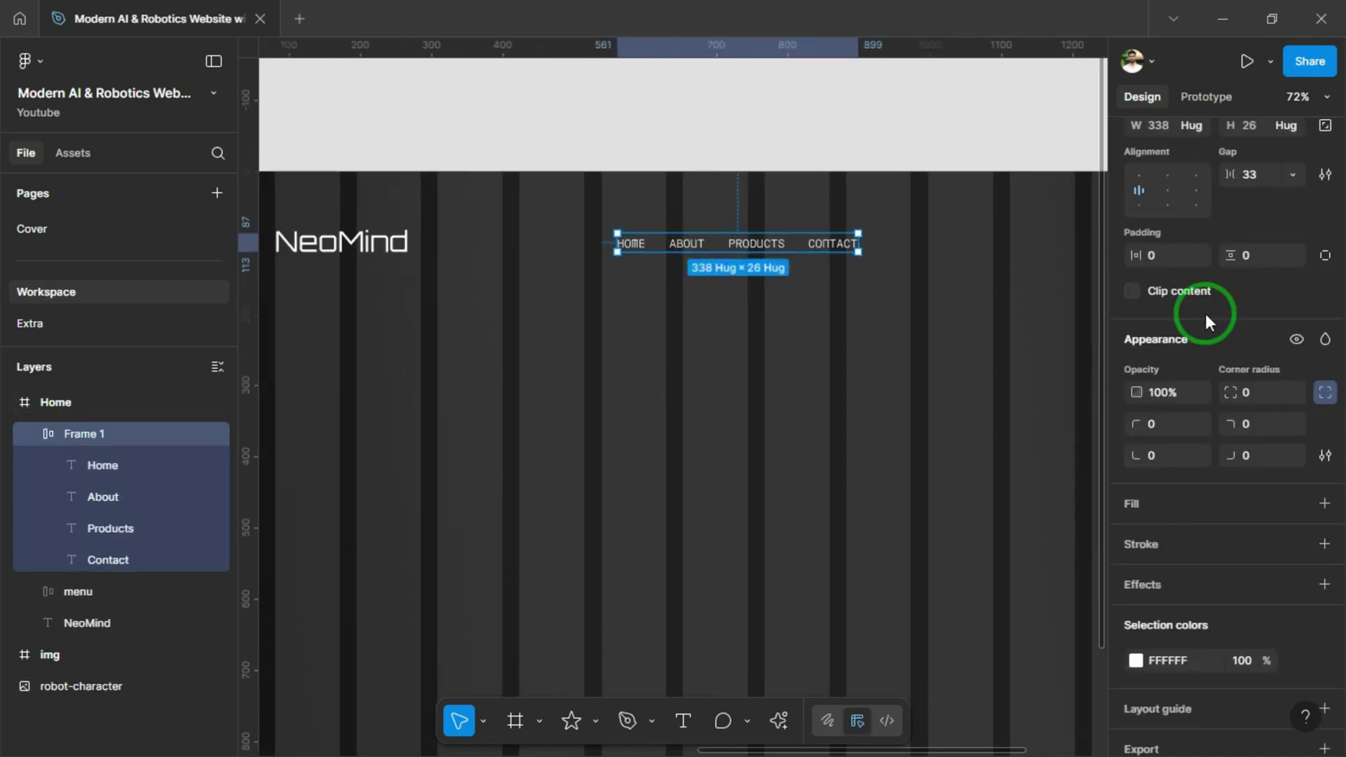
{"action": "type", "text": "48"}
{"action": "key", "text": "Return"}
Combine logo, links and menu into one 1352-wide header row, nudged up 10
{"action": "scroll", "coordinate": [592, 293], "scroll_direction": "down", "scroll_amount": 3}
{"action": "left_click", "coordinate": [444, 237]}
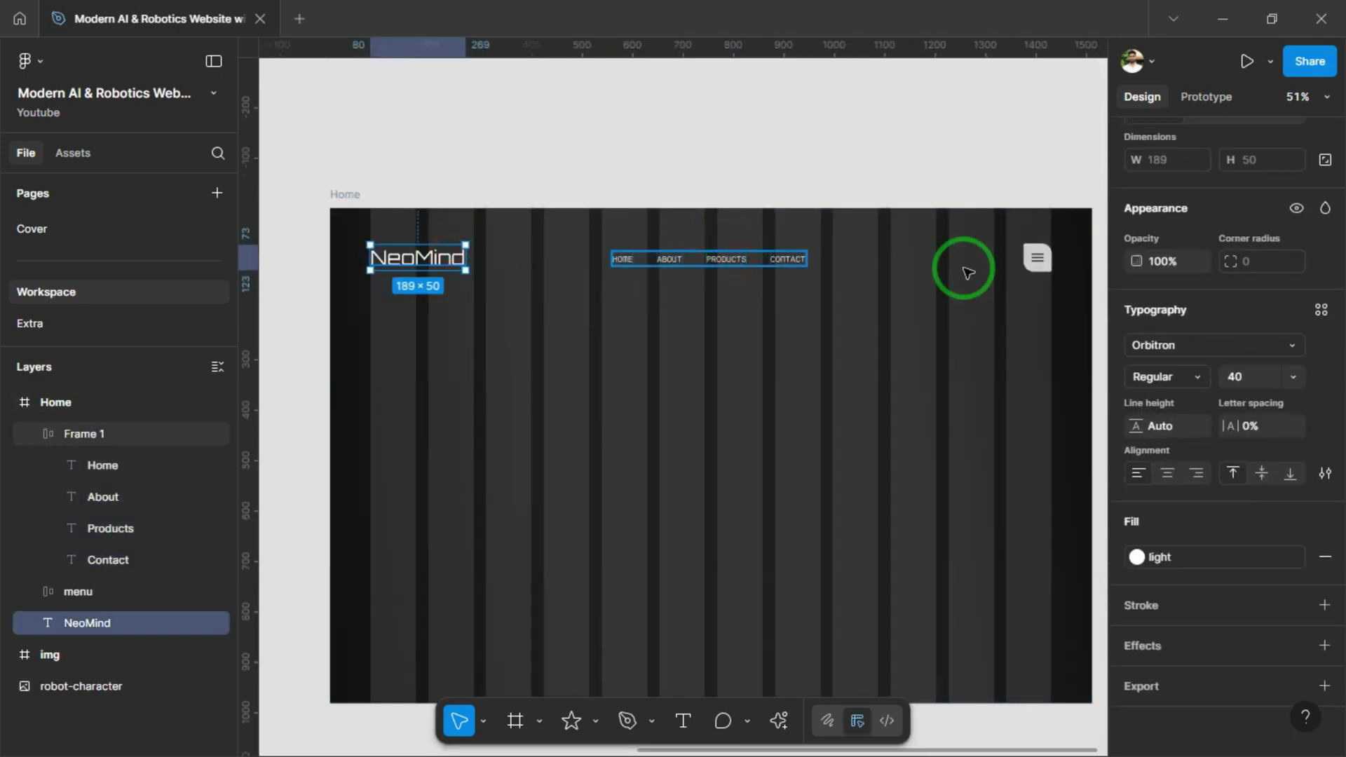
{"action": "key", "text": "ctrl+a"}
{"action": "key", "text": "shift+a"}
{"action": "scroll", "coordinate": [984, 370], "scroll_direction": "right", "scroll_amount": 1}
{"action": "key", "text": "alt"}
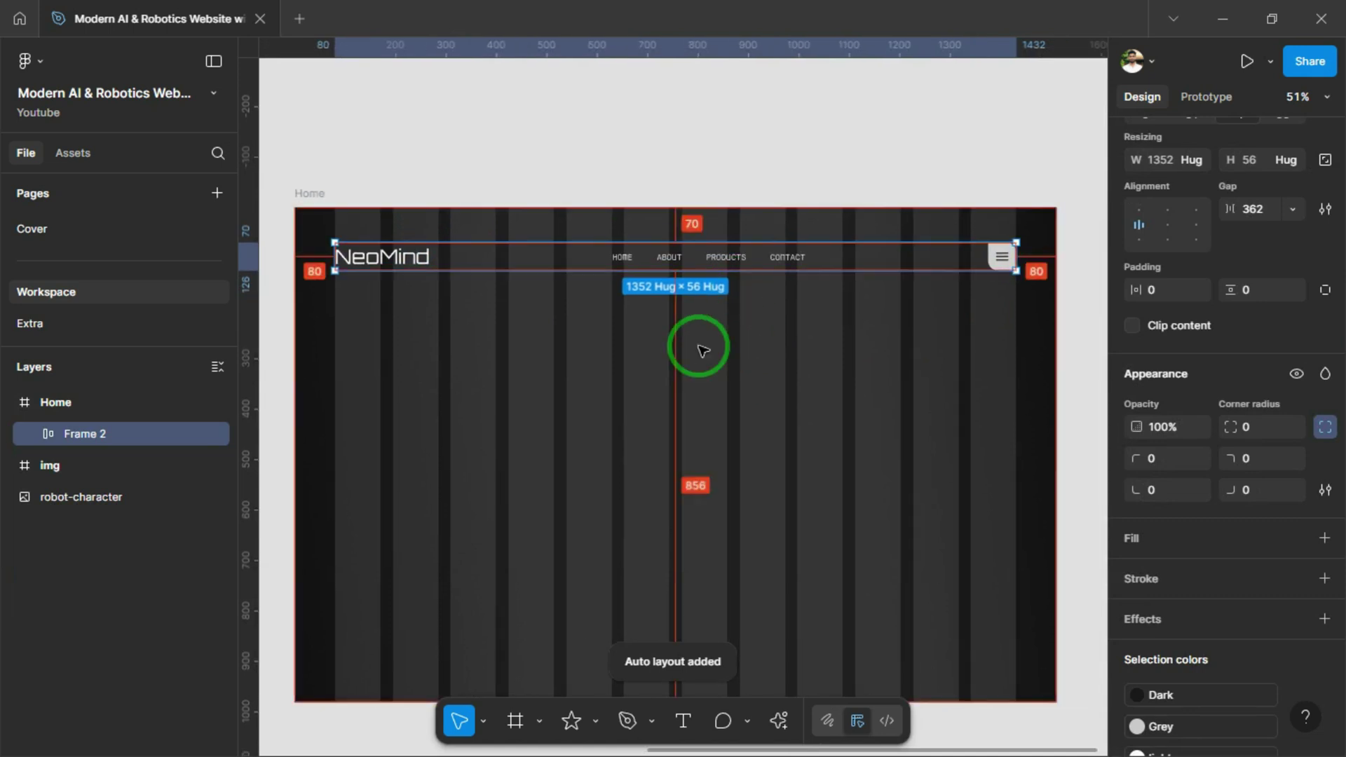
{"action": "key", "text": "shift+Up"}
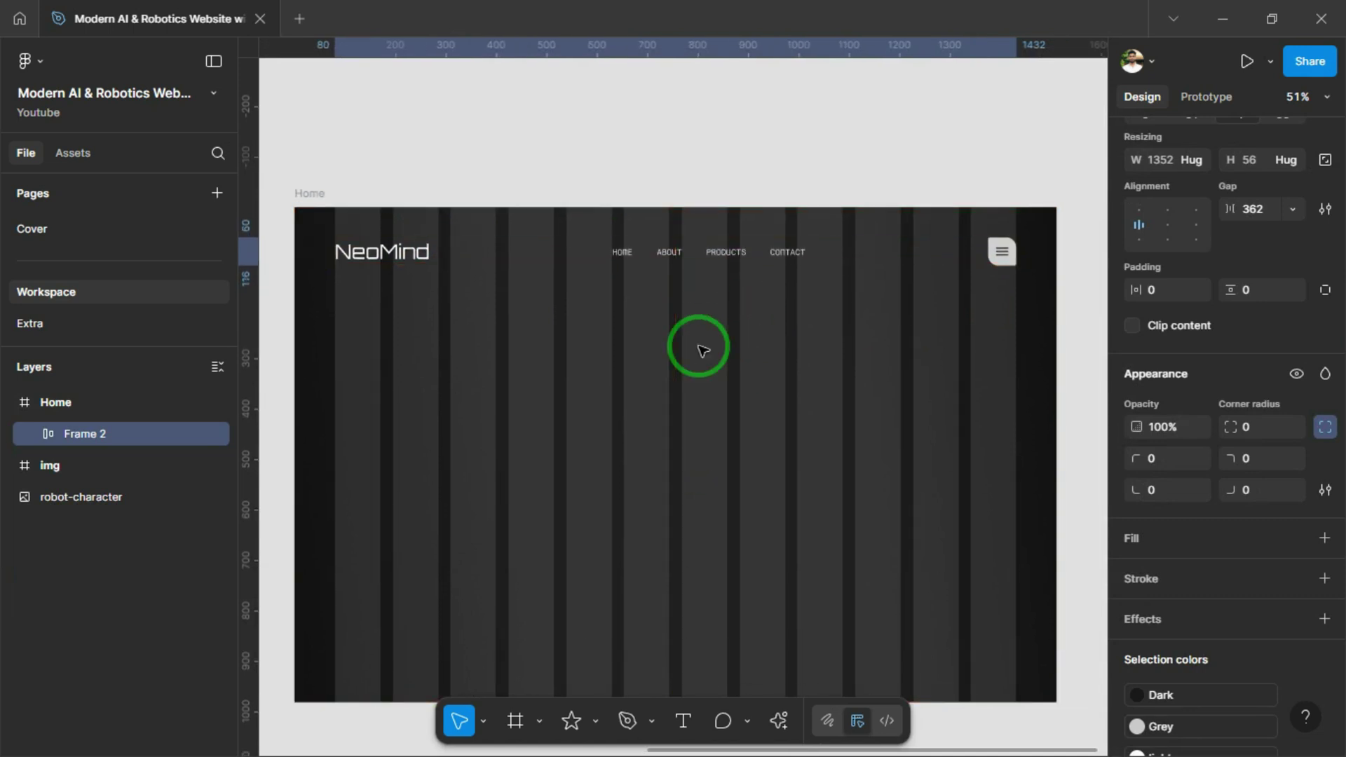
{"action": "key", "text": "alt"}
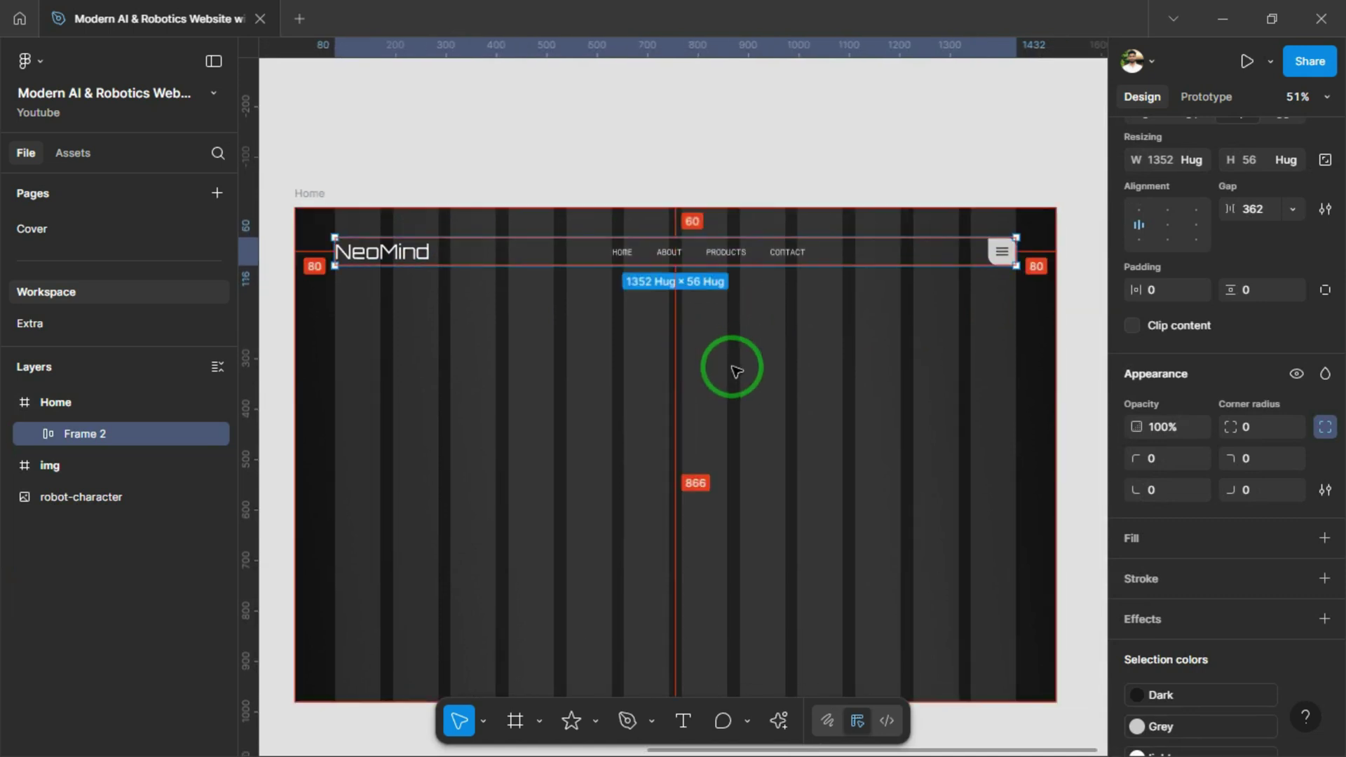
{"action": "scroll", "coordinate": [751, 334], "scroll_direction": "down", "scroll_amount": 3}
Add the heading 'Revolutionizing the Future with Intelligent Robotics' below the header in main-heading style
{"action": "left_click", "coordinate": [390, 346]}
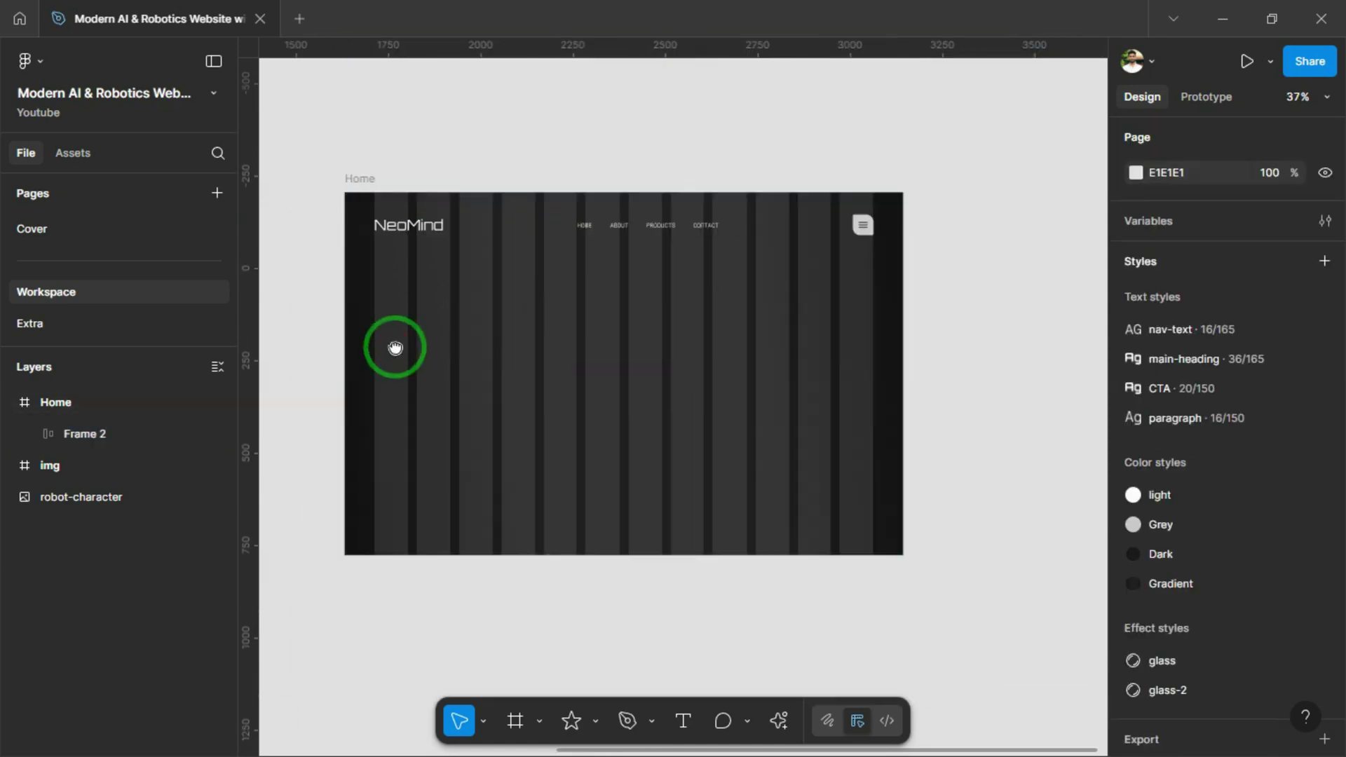
{"action": "scroll", "coordinate": [394, 348], "scroll_direction": "up", "scroll_amount": 1}
{"action": "left_click", "coordinate": [682, 721]}
{"action": "left_click", "coordinate": [430, 303]}
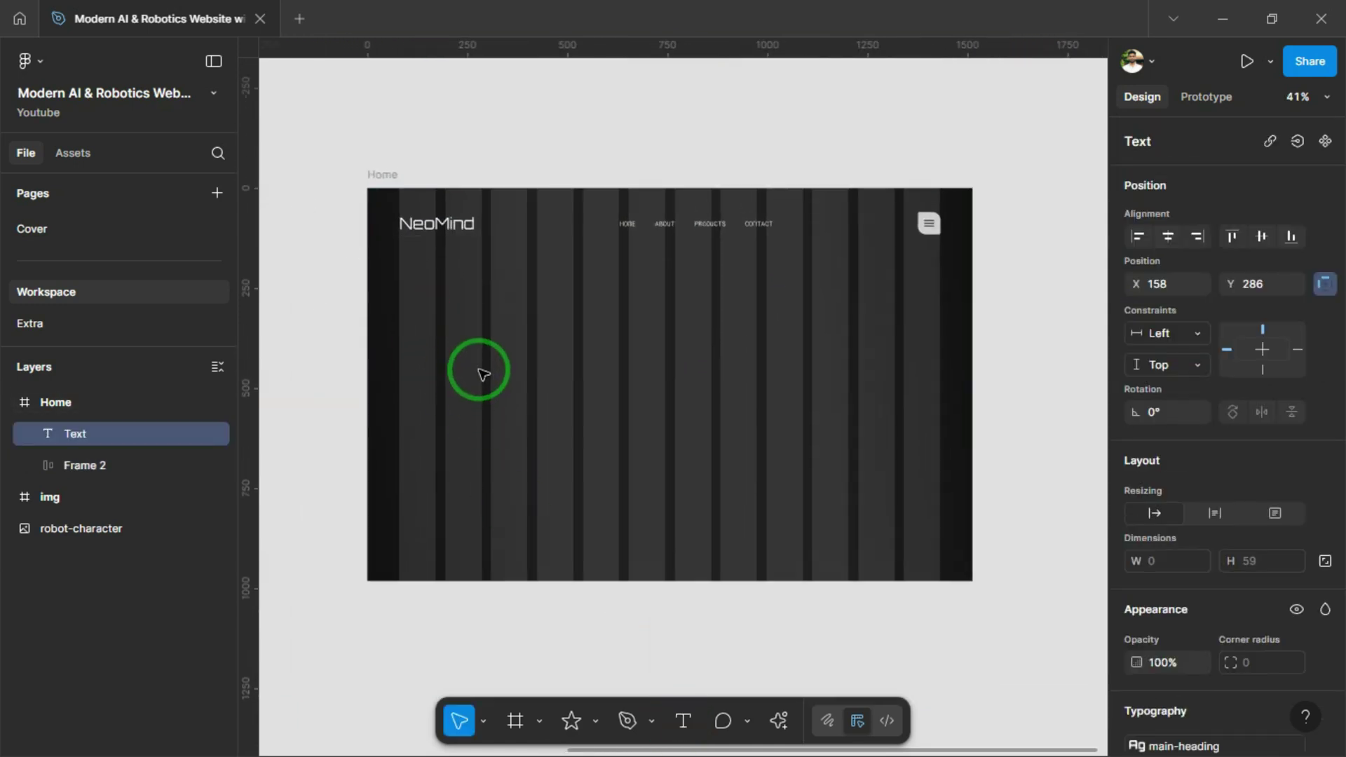
{"action": "type", "text": "Revolutionizing the Future with Intelligent Robotics"}
{"action": "key", "text": "Escape"}
{"action": "scroll", "coordinate": [1227, 434], "scroll_direction": "down", "scroll_amount": 4}
{"action": "left_click", "coordinate": [1206, 450]}
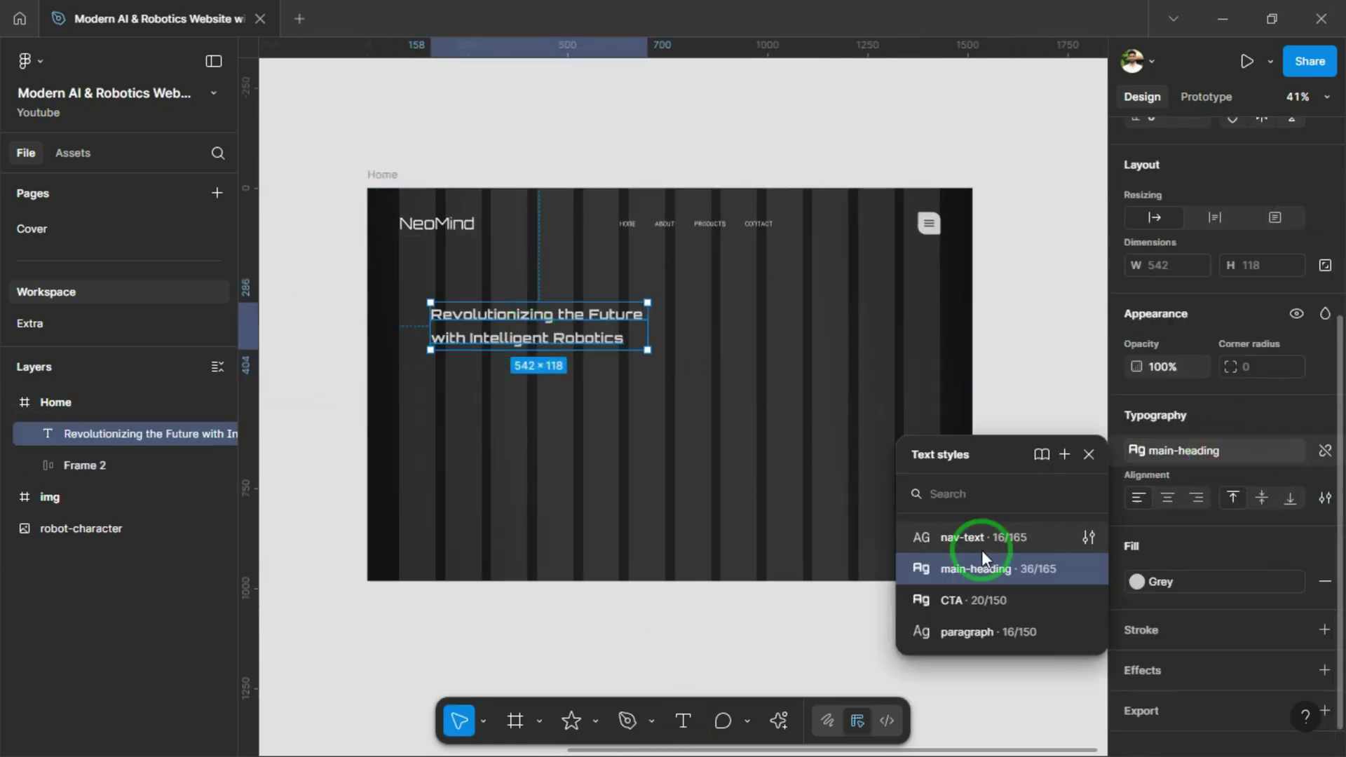
{"action": "left_click", "coordinate": [983, 557]}
Align the heading's left edge with the NeoMind logo and duplicate it below
{"action": "scroll", "coordinate": [390, 301], "scroll_direction": "up", "scroll_amount": 1}
{"action": "left_click_drag", "start_coordinate": [555, 331], "coordinate": [526, 315]}
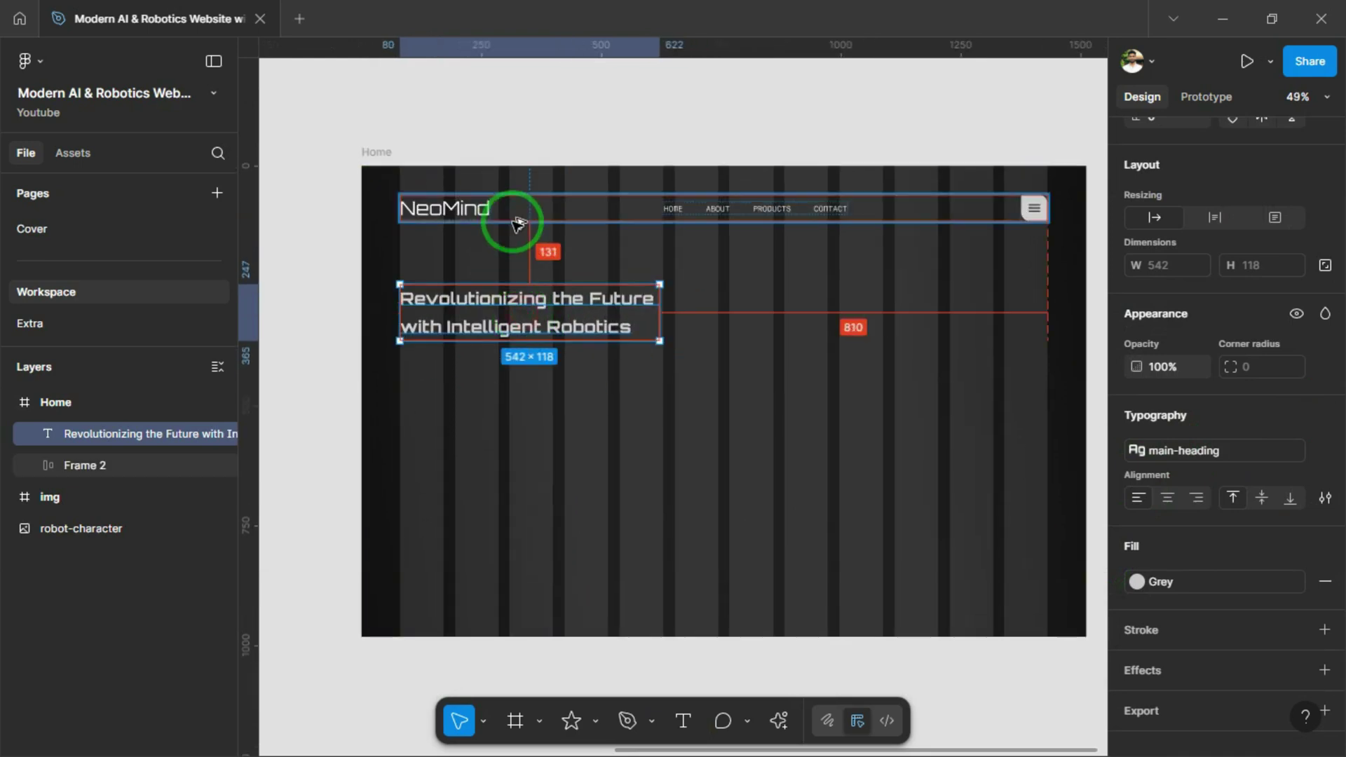
{"action": "key", "text": "shift+Up"}
{"action": "key", "text": "shift+Up"}
{"action": "key", "text": "shift+Up"}
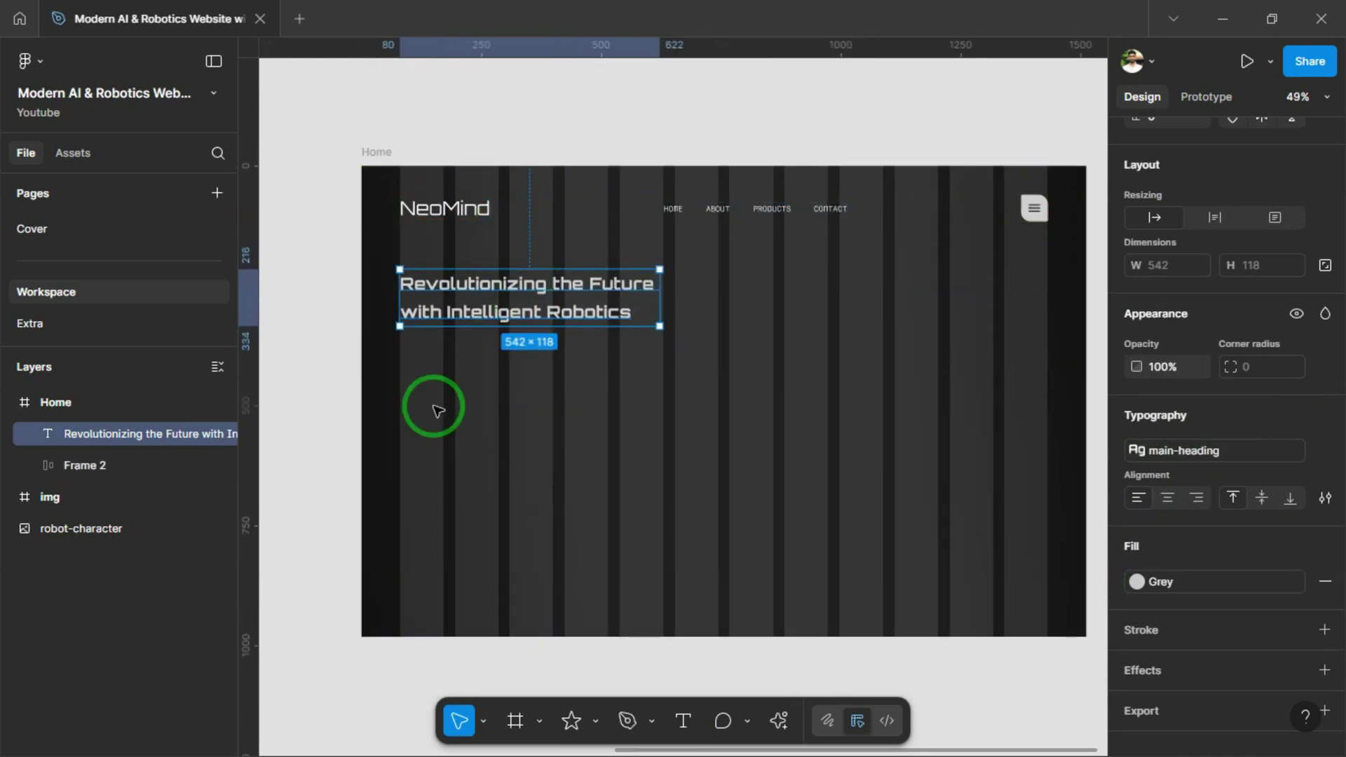
{"action": "scroll", "coordinate": [431, 391], "scroll_direction": "up", "scroll_amount": 1}
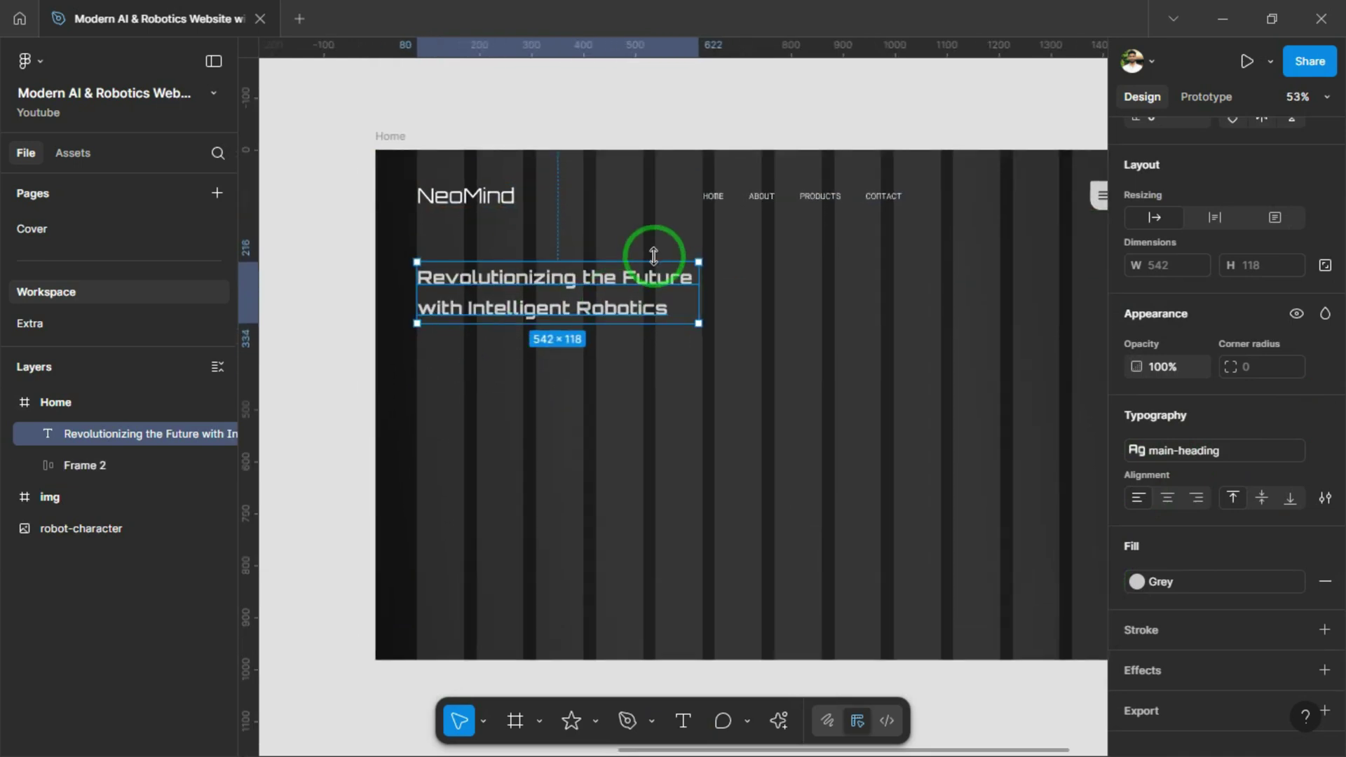
{"action": "key", "text": "ctrl+d"}
Give the copied text the CTA style and change its wording to 'Explore Products'
{"action": "left_click", "coordinate": [1191, 450]}
{"action": "left_click", "coordinate": [942, 532]}
{"action": "scroll", "coordinate": [563, 427], "scroll_direction": "left", "scroll_amount": 3}
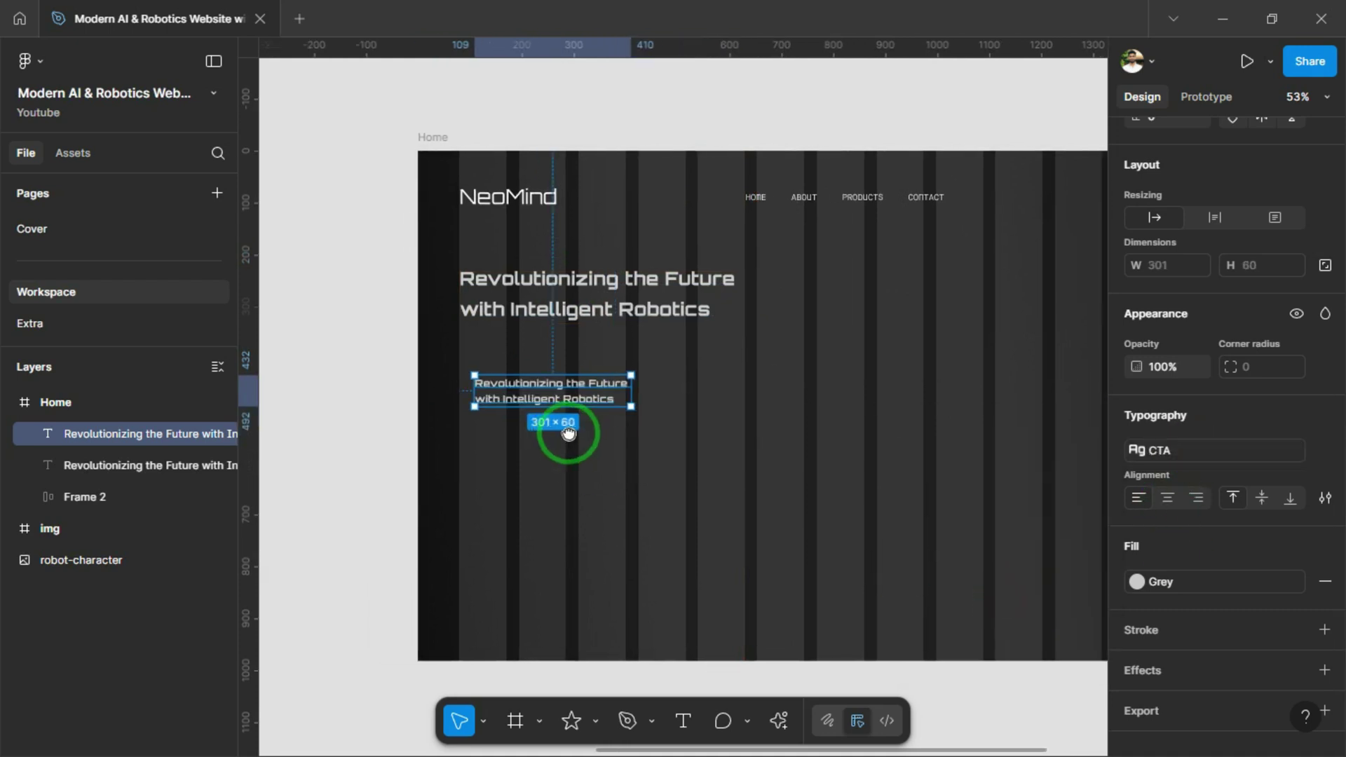
{"action": "double_click", "coordinate": [572, 392]}
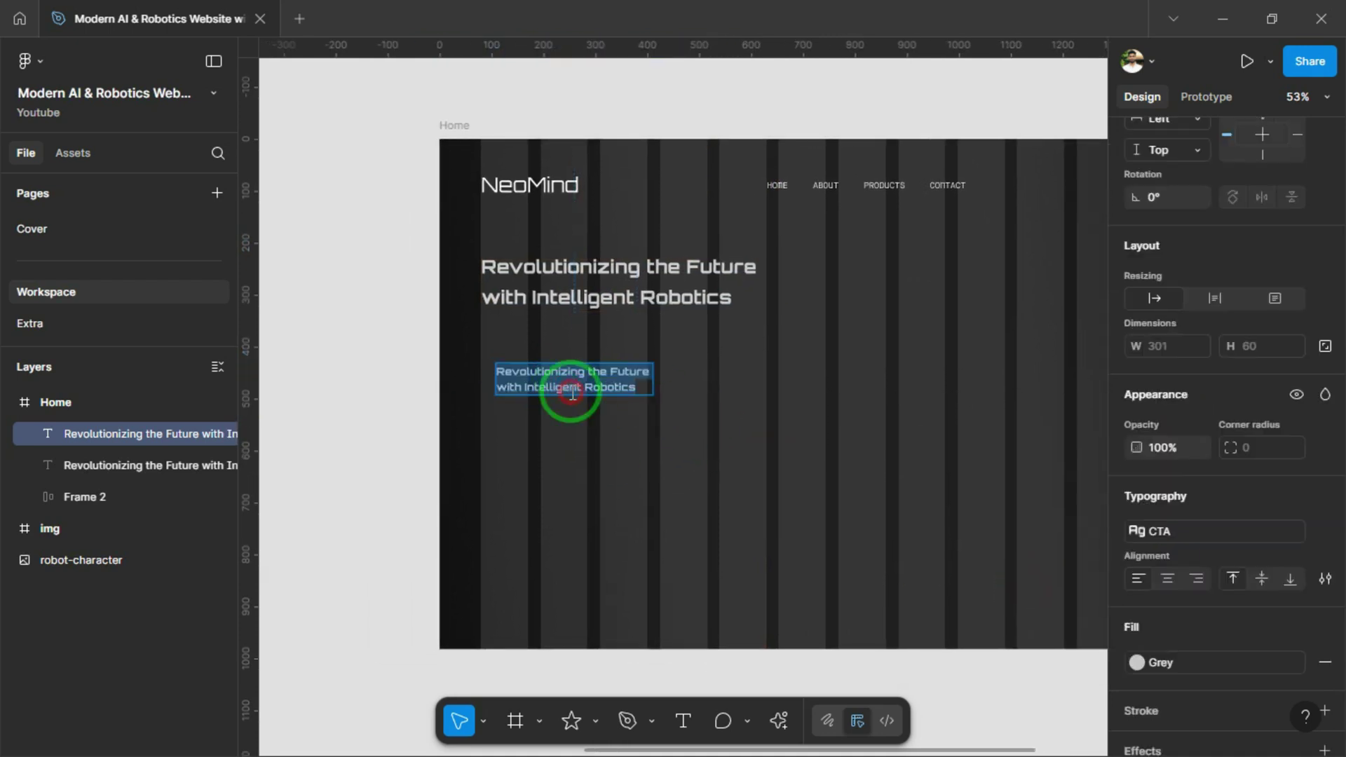
{"action": "type", "text": "Explore Products"}
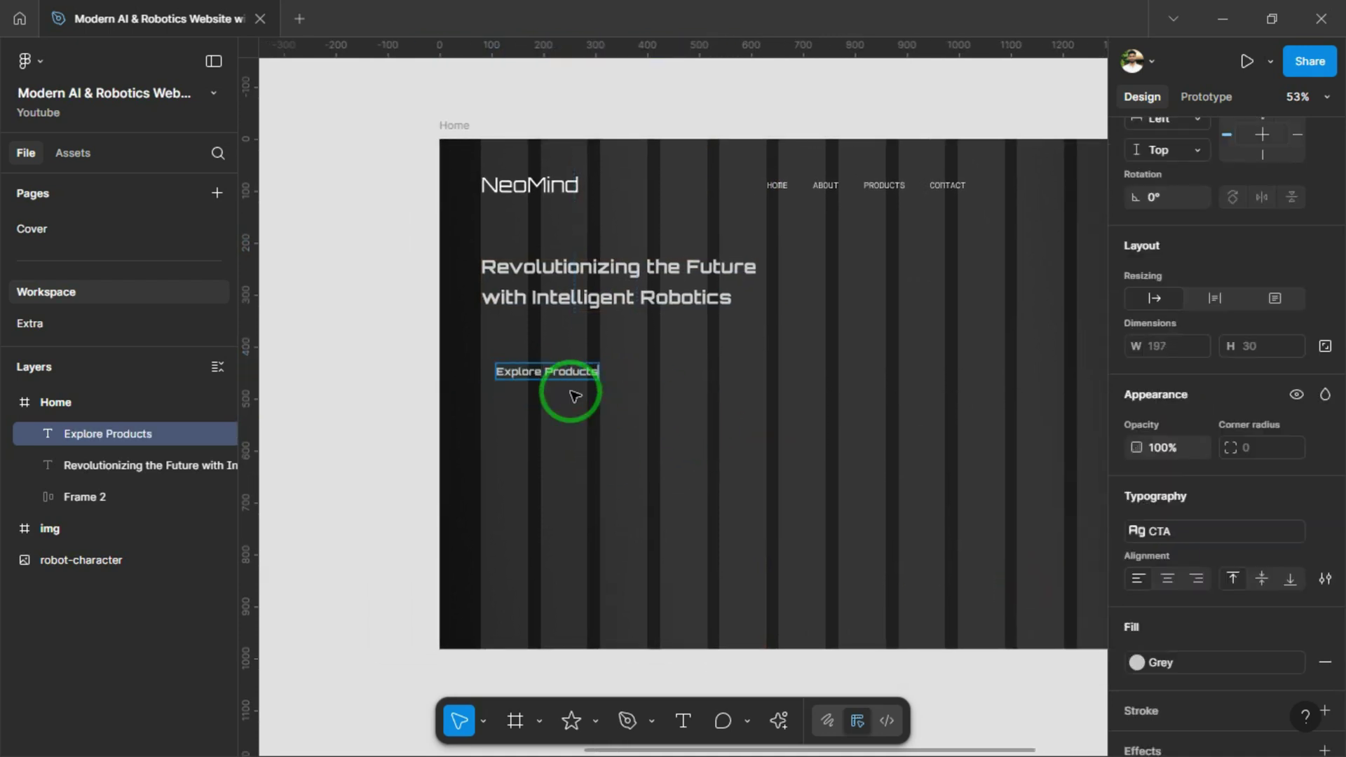
{"action": "key", "text": "Escape"}
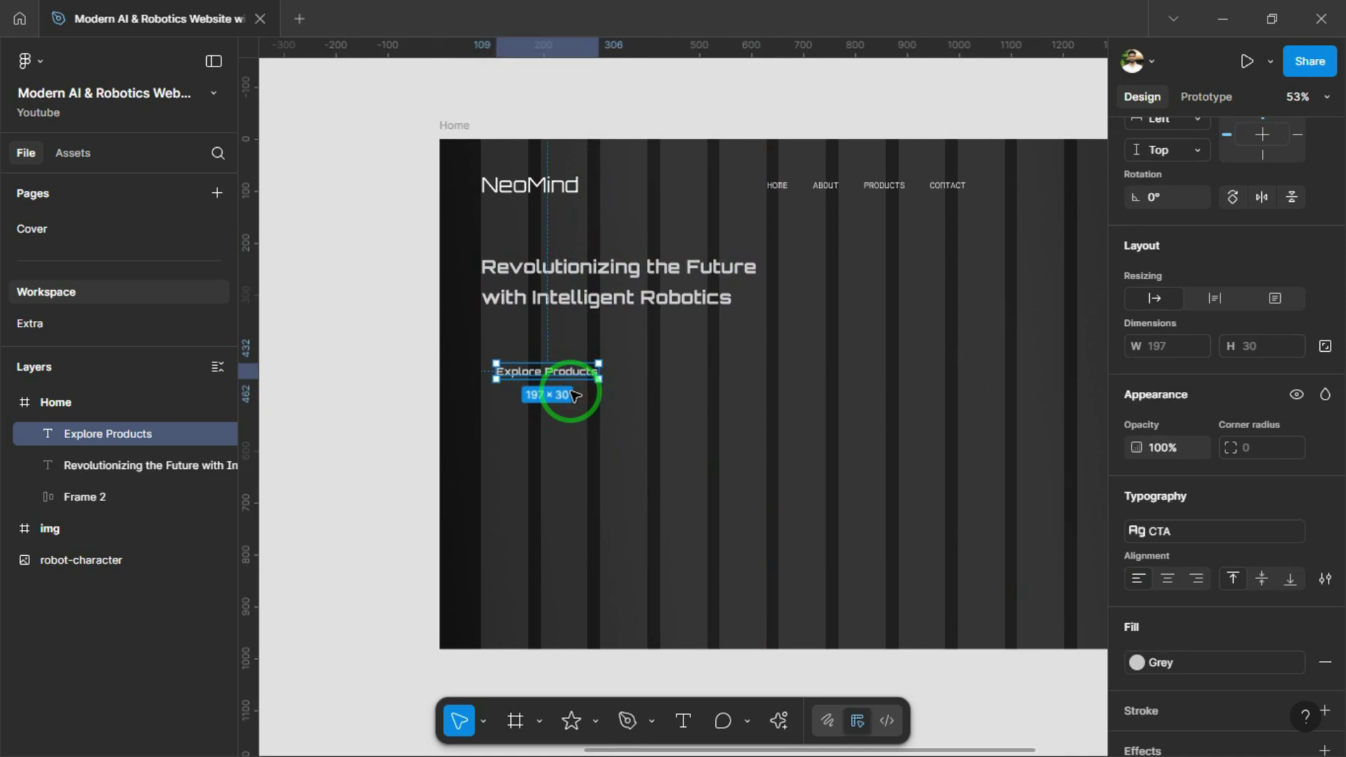
Make Explore Products an auto-layout button with 20 vertical and 48 horizontal padding, under the heading
{"action": "key", "text": "shift+a"}
{"action": "scroll", "coordinate": [560, 396], "scroll_direction": "up", "scroll_amount": 3}
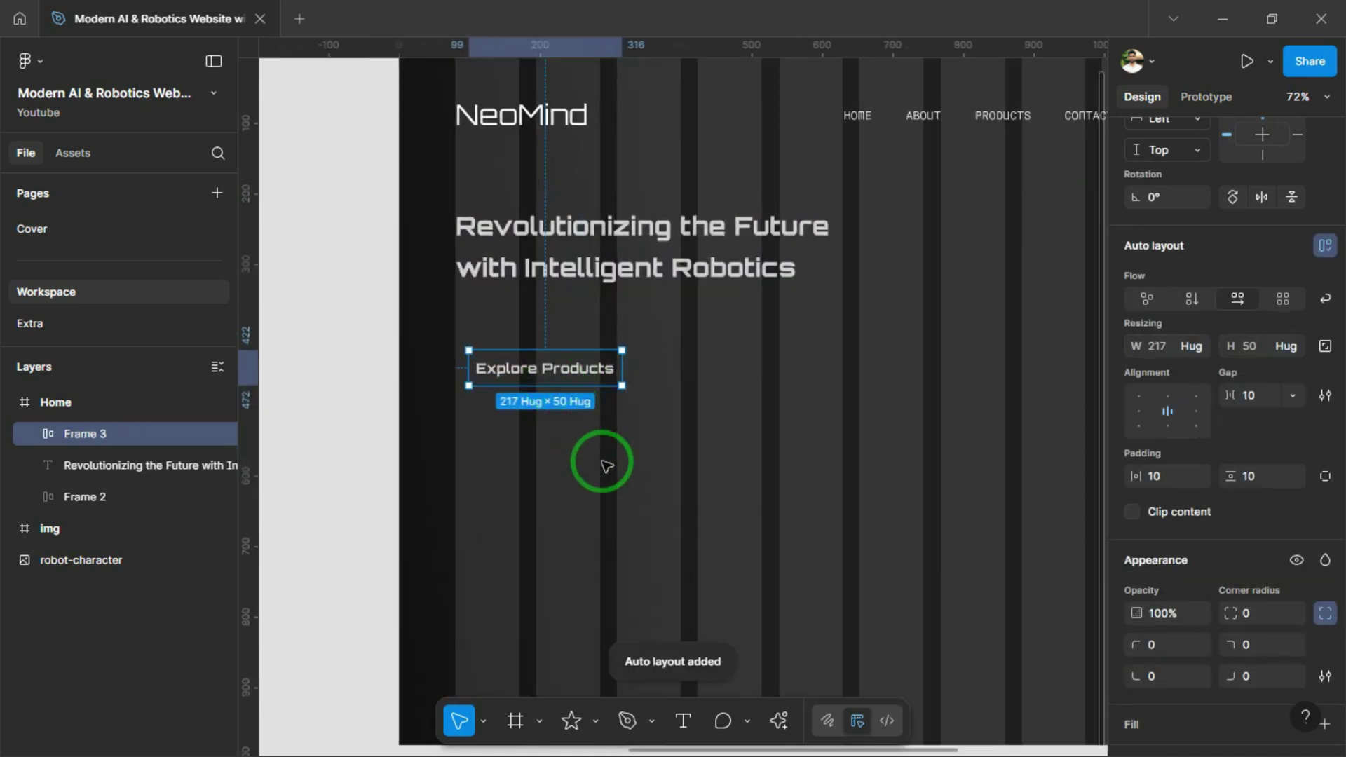
{"action": "scroll", "coordinate": [1261, 487], "scroll_direction": "down", "scroll_amount": 3}
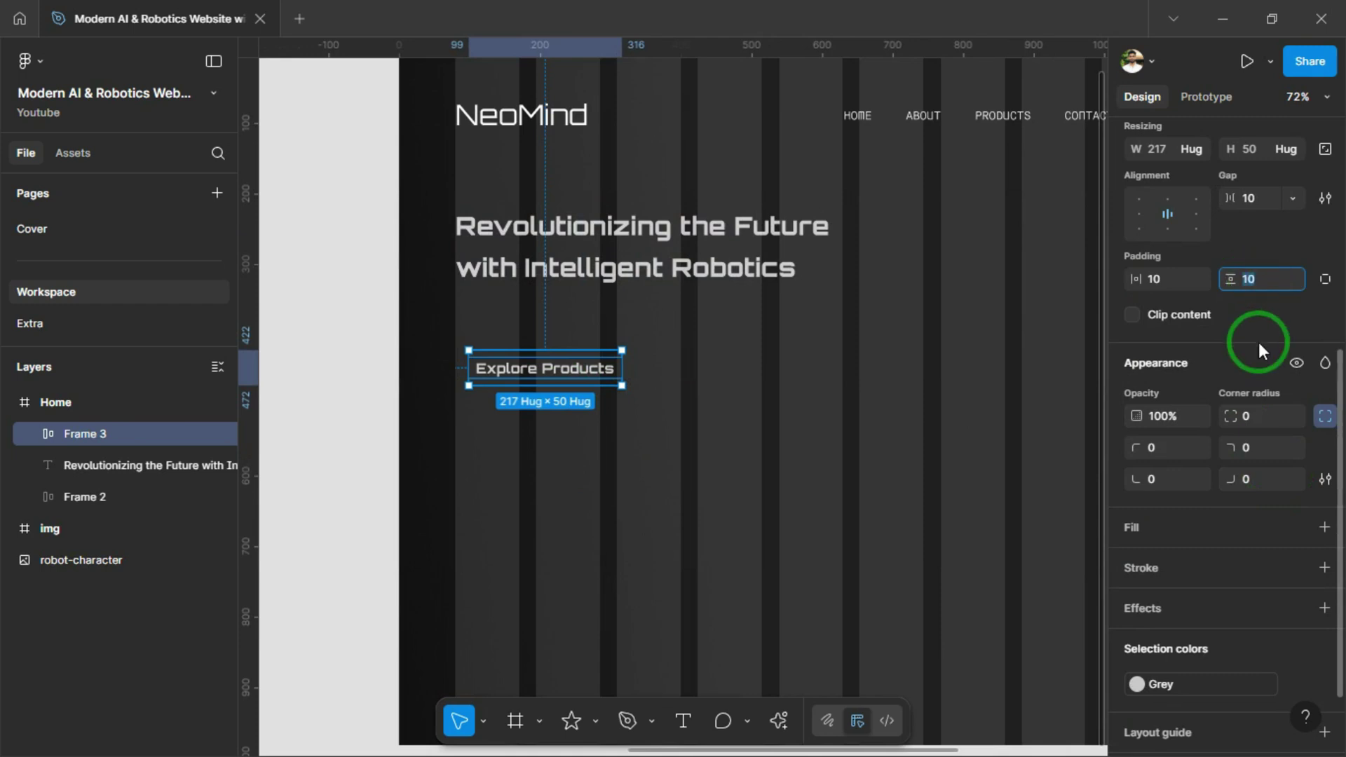
{"action": "type", "text": "20"}
{"action": "key", "text": "Return"}
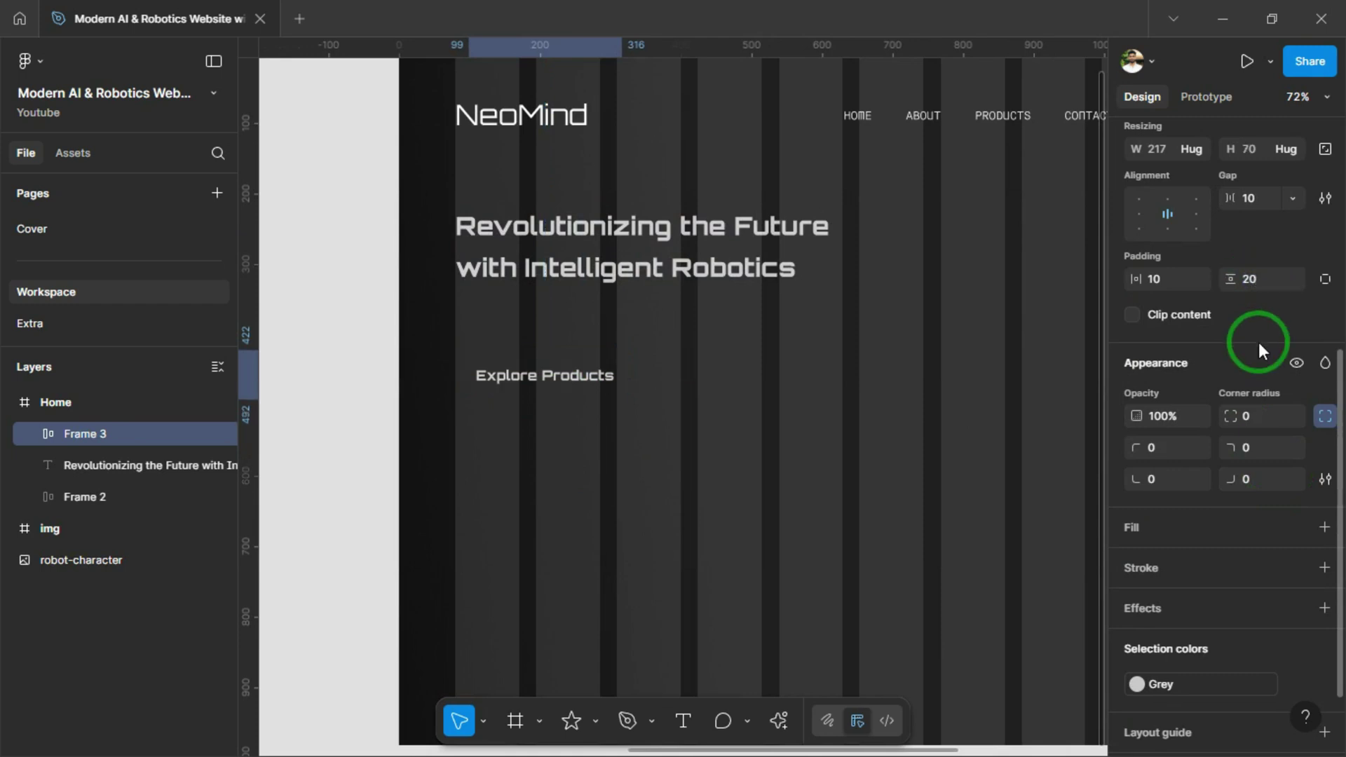
{"action": "left_click", "coordinate": [1171, 277]}
{"action": "type", "text": "4"}
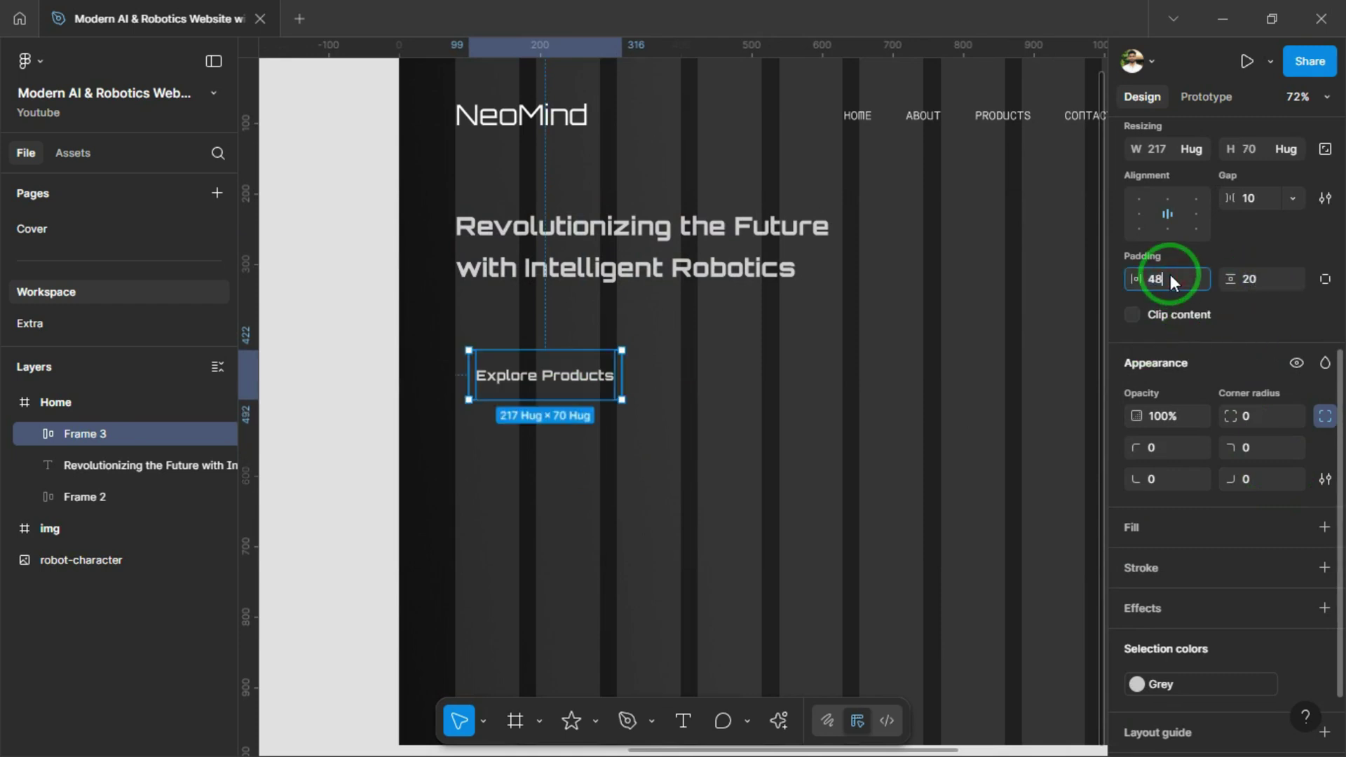
{"action": "type", "text": "8"}
{"action": "key", "text": "Return"}
{"action": "left_click_drag", "start_coordinate": [511, 367], "coordinate": [526, 336]}
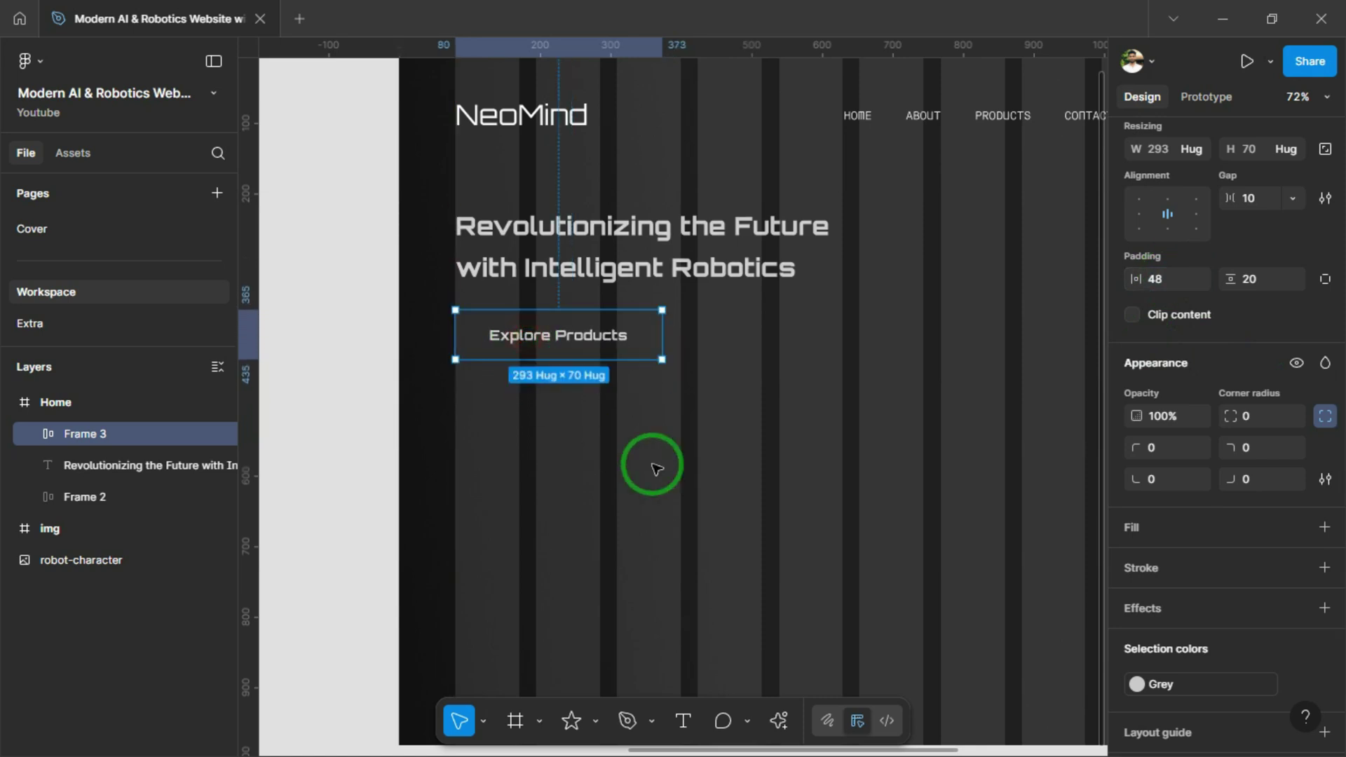
Color the button text Dark and its fill Grey from the library styles
{"action": "scroll", "coordinate": [1283, 530], "scroll_direction": "down", "scroll_amount": 2}
{"action": "left_click", "coordinate": [1224, 602]}
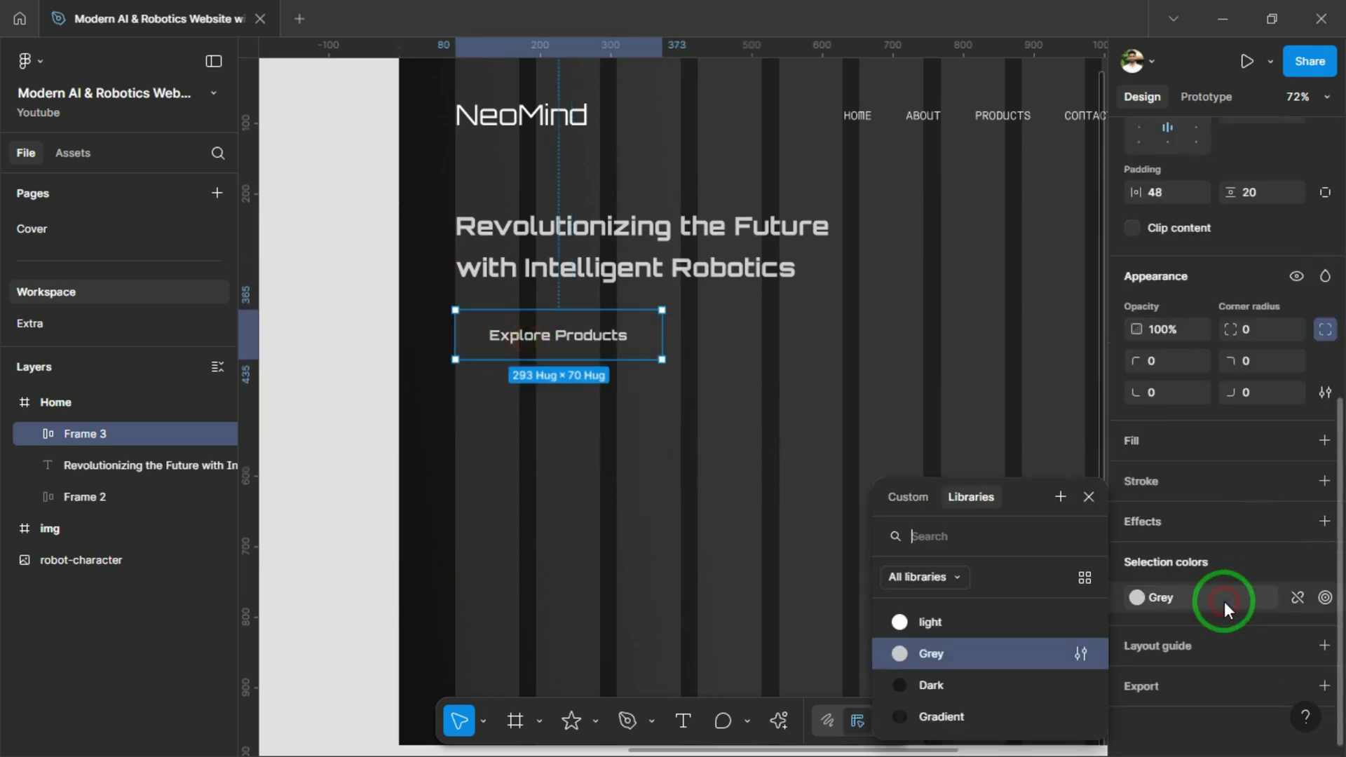
{"action": "left_click", "coordinate": [979, 686]}
{"action": "left_click", "coordinate": [1298, 440]}
{"action": "left_click", "coordinate": [961, 596]}
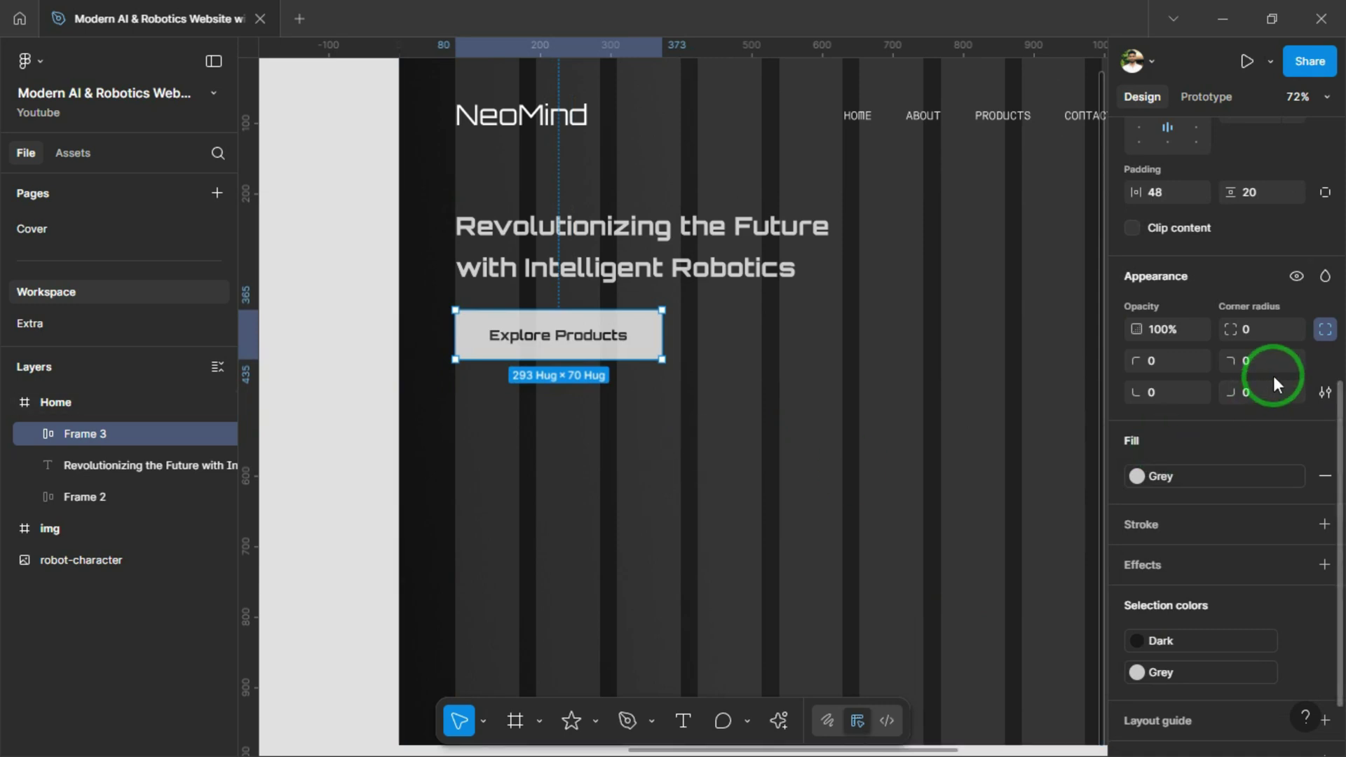
Set the button's corner radius to 28, with 4 on the top-left and bottom-right corners
{"action": "left_click", "coordinate": [1322, 327]}
{"action": "type", "text": "28"}
{"action": "key", "text": "Return"}
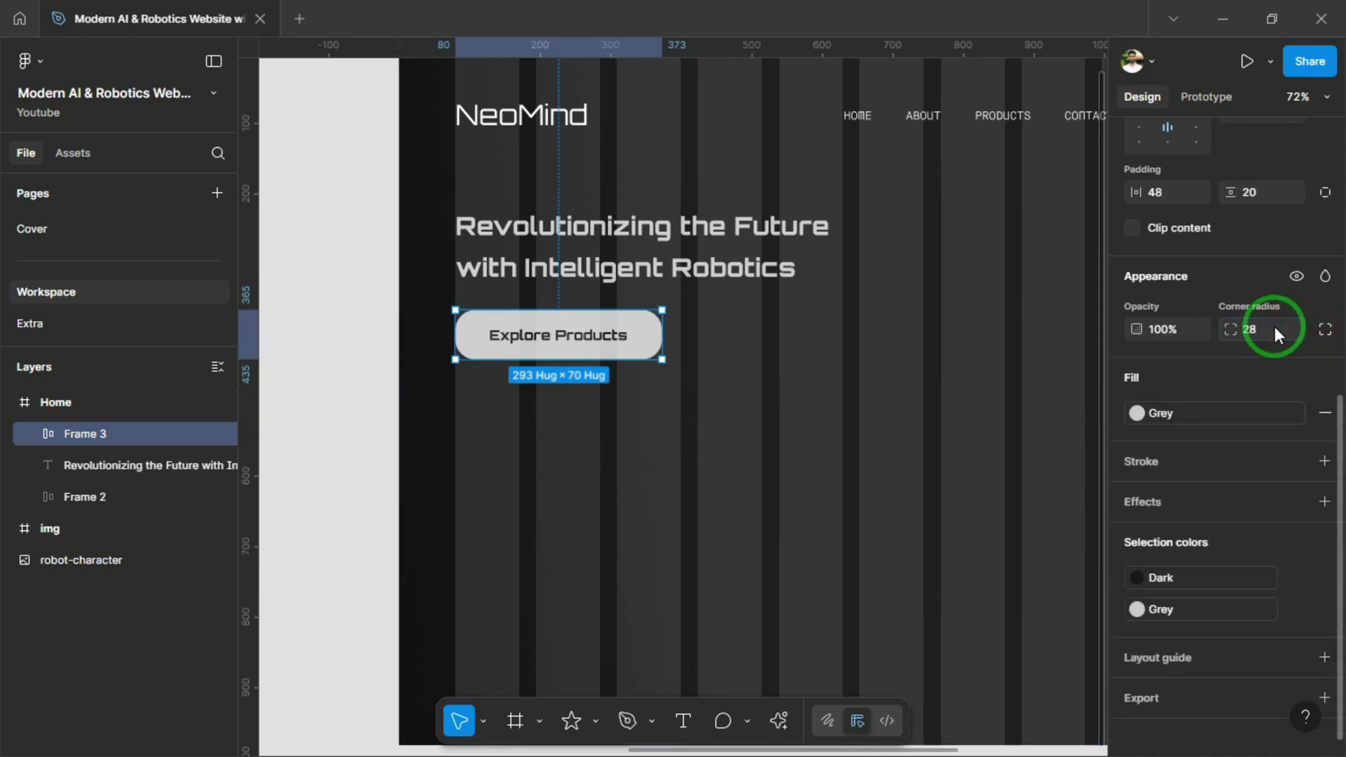
{"action": "left_click", "coordinate": [1324, 329]}
{"action": "left_click", "coordinate": [1175, 359]}
{"action": "type", "text": "4"}
{"action": "key", "text": "Return"}
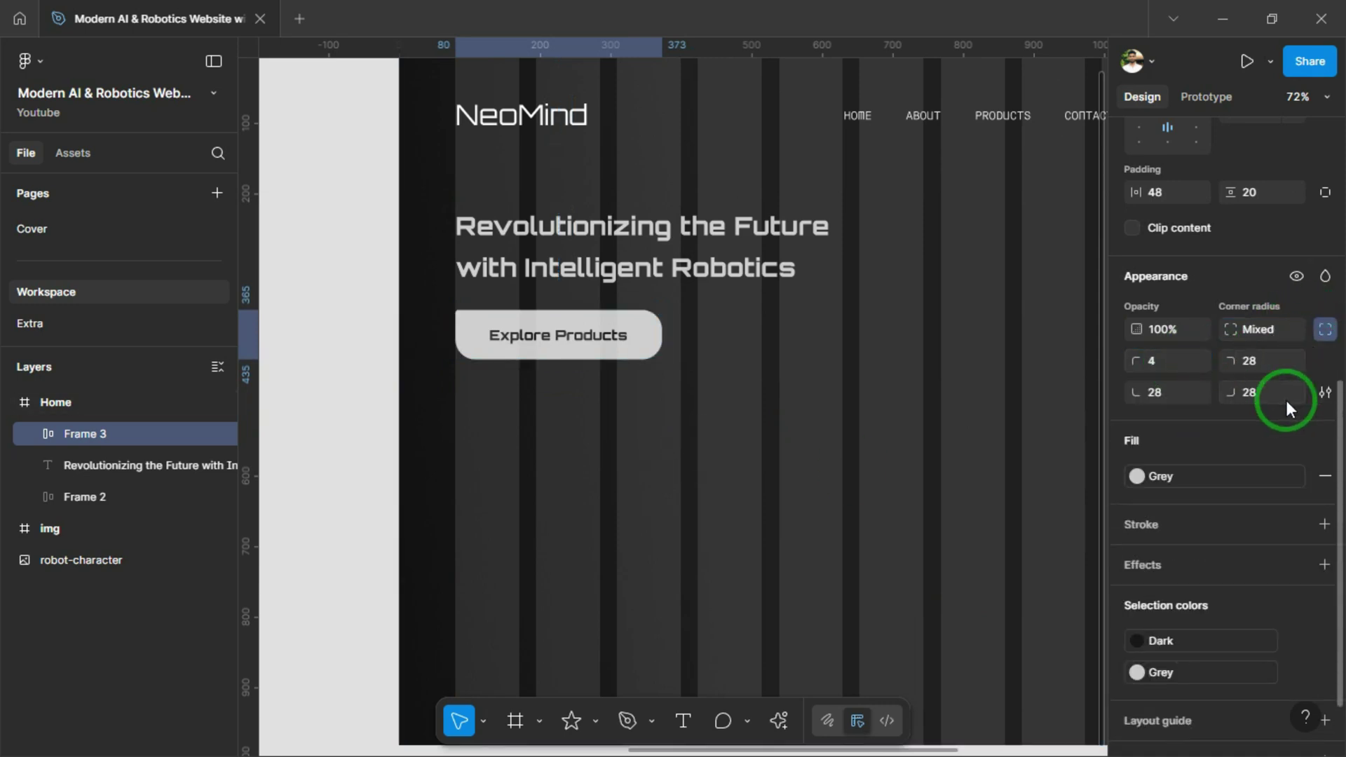
{"action": "left_click", "coordinate": [1276, 390]}
{"action": "type", "text": "4"}
{"action": "key", "text": "Return"}
{"action": "scroll", "coordinate": [556, 330], "scroll_direction": "down", "scroll_amount": 5}
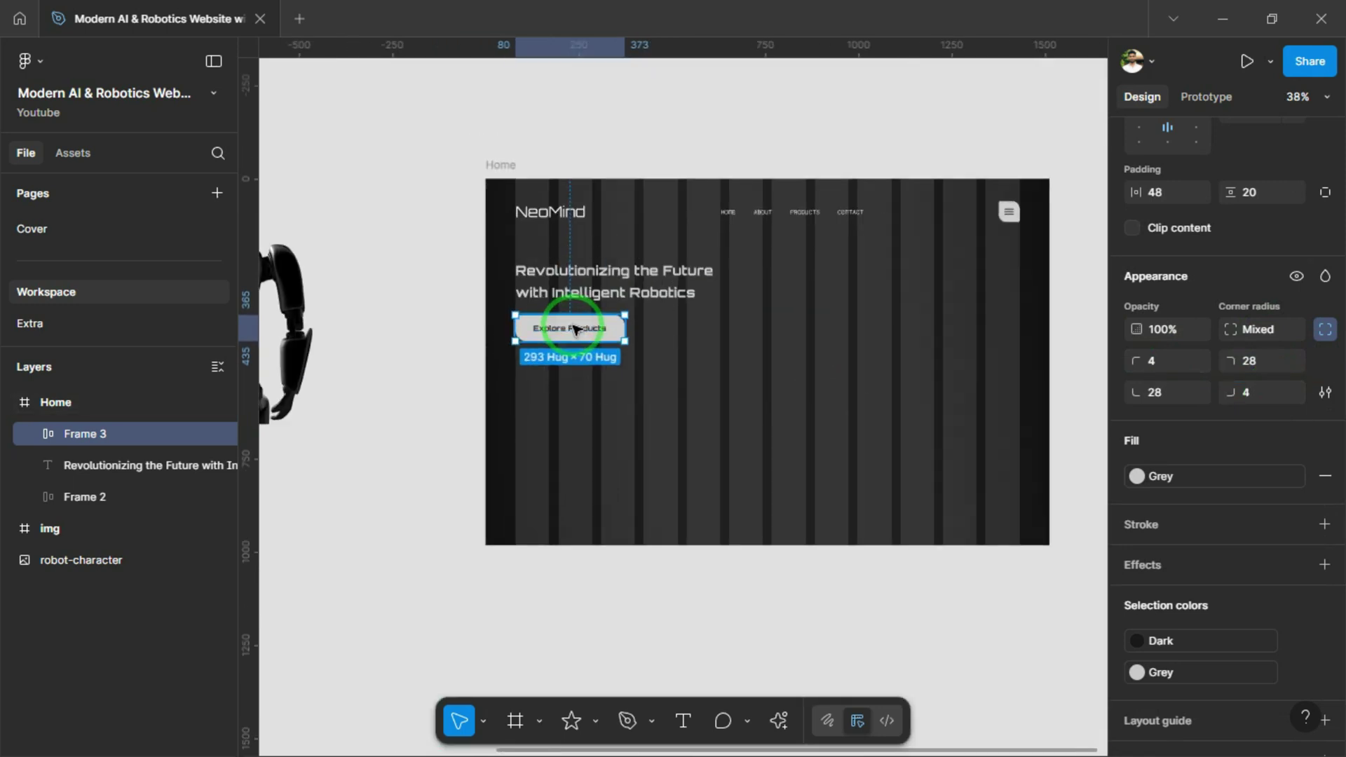
Wrap the heading and button in an auto-layout stack with a 40 gap
{"action": "scroll", "coordinate": [533, 336], "scroll_direction": "up", "scroll_amount": 4}
{"action": "left_click", "coordinate": [533, 293], "text": "shift"}
{"action": "key", "text": "shift+a"}
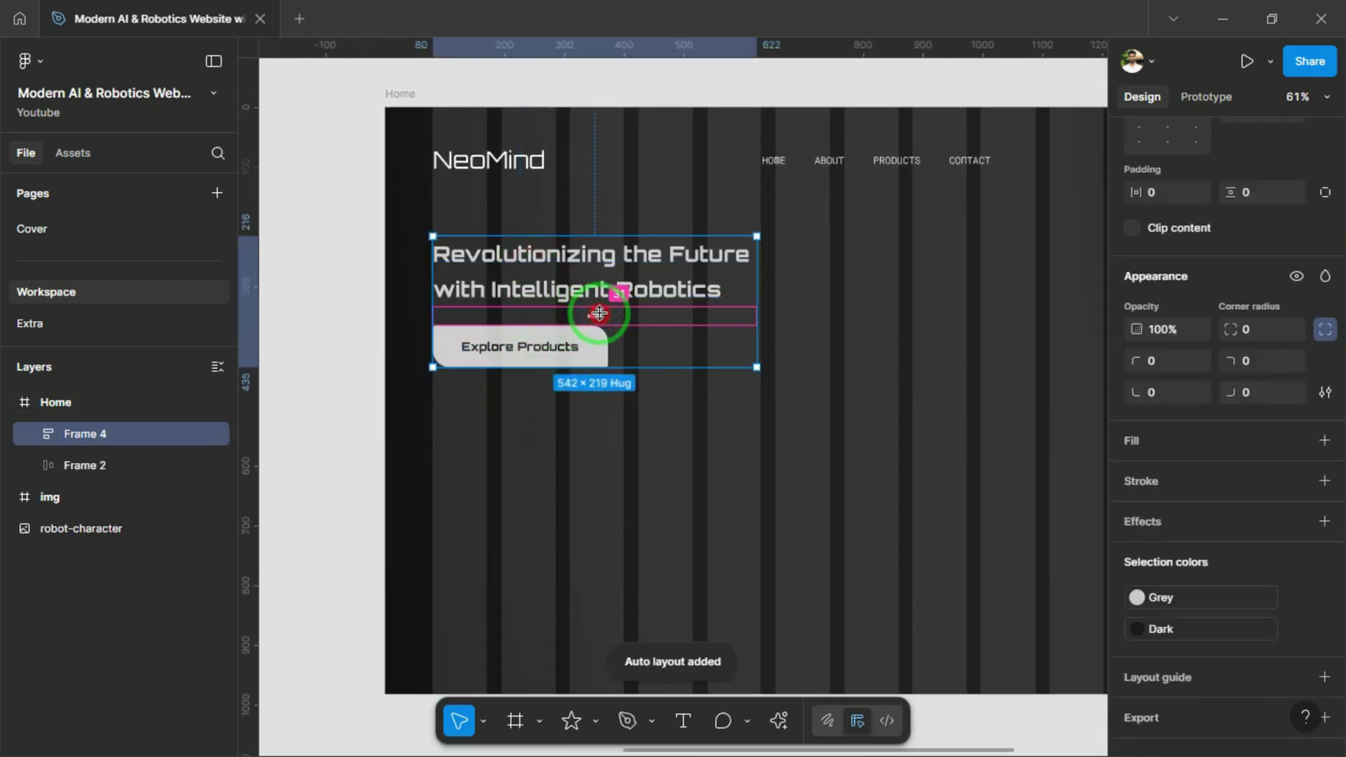
{"action": "left_click_drag", "start_coordinate": [601, 309], "coordinate": [604, 319]}
{"action": "scroll", "coordinate": [603, 318], "scroll_direction": "down", "scroll_amount": 3}
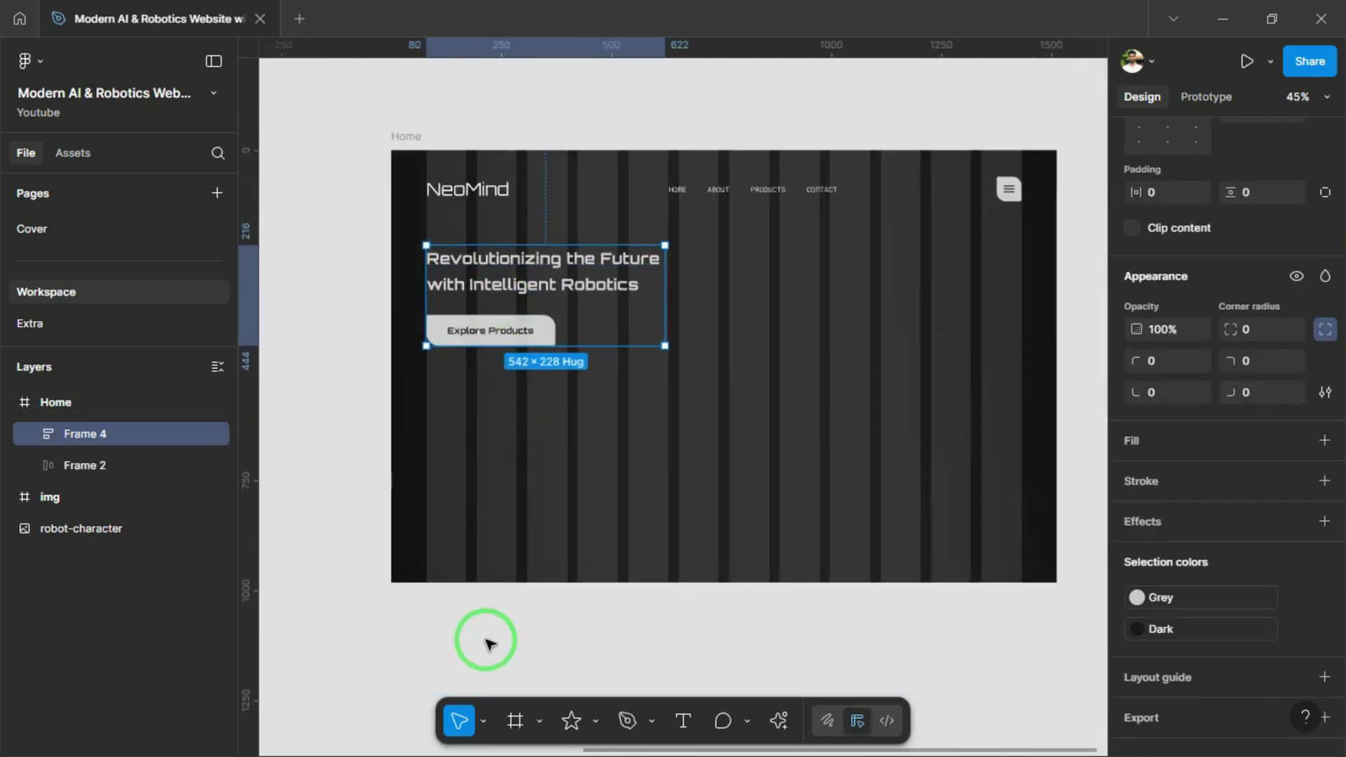
{"action": "left_click", "coordinate": [488, 624]}
{"action": "key", "text": "ctrl+z"}
{"action": "scroll", "coordinate": [631, 575], "scroll_direction": "up", "scroll_amount": 1}
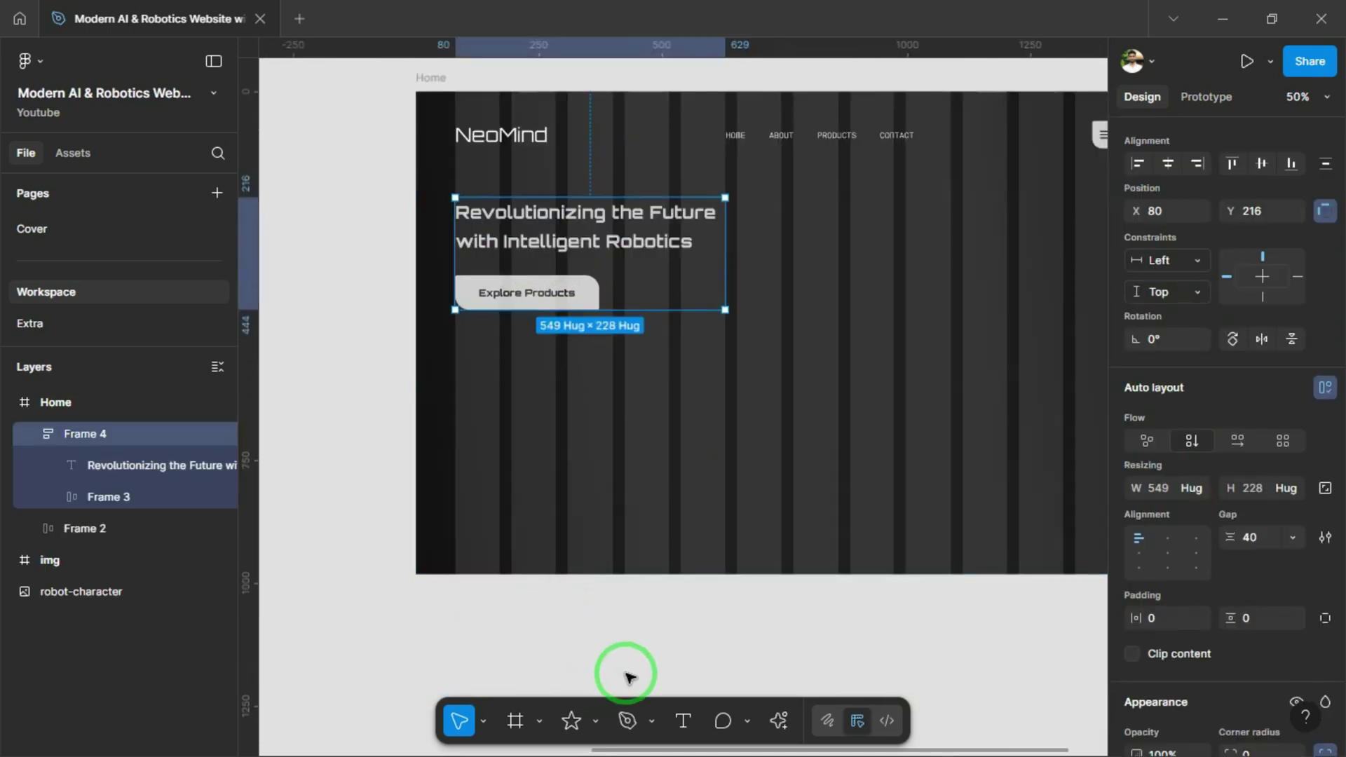
Draw a light grey rectangle below the heading on the left
{"action": "left_click", "coordinate": [594, 728]}
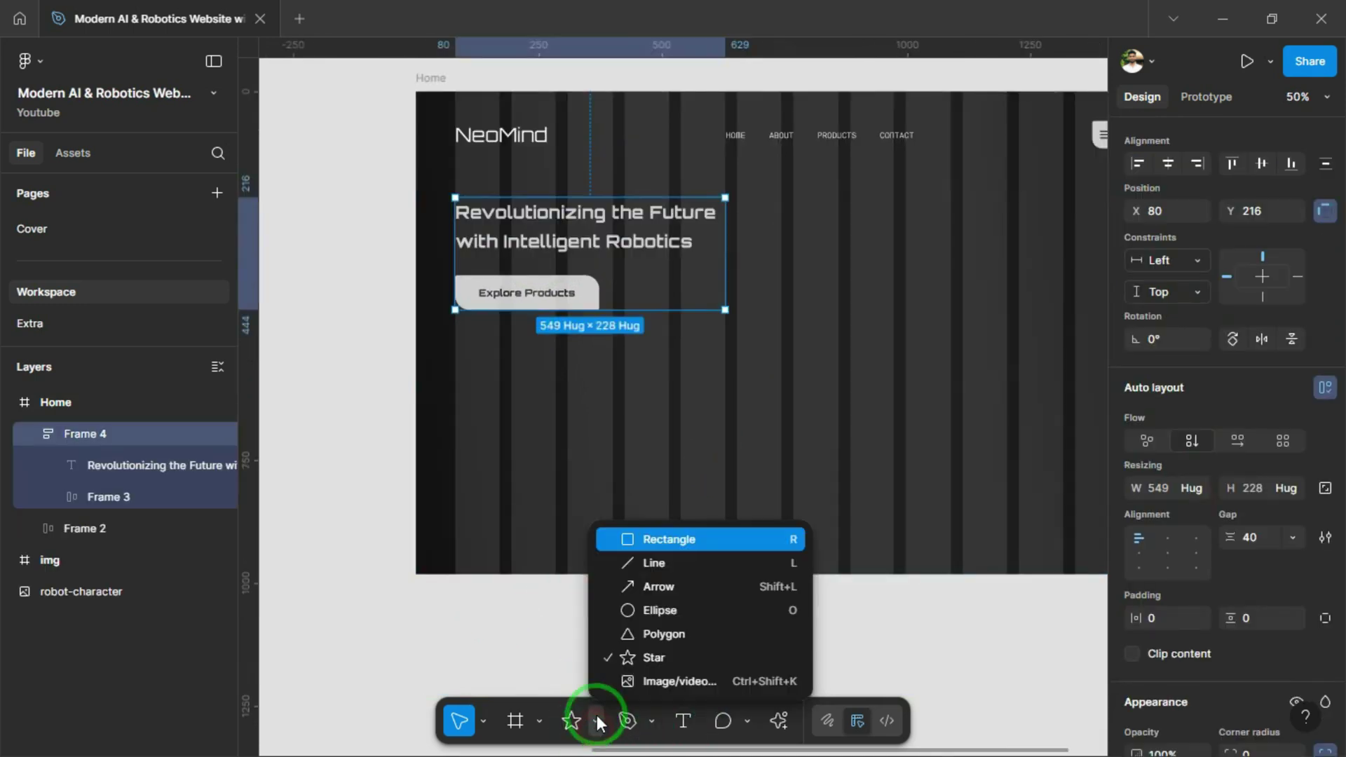
{"action": "left_click", "coordinate": [674, 540]}
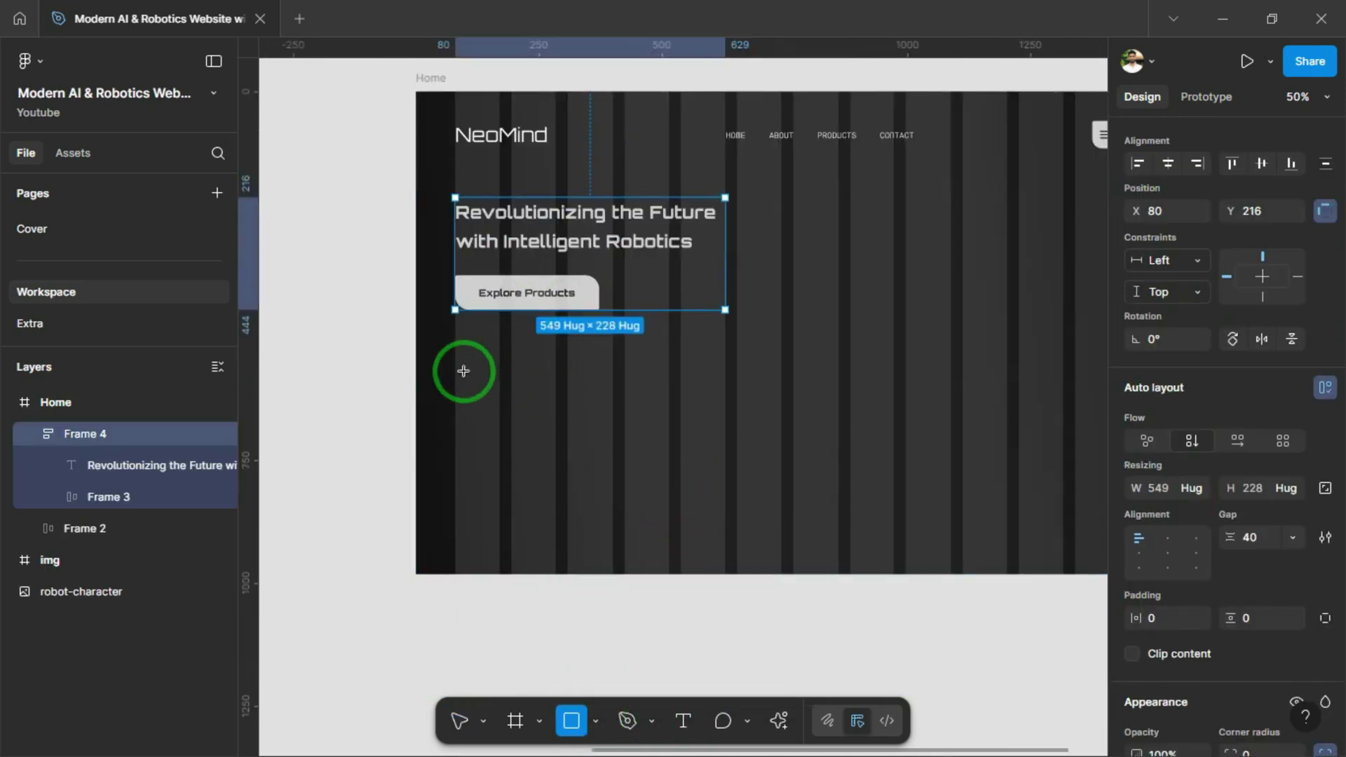
{"action": "left_click_drag", "start_coordinate": [456, 345], "coordinate": [722, 536]}
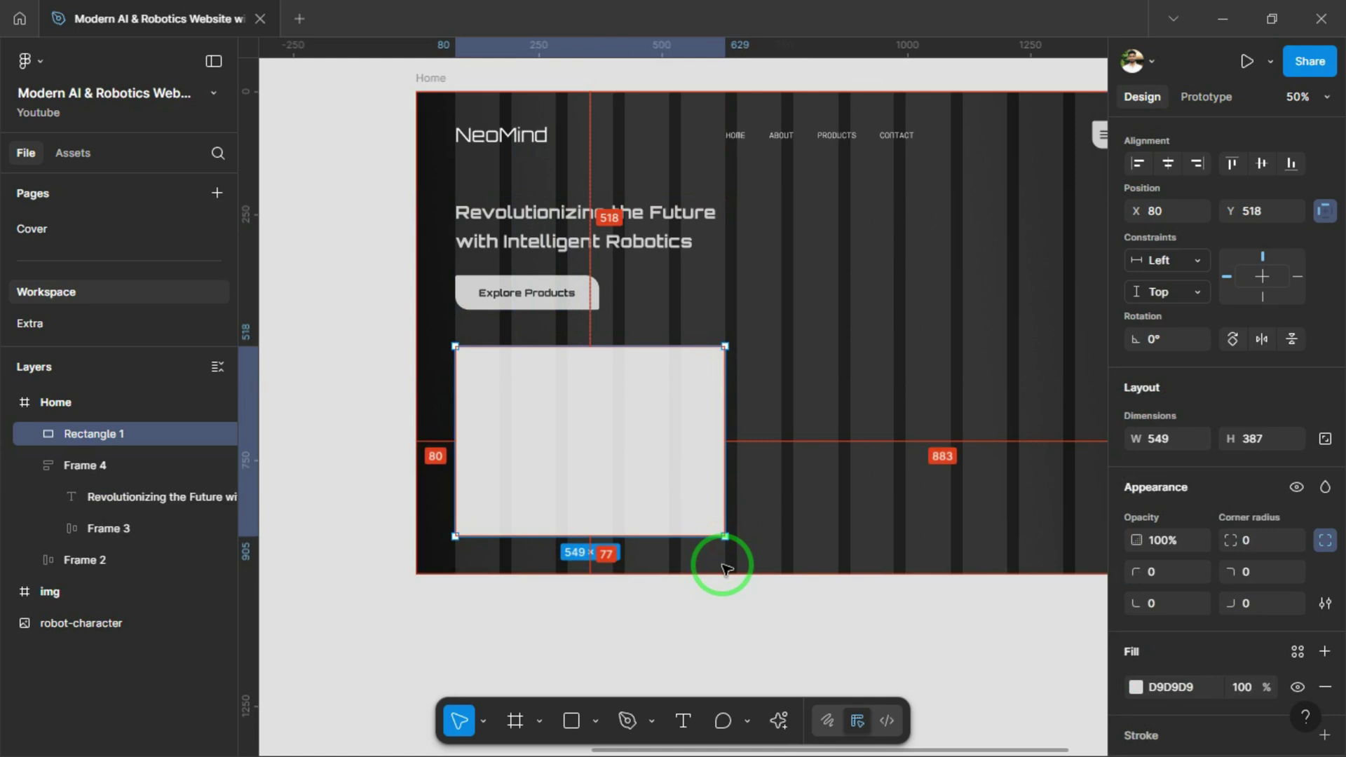
{"action": "key", "text": "Up"}
{"action": "key", "text": "Up"}
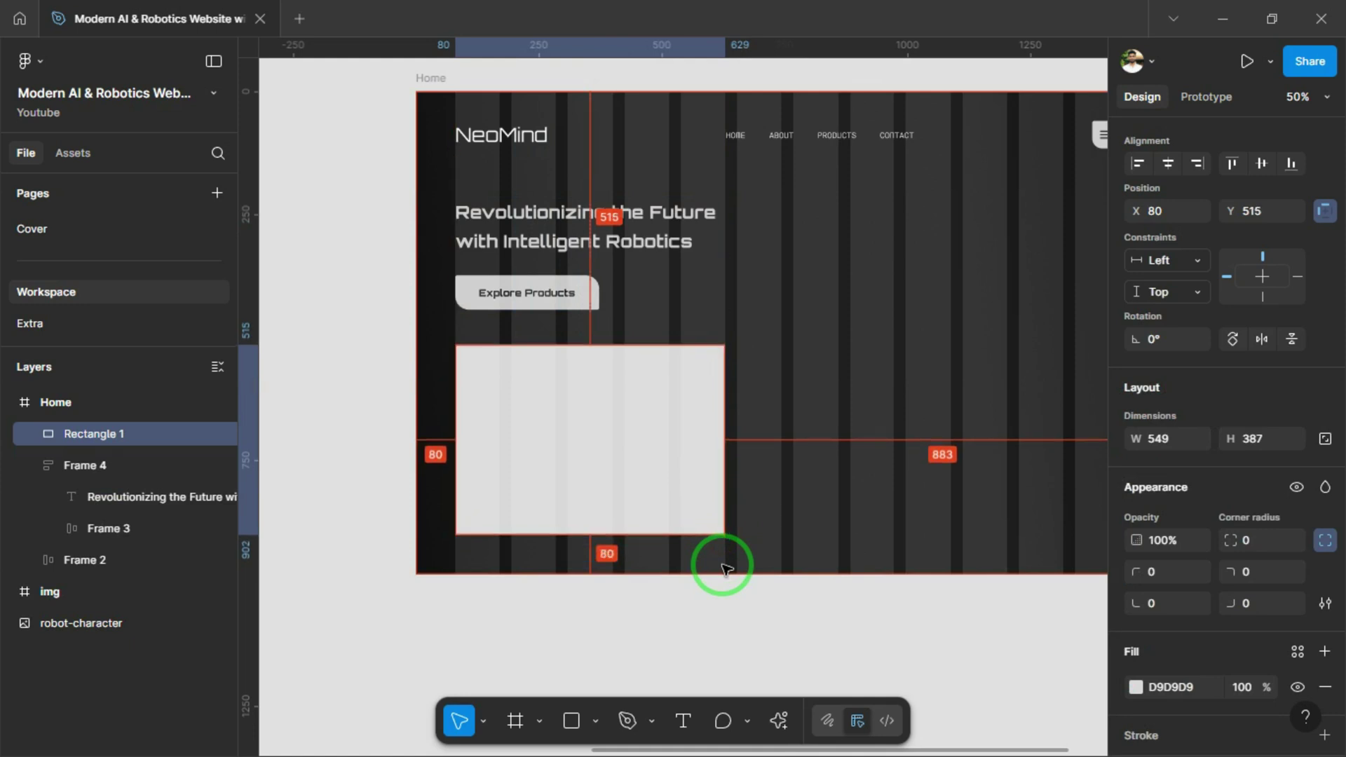
{"action": "scroll", "coordinate": [549, 442], "scroll_direction": "down", "scroll_amount": 3}
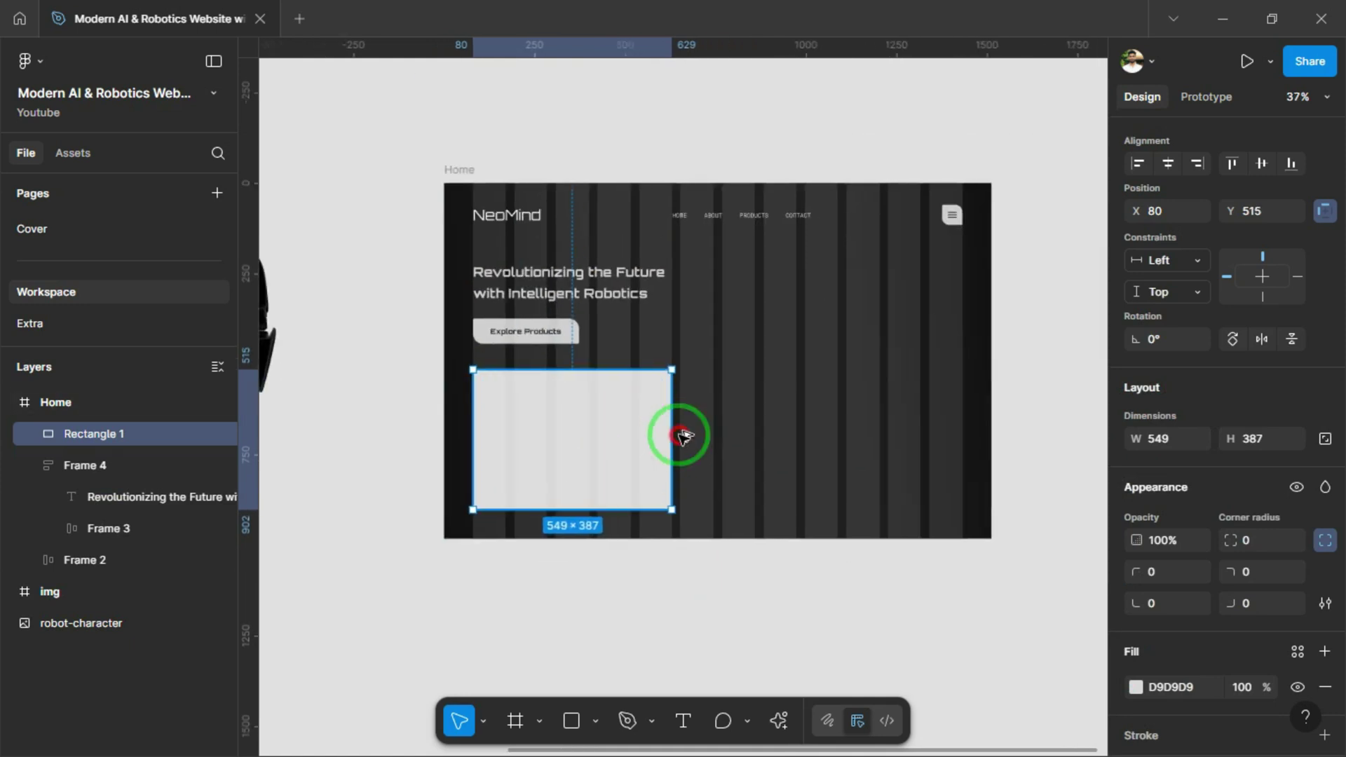
Duplicate the rectangle to the right, stretch it up to the heading, and make the two meet
{"action": "left_click_drag", "start_coordinate": [685, 436], "coordinate": [962, 461]}
{"action": "mouse_move", "coordinate": [818, 368]}
{"action": "left_mouse_down"}
{"action": "mouse_move", "coordinate": [820, 267]}
{"action": "mouse_move", "coordinate": [834, 261]}
{"action": "left_mouse_up"}
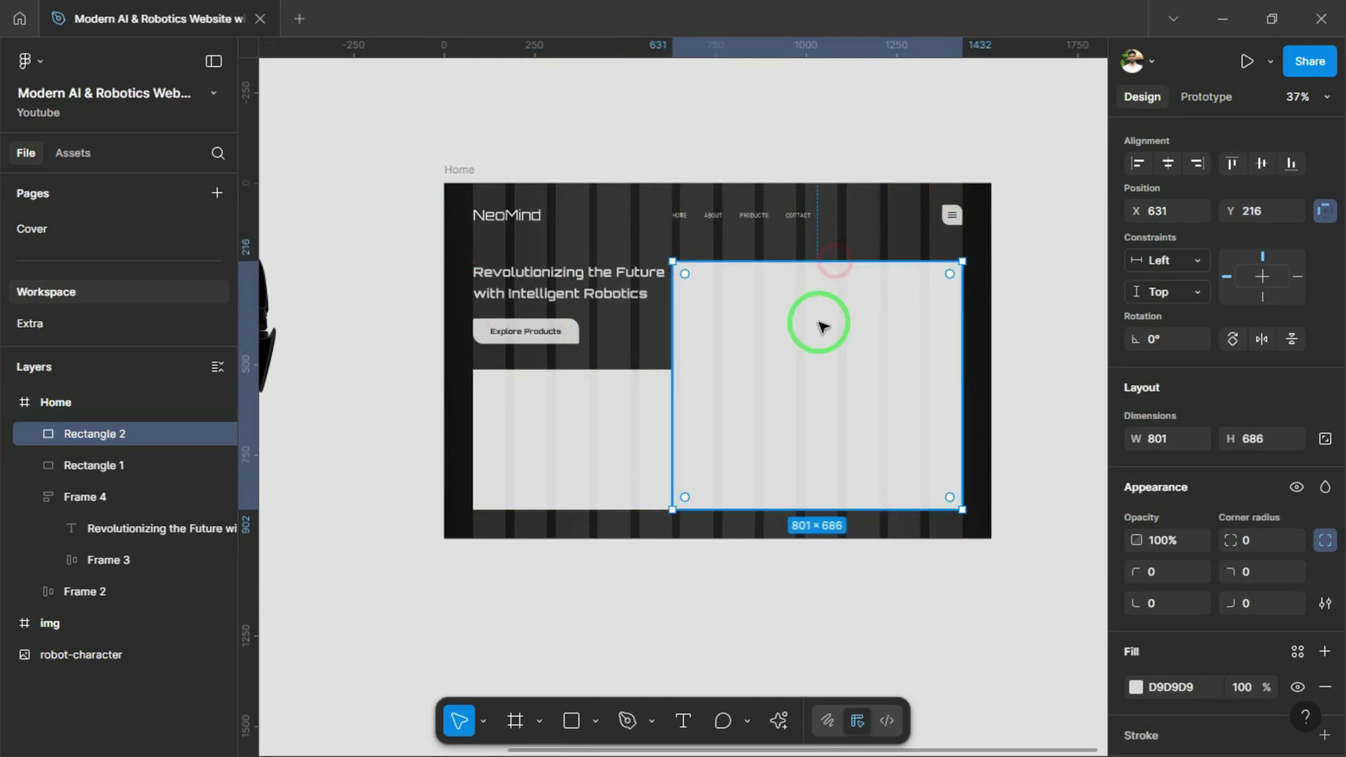
{"action": "left_click_drag", "start_coordinate": [673, 331], "coordinate": [681, 332]}
{"action": "left_click", "coordinate": [658, 399]}
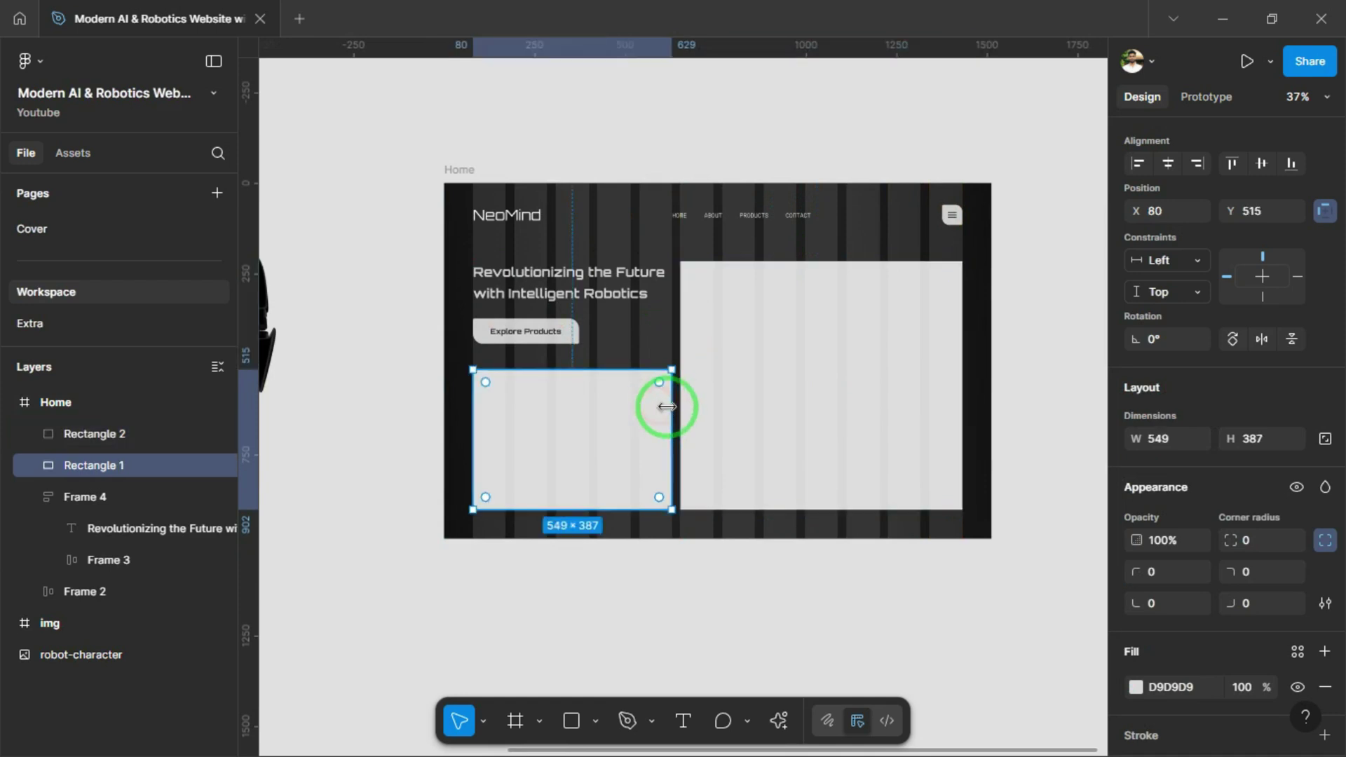
{"action": "left_click_drag", "start_coordinate": [671, 402], "coordinate": [678, 406]}
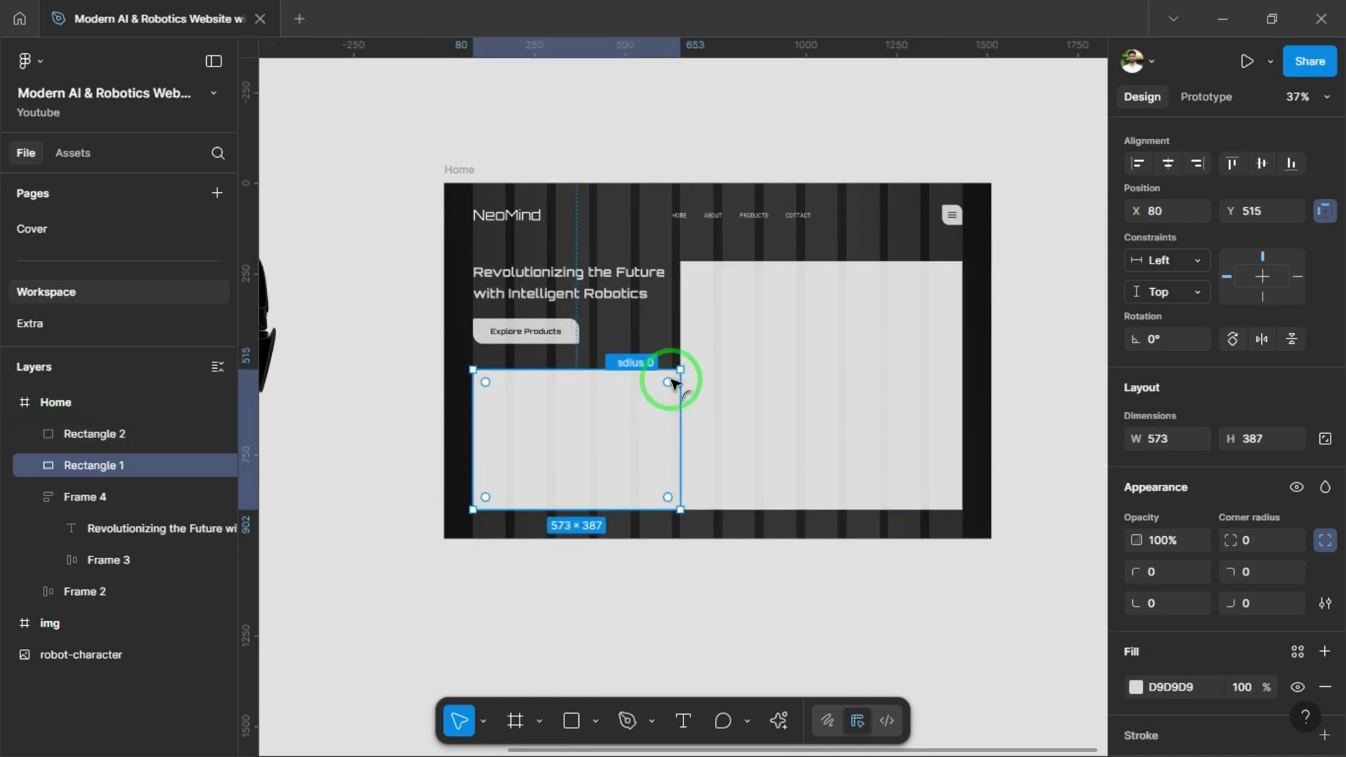
{"action": "left_click", "coordinate": [715, 400], "text": "shift"}
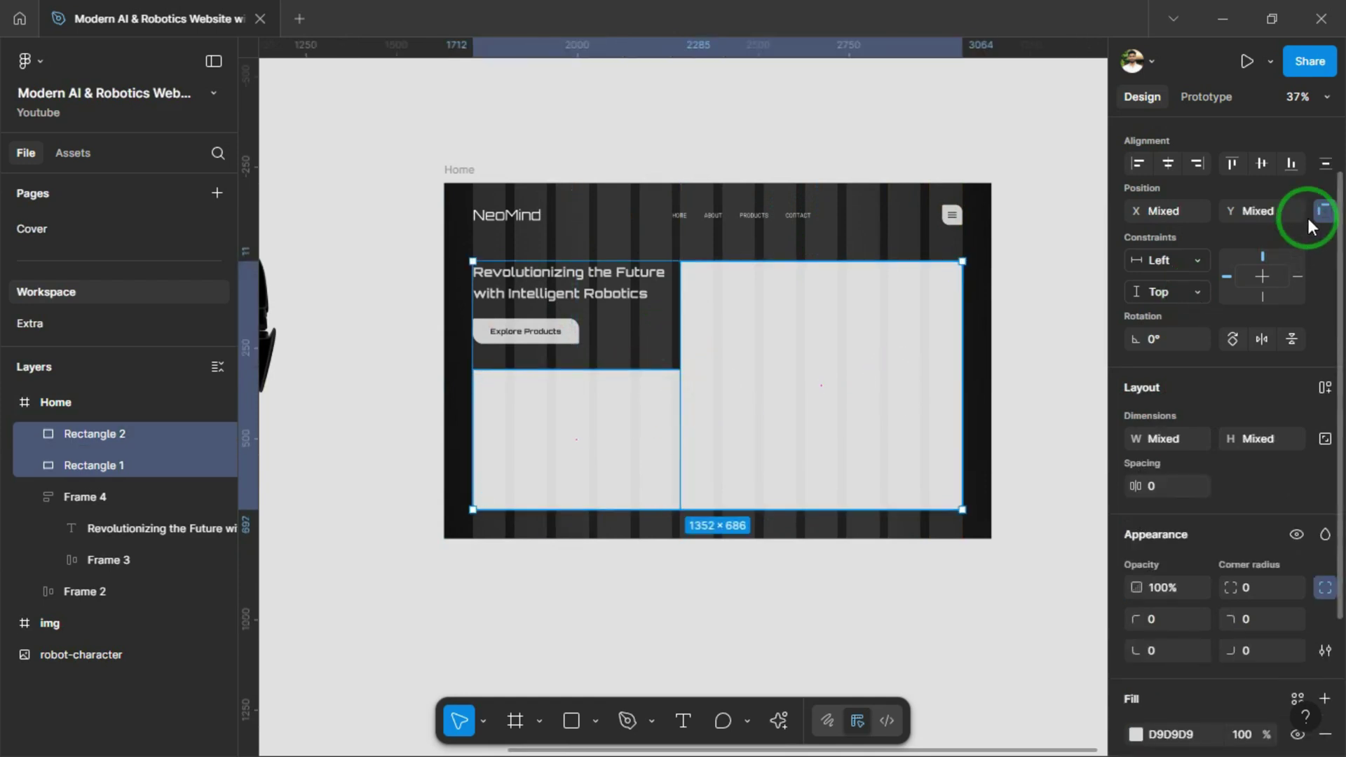
Union the two rectangles into one shape filled with the Grey style
{"action": "scroll", "coordinate": [1294, 271], "scroll_direction": "up", "scroll_amount": 2}
{"action": "left_click", "coordinate": [1299, 141]}
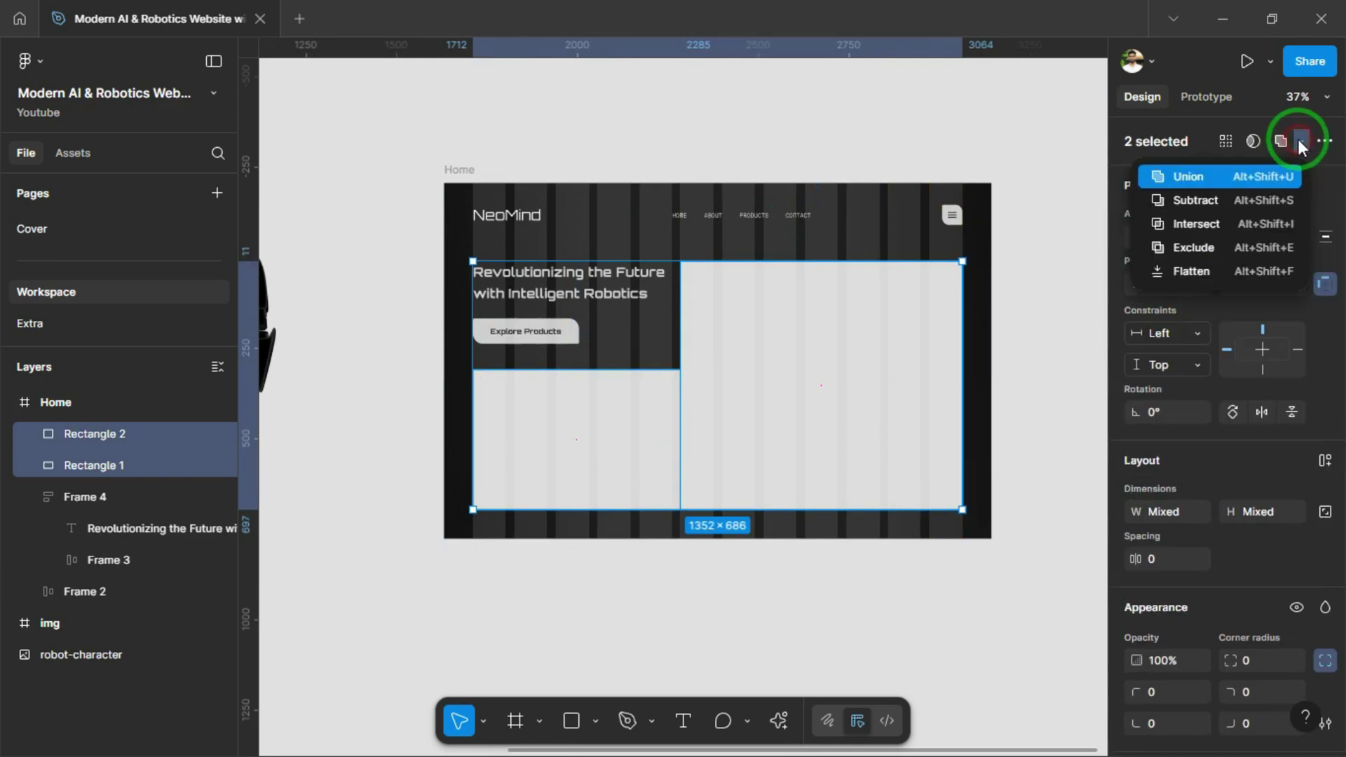
{"action": "left_click", "coordinate": [1231, 175]}
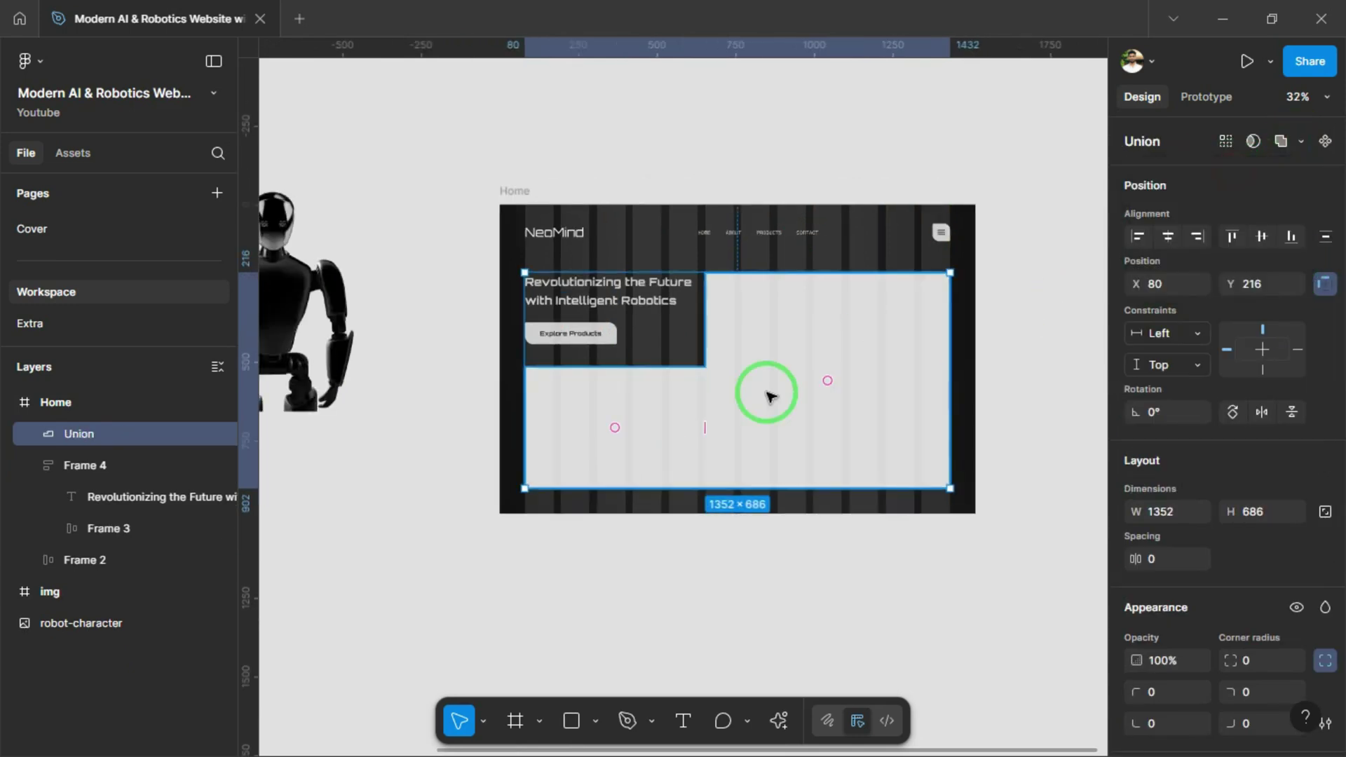
{"action": "scroll", "coordinate": [1277, 438], "scroll_direction": "down", "scroll_amount": 4}
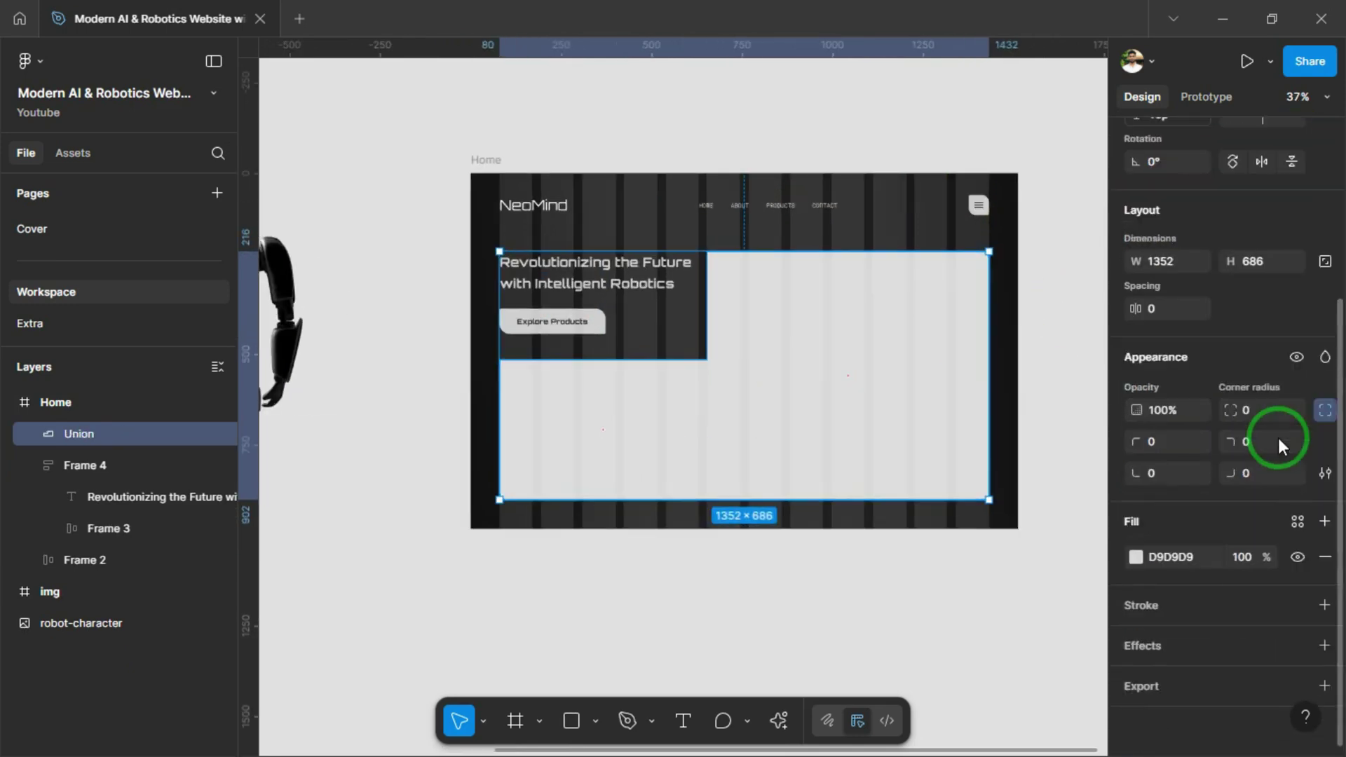
{"action": "left_click", "coordinate": [1299, 520]}
{"action": "left_click", "coordinate": [961, 565]}
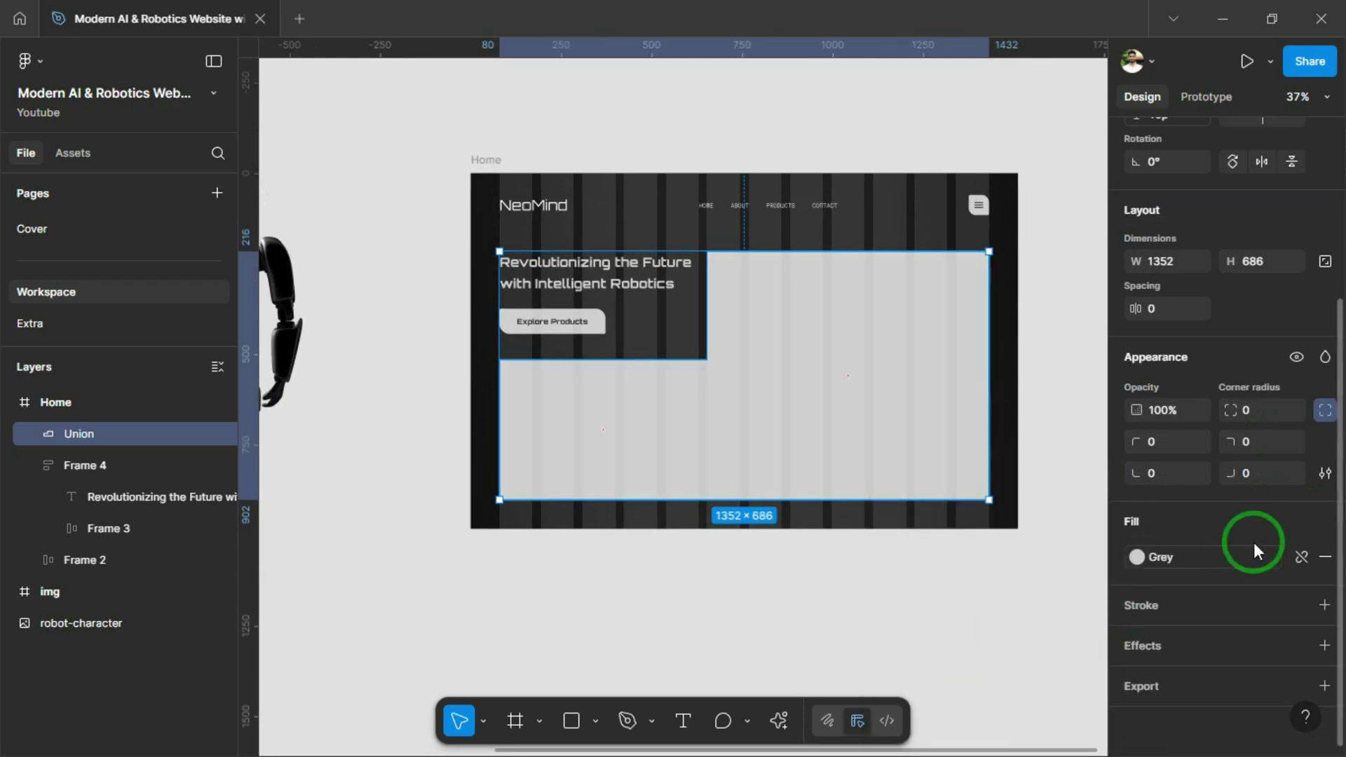
Give the merged shape a 40 corner radius
{"action": "scroll", "coordinate": [1291, 548], "scroll_direction": "up", "scroll_amount": 2}
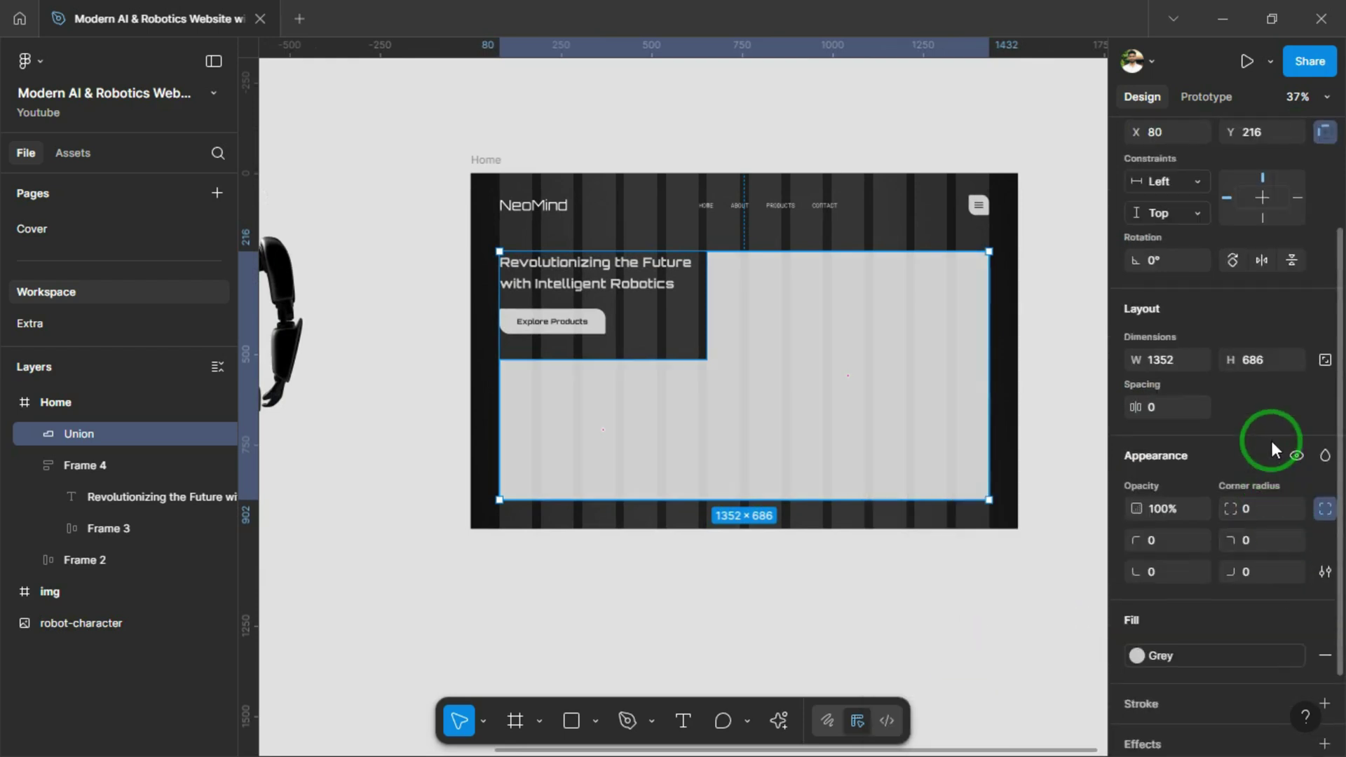
{"action": "left_click", "coordinate": [1267, 511]}
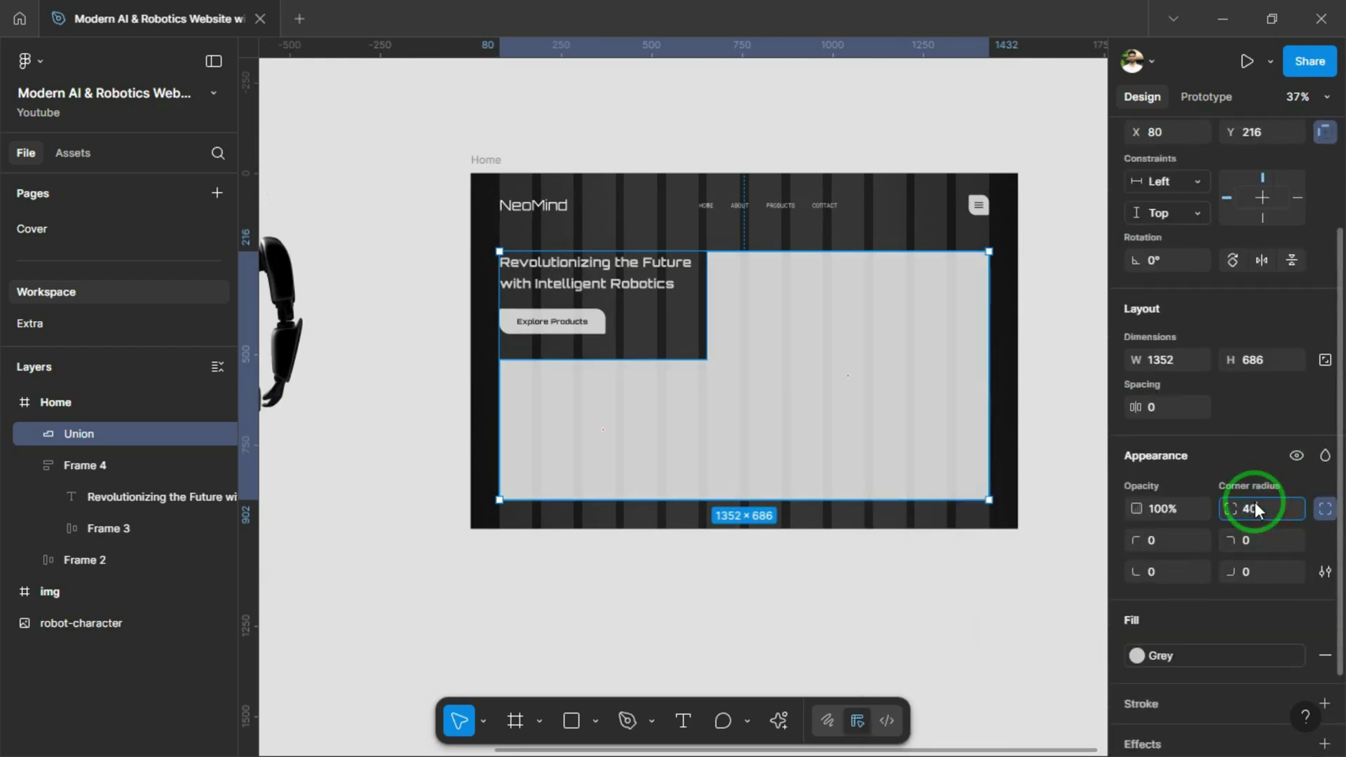
{"action": "type", "text": "40"}
{"action": "key", "text": "Return"}
{"action": "left_click_drag", "start_coordinate": [664, 372], "coordinate": [663, 387]}
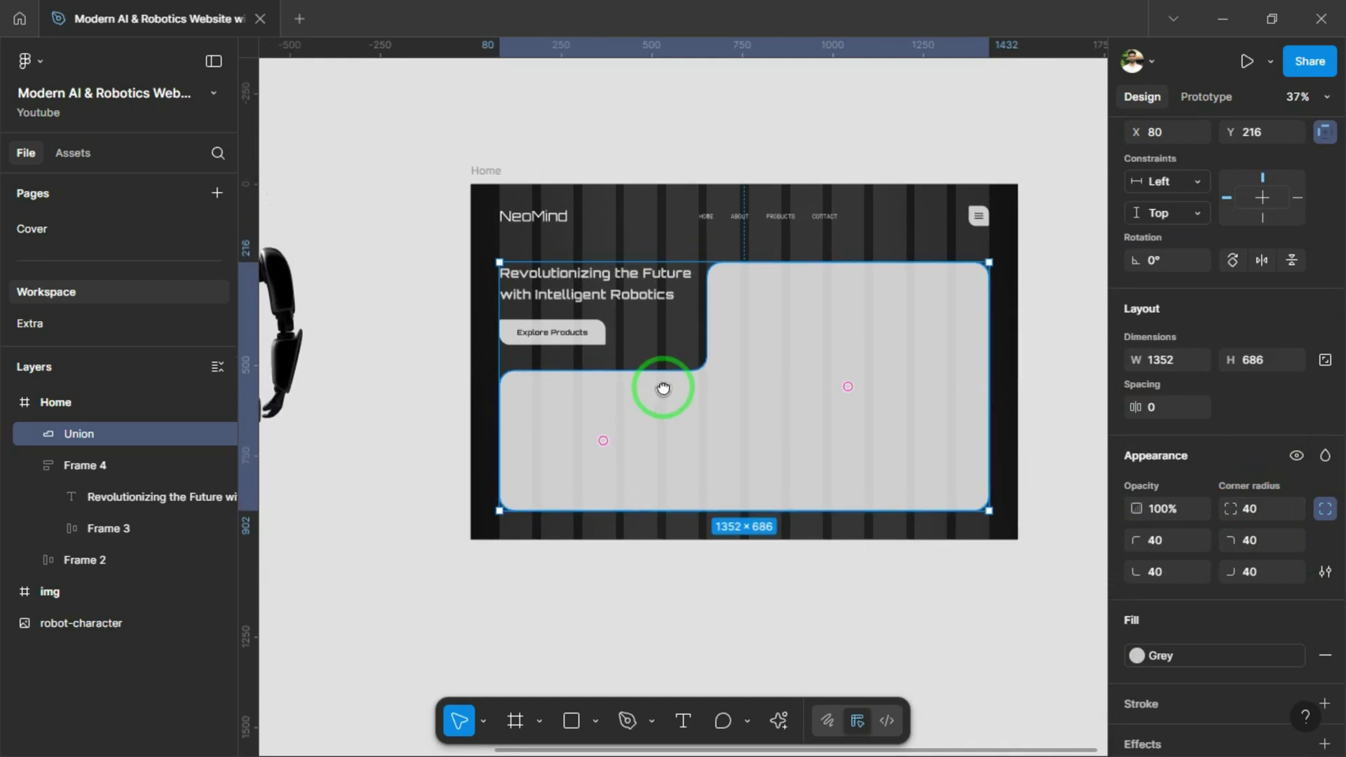
{"action": "key", "text": "Escape"}
{"action": "left_click", "coordinate": [749, 459]}
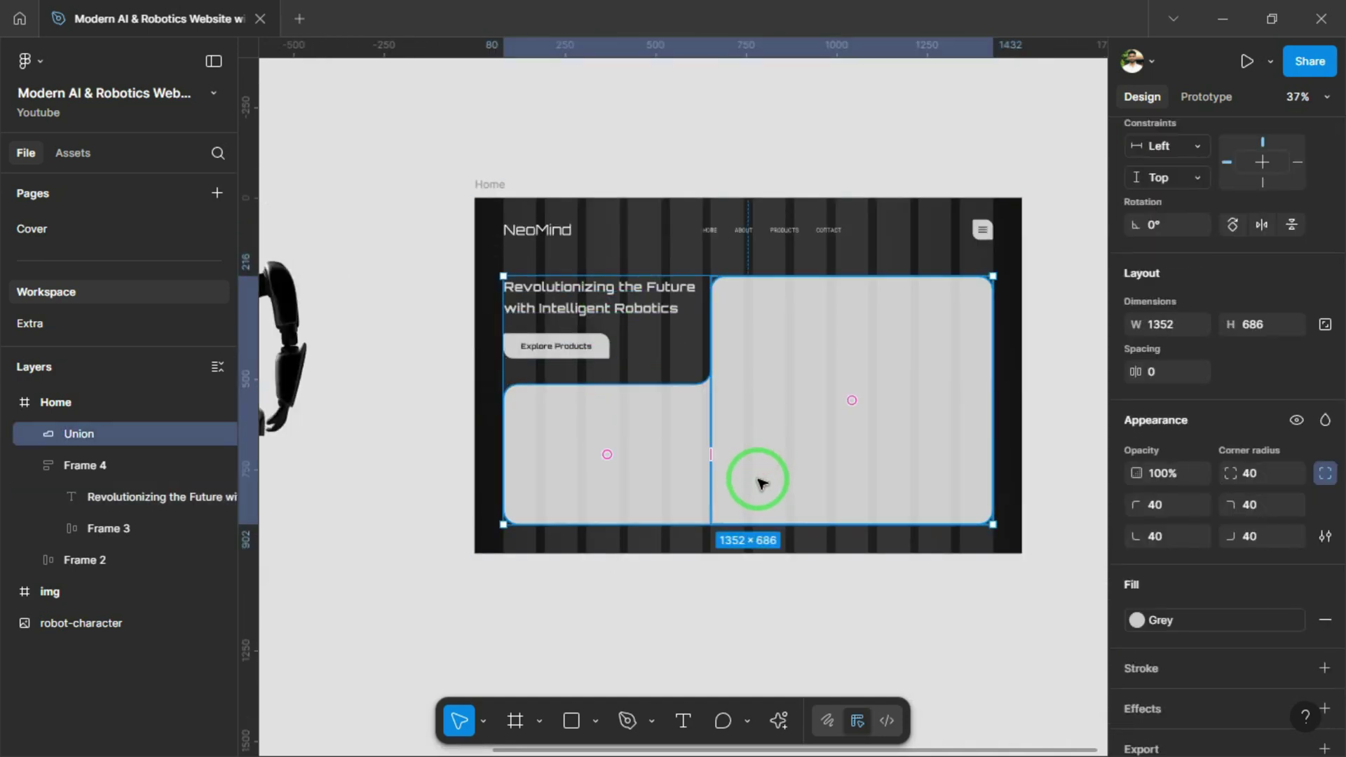
Wrap the merged shape in a frame named 'container' and rename the button frame 'btn'
{"action": "key", "text": "ctrl+alt+g"}
{"action": "left_click", "coordinate": [80, 435]}
{"action": "type", "text": "containe"}
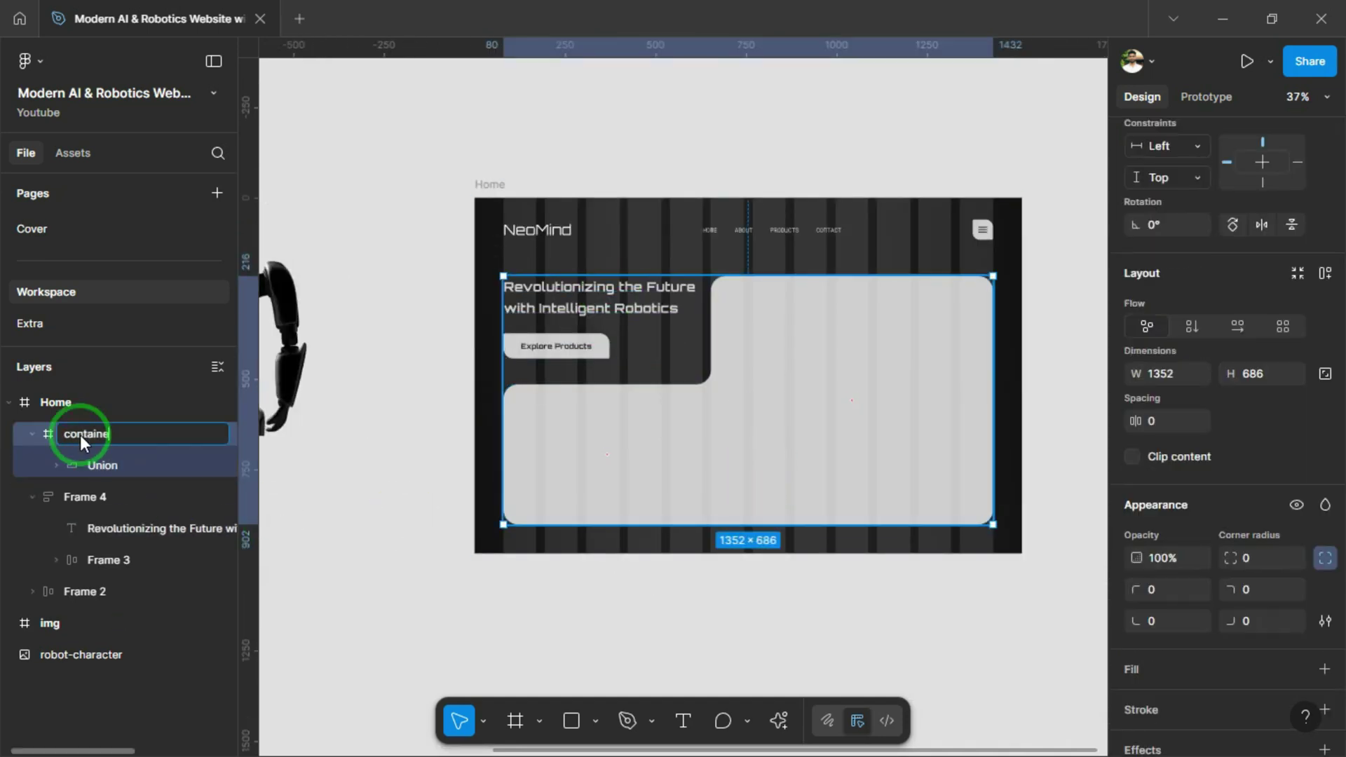
{"action": "type", "text": "r"}
{"action": "key", "text": "Return"}
{"action": "left_click", "coordinate": [99, 499]}
{"action": "double_click", "coordinate": [99, 500]}
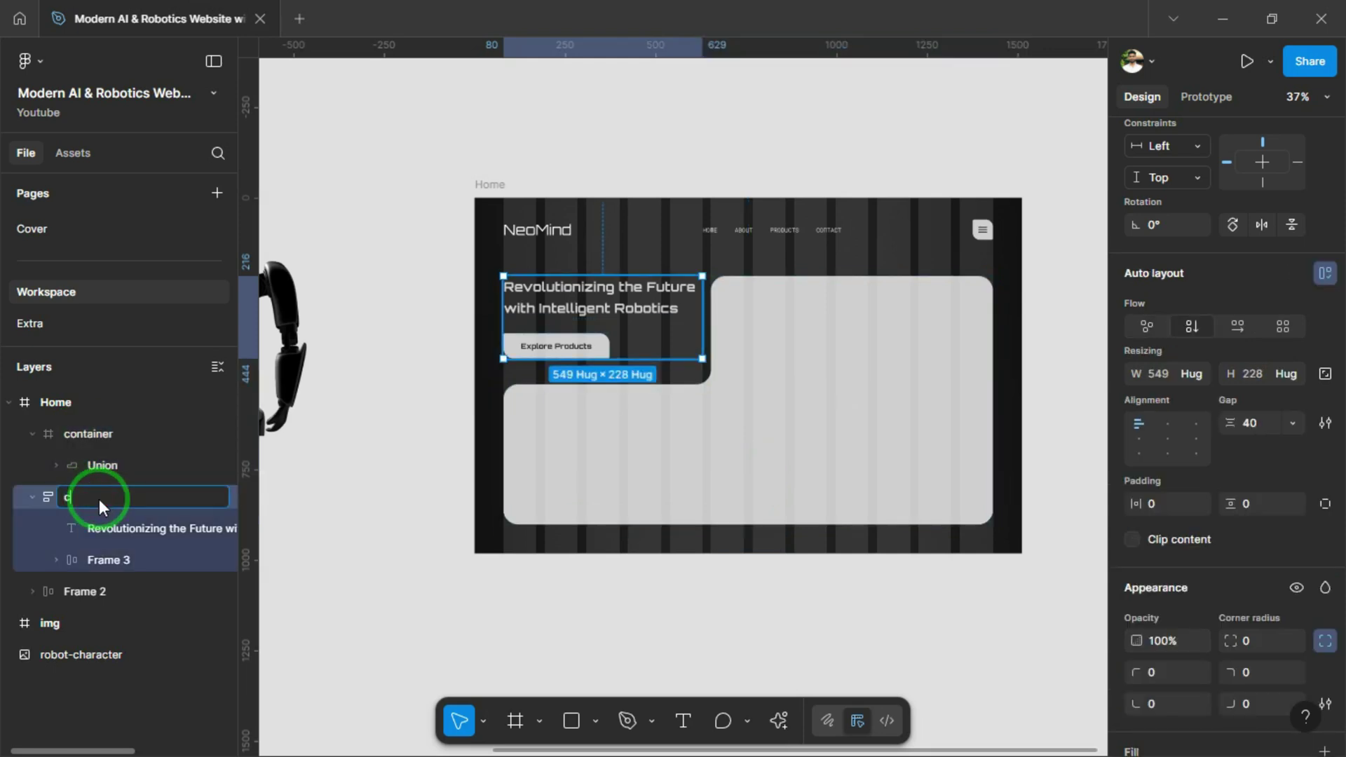
{"action": "type", "text": "container"}
{"action": "double_click", "coordinate": [106, 560]}
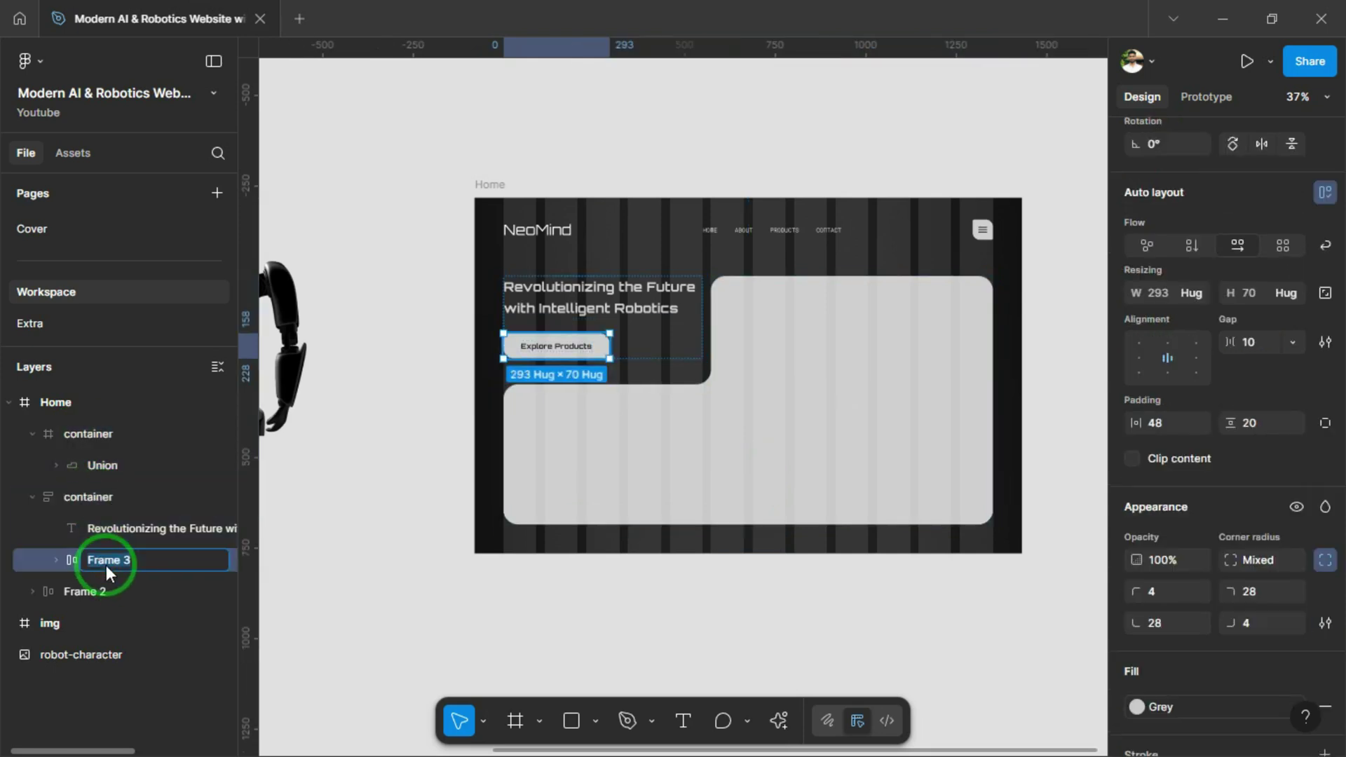
{"action": "type", "text": "btn"}
{"action": "key", "text": "Return"}
Rename the navigation frame 'nav' and its link group 'links', then collapse all layers
{"action": "left_click", "coordinate": [95, 589]}
{"action": "type", "text": "na"}
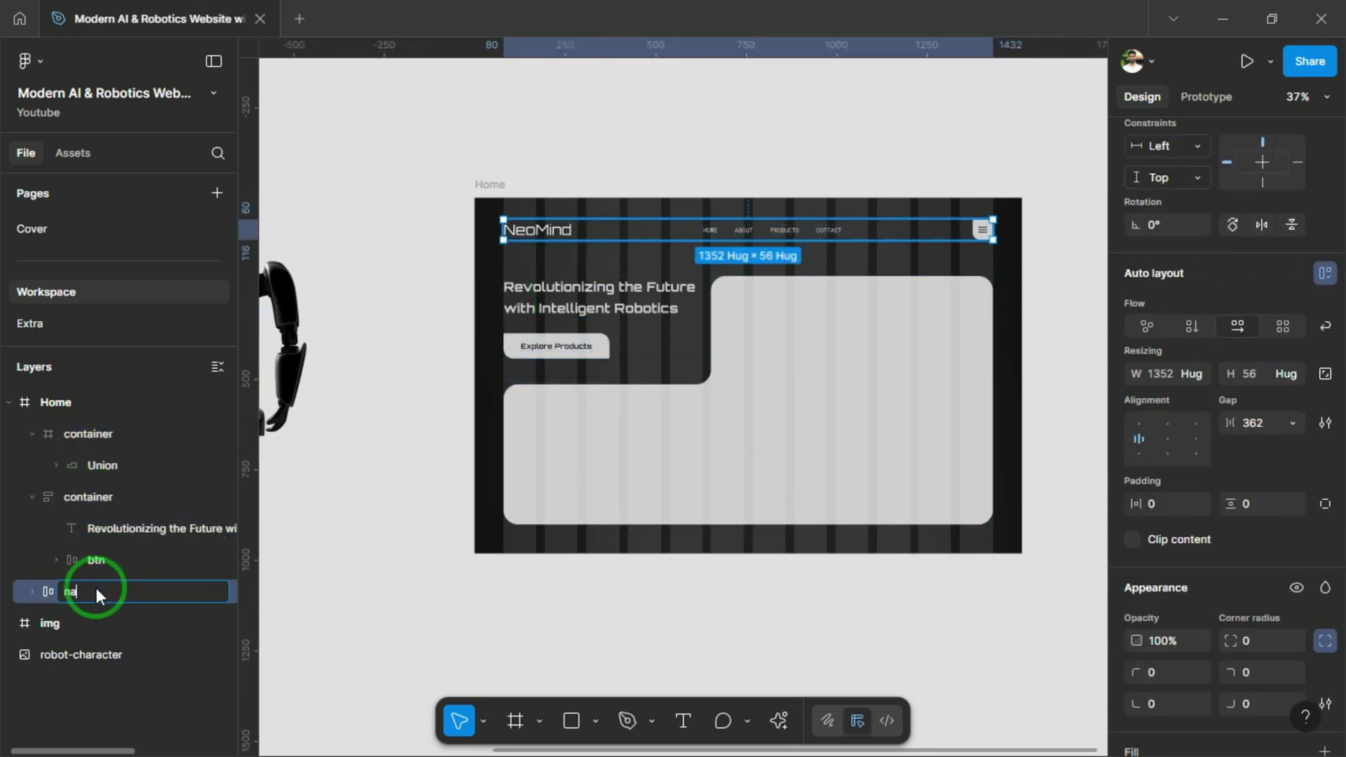
{"action": "type", "text": "v"}
{"action": "key", "text": "Return"}
{"action": "double_click", "coordinate": [751, 221]}
{"action": "double_click", "coordinate": [109, 654]}
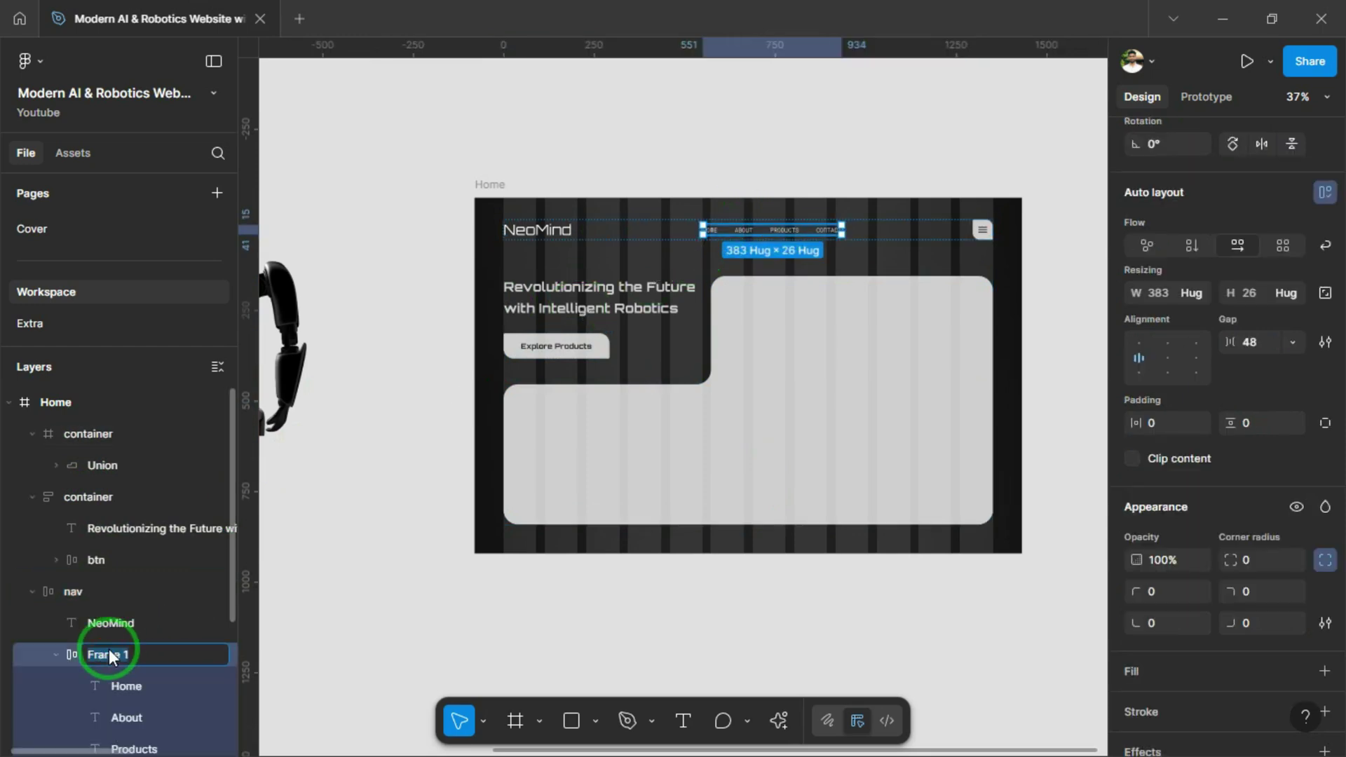
{"action": "type", "text": "links"}
{"action": "key", "text": "Return"}
{"action": "key", "text": "alt+l"}
{"action": "scroll", "coordinate": [590, 384], "scroll_direction": "down", "scroll_amount": 3}
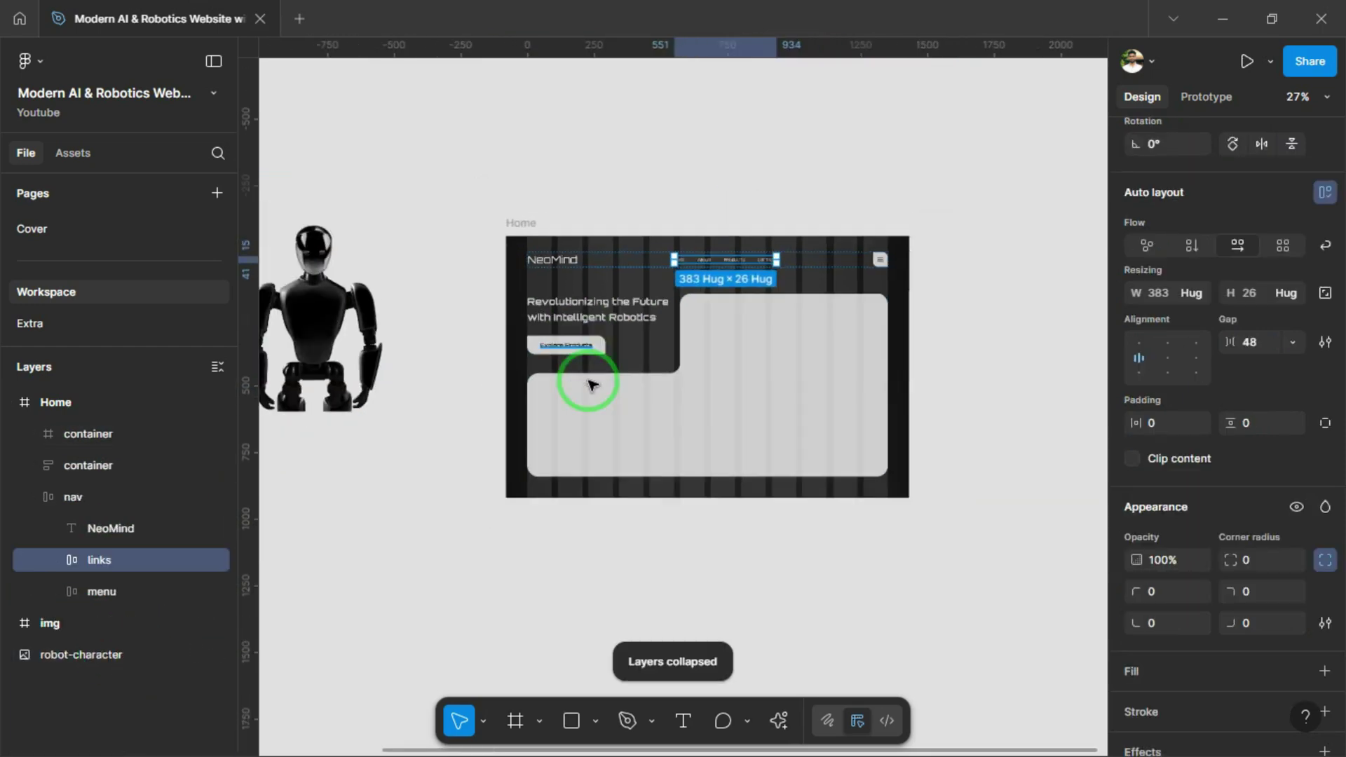
{"action": "scroll", "coordinate": [589, 421], "scroll_direction": "down", "scroll_amount": 2}
{"action": "scroll", "coordinate": [589, 421], "scroll_direction": "left", "scroll_amount": 1}
Put the robot-character image inside the container, bottom-aligned and shifted left
{"action": "left_click_drag", "start_coordinate": [376, 241], "coordinate": [827, 300]}
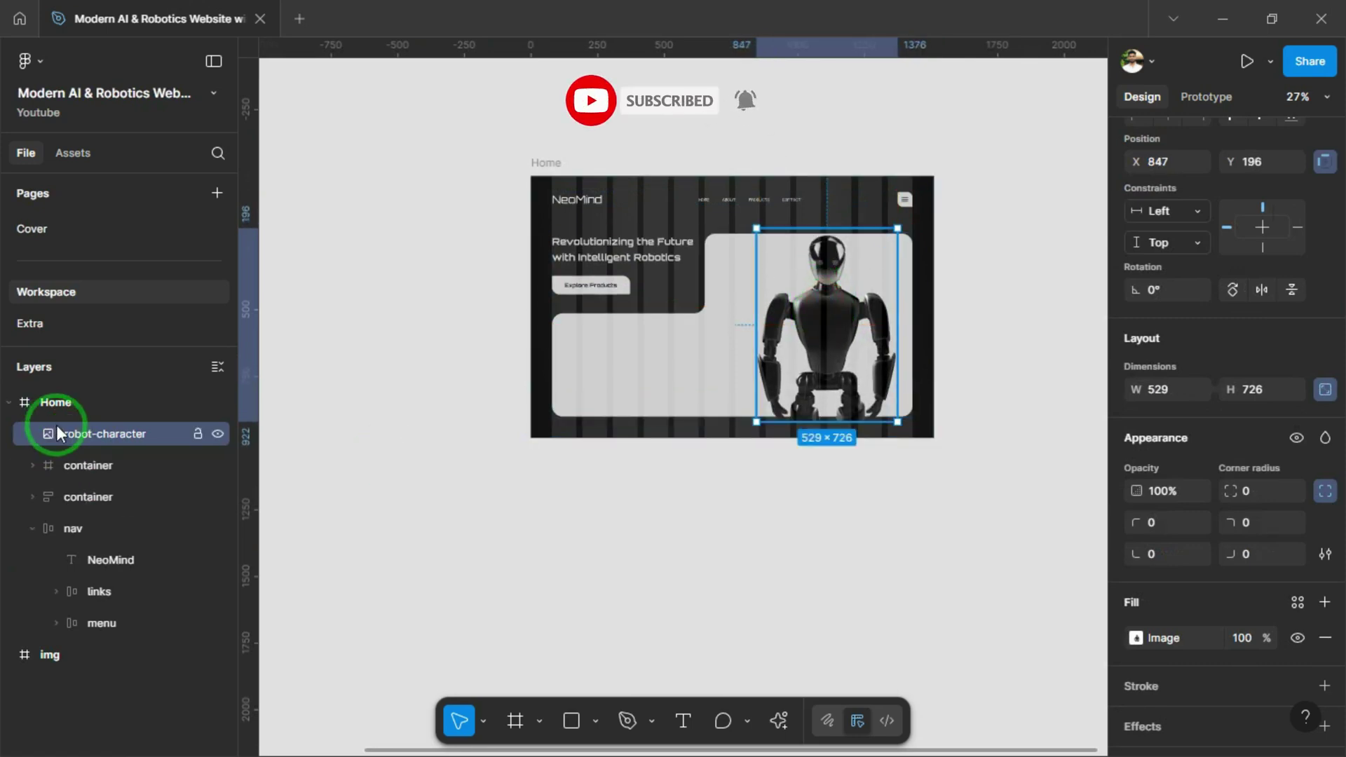
{"action": "left_click_drag", "start_coordinate": [66, 429], "coordinate": [88, 471]}
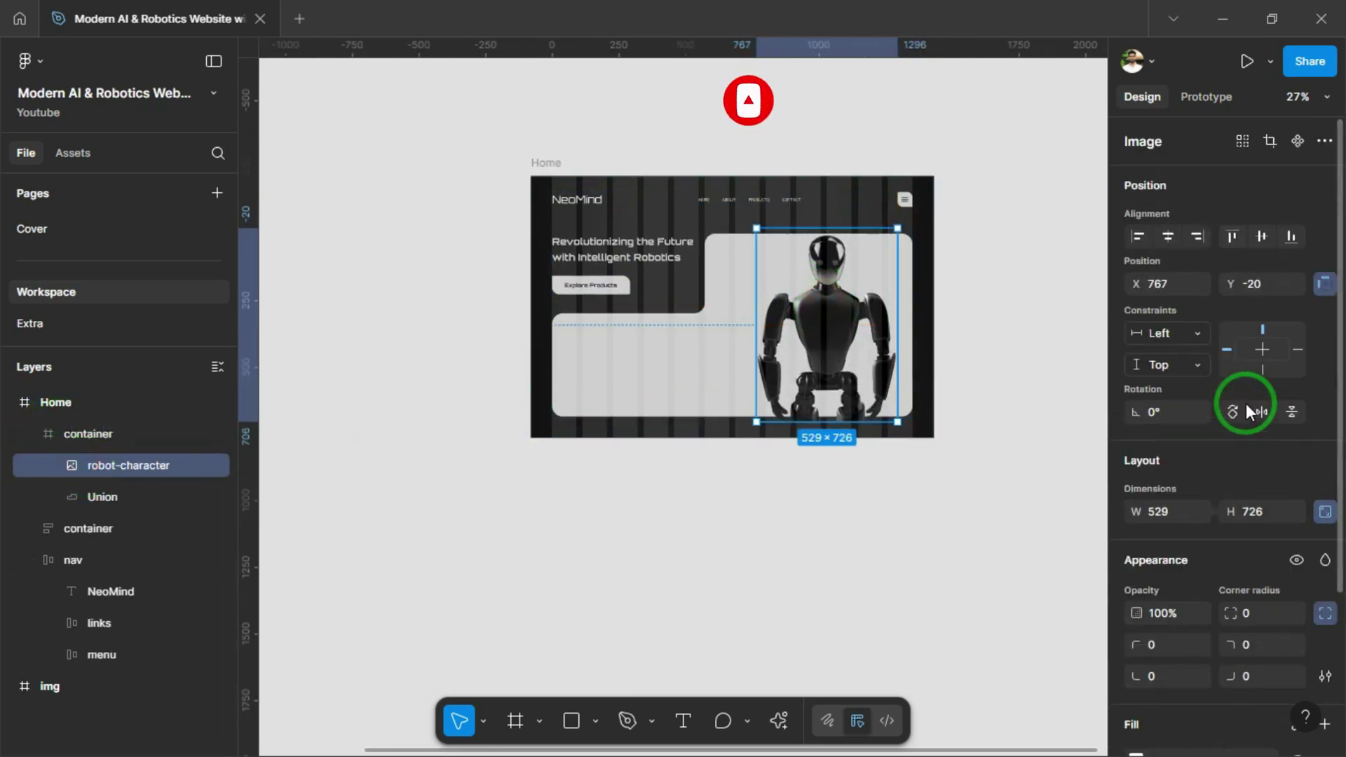
{"action": "left_click", "coordinate": [1291, 236]}
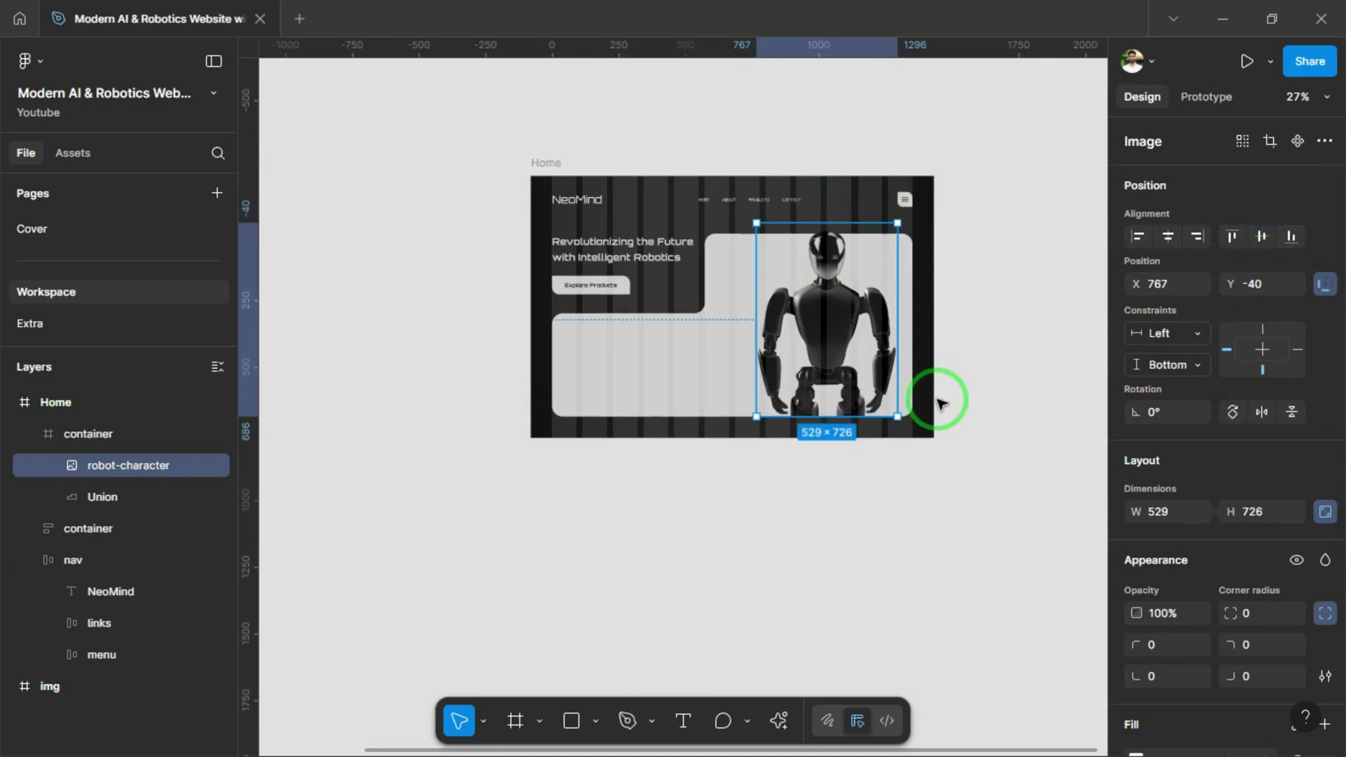
{"action": "scroll", "coordinate": [911, 398], "scroll_direction": "right", "scroll_amount": 1}
{"action": "scroll", "coordinate": [807, 279], "scroll_direction": "up", "scroll_amount": 3}
{"action": "left_click_drag", "start_coordinate": [797, 324], "coordinate": [769, 325]}
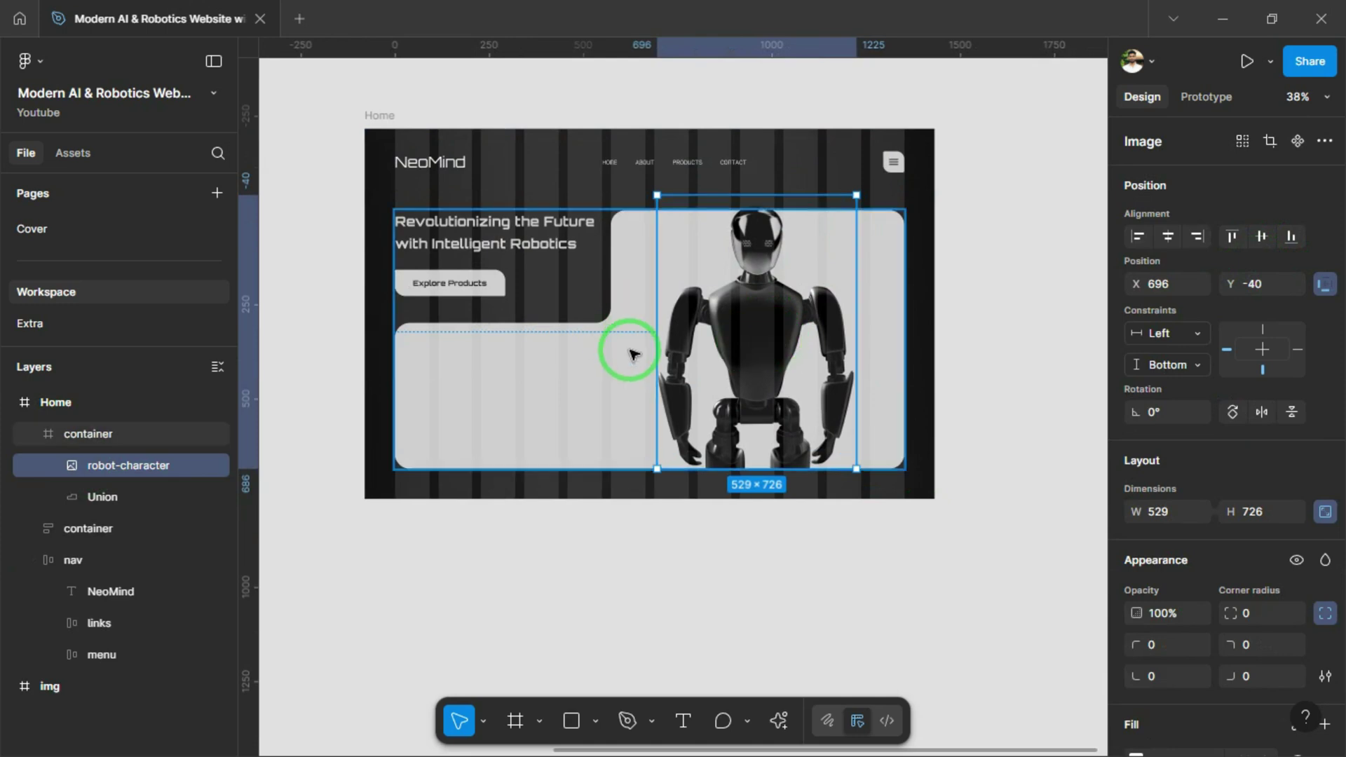
Stretch Rectangle 2, the right panel, upward to 726 tall
{"action": "scroll", "coordinate": [633, 354], "scroll_direction": "right", "scroll_amount": 1}
{"action": "left_click", "coordinate": [609, 276]}
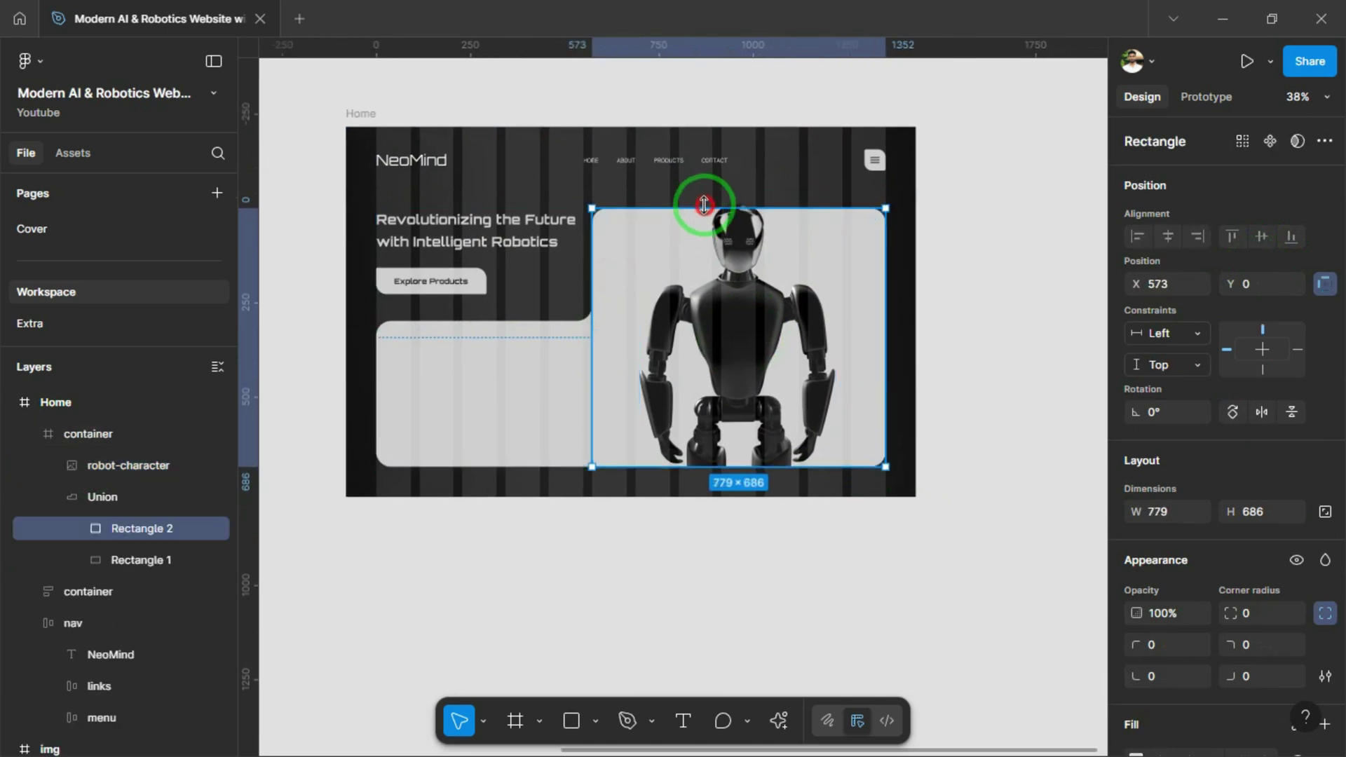
{"action": "left_click_drag", "start_coordinate": [704, 204], "coordinate": [710, 197]}
{"action": "key", "text": "alt"}
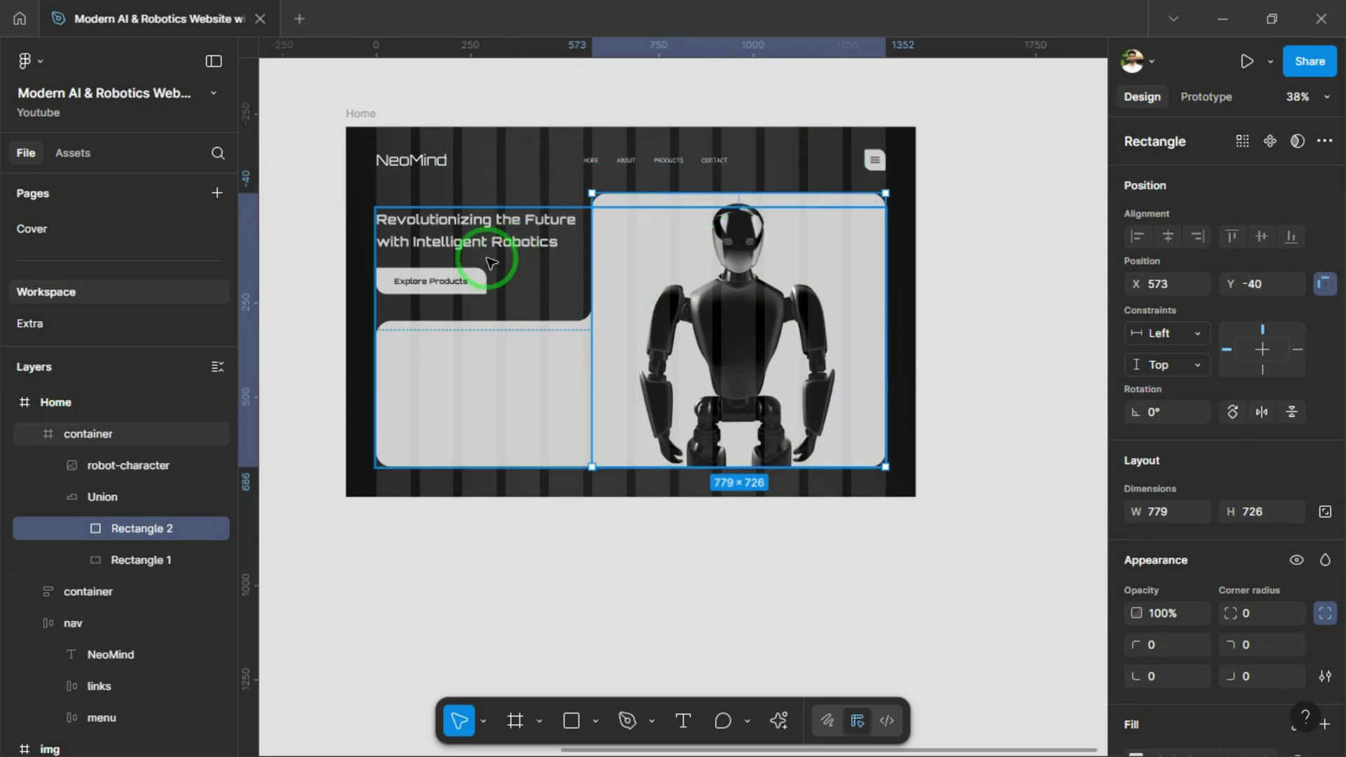
{"action": "scroll", "coordinate": [511, 253], "scroll_direction": "left", "scroll_amount": 1}
Send the robot container frame behind the nav
{"action": "left_click", "coordinate": [393, 400]}
{"action": "left_click", "coordinate": [293, 345]}
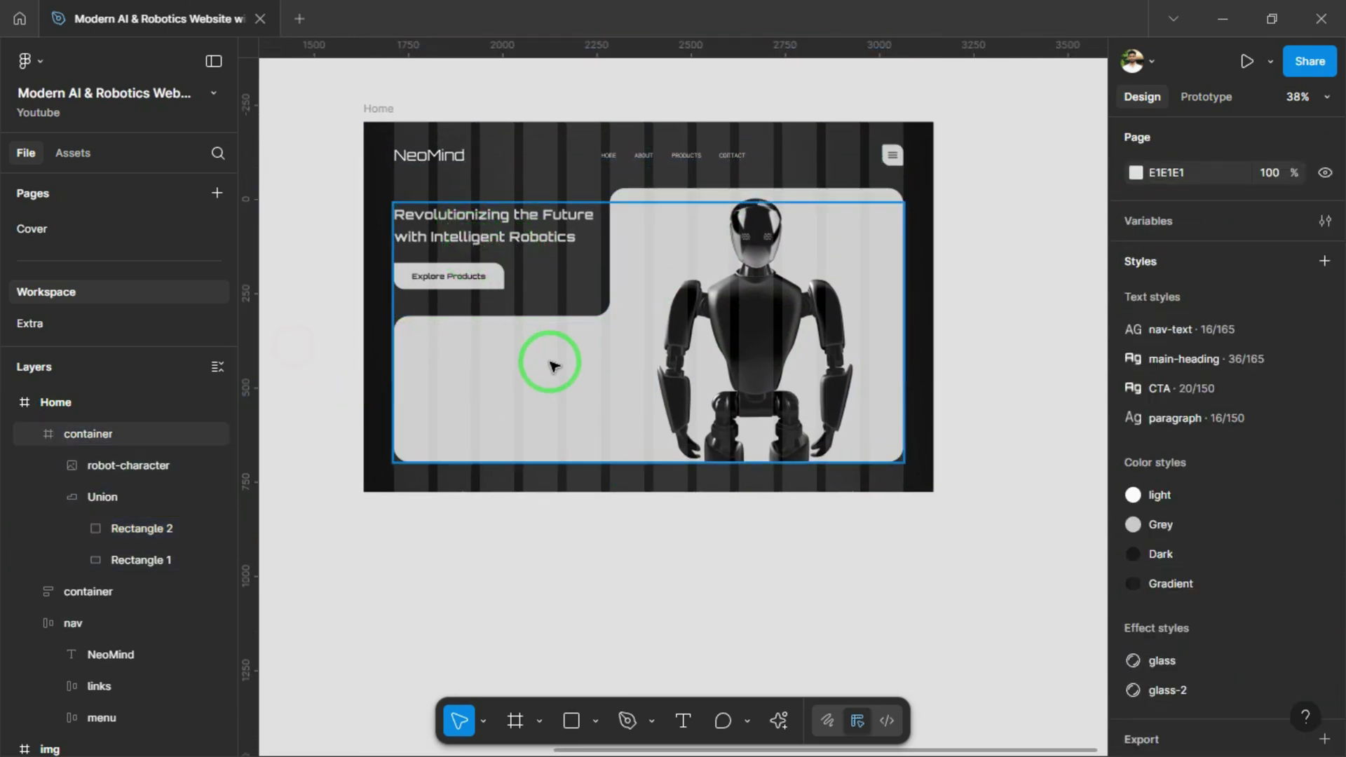
{"action": "left_click", "coordinate": [551, 365]}
{"action": "key", "text": "ctrl+shift+bracketleft"}
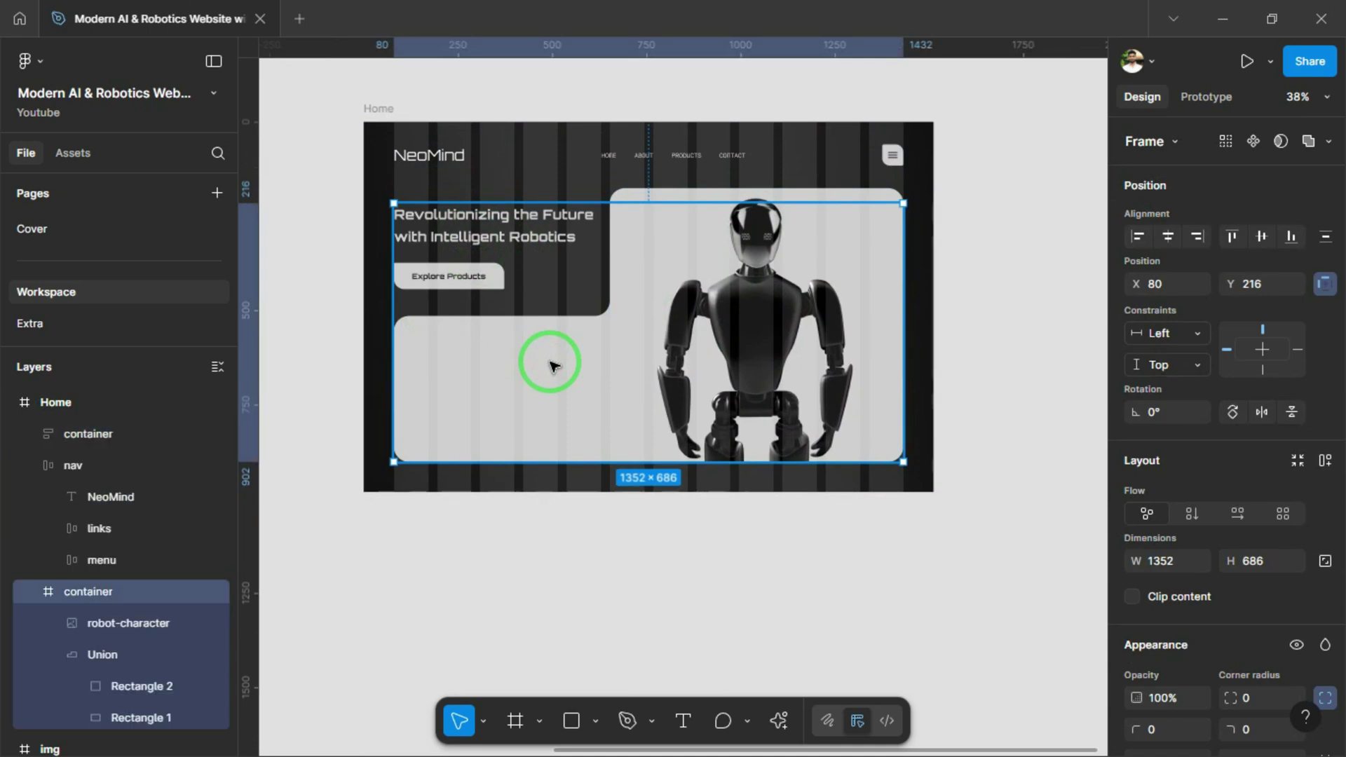
Position the hero text stack at Y 204 and set its gap to 44
{"action": "left_click", "coordinate": [443, 254]}
{"action": "key", "text": "shift+Up"}
{"action": "key", "text": "shift+Up"}
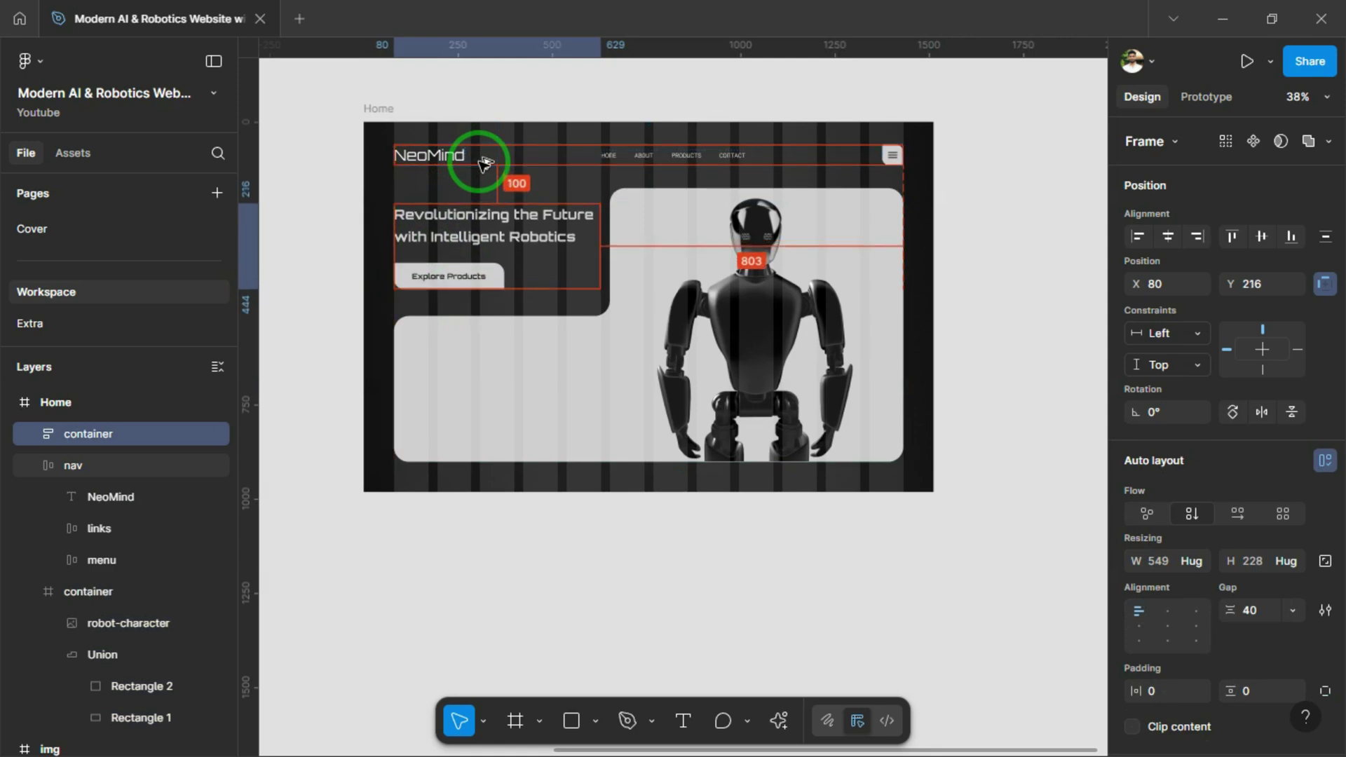
{"action": "key", "text": "shift+Down"}
{"action": "key", "text": "Up"}
{"action": "key", "text": "Up"}
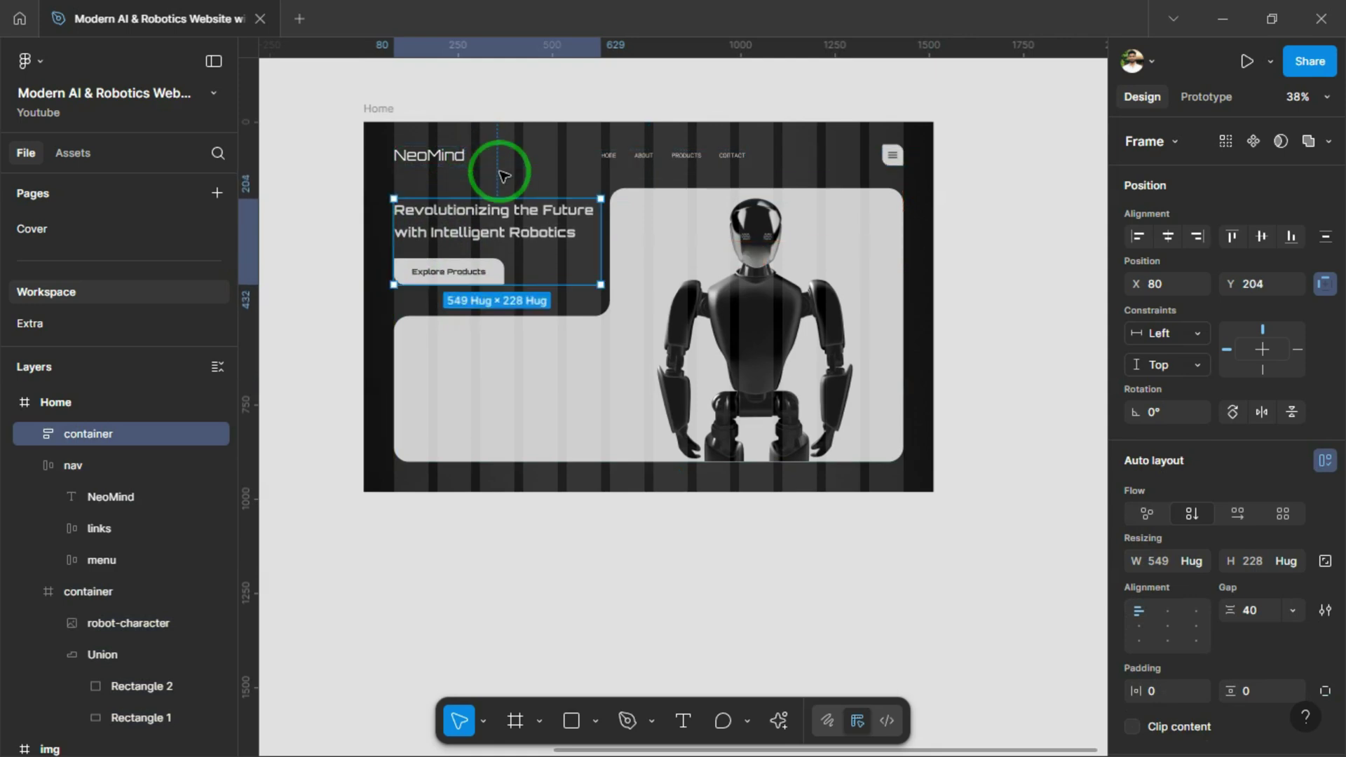
{"action": "left_click", "coordinate": [1255, 611]}
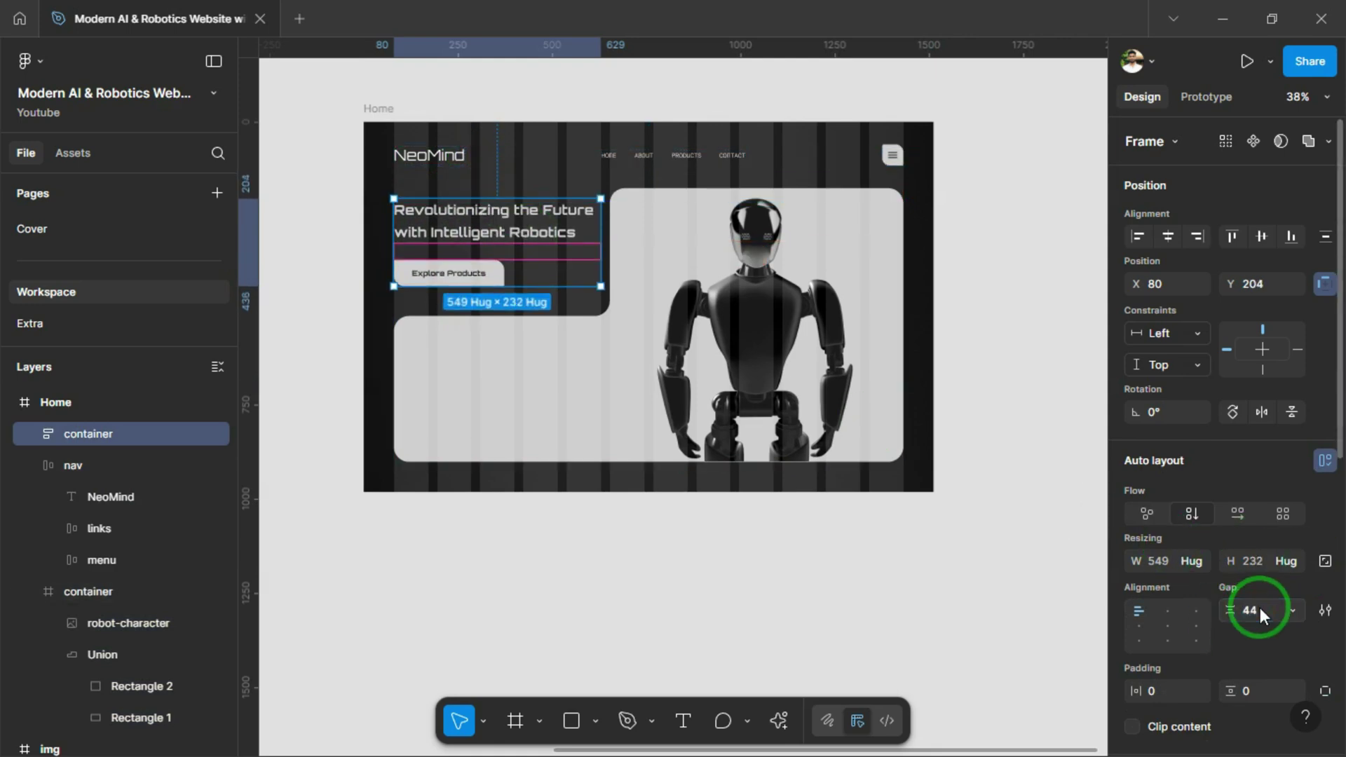
Raise Rectangle 1's top edge to Y 279
{"action": "left_click", "coordinate": [481, 351], "text": "ctrl"}
{"action": "left_click_drag", "start_coordinate": [504, 313], "coordinate": [508, 309]}
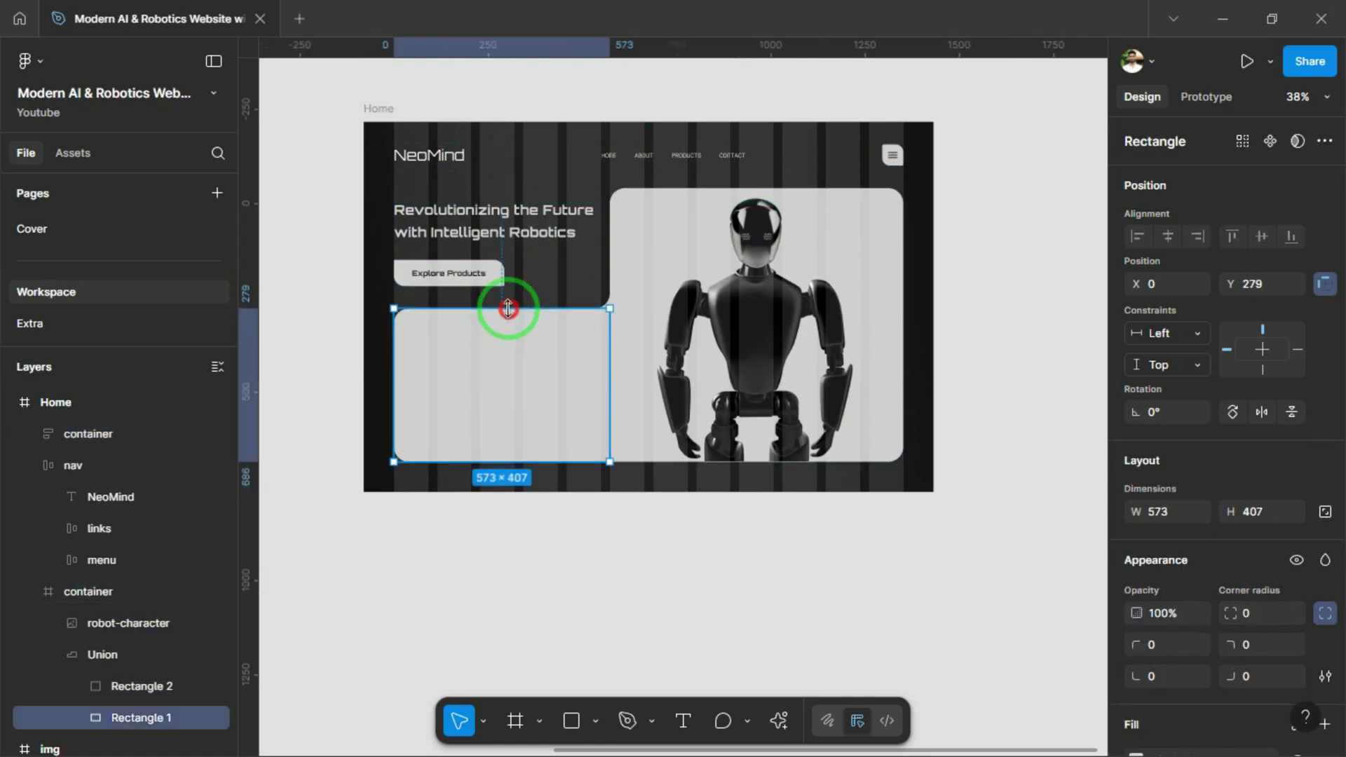
{"action": "left_click", "coordinate": [540, 586]}
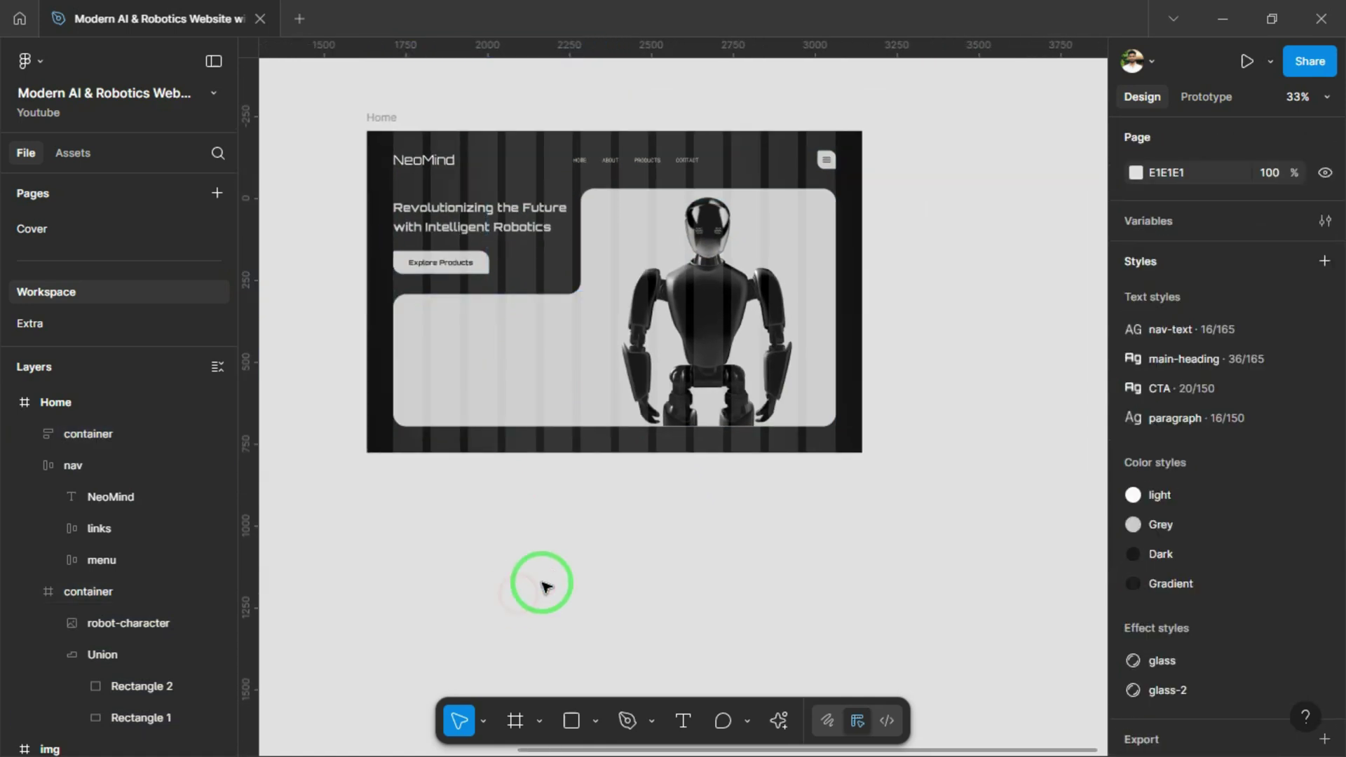
{"action": "scroll", "coordinate": [651, 403], "scroll_direction": "up", "scroll_amount": 5, "text": "ctrl"}
{"action": "left_click", "coordinate": [660, 366], "text": "ctrl"}
Drag the hero container's top edge up until it reads 1352×726 at Y 176
{"action": "scroll", "coordinate": [839, 480], "scroll_direction": "down", "scroll_amount": 6, "text": "ctrl"}
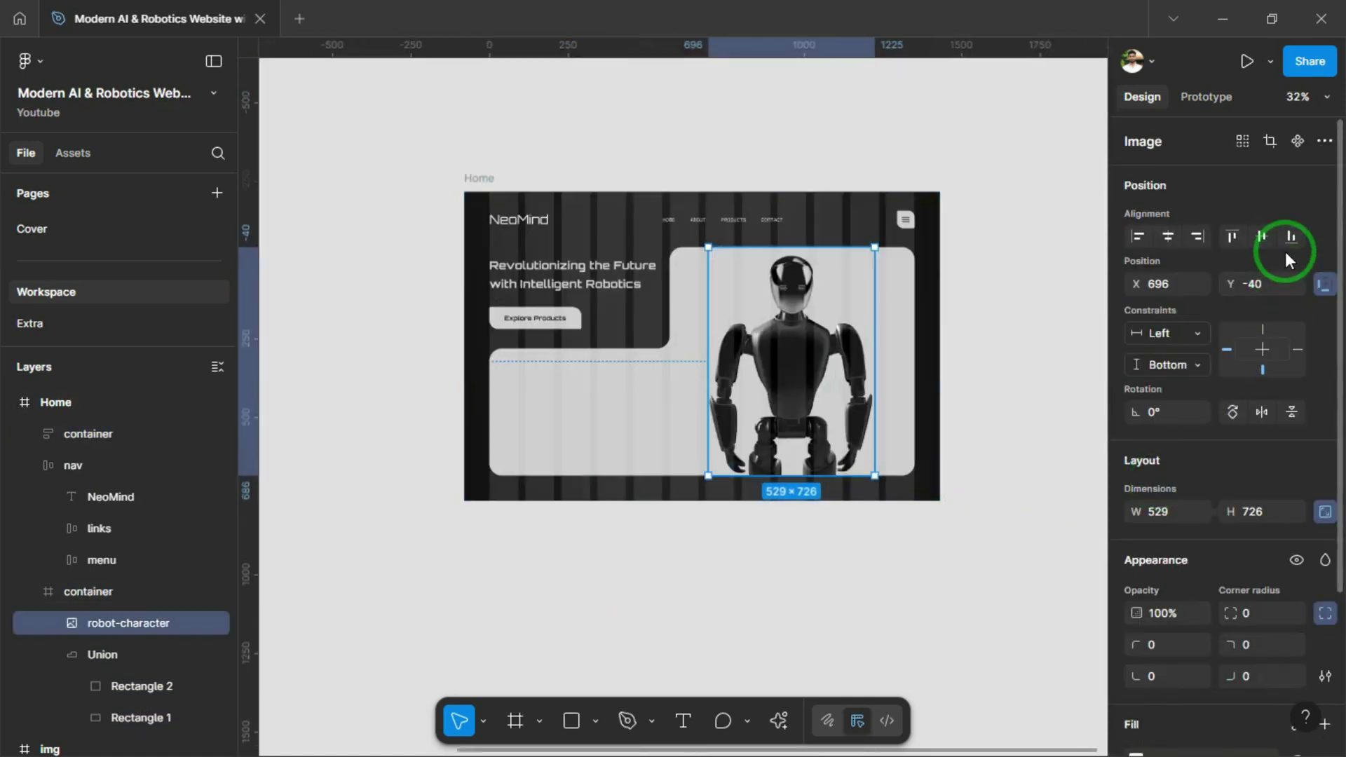
{"action": "scroll", "coordinate": [715, 481], "scroll_direction": "right", "scroll_amount": 1}
{"action": "scroll", "coordinate": [715, 481], "scroll_direction": "down", "scroll_amount": 1}
{"action": "left_click", "coordinate": [780, 543]}
{"action": "scroll", "coordinate": [761, 484], "scroll_direction": "right", "scroll_amount": 1}
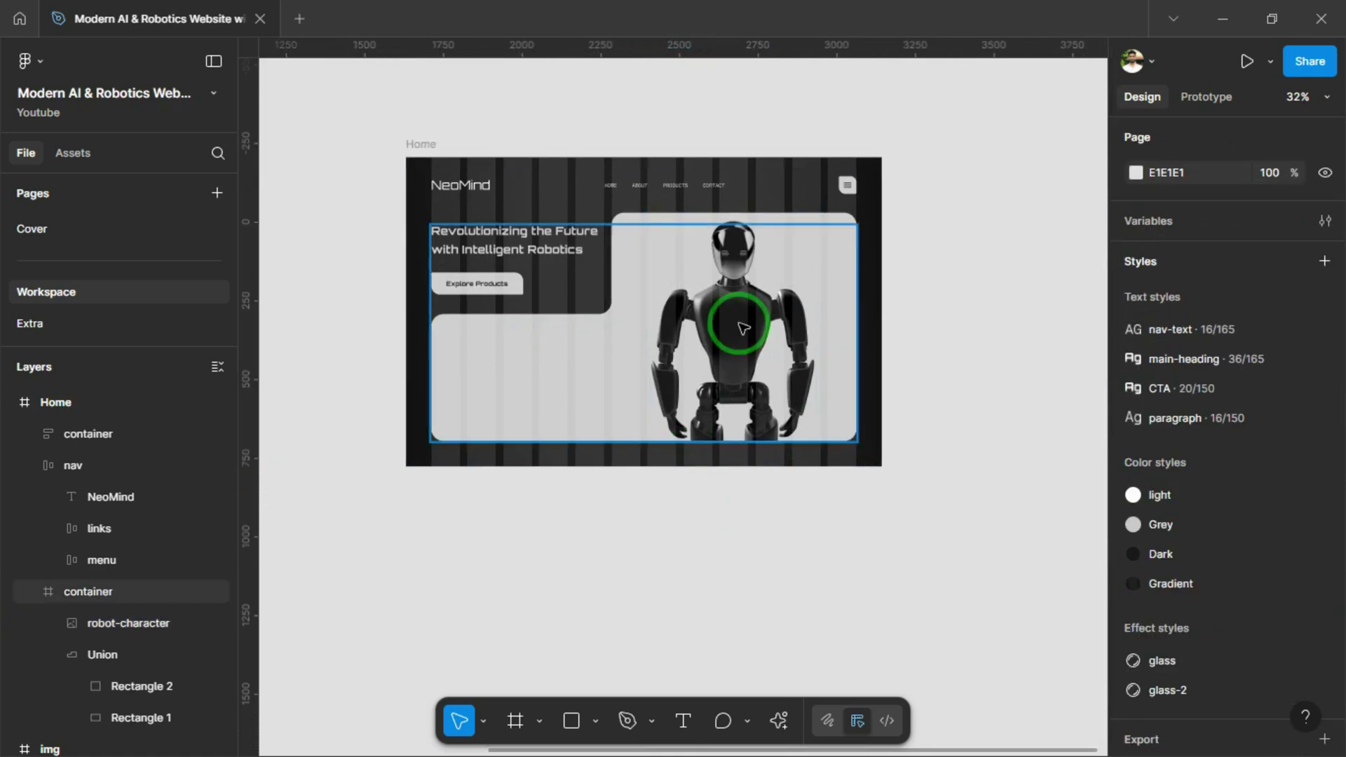
{"action": "left_click", "coordinate": [740, 271]}
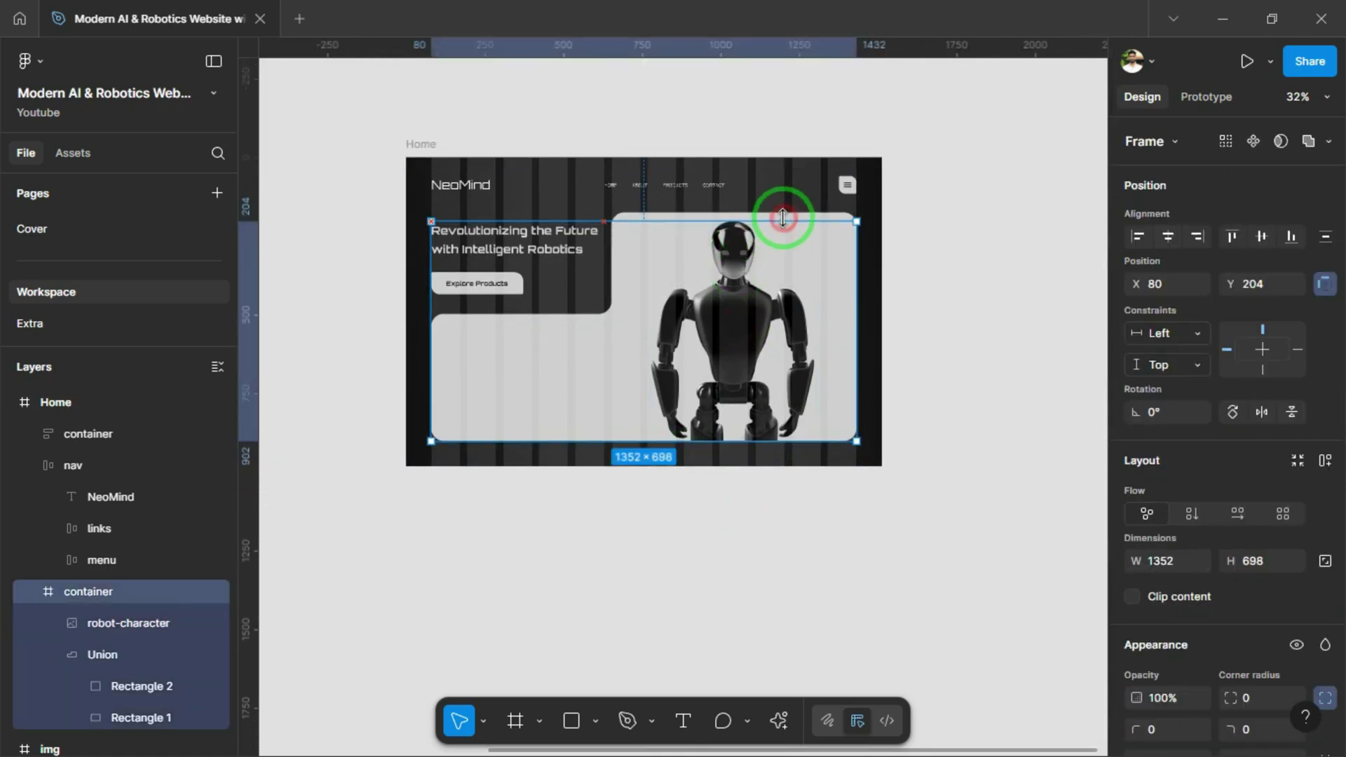
{"action": "left_click", "coordinate": [781, 219]}
{"action": "left_click", "coordinate": [792, 223]}
{"action": "left_click_drag", "start_coordinate": [793, 223], "coordinate": [805, 213]}
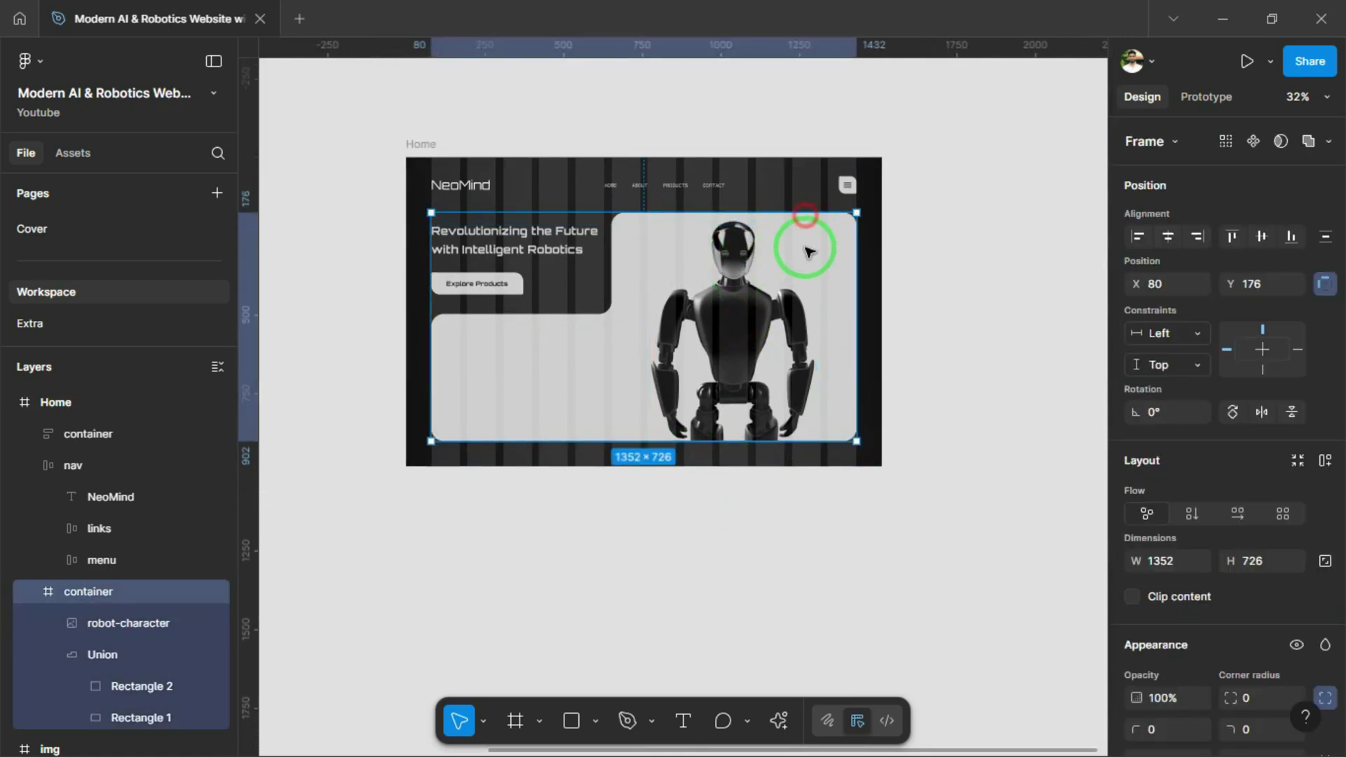
{"action": "left_click", "coordinate": [587, 552]}
{"action": "scroll", "coordinate": [733, 544], "scroll_direction": "up", "scroll_amount": 2}
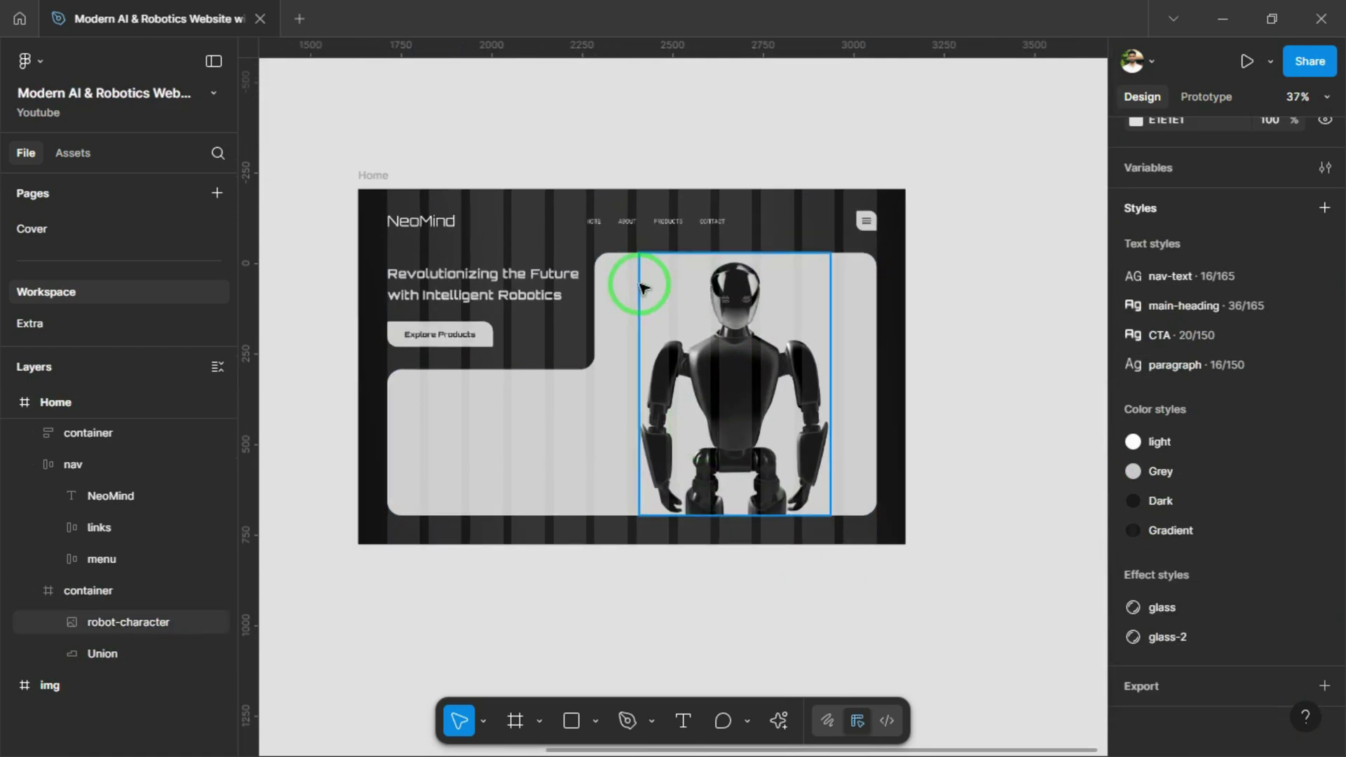
Copy the hero heading onto the robot panel and retype it as AI-POWERED
{"action": "left_click_drag", "start_coordinate": [527, 284], "coordinate": [822, 299]}
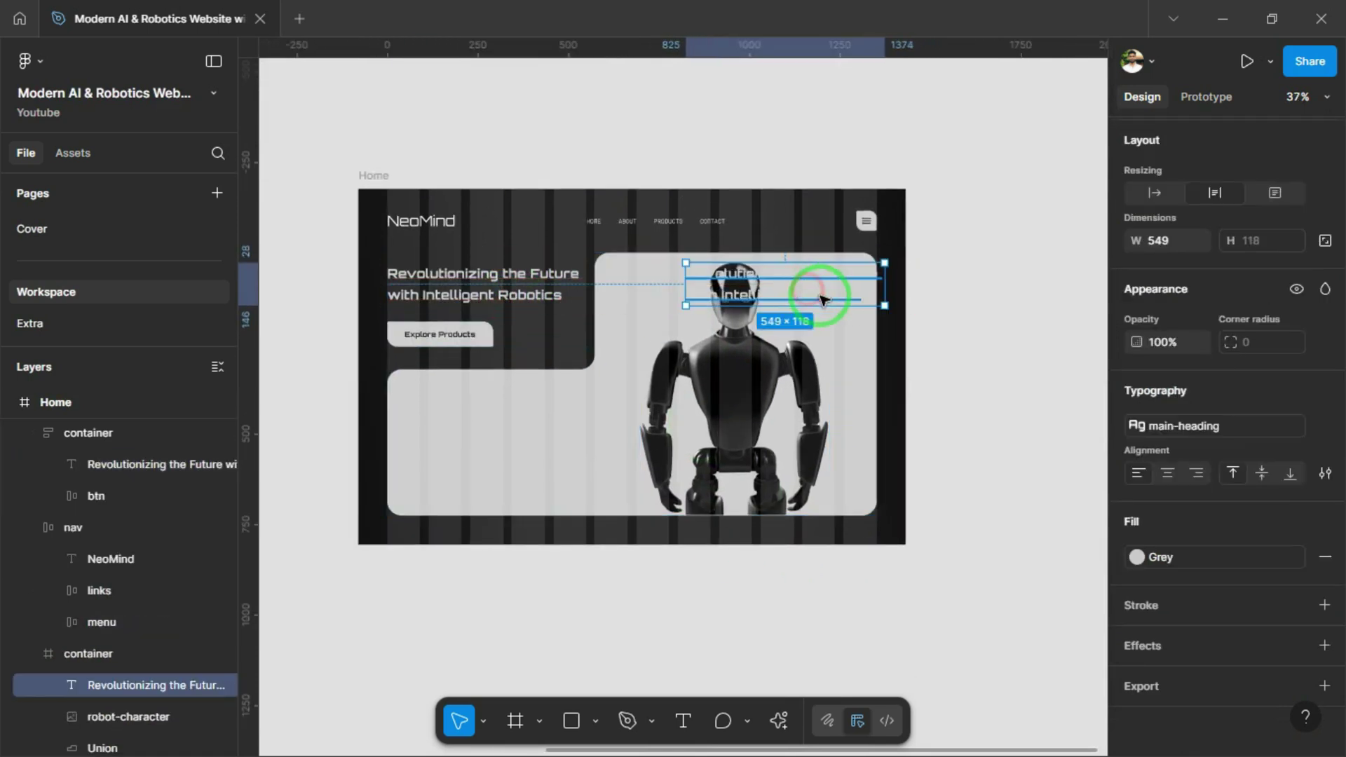
{"action": "double_click", "coordinate": [822, 297]}
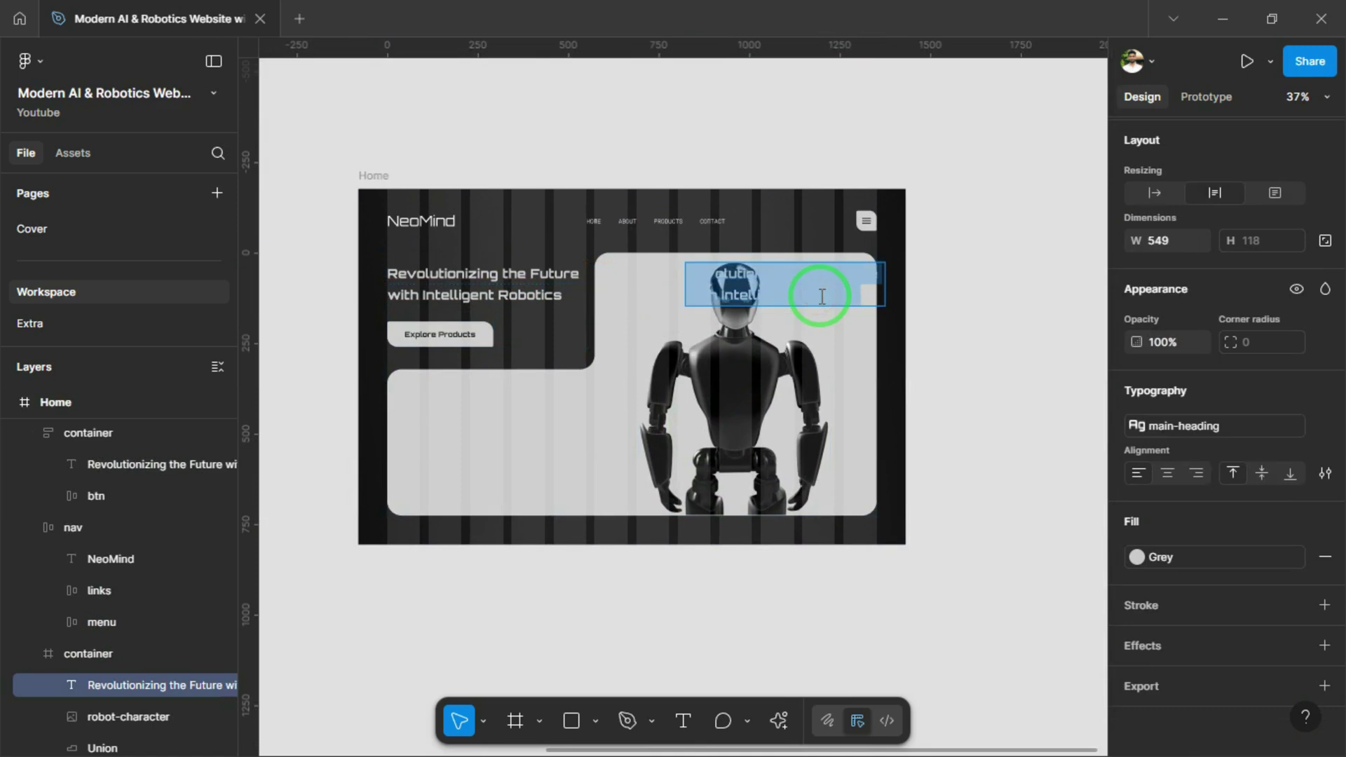
{"action": "type", "text": "AI-POWERED"}
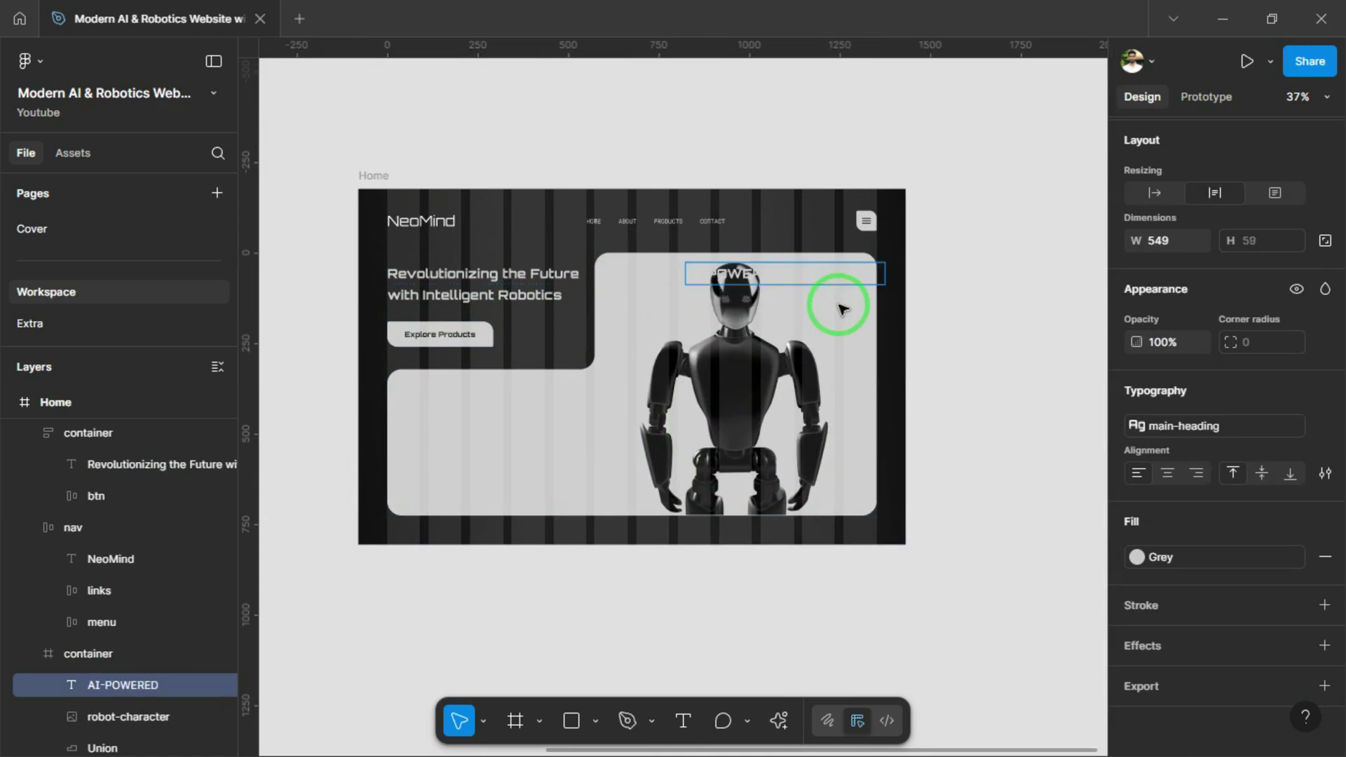
{"action": "key", "text": "Escape"}
Set the AI-POWERED label to auto width with a Dark fill at the panel's top right
{"action": "left_click", "coordinate": [1155, 192]}
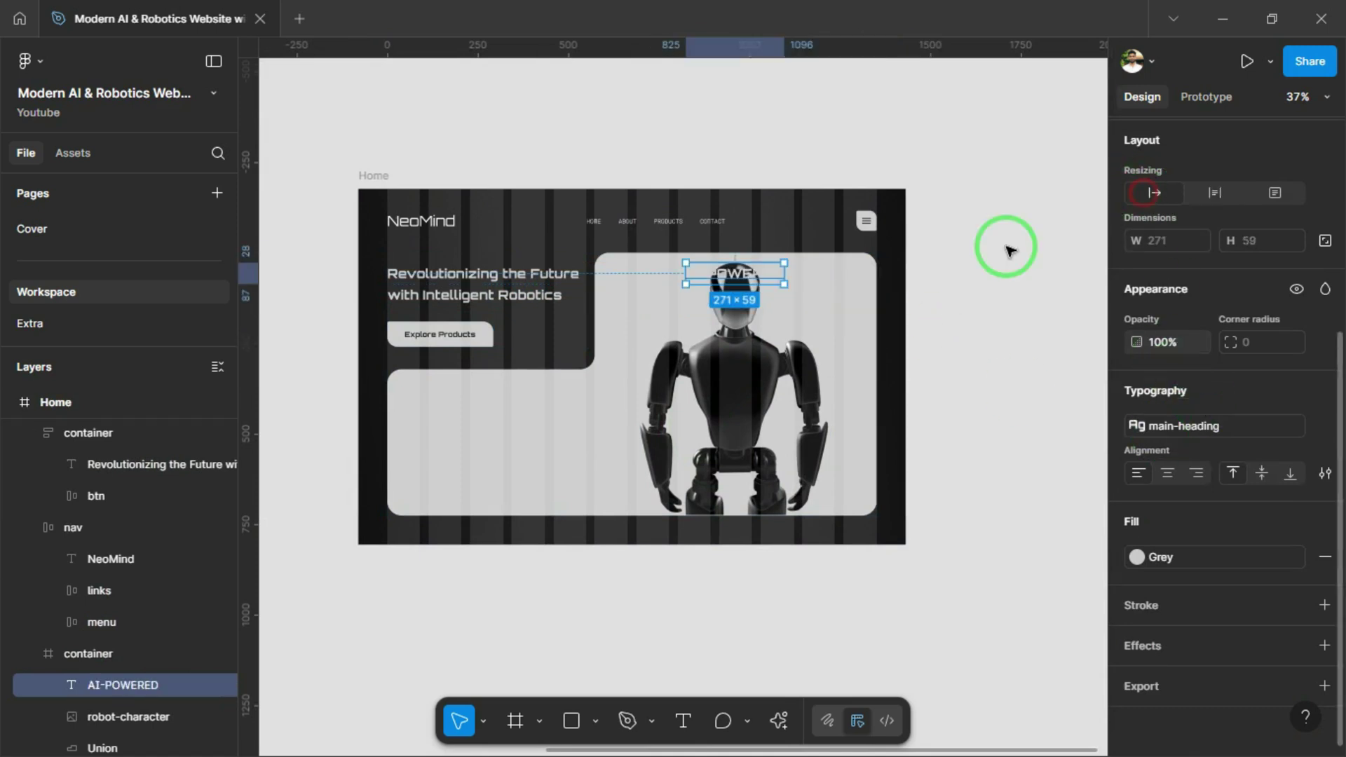
{"action": "left_click", "coordinate": [1252, 425]}
{"action": "left_click", "coordinate": [1164, 554]}
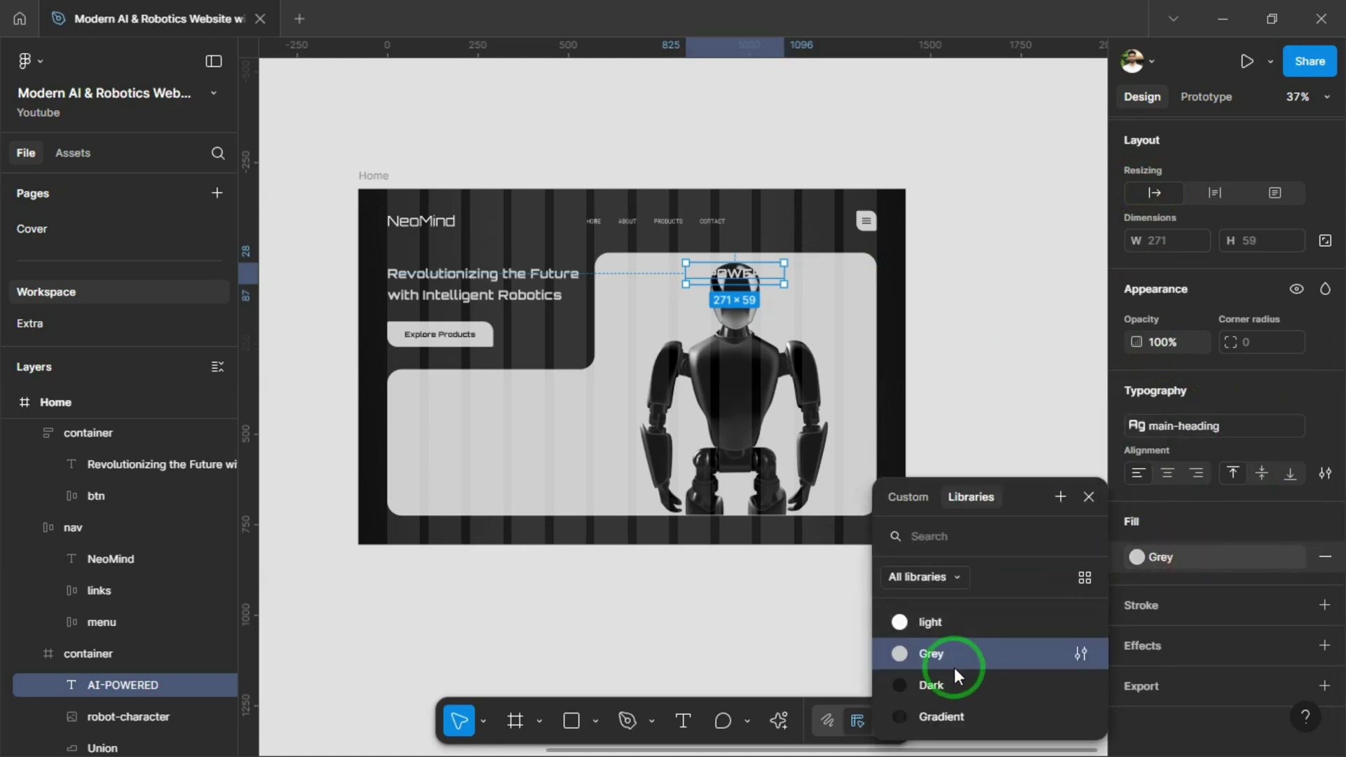
{"action": "left_click", "coordinate": [943, 679]}
{"action": "left_click_drag", "start_coordinate": [732, 288], "coordinate": [817, 279]}
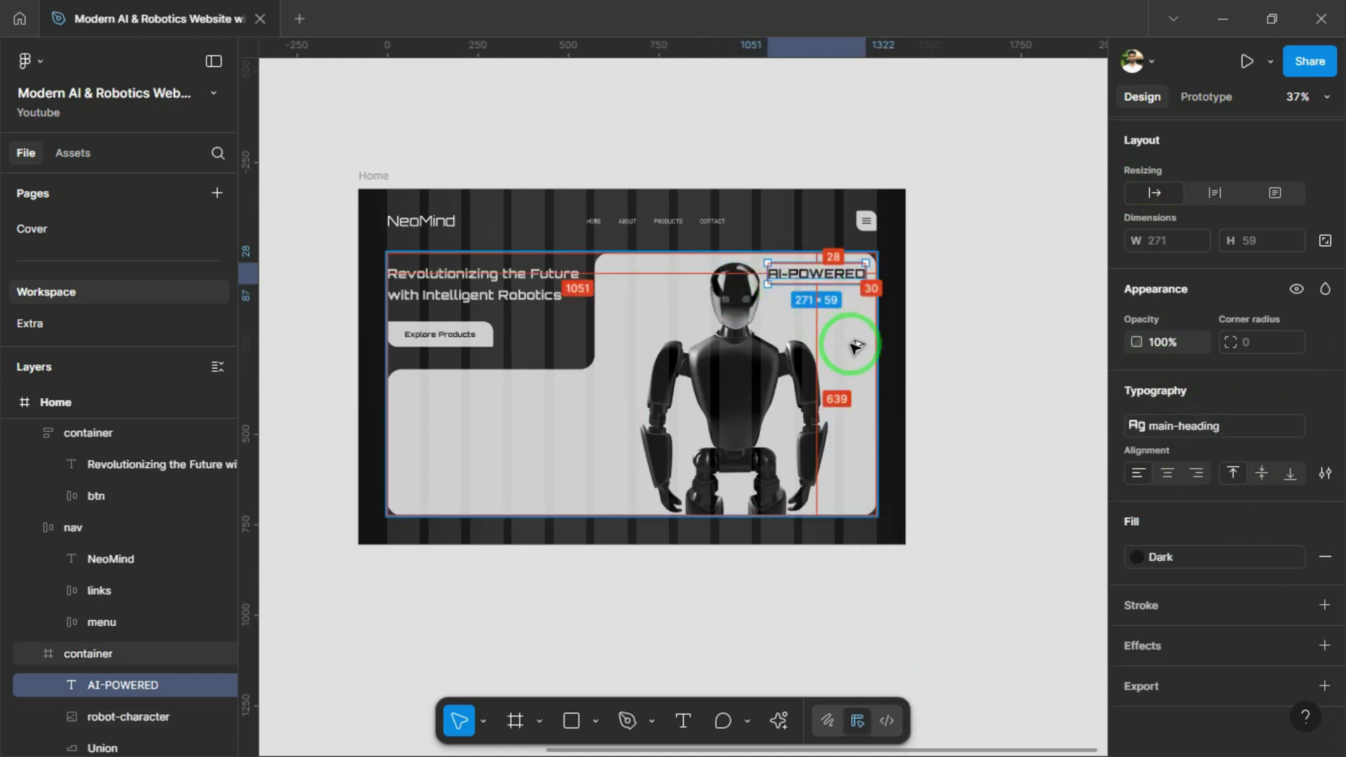
{"action": "key", "text": "Down"}
{"action": "key", "text": "Down"}
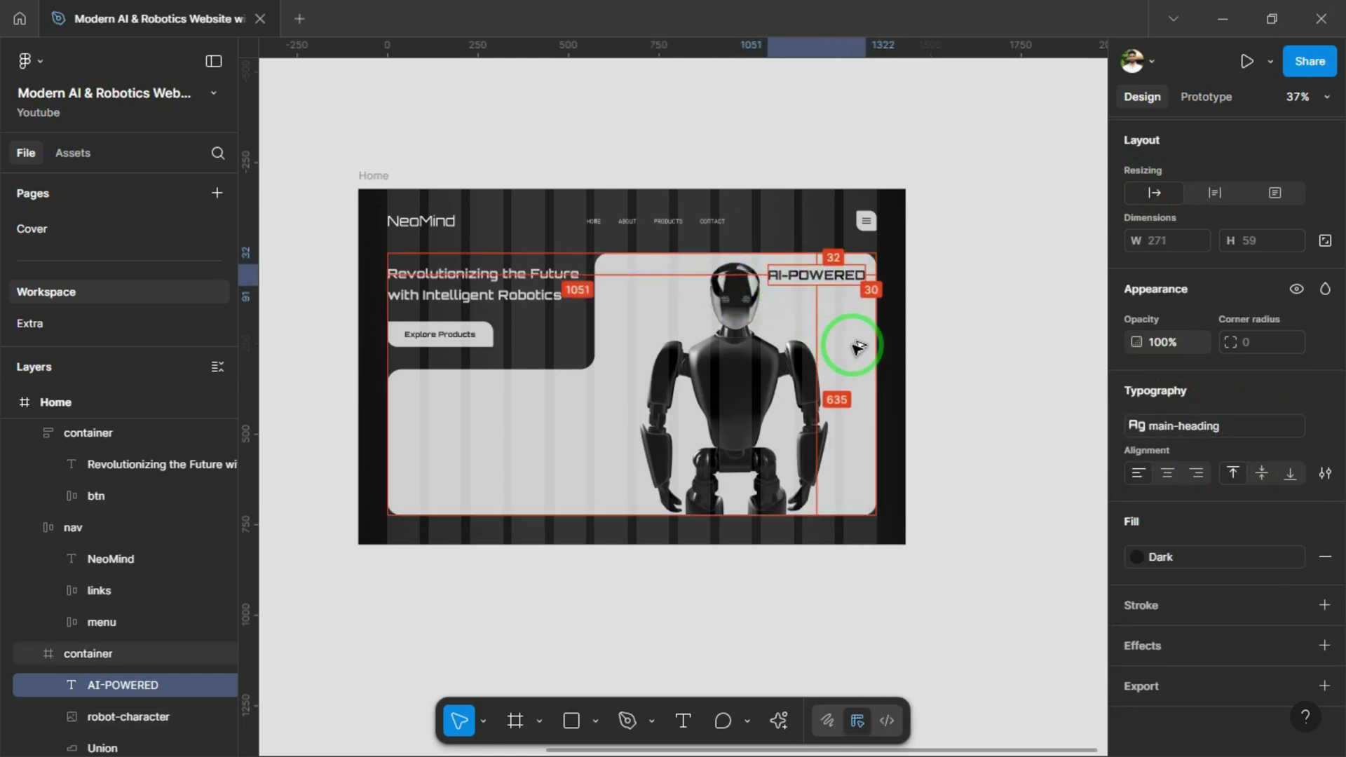
{"action": "key", "text": "Escape"}
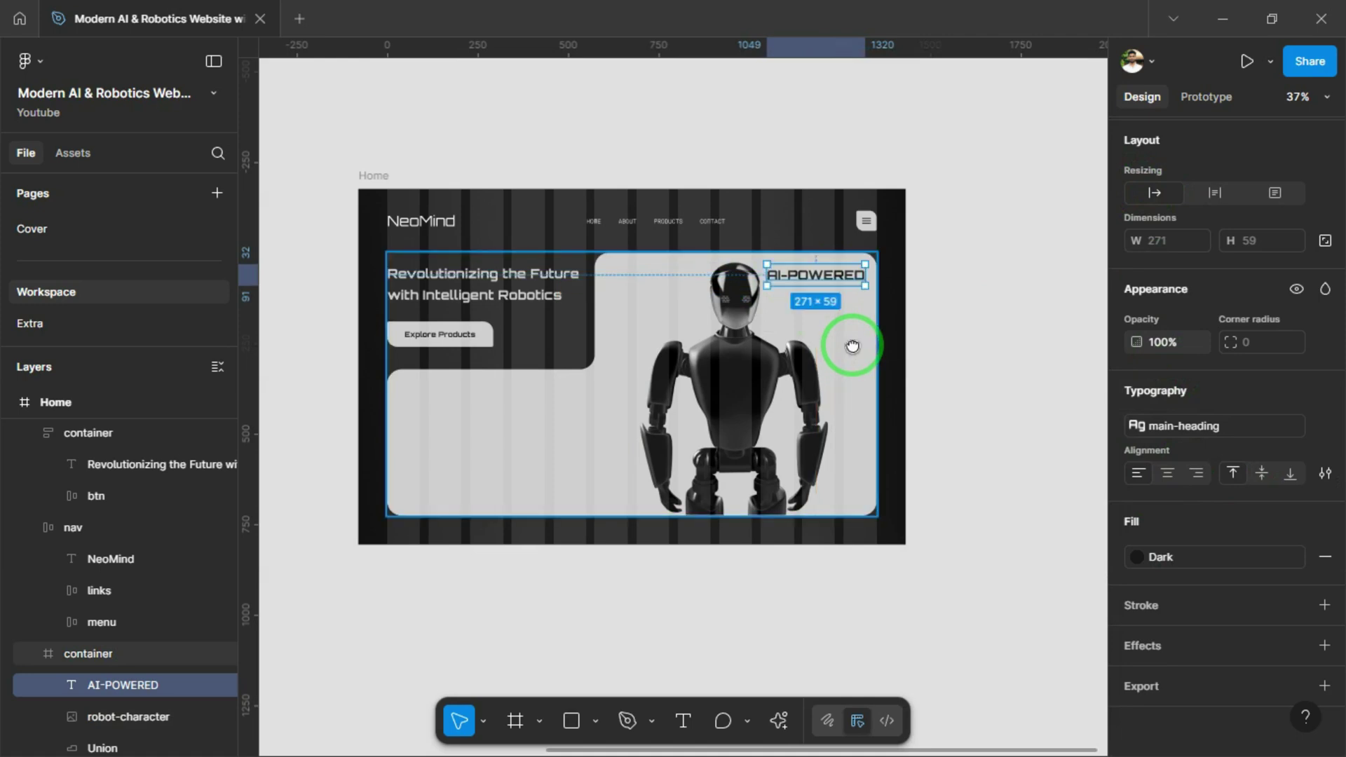
Clear the selection and hide the layout guides with Shift+G
{"action": "left_click", "coordinate": [988, 328]}
{"action": "scroll", "coordinate": [989, 327], "scroll_direction": "down", "scroll_amount": 2}
{"action": "scroll", "coordinate": [872, 225], "scroll_direction": "up", "scroll_amount": 3}
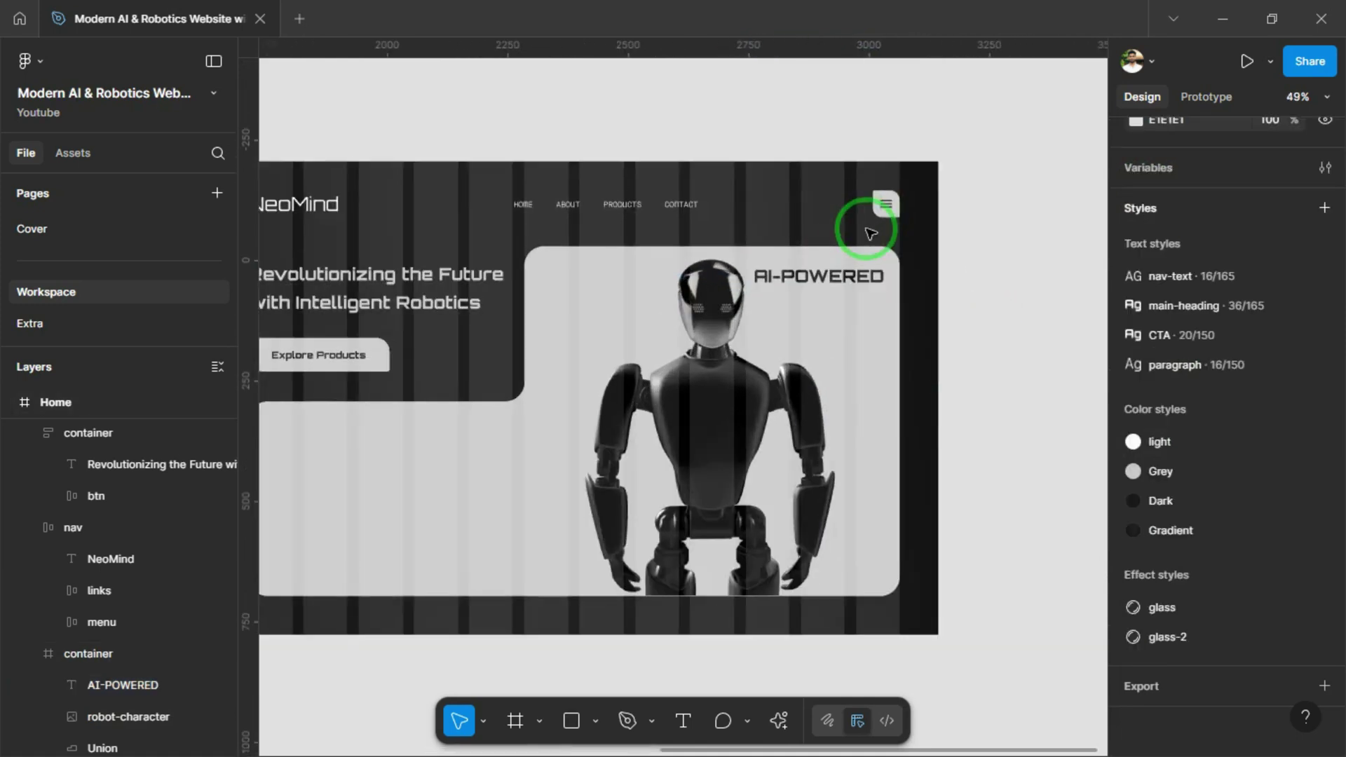
{"action": "scroll", "coordinate": [865, 255], "scroll_direction": "up", "scroll_amount": 2}
{"action": "scroll", "coordinate": [862, 259], "scroll_direction": "down", "scroll_amount": 3}
{"action": "key", "text": "shift+g"}
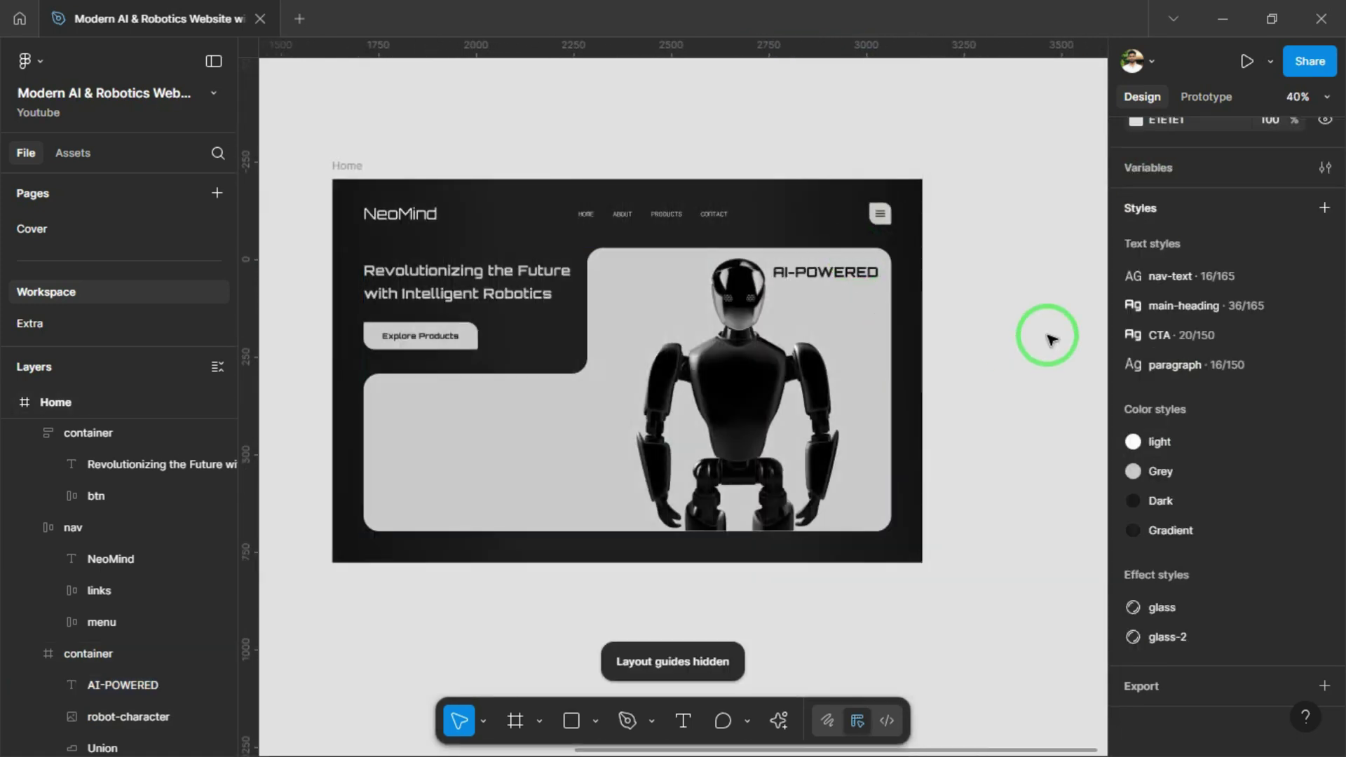
{"action": "scroll", "coordinate": [1021, 303], "scroll_direction": "up", "scroll_amount": 5}
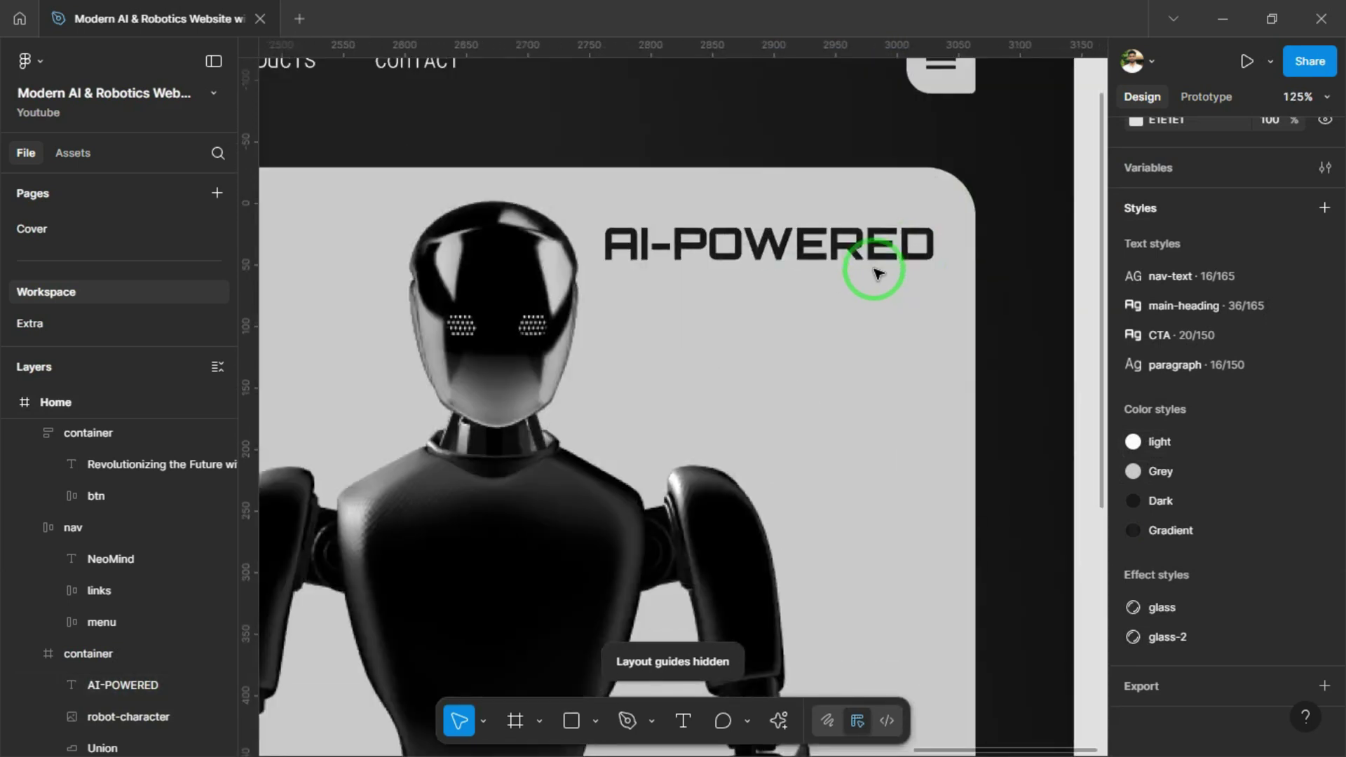
{"action": "scroll", "coordinate": [876, 272], "scroll_direction": "down", "scroll_amount": 6}
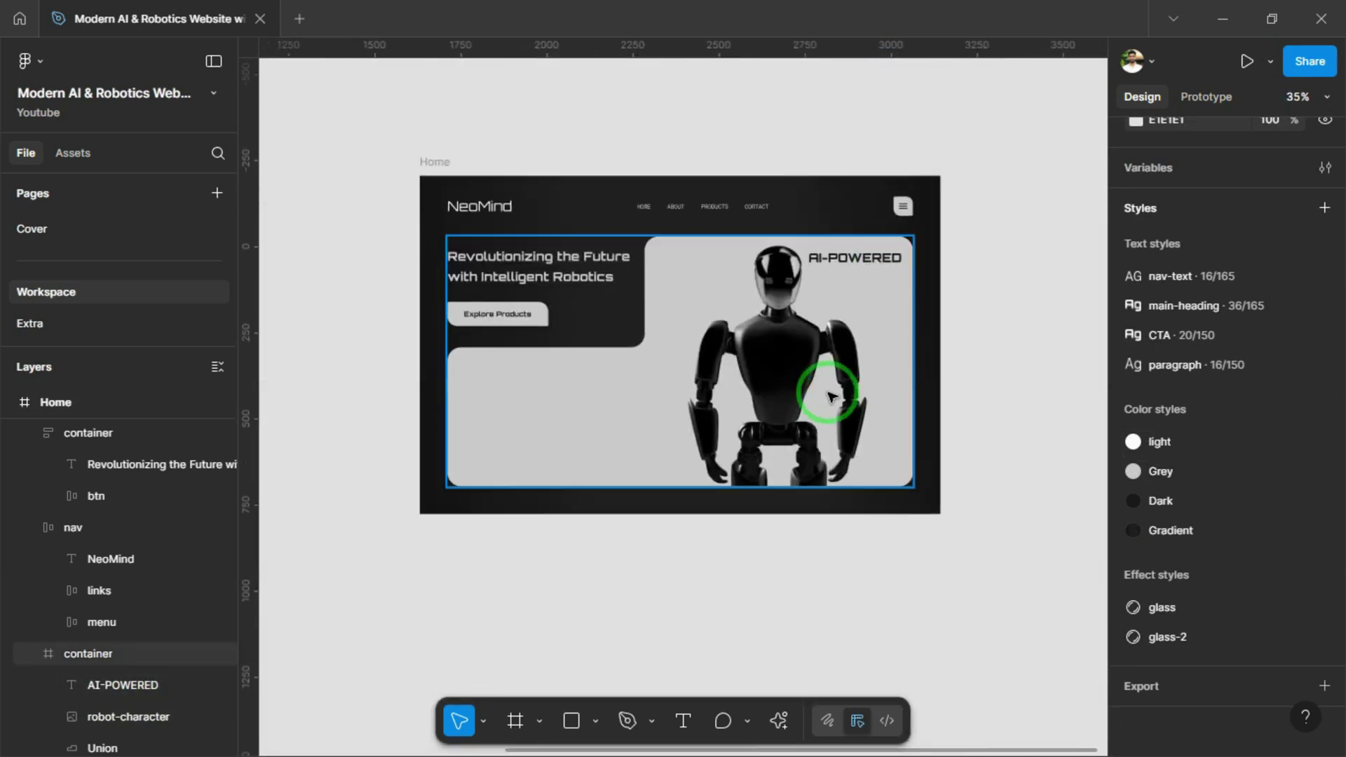
Draw a star beside the robot's head and fill it with the Dark colour style
{"action": "left_click", "coordinate": [596, 720]}
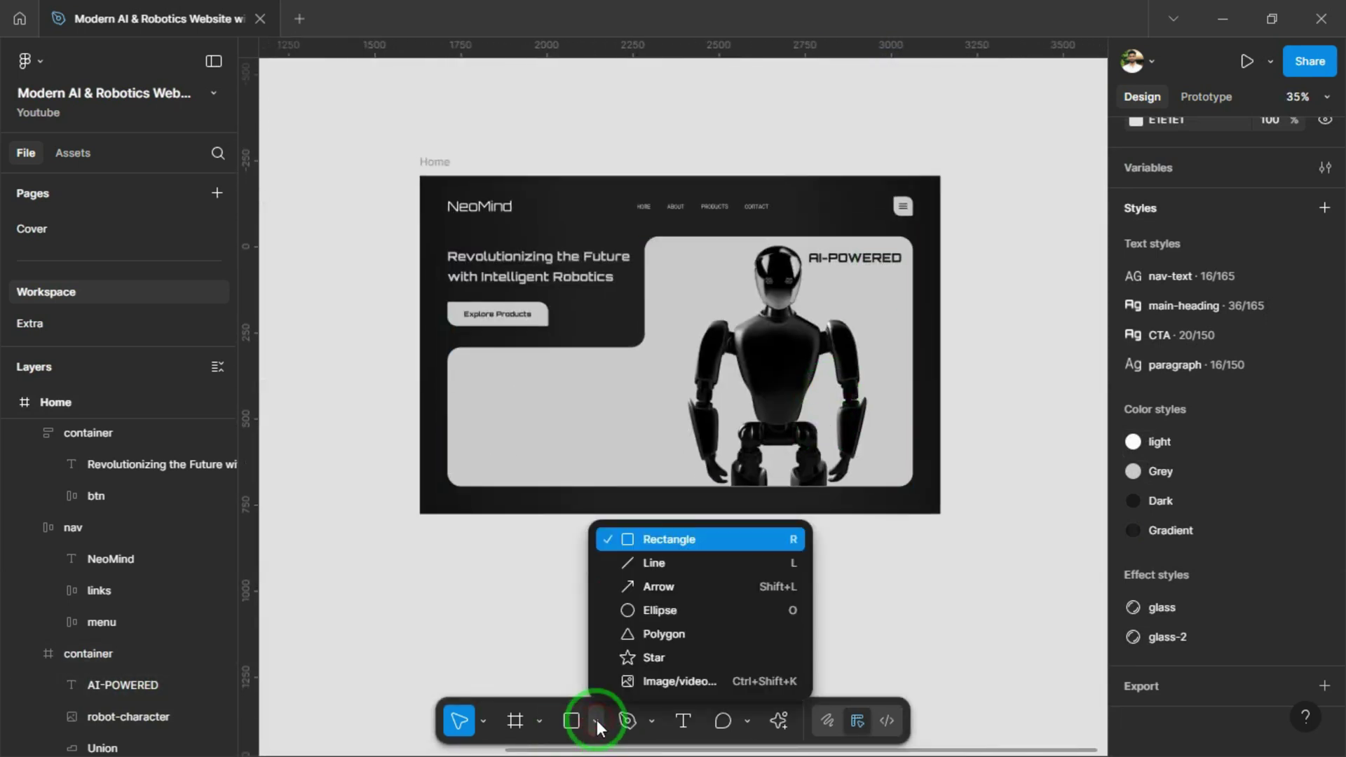
{"action": "left_click", "coordinate": [646, 650]}
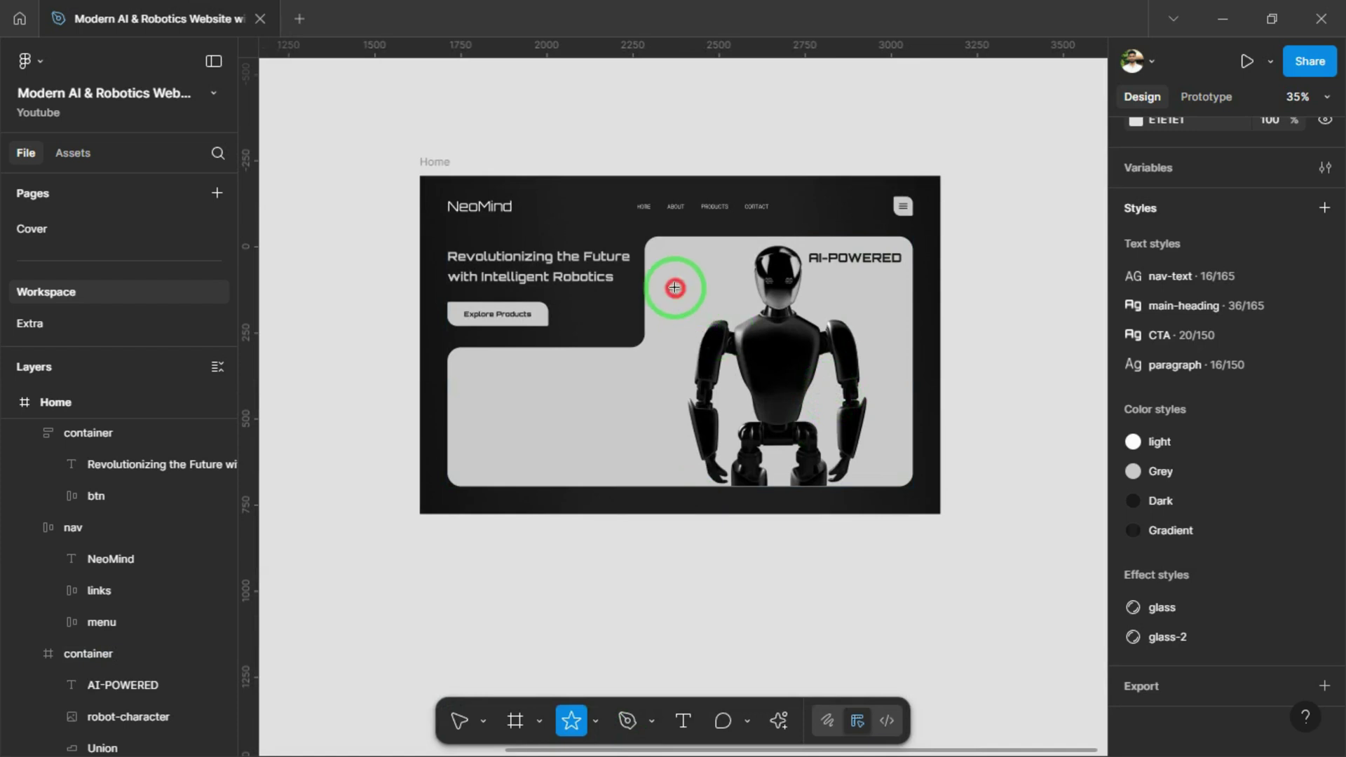
{"action": "left_click_drag", "start_coordinate": [675, 287], "coordinate": [695, 306]}
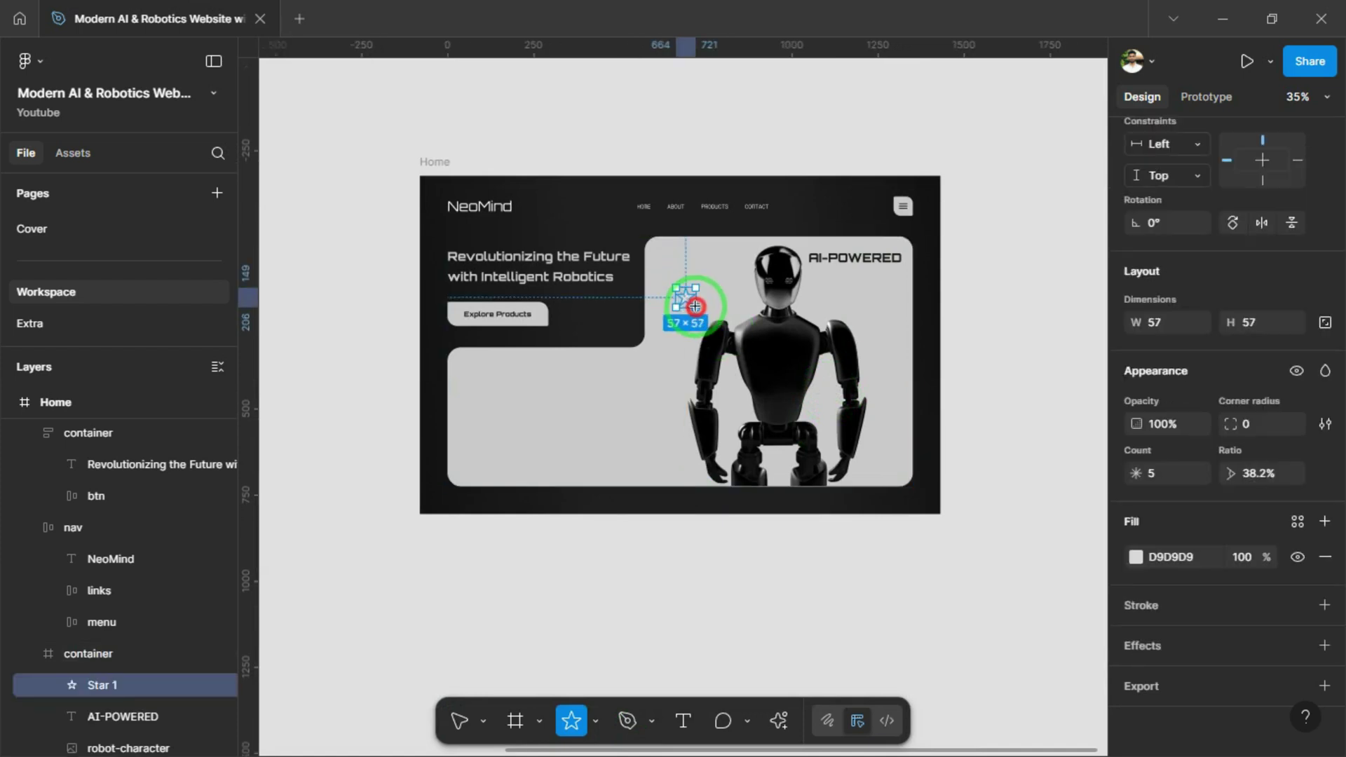
{"action": "scroll", "coordinate": [673, 412], "scroll_direction": "up", "scroll_amount": 3}
{"action": "scroll", "coordinate": [709, 330], "scroll_direction": "down", "scroll_amount": 2}
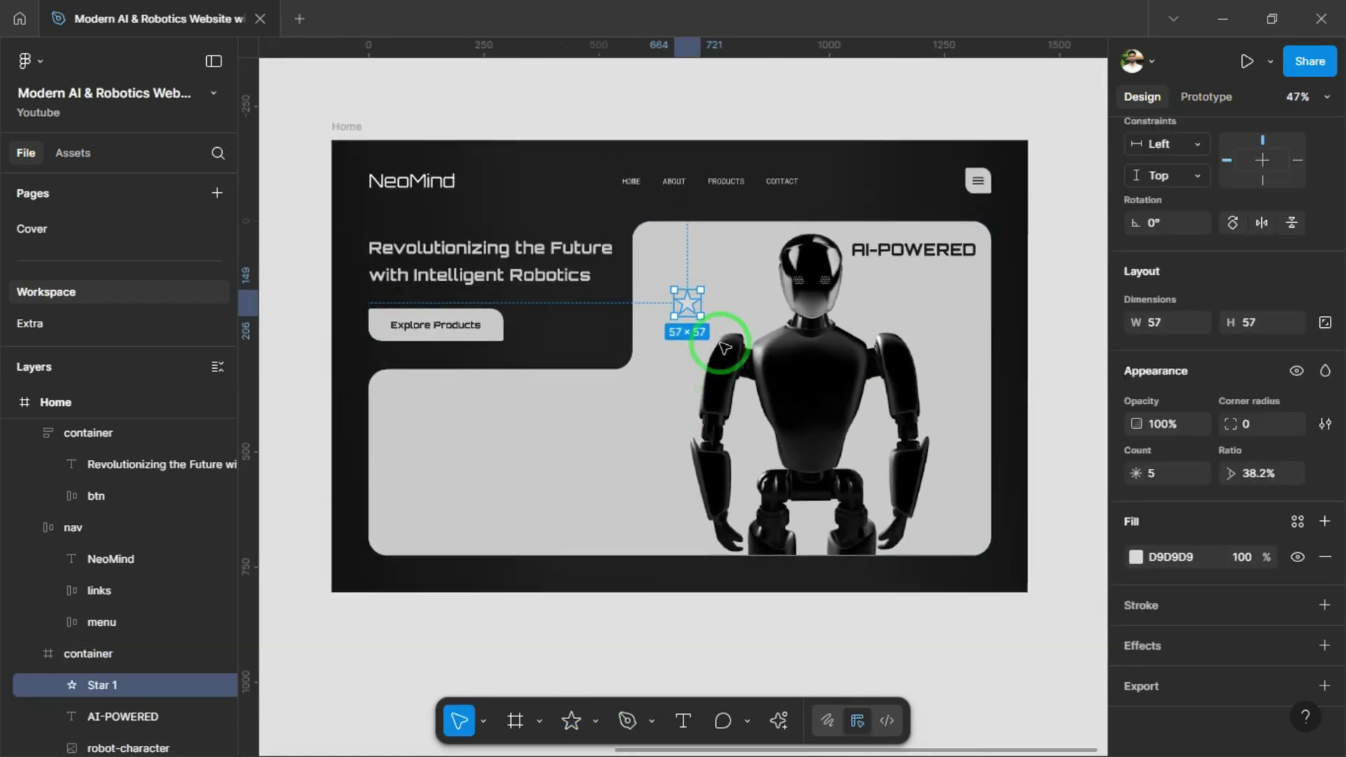
{"action": "left_click", "coordinate": [1297, 522]}
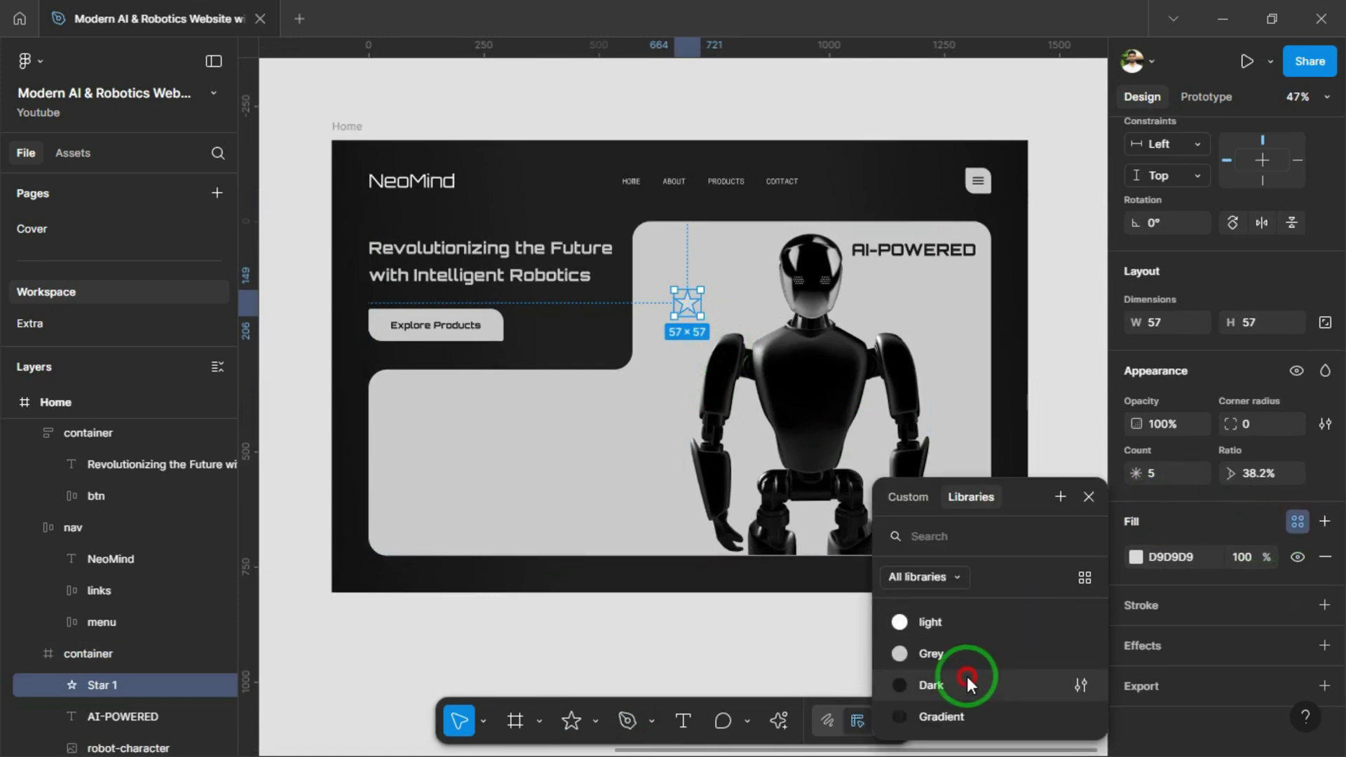
{"action": "left_click", "coordinate": [967, 681]}
Reduce the star to four points and size it 40×40
{"action": "scroll", "coordinate": [686, 277], "scroll_direction": "up", "scroll_amount": 5}
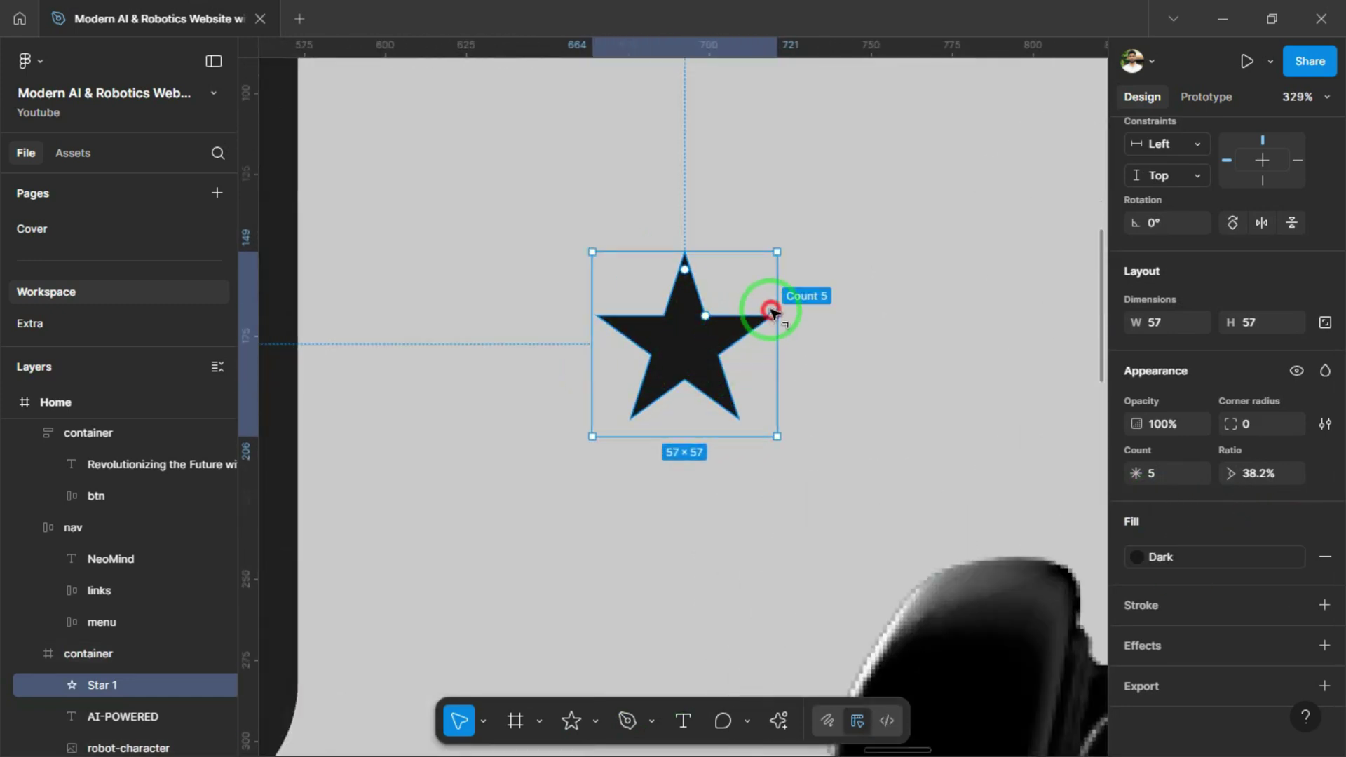
{"action": "left_click_drag", "start_coordinate": [775, 327], "coordinate": [655, 313]}
{"action": "scroll", "coordinate": [656, 319], "scroll_direction": "down", "scroll_amount": 5}
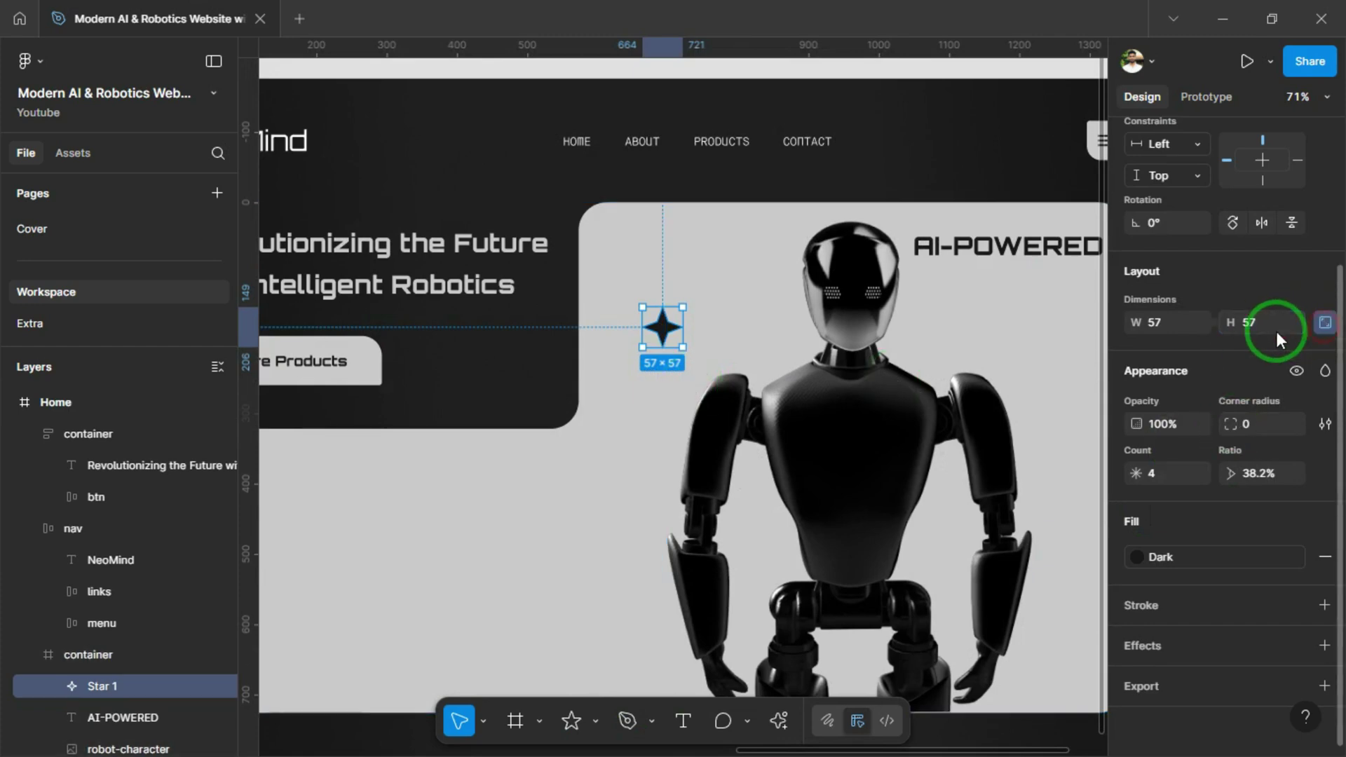
{"action": "type", "text": "0"}
{"action": "key", "text": "Return"}
{"action": "scroll", "coordinate": [622, 329], "scroll_direction": "down", "scroll_amount": 2}
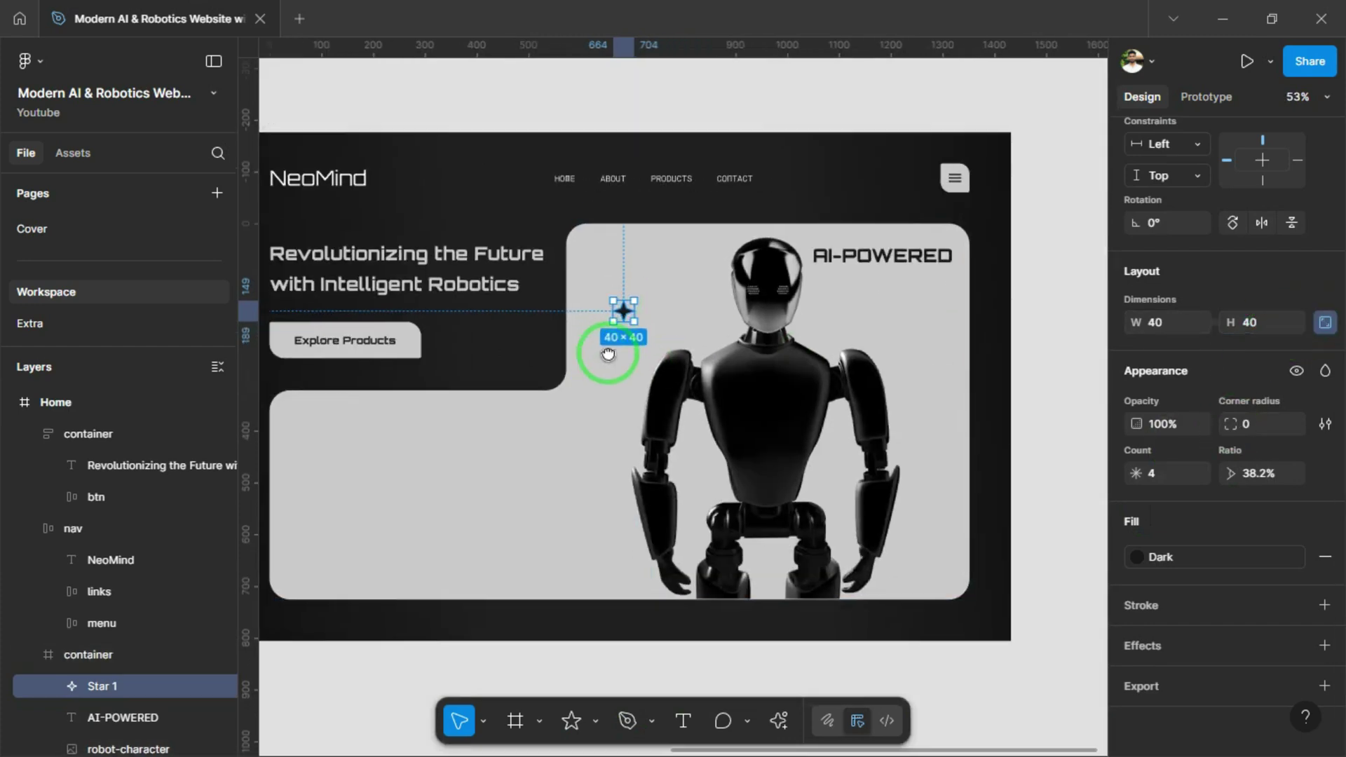
Place copies of the star around the robot for four stars in total
{"action": "left_click_drag", "start_coordinate": [617, 319], "coordinate": [940, 335]}
{"action": "scroll", "coordinate": [785, 322], "scroll_direction": "down", "scroll_amount": 1}
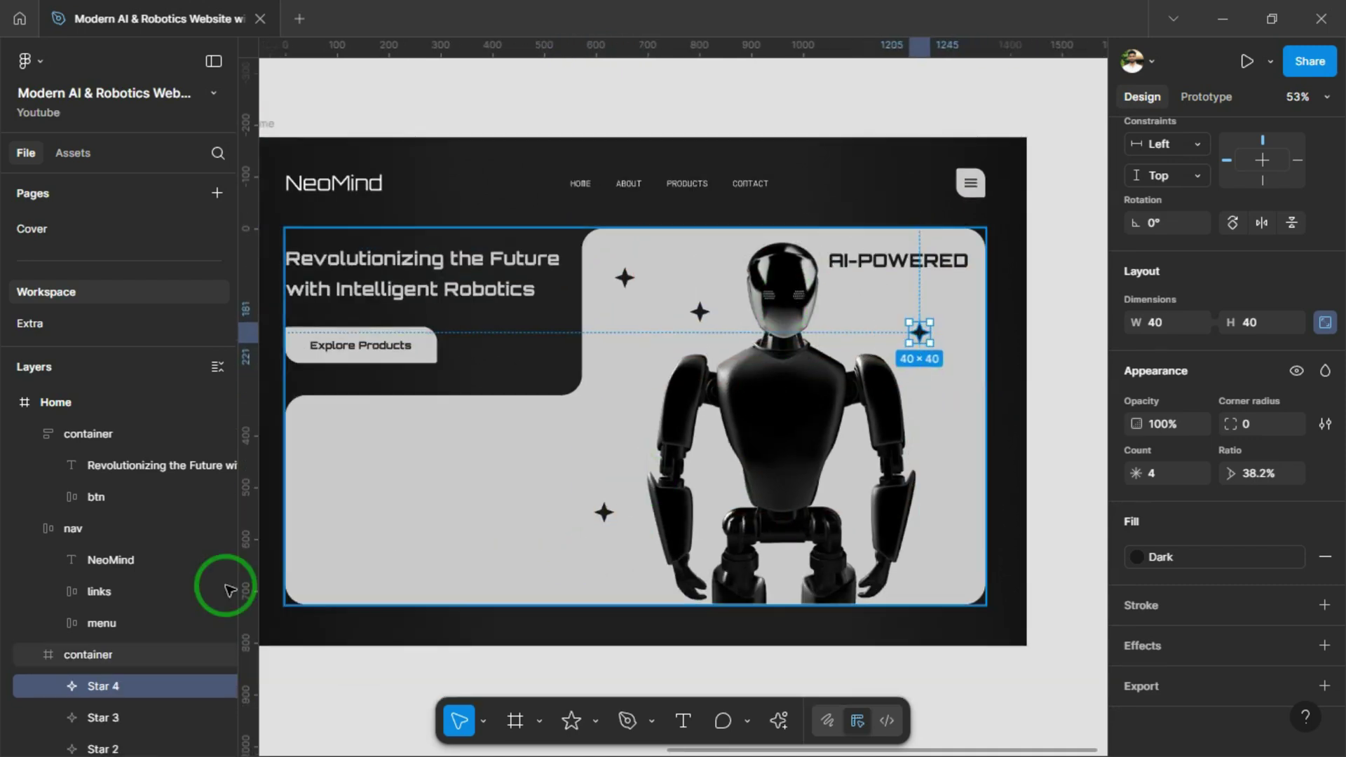
{"action": "left_click", "coordinate": [102, 654]}
{"action": "scroll", "coordinate": [121, 631], "scroll_direction": "down", "scroll_amount": 3}
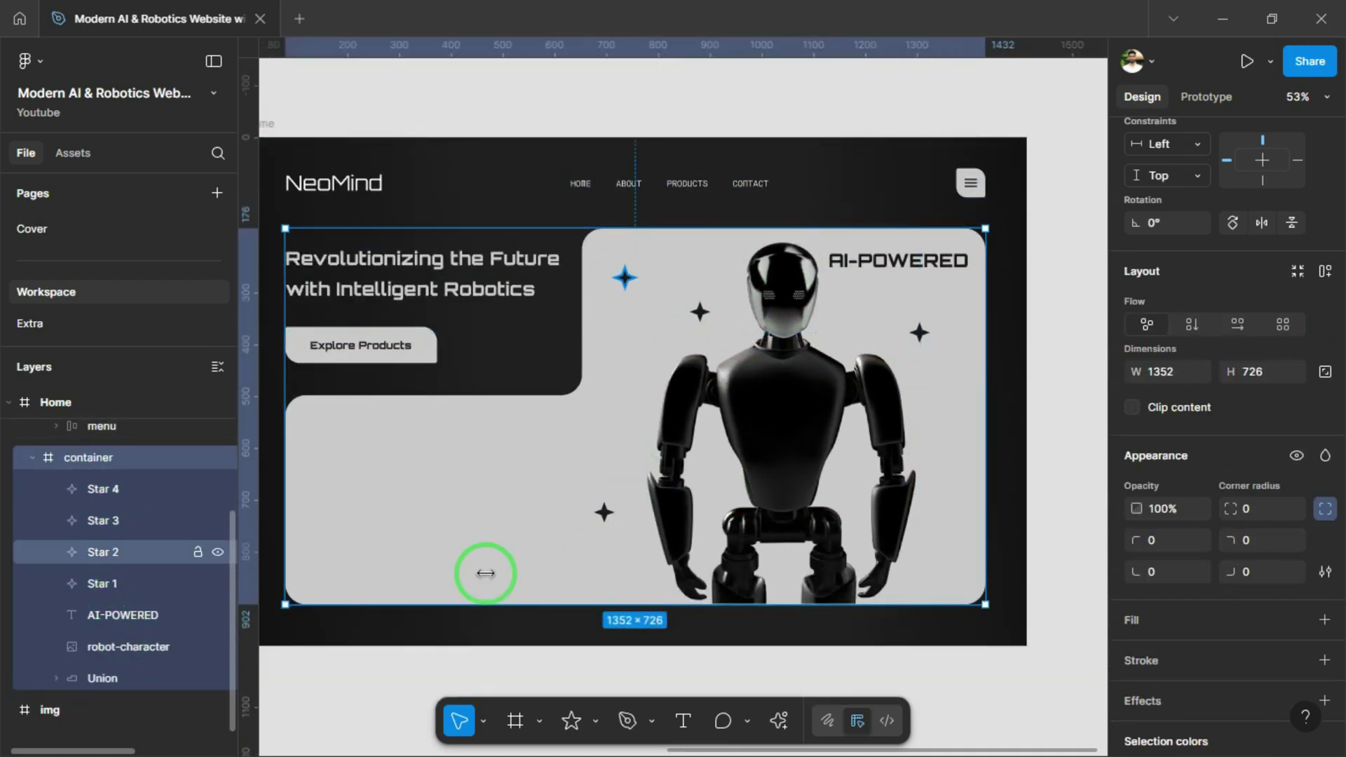
{"action": "scroll", "coordinate": [918, 343], "scroll_direction": "down", "scroll_amount": 3}
{"action": "left_click", "coordinate": [1042, 369]}
{"action": "scroll", "coordinate": [760, 471], "scroll_direction": "down", "scroll_amount": 1}
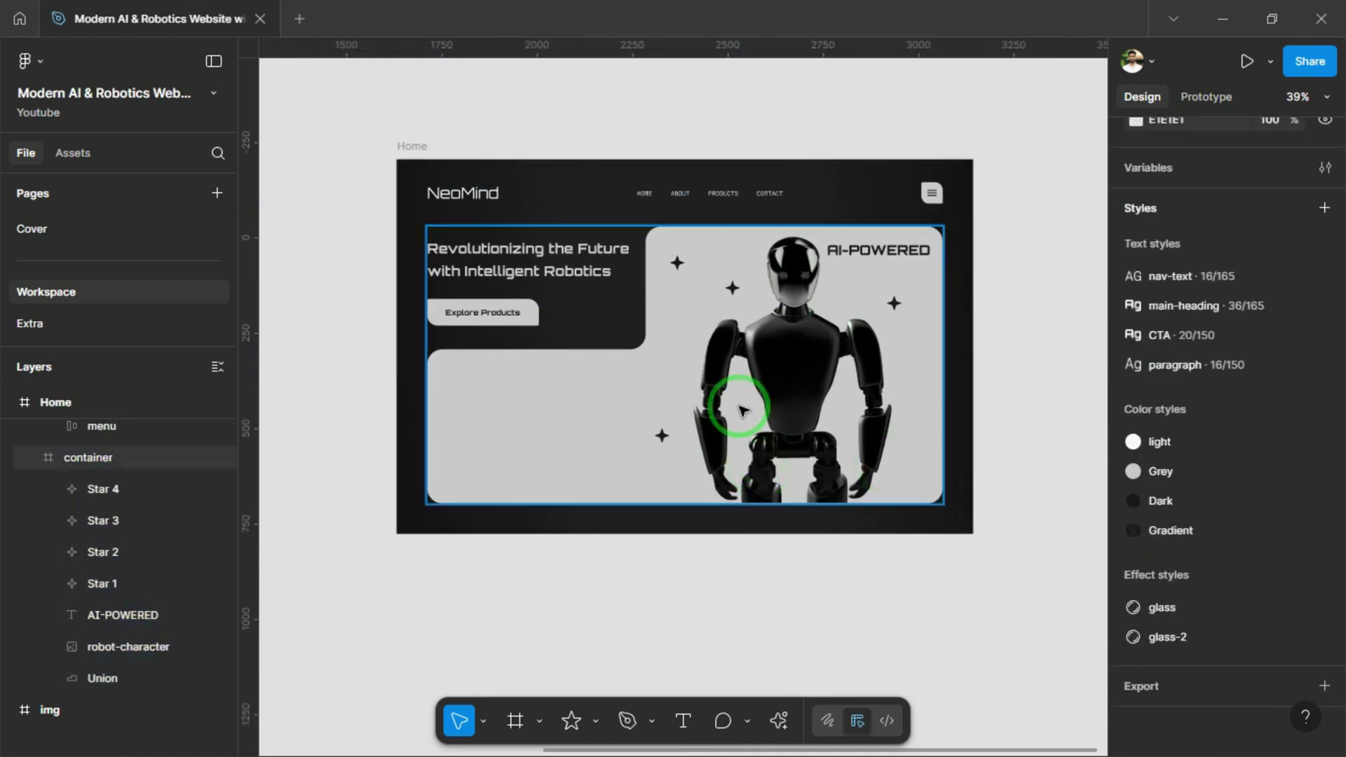
{"action": "scroll", "coordinate": [742, 399], "scroll_direction": "down", "scroll_amount": 2}
Move the robot photo frame into the hero container and nudge the lower star right
{"action": "scroll", "coordinate": [925, 360], "scroll_direction": "down", "scroll_amount": 4}
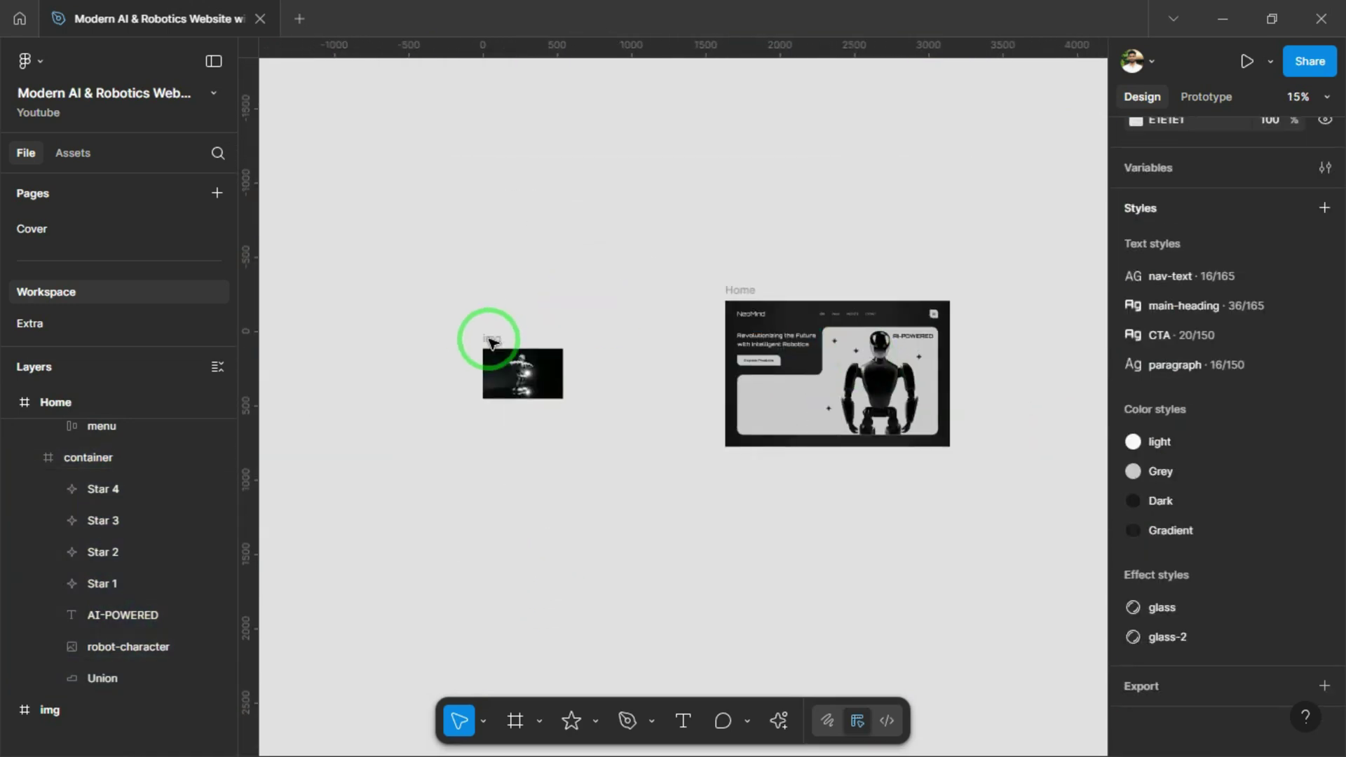
{"action": "left_click_drag", "start_coordinate": [487, 350], "coordinate": [691, 411]}
{"action": "scroll", "coordinate": [767, 396], "scroll_direction": "up", "scroll_amount": 5}
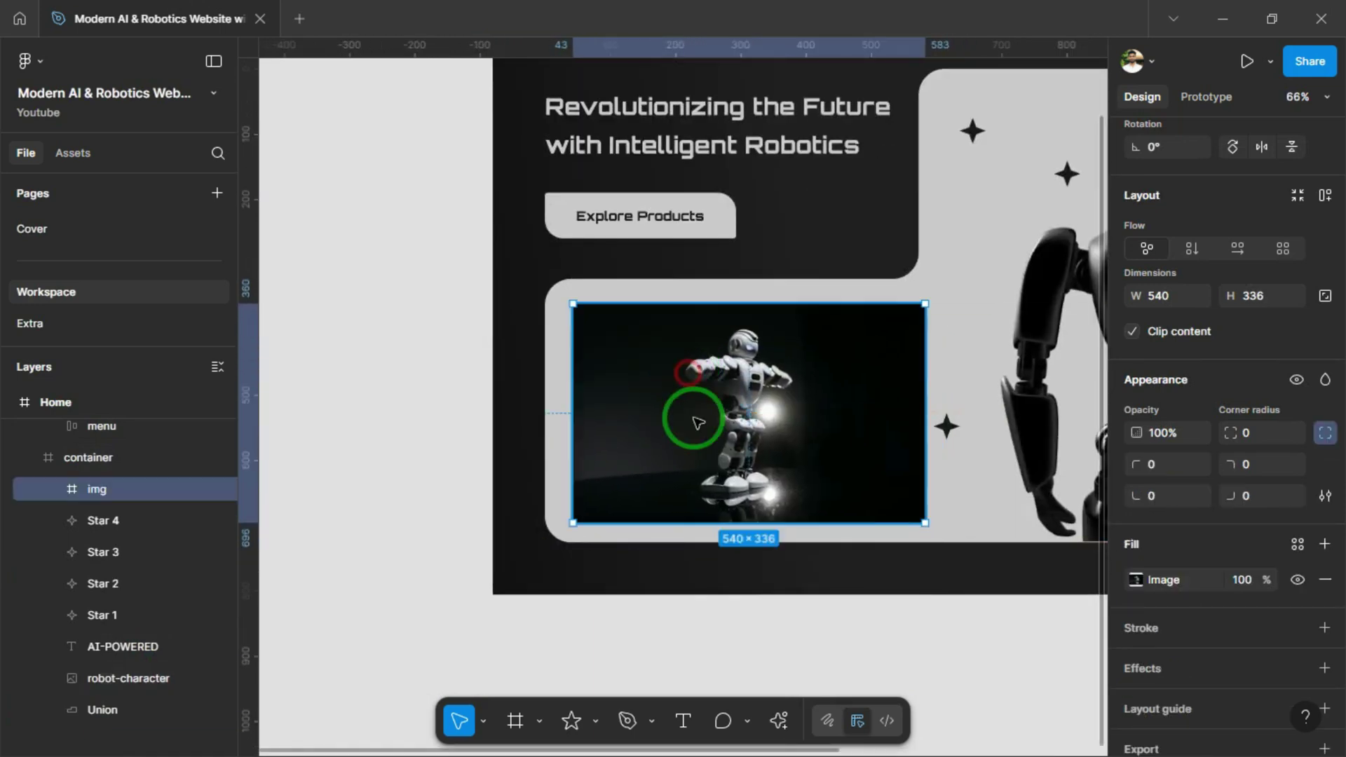
{"action": "scroll", "coordinate": [691, 411], "scroll_direction": "right", "scroll_amount": 2}
{"action": "left_click_drag", "start_coordinate": [896, 422], "coordinate": [922, 424]}
{"action": "scroll", "coordinate": [529, 387], "scroll_direction": "down", "scroll_amount": 3}
{"action": "scroll", "coordinate": [528, 491], "scroll_direction": "up", "scroll_amount": 2}
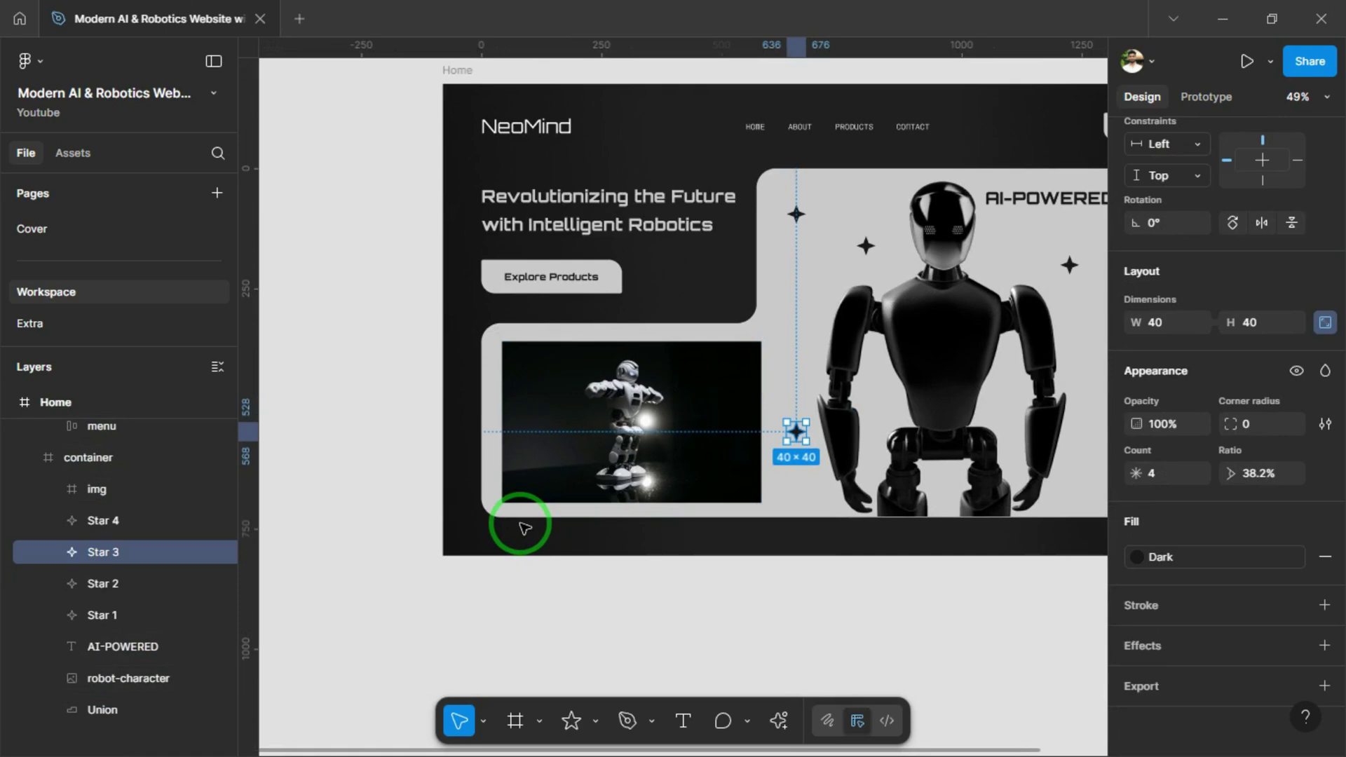
Nudge the 540×336 img frame left so it starts at X 40
{"action": "left_click", "coordinate": [517, 467]}
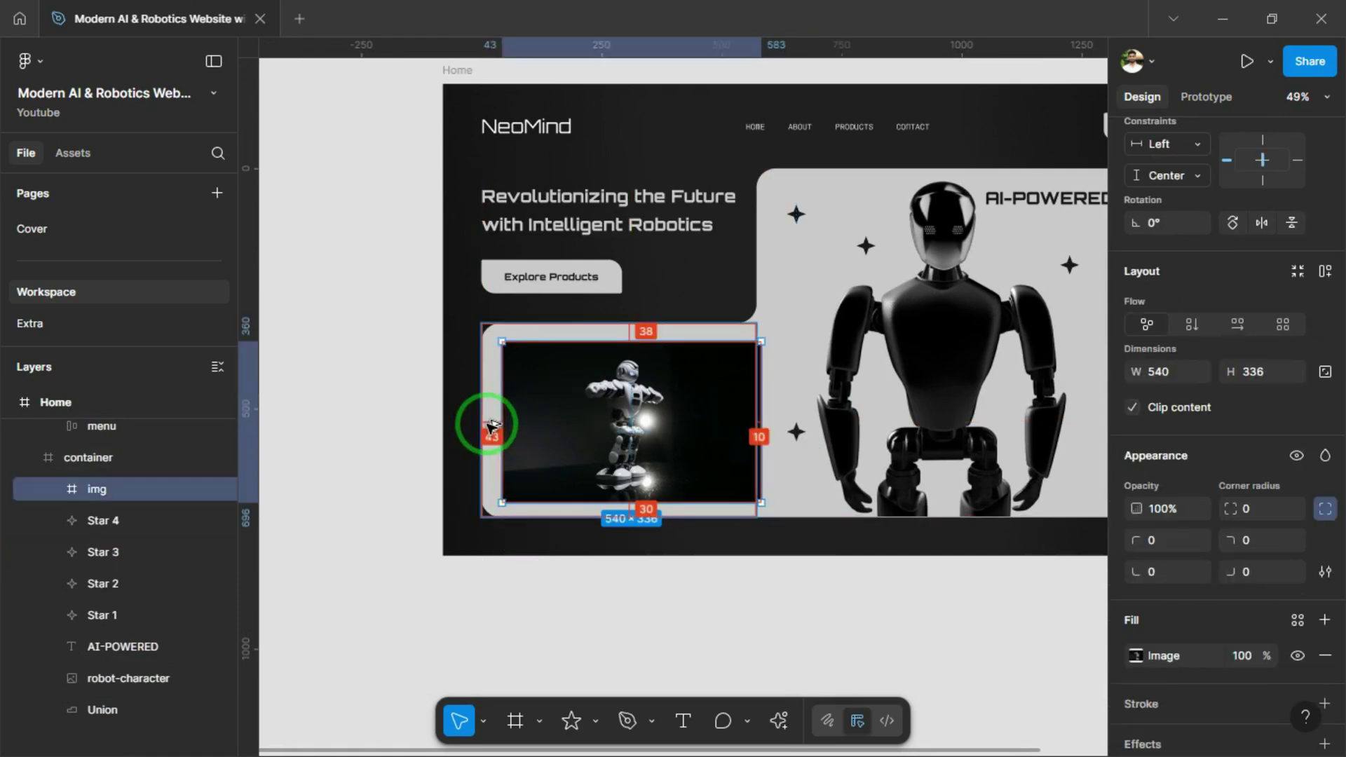
{"action": "key", "text": "Left"}
{"action": "key", "text": "Left"}
{"action": "key", "text": "Left"}
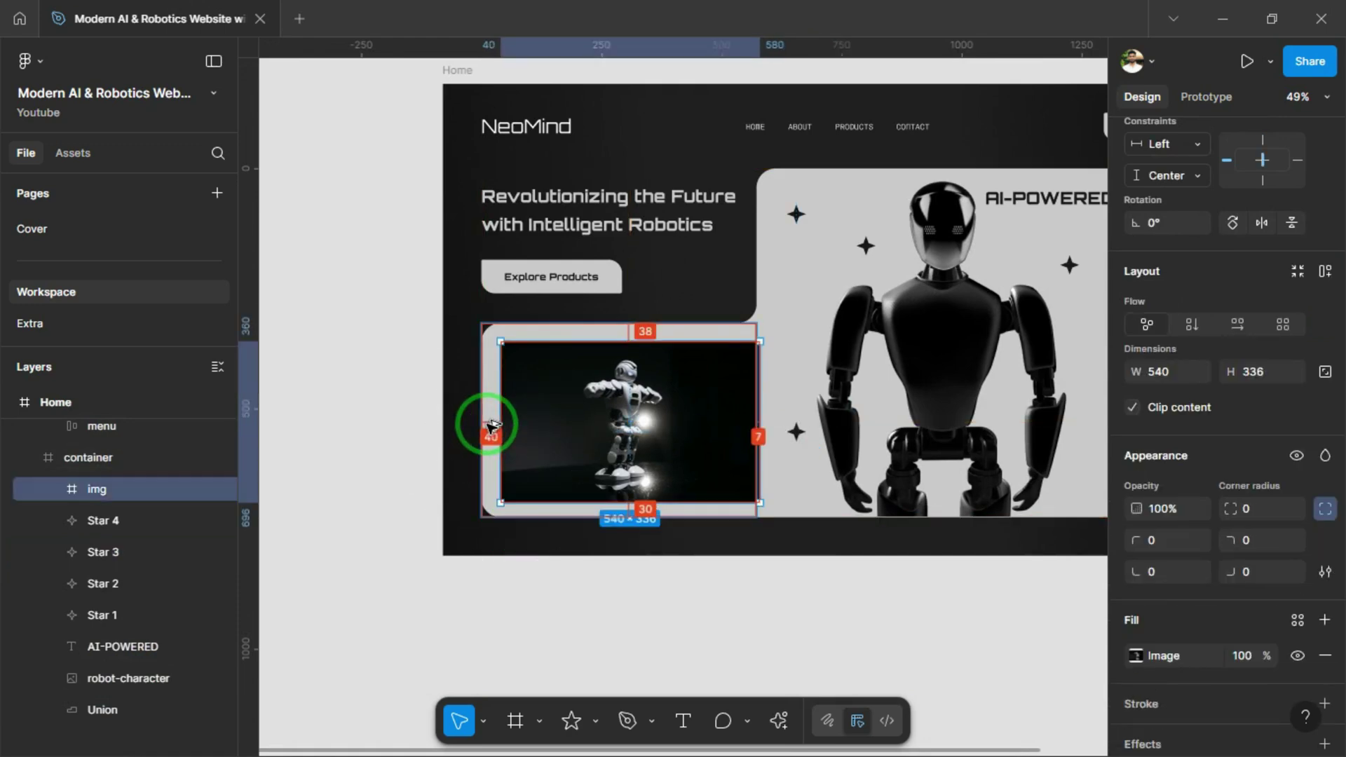
{"action": "left_click_drag", "start_coordinate": [760, 387], "coordinate": [760, 392]}
{"action": "scroll", "coordinate": [692, 444], "scroll_direction": "up", "scroll_amount": 3}
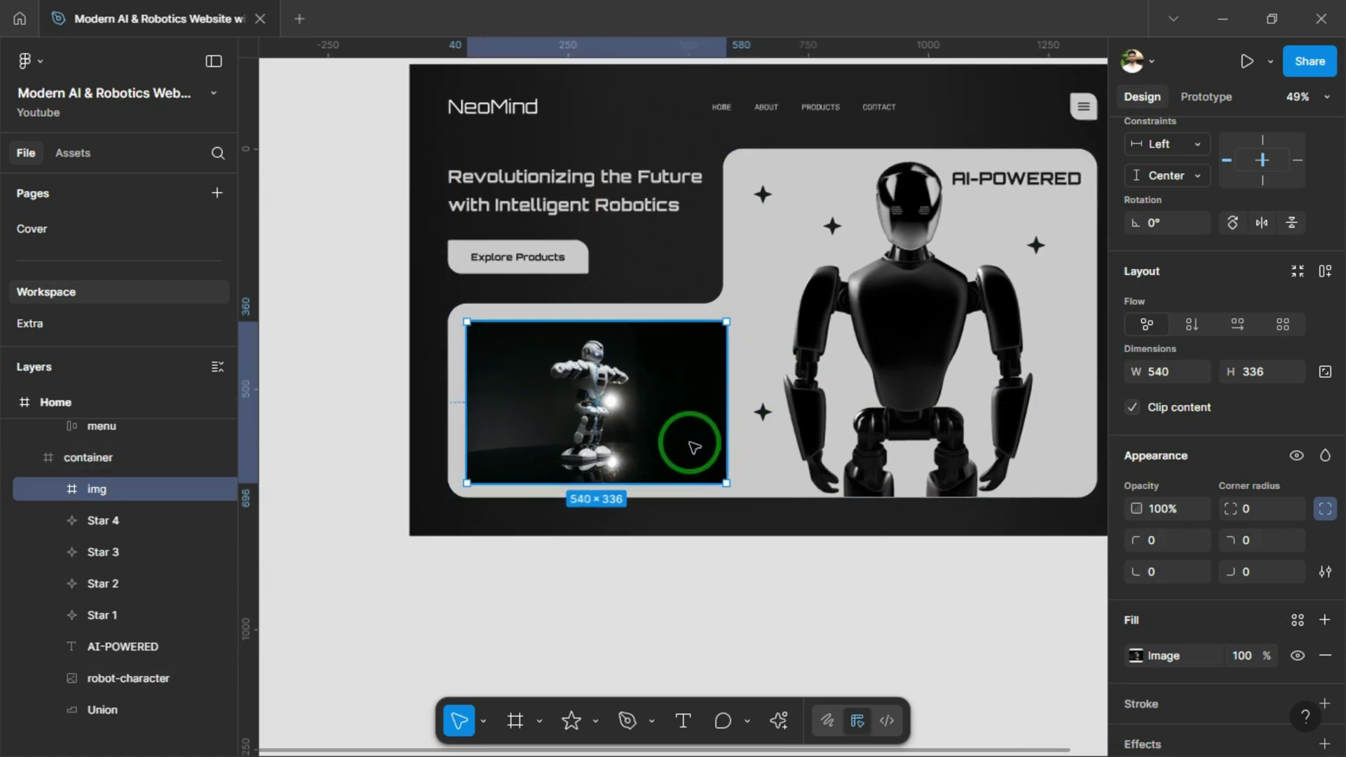
Paste the play icon, then give the photo frame auto layout and a 20 corner radius
{"action": "key", "text": "ctrl+v"}
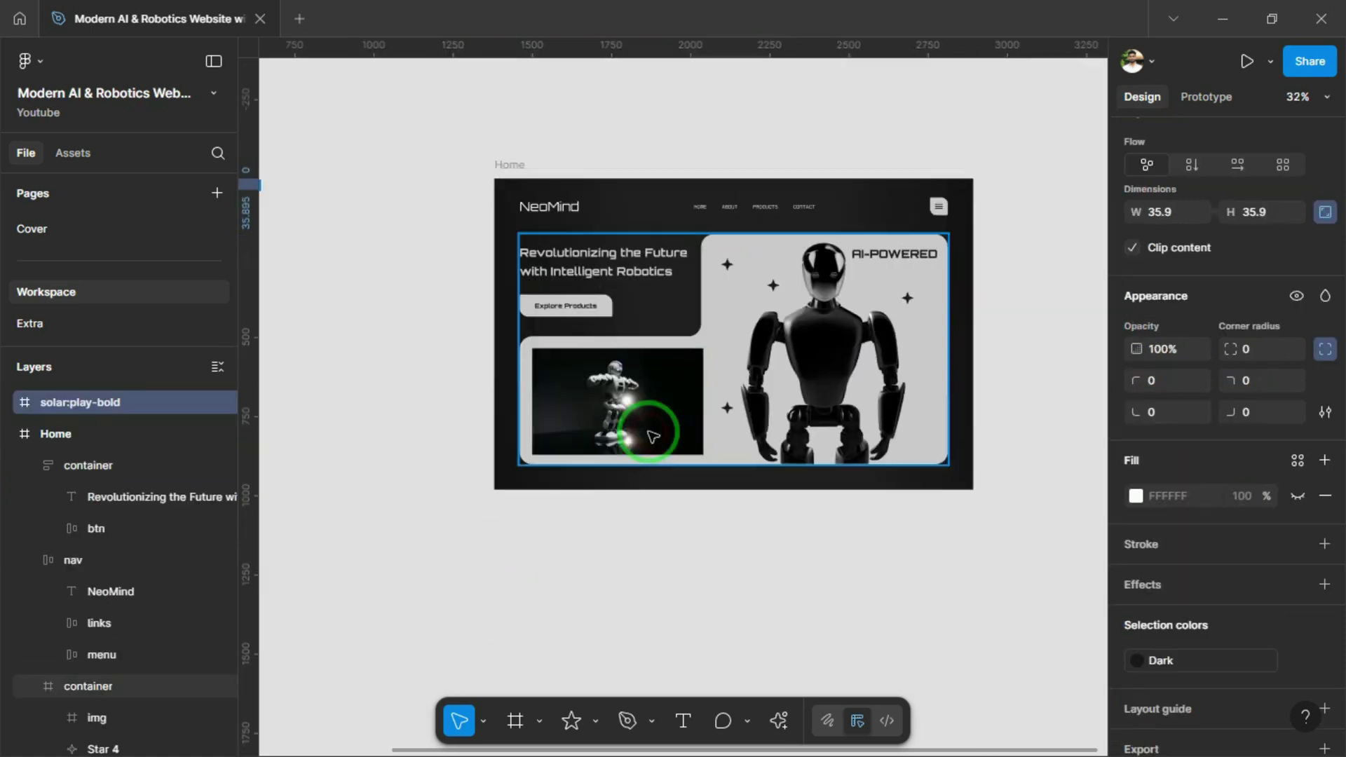
{"action": "scroll", "coordinate": [649, 436], "scroll_direction": "up", "scroll_amount": 5}
{"action": "left_click", "coordinate": [539, 421]}
{"action": "key", "text": "shift+a"}
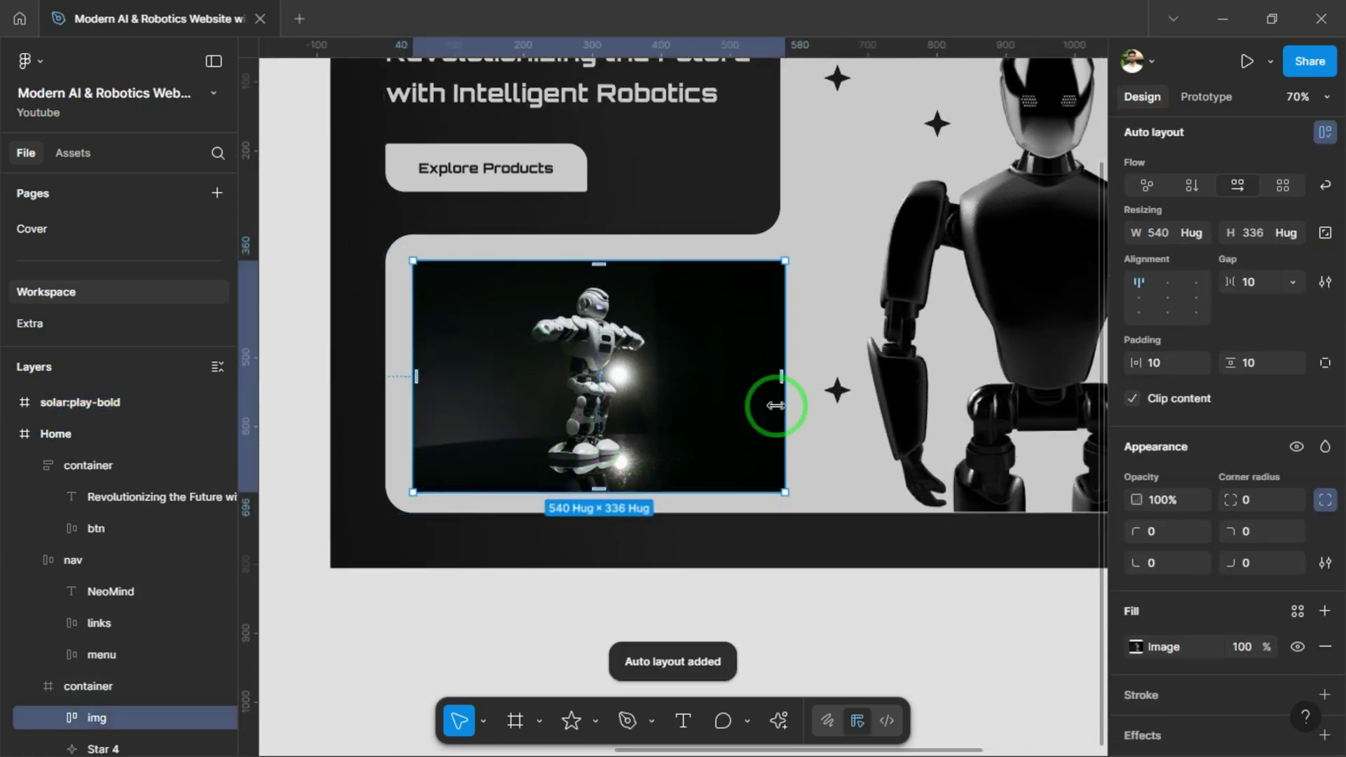
{"action": "type", "text": "20"}
{"action": "key", "text": "Return"}
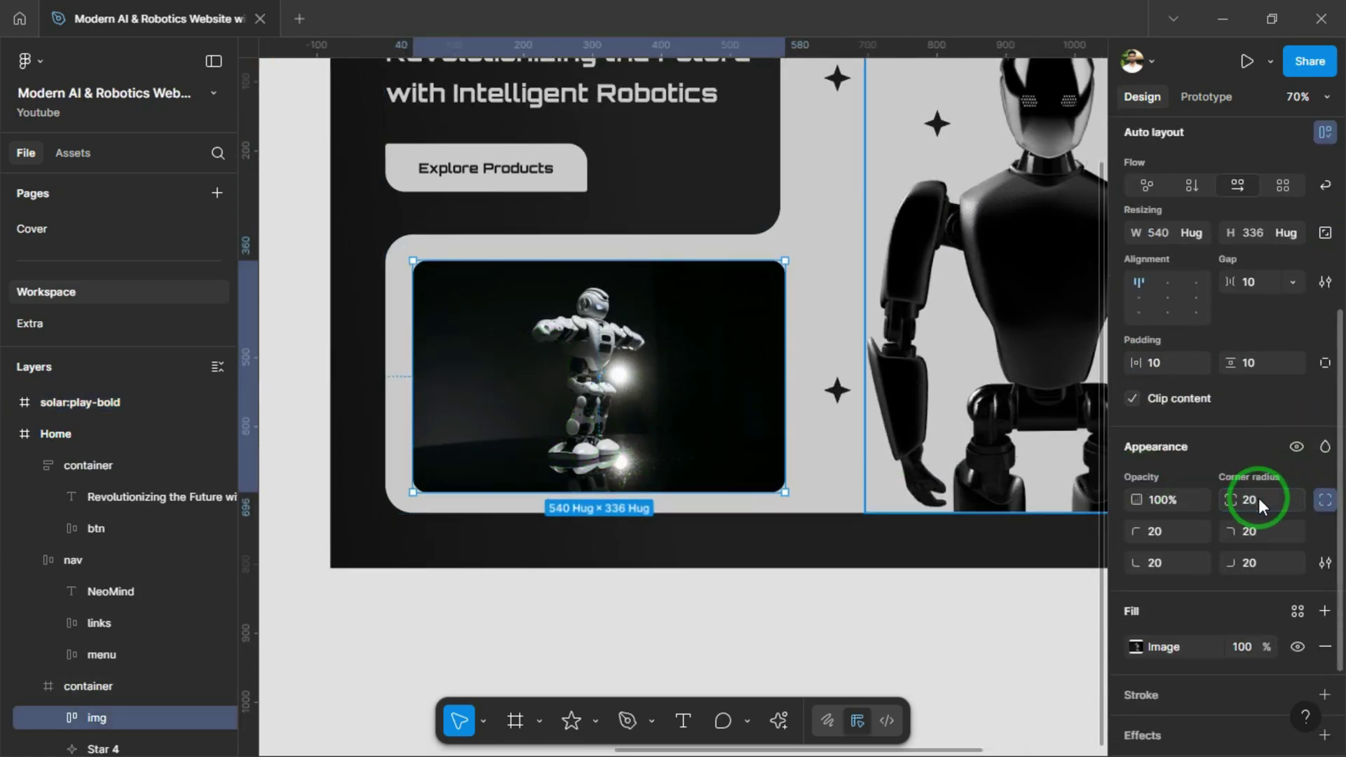
Set the photo frame's padding to 40 on both axes and hug its height
{"action": "left_click", "coordinate": [1259, 361]}
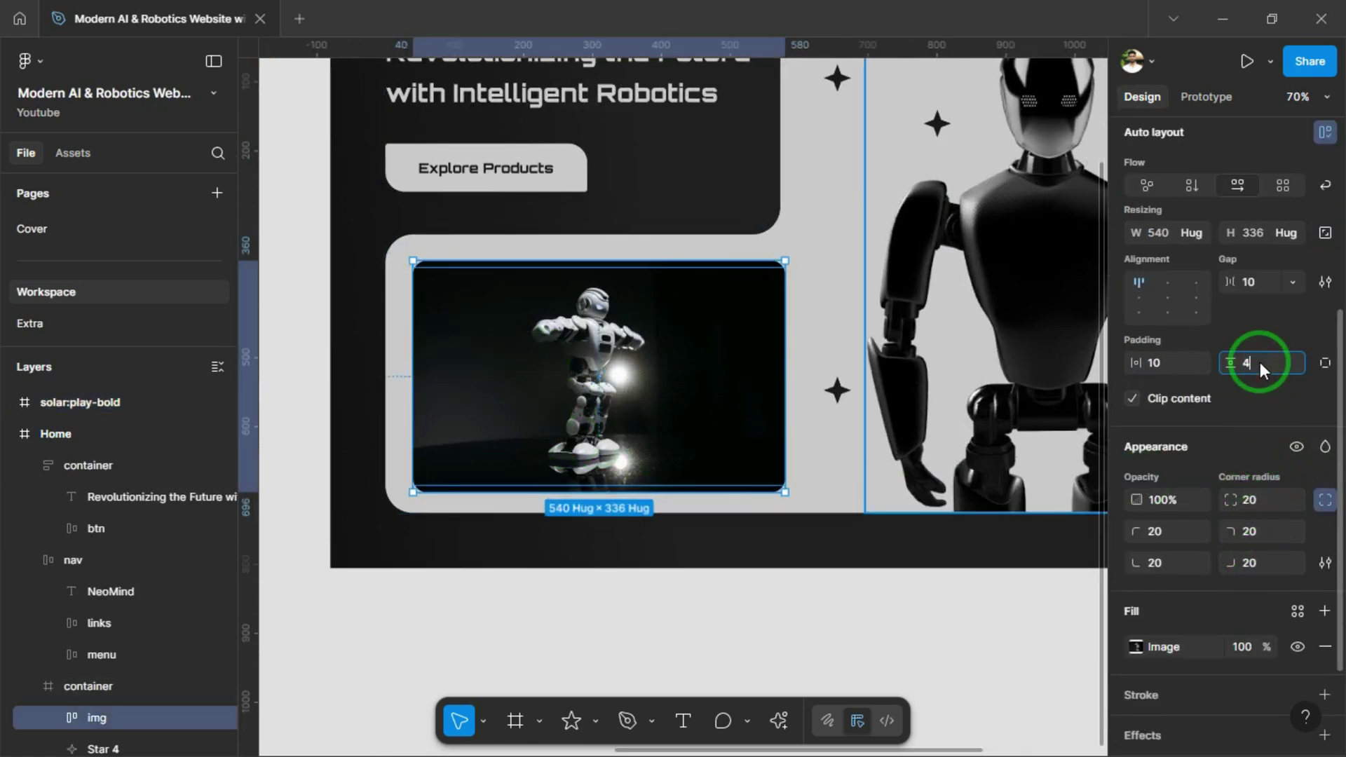
{"action": "type", "text": "40"}
{"action": "left_click", "coordinate": [1171, 362]}
{"action": "type", "text": "40"}
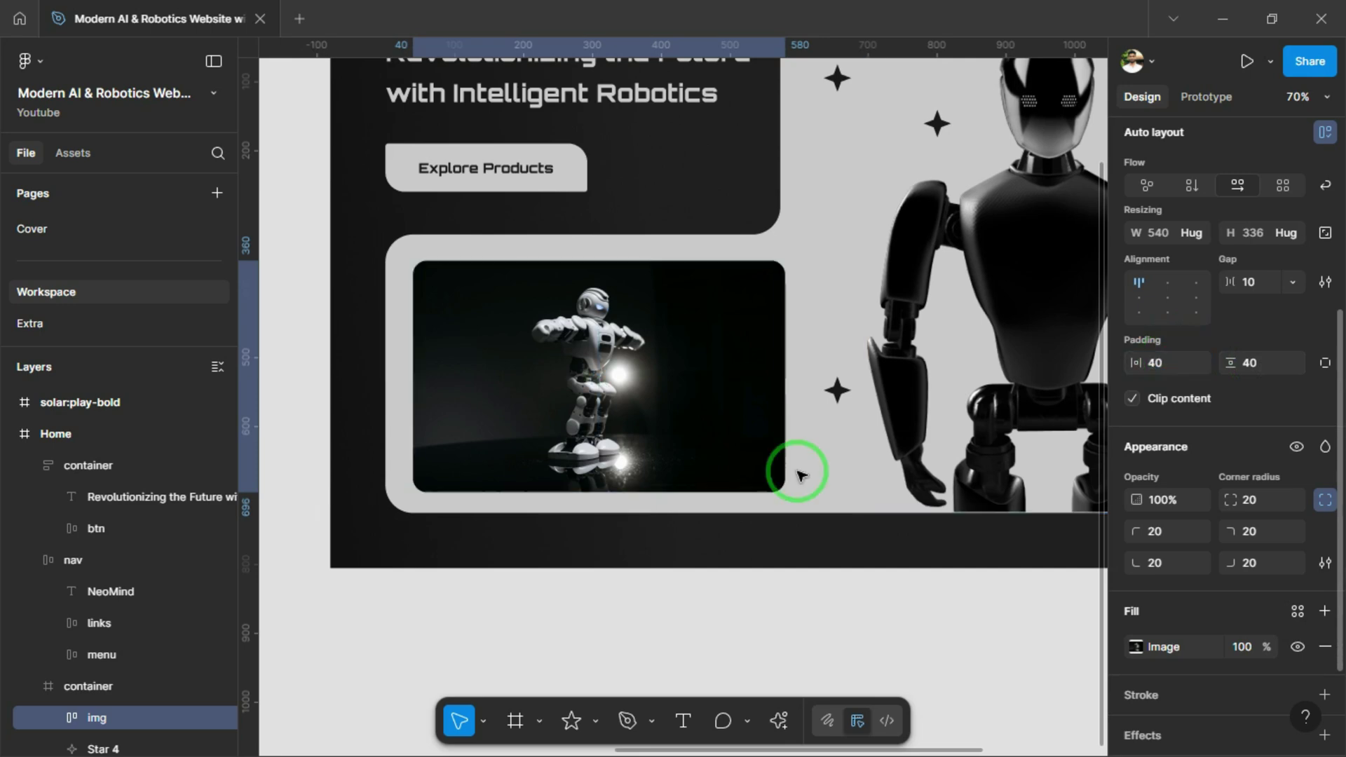
{"action": "scroll", "coordinate": [579, 354], "scroll_direction": "down", "scroll_amount": 3, "text": "ctrl"}
{"action": "left_click", "coordinate": [1294, 321]}
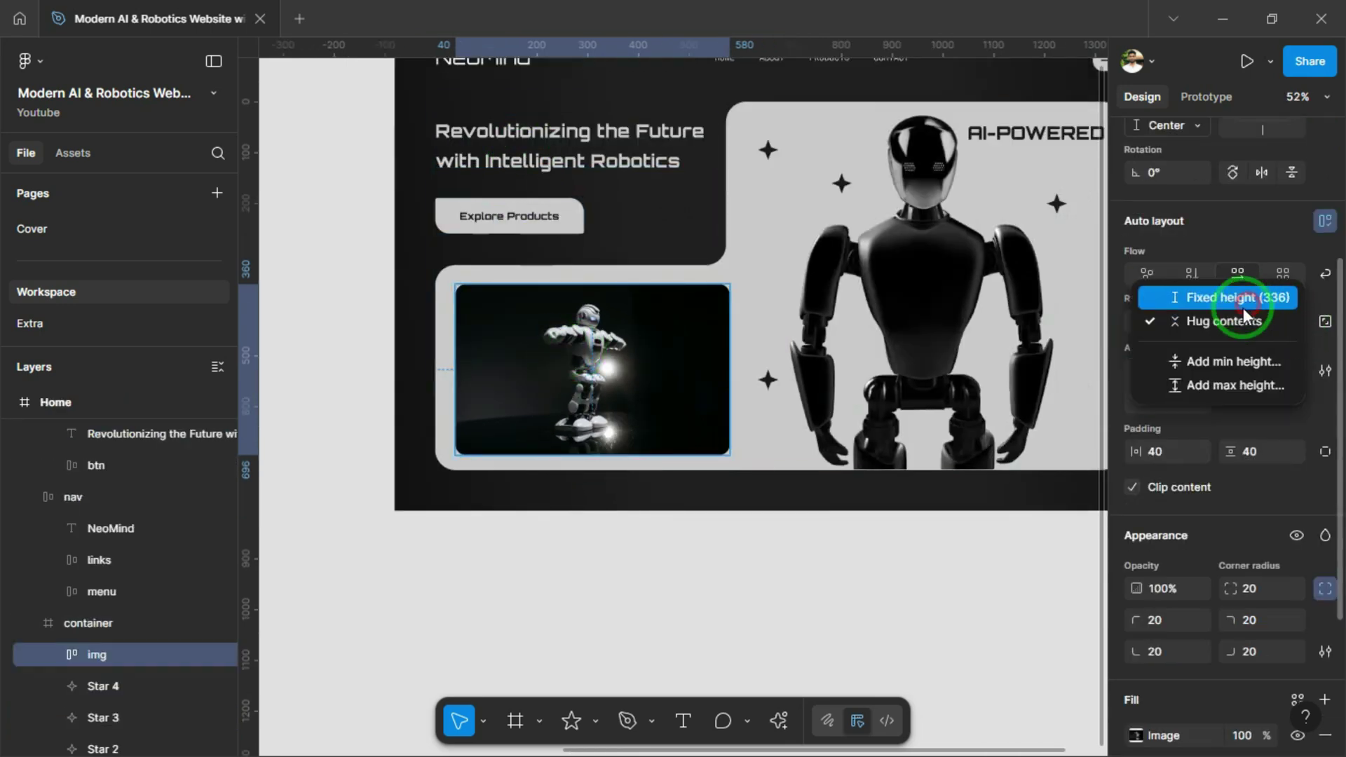
{"action": "left_click", "coordinate": [1205, 329]}
Move the heading text into the photo frame, aligned bottom left, in the paragraph style at auto width
{"action": "left_click", "coordinate": [446, 133]}
{"action": "left_click_drag", "start_coordinate": [544, 382], "coordinate": [631, 405]}
{"action": "left_click", "coordinate": [631, 410]}
{"action": "left_click", "coordinate": [1147, 399]}
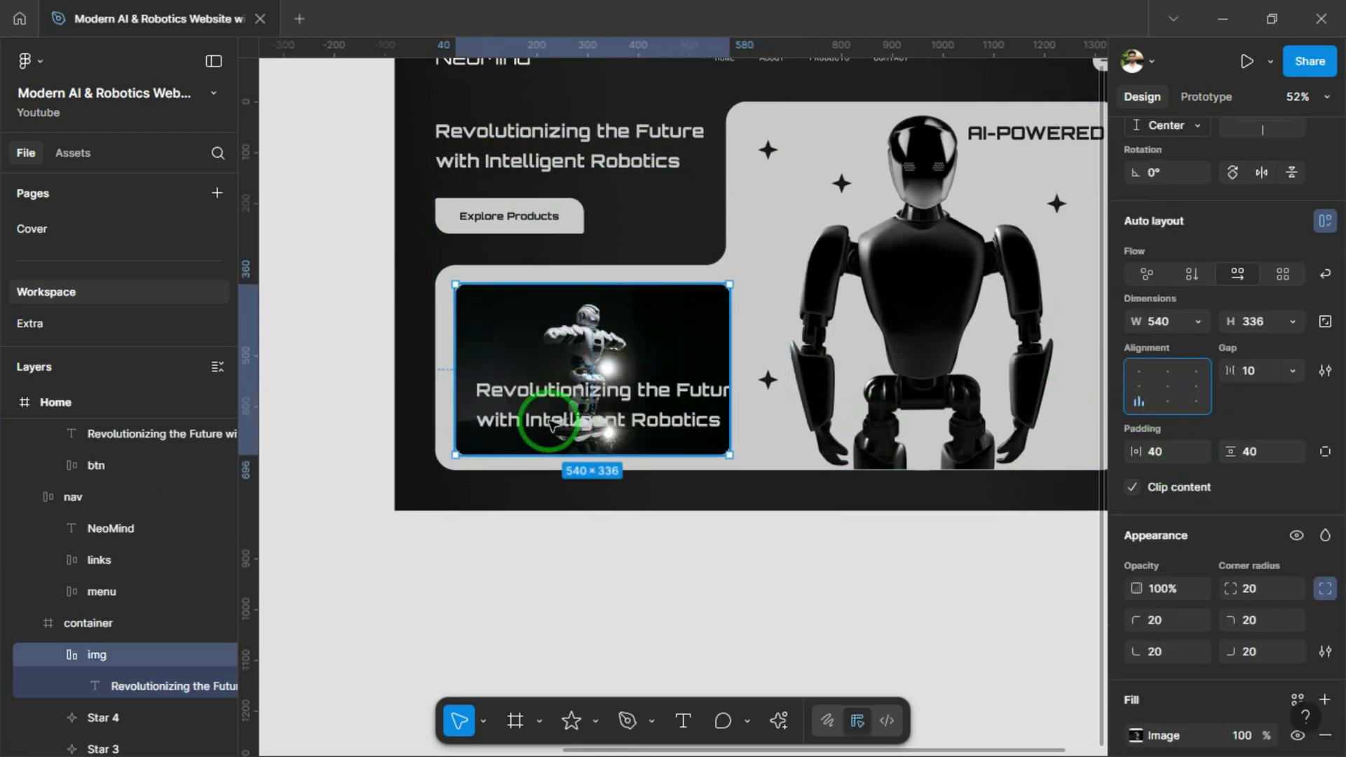
{"action": "key", "text": "Return"}
{"action": "left_click", "coordinate": [1223, 434]}
{"action": "left_click", "coordinate": [1006, 603]}
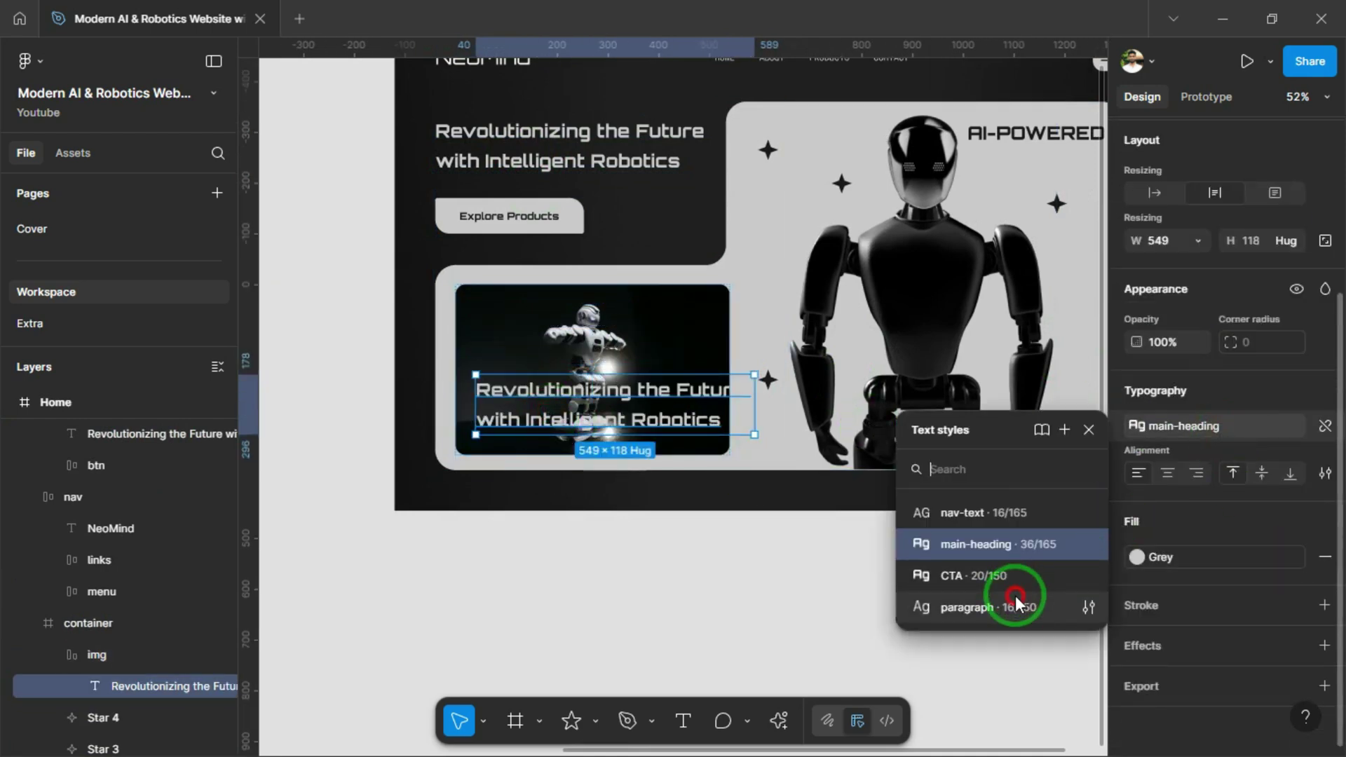
{"action": "left_click", "coordinate": [754, 431]}
{"action": "left_click", "coordinate": [1153, 195]}
Replace the caption with the 'Revolutionizing the Future…' text and narrow it to wrap
{"action": "scroll", "coordinate": [568, 396], "scroll_direction": "up", "scroll_amount": 2}
{"action": "scroll", "coordinate": [568, 396], "scroll_direction": "up", "scroll_amount": 2}
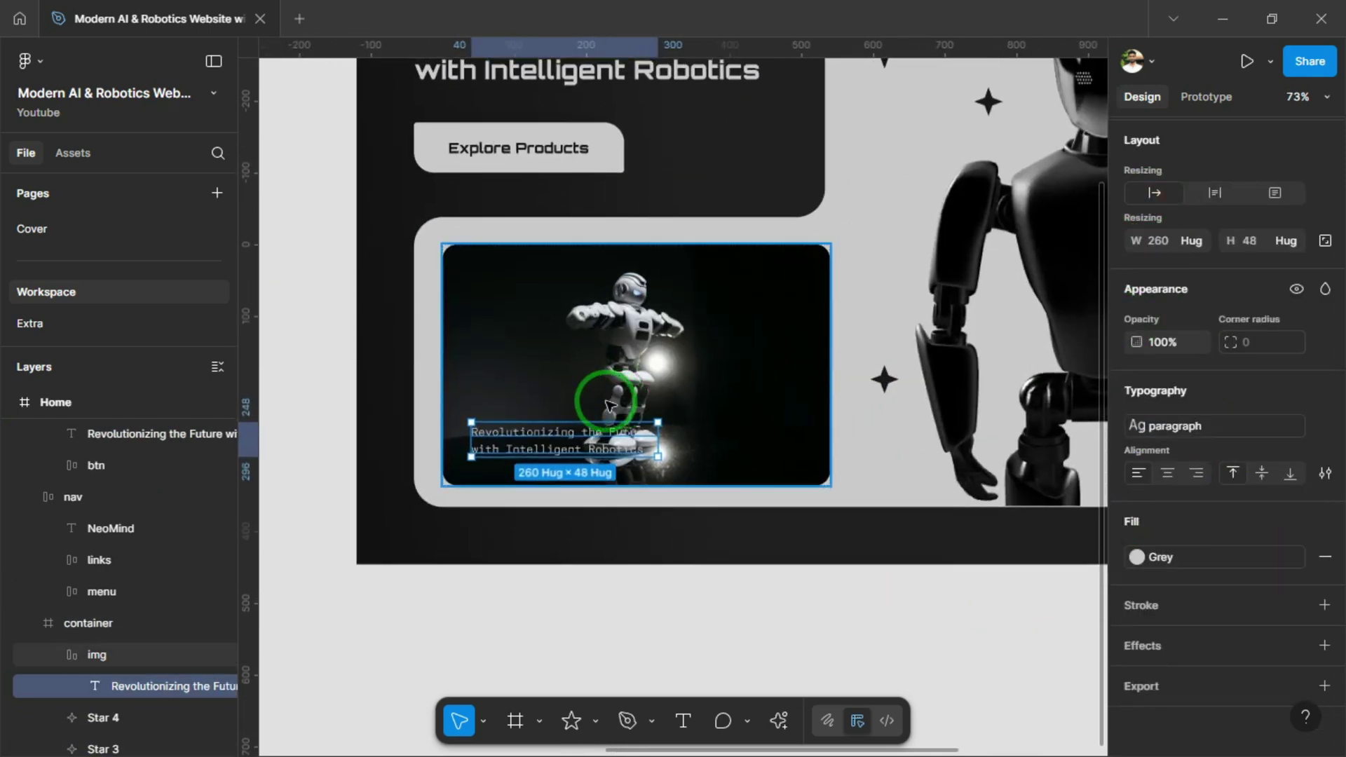
{"action": "scroll", "coordinate": [607, 405], "scroll_direction": "up", "scroll_amount": 3}
{"action": "key", "text": "Return"}
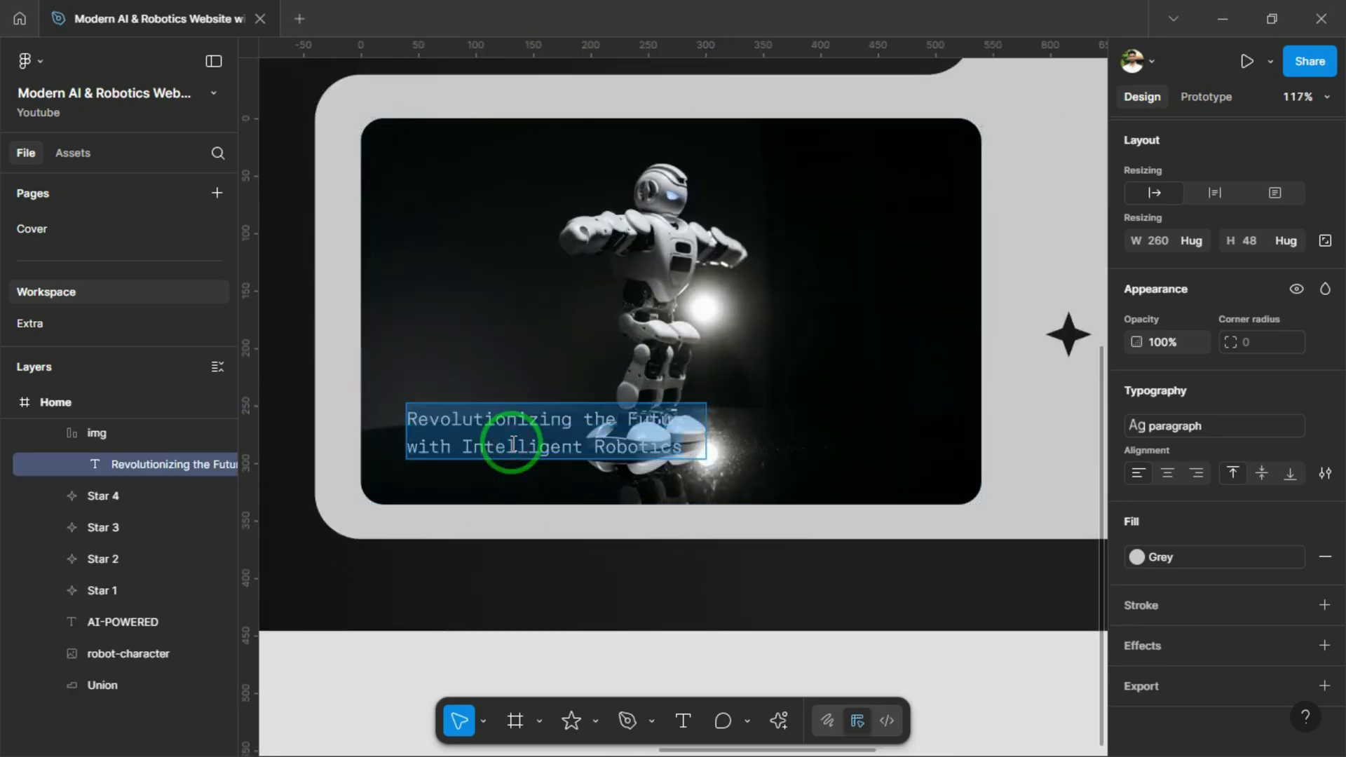
{"action": "type", "text": "Revolutionizing the Future with Intelligent Robotics"}
{"action": "left_click_drag", "start_coordinate": [974, 451], "coordinate": [573, 450]}
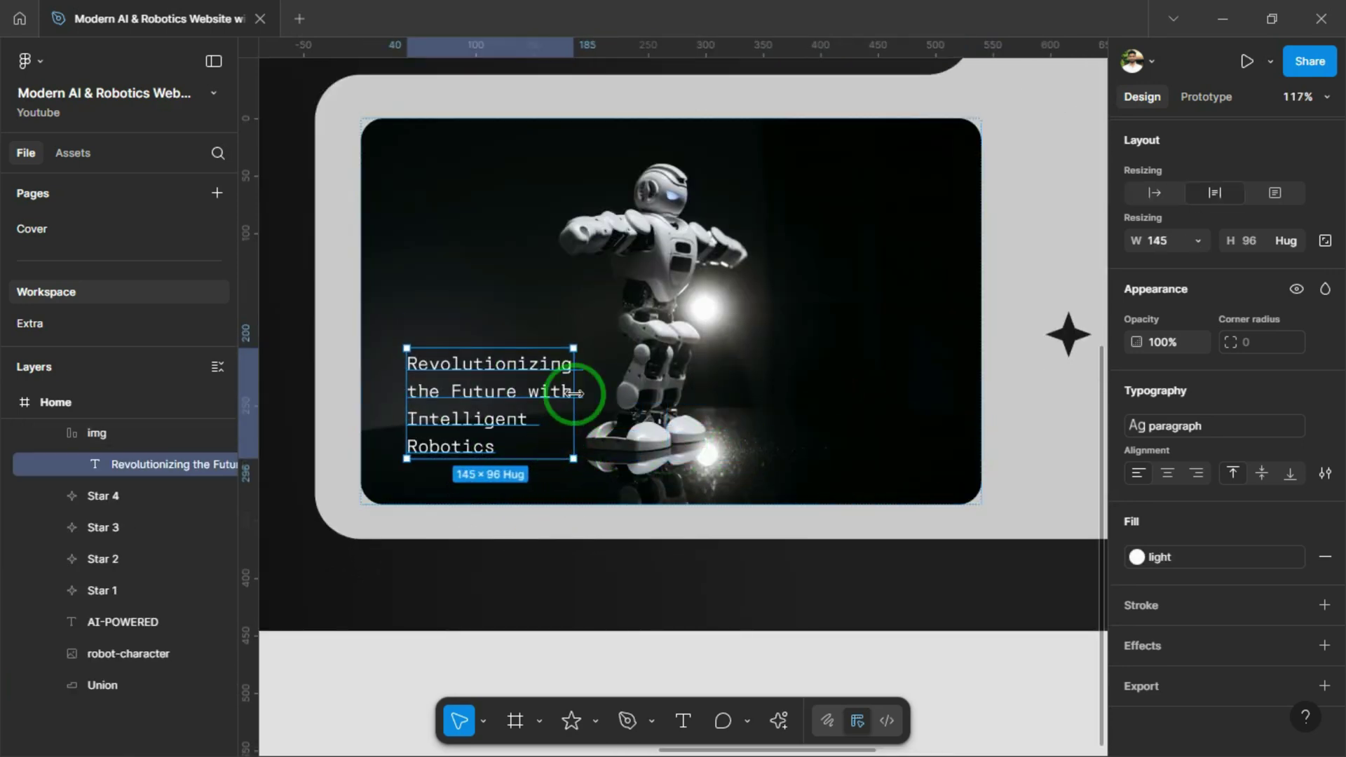
{"action": "scroll", "coordinate": [616, 445], "scroll_direction": "down", "scroll_amount": 5}
Try a Dark style fill on the photo frame, then revert to the 20% black overlay
{"action": "left_click", "coordinate": [695, 376]}
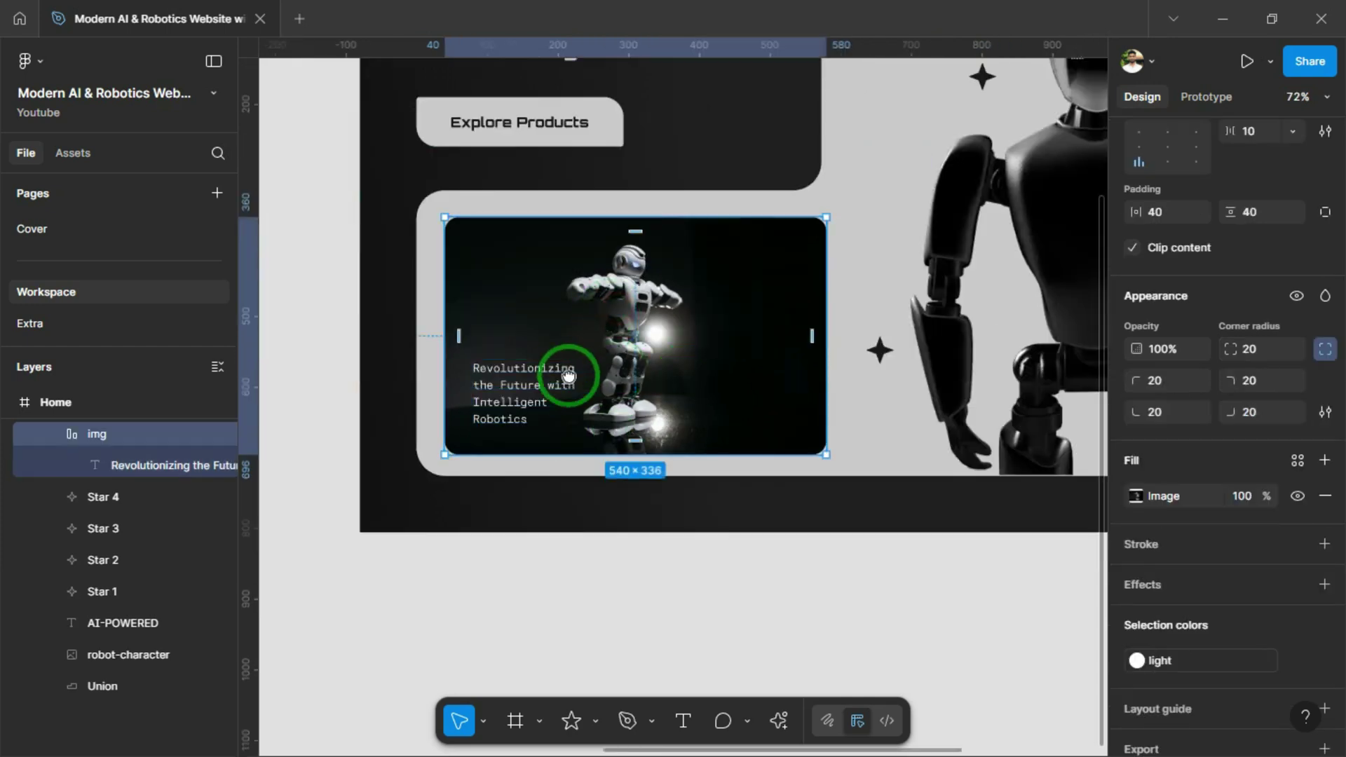
{"action": "scroll", "coordinate": [700, 420], "scroll_direction": "up", "scroll_amount": 1}
{"action": "left_click", "coordinate": [1325, 461]}
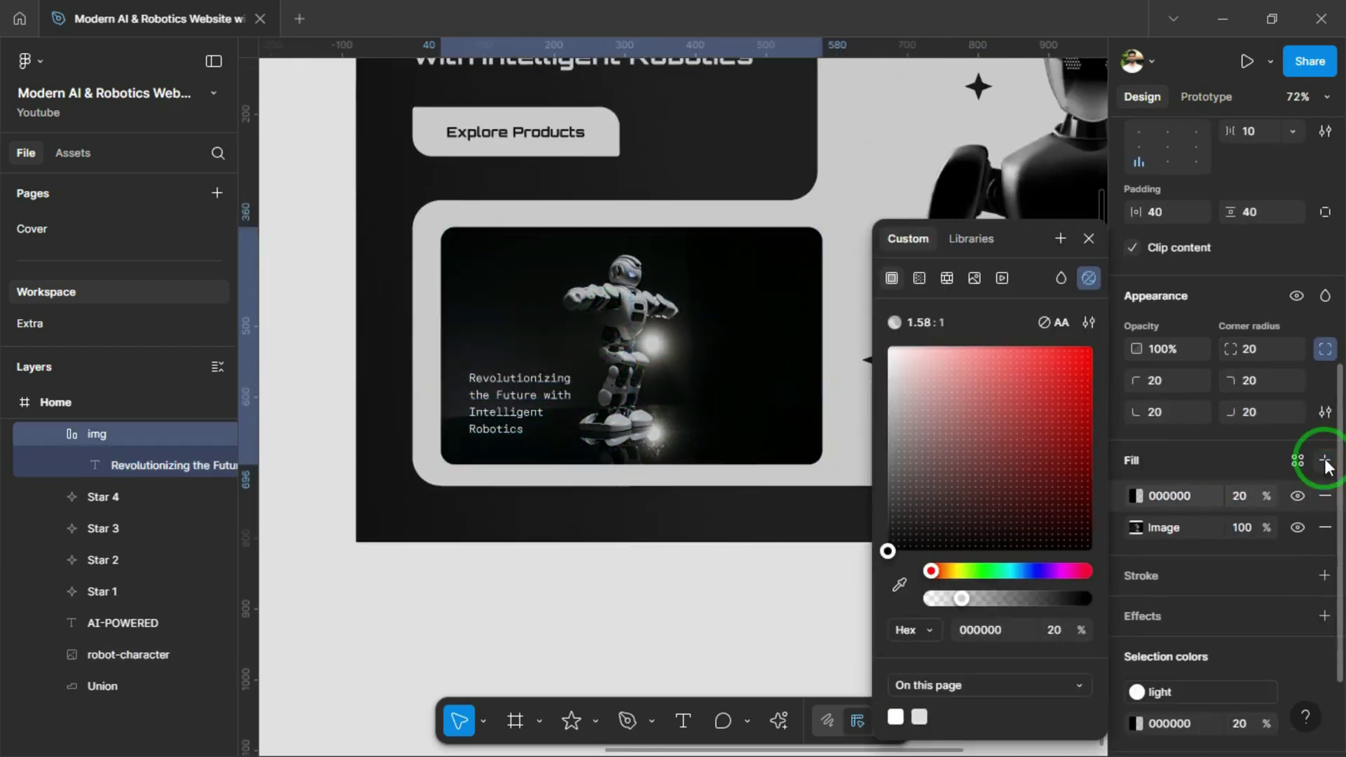
{"action": "left_click", "coordinate": [967, 240]}
{"action": "left_click", "coordinate": [960, 425]}
{"action": "key", "text": "ctrl+z"}
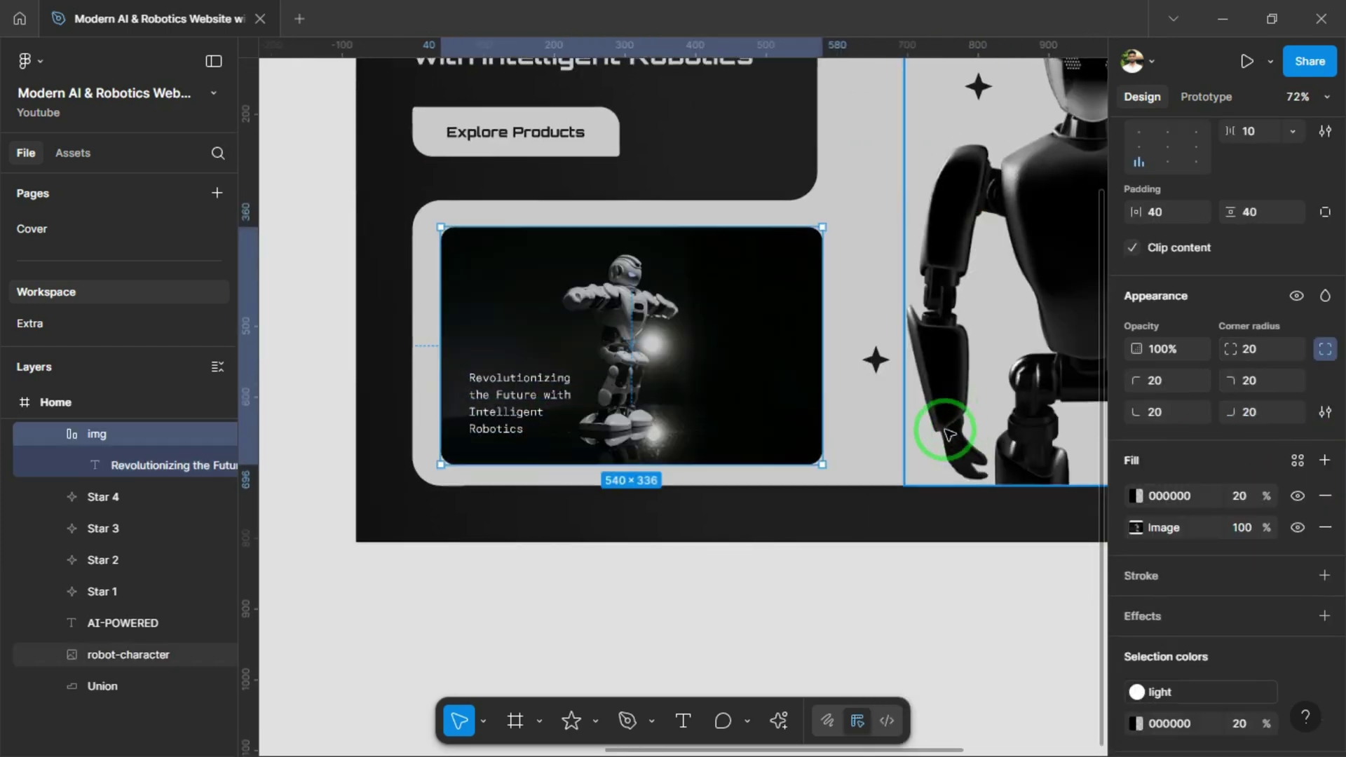
{"action": "left_click", "coordinate": [1268, 501]}
{"action": "scroll", "coordinate": [550, 391], "scroll_direction": "up", "scroll_amount": 1}
{"action": "scroll", "coordinate": [1187, 555], "scroll_direction": "down", "scroll_amount": 5}
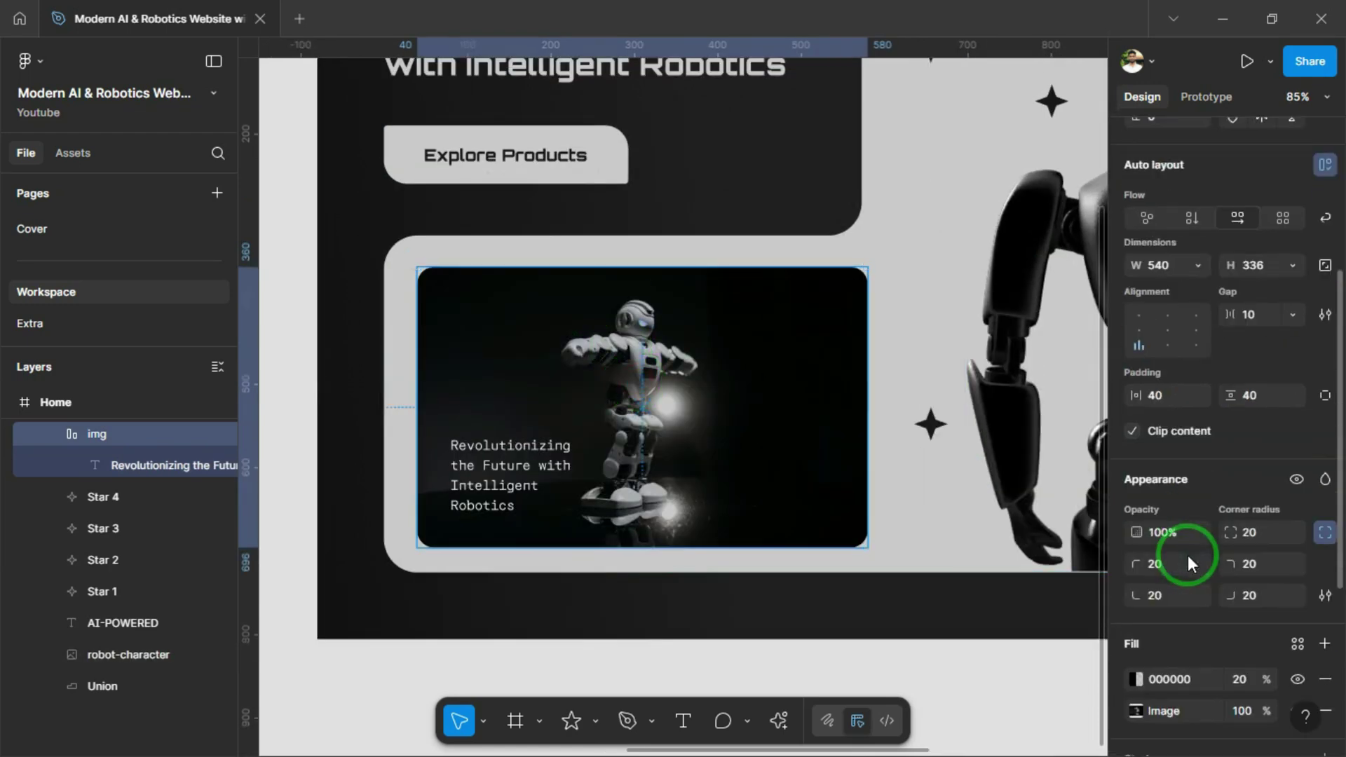
Set the overlay fill to 191919 at 40% opacity
{"action": "left_click", "coordinate": [1194, 579]}
{"action": "type", "text": "191919"}
{"action": "key", "text": "Return"}
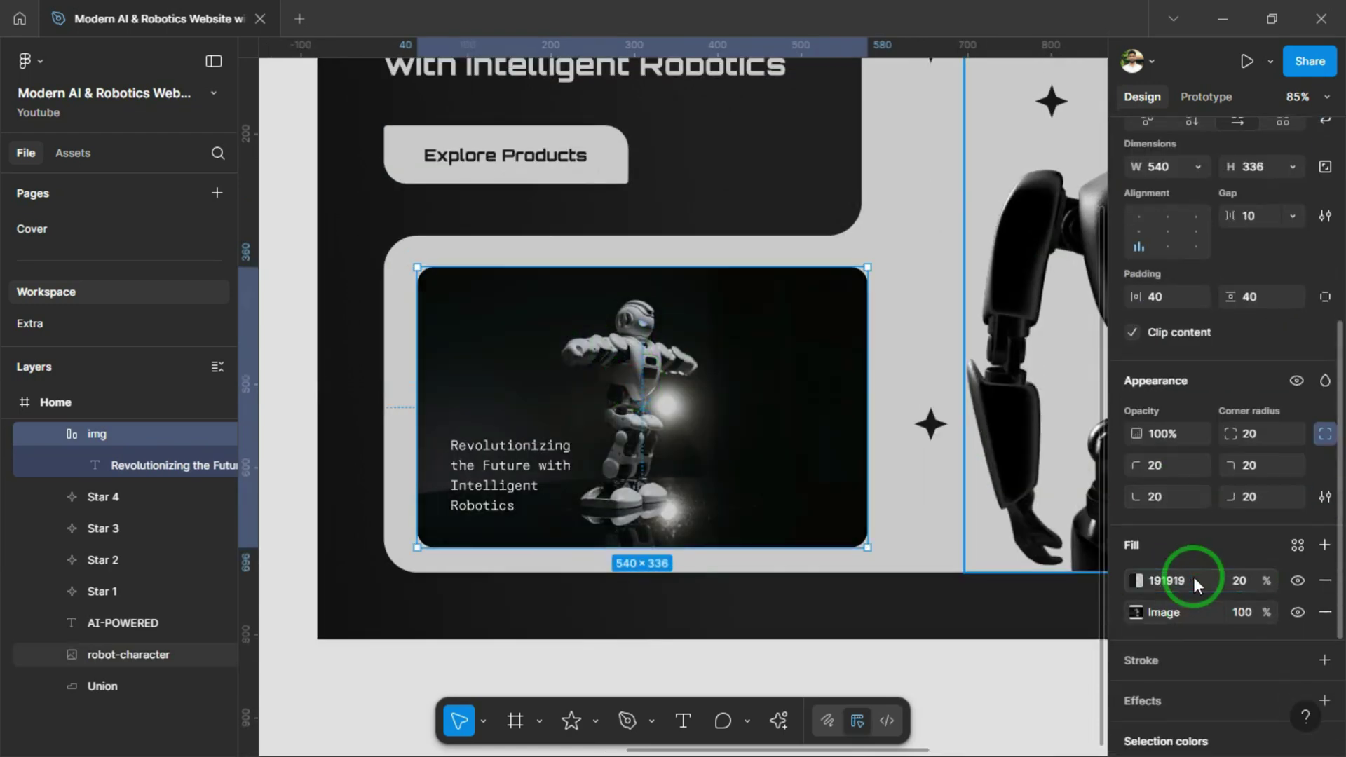
{"action": "scroll", "coordinate": [790, 504], "scroll_direction": "down", "scroll_amount": 5}
{"action": "scroll", "coordinate": [654, 475], "scroll_direction": "down", "scroll_amount": 3}
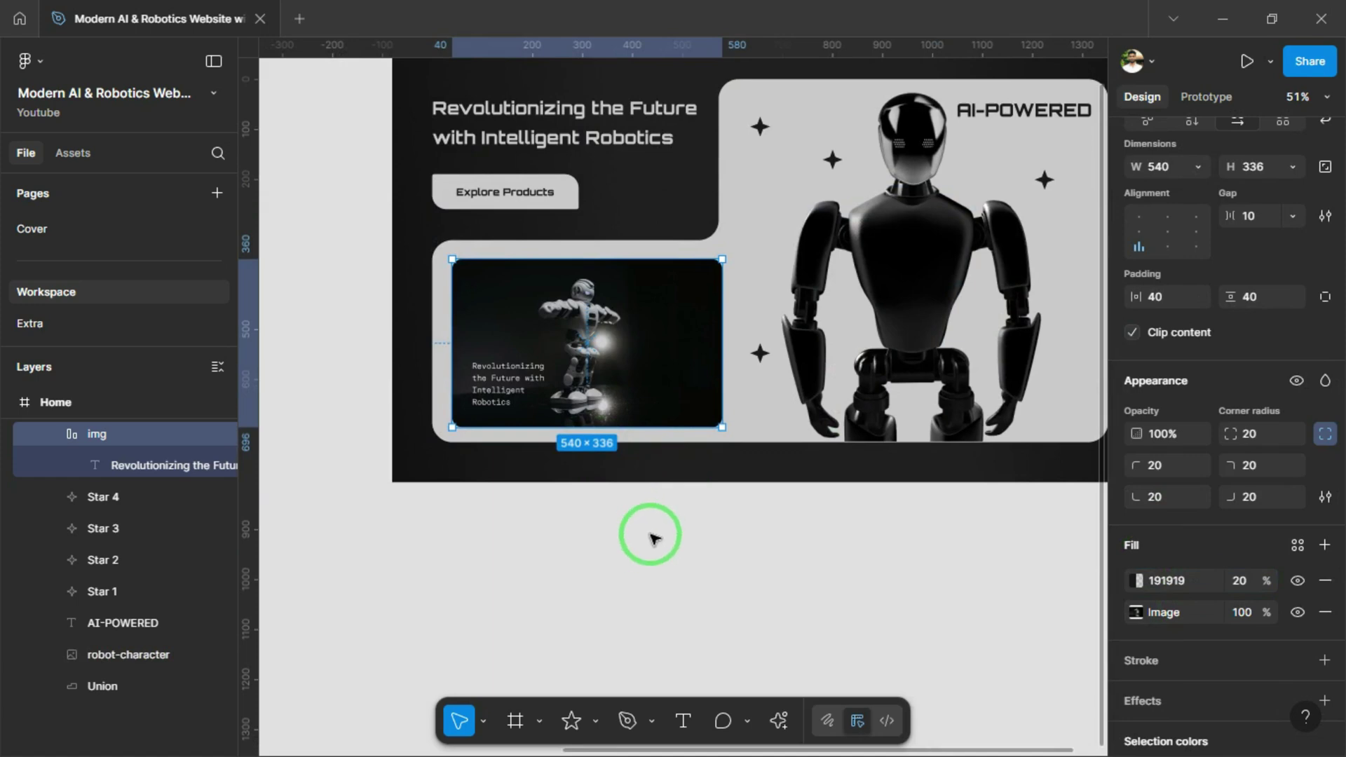
{"action": "scroll", "coordinate": [622, 487], "scroll_direction": "up", "scroll_amount": 1}
{"action": "left_click", "coordinate": [1253, 587]}
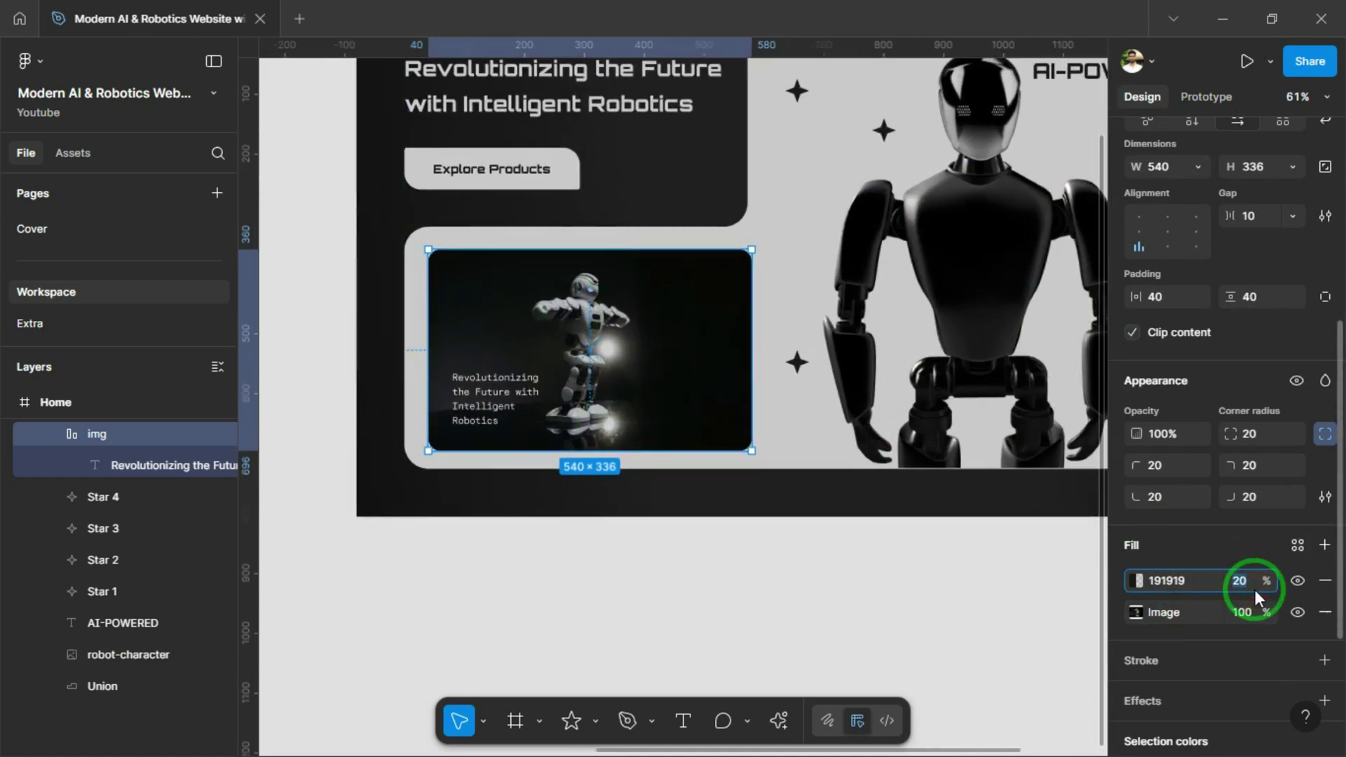
{"action": "key", "text": "Return"}
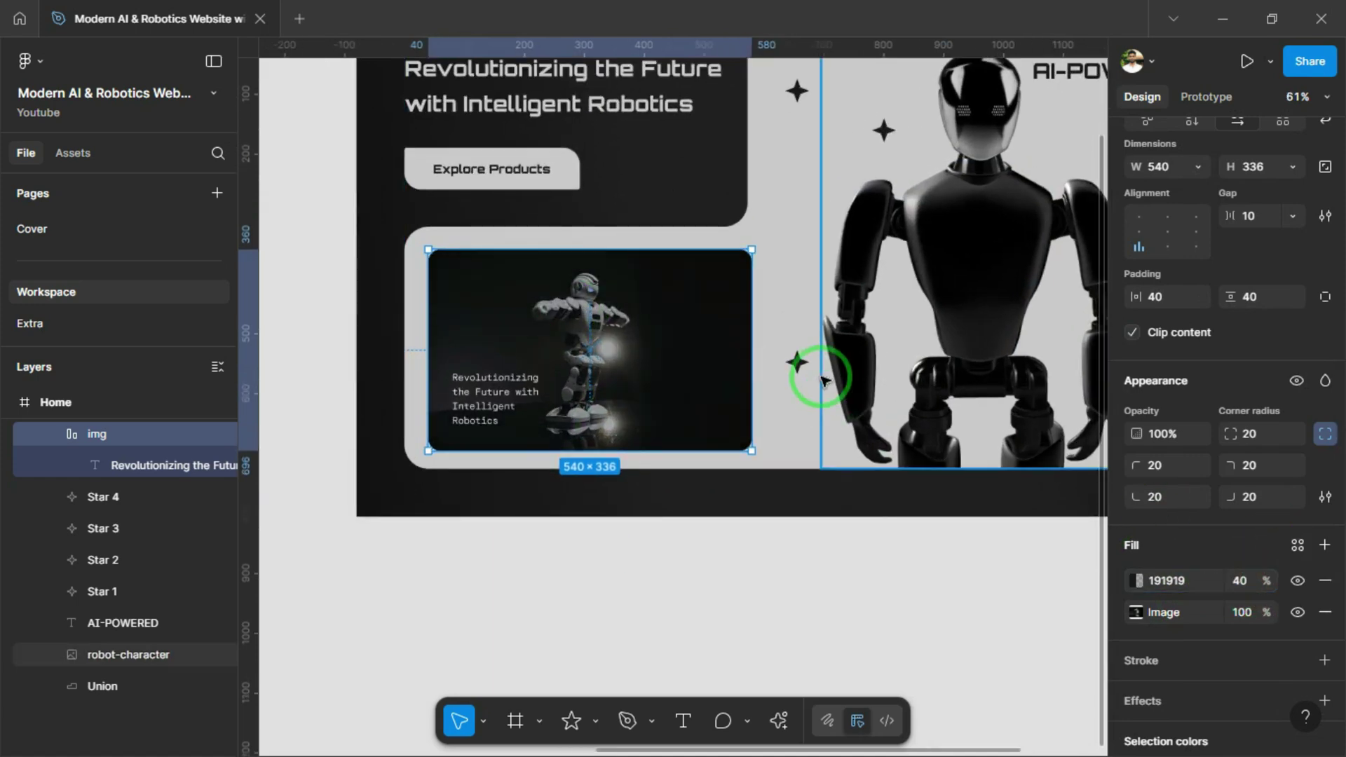
{"action": "scroll", "coordinate": [799, 368], "scroll_direction": "down", "scroll_amount": 4}
{"action": "scroll", "coordinate": [617, 412], "scroll_direction": "left", "scroll_amount": 5}
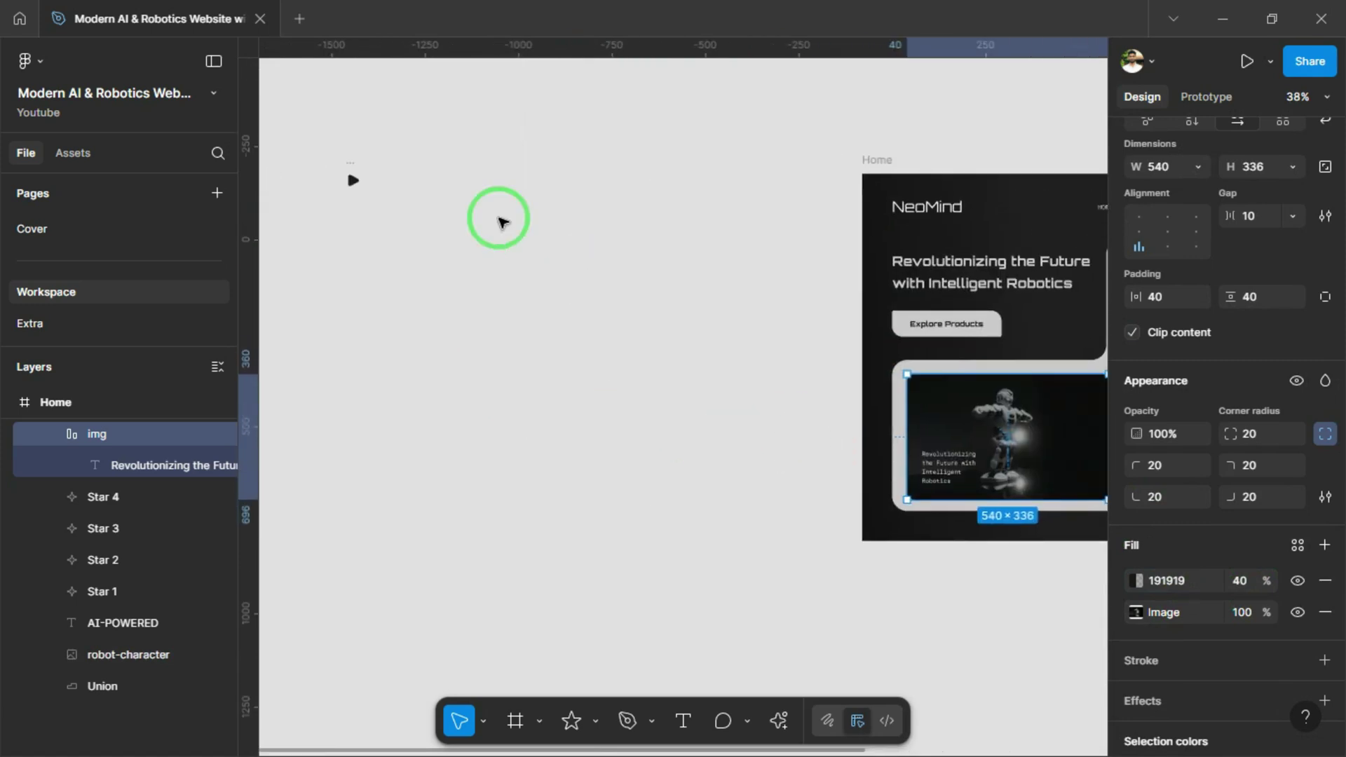
Bring the play icon onto the canvas and draw a frame around it
{"action": "left_click_drag", "start_coordinate": [352, 180], "coordinate": [782, 412]}
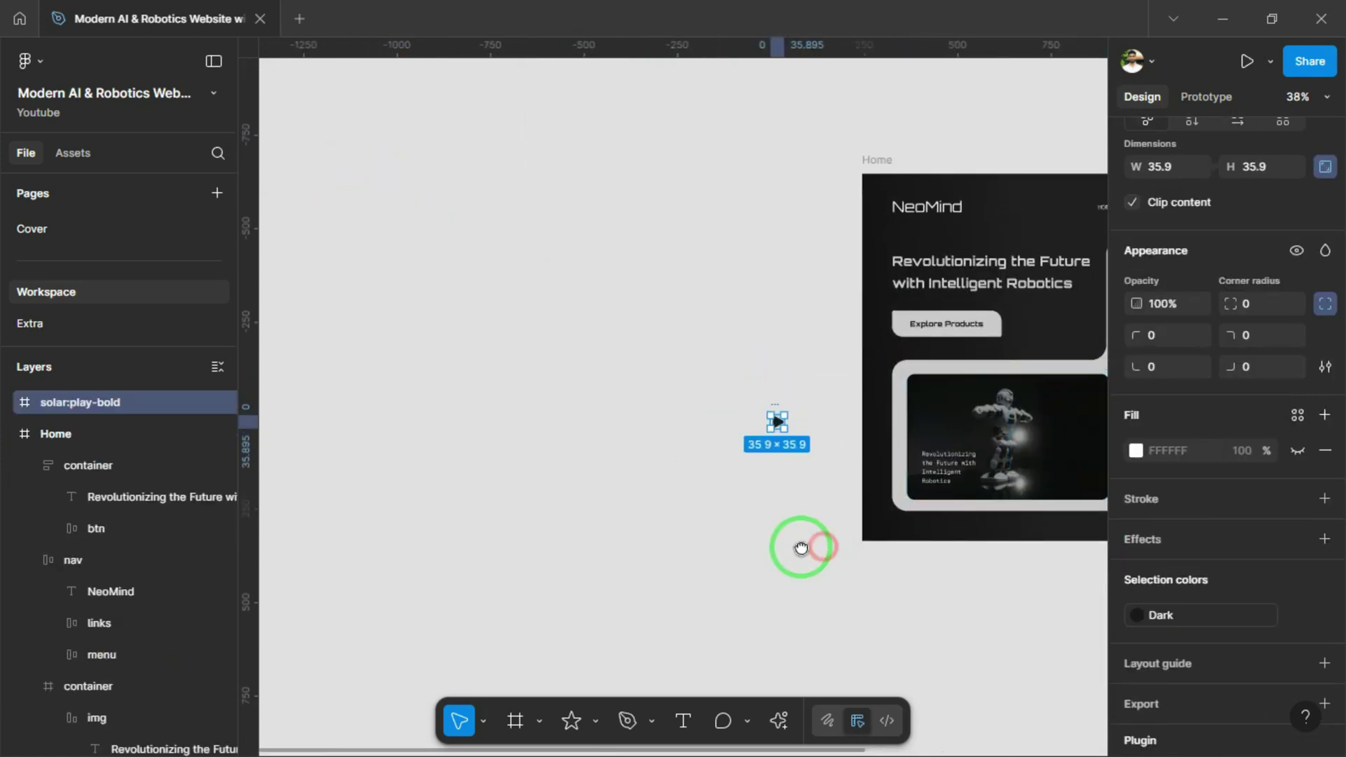
{"action": "left_click_drag", "start_coordinate": [802, 550], "coordinate": [731, 522]}
{"action": "scroll", "coordinate": [610, 445], "scroll_direction": "right", "scroll_amount": 3}
{"action": "scroll", "coordinate": [601, 354], "scroll_direction": "up", "scroll_amount": 5}
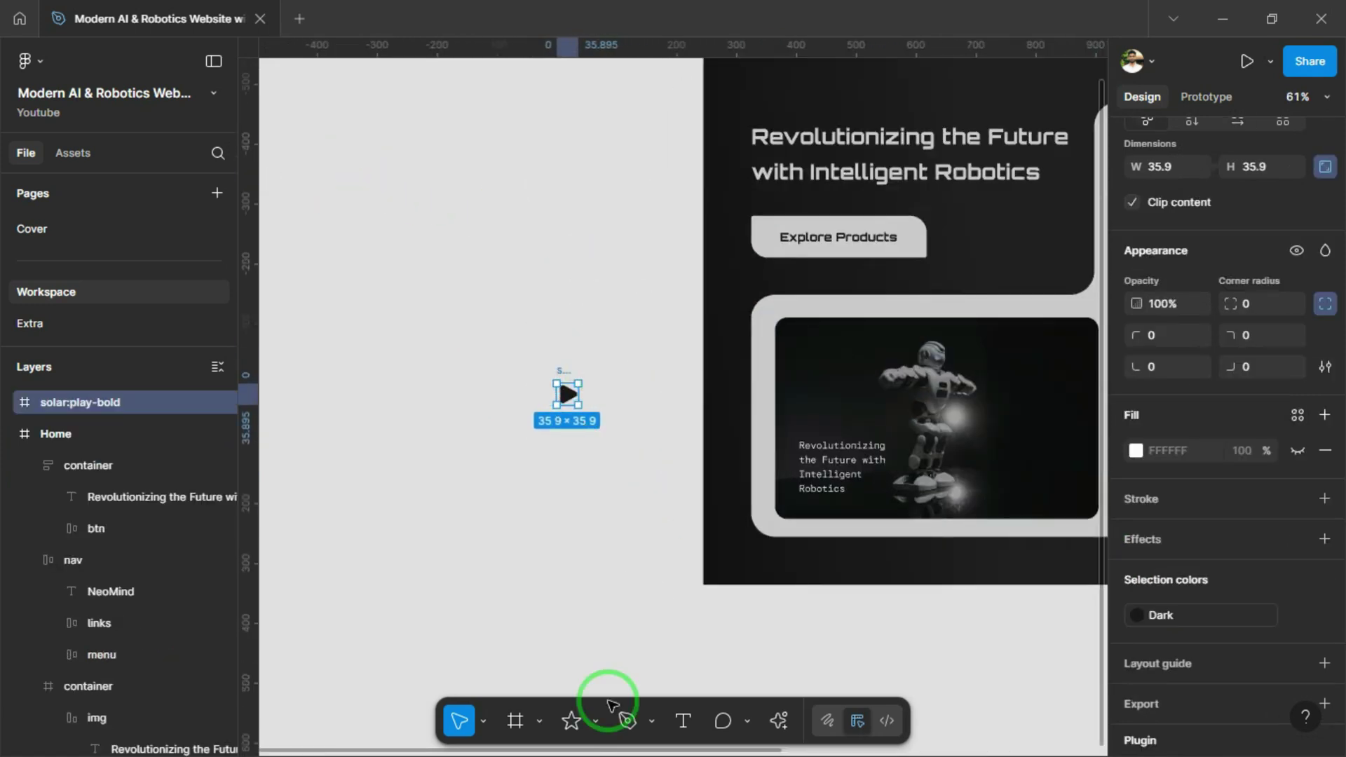
{"action": "left_click", "coordinate": [513, 726]}
{"action": "left_click_drag", "start_coordinate": [548, 371], "coordinate": [593, 422]}
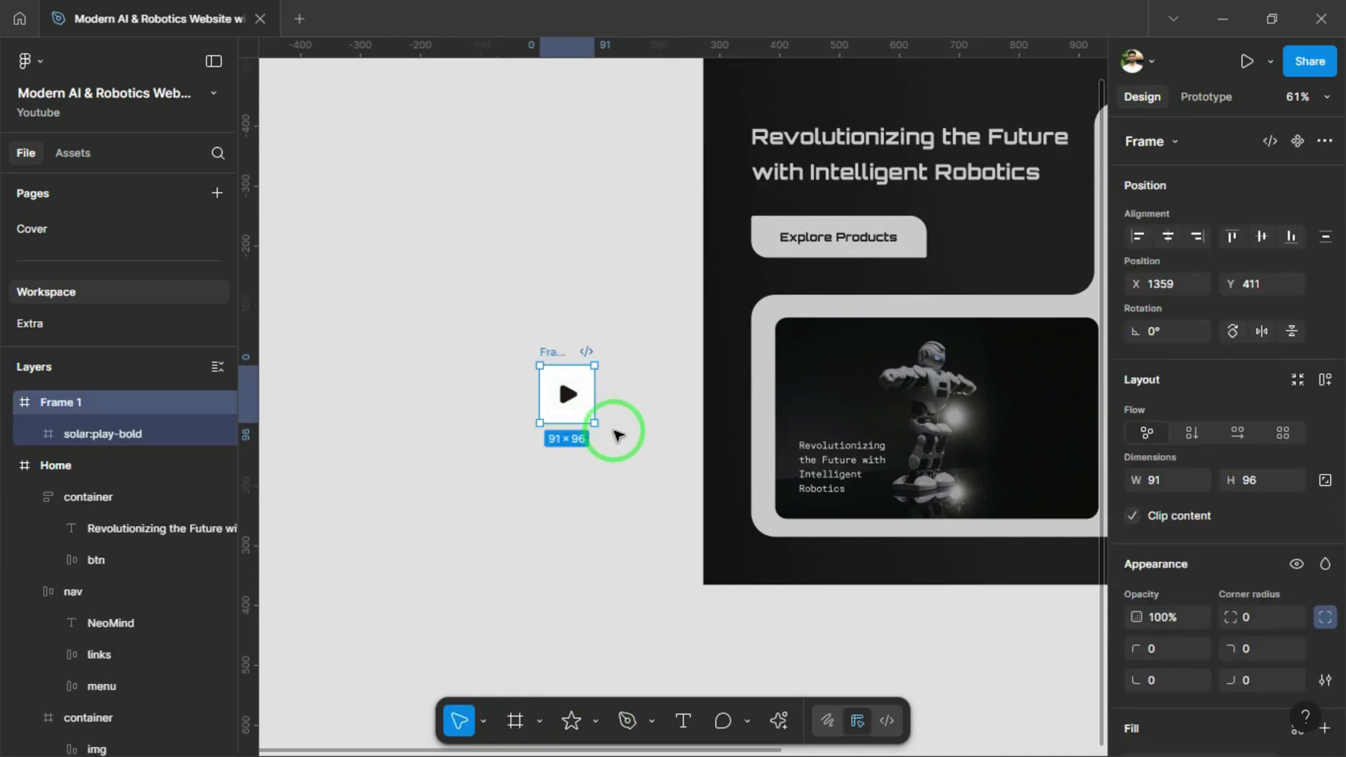
Move the play-icon frame into the img card and centre it both ways
{"action": "scroll", "coordinate": [559, 480], "scroll_direction": "right", "scroll_amount": 2}
{"action": "scroll", "coordinate": [559, 481], "scroll_direction": "right", "scroll_amount": 2}
{"action": "left_click_drag", "start_coordinate": [552, 363], "coordinate": [817, 387]}
{"action": "scroll", "coordinate": [876, 561], "scroll_direction": "right", "scroll_amount": 3}
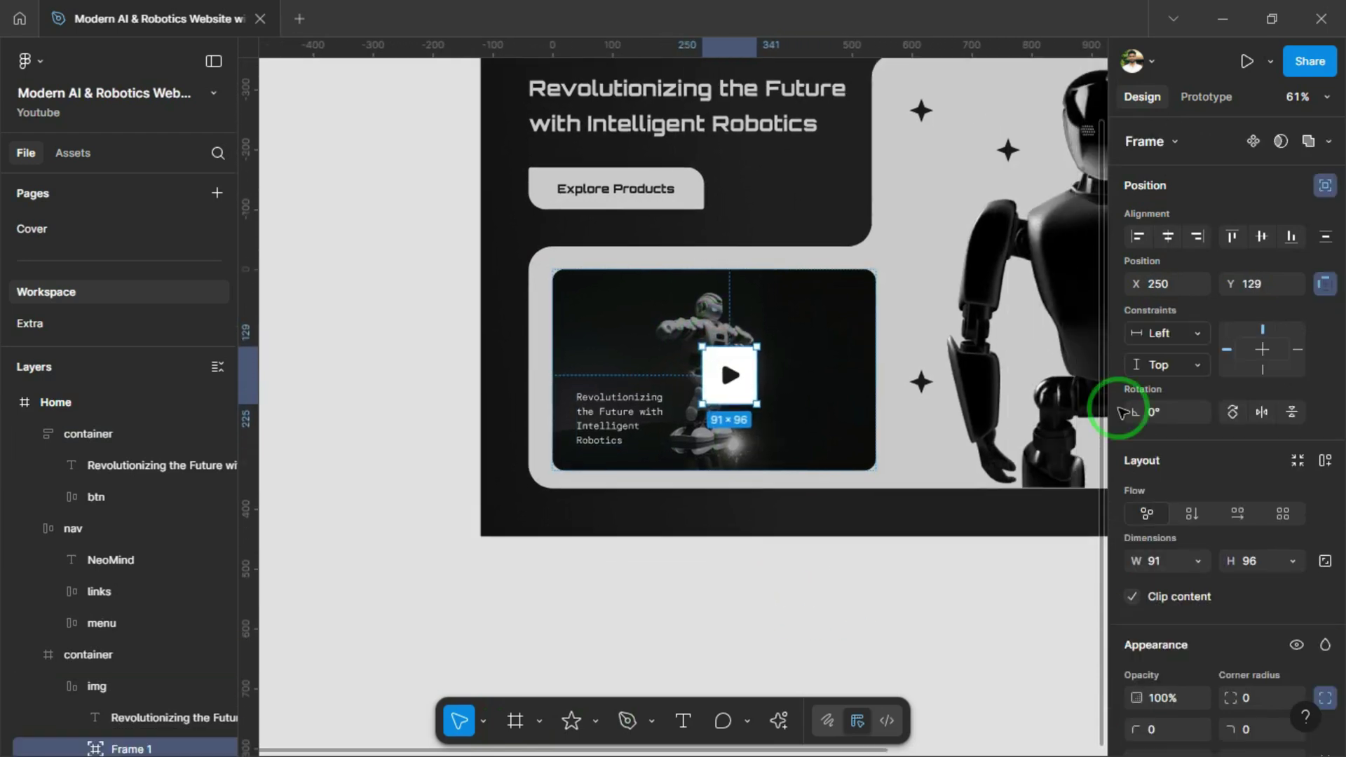
{"action": "left_click", "coordinate": [1168, 236]}
{"action": "left_click", "coordinate": [1262, 236]}
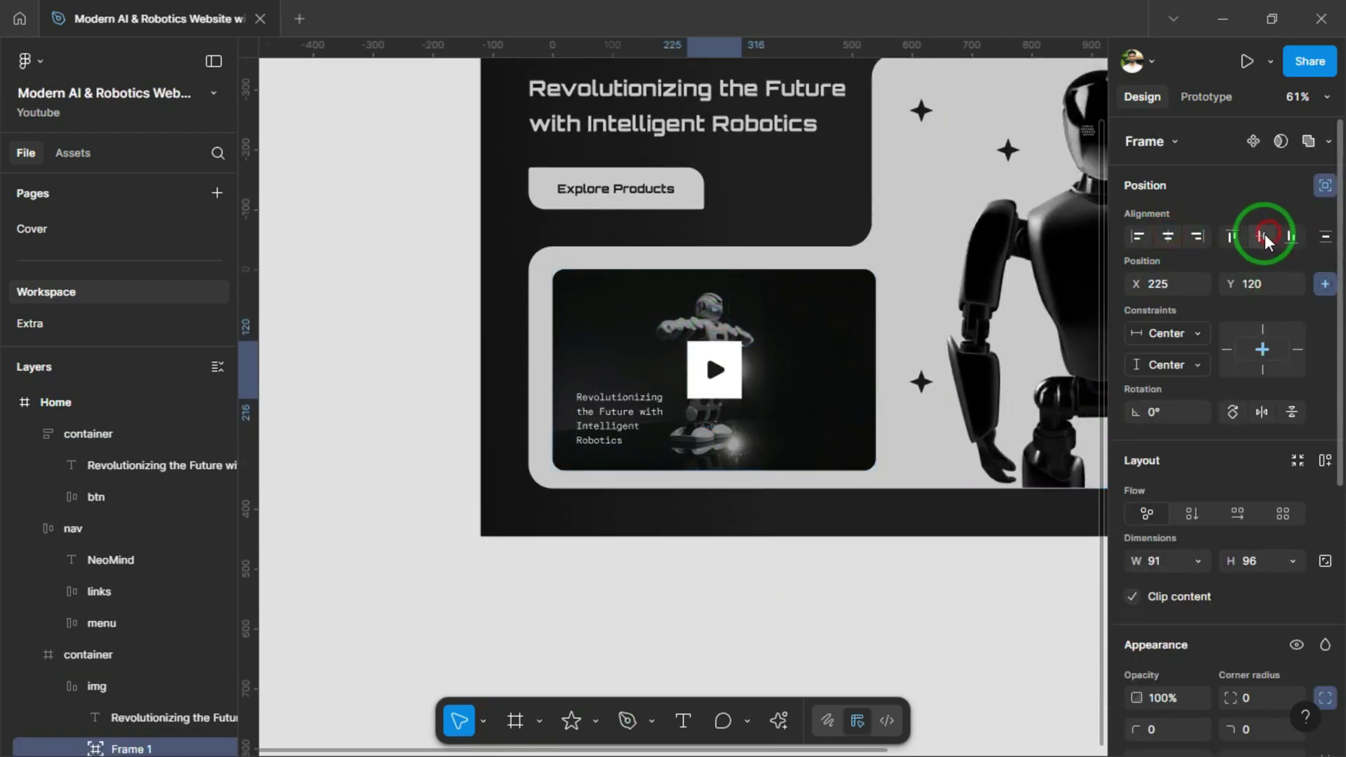
Give the play frame a 500 corner radius to make it a circle, then select the icon
{"action": "scroll", "coordinate": [771, 464], "scroll_direction": "right", "scroll_amount": 2}
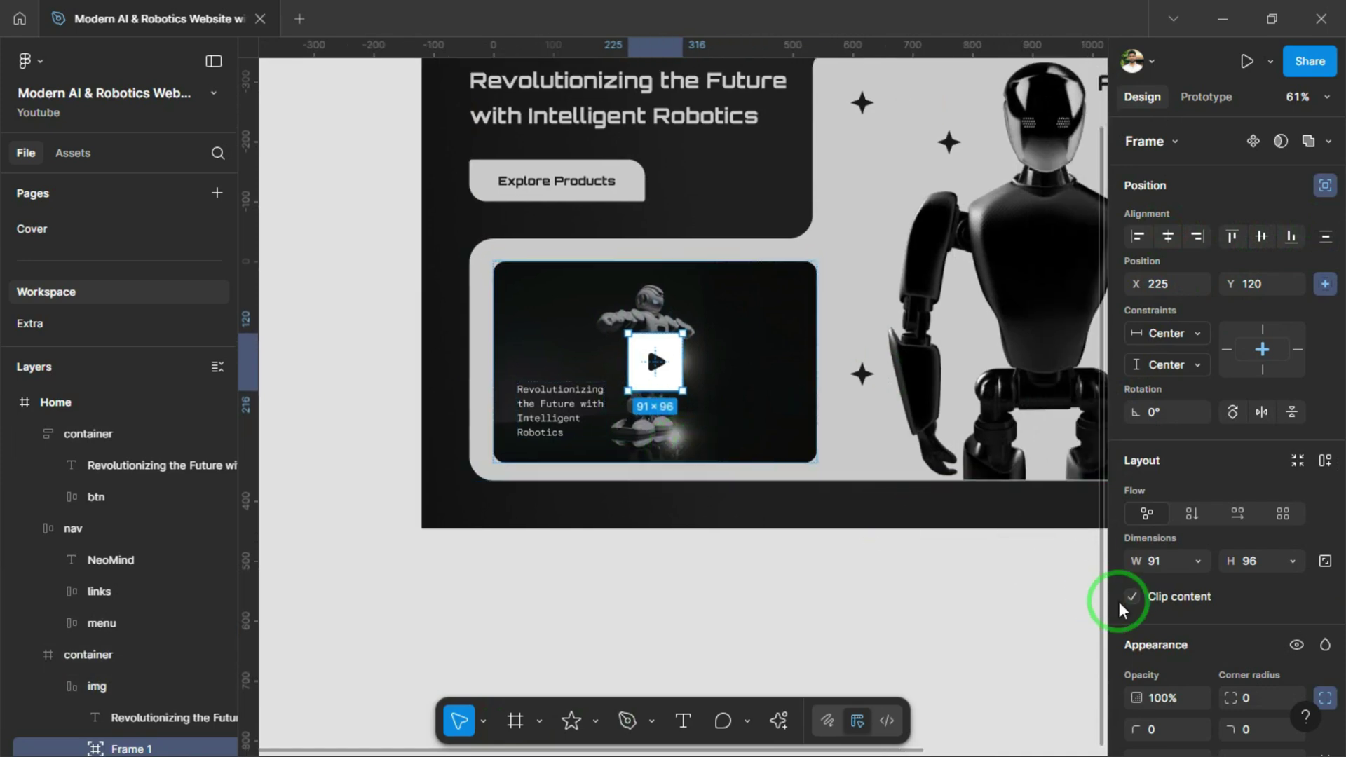
{"action": "scroll", "coordinate": [1120, 603], "scroll_direction": "down", "scroll_amount": 3}
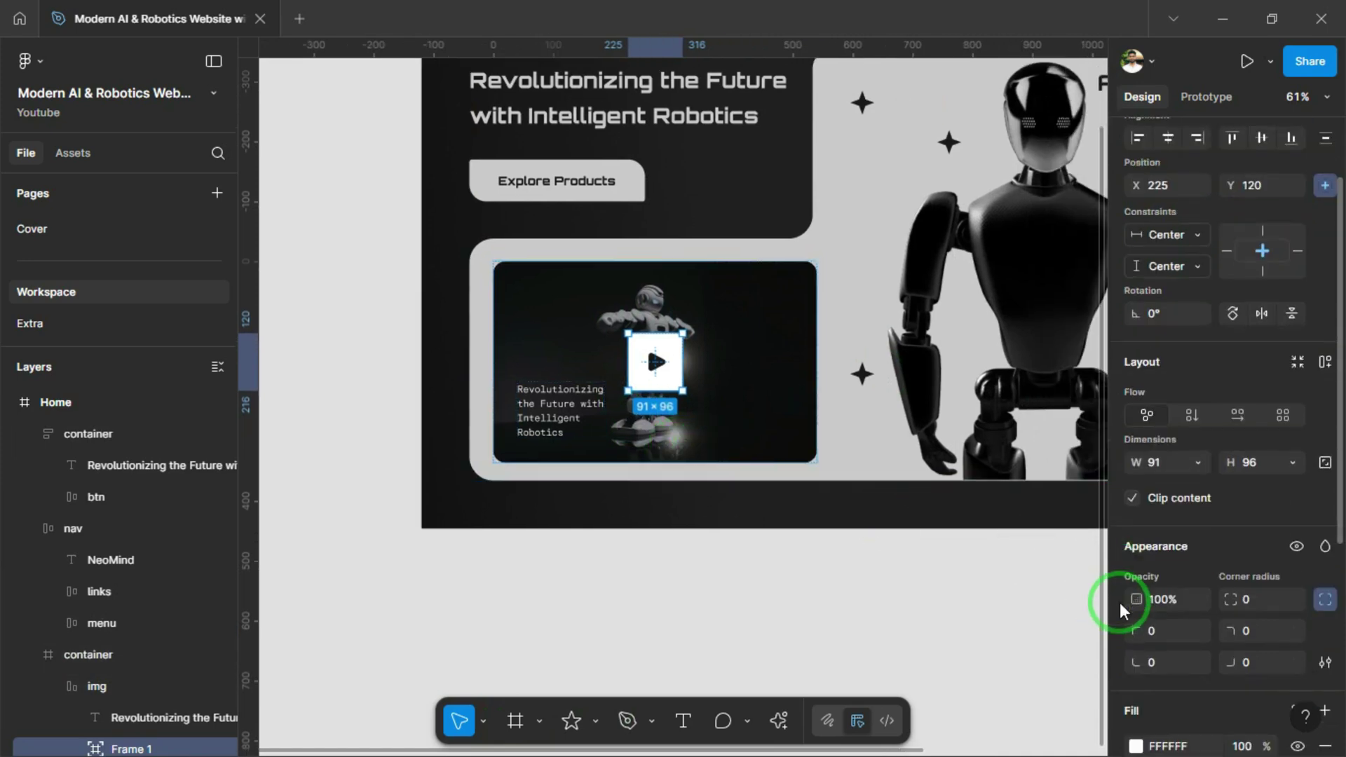
{"action": "left_click", "coordinate": [1256, 596]}
{"action": "type", "text": "500"}
{"action": "key", "text": "Return"}
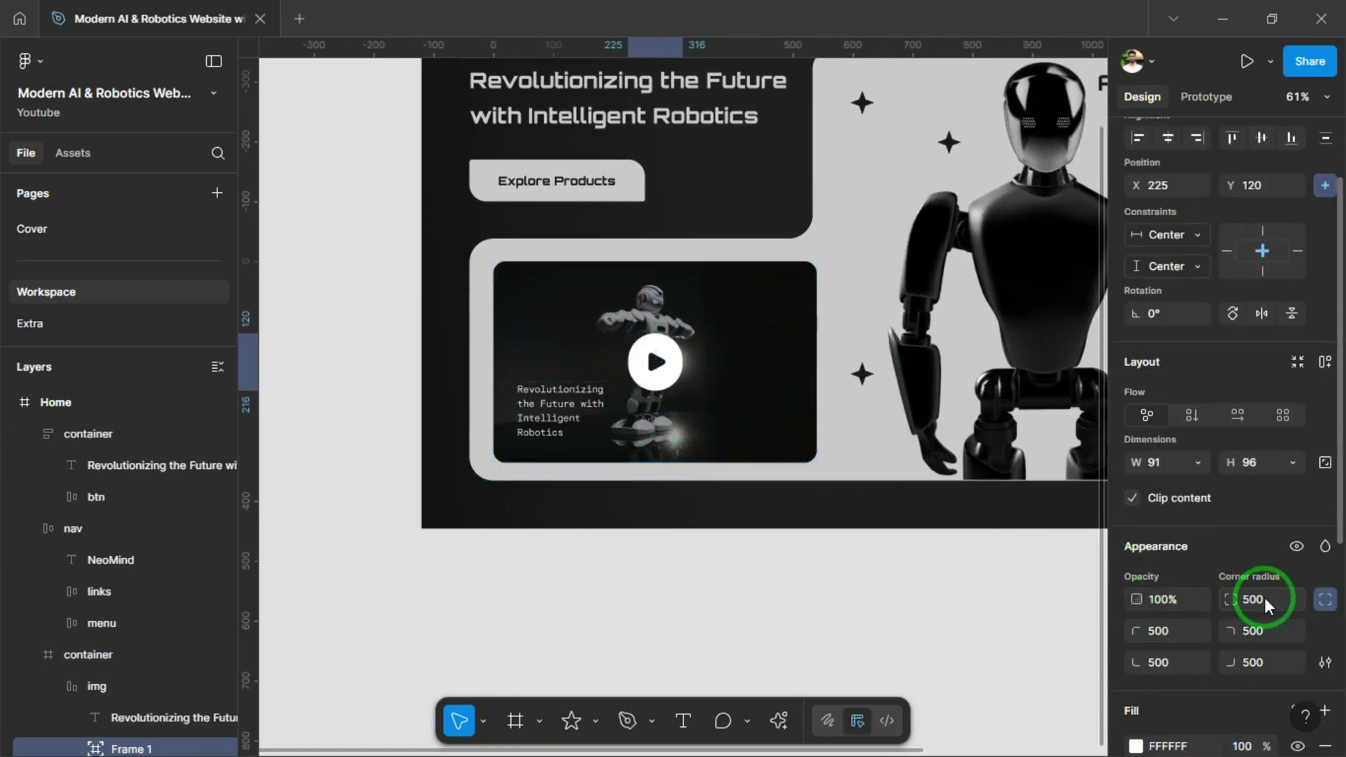
{"action": "scroll", "coordinate": [937, 572], "scroll_direction": "right", "scroll_amount": 2}
{"action": "scroll", "coordinate": [626, 375], "scroll_direction": "up", "scroll_amount": 3}
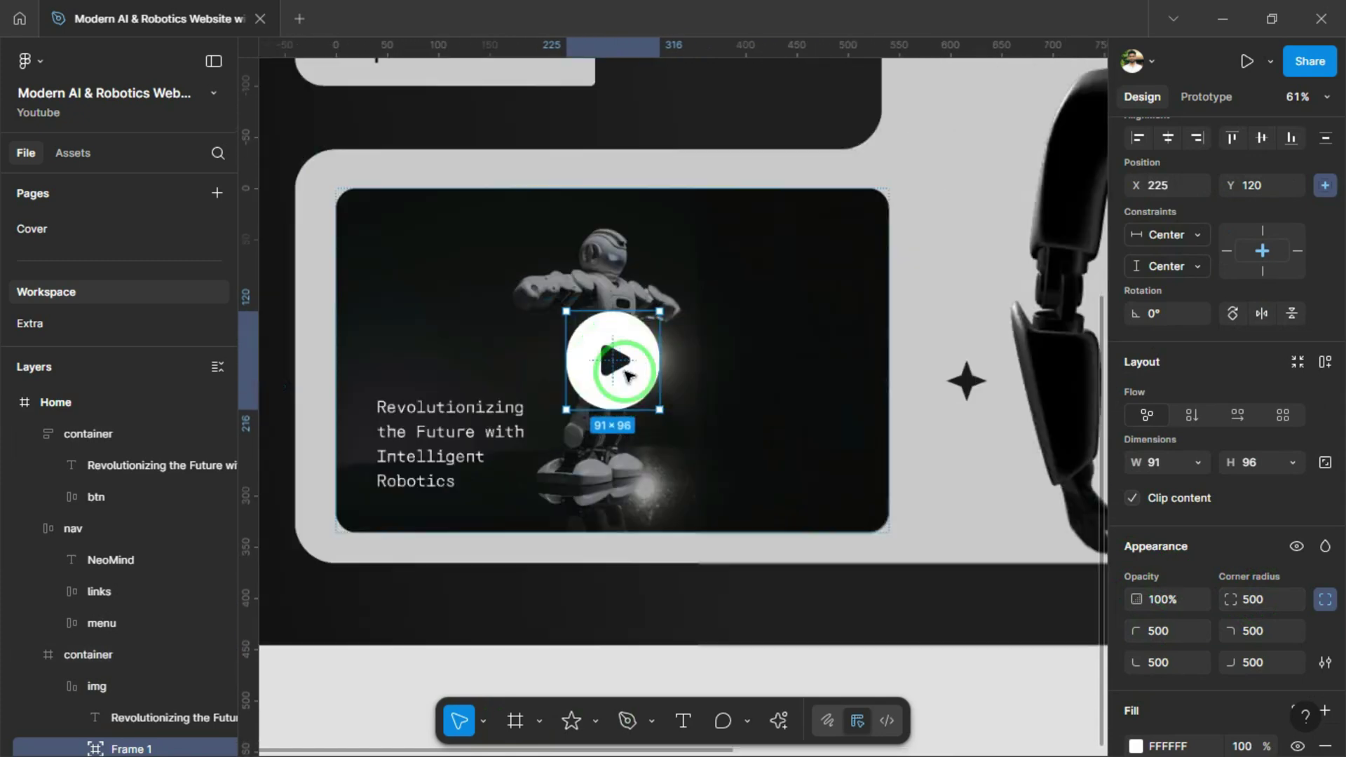
{"action": "double_click", "coordinate": [626, 373]}
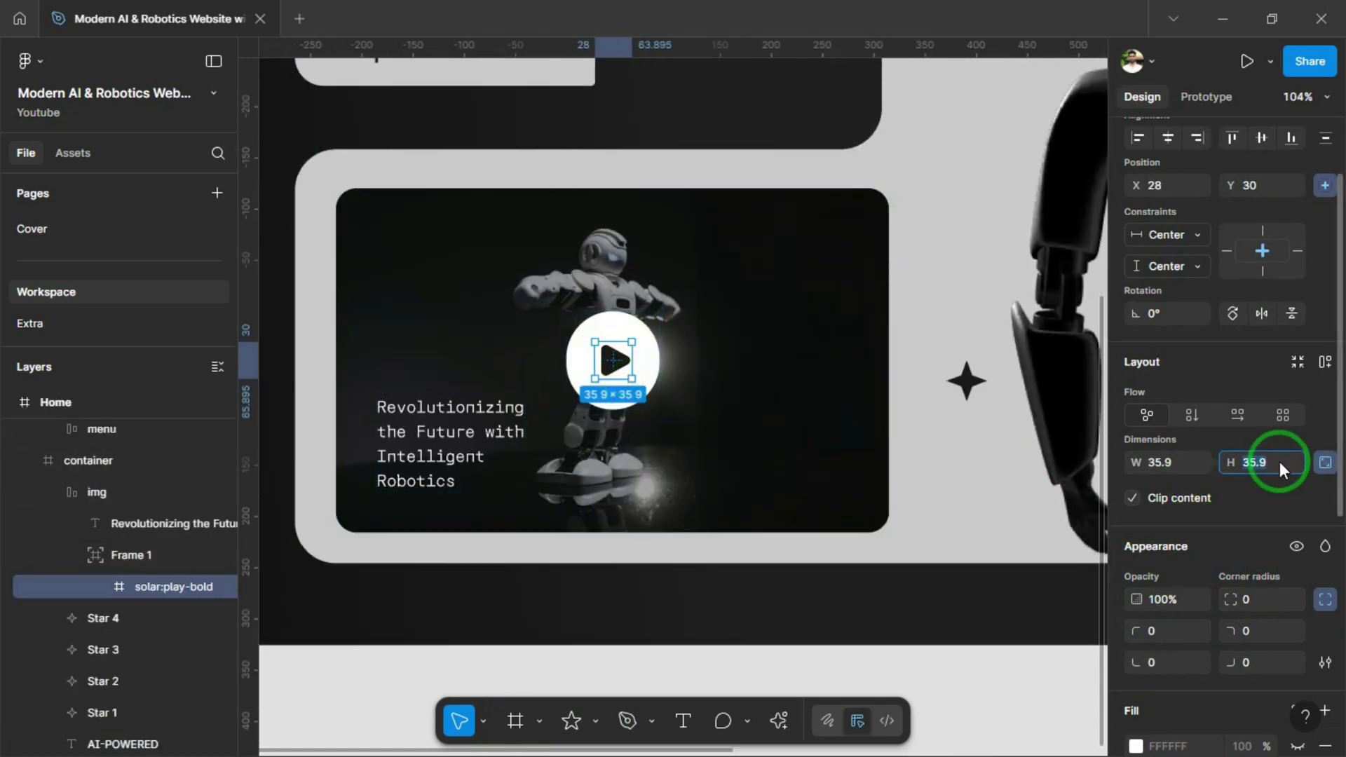
Size the play icon to 36×36 and the button frame to 88×88
{"action": "type", "text": "36"}
{"action": "key", "text": "Return"}
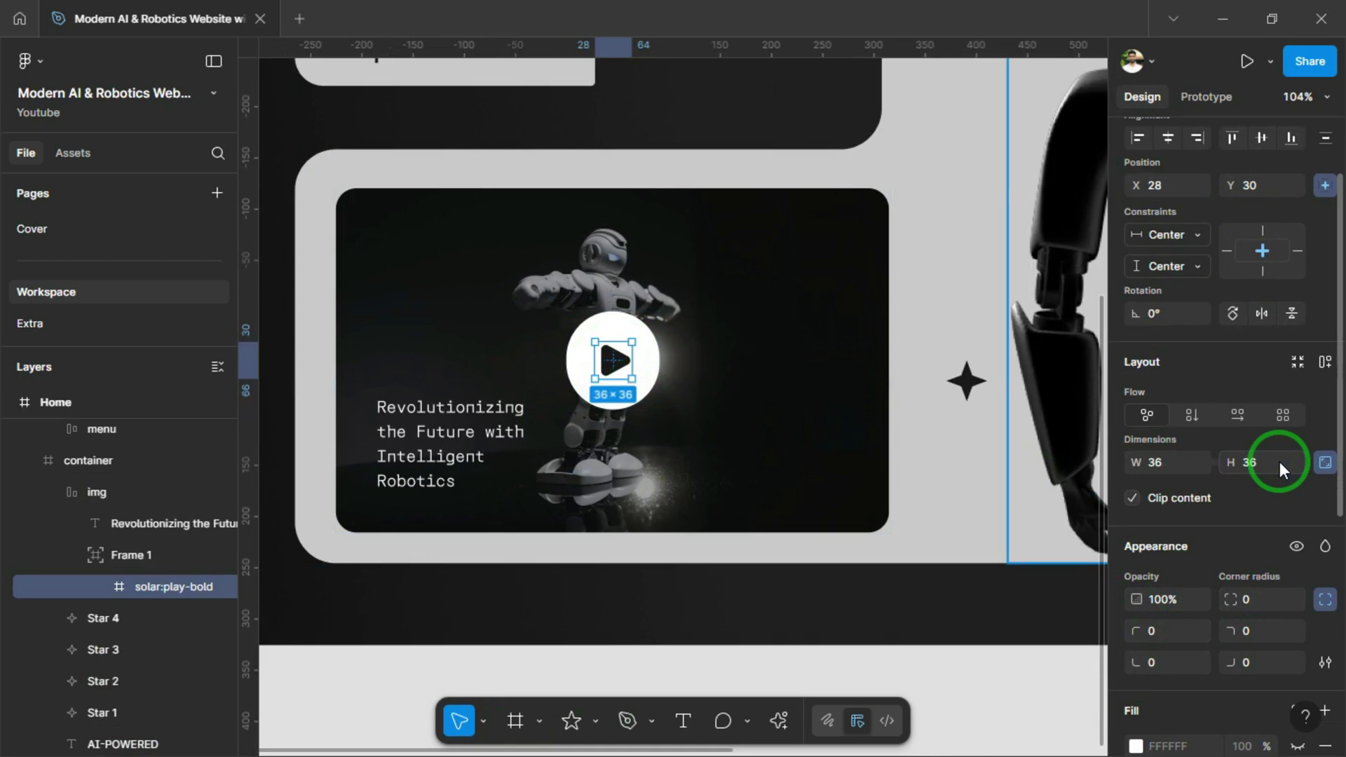
{"action": "left_click", "coordinate": [610, 327]}
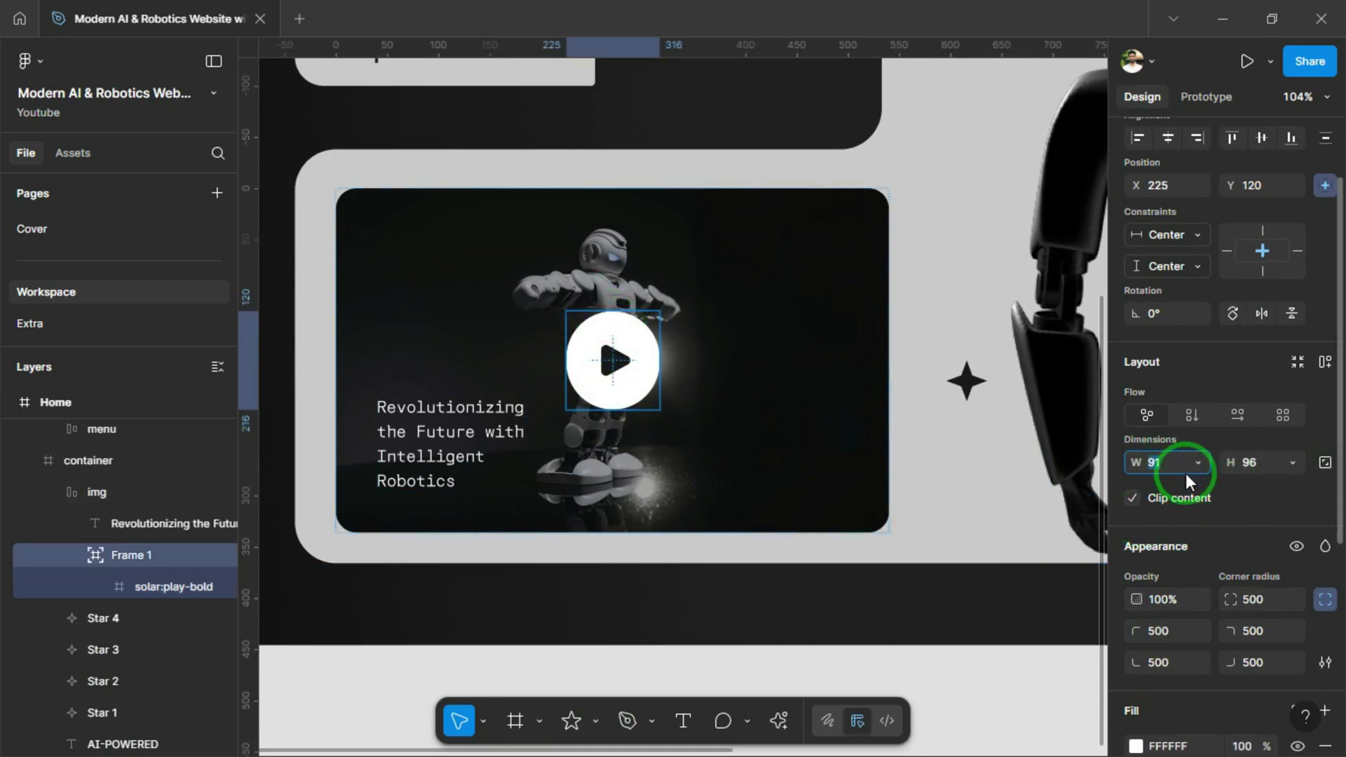
{"action": "key", "text": "Return"}
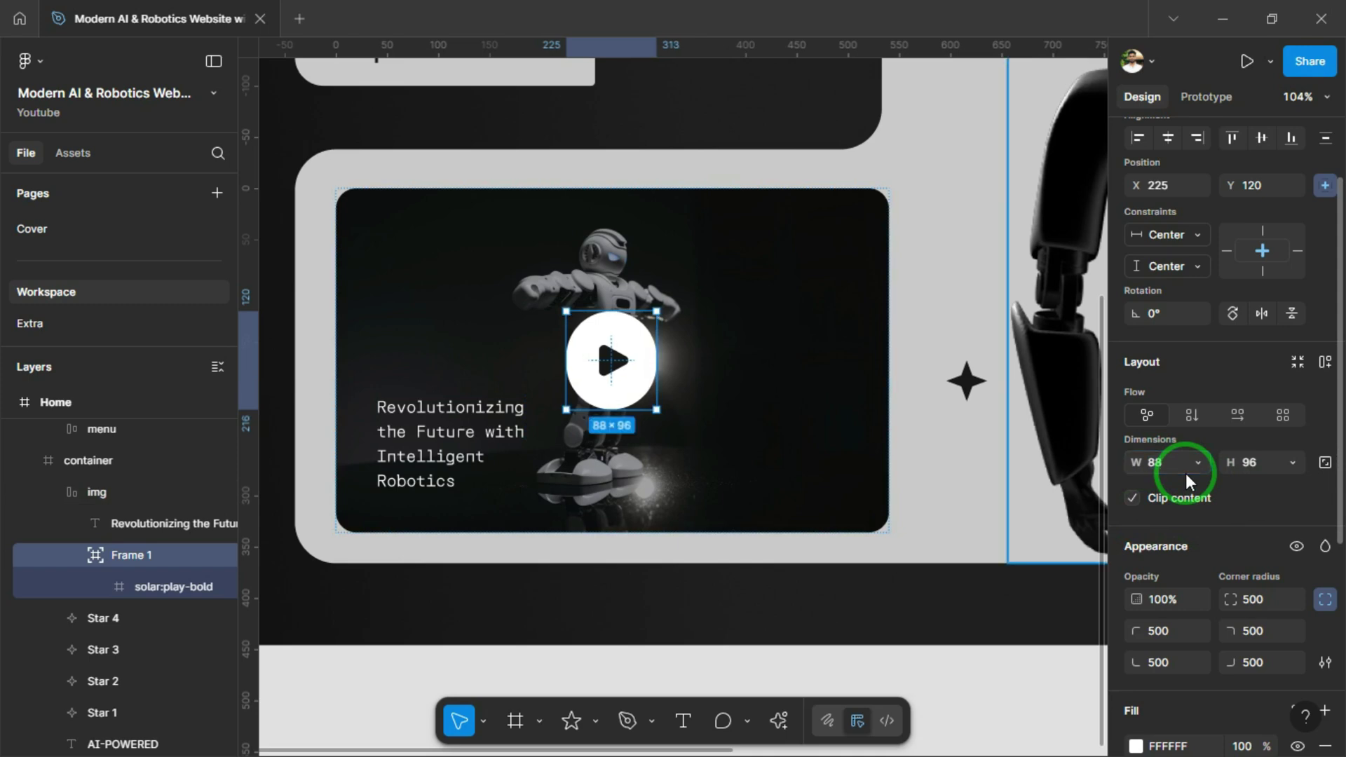
{"action": "left_click", "coordinate": [1256, 466]}
{"action": "key", "text": "Return"}
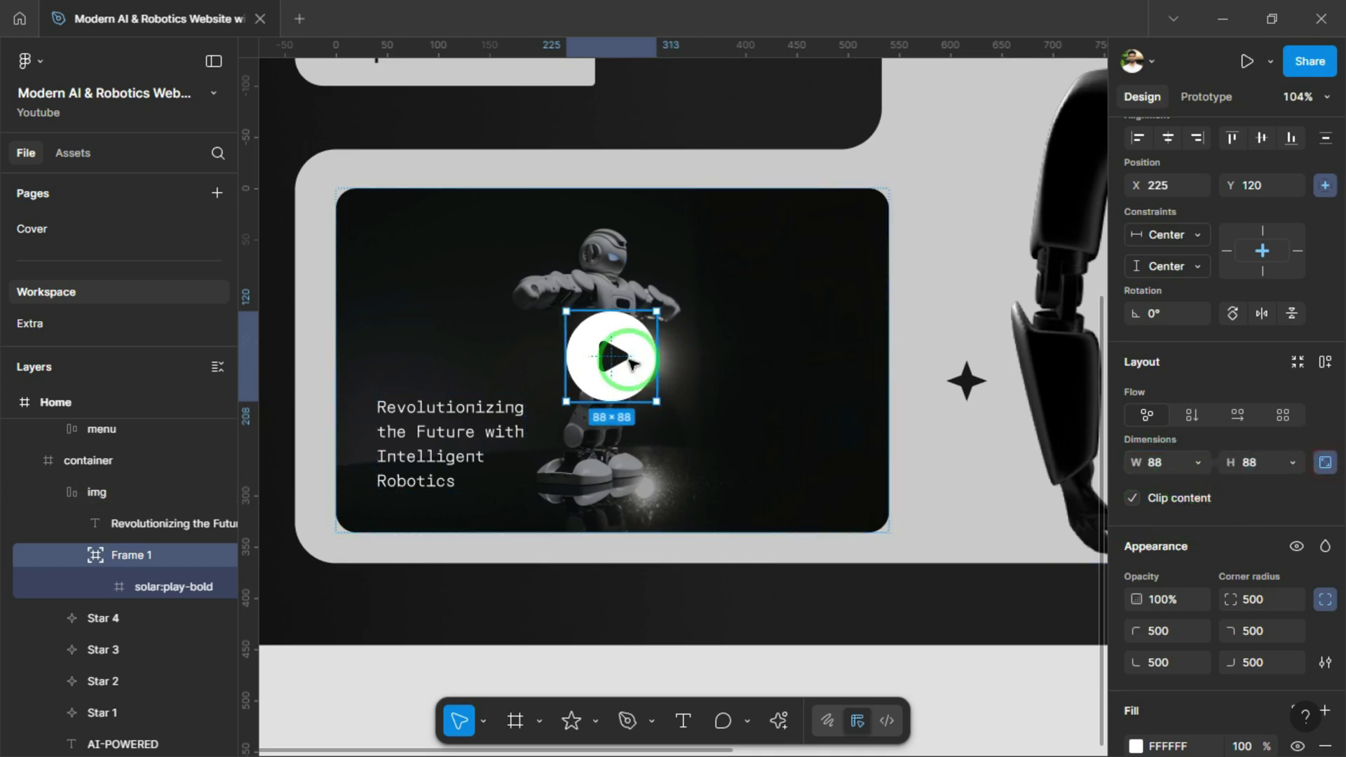
Fill the button with the detached light colour style at 30% opacity
{"action": "scroll", "coordinate": [1268, 481], "scroll_direction": "down", "scroll_amount": 5}
{"action": "scroll", "coordinate": [666, 455], "scroll_direction": "down", "scroll_amount": 3}
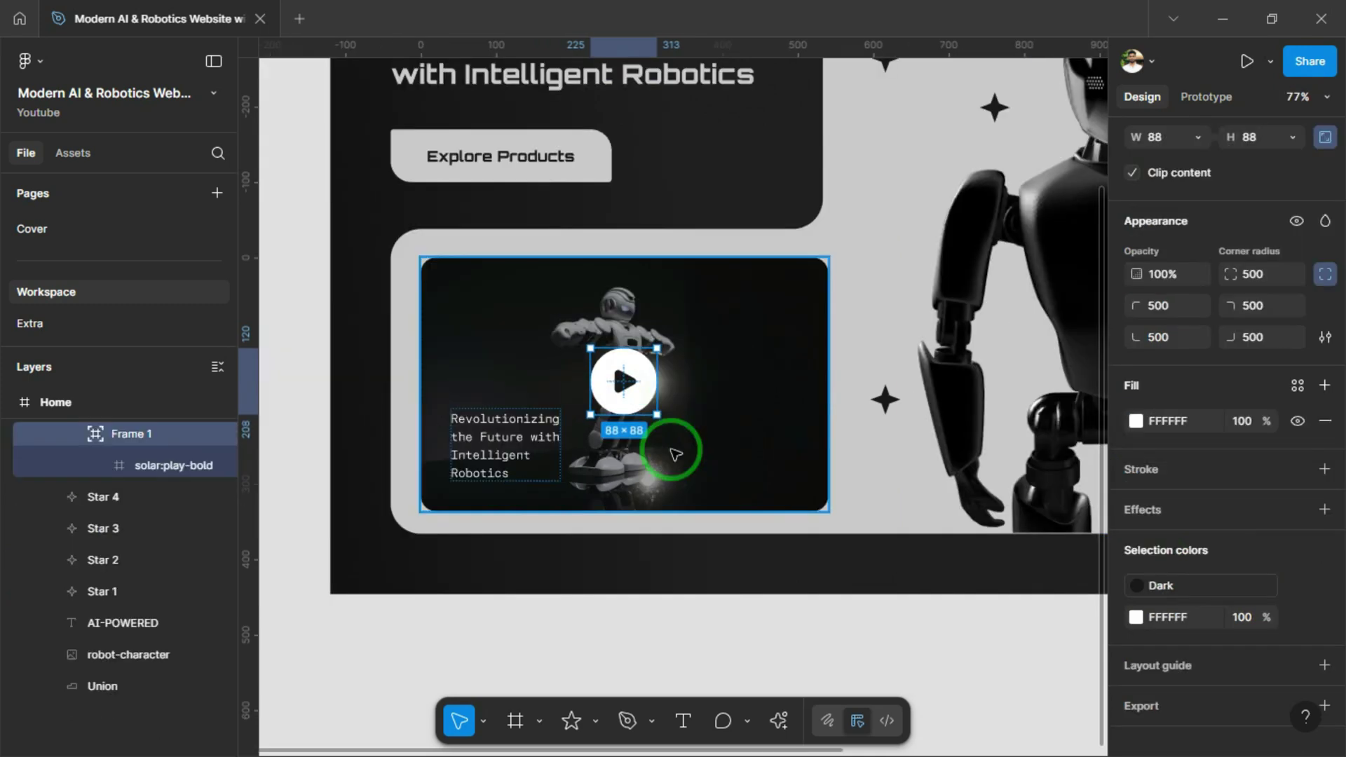
{"action": "left_click", "coordinate": [1296, 385]}
{"action": "left_click", "coordinate": [965, 512]}
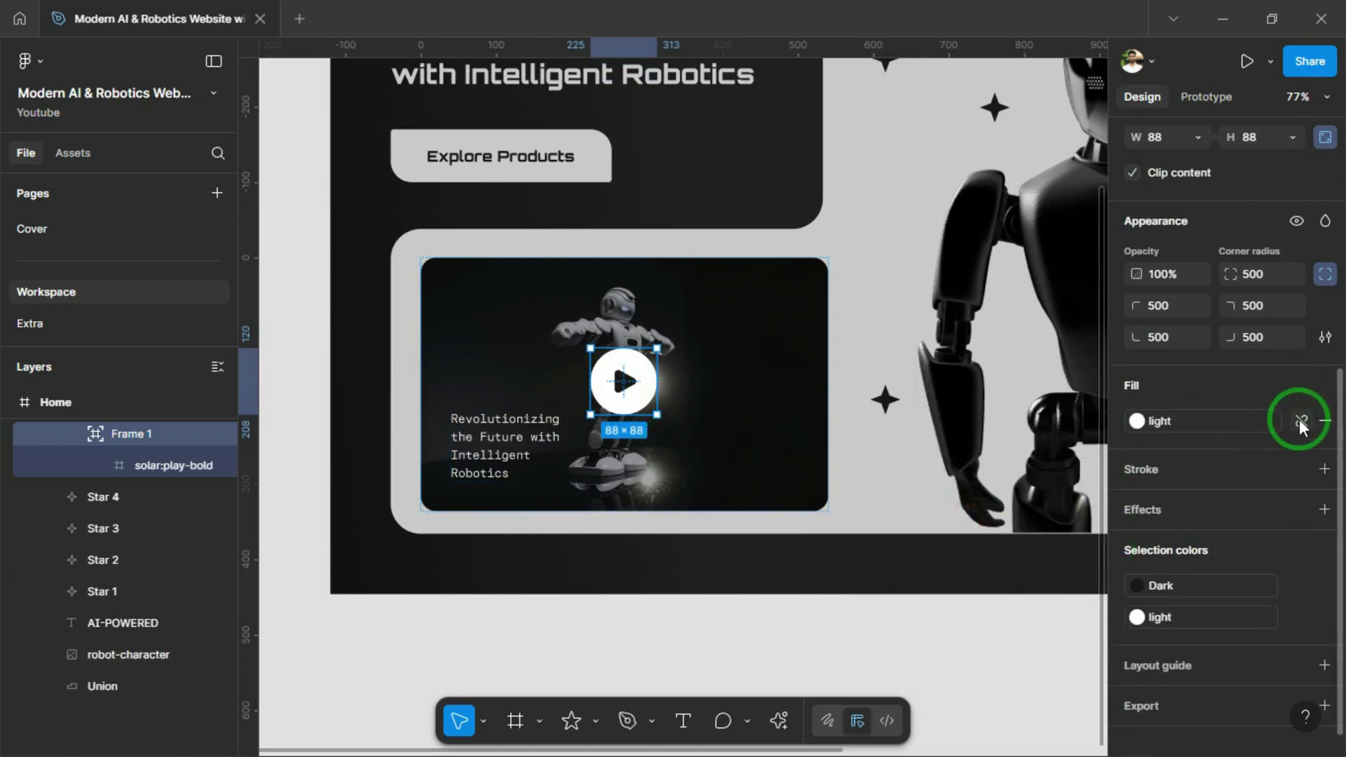
{"action": "left_click", "coordinate": [1301, 421]}
{"action": "type", "text": "30"}
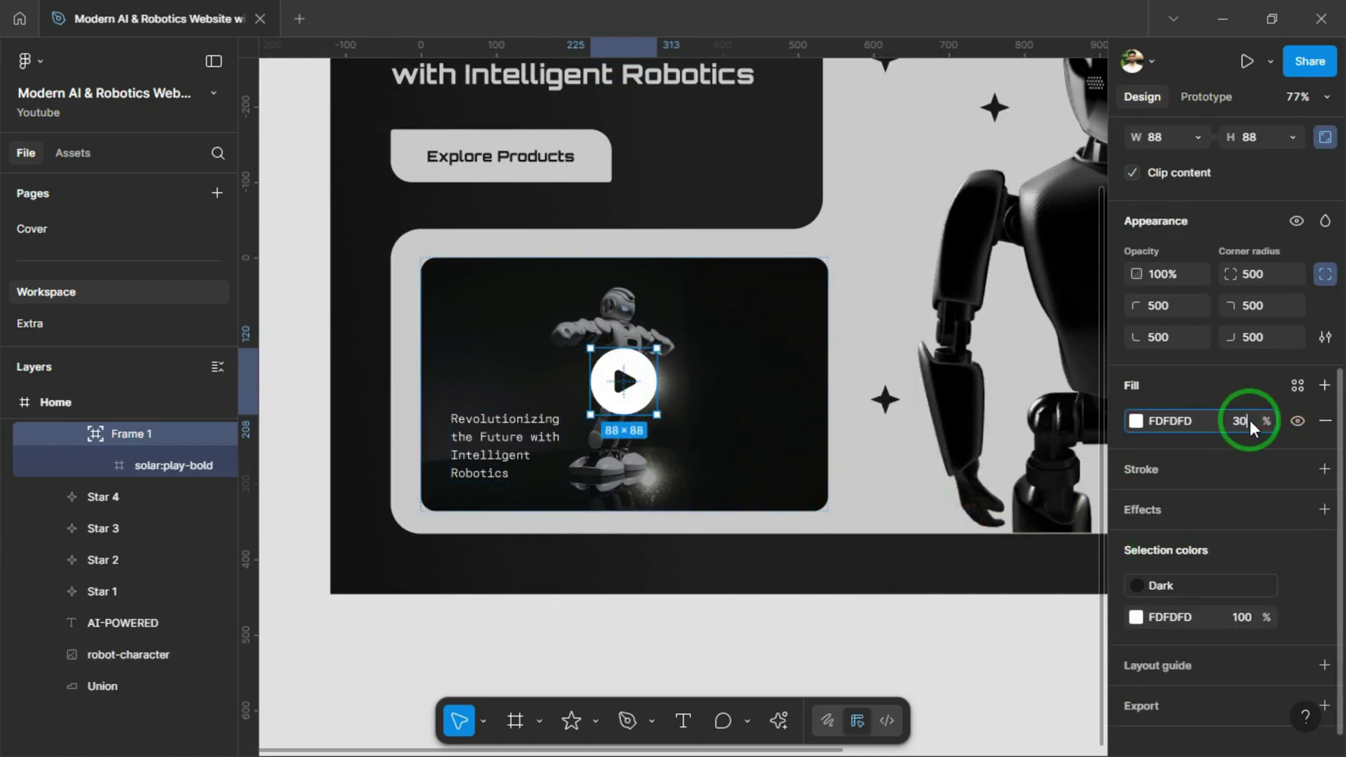
{"action": "key", "text": "Return"}
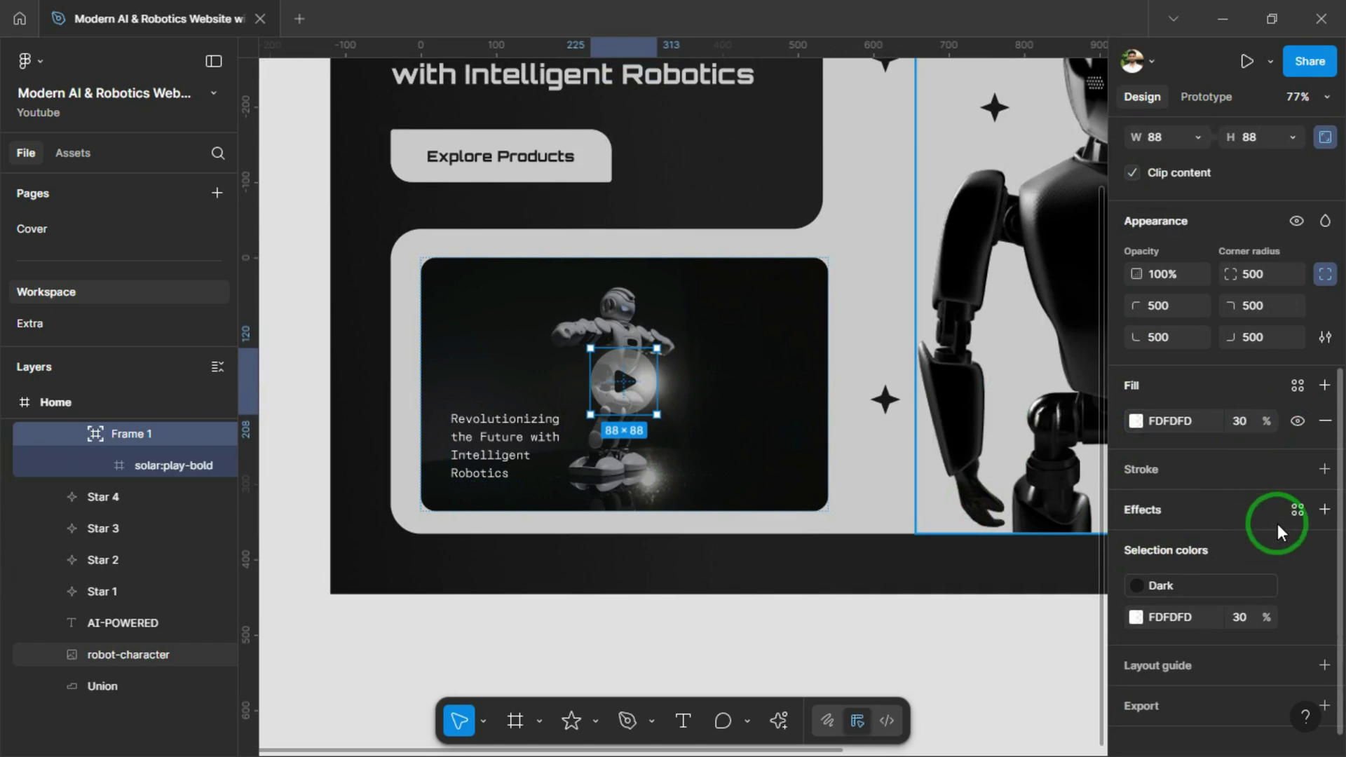
Apply the glass effect style and a light stroke to the play button
{"action": "left_click", "coordinate": [1295, 510]}
{"action": "left_click", "coordinate": [1006, 582]}
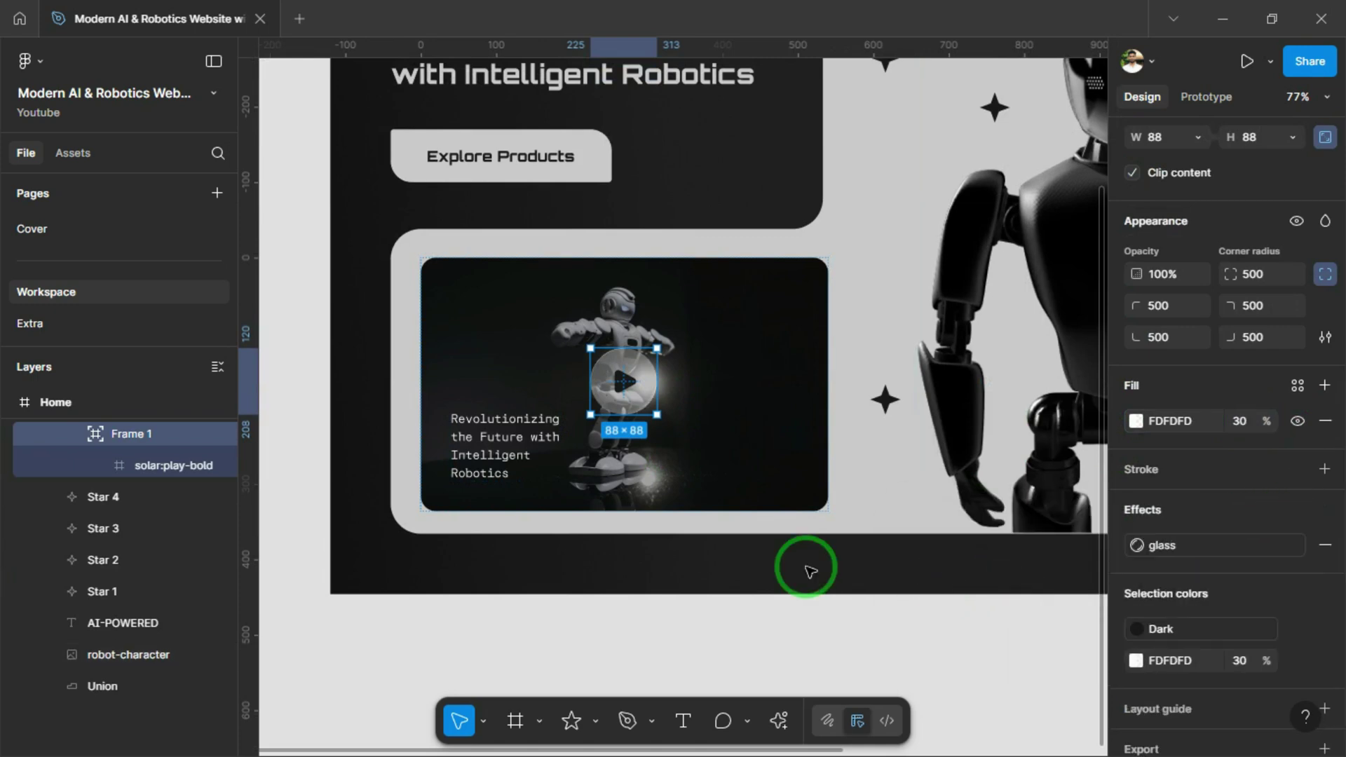
{"action": "scroll", "coordinate": [810, 571], "scroll_direction": "right", "scroll_amount": 1}
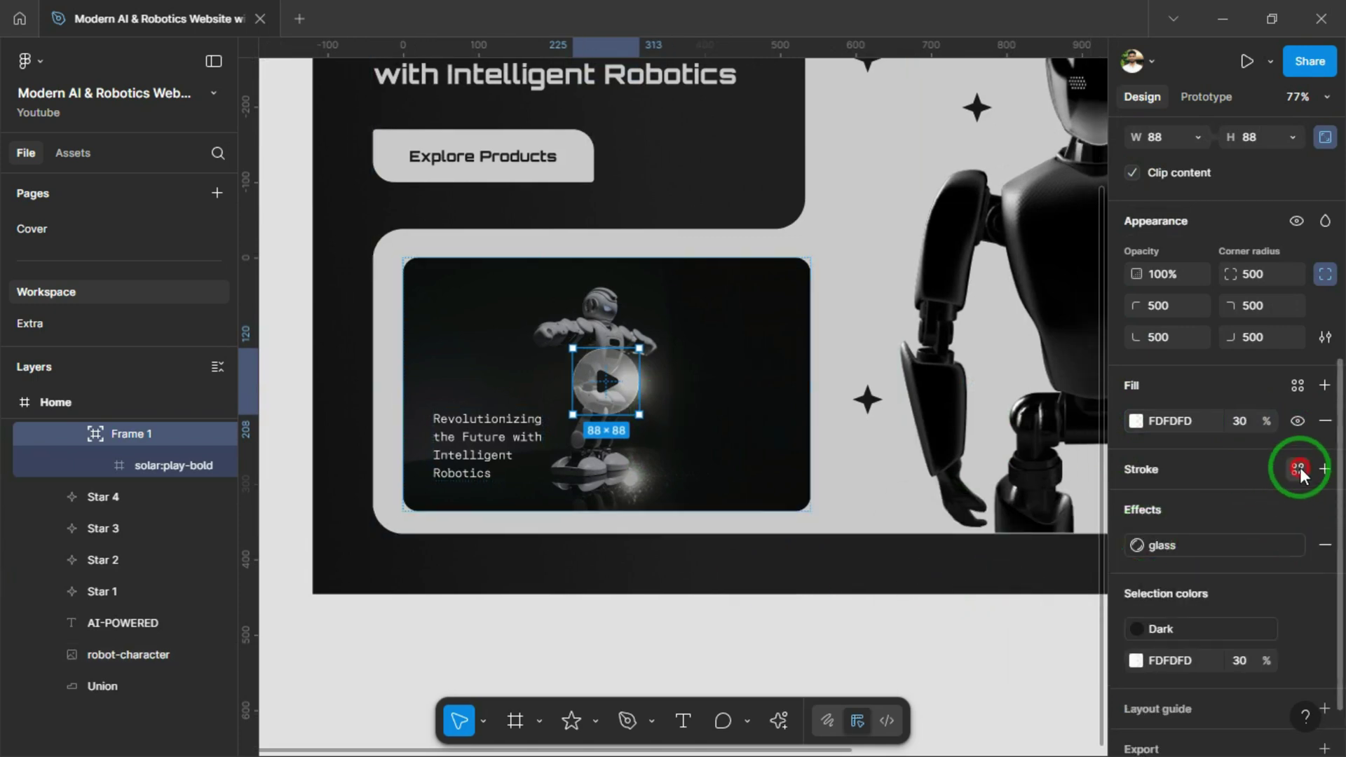
{"action": "left_click", "coordinate": [1300, 469]}
{"action": "left_click", "coordinate": [948, 594]}
{"action": "left_click", "coordinate": [641, 649]}
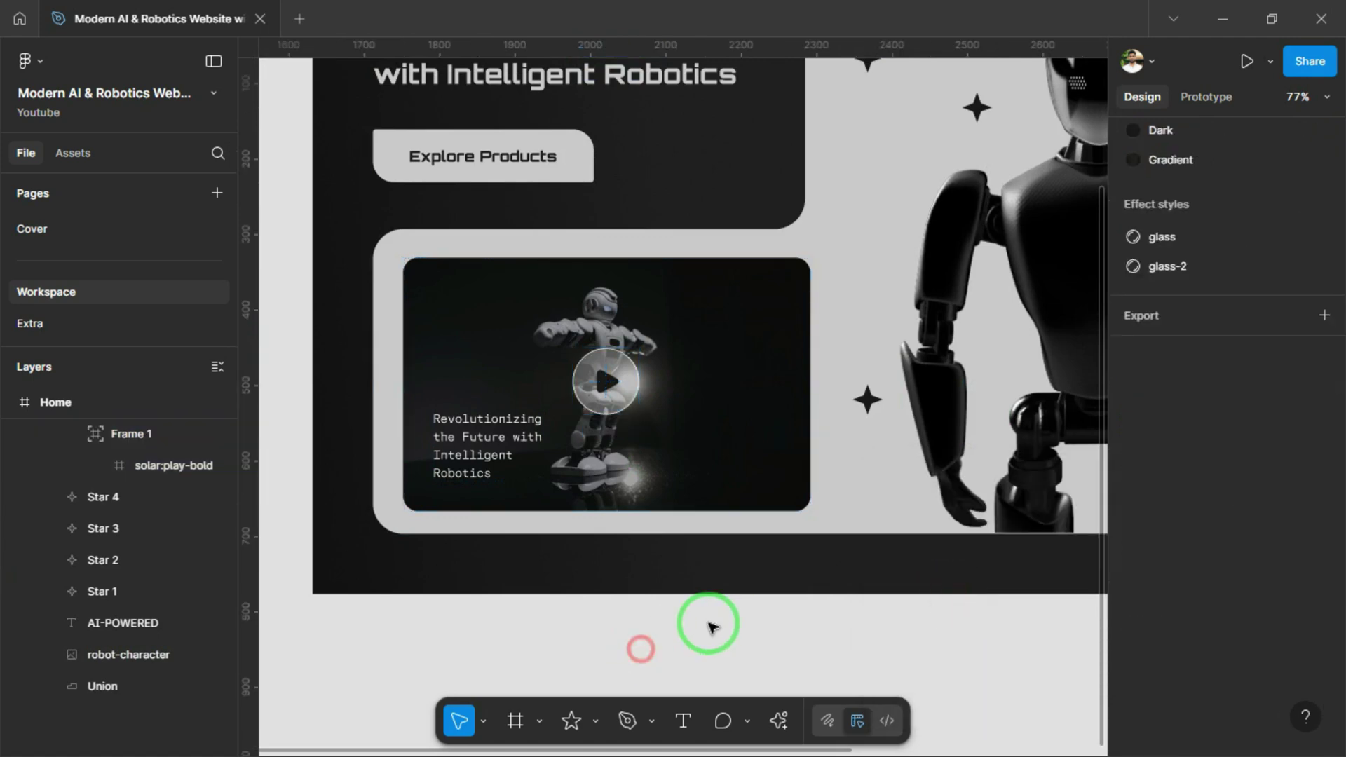
{"action": "scroll", "coordinate": [712, 626], "scroll_direction": "down", "scroll_amount": 5}
Copy the card text onto the robot's hand and rename the play button frame to 'btn'
{"action": "left_click_drag", "start_coordinate": [415, 456], "coordinate": [829, 460]}
{"action": "scroll", "coordinate": [775, 586], "scroll_direction": "up", "scroll_amount": 3}
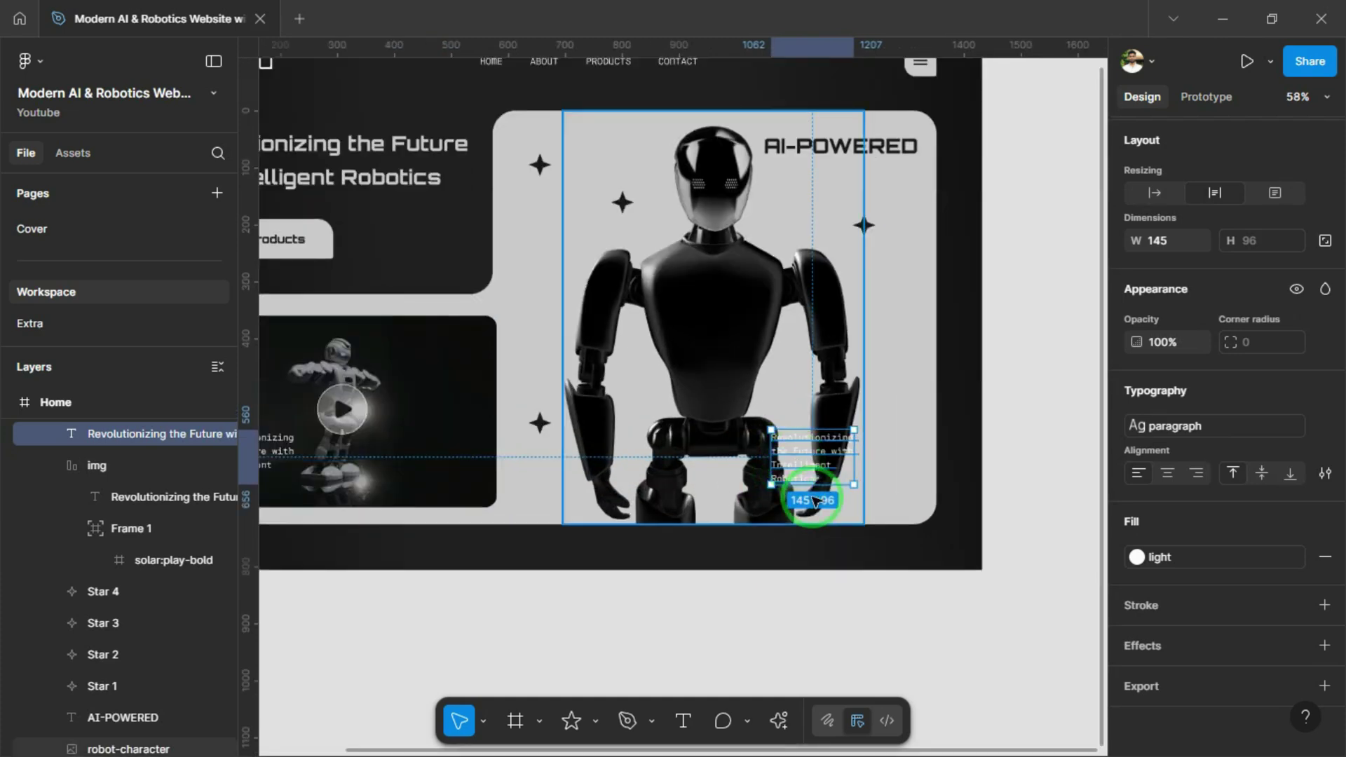
{"action": "scroll", "coordinate": [813, 500], "scroll_direction": "down", "scroll_amount": 3}
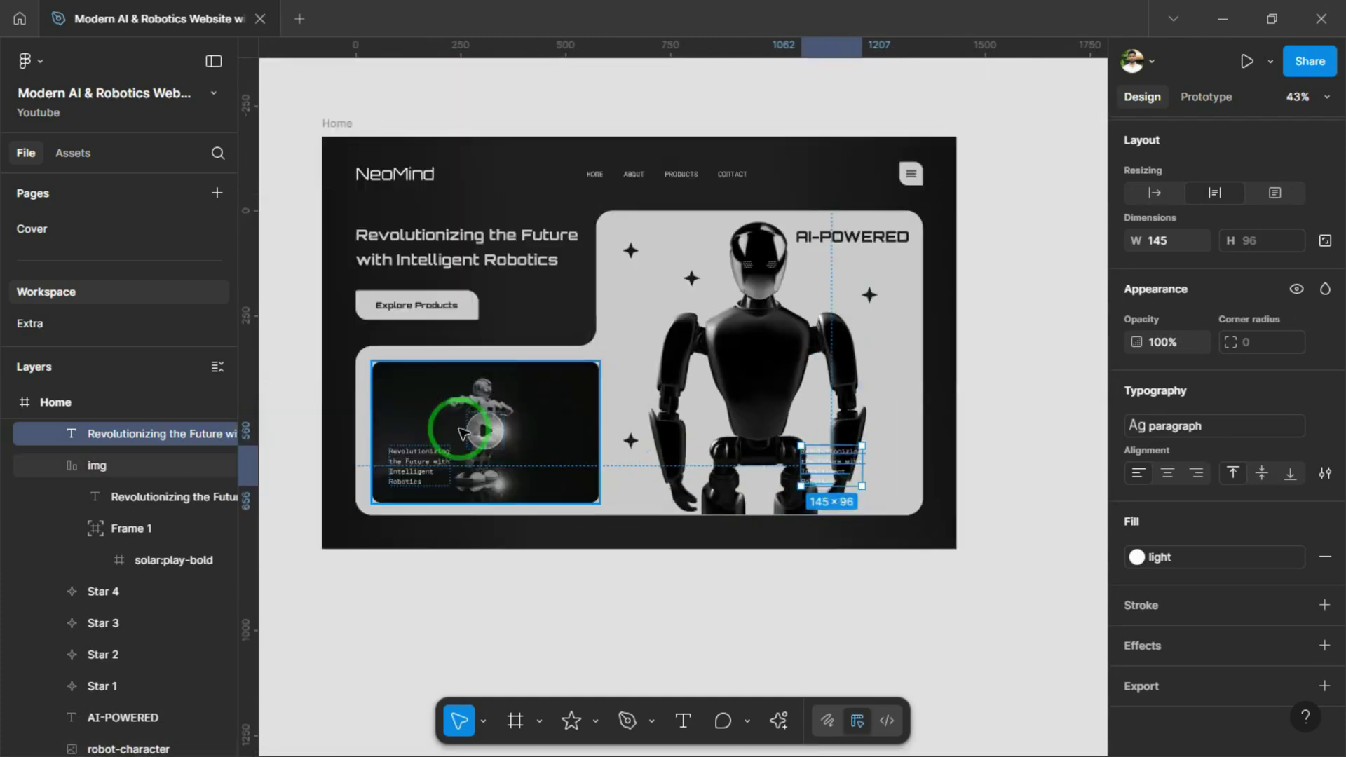
{"action": "double_click", "coordinate": [133, 529]}
{"action": "key", "text": "Return"}
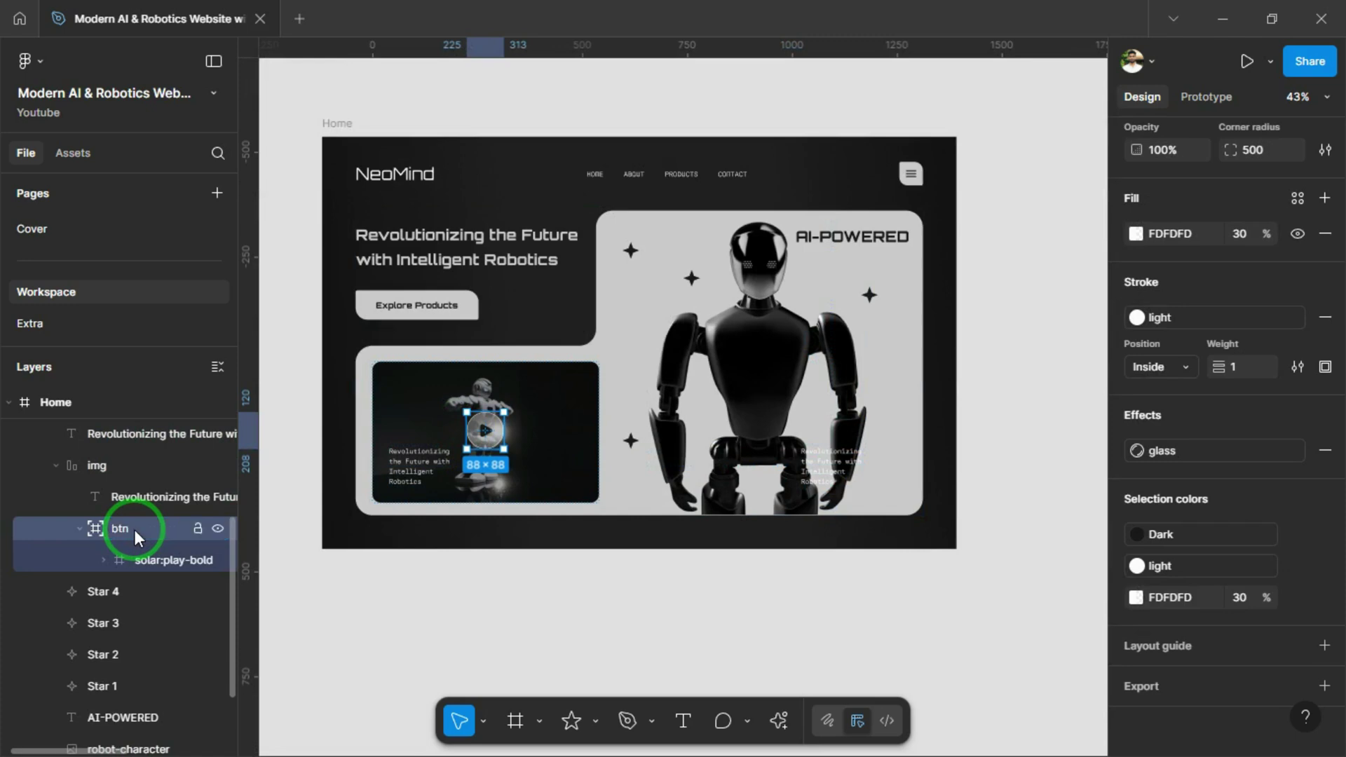
Replace the robot's small text with the description paragraph and widen it to 297
{"action": "left_click", "coordinate": [841, 540]}
{"action": "scroll", "coordinate": [868, 449], "scroll_direction": "up", "scroll_amount": 5}
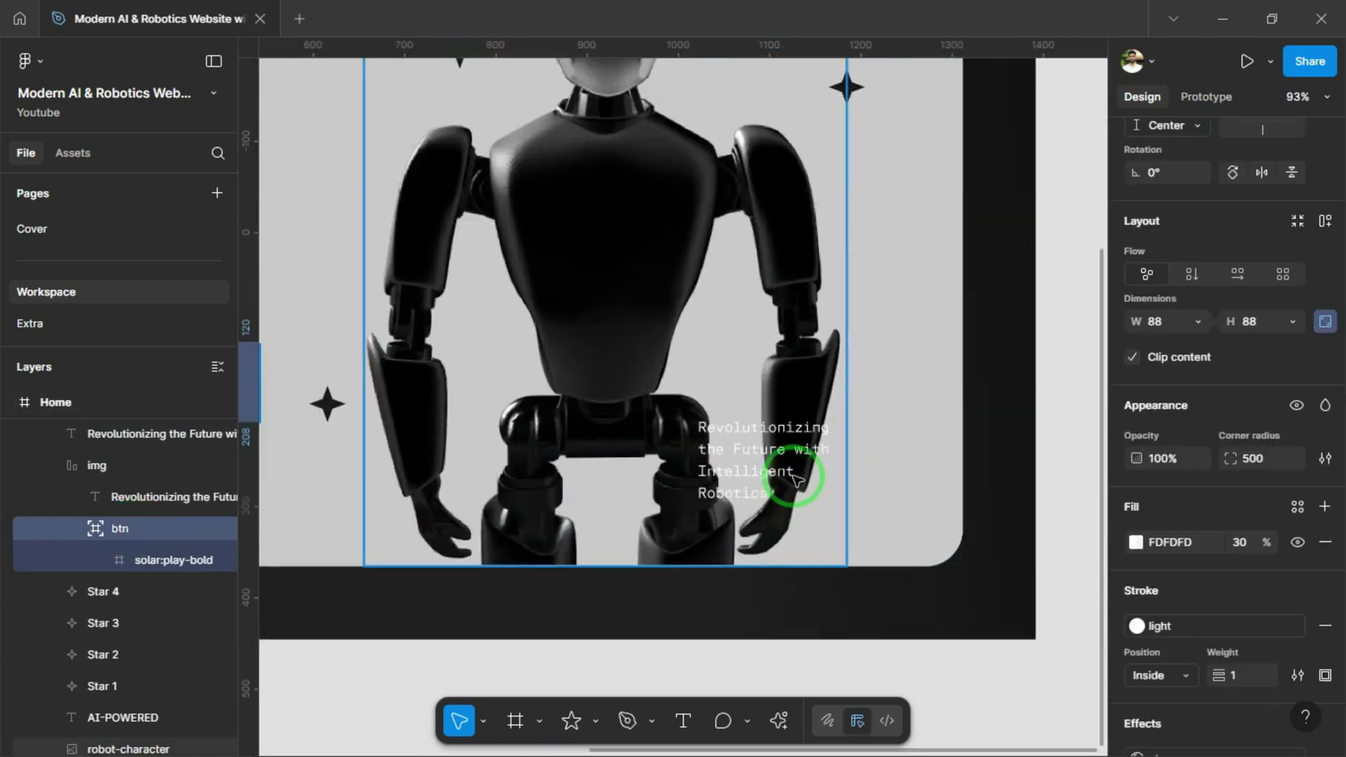
{"action": "left_click", "coordinate": [834, 462]}
{"action": "double_click", "coordinate": [773, 462]}
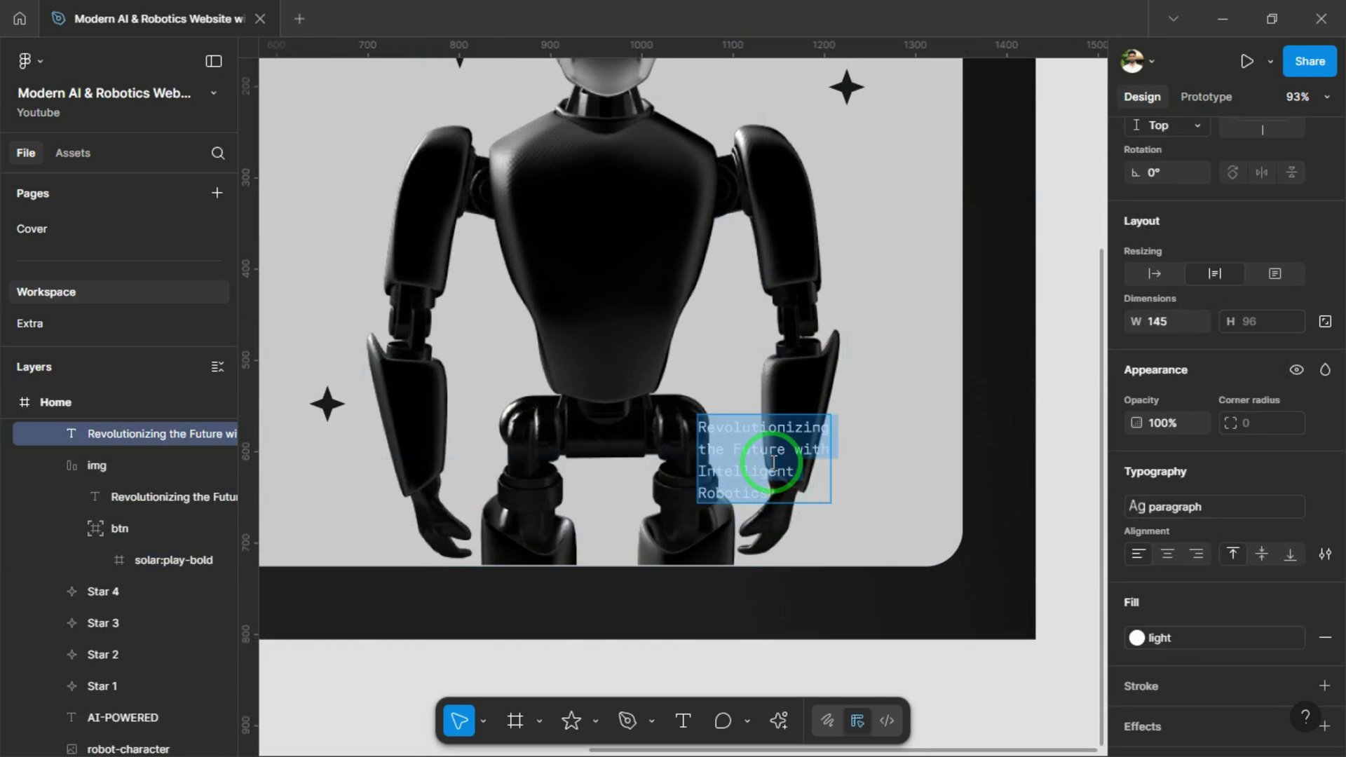
{"action": "key", "text": "ctrl+v"}
{"action": "key", "text": "Escape"}
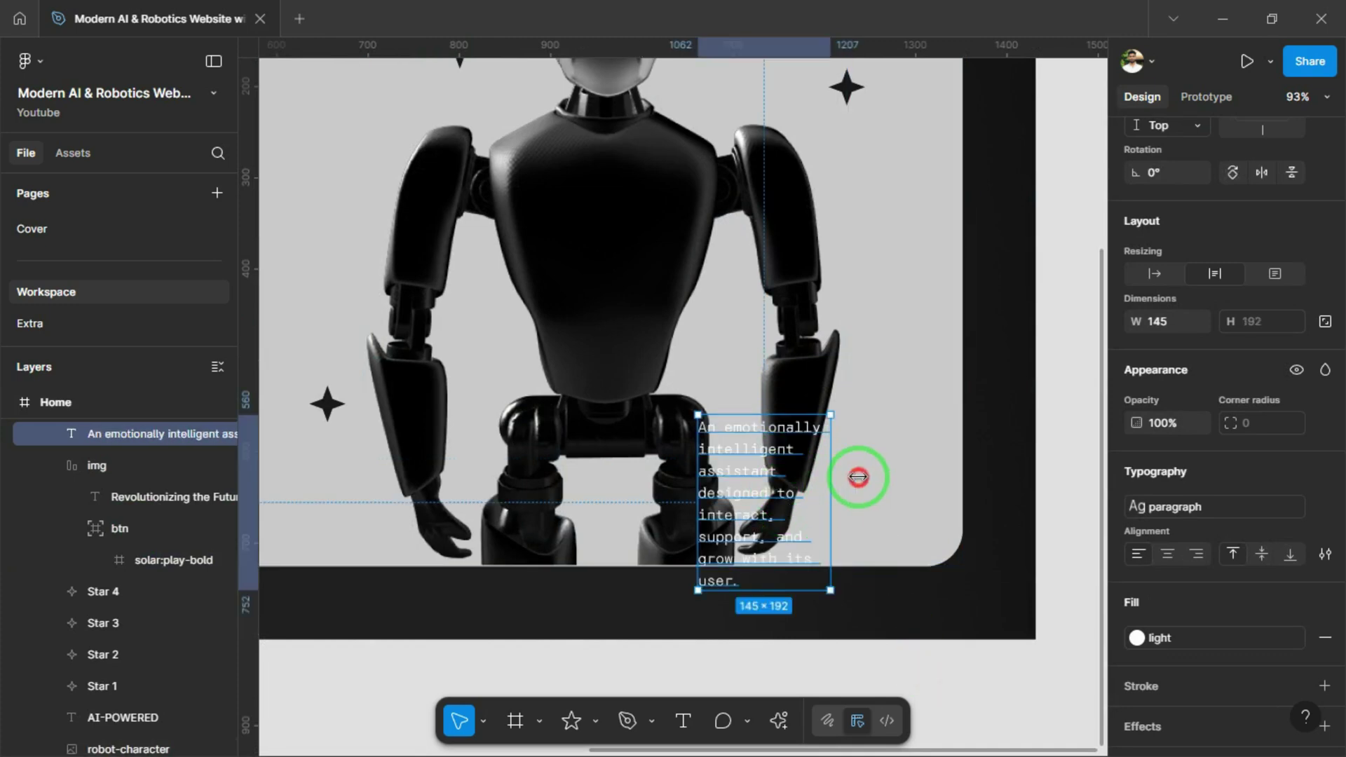
{"action": "left_click_drag", "start_coordinate": [858, 477], "coordinate": [902, 457]}
{"action": "left_click_drag", "start_coordinate": [697, 479], "coordinate": [625, 466]}
{"action": "scroll", "coordinate": [625, 466], "scroll_direction": "down", "scroll_amount": 2}
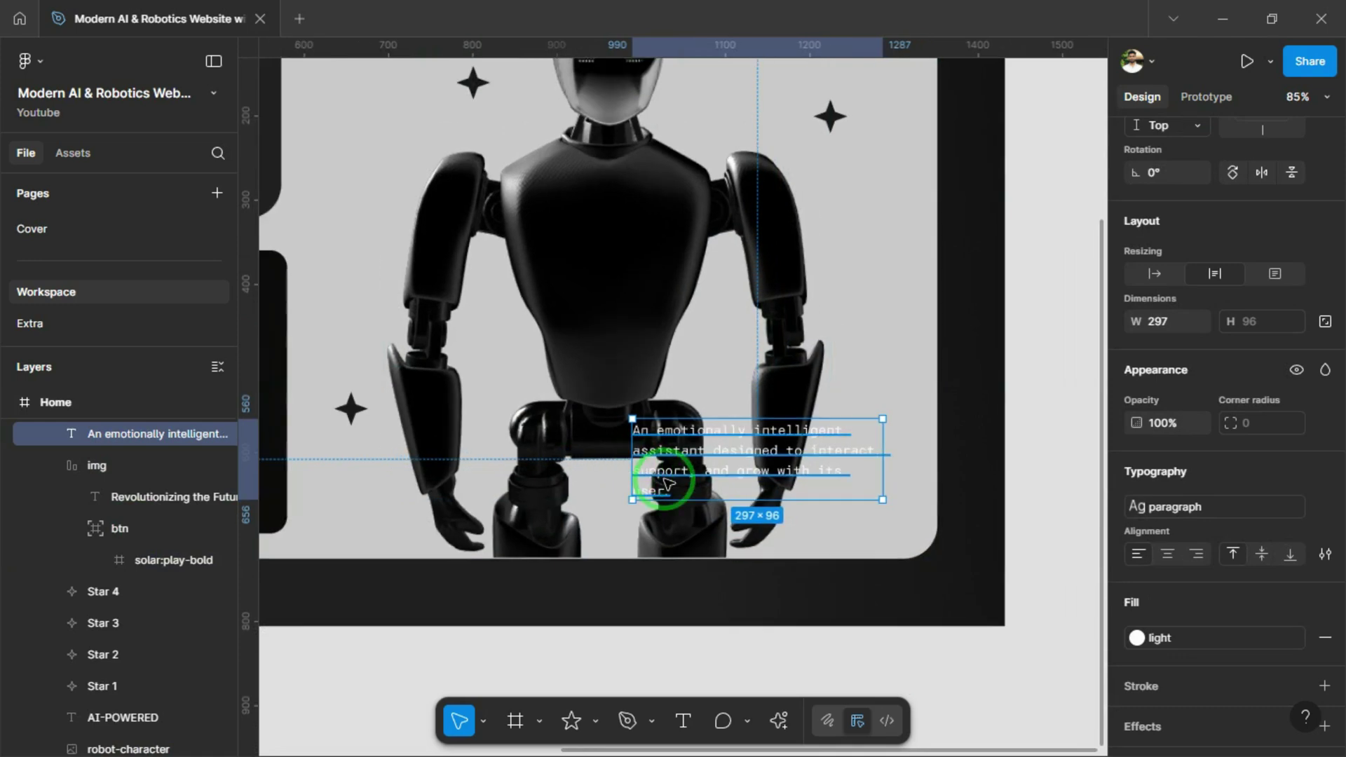
Duplicate the paragraph above itself as an auto-width 'EVA-X' label in CTA text style
{"action": "left_click_drag", "start_coordinate": [748, 410], "coordinate": [746, 405]}
{"action": "double_click", "coordinate": [745, 403]}
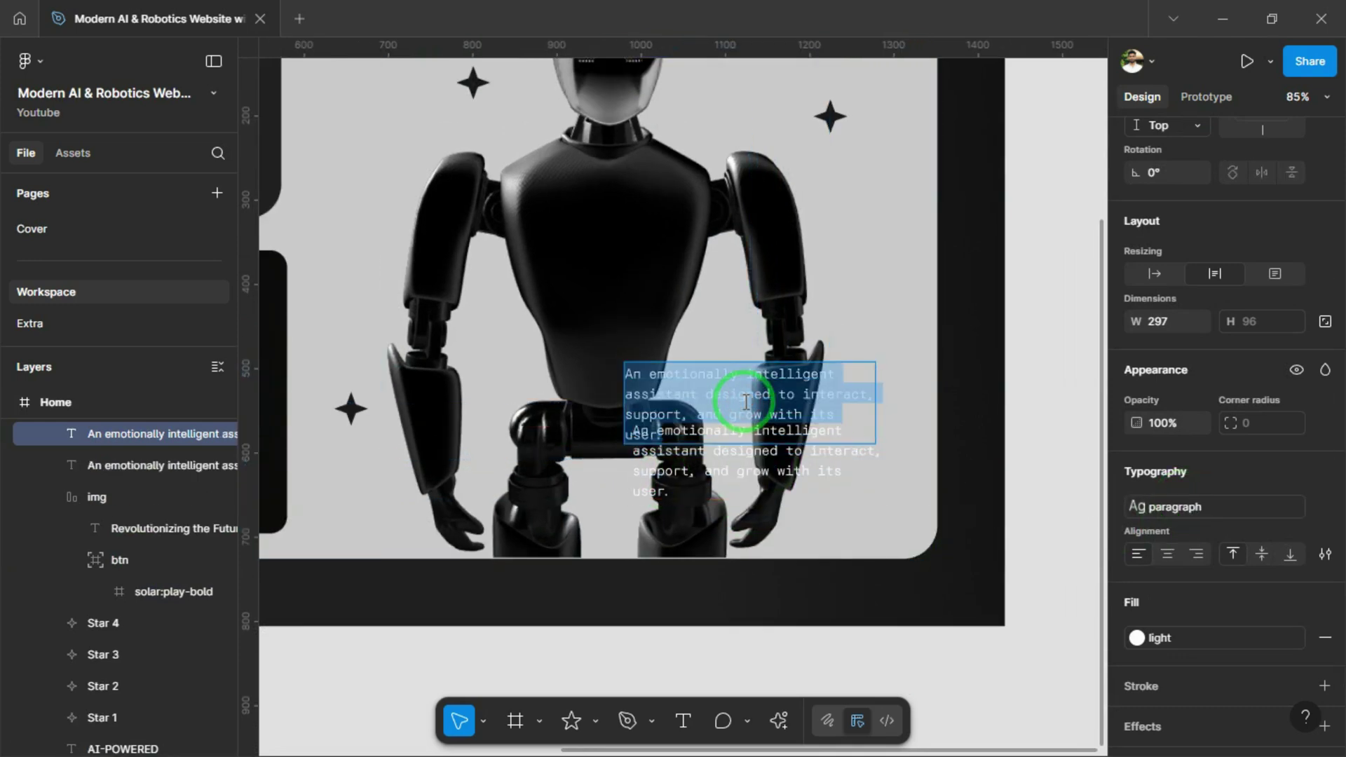
{"action": "type", "text": "EVA-X"}
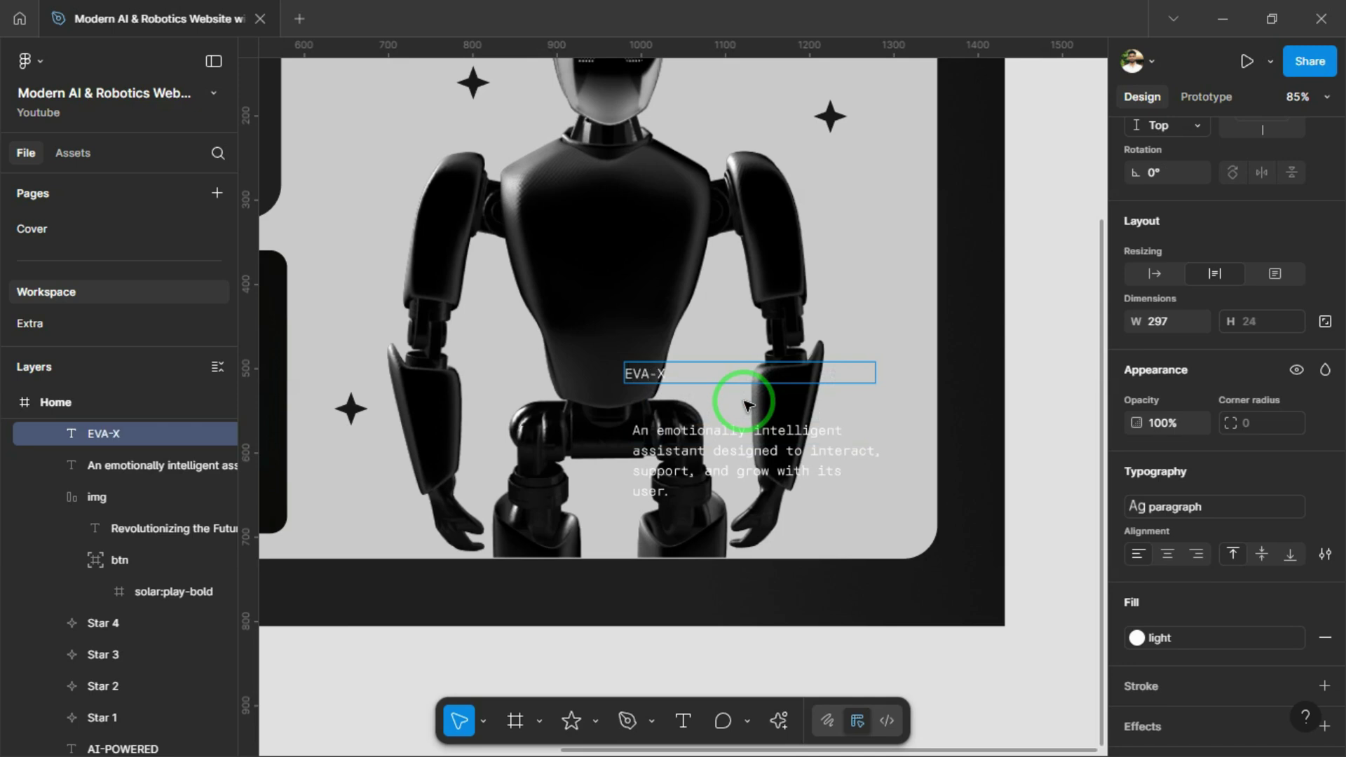
{"action": "left_click", "coordinate": [1154, 275]}
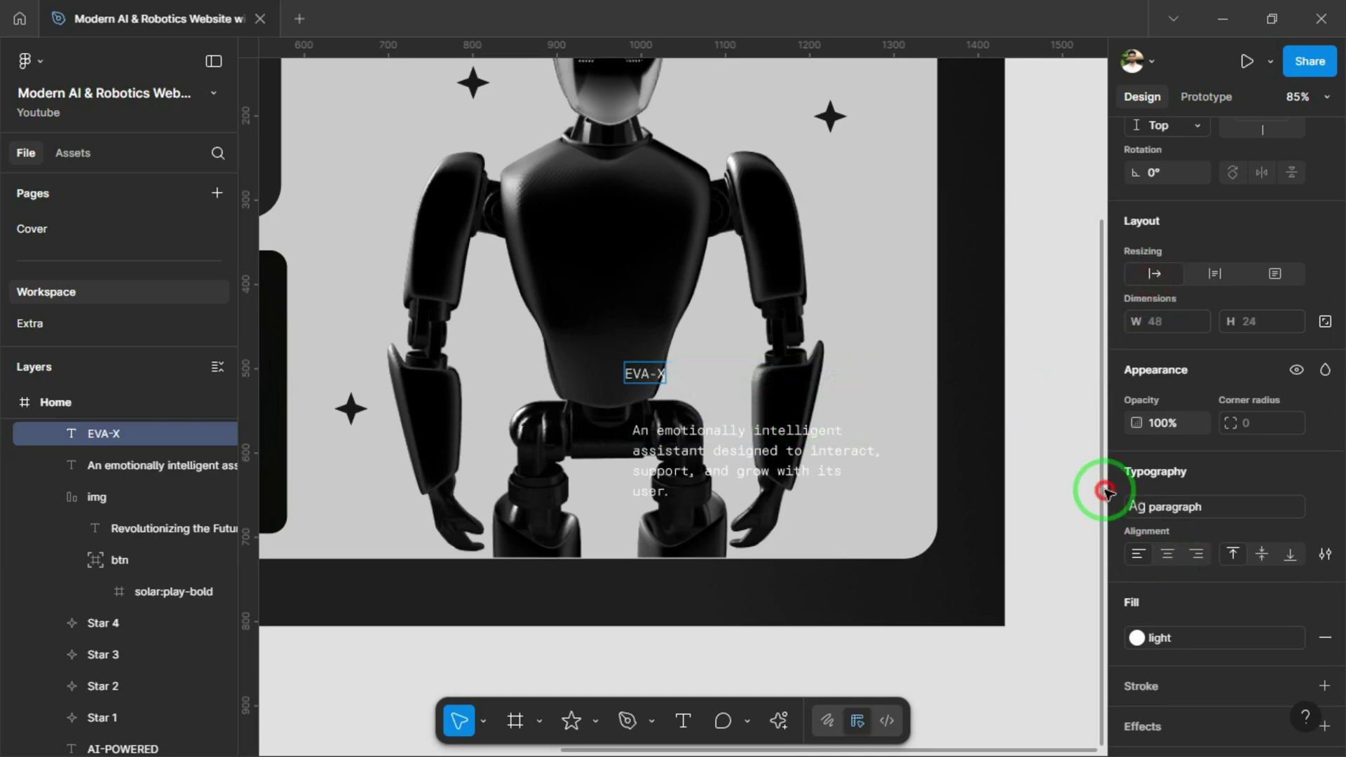
{"action": "left_click", "coordinate": [1159, 510]}
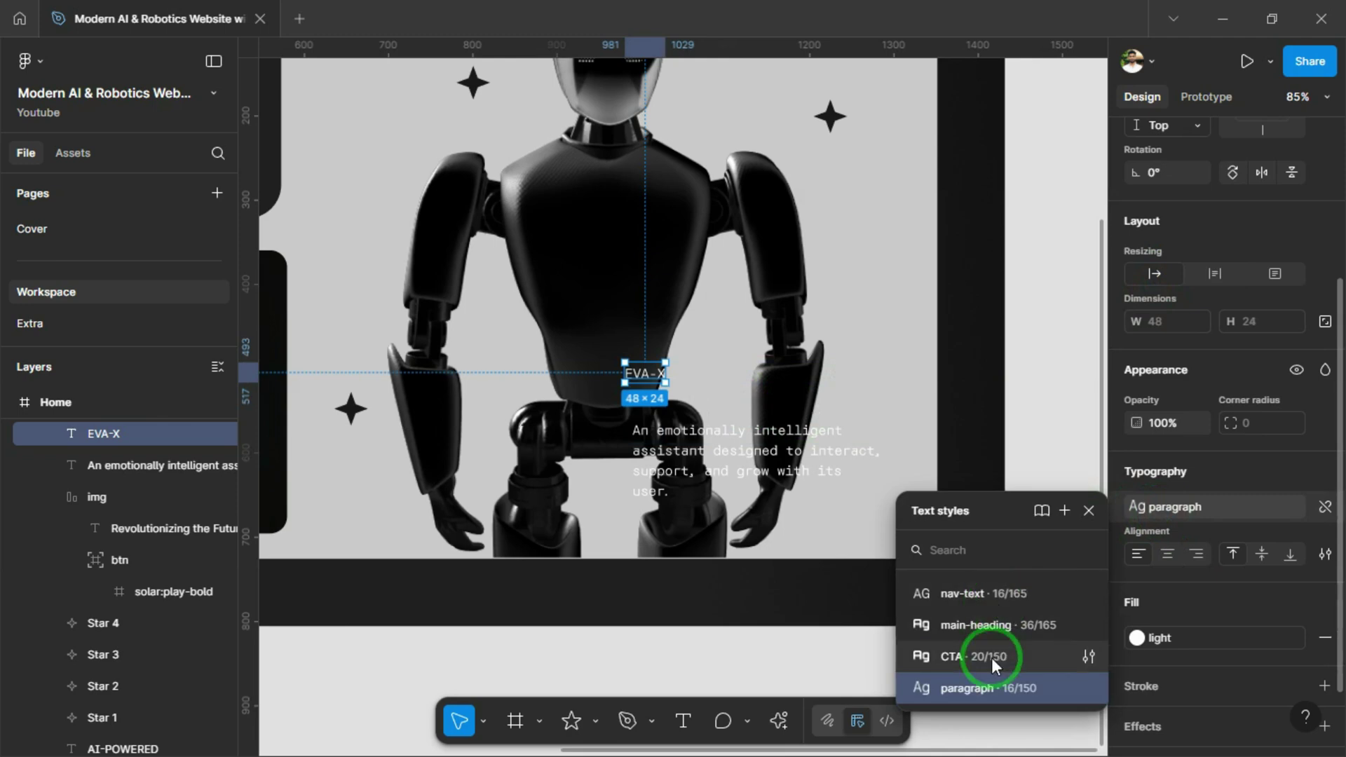
{"action": "left_click", "coordinate": [992, 658]}
{"action": "mouse_move", "coordinate": [646, 381]}
{"action": "left_mouse_down"}
{"action": "mouse_move", "coordinate": [691, 388]}
{"action": "mouse_move", "coordinate": [659, 389]}
{"action": "mouse_move", "coordinate": [659, 401]}
{"action": "left_mouse_up"}
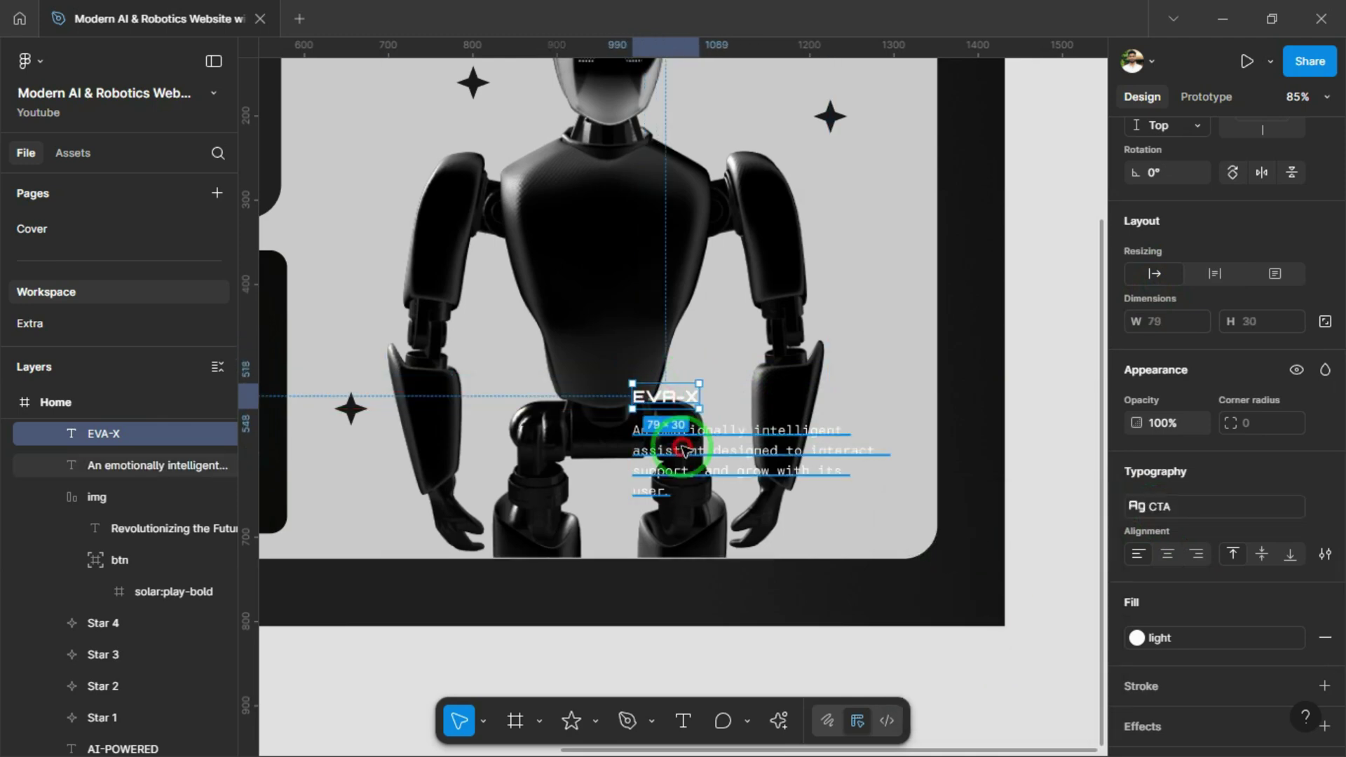
Wrap EVA-X and the paragraph in an auto-layout frame with a 4 px gap
{"action": "left_click", "coordinate": [683, 450], "text": "shift"}
{"action": "key", "text": "shift+a"}
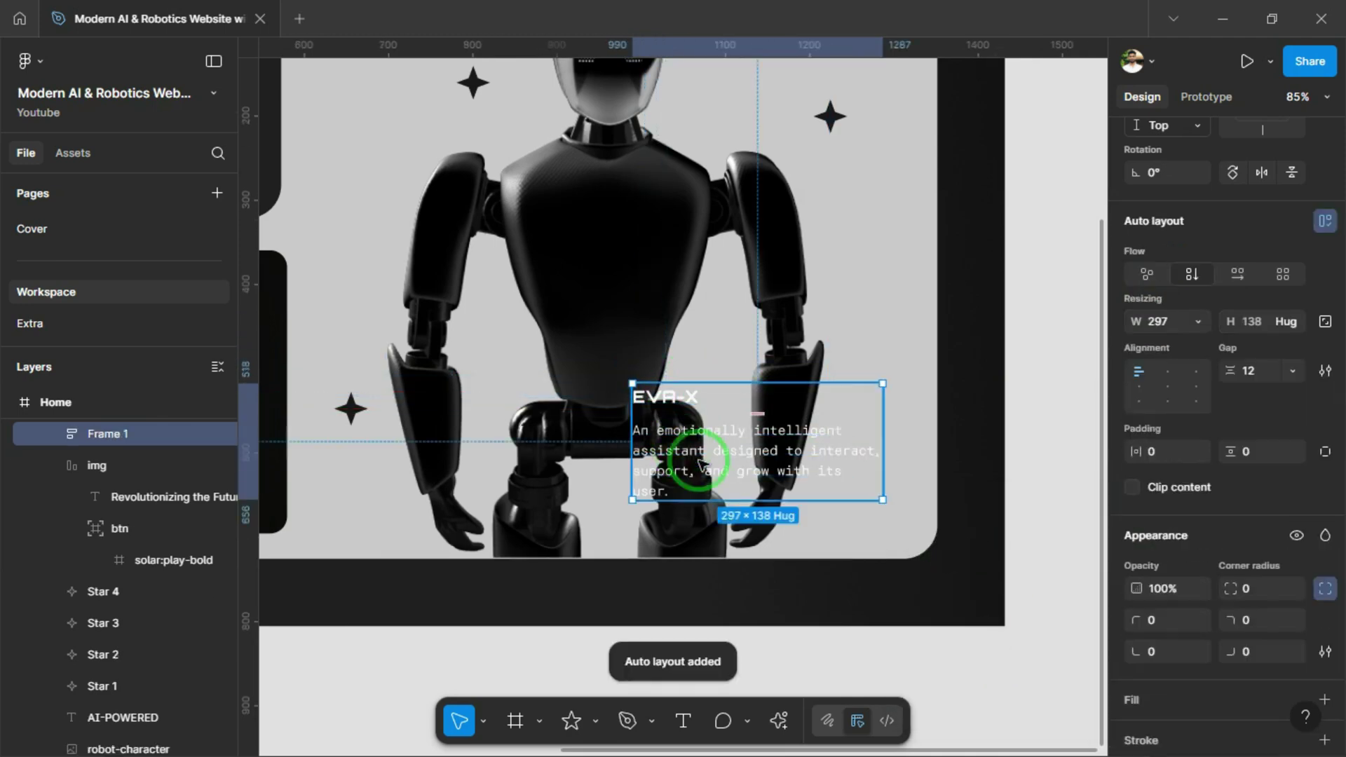
{"action": "left_click", "coordinate": [764, 411]}
{"action": "key", "text": "Return"}
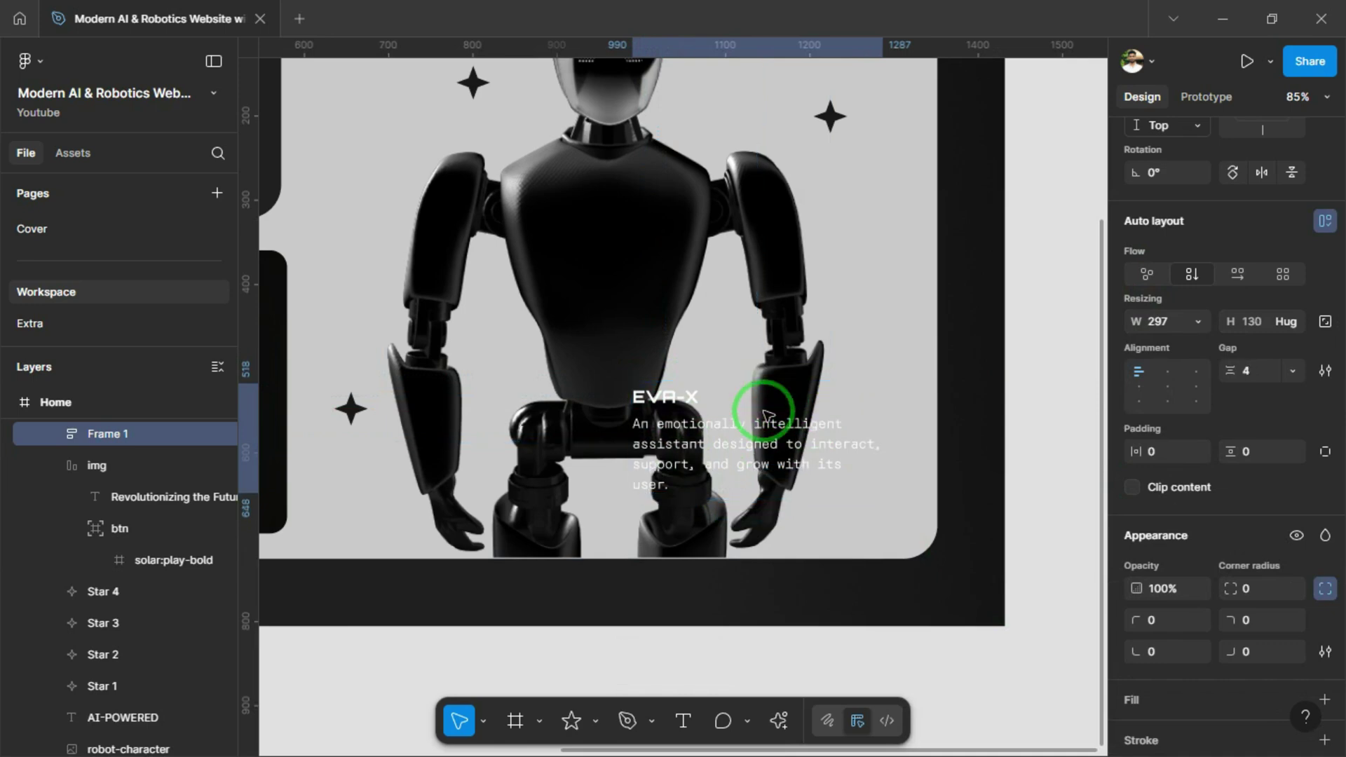
Give the frame 24 px horizontal and vertical padding and widen it to 352
{"action": "scroll", "coordinate": [1248, 604], "scroll_direction": "down", "scroll_amount": 5}
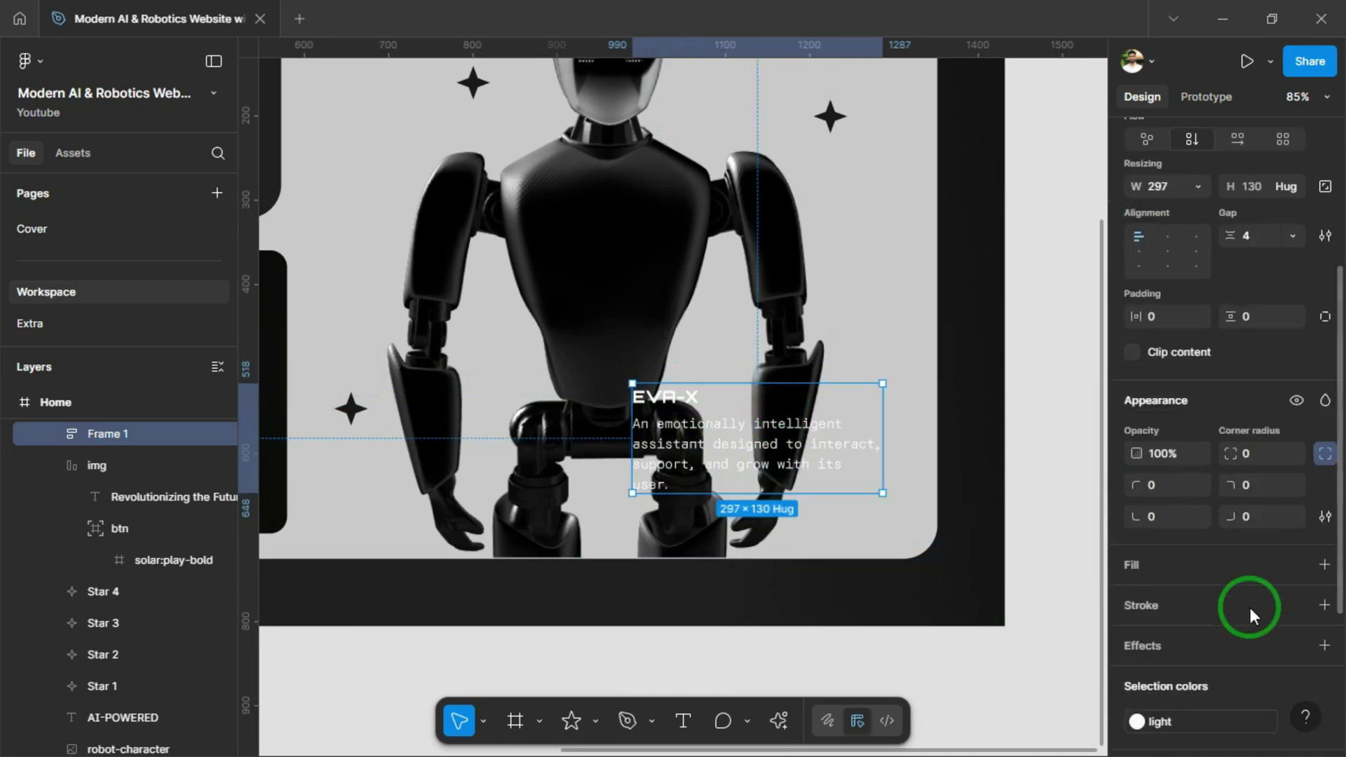
{"action": "scroll", "coordinate": [1192, 421], "scroll_direction": "up", "scroll_amount": 2}
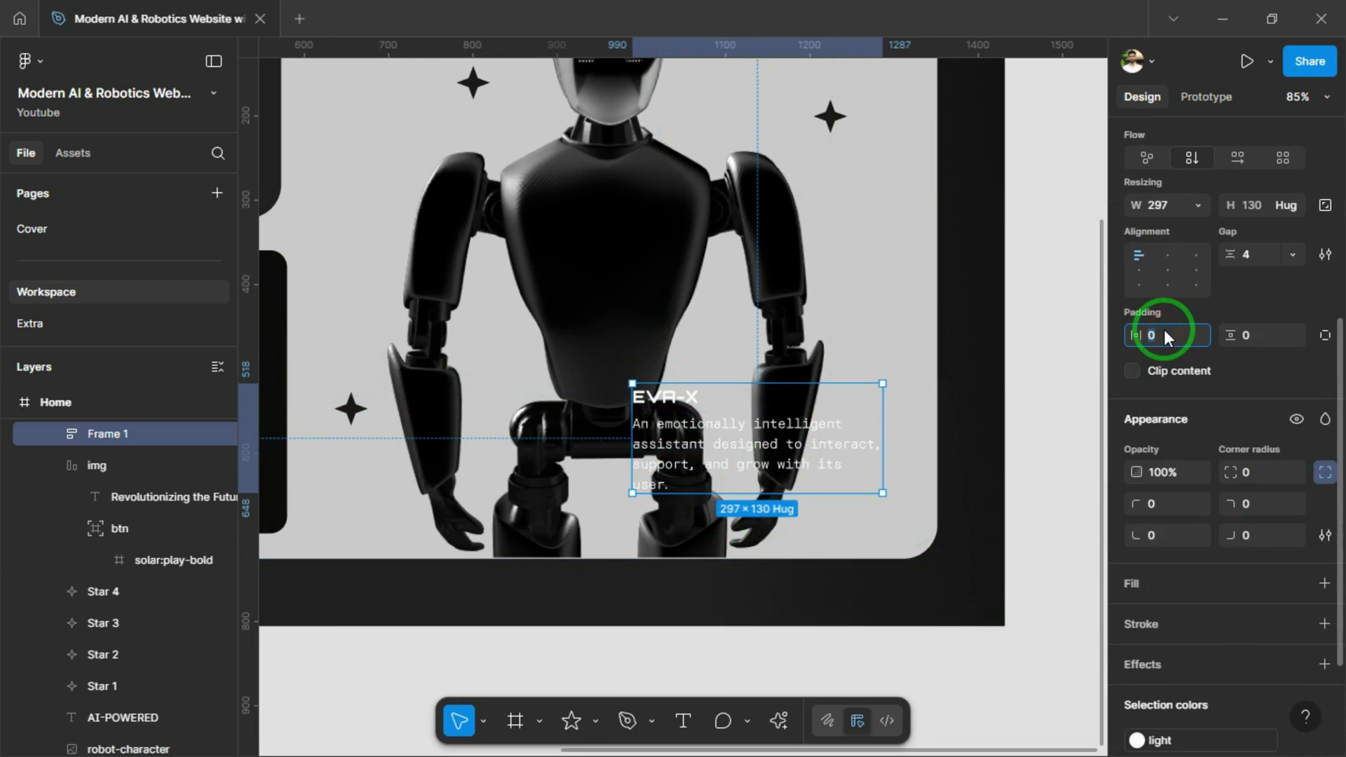
{"action": "type", "text": "24"}
{"action": "key", "text": "Return"}
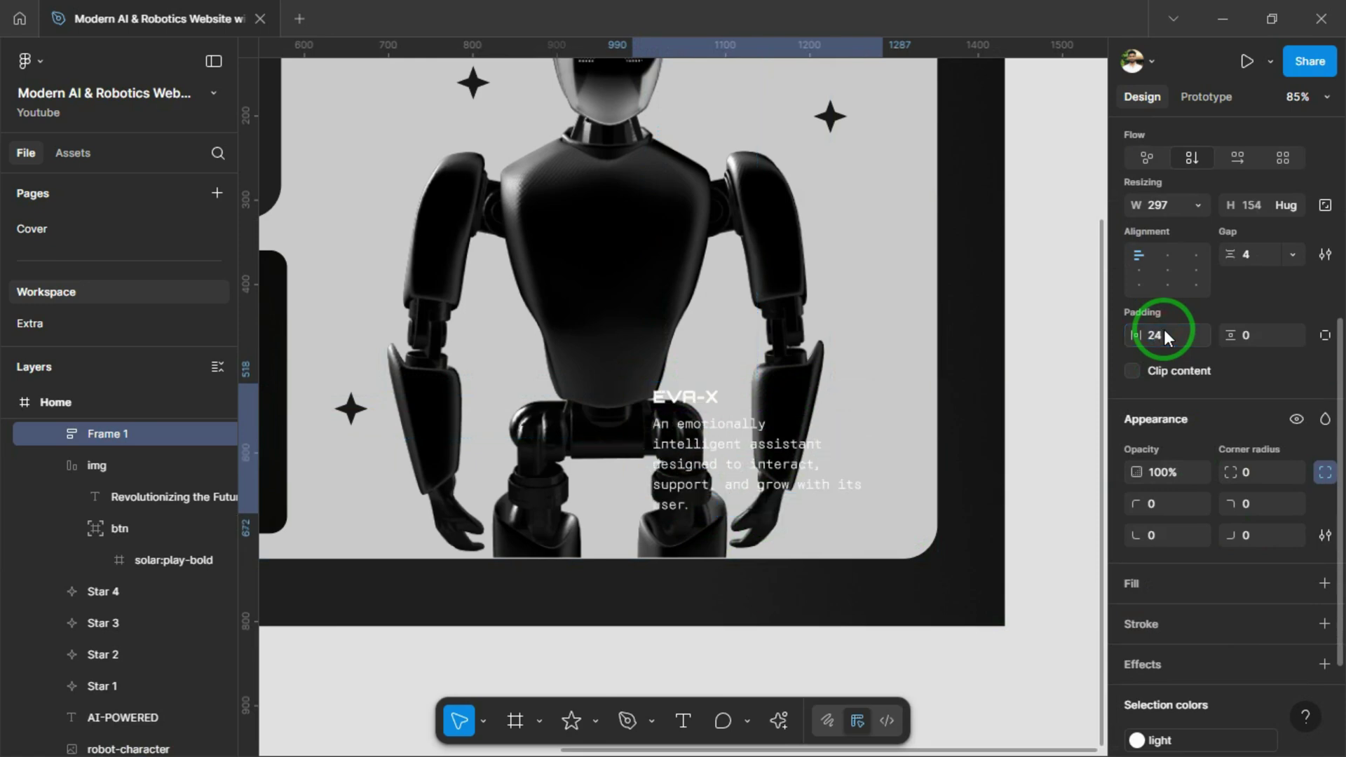
{"action": "left_click", "coordinate": [1275, 326]}
{"action": "type", "text": "2"}
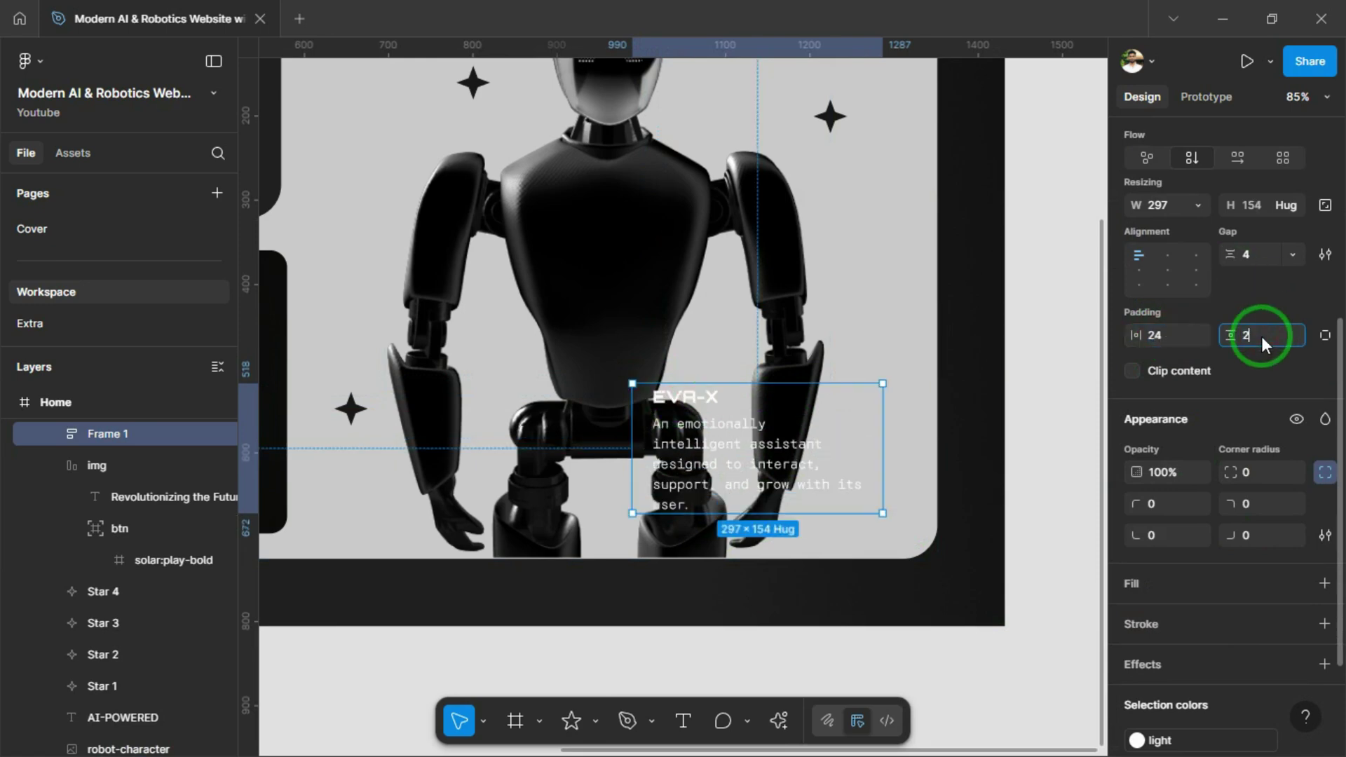
{"action": "type", "text": "4"}
{"action": "key", "text": "Return"}
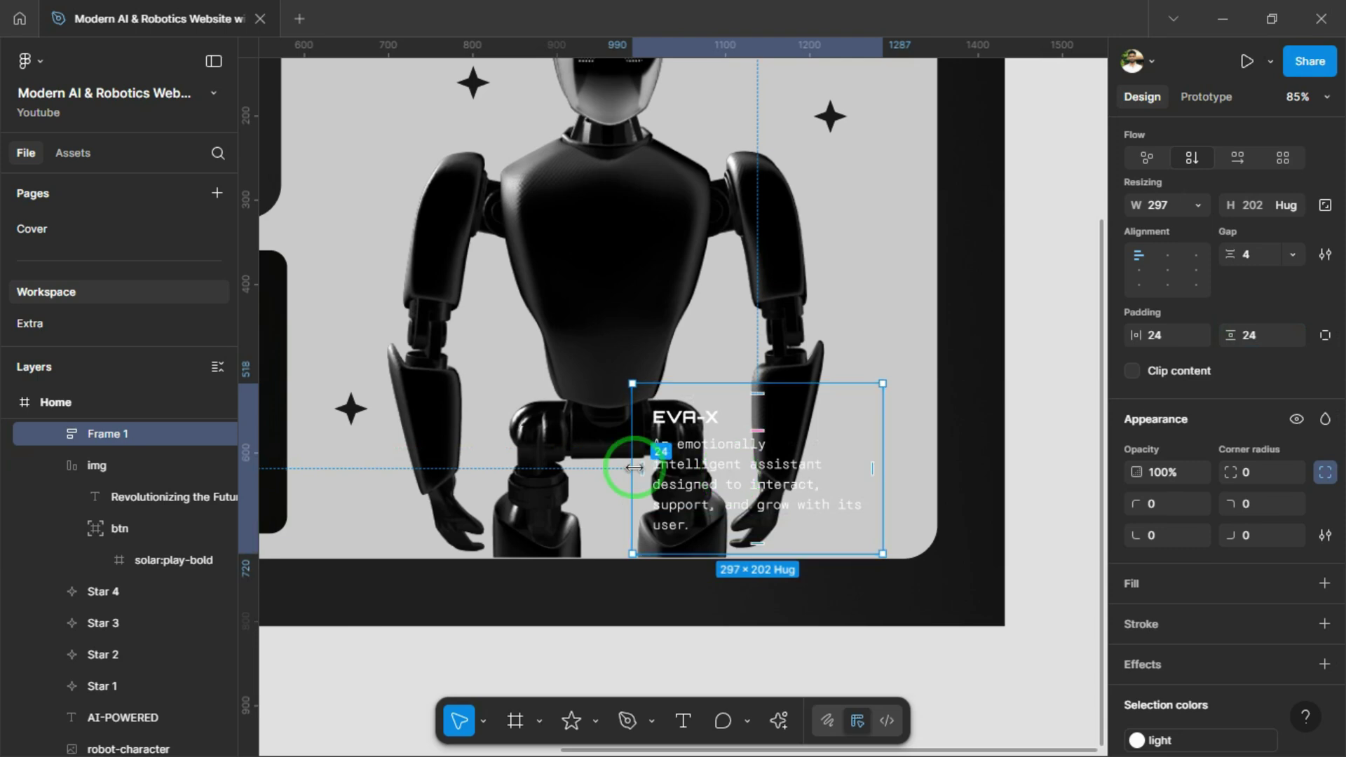
{"action": "left_click_drag", "start_coordinate": [633, 465], "coordinate": [586, 449]}
{"action": "scroll", "coordinate": [1191, 547], "scroll_direction": "down", "scroll_amount": 3}
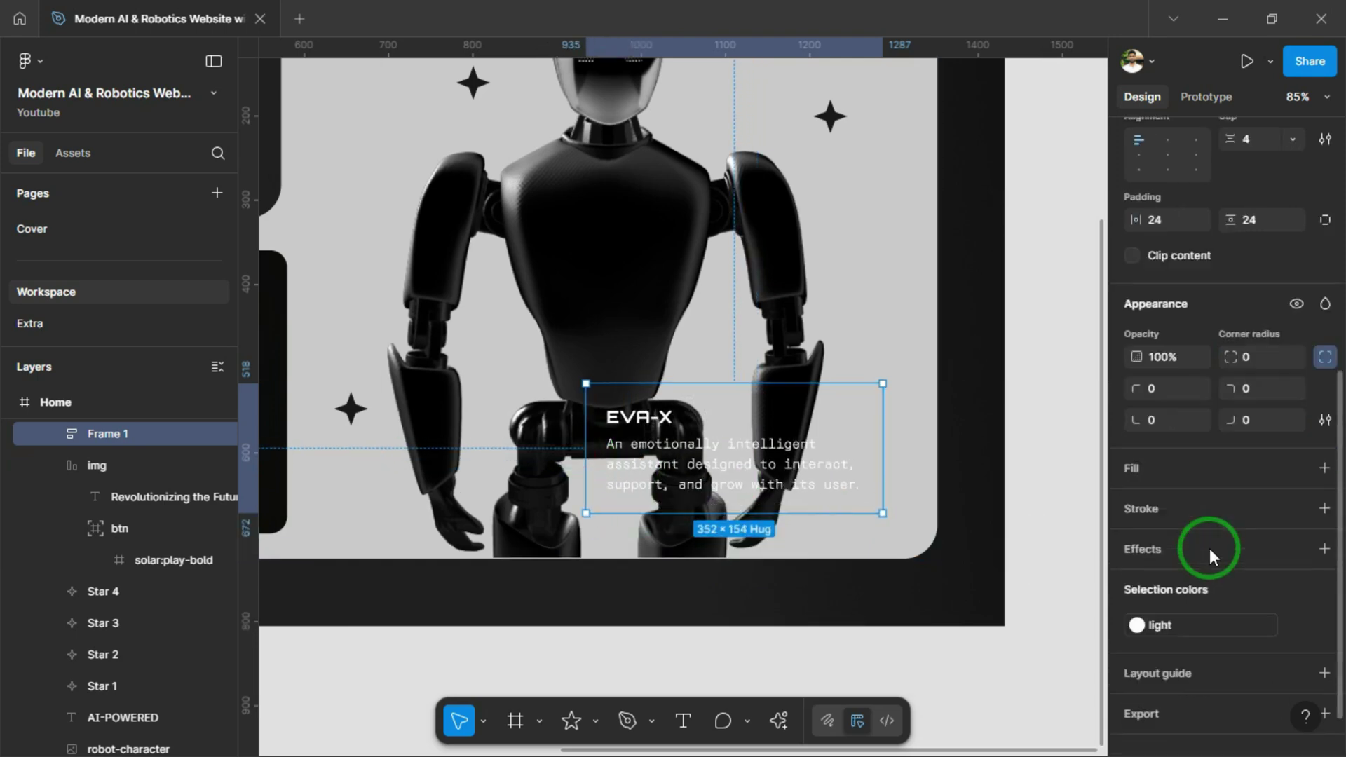
Add a 191919 fill at 40% opacity to the EVA-X frame
{"action": "left_click", "coordinate": [1324, 441]}
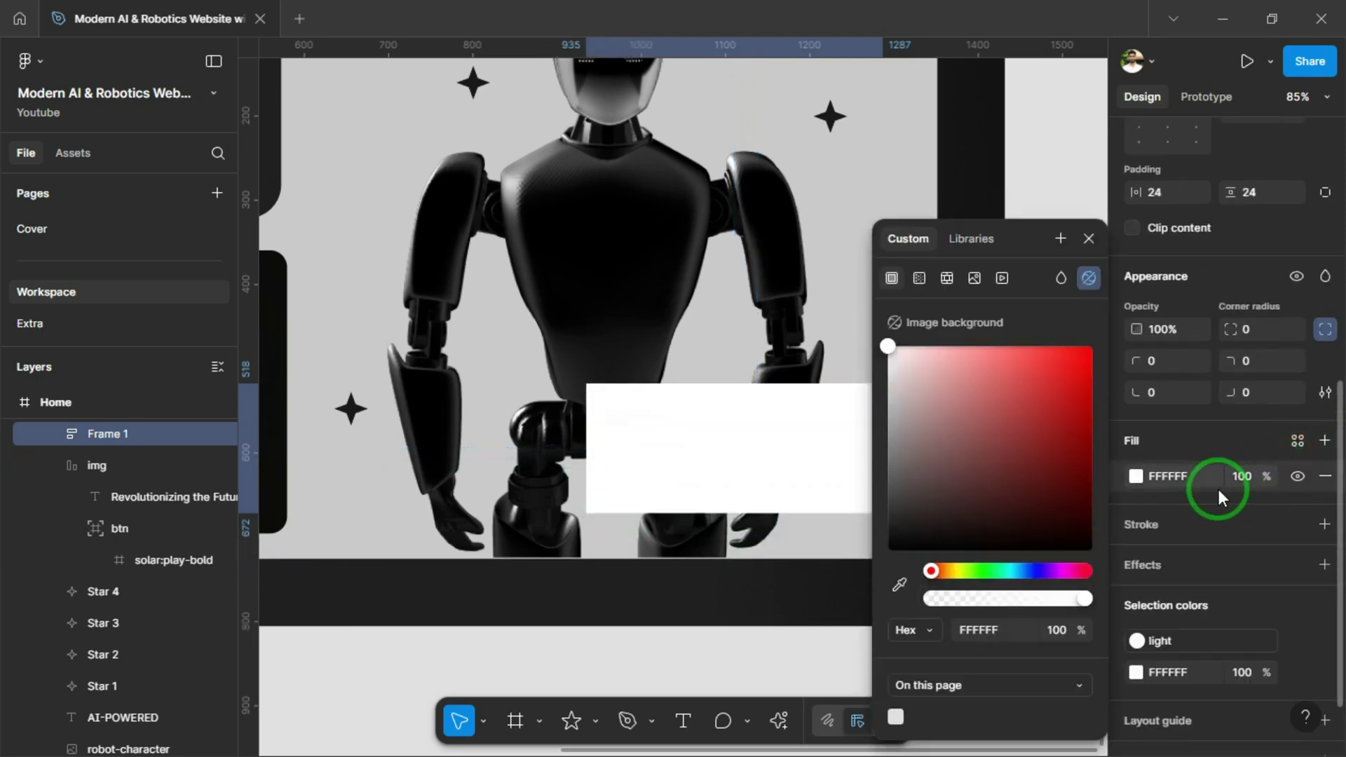
{"action": "left_click", "coordinate": [1188, 478]}
{"action": "type", "text": "191919"}
{"action": "key", "text": "Return"}
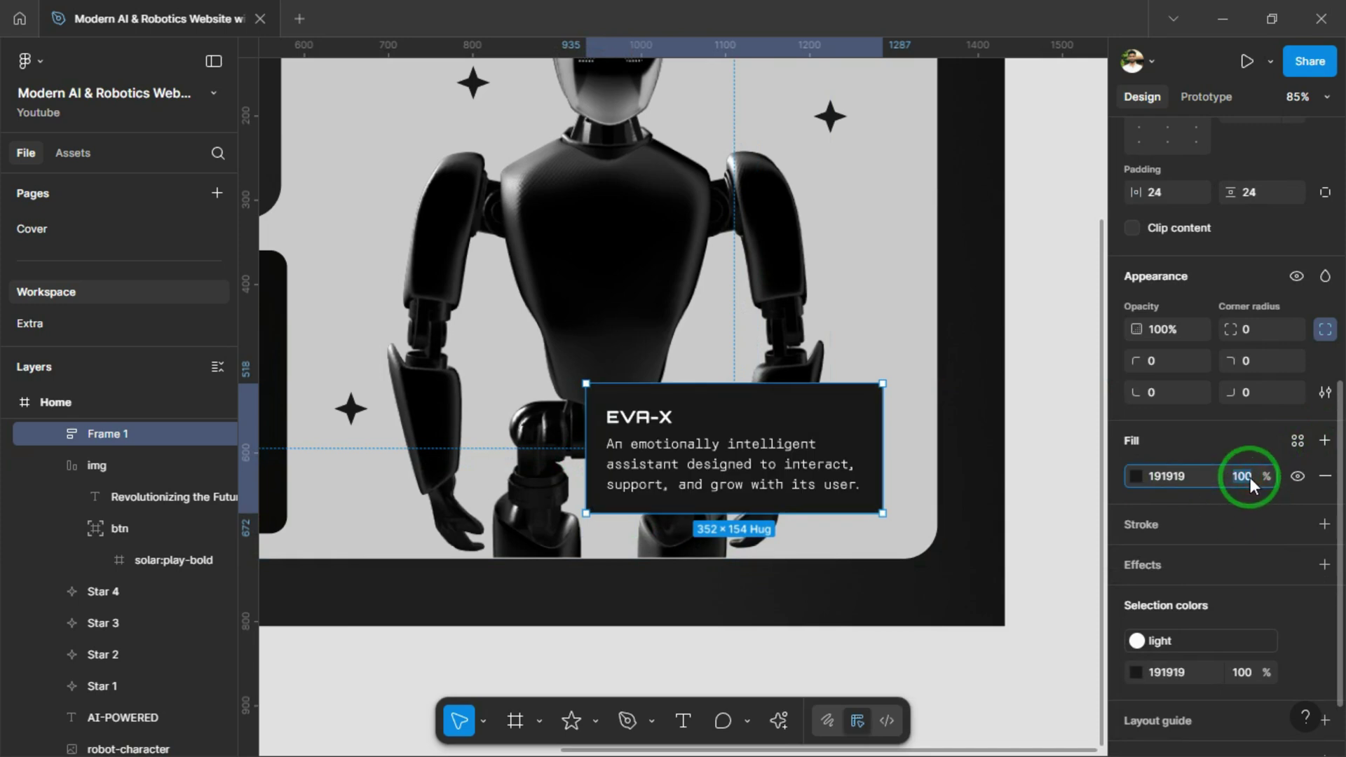
{"action": "key", "text": "Return"}
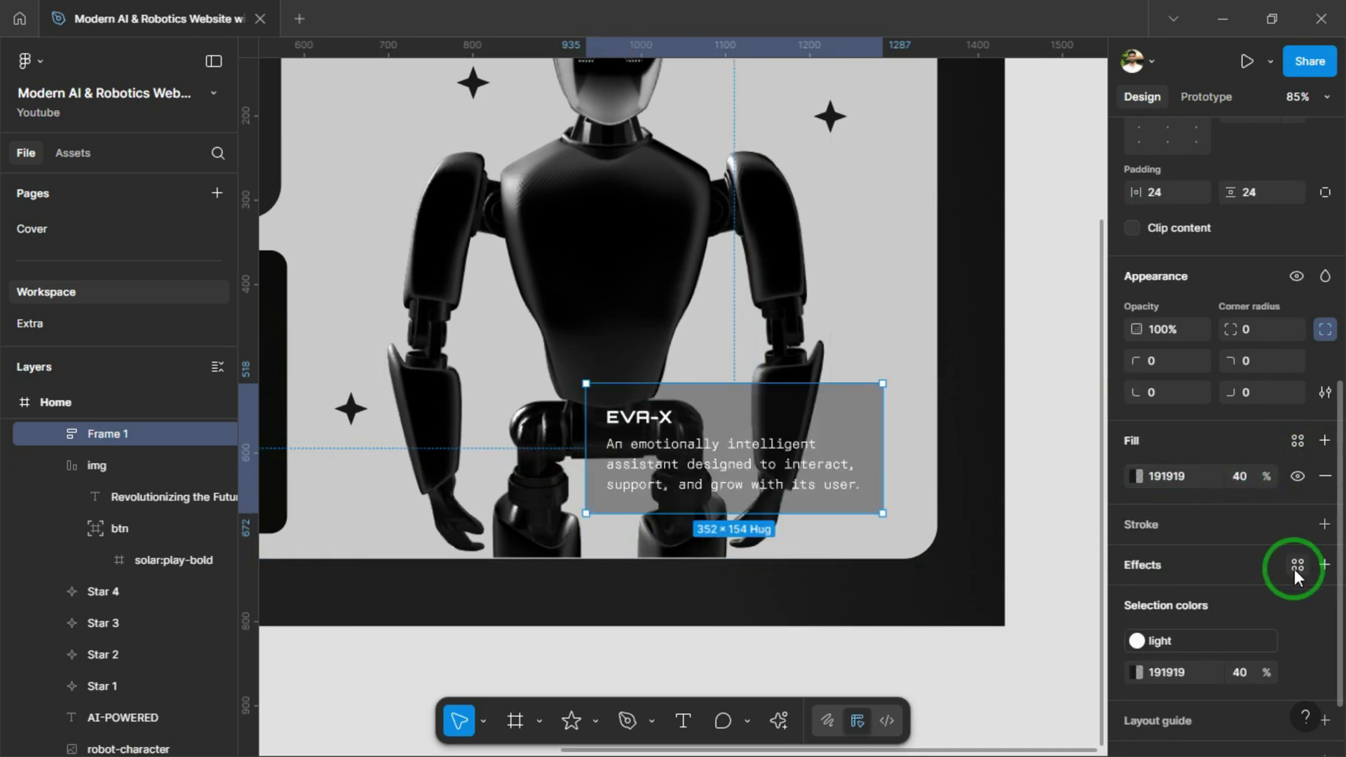
Apply the glass-2 effect style and a light stroke style to the card
{"action": "left_click", "coordinate": [1294, 569]}
{"action": "left_click", "coordinate": [996, 679]}
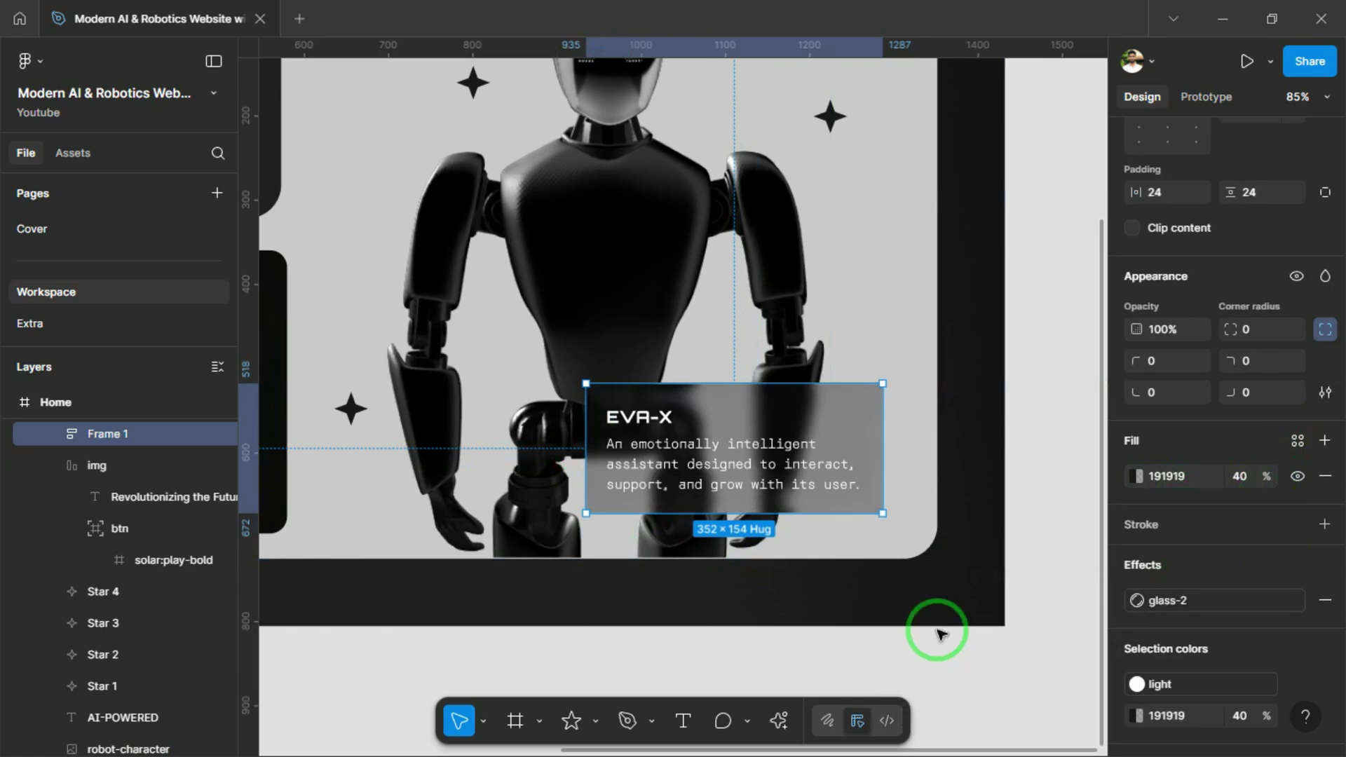
{"action": "left_click", "coordinate": [1297, 524]}
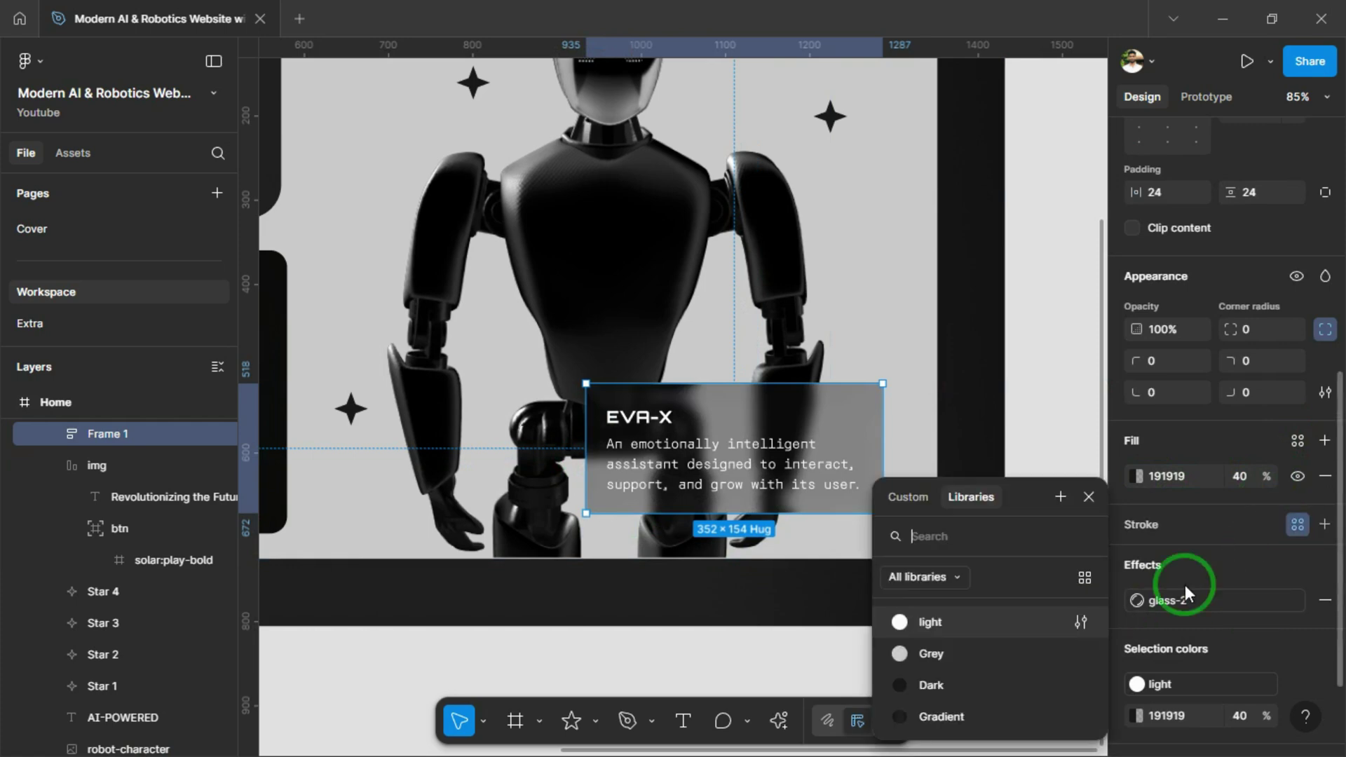
{"action": "left_click", "coordinate": [931, 622]}
{"action": "scroll", "coordinate": [1094, 449], "scroll_direction": "down", "scroll_amount": 1}
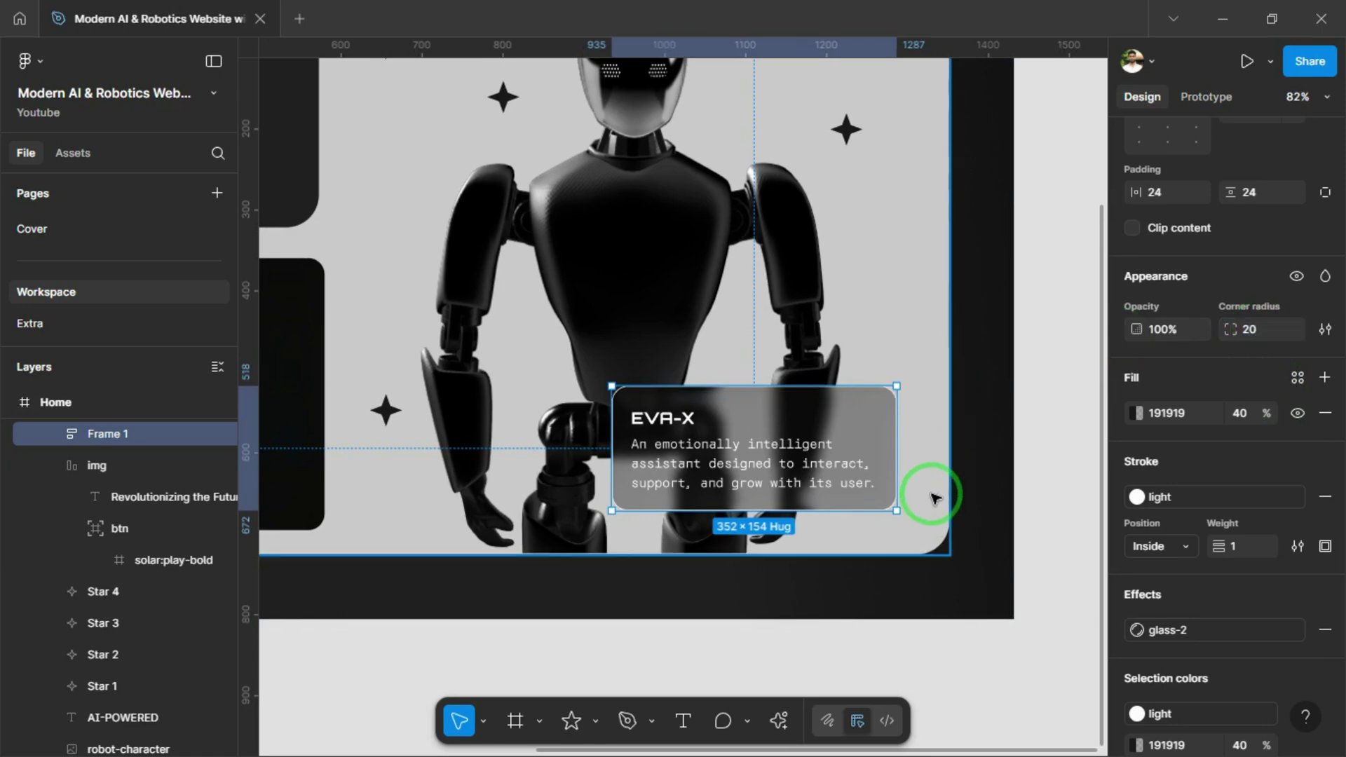
{"action": "key", "text": "alt"}
{"action": "scroll", "coordinate": [926, 500], "scroll_direction": "down", "scroll_amount": 3}
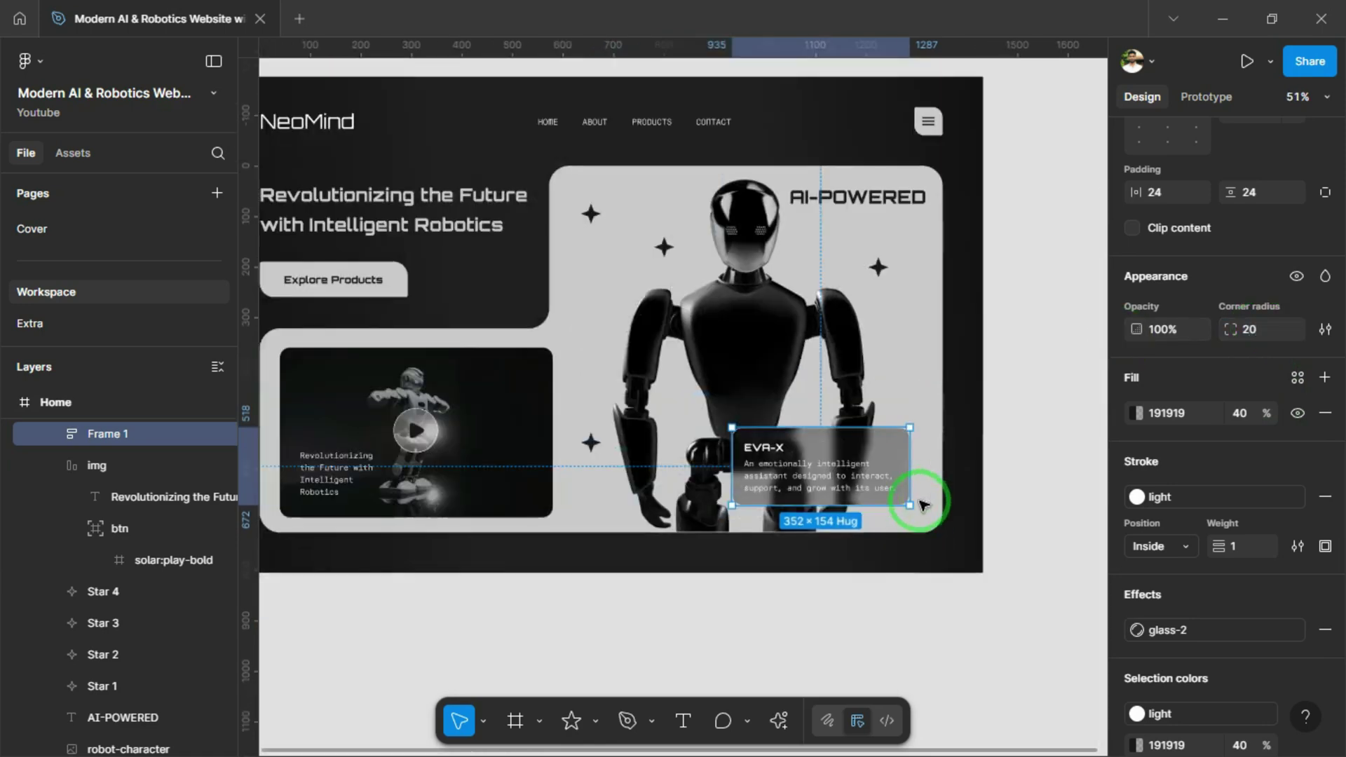
{"action": "left_click", "coordinate": [526, 515], "text": "shift"}
{"action": "scroll", "coordinate": [1300, 392], "scroll_direction": "up", "scroll_amount": 5}
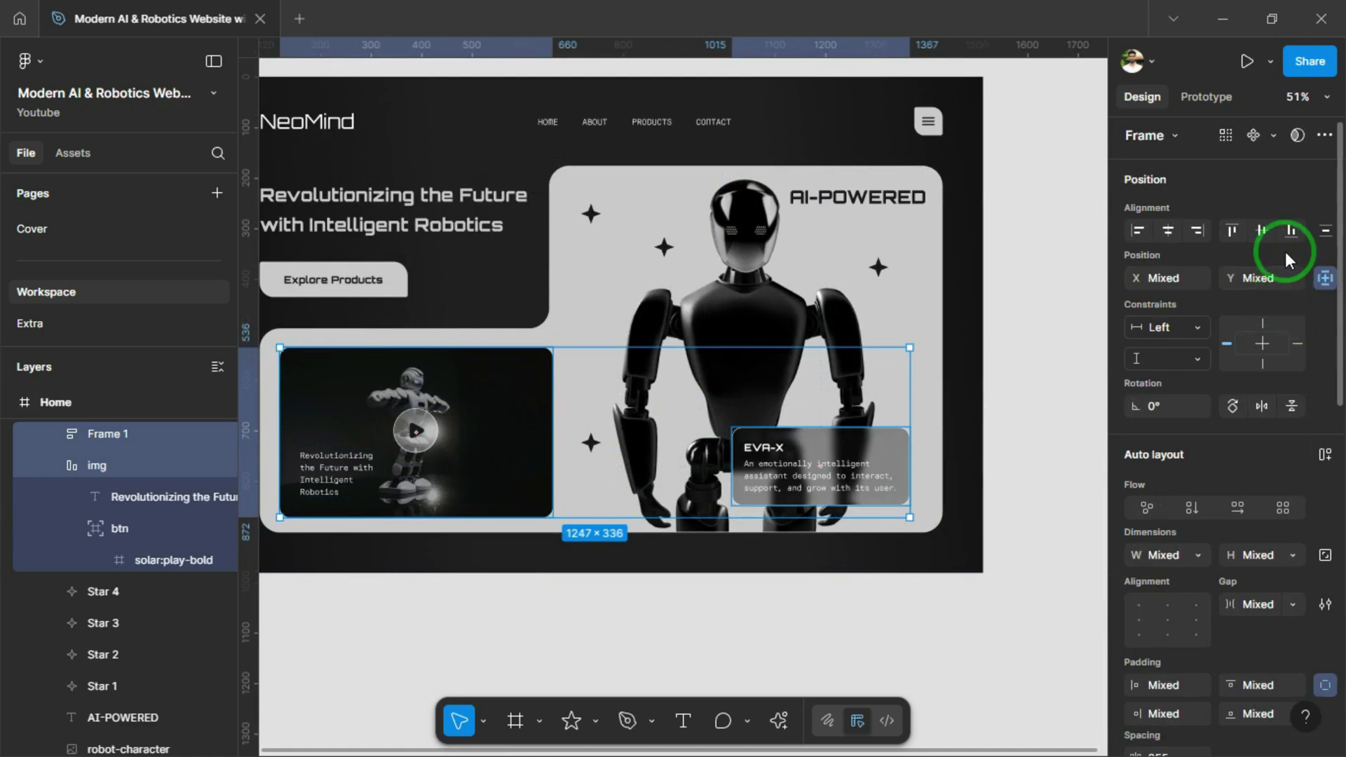
{"action": "left_click", "coordinate": [1288, 228]}
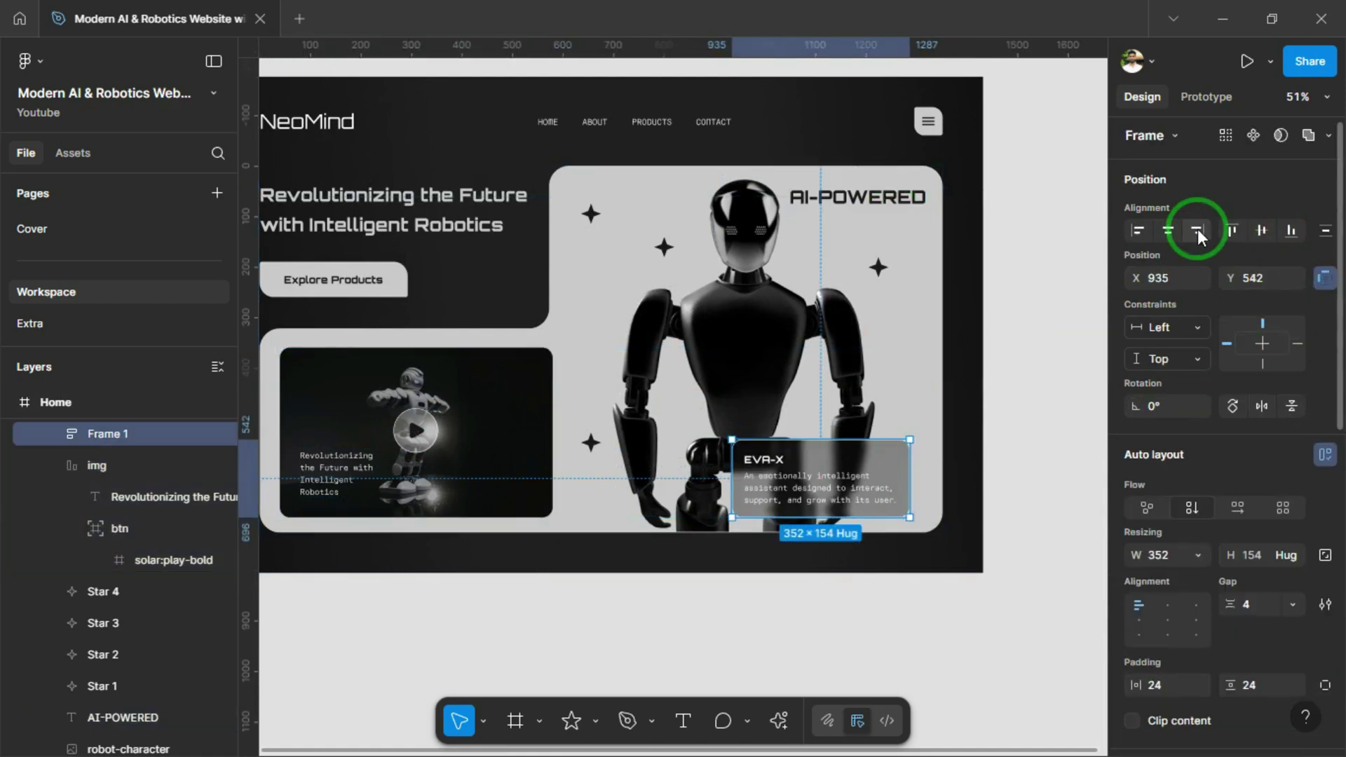
{"action": "left_click", "coordinate": [1198, 230]}
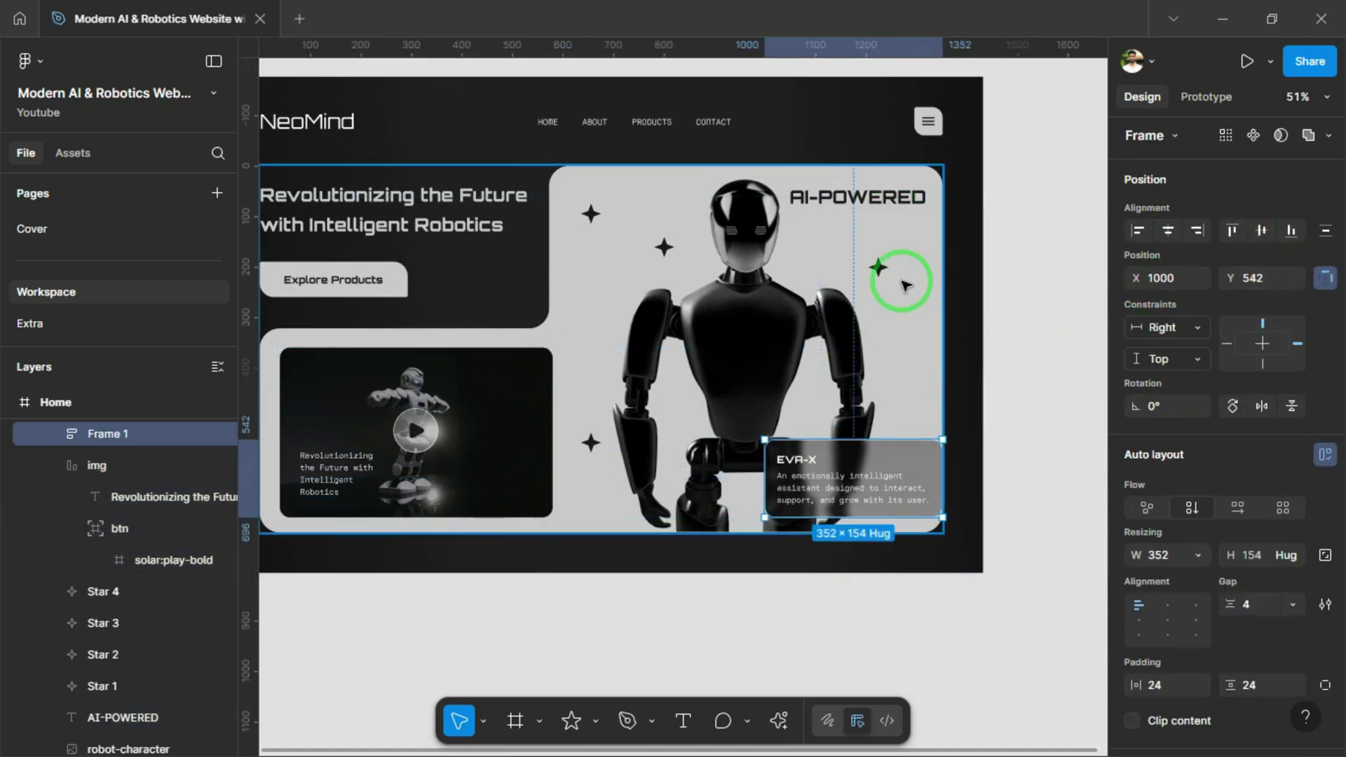
{"action": "key", "text": "shift+Left"}
{"action": "key", "text": "shift+Left"}
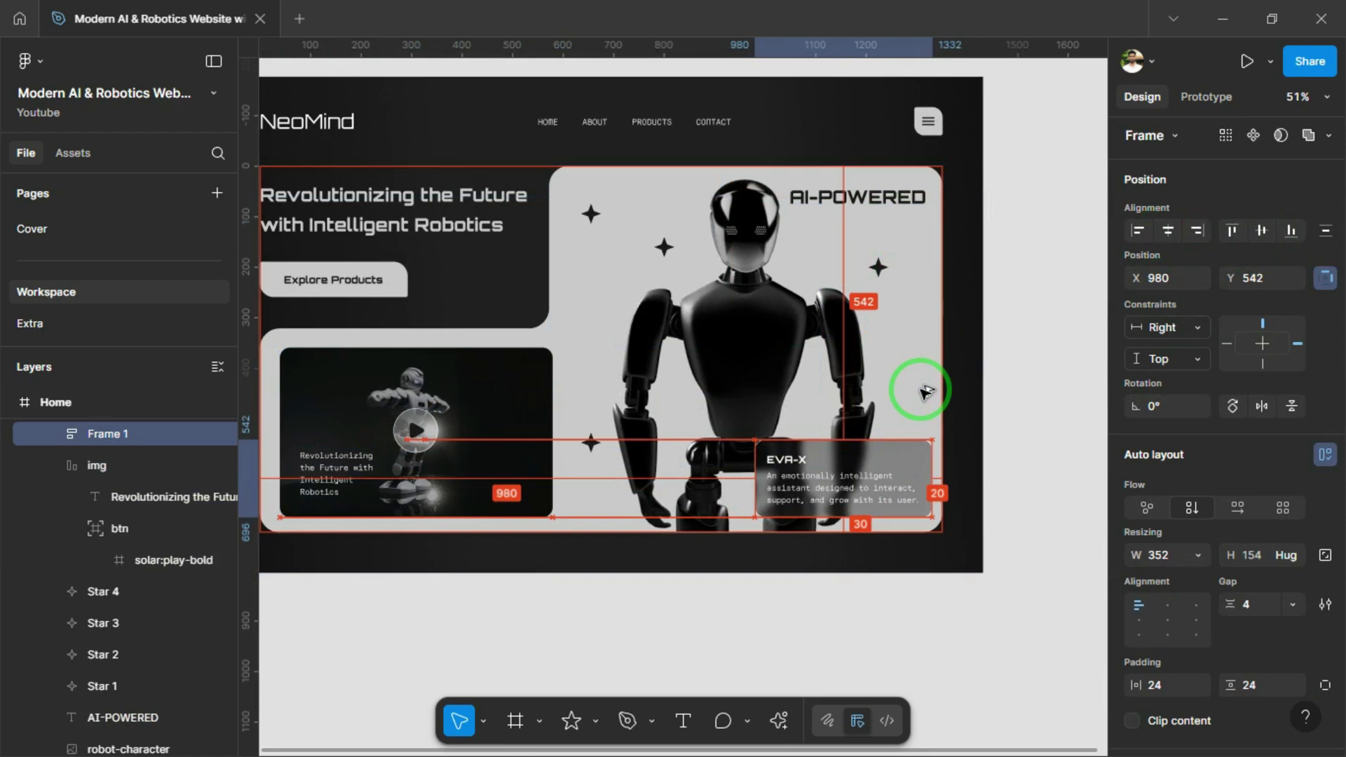
{"action": "key", "text": "shift+Left"}
{"action": "key", "text": "Left"}
{"action": "key", "text": "Left"}
{"action": "key", "text": "Up"}
{"action": "key", "text": "Up"}
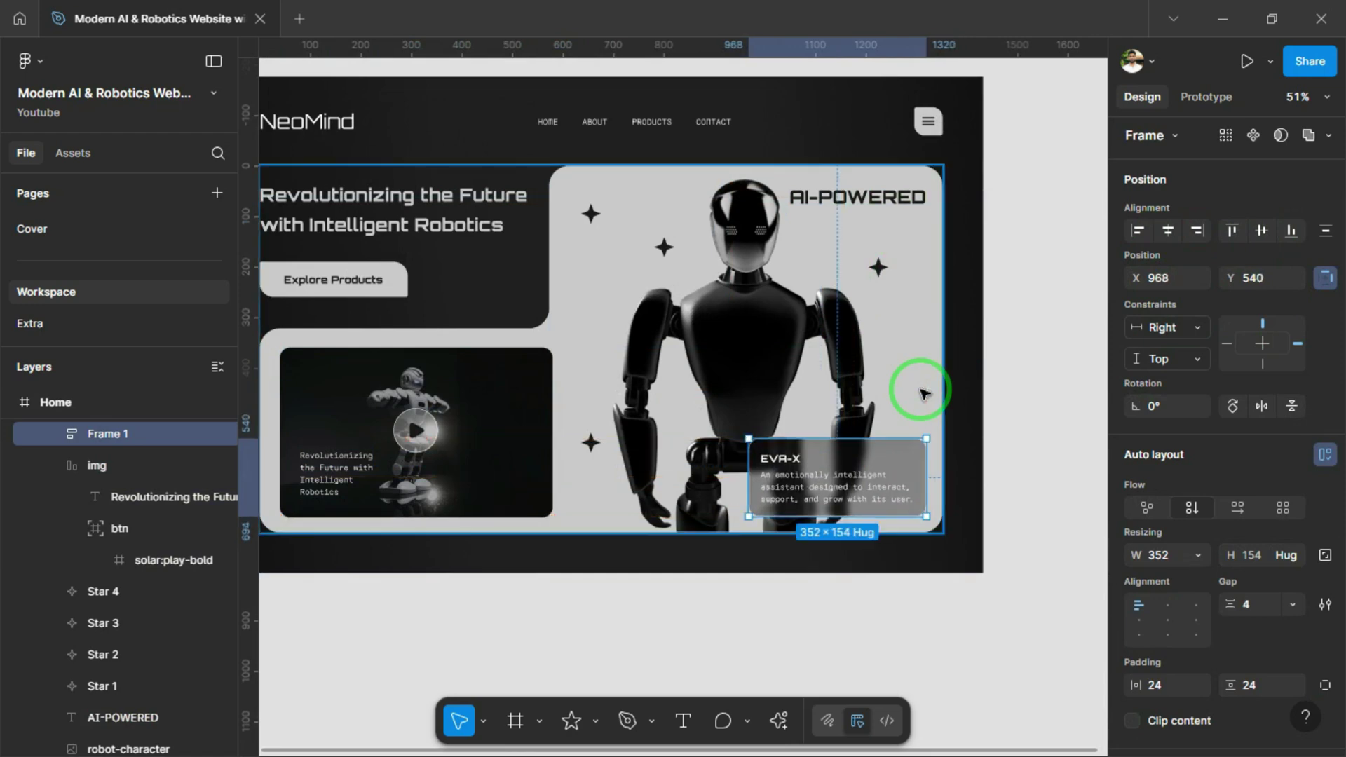
{"action": "scroll", "coordinate": [918, 379], "scroll_direction": "down", "scroll_amount": 1}
{"action": "scroll", "coordinate": [917, 393], "scroll_direction": "down", "scroll_amount": 2}
{"action": "left_click", "coordinate": [823, 595]}
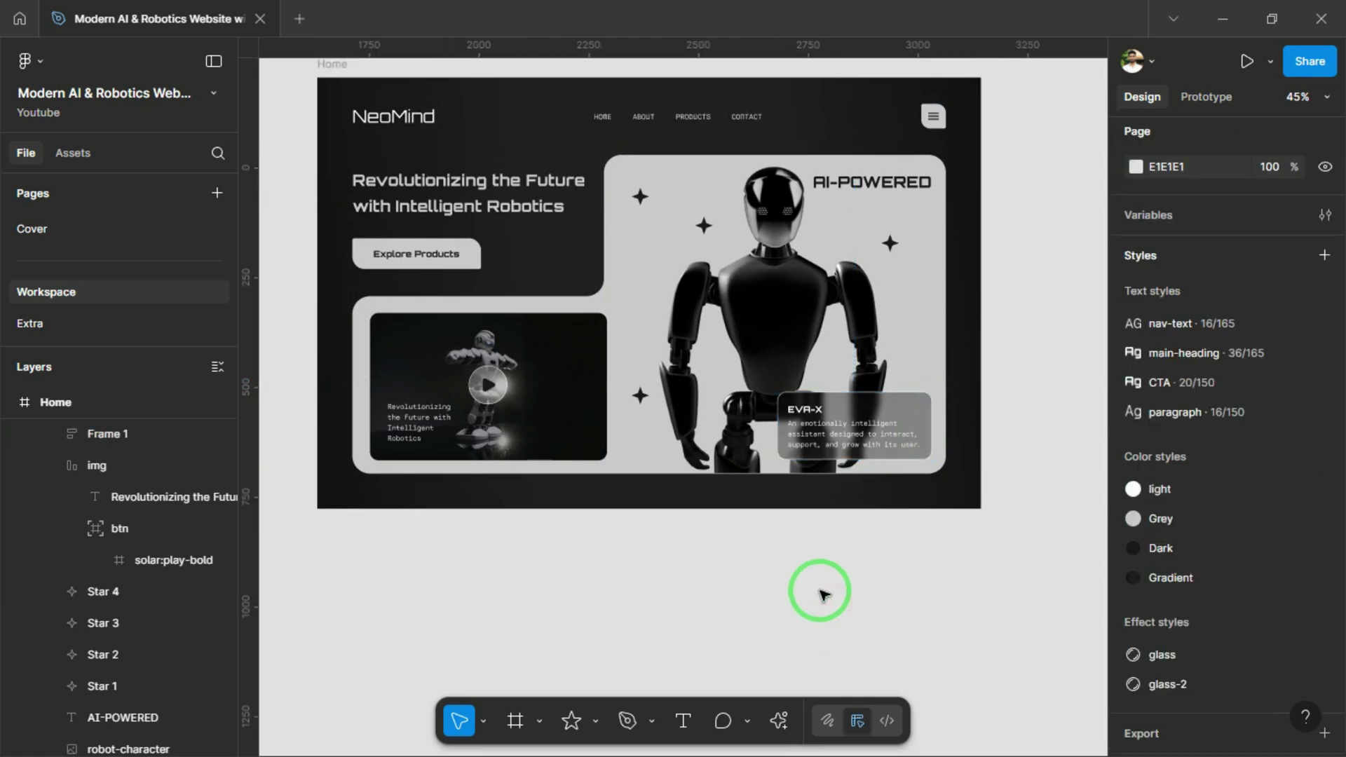
{"action": "scroll", "coordinate": [877, 465], "scroll_direction": "up", "scroll_amount": 3}
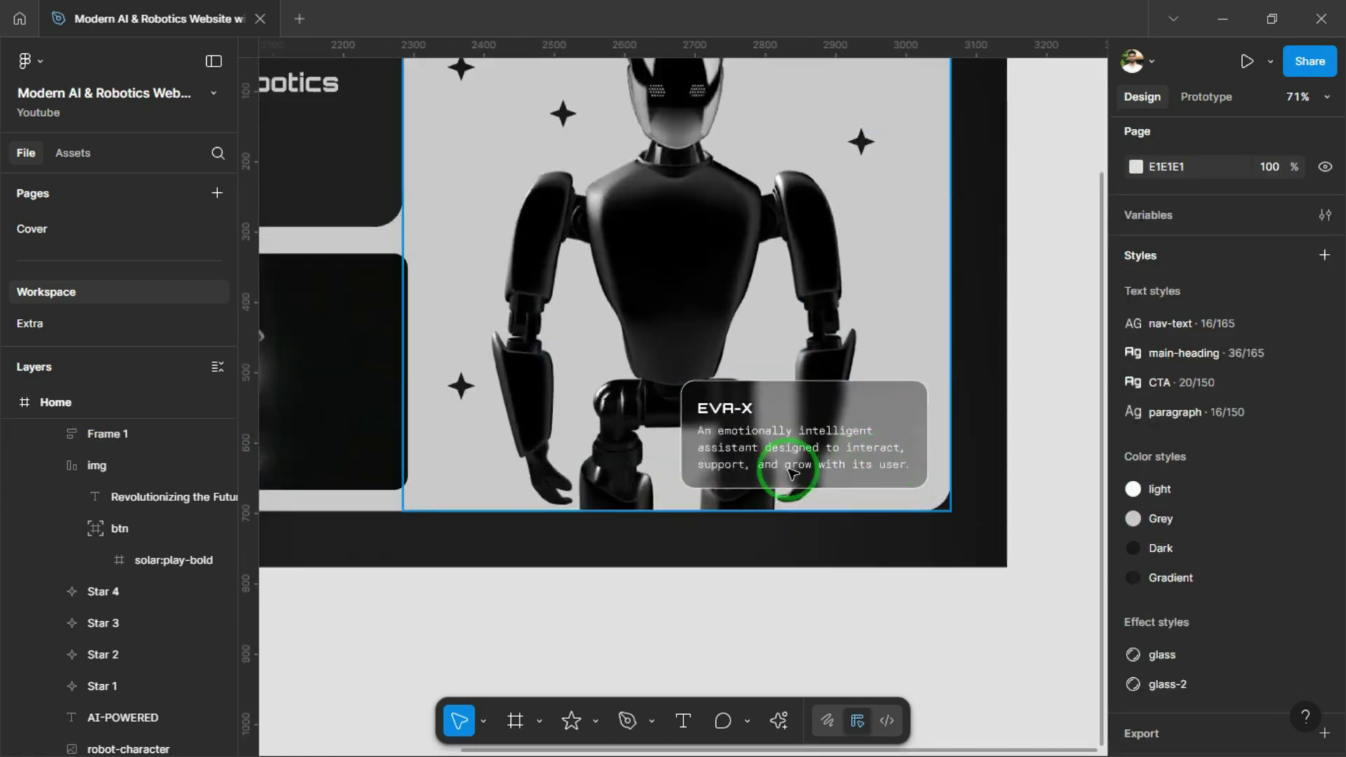
{"action": "scroll", "coordinate": [790, 471], "scroll_direction": "up", "scroll_amount": 3}
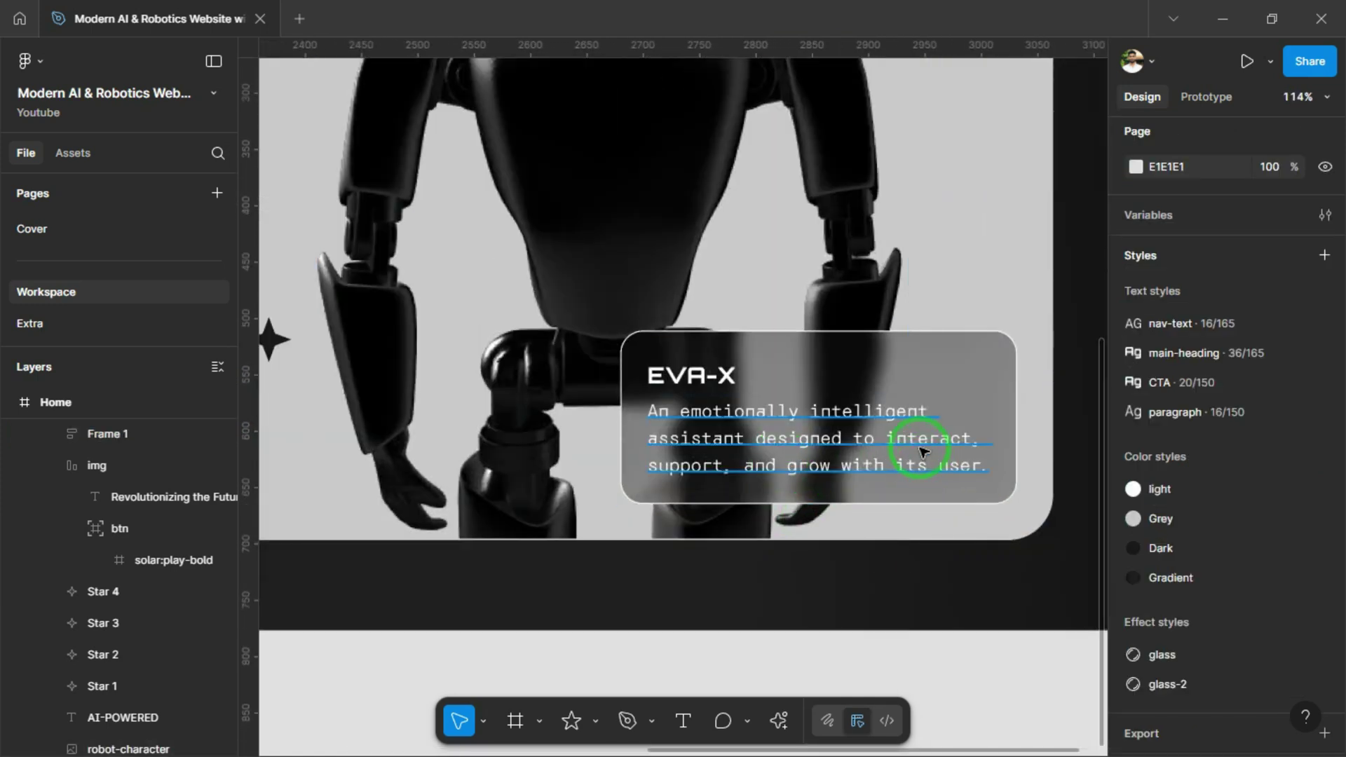
{"action": "scroll", "coordinate": [924, 451], "scroll_direction": "down", "scroll_amount": 6}
{"action": "scroll", "coordinate": [856, 562], "scroll_direction": "right", "scroll_amount": 1}
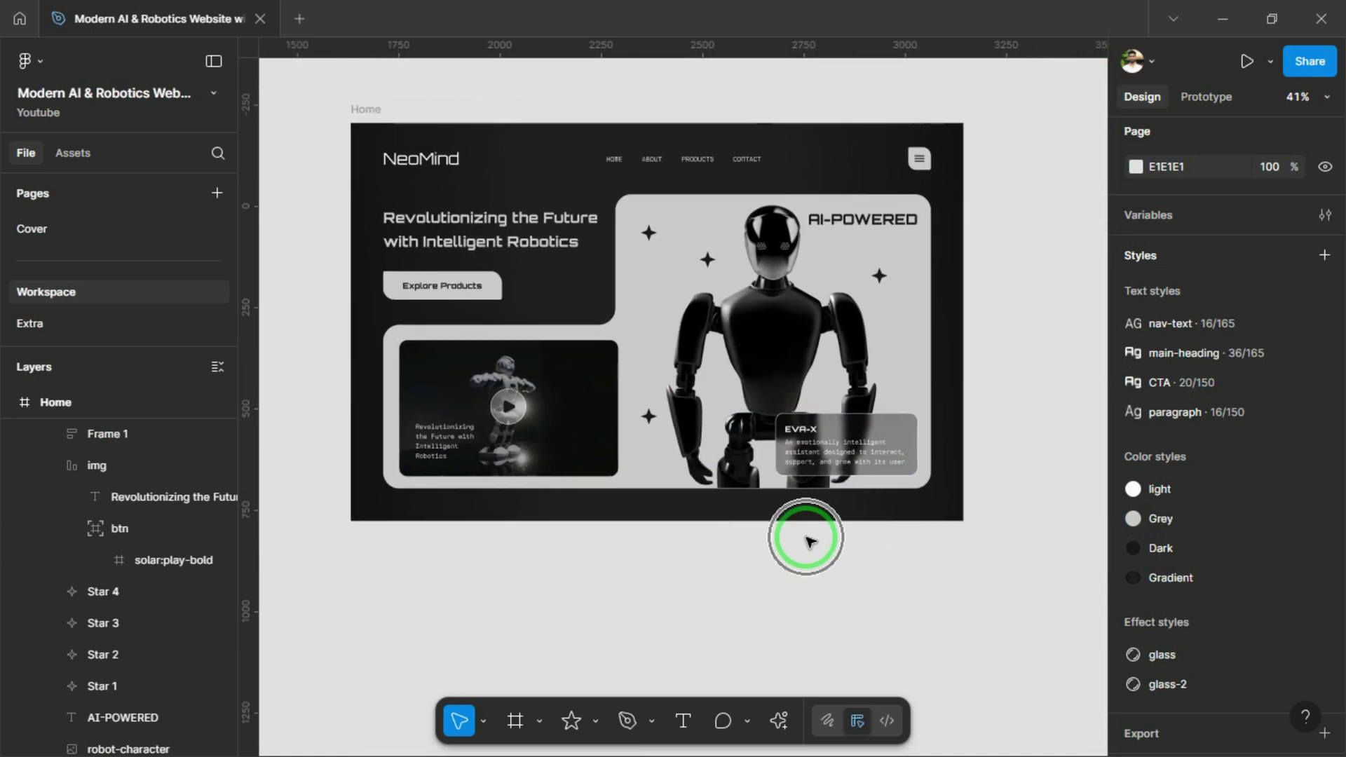
{"action": "left_click_drag", "start_coordinate": [807, 540], "coordinate": [802, 539]}
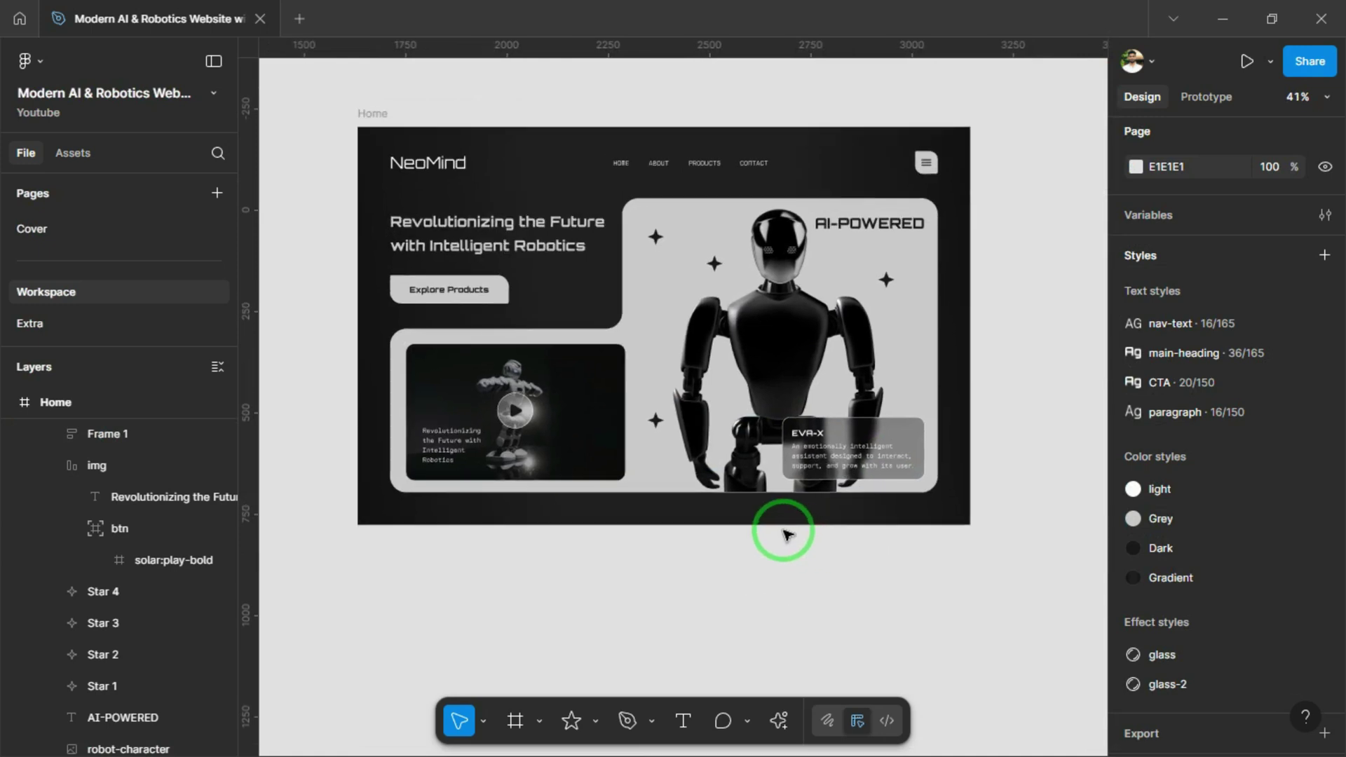
{"action": "scroll", "coordinate": [785, 505], "scroll_direction": "down", "scroll_amount": 1}
Run the AI Rename layers action on the whole Home frame, producing names like Logo and Nav Home
{"action": "left_click", "coordinate": [783, 440]}
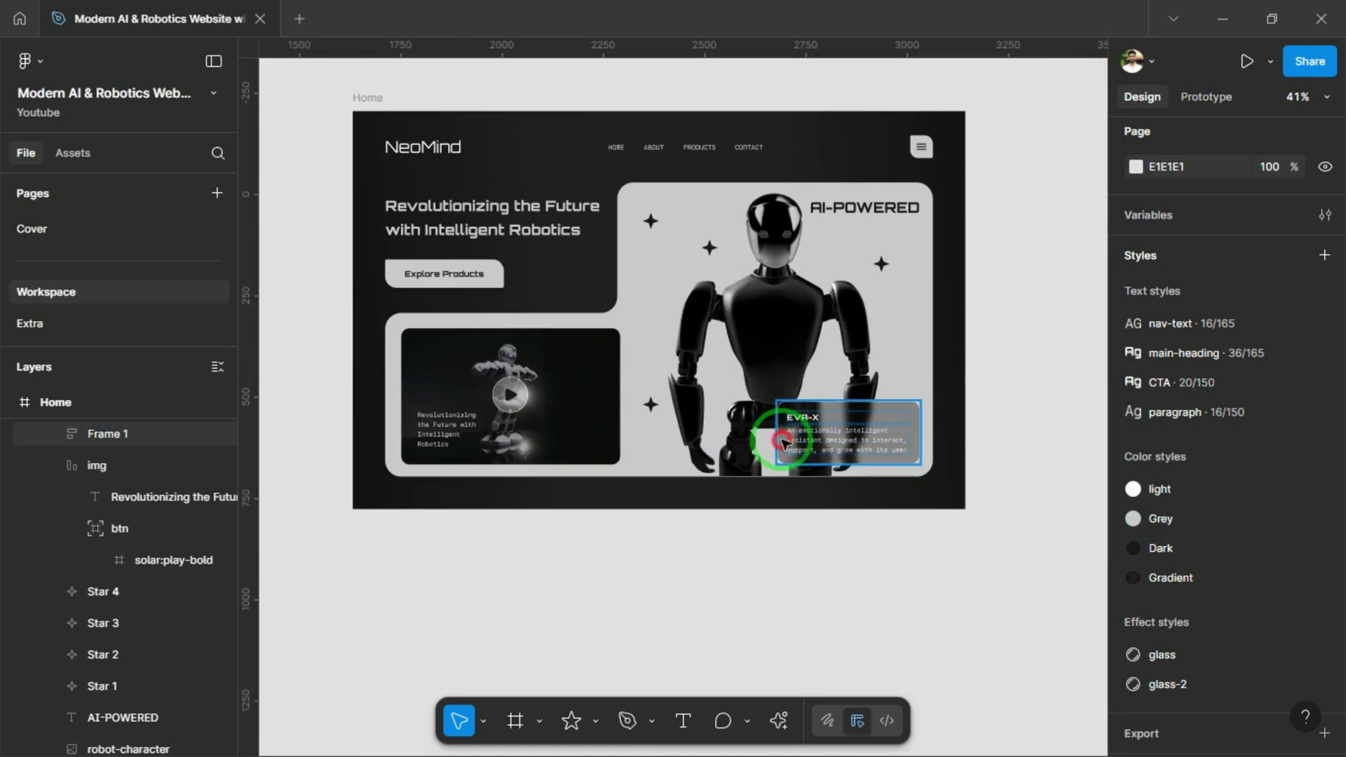
{"action": "scroll", "coordinate": [189, 517], "scroll_direction": "up", "scroll_amount": 3}
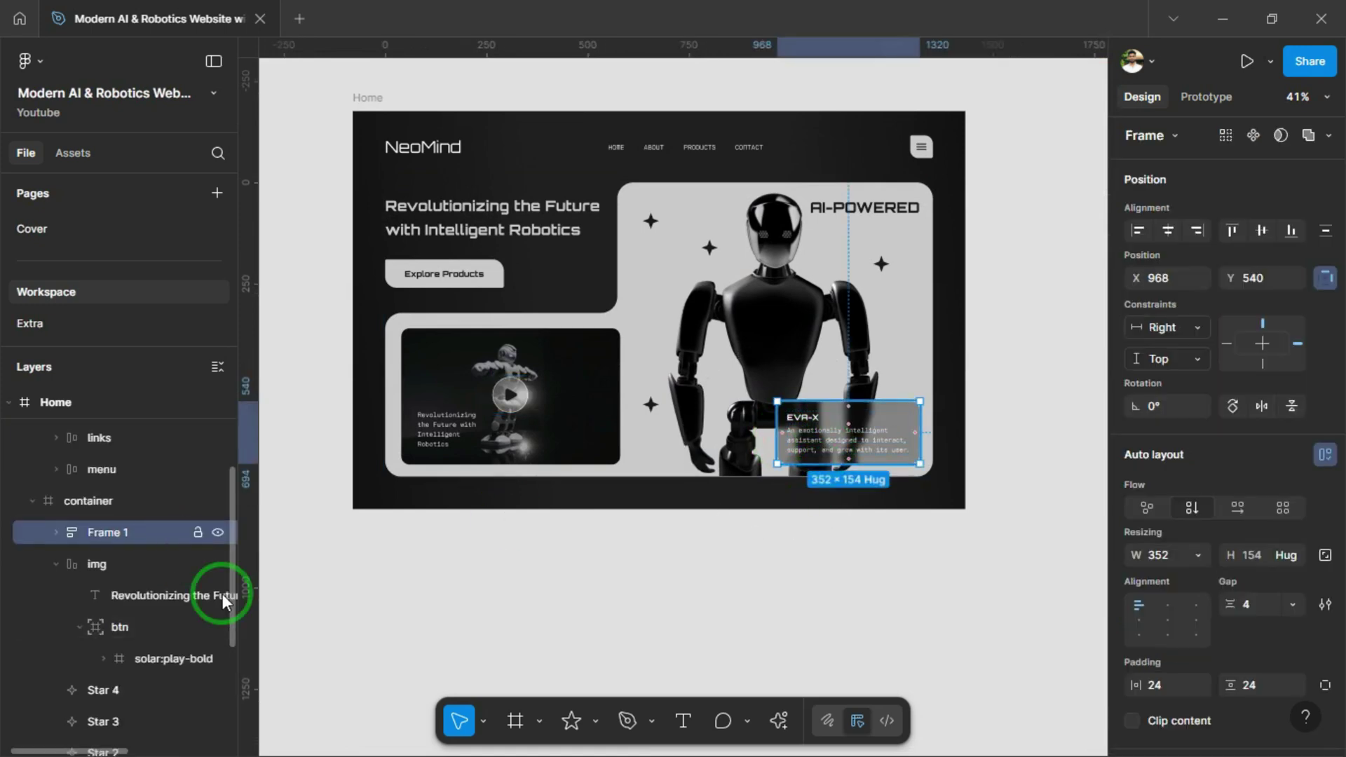
{"action": "left_click", "coordinate": [778, 720]}
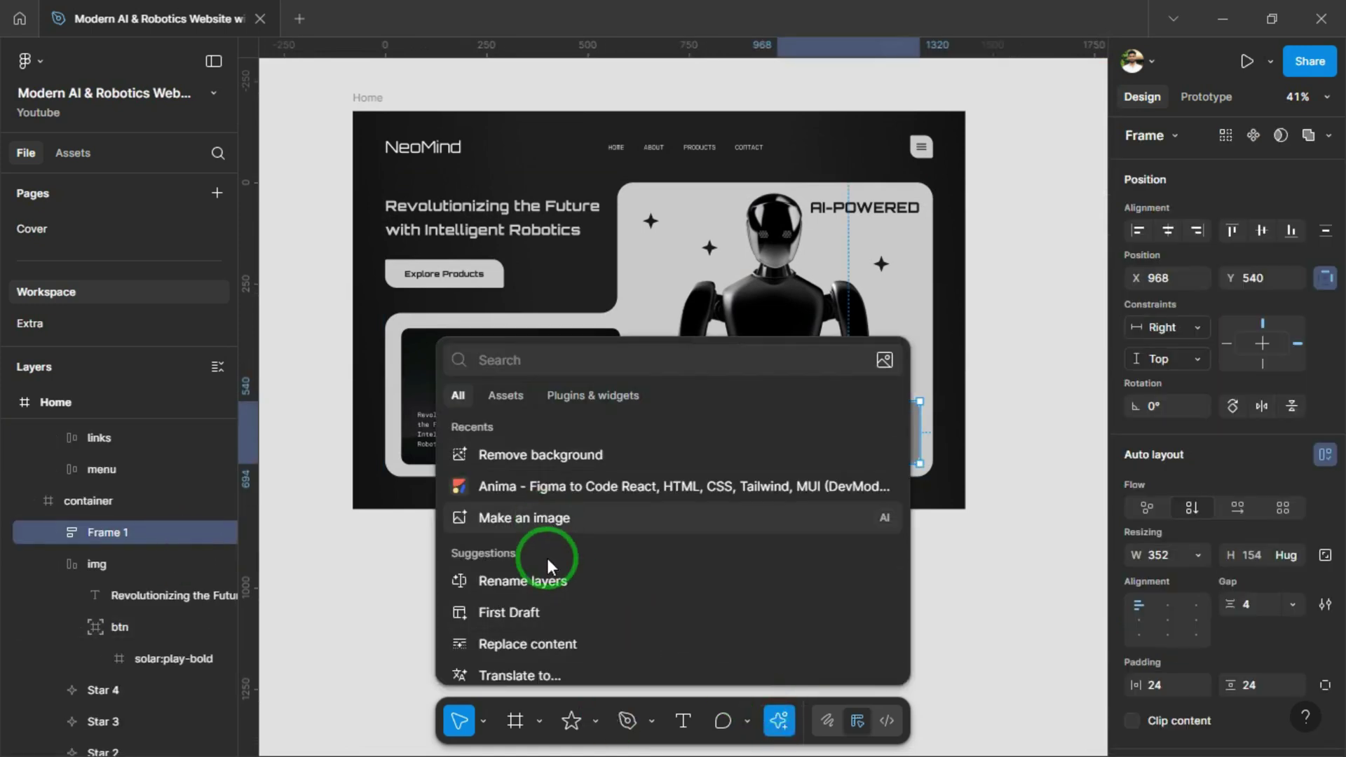
{"action": "left_click", "coordinate": [370, 99]}
{"action": "key", "text": "Escape"}
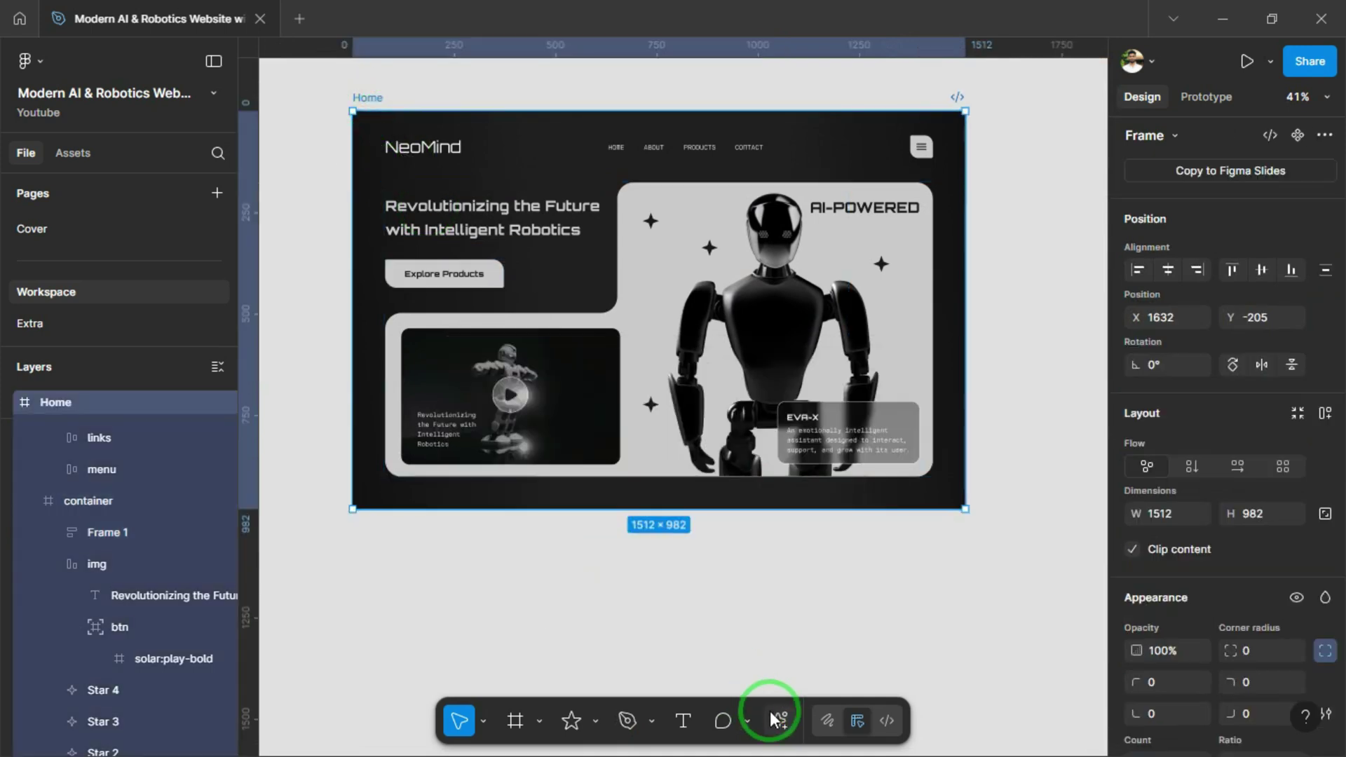
{"action": "left_click", "coordinate": [776, 718]}
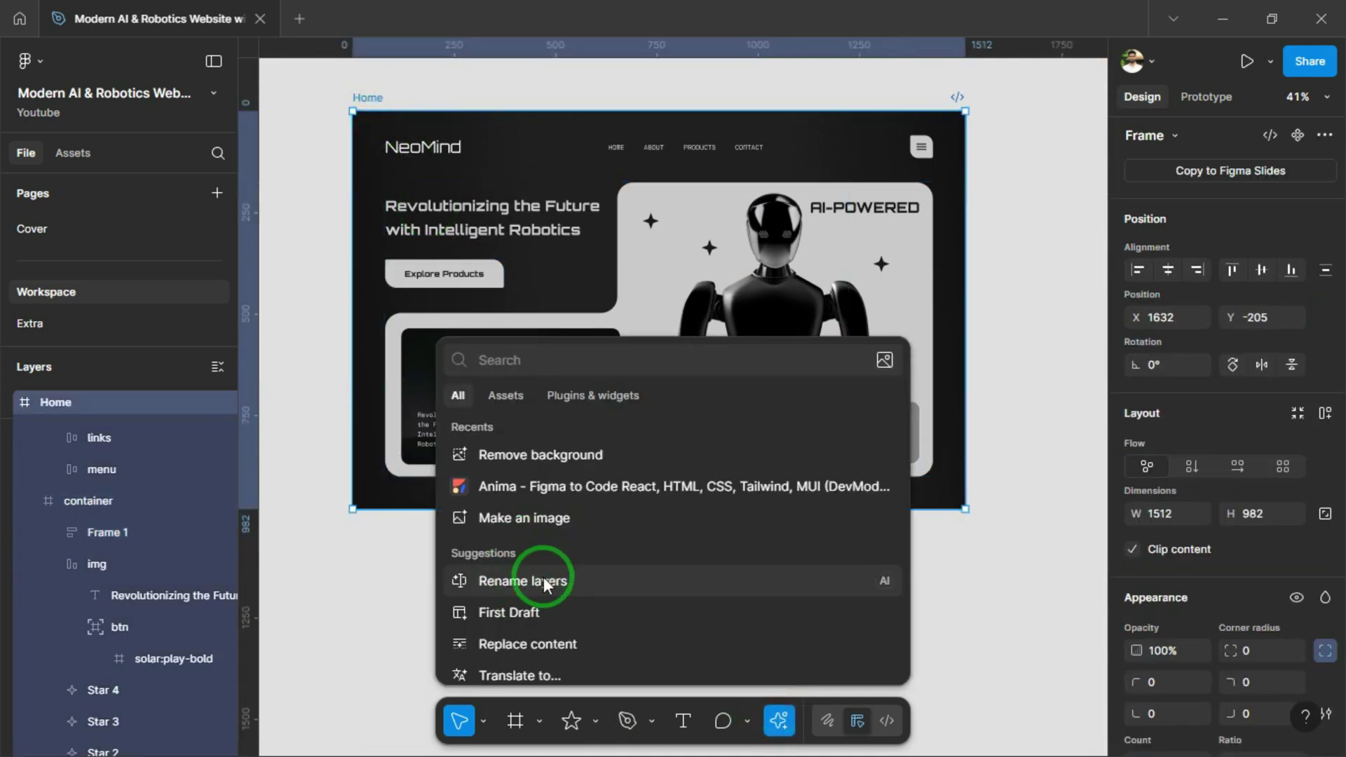
{"action": "left_click", "coordinate": [518, 580]}
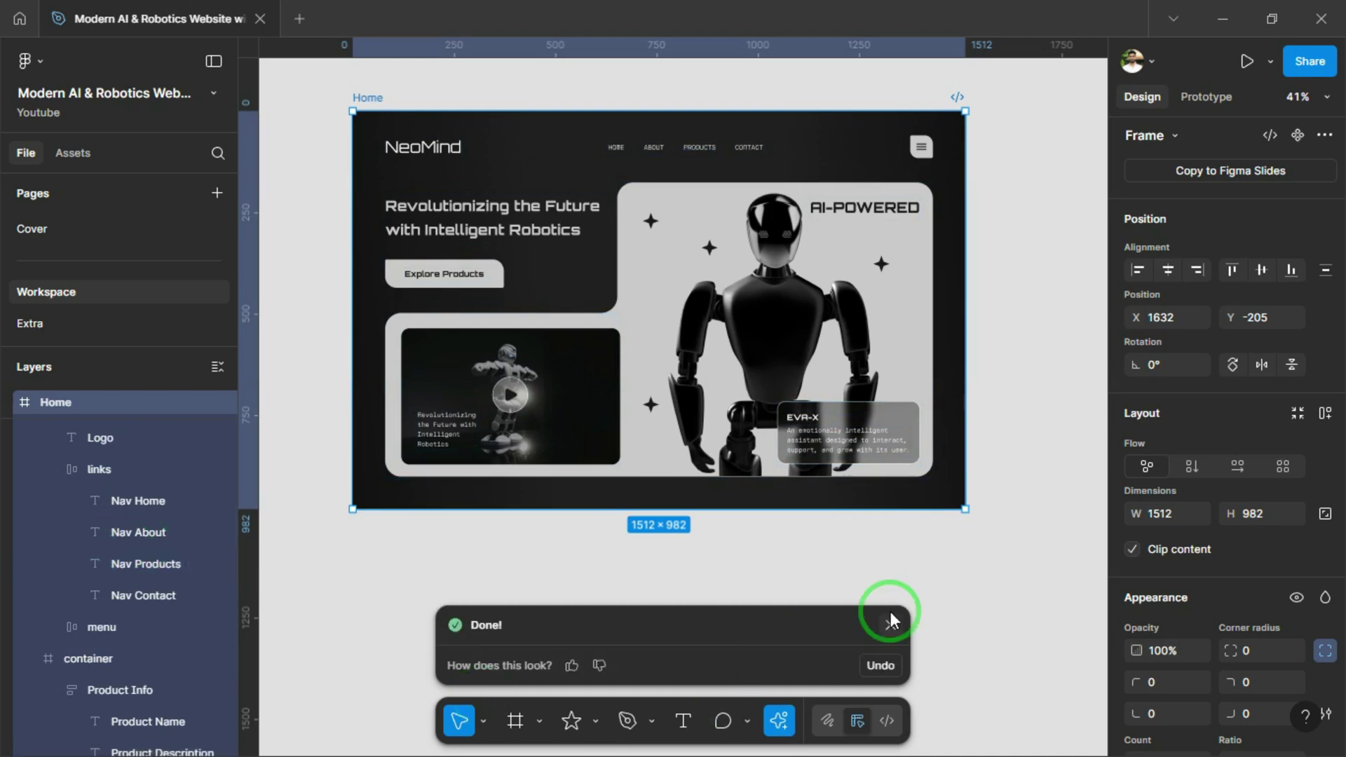
{"action": "left_click", "coordinate": [890, 624]}
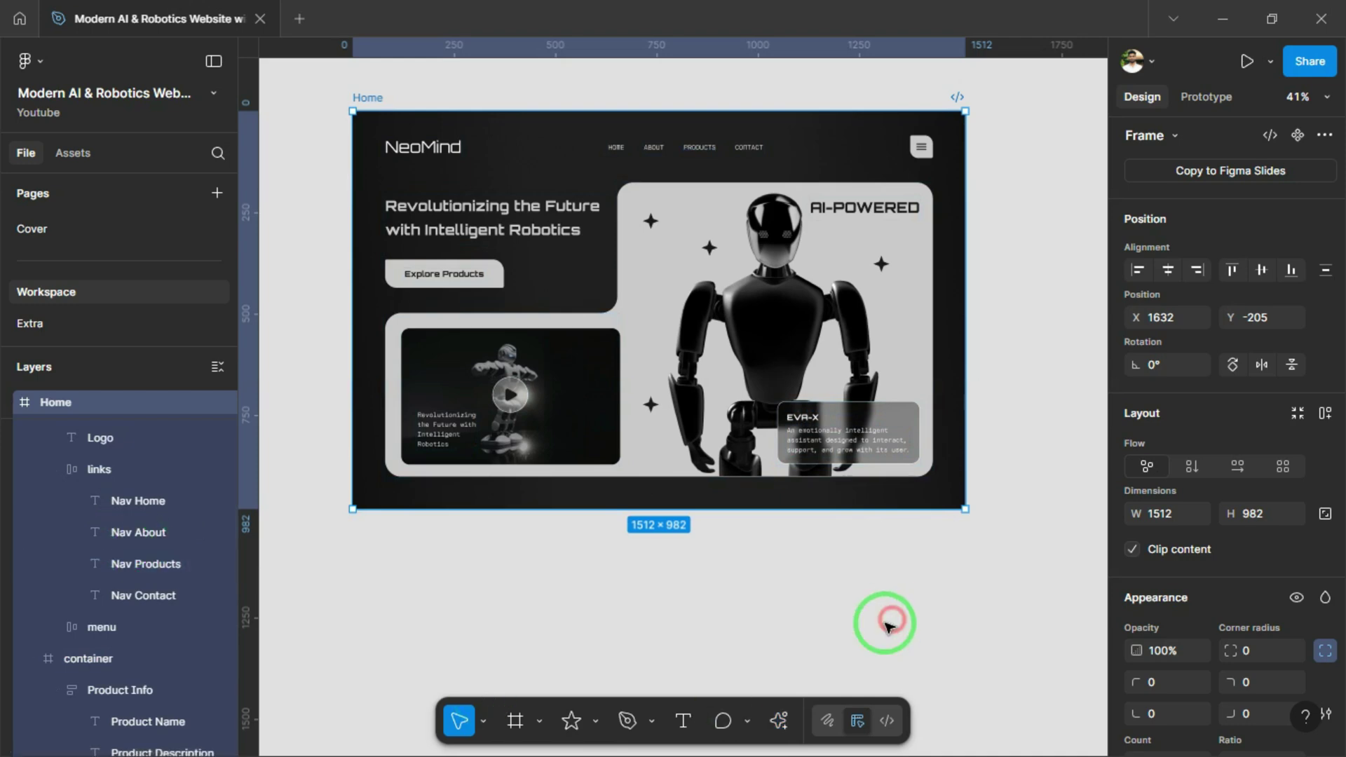
Zoom in and narrow the Hero Text heading from 549 to 534 wide
{"action": "left_click", "coordinate": [665, 563]}
{"action": "scroll", "coordinate": [177, 595], "scroll_direction": "down", "scroll_amount": 3}
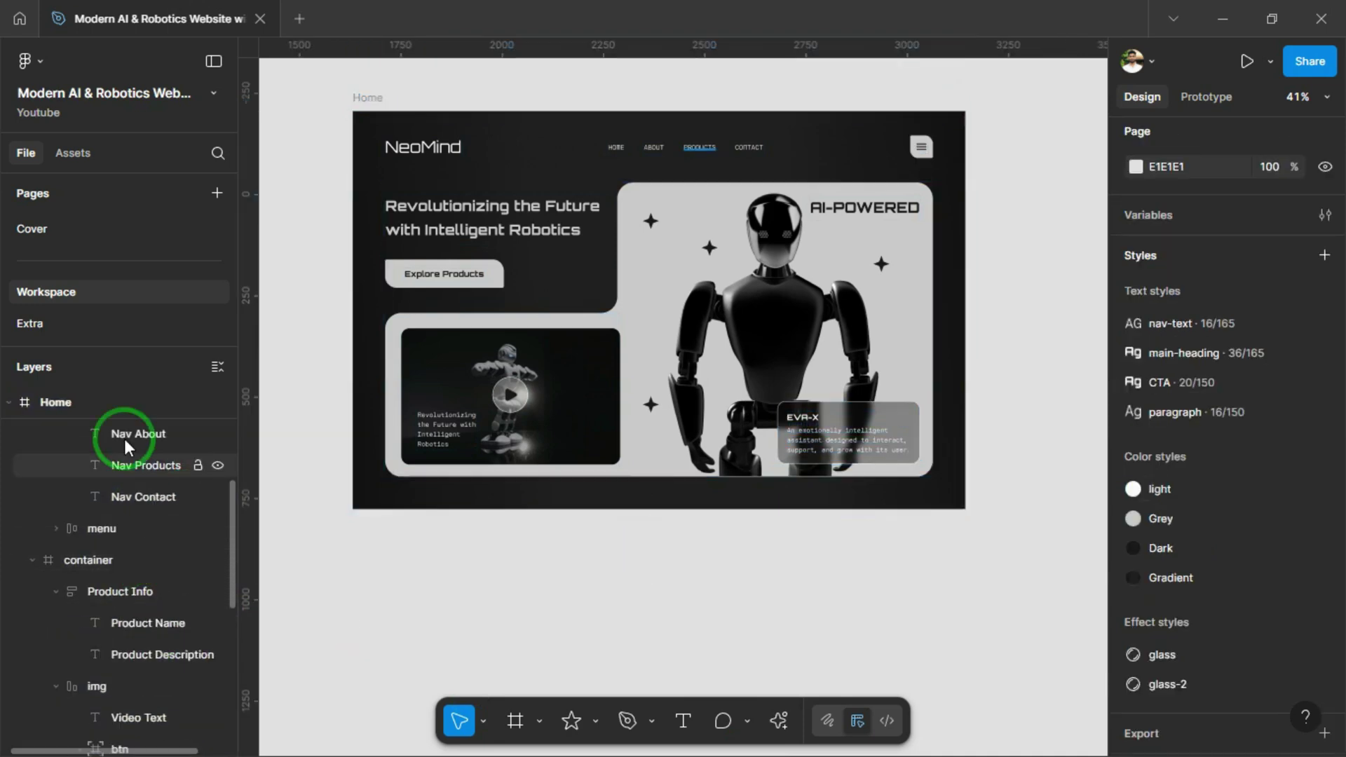
{"action": "scroll", "coordinate": [150, 517], "scroll_direction": "down", "scroll_amount": 4}
{"action": "key", "text": "alt+l"}
{"action": "scroll", "coordinate": [414, 291], "scroll_direction": "up", "scroll_amount": 3}
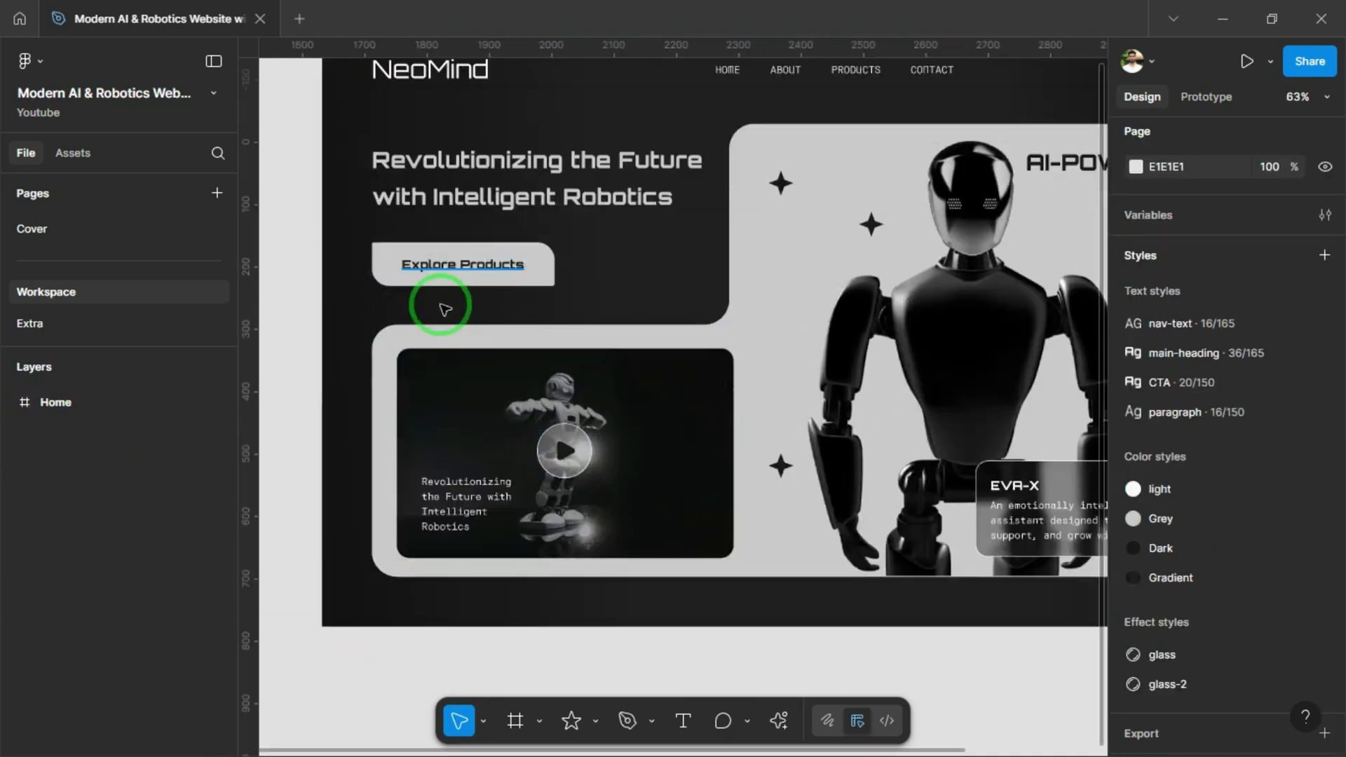
{"action": "left_click", "coordinate": [448, 280]}
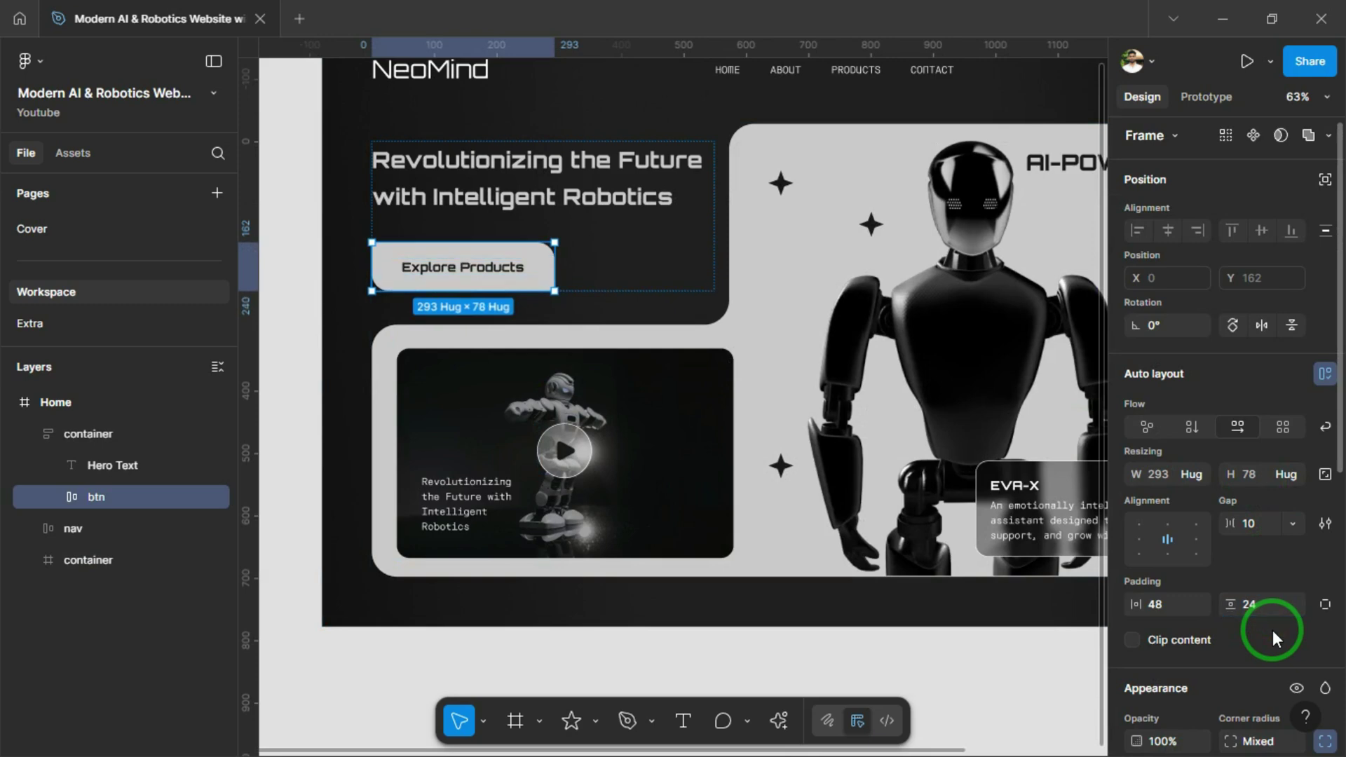
{"action": "scroll", "coordinate": [595, 304], "scroll_direction": "up", "scroll_amount": 1}
{"action": "left_click", "coordinate": [595, 304]}
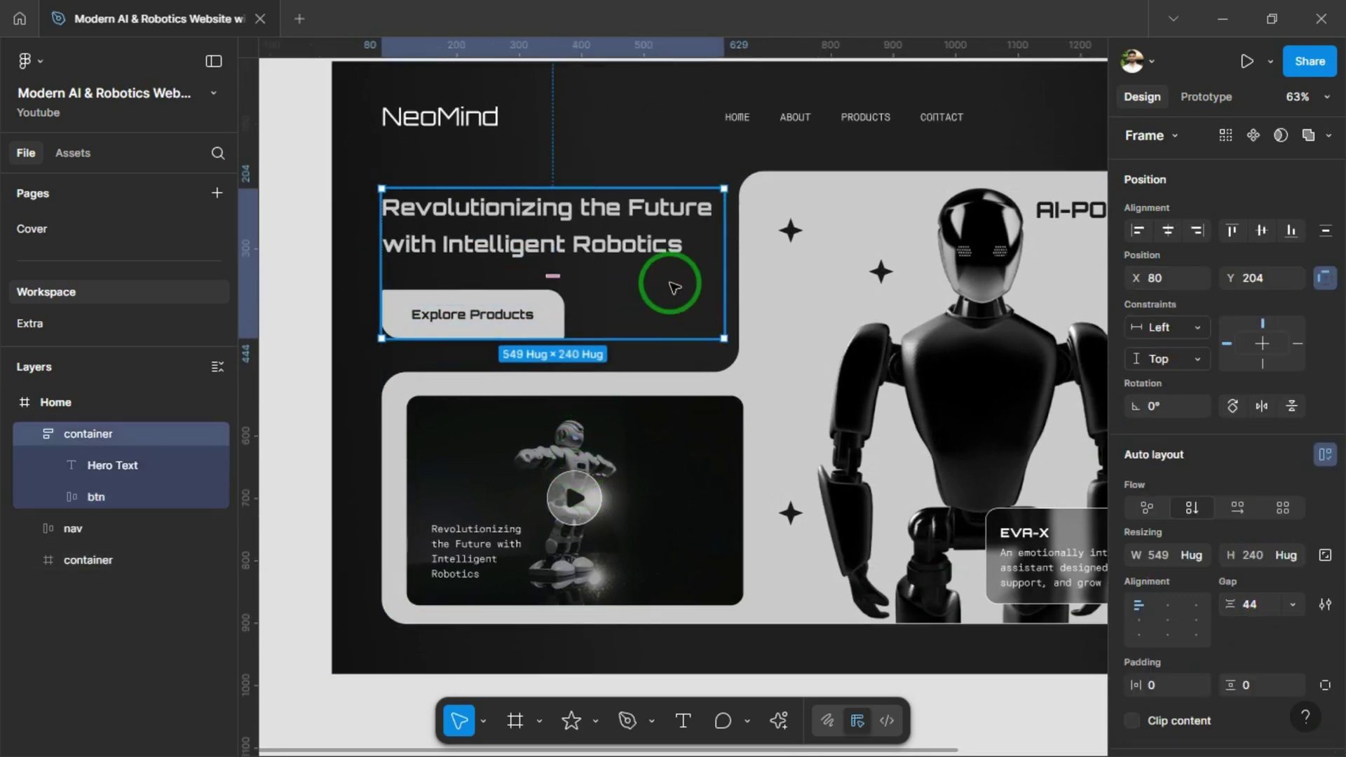
{"action": "left_click", "coordinate": [705, 235]}
{"action": "scroll", "coordinate": [715, 210], "scroll_direction": "up", "scroll_amount": 5}
{"action": "left_click_drag", "start_coordinate": [742, 225], "coordinate": [714, 227]}
{"action": "scroll", "coordinate": [715, 226], "scroll_direction": "down", "scroll_amount": 6}
Check the hero container, then select the whole Home frame
{"action": "left_click", "coordinate": [344, 365]}
{"action": "scroll", "coordinate": [475, 511], "scroll_direction": "down", "scroll_amount": 2}
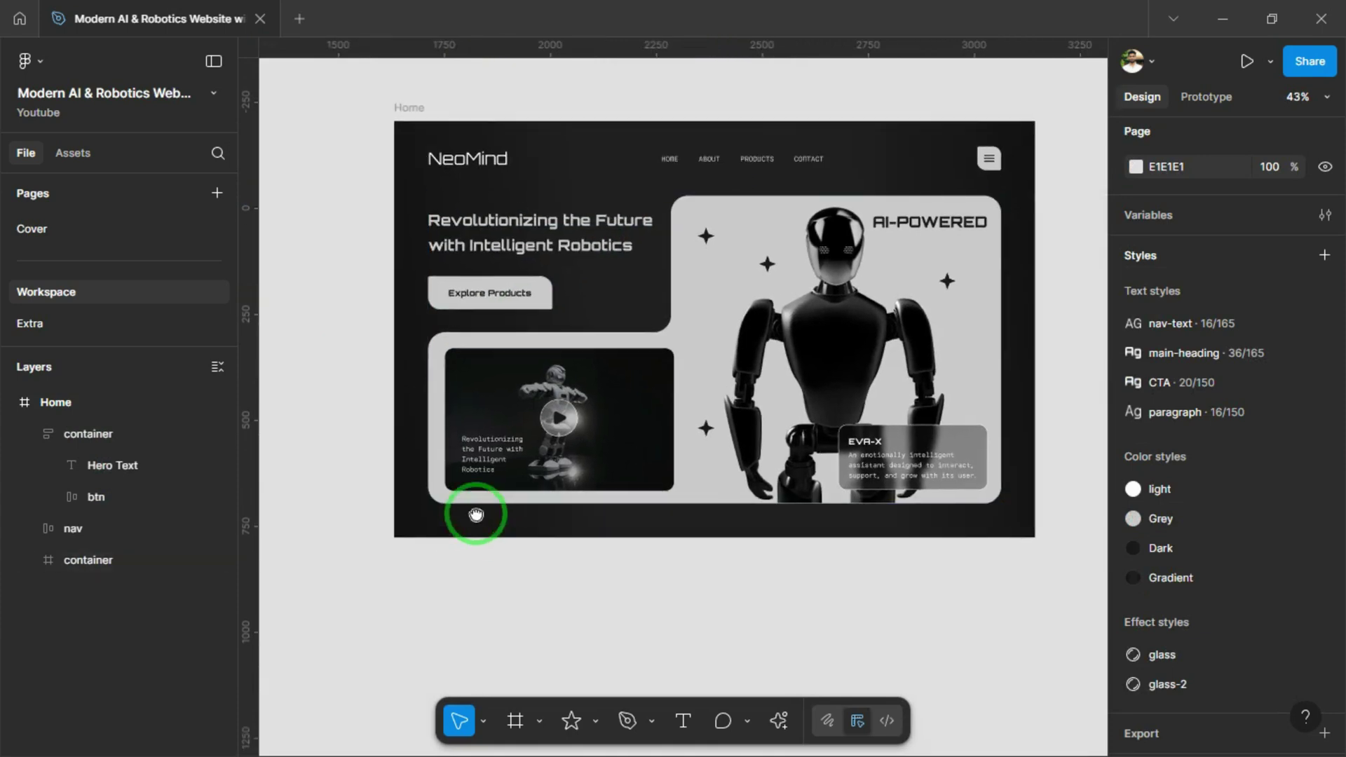
{"action": "scroll", "coordinate": [586, 526], "scroll_direction": "down", "scroll_amount": 1}
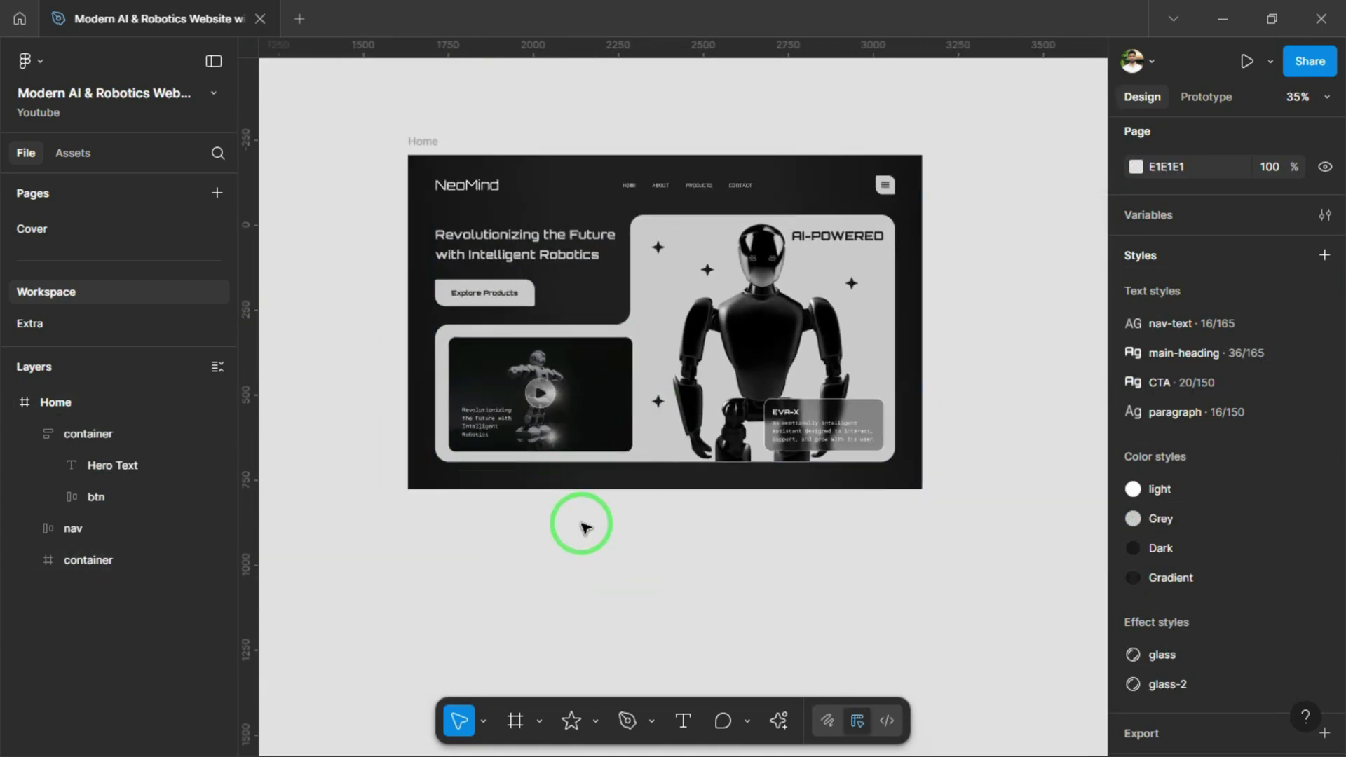
{"action": "left_click", "coordinate": [577, 511]}
{"action": "left_click", "coordinate": [853, 245]}
{"action": "left_click", "coordinate": [977, 428]}
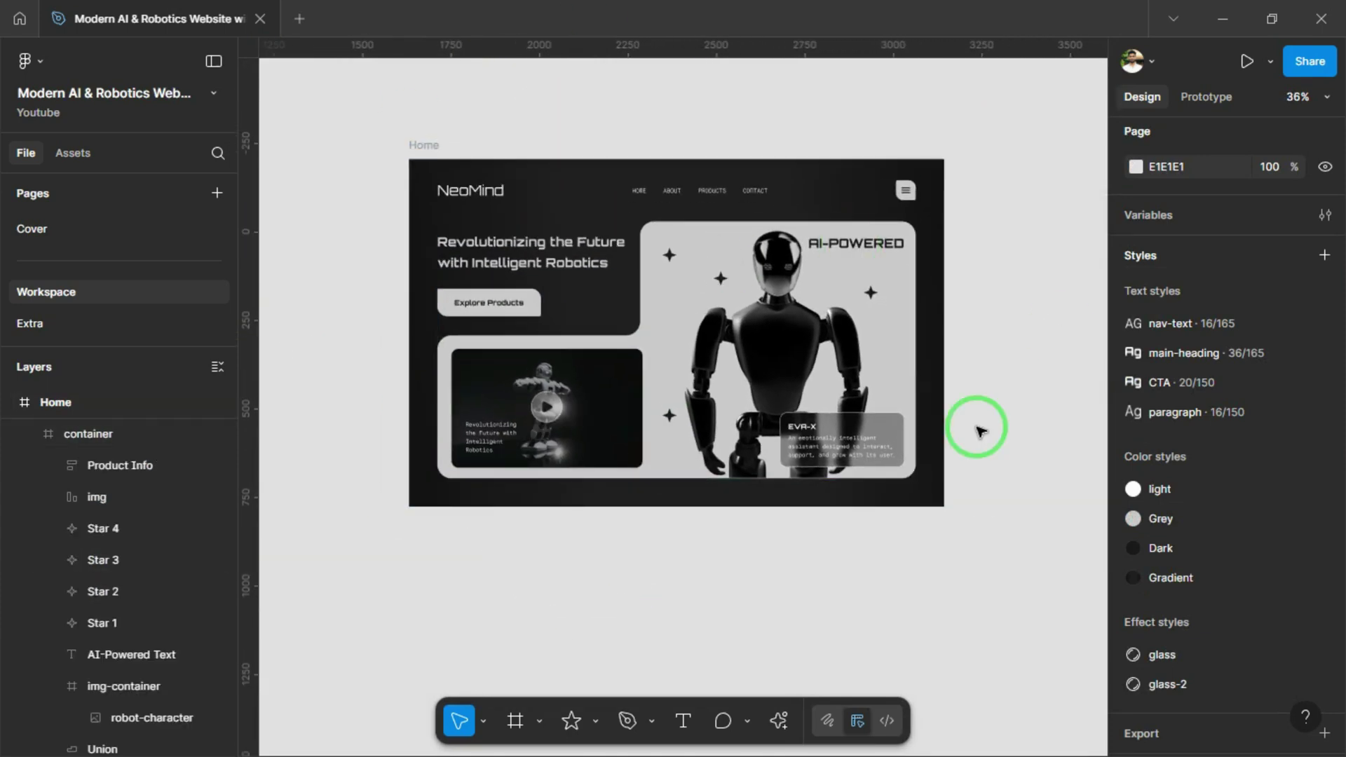
{"action": "left_click", "coordinate": [434, 356]}
{"action": "left_click", "coordinate": [429, 146]}
{"action": "left_click", "coordinate": [350, 450]}
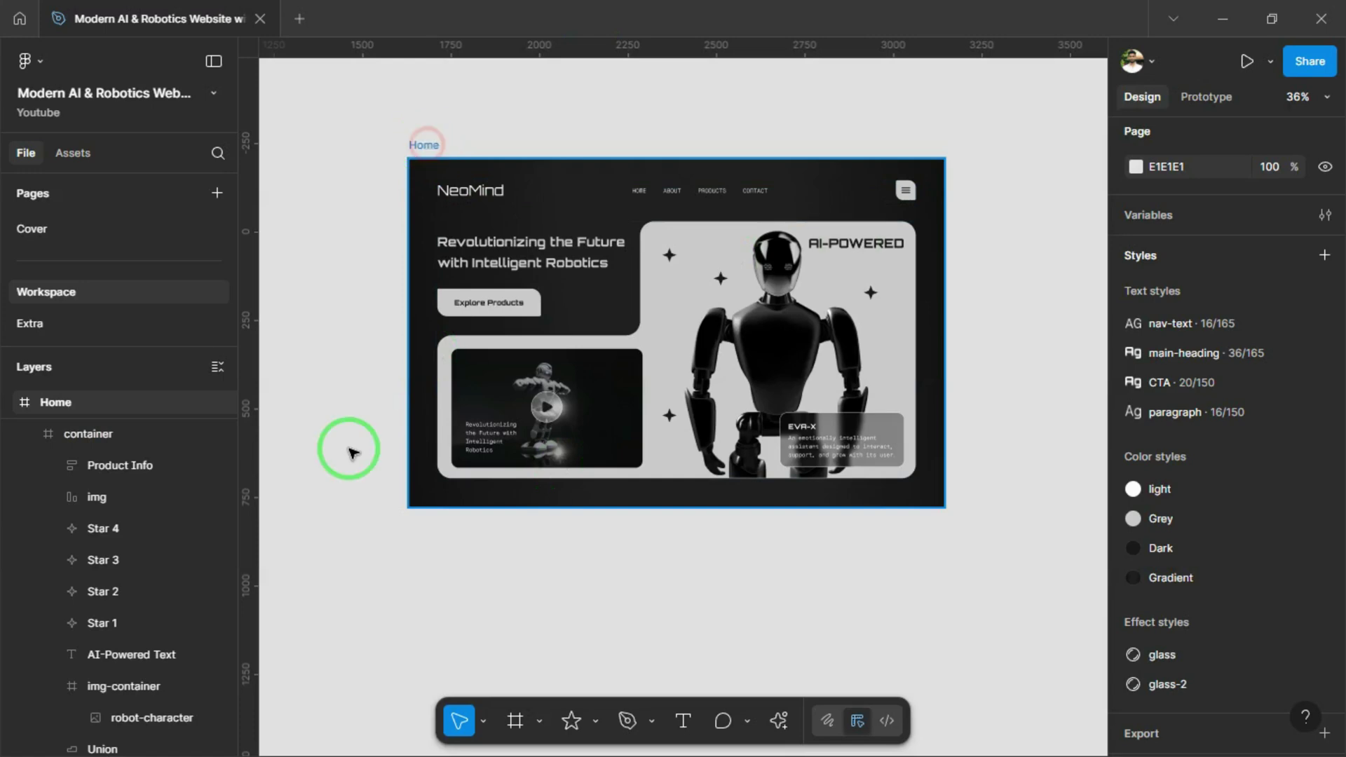
{"action": "left_click", "coordinate": [929, 286]}
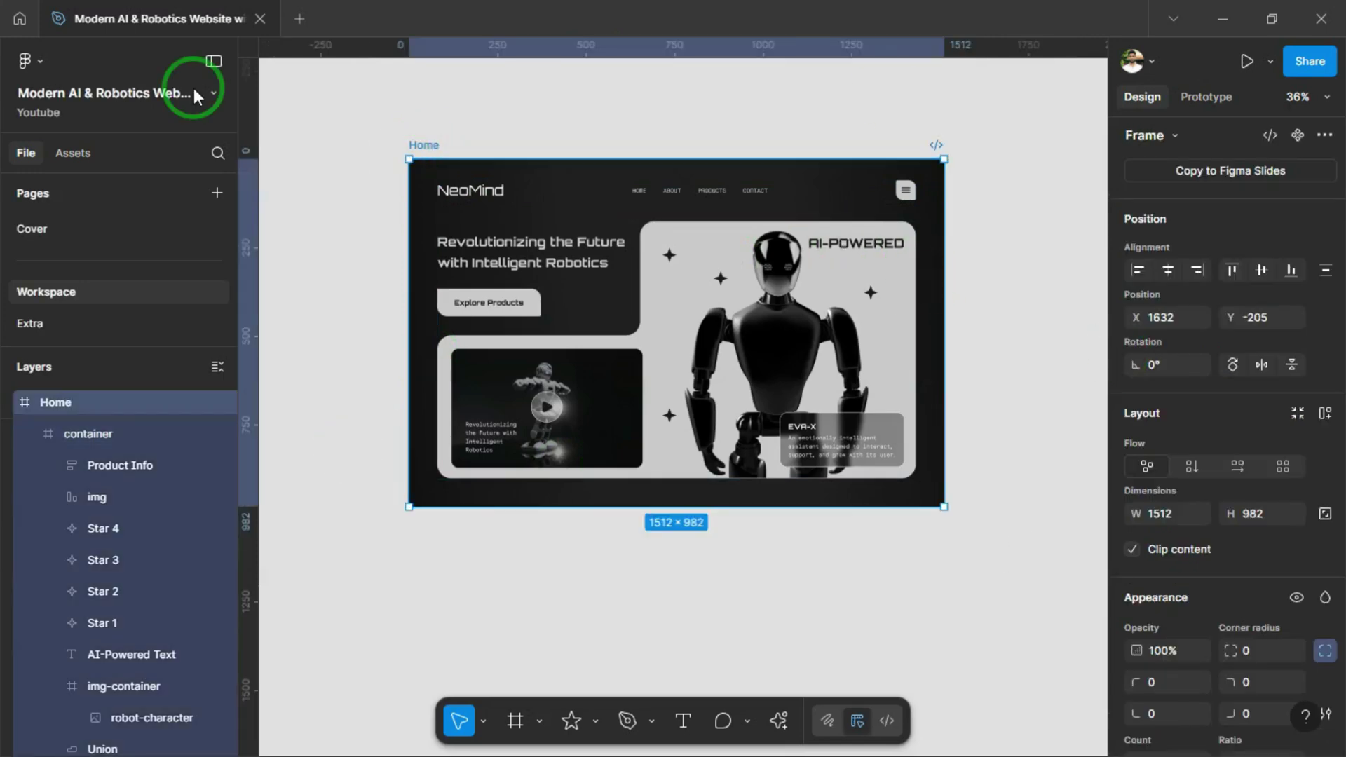
Create a new Figma Site from the Blank site option
{"action": "left_click", "coordinate": [17, 12]}
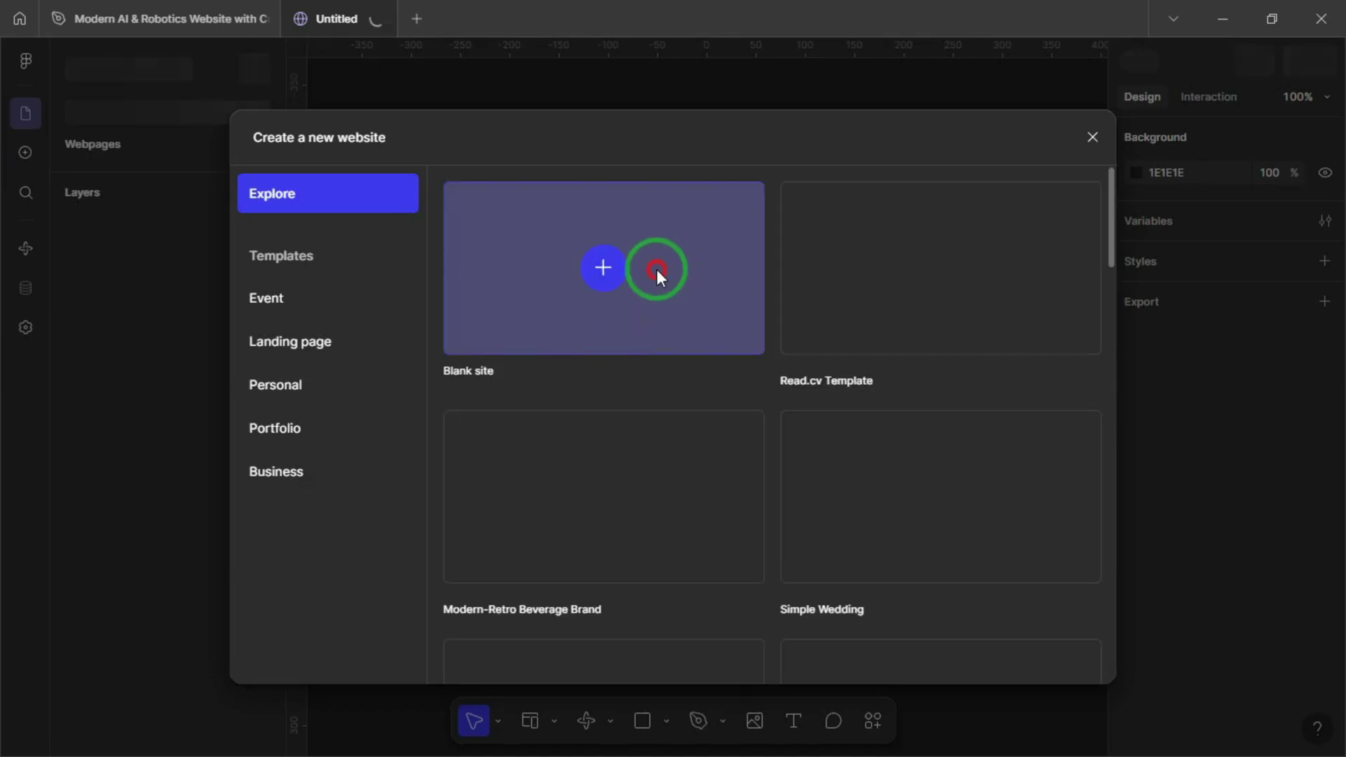
{"action": "left_click", "coordinate": [658, 271]}
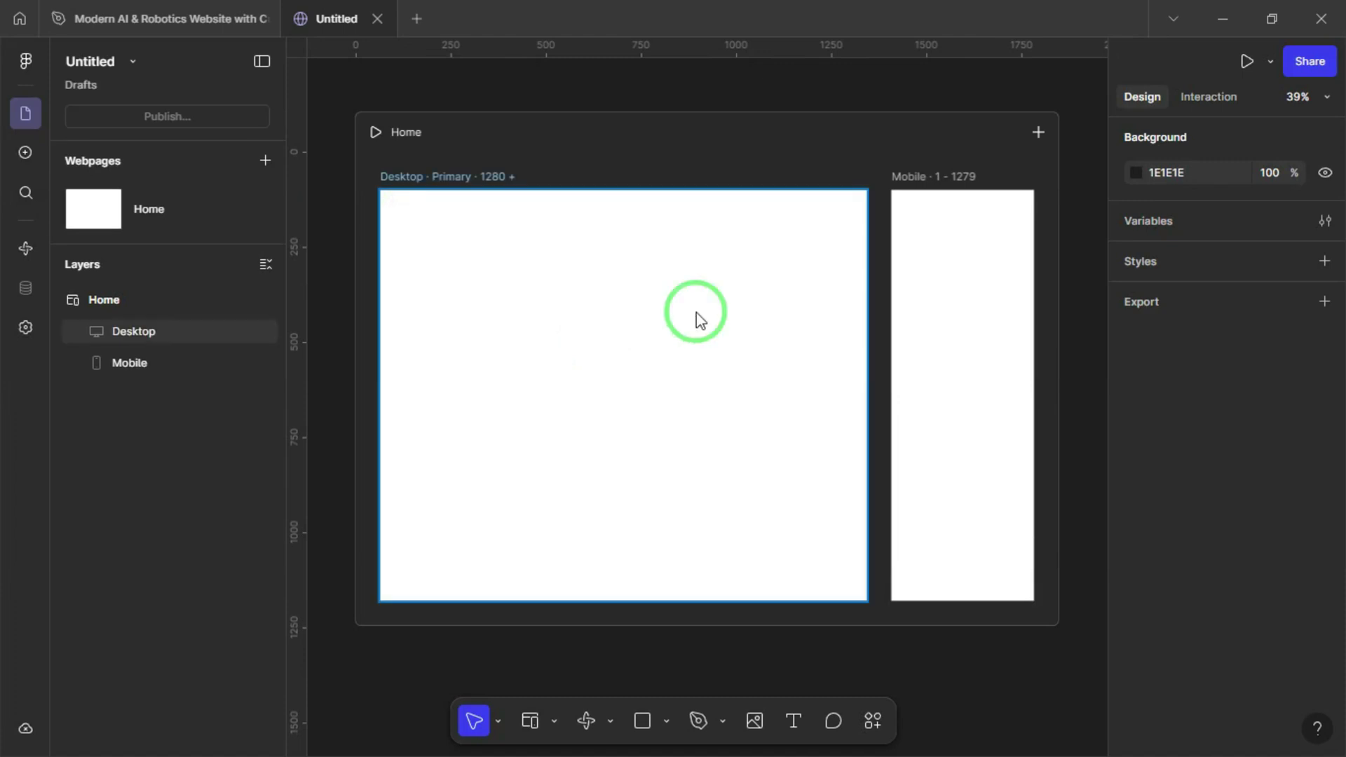
Delete the Mobile breakpoint frame from the Home webpage
{"action": "scroll", "coordinate": [456, 309], "scroll_direction": "down", "scroll_amount": 2}
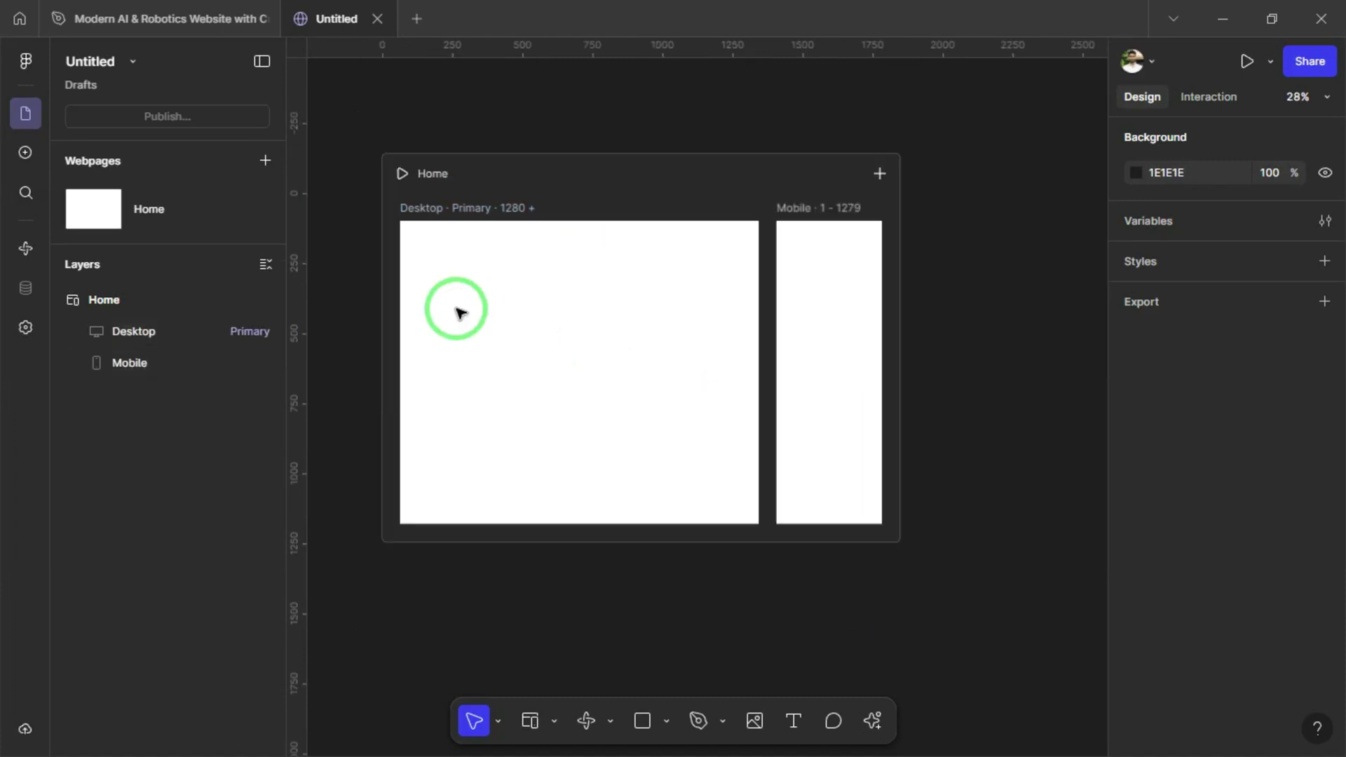
{"action": "left_click", "coordinate": [827, 295]}
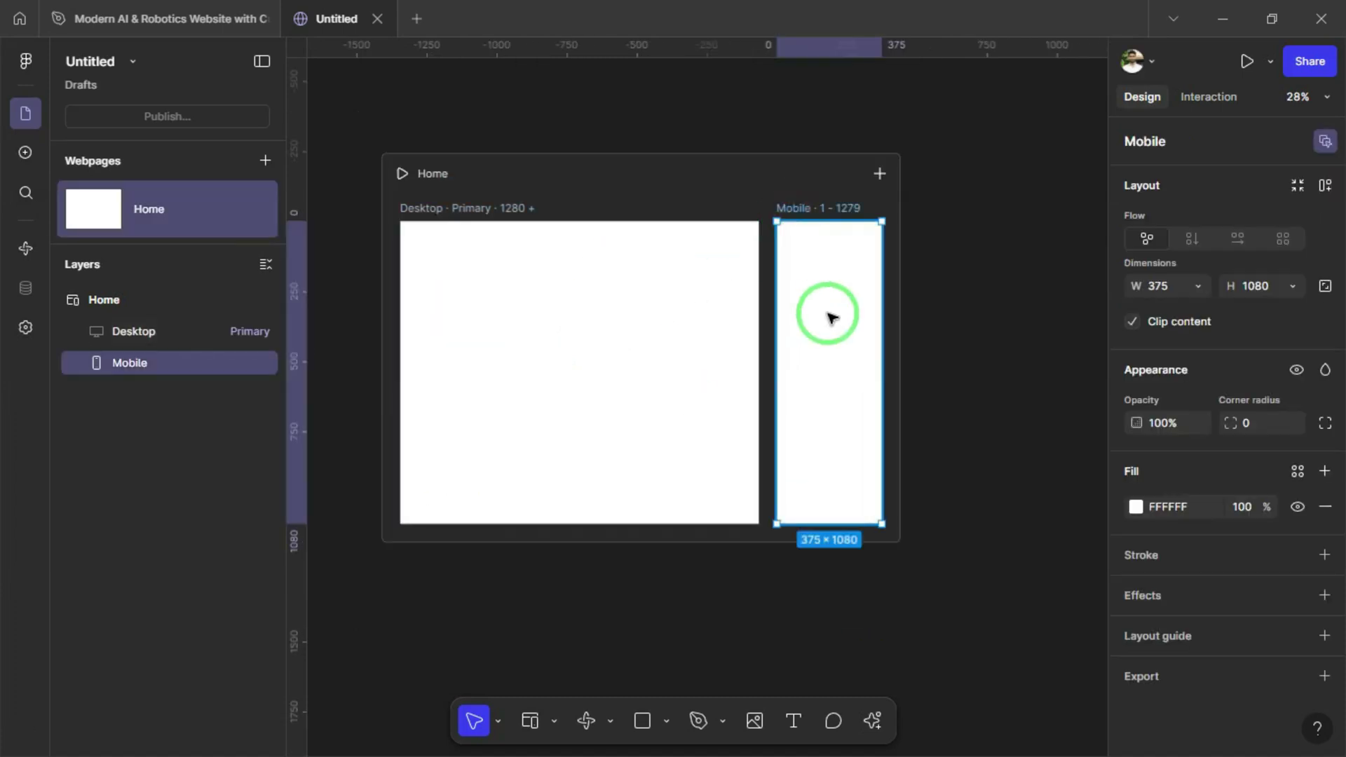
{"action": "key", "text": "Delete"}
{"action": "left_click", "coordinate": [526, 174]}
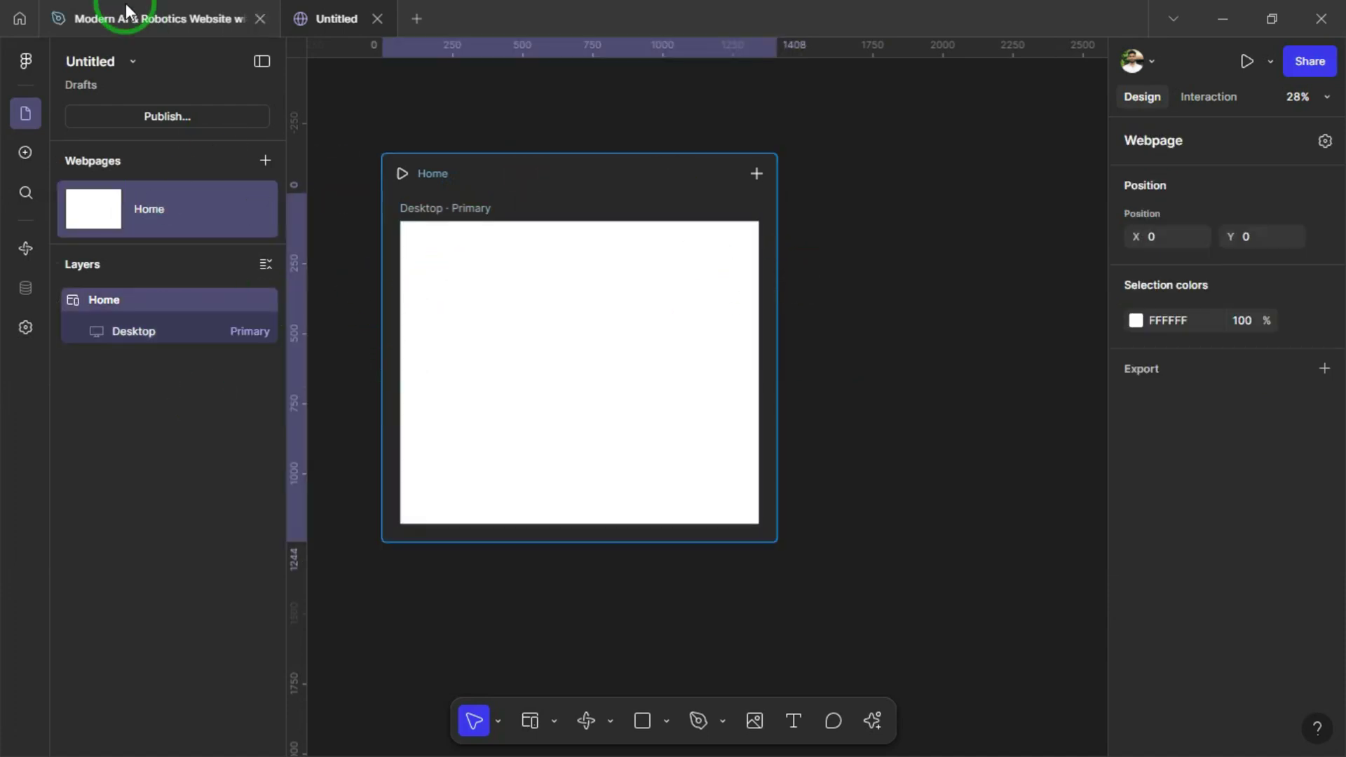
Copy the Home frame from the Modern AI & Robotics file and paste it over Desktop
{"action": "mouse_move", "coordinate": [129, 14]}
{"action": "left_click", "coordinate": [112, 19]}
{"action": "left_click", "coordinate": [420, 152]}
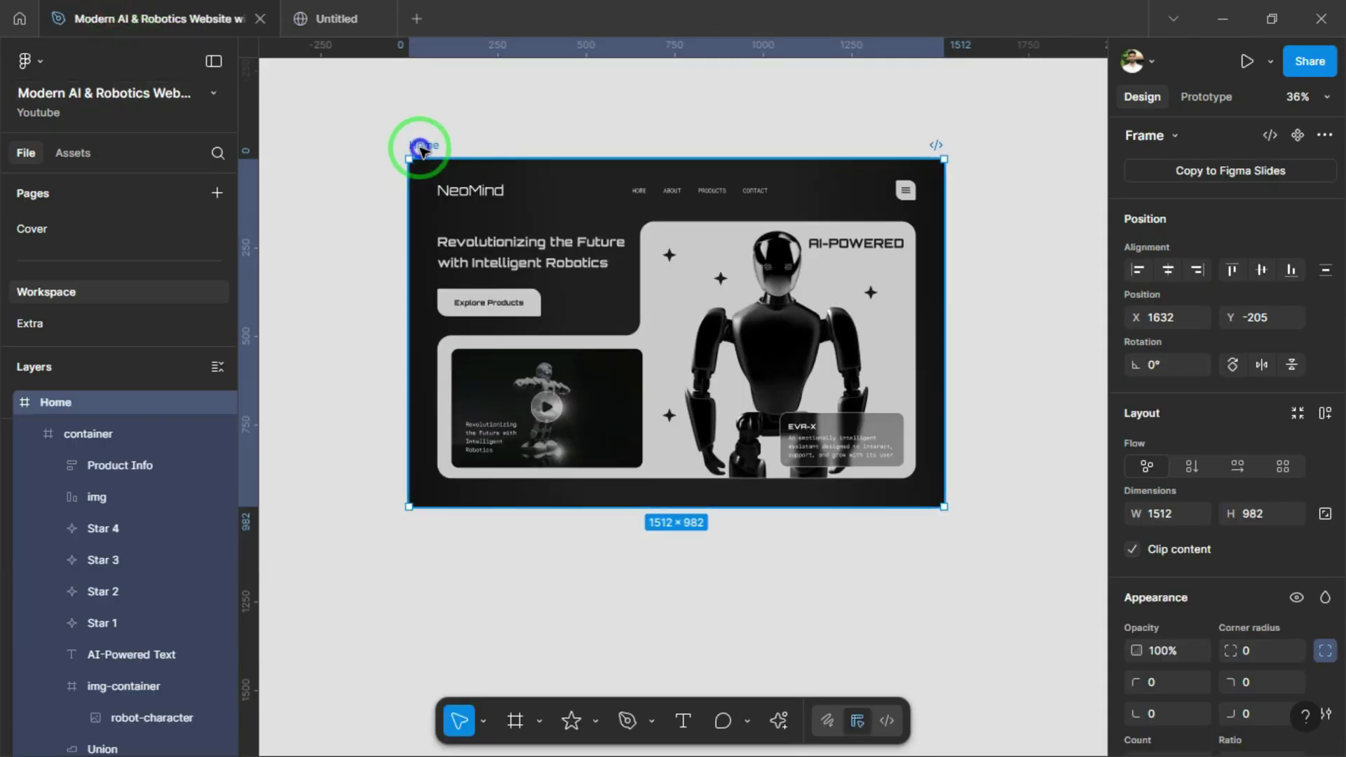
{"action": "right_click", "coordinate": [421, 151]}
{"action": "left_click", "coordinate": [452, 124]}
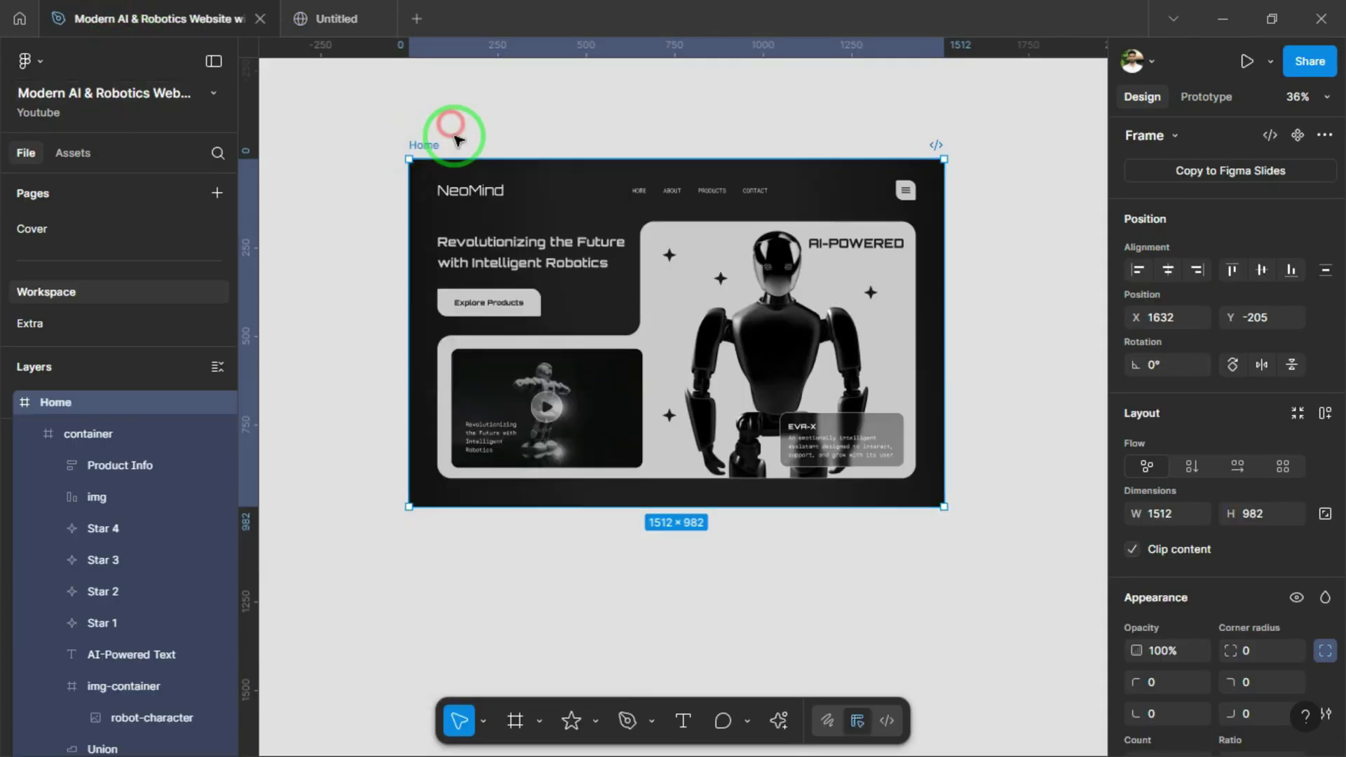
{"action": "left_click", "coordinate": [336, 8]}
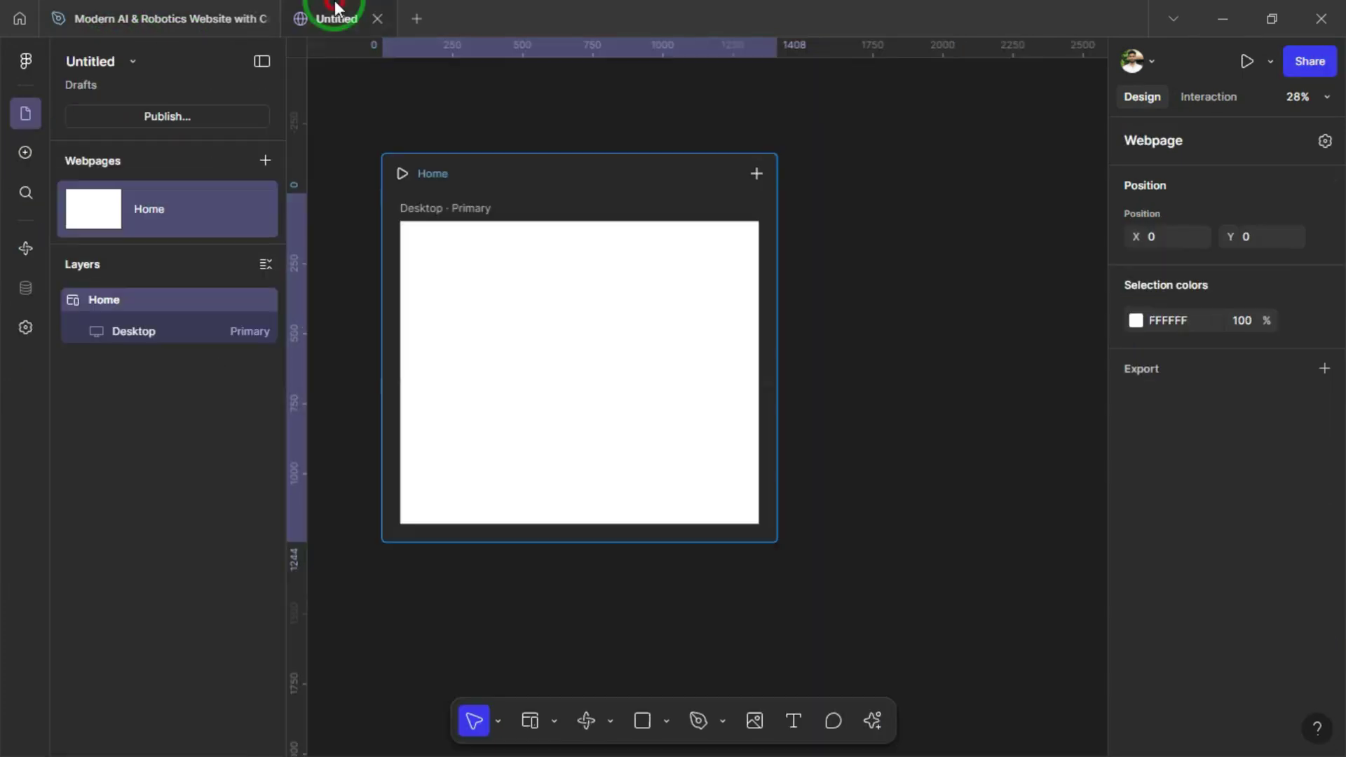
{"action": "left_click", "coordinate": [442, 214]}
{"action": "right_click", "coordinate": [442, 213]}
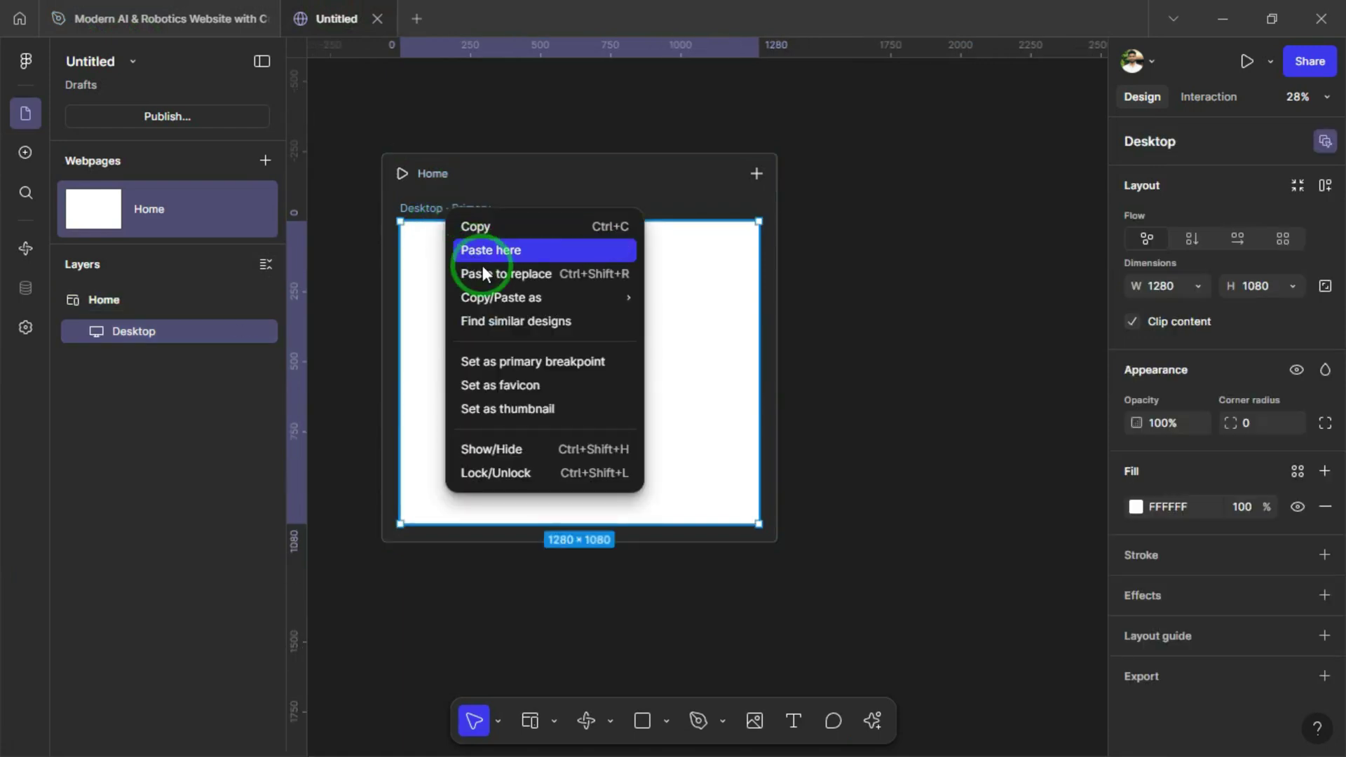
{"action": "left_click", "coordinate": [530, 275]}
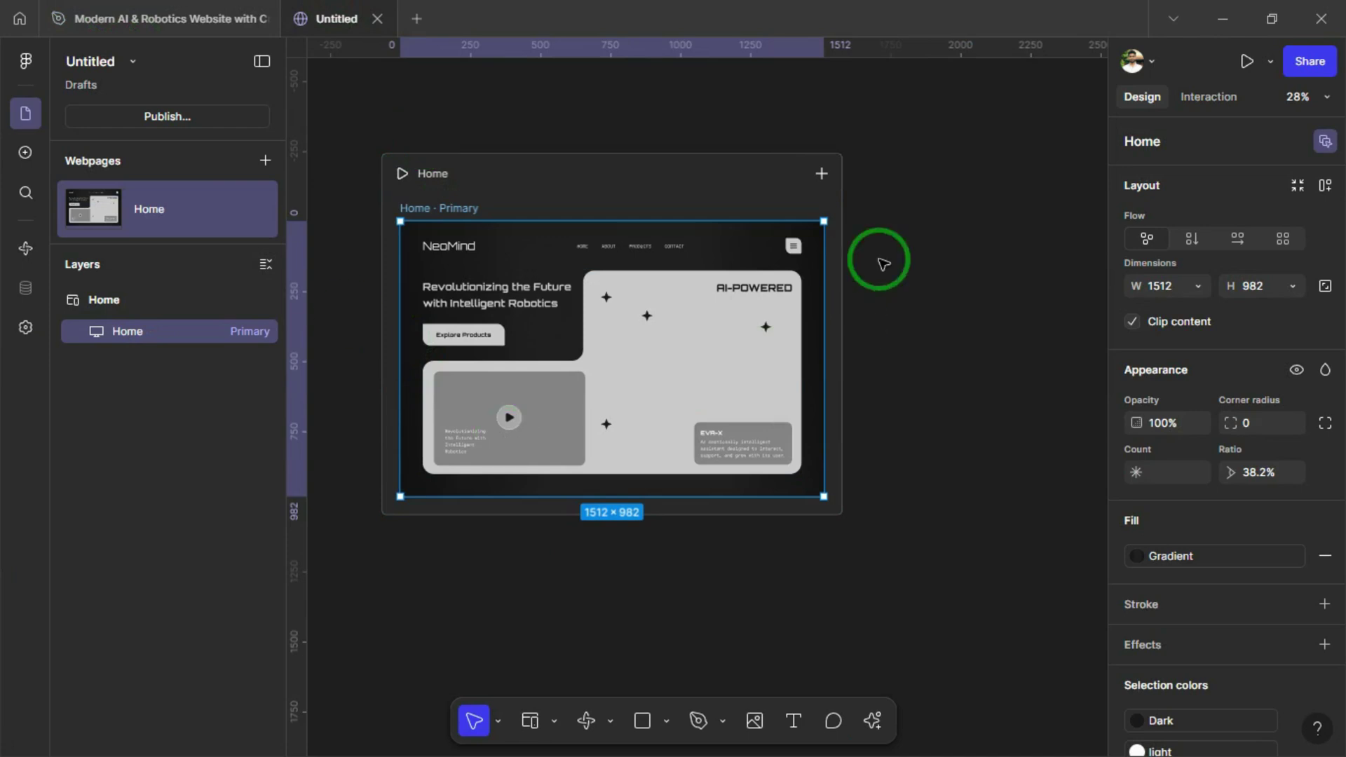
Rename the site to 'Modern AI & Robotics Website with Cursor Interactions'
{"action": "left_click_drag", "start_coordinate": [878, 261], "coordinate": [989, 288]}
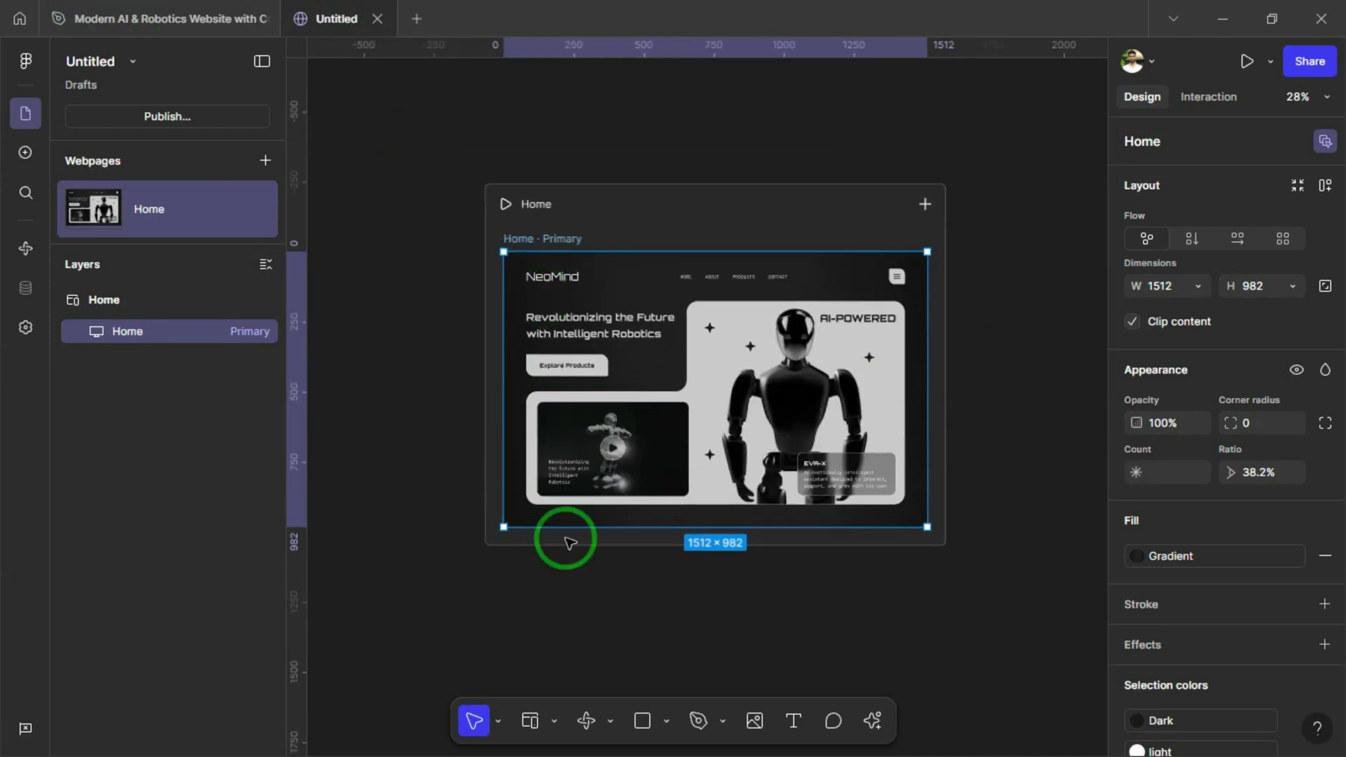
{"action": "left_click", "coordinate": [77, 18]}
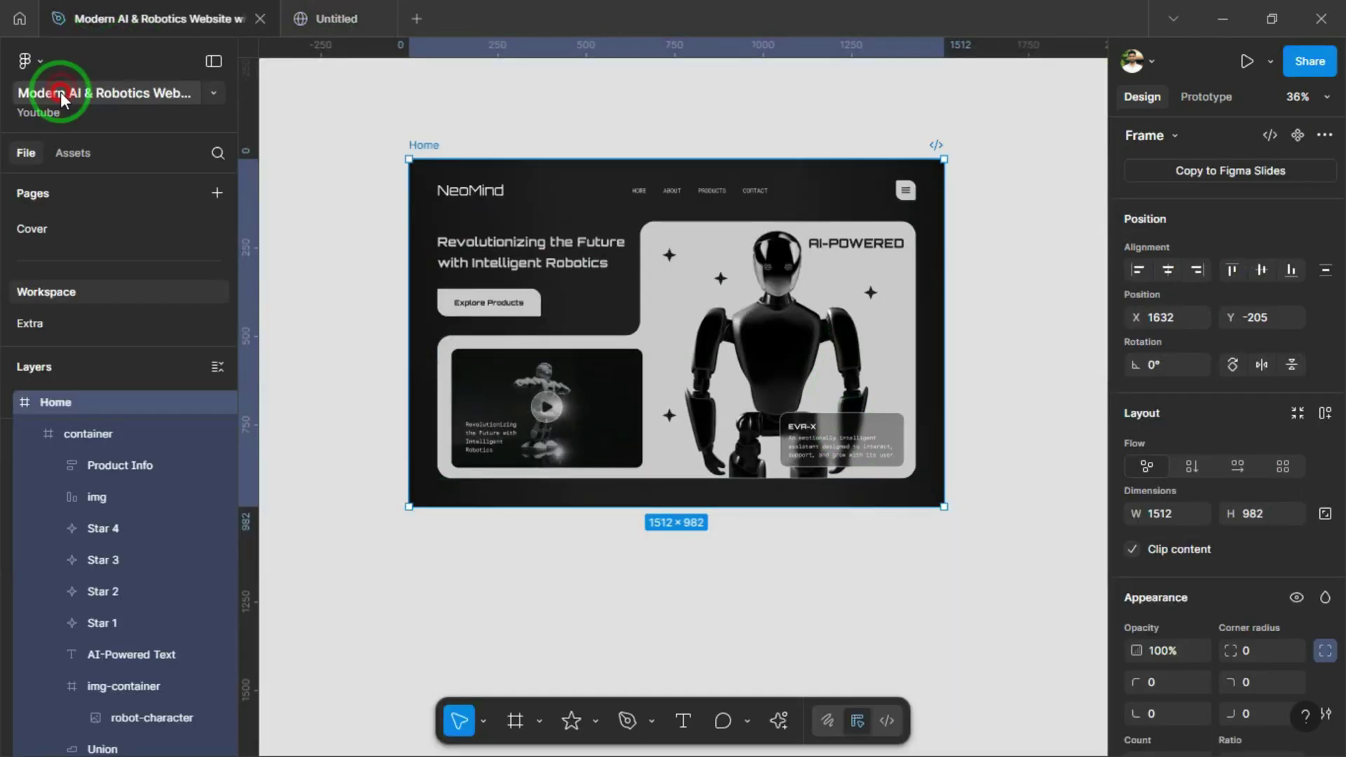
{"action": "left_click", "coordinate": [61, 91]}
{"action": "left_click", "coordinate": [315, 18]}
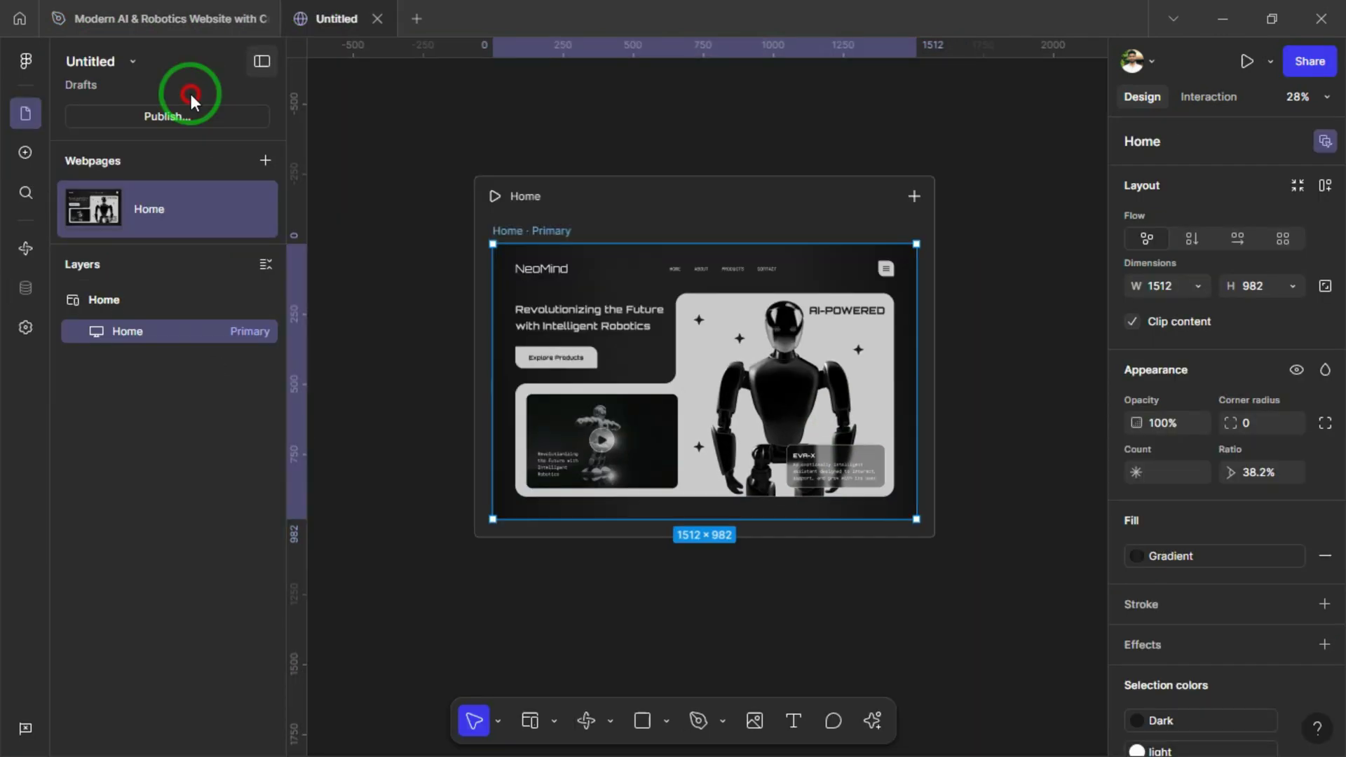
{"action": "key", "text": "ctrl+v"}
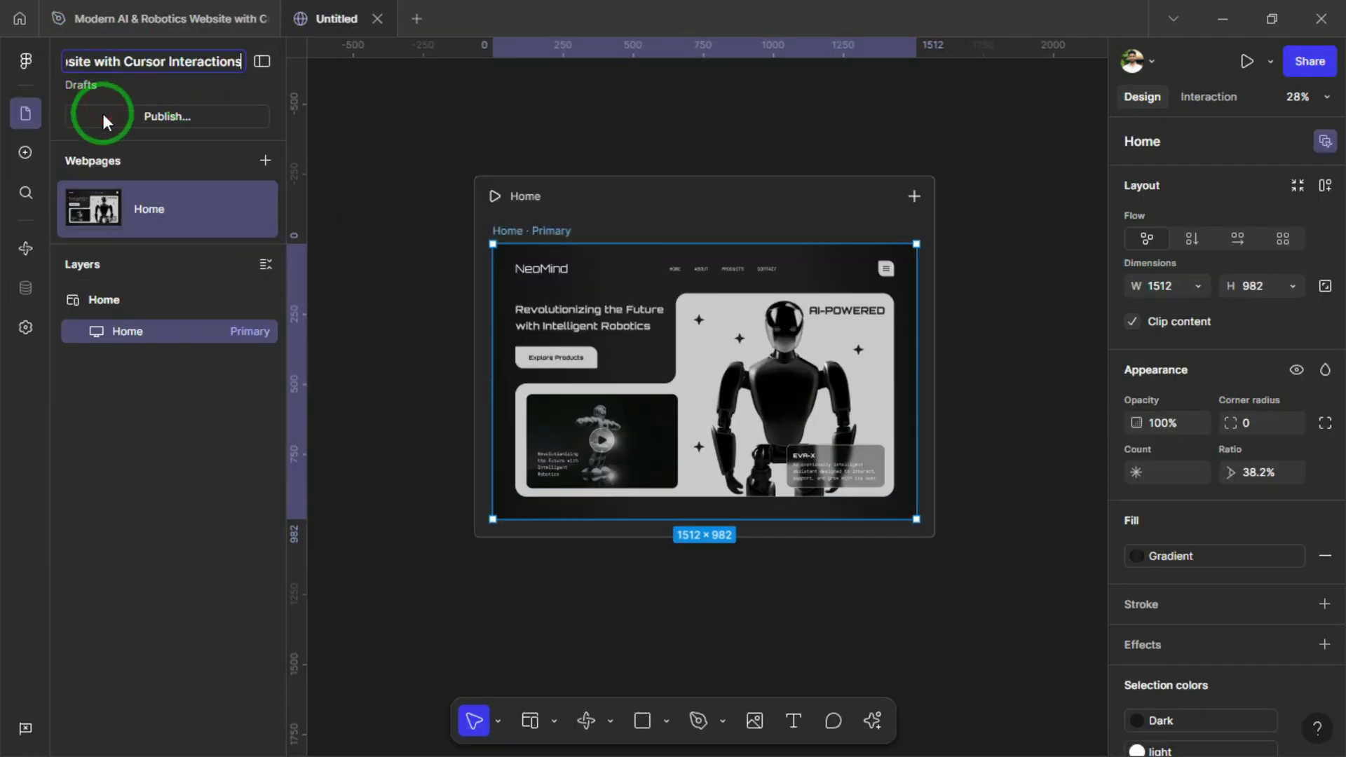
{"action": "left_click", "coordinate": [272, 82]}
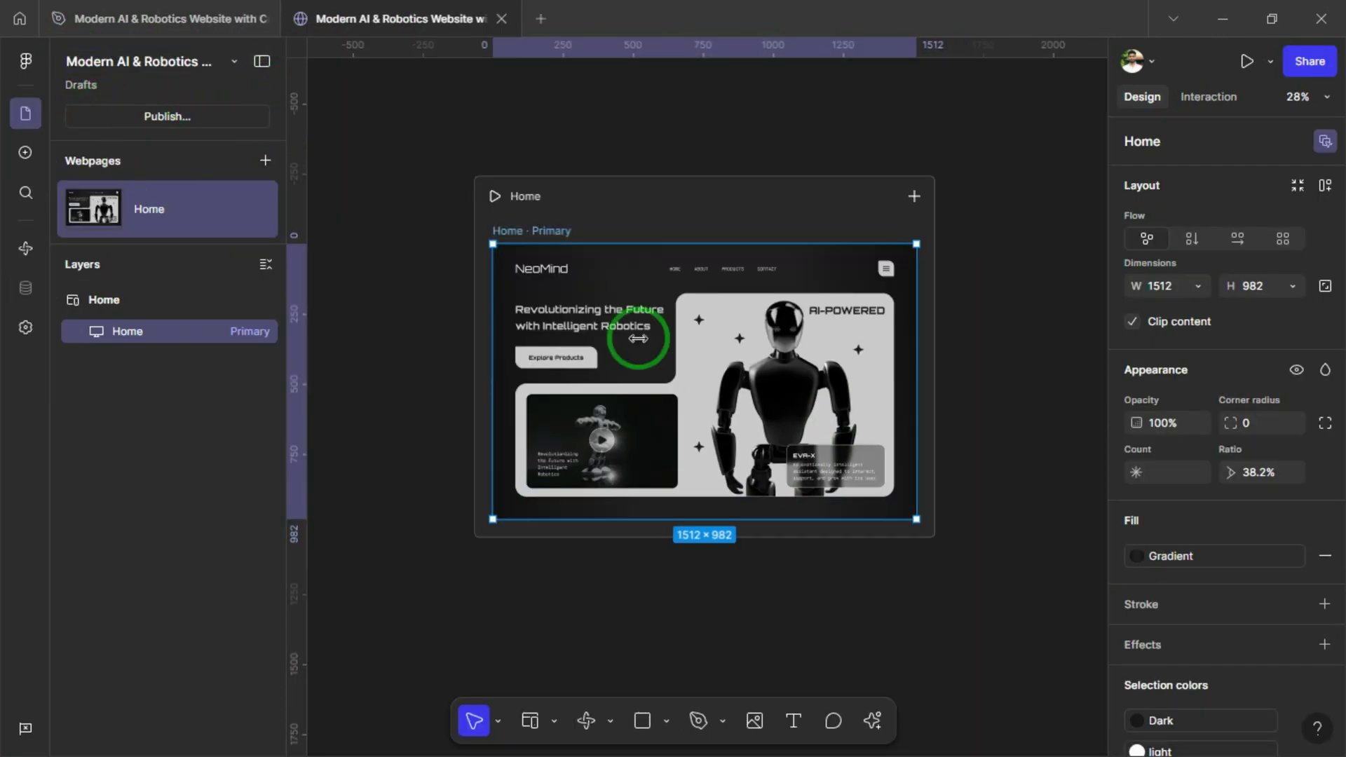
{"action": "scroll", "coordinate": [662, 364], "scroll_direction": "down", "scroll_amount": 2}
{"action": "scroll", "coordinate": [662, 419], "scroll_direction": "up", "scroll_amount": 2}
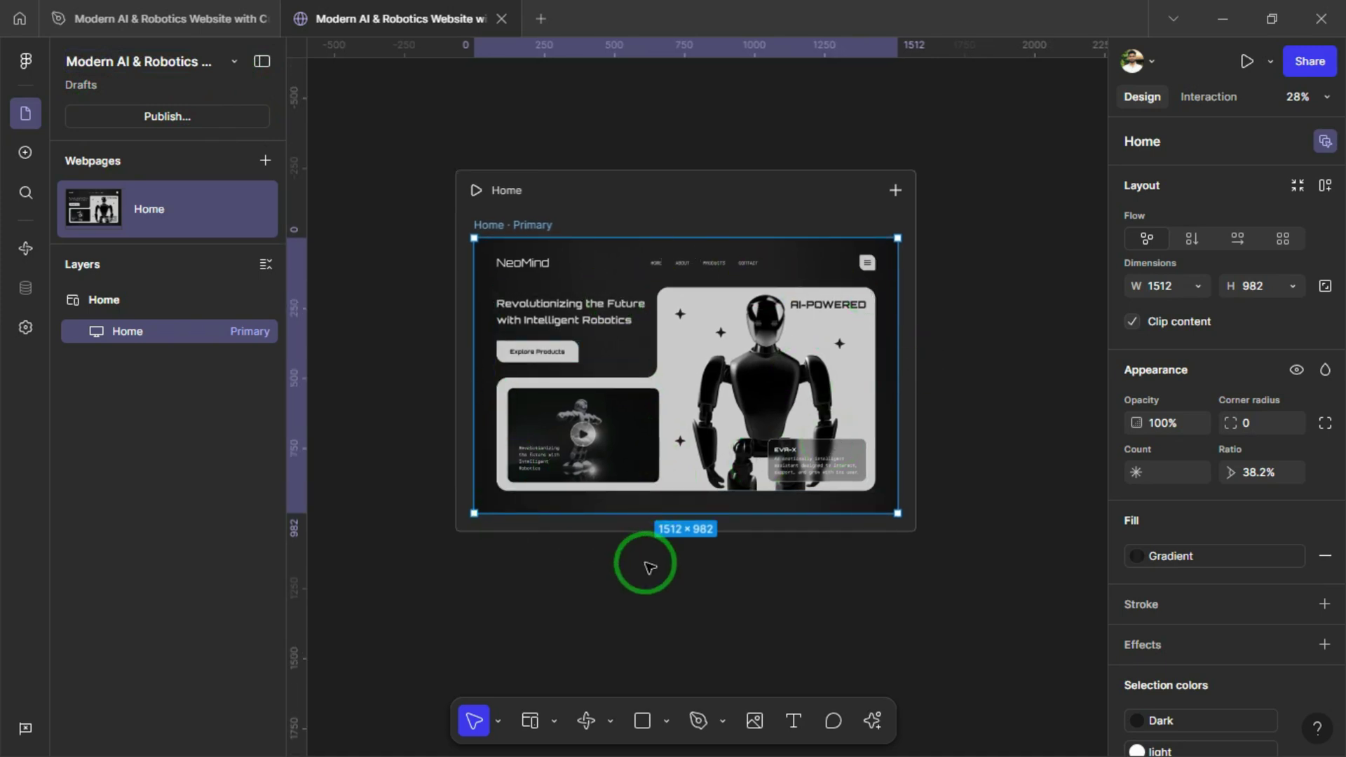
{"action": "key", "text": "ctrl+equal"}
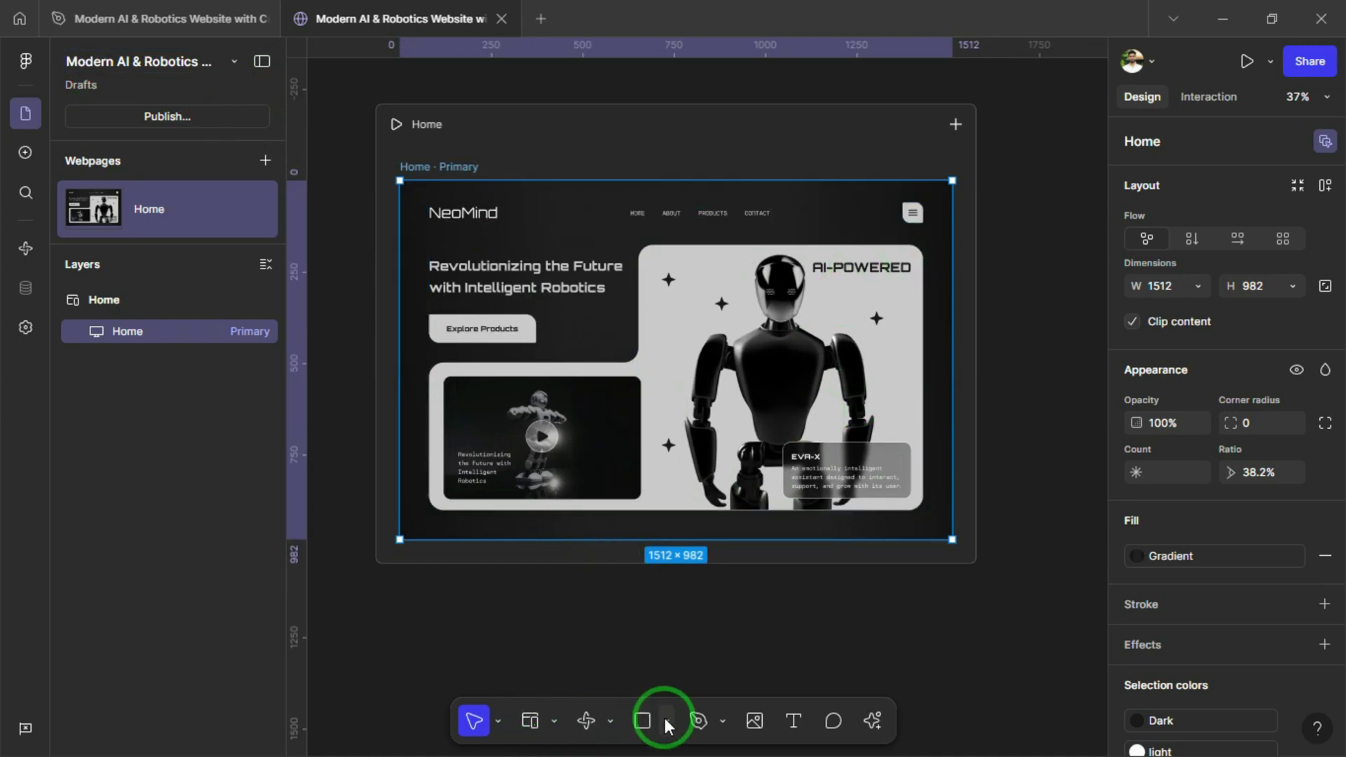
Place a 600×400 embed below the Home page and check the robot image container's size
{"action": "left_click", "coordinate": [614, 721]}
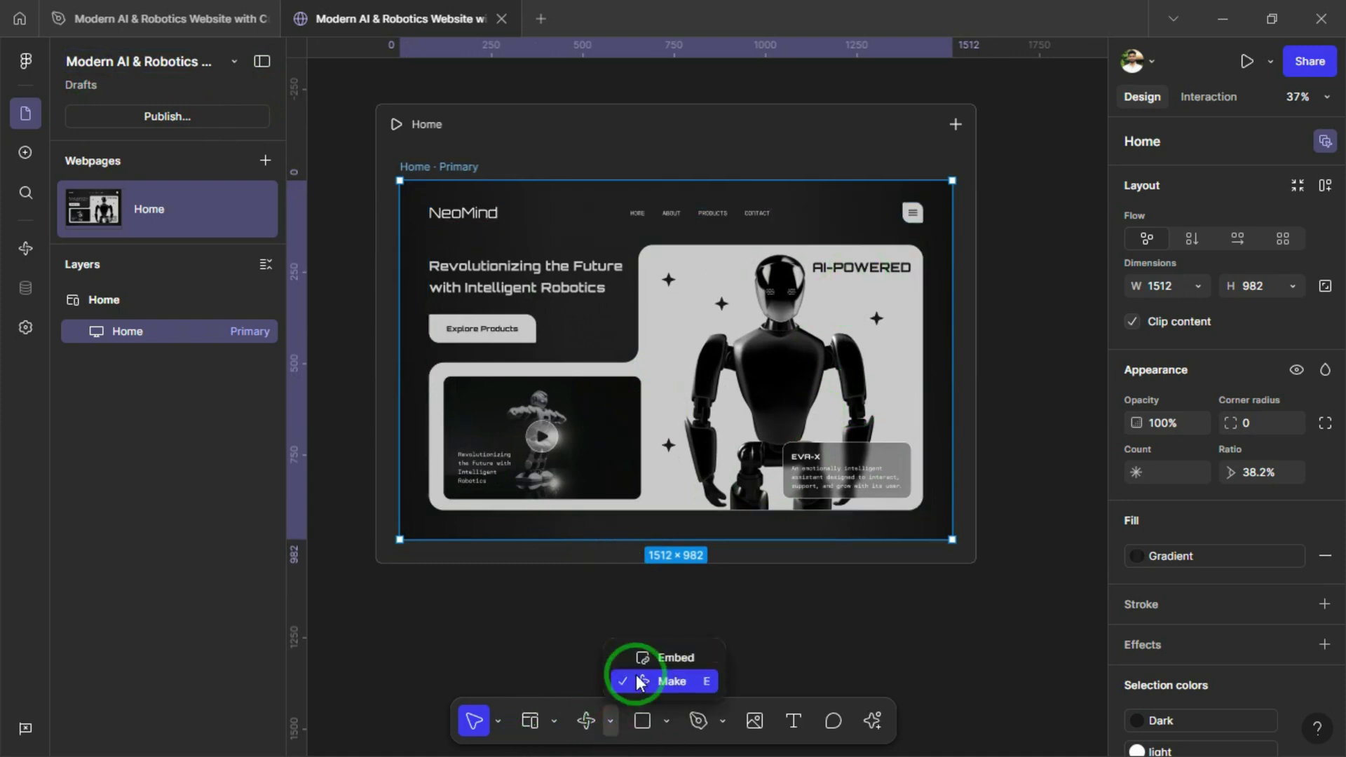
{"action": "left_click", "coordinate": [679, 660]}
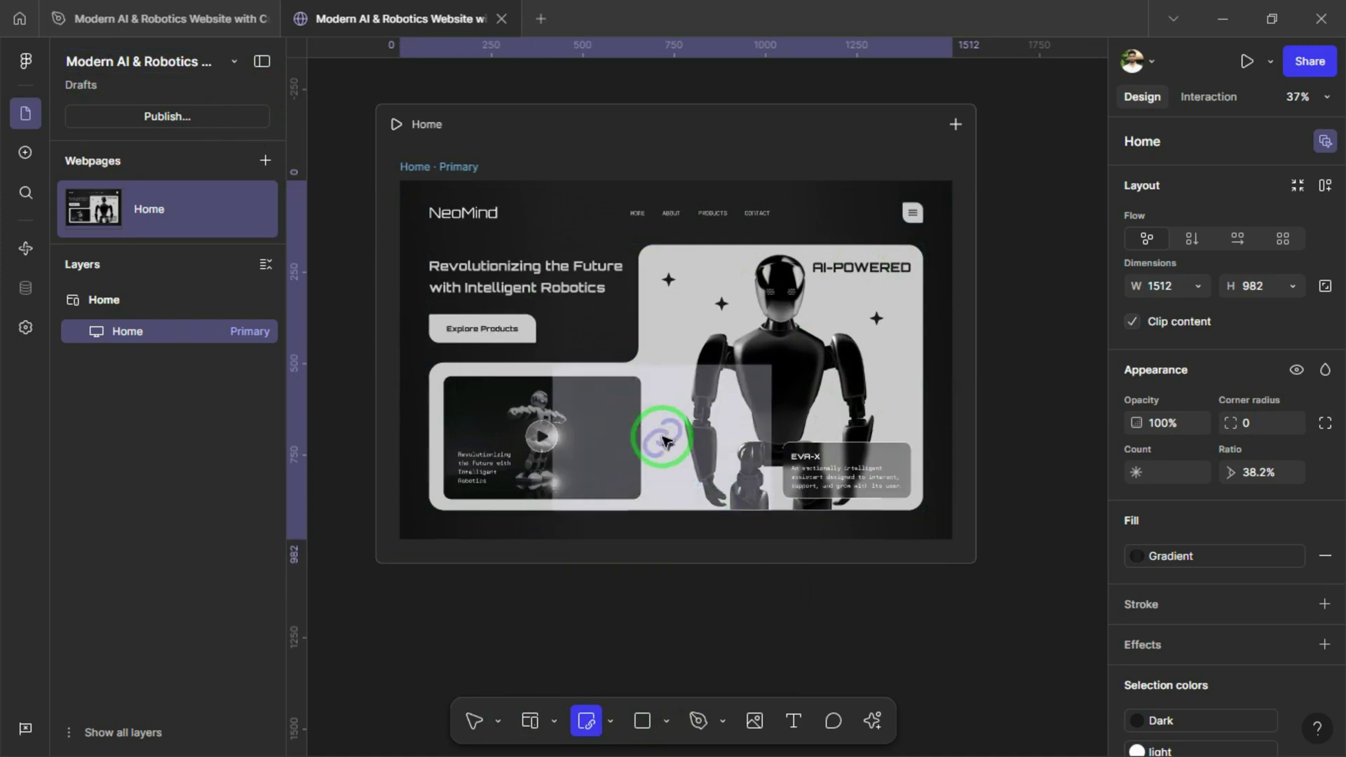
{"action": "scroll", "coordinate": [668, 436], "scroll_direction": "down", "scroll_amount": 3}
{"action": "left_click", "coordinate": [732, 607]}
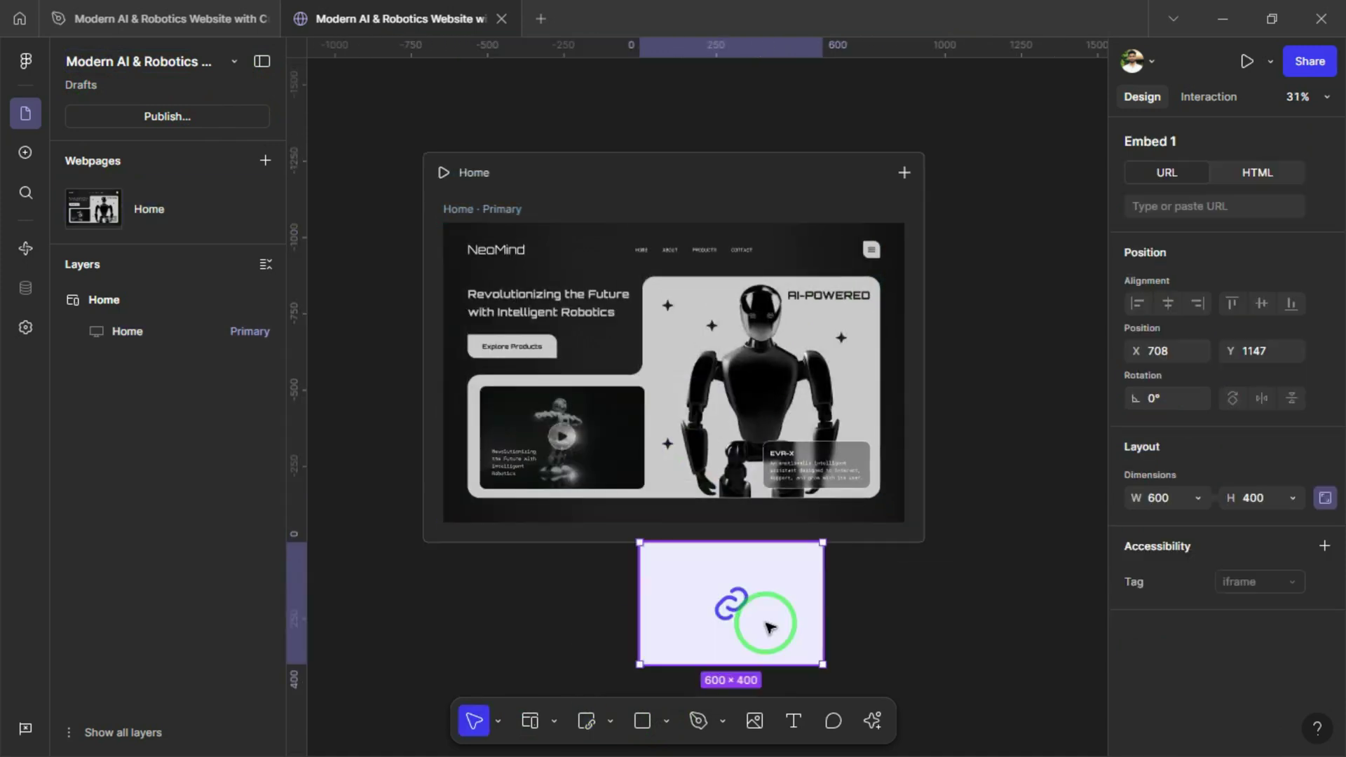
{"action": "scroll", "coordinate": [771, 554], "scroll_direction": "down", "scroll_amount": 2}
{"action": "scroll", "coordinate": [771, 554], "scroll_direction": "right", "scroll_amount": 2}
{"action": "left_click_drag", "start_coordinate": [642, 541], "coordinate": [670, 577]}
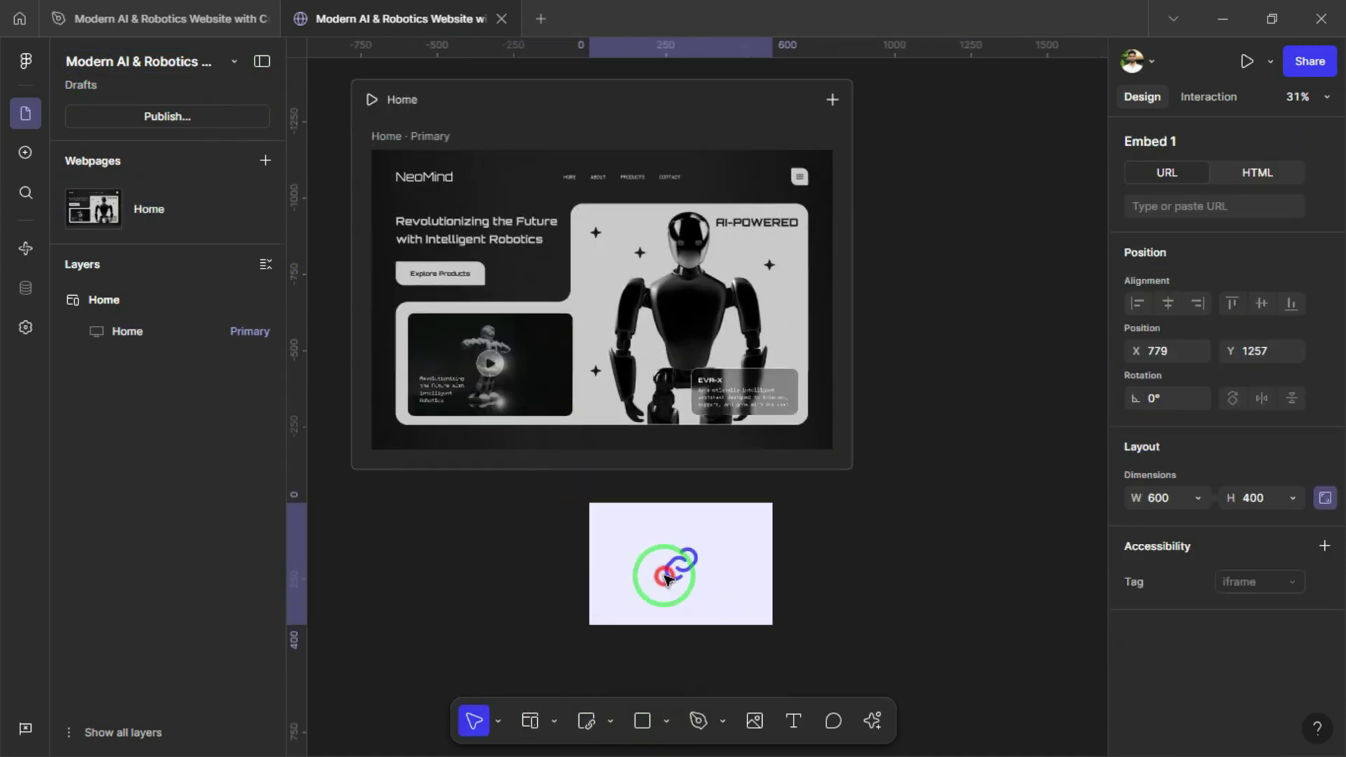
{"action": "left_click", "coordinate": [673, 310]}
{"action": "left_click", "coordinate": [673, 310]}
{"action": "scroll", "coordinate": [673, 310], "scroll_direction": "up", "scroll_amount": 2}
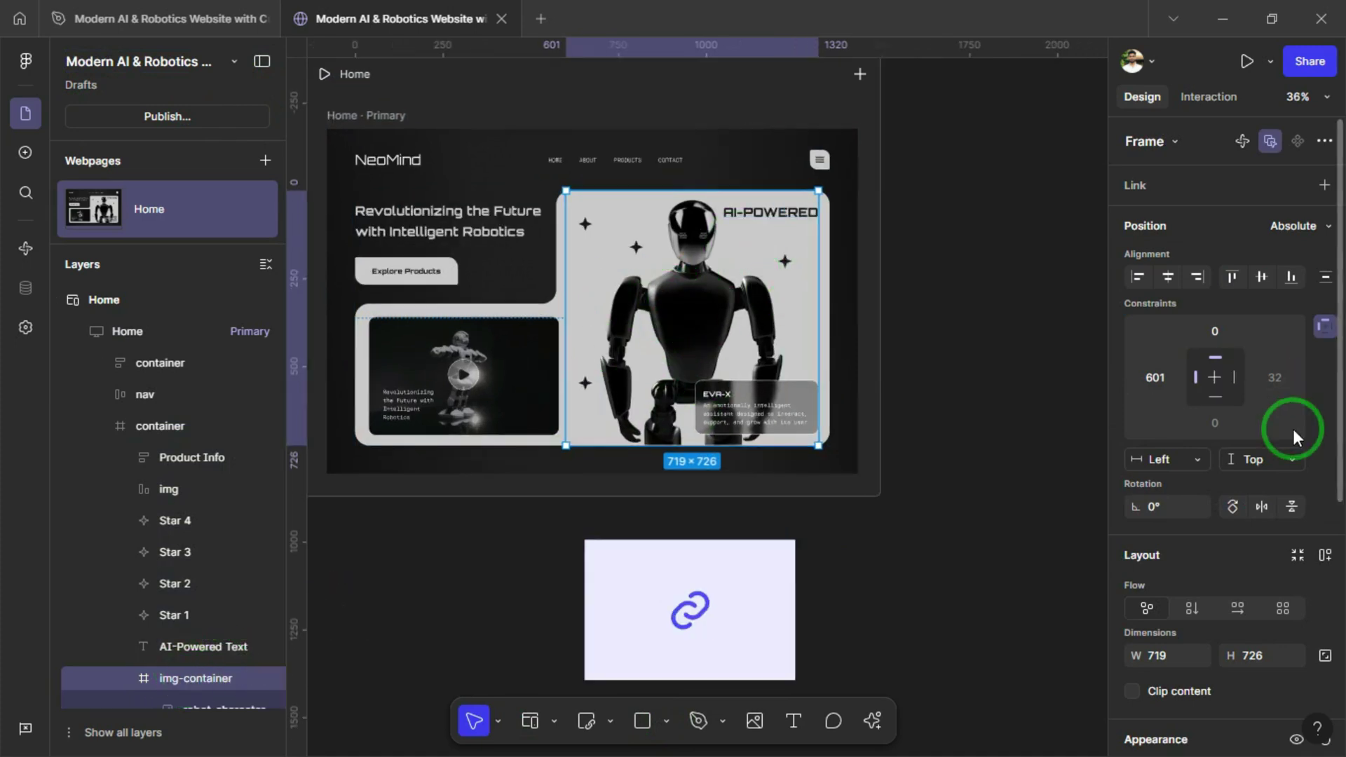
{"action": "scroll", "coordinate": [1292, 478], "scroll_direction": "down", "scroll_amount": 3}
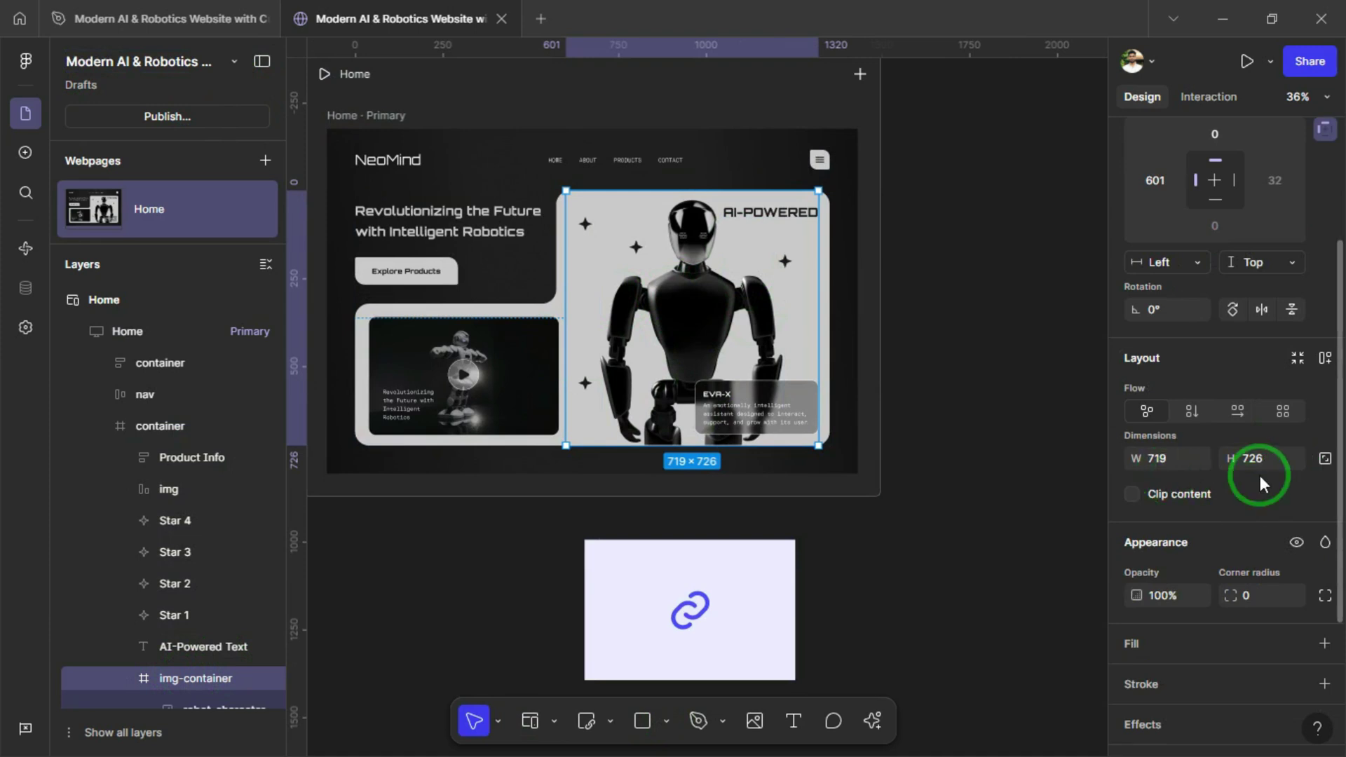
Resize the embed to 719 wide and, with aspect ratio unlocked, 726 high
{"action": "left_click", "coordinate": [661, 567]}
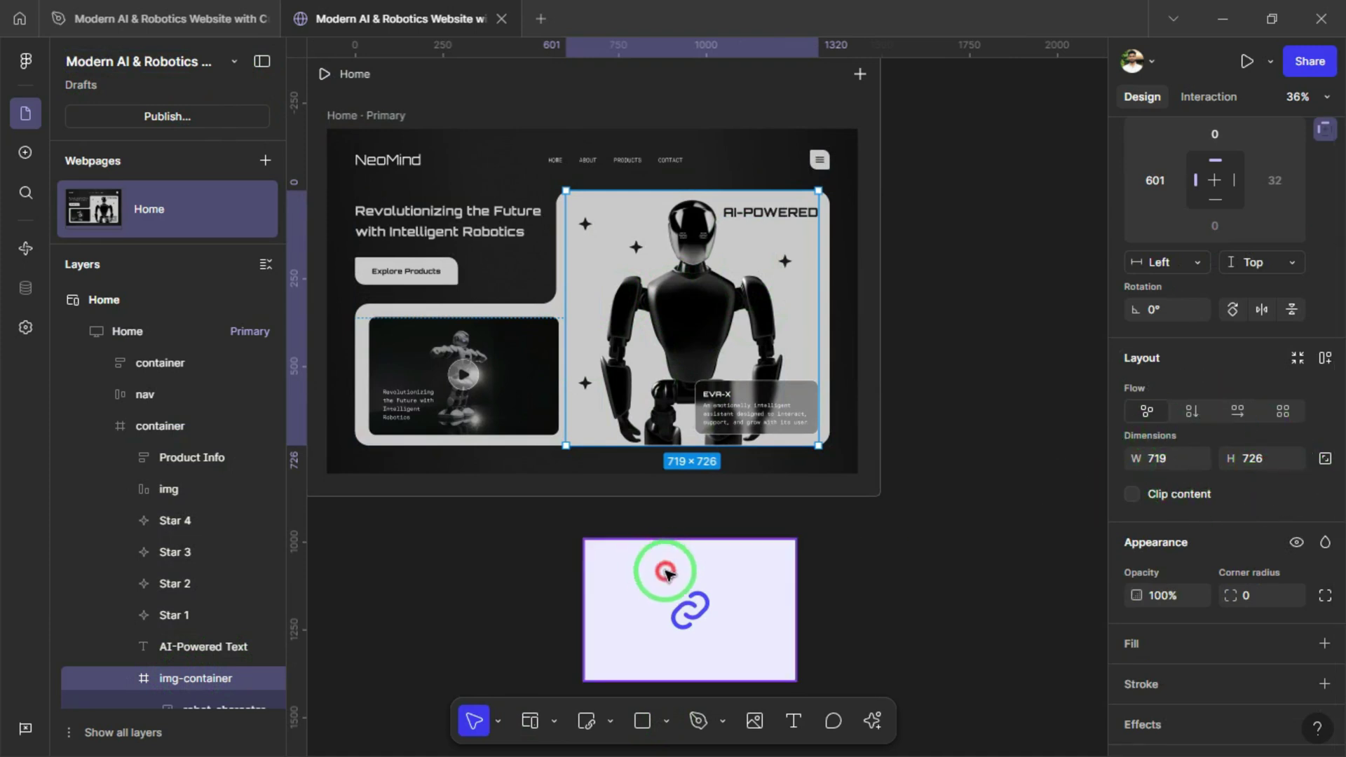
{"action": "left_click", "coordinate": [1165, 421]}
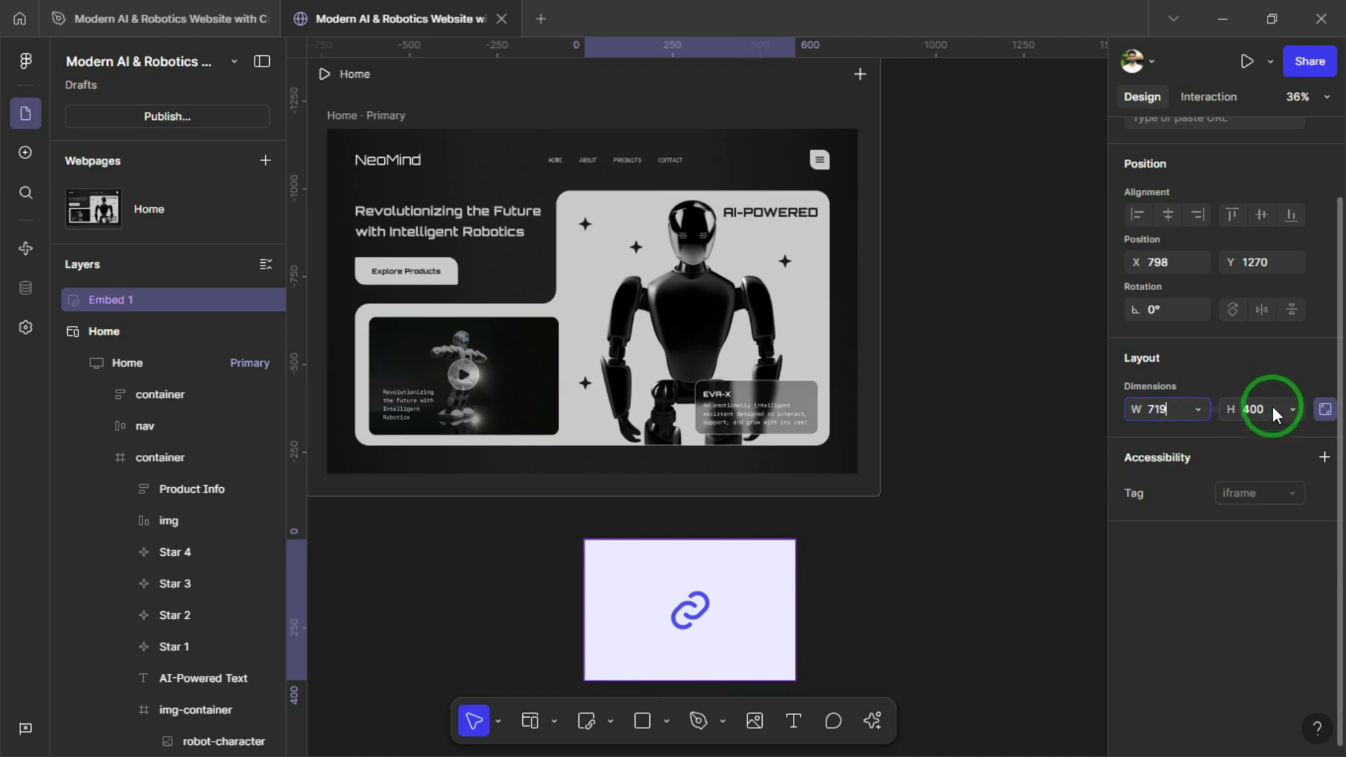
{"action": "key", "text": "Tab"}
{"action": "left_click", "coordinate": [1324, 410]}
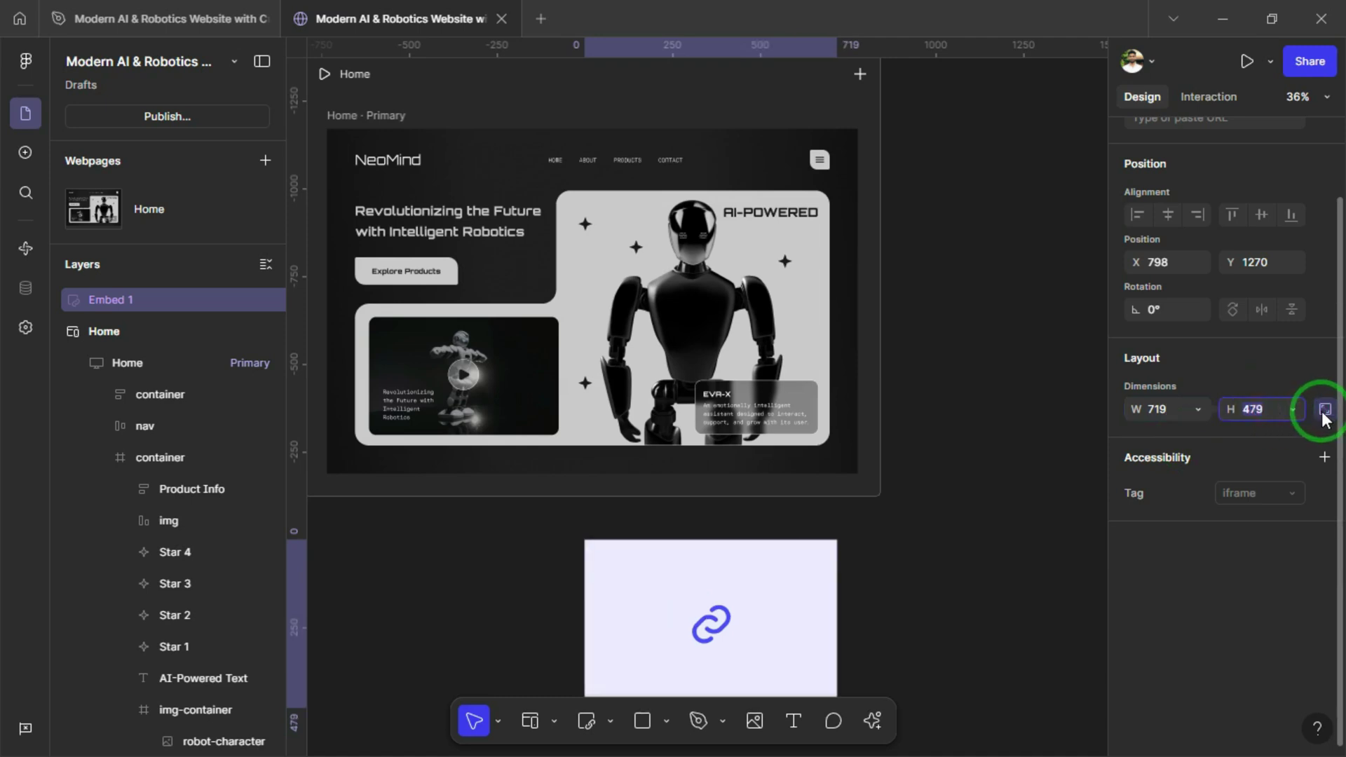
{"action": "left_click", "coordinate": [1275, 407]}
{"action": "type", "text": "72"}
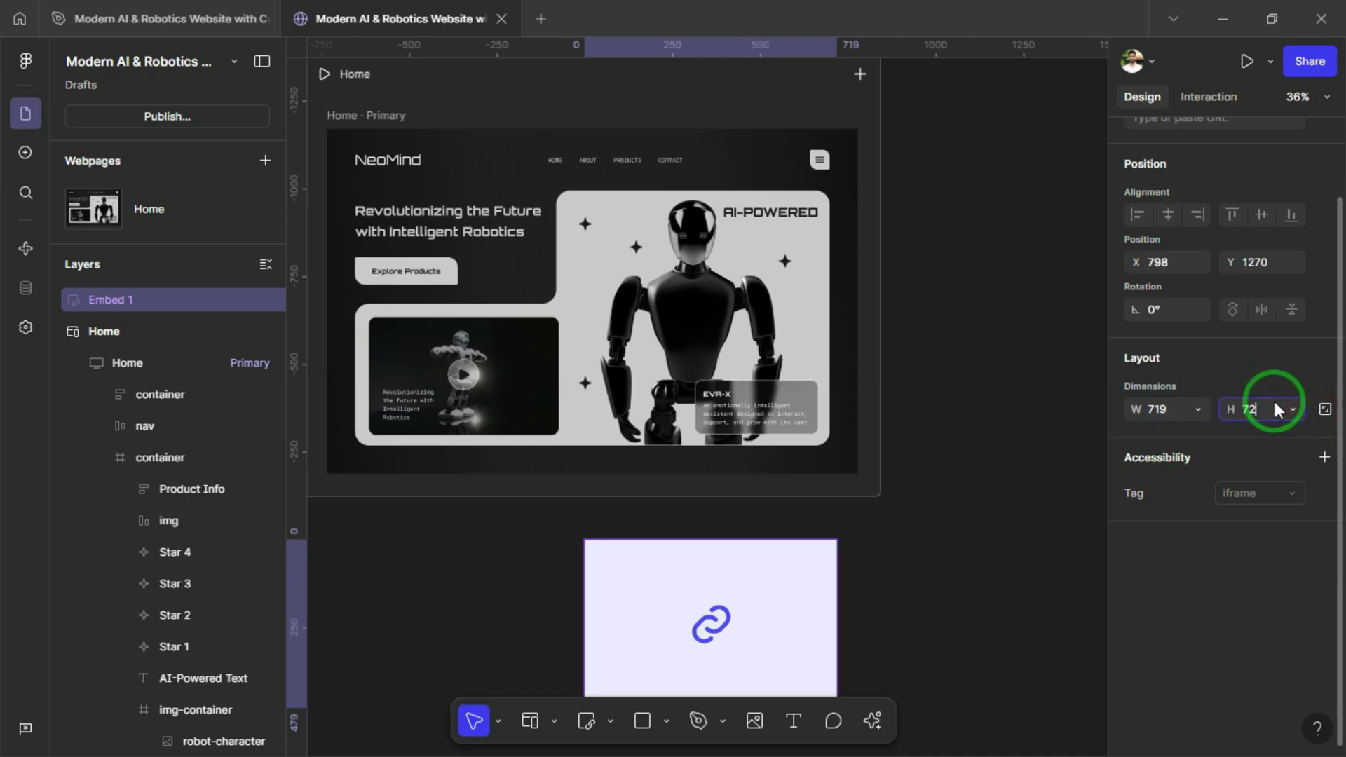
{"action": "type", "text": "6"}
{"action": "key", "text": "Return"}
{"action": "scroll", "coordinate": [541, 234], "scroll_direction": "down", "scroll_amount": 3}
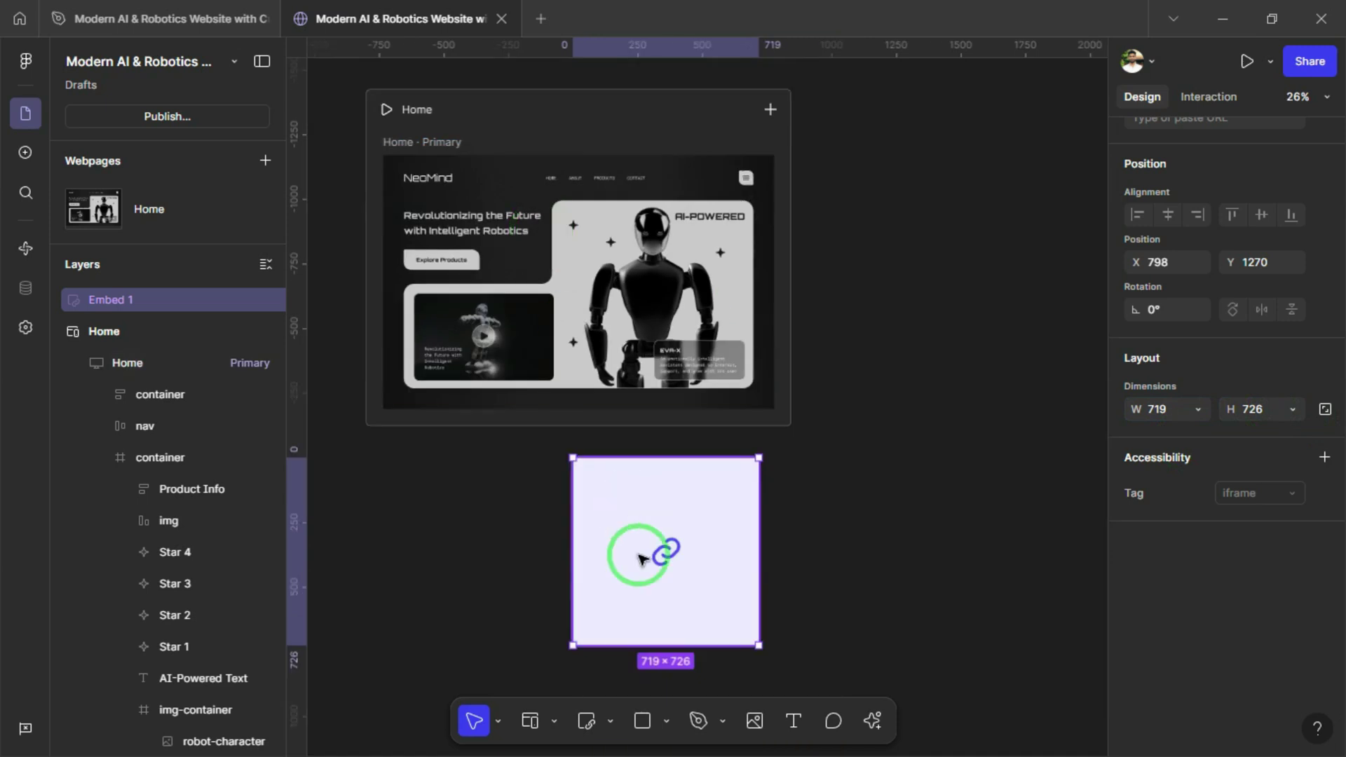
Cut the embed and put it in place of the robot's img-container
{"action": "right_click", "coordinate": [641, 559]}
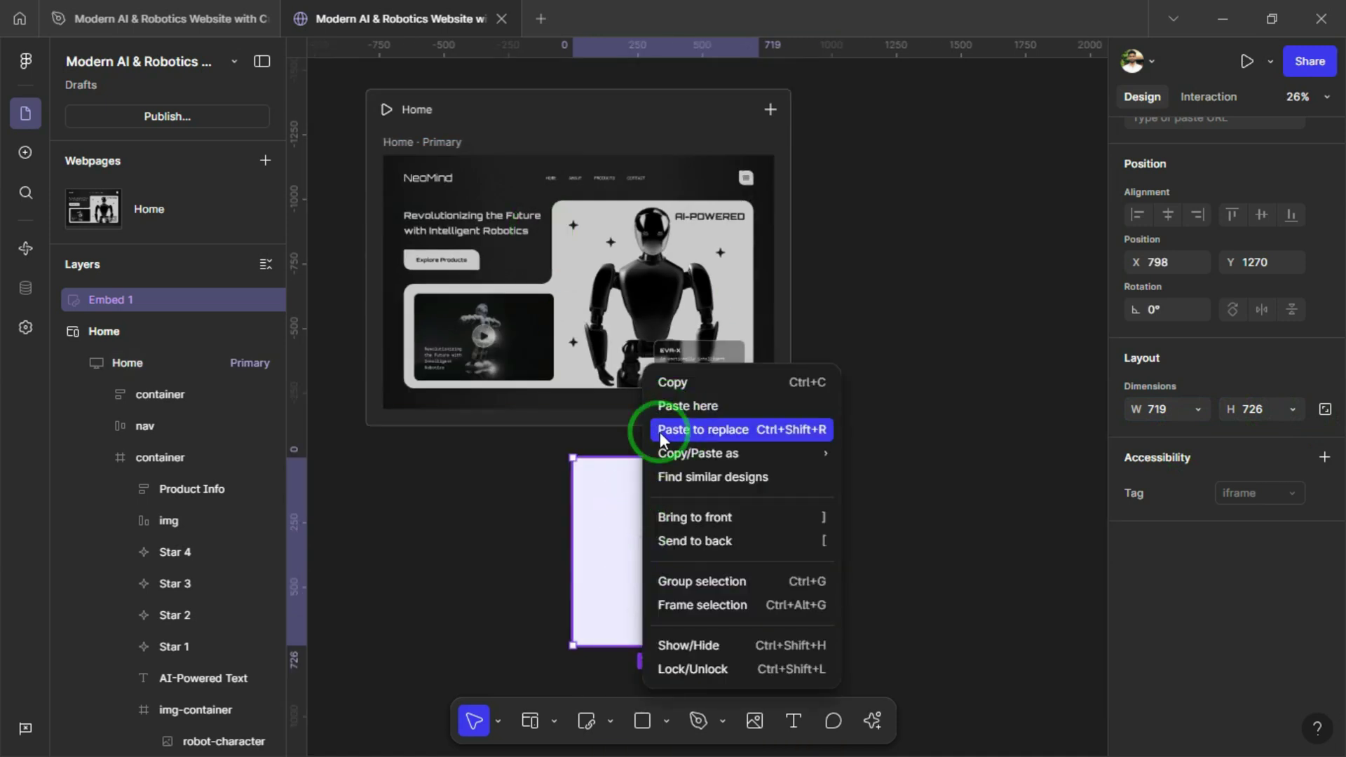
{"action": "left_click", "coordinate": [613, 537]}
{"action": "key", "text": "Delete"}
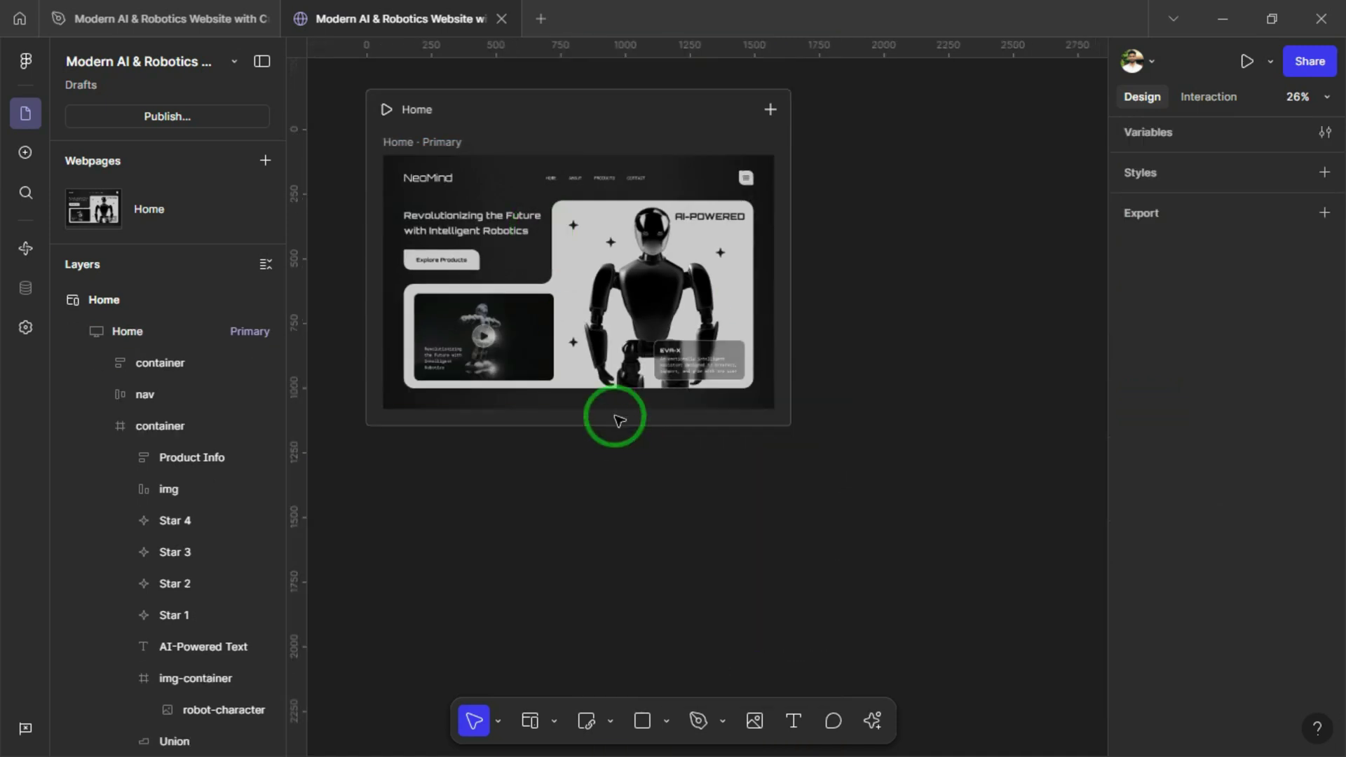
{"action": "scroll", "coordinate": [640, 308], "scroll_direction": "up", "scroll_amount": 3}
{"action": "left_click", "coordinate": [640, 302]}
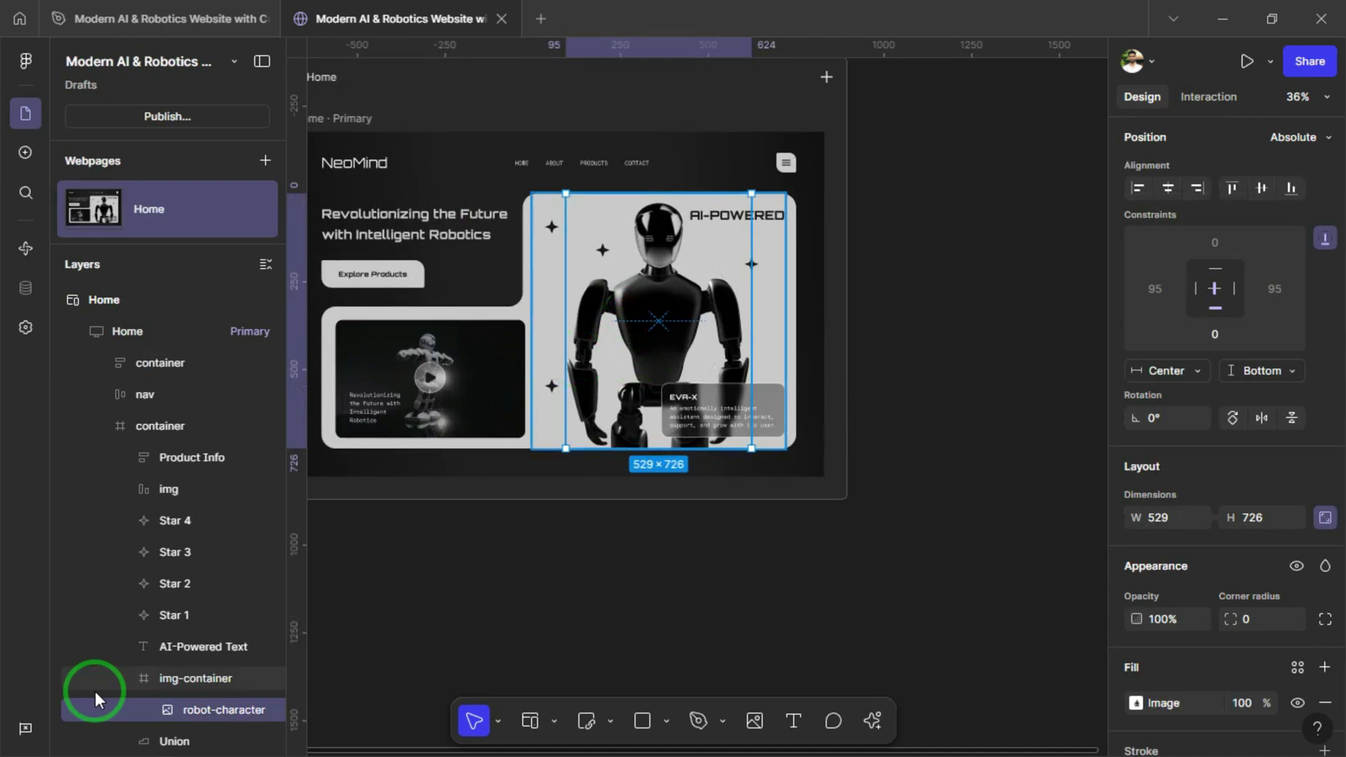
{"action": "left_click", "coordinate": [192, 678]}
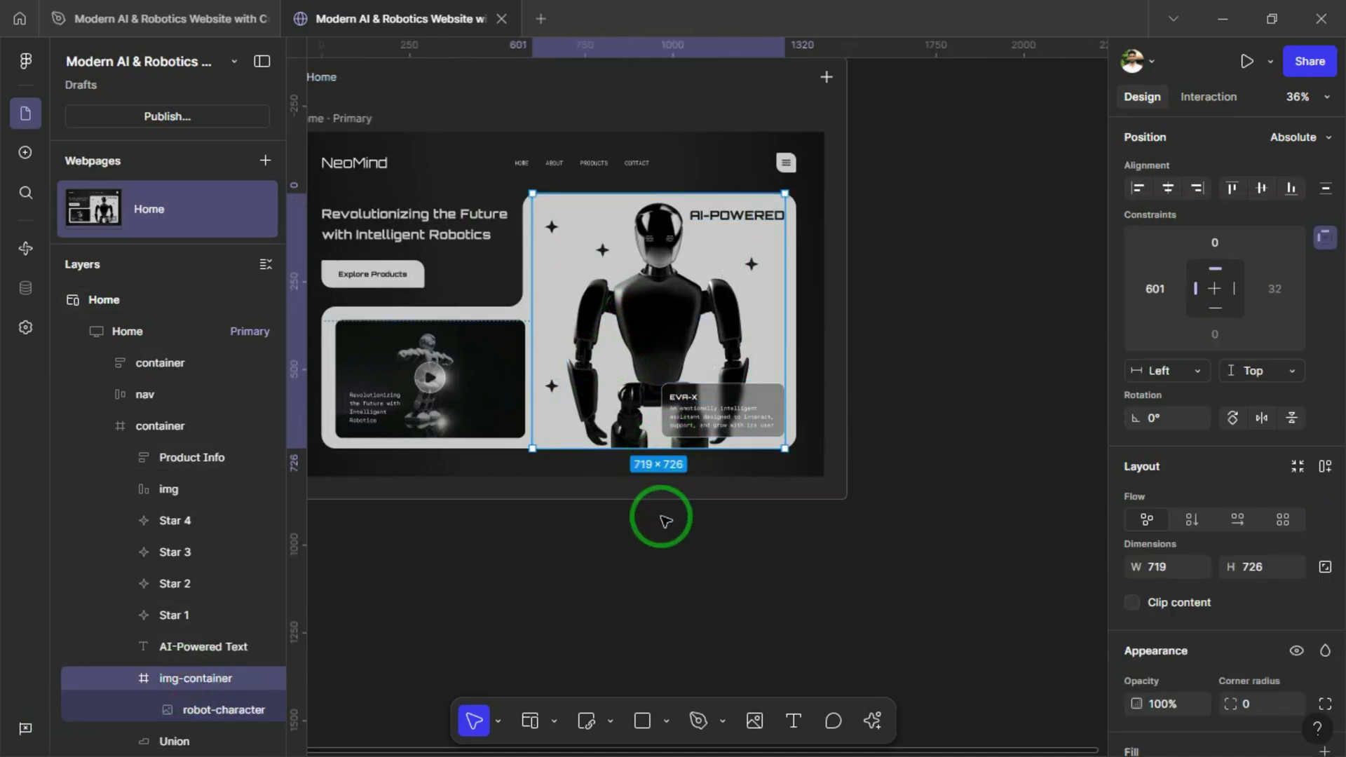
{"action": "key", "text": "ctrl+z"}
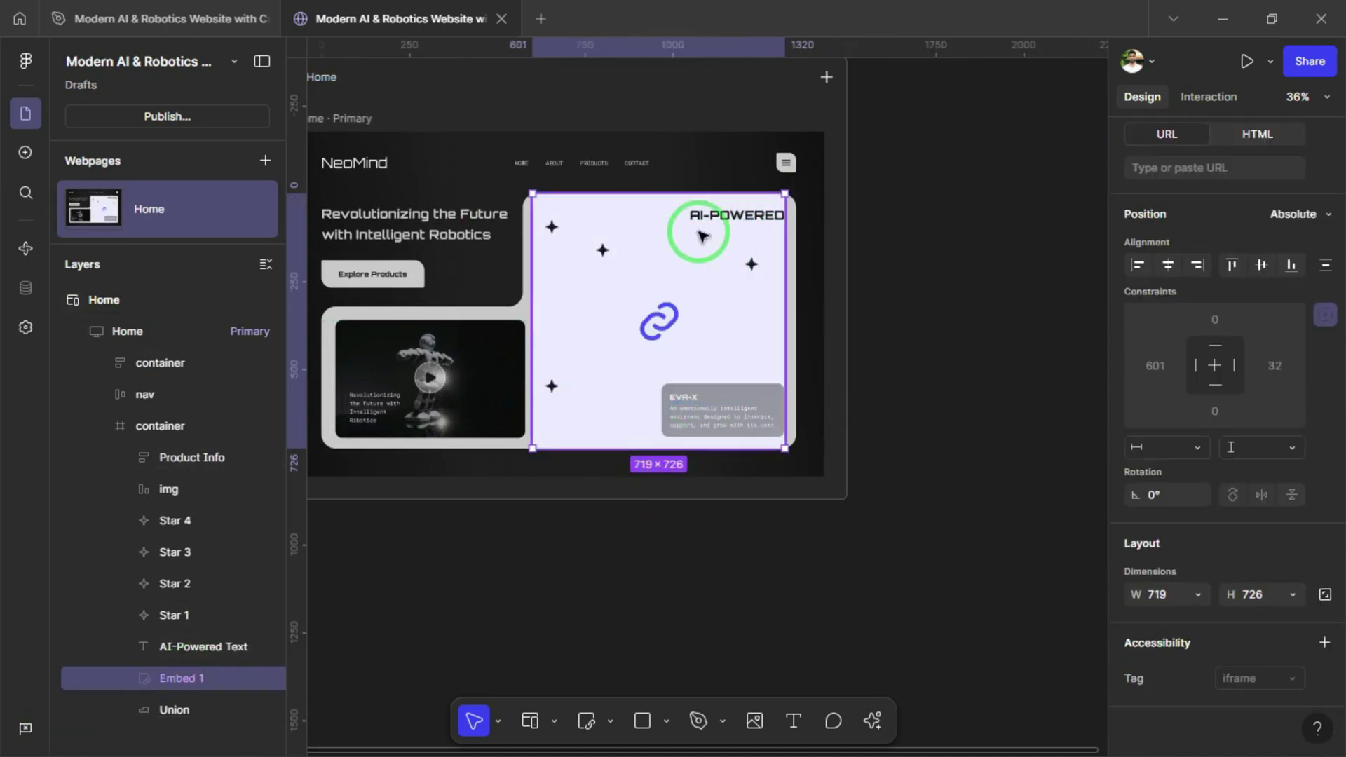
Select the embed inside the hero to confirm it fills the 719×726 panel
{"action": "scroll", "coordinate": [556, 582], "scroll_direction": "left", "scroll_amount": 3}
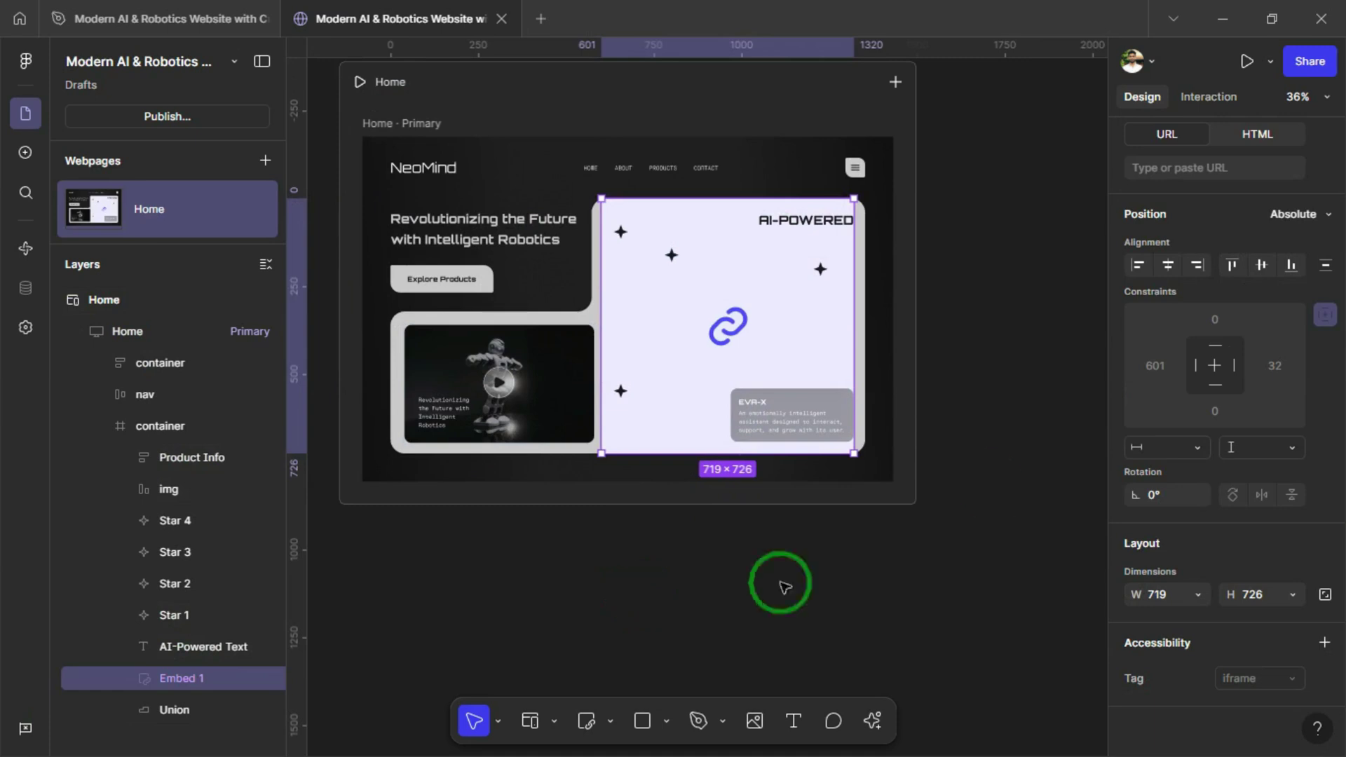
{"action": "scroll", "coordinate": [956, 400], "scroll_direction": "up", "scroll_amount": 1}
{"action": "left_click", "coordinate": [972, 406]}
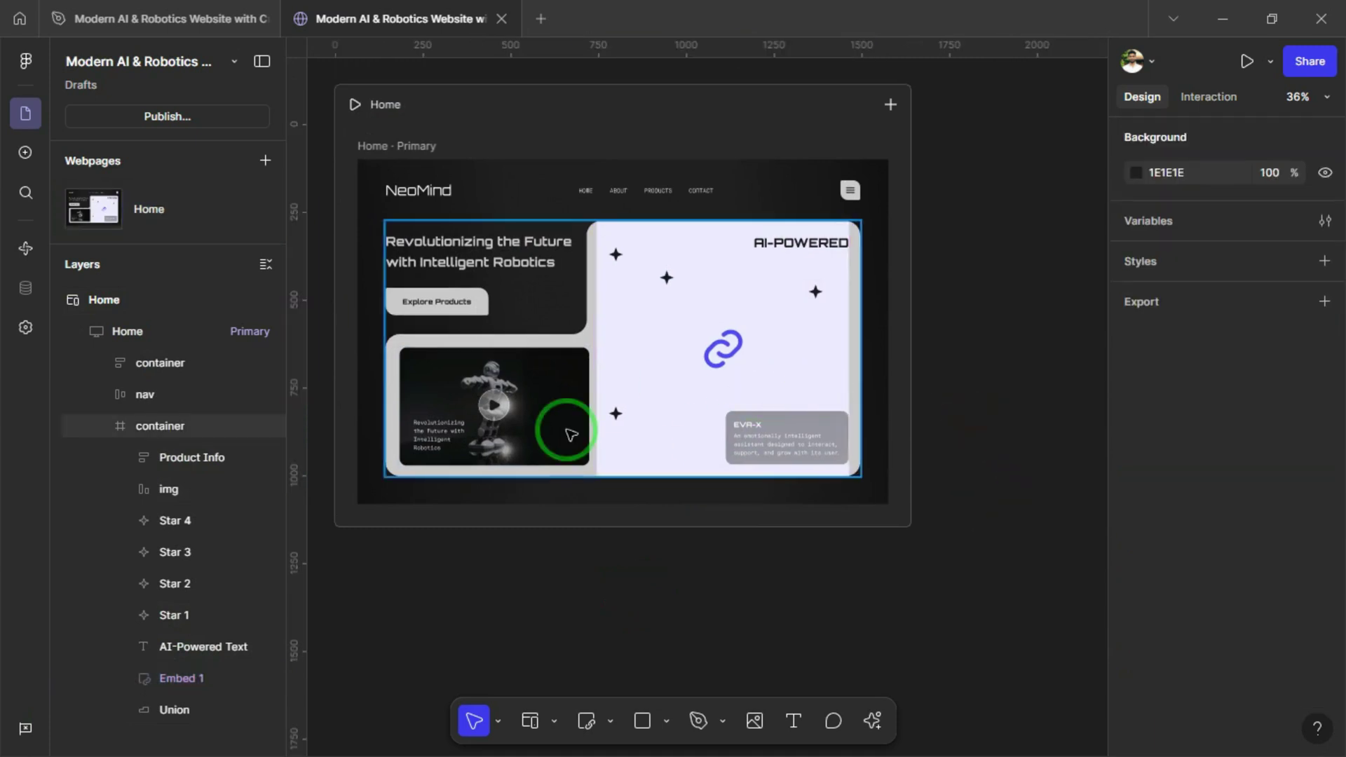
{"action": "left_click", "coordinate": [634, 364]}
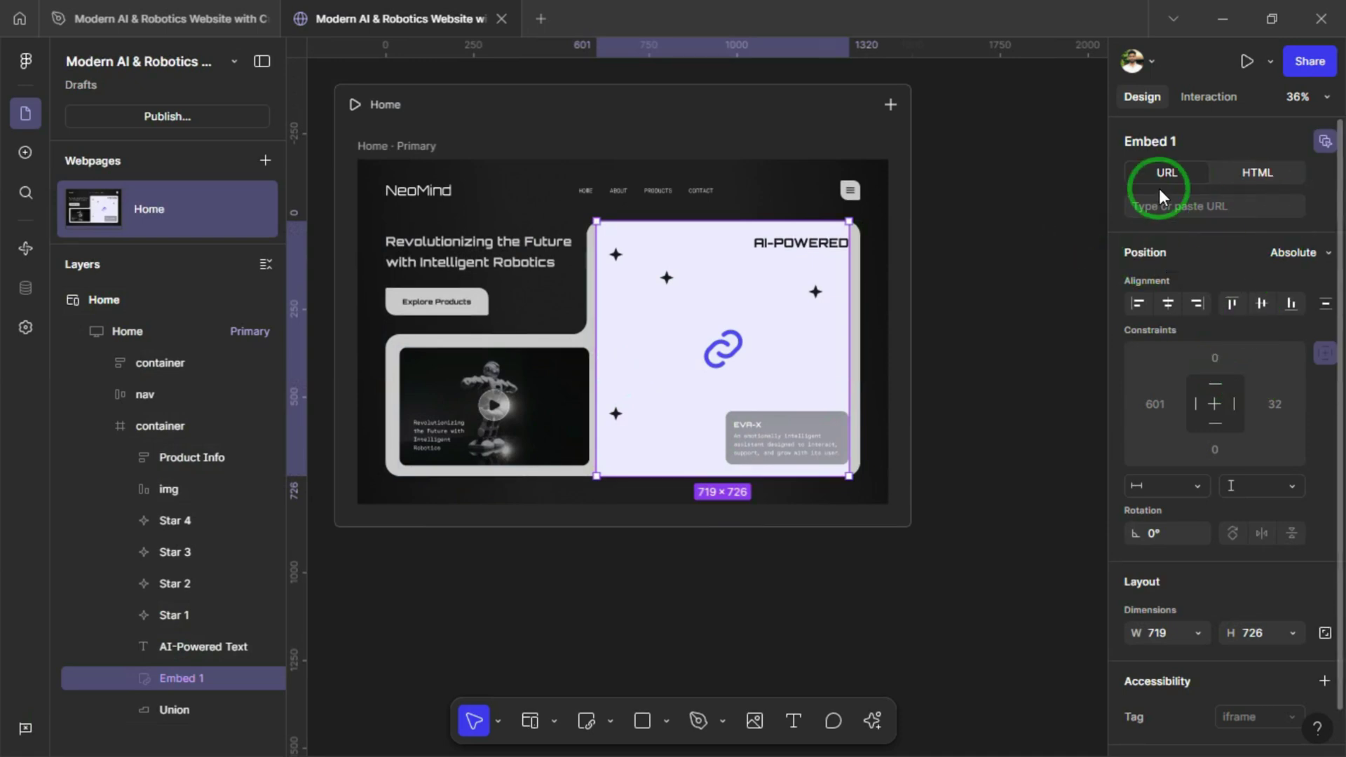
{"action": "left_click", "coordinate": [697, 592]}
{"action": "scroll", "coordinate": [691, 593], "scroll_direction": "up", "scroll_amount": 1}
{"action": "scroll", "coordinate": [691, 592], "scroll_direction": "down", "scroll_amount": 2}
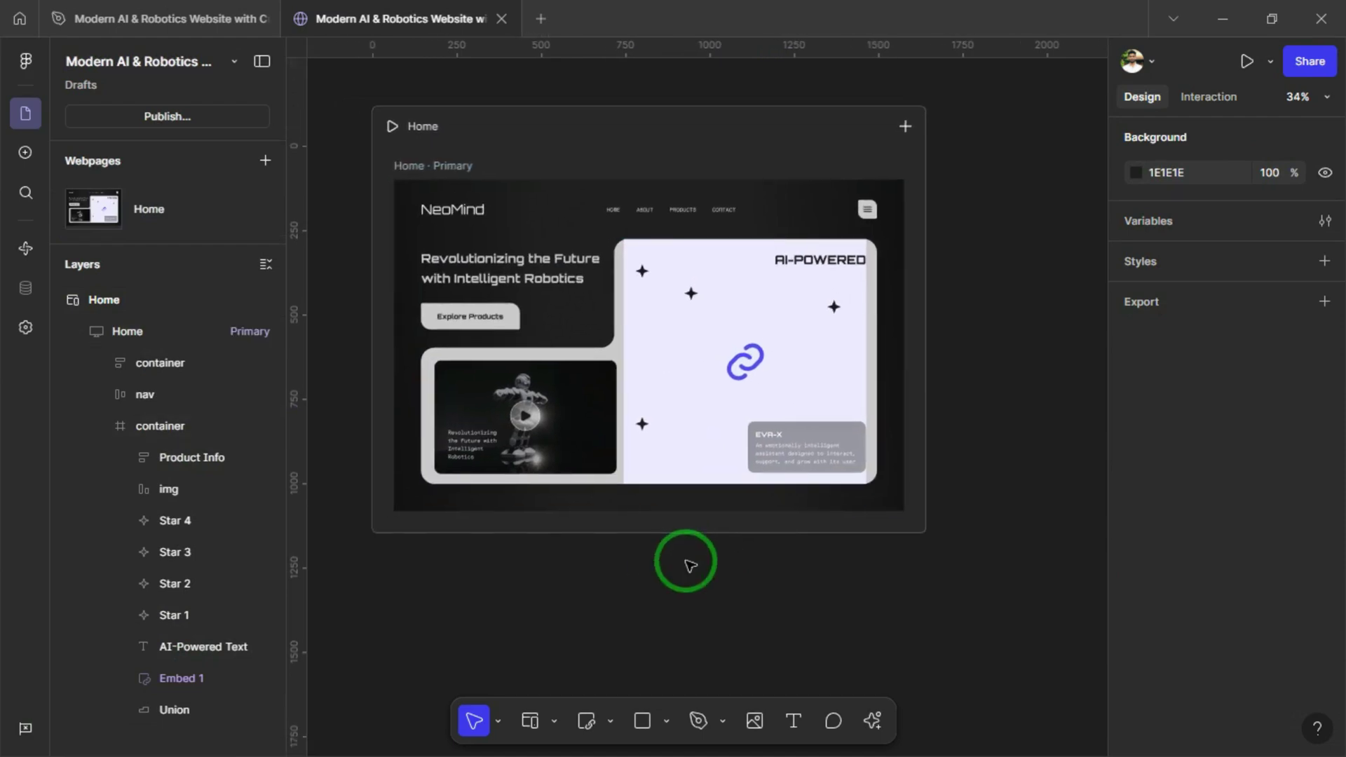
Search Google for 'spline' in a new Chrome incognito window
{"action": "key", "text": "ctrl+shift+n"}
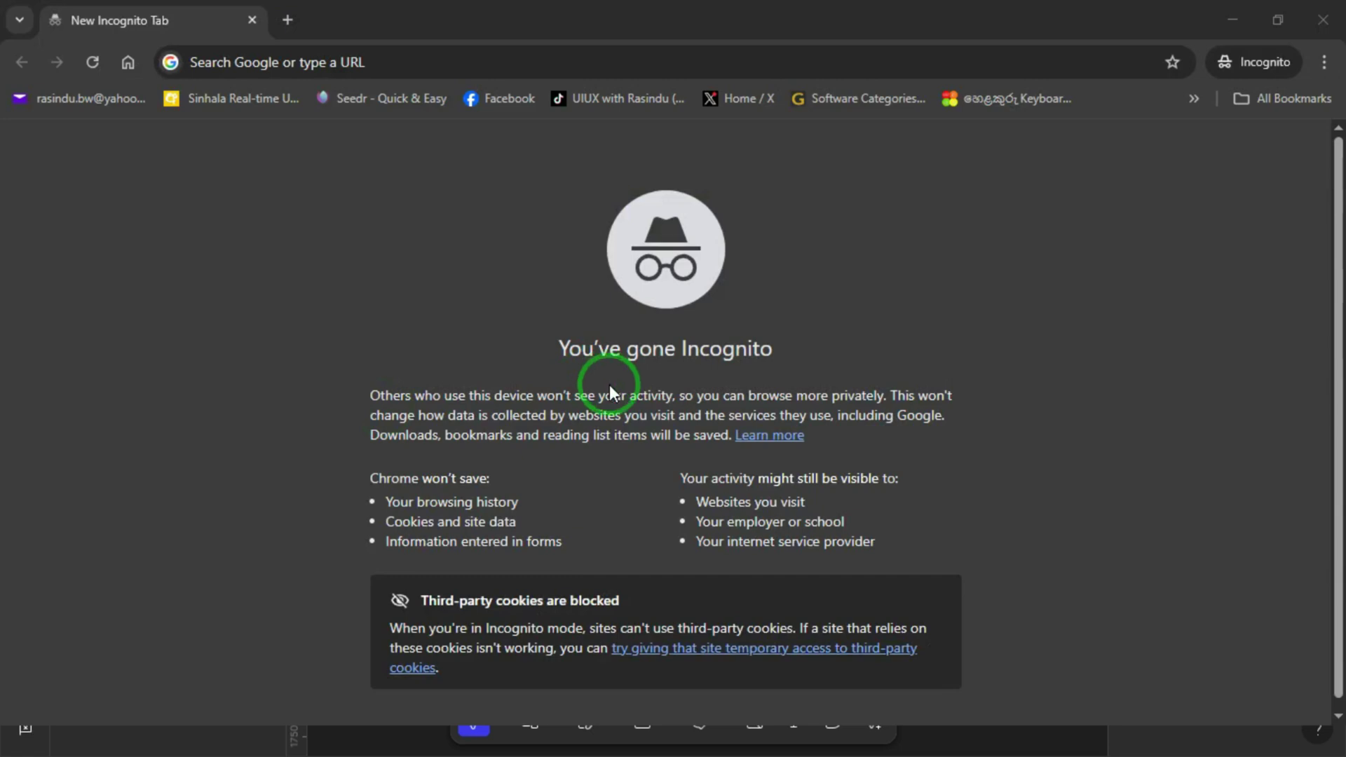
{"action": "left_click", "coordinate": [271, 67]}
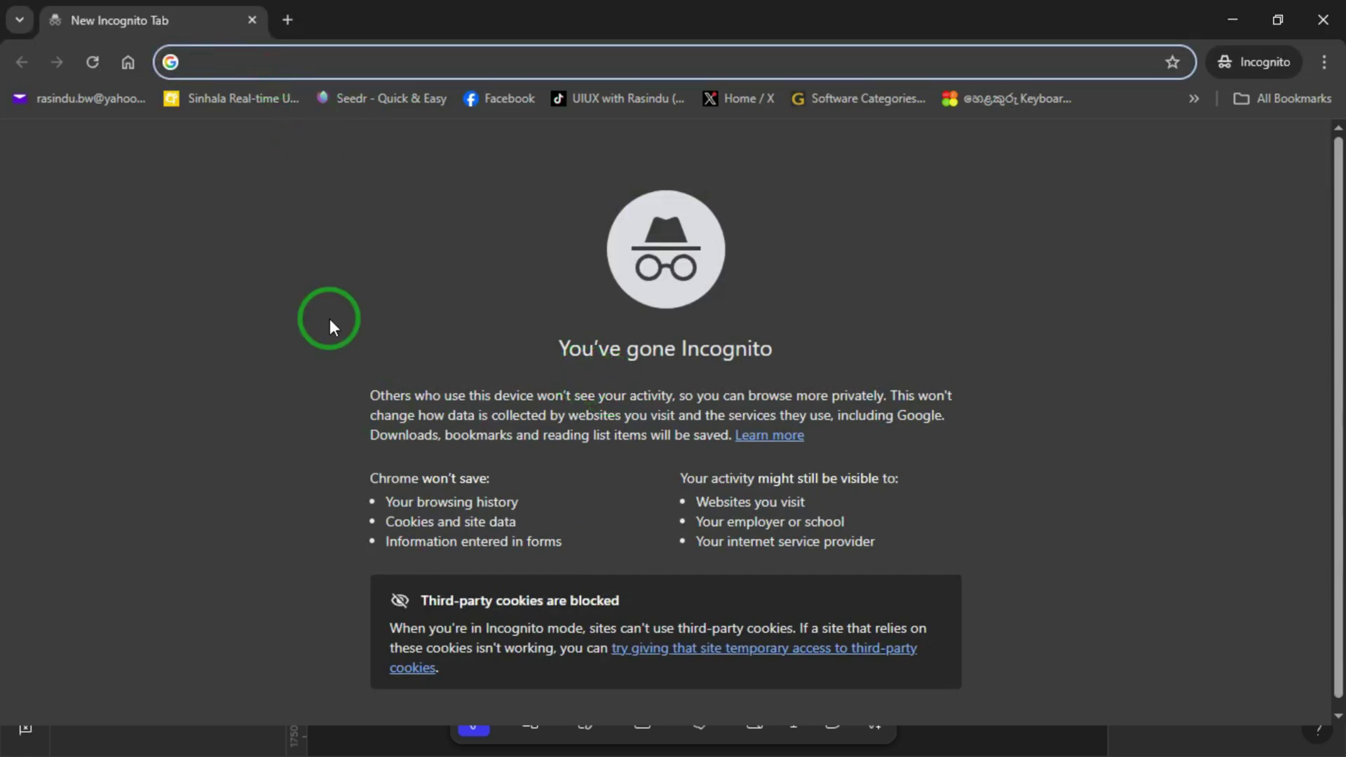
{"action": "type", "text": "spline"}
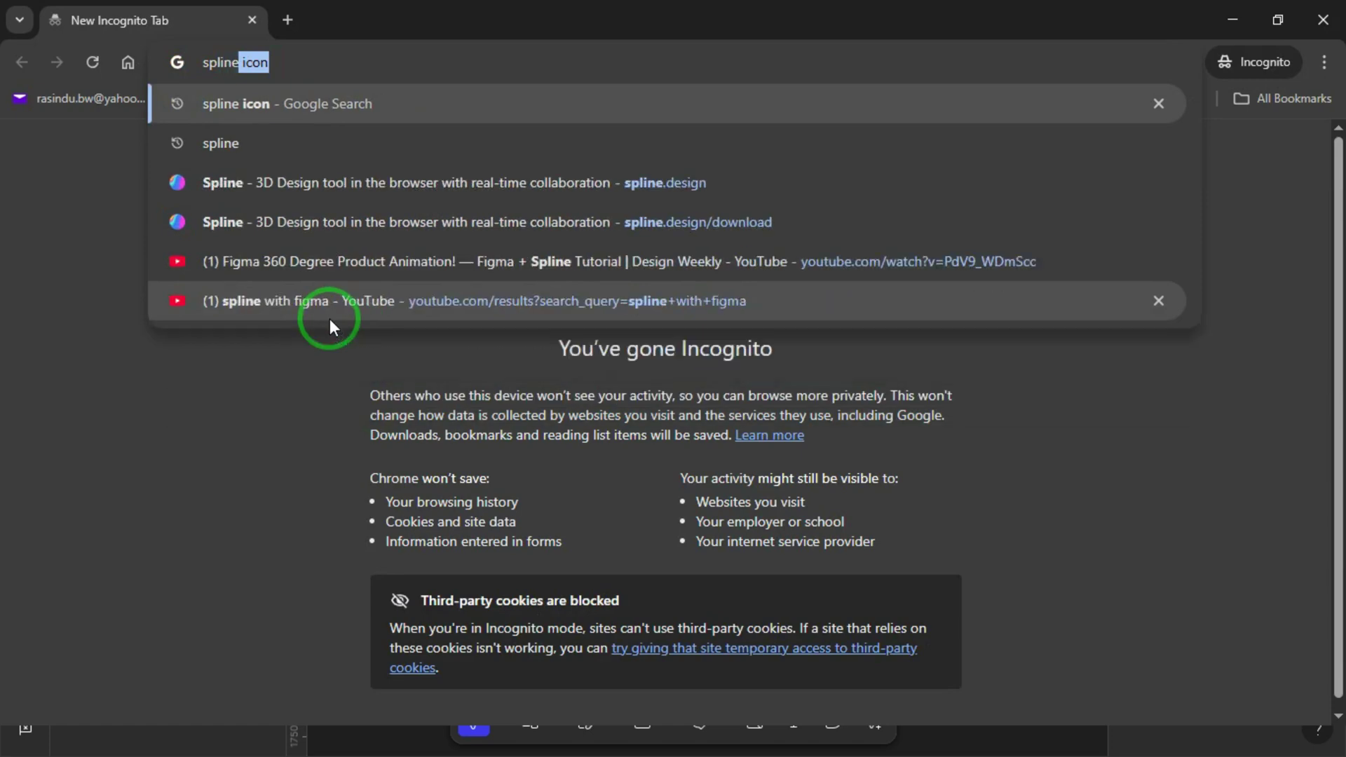
{"action": "key", "text": "Delete"}
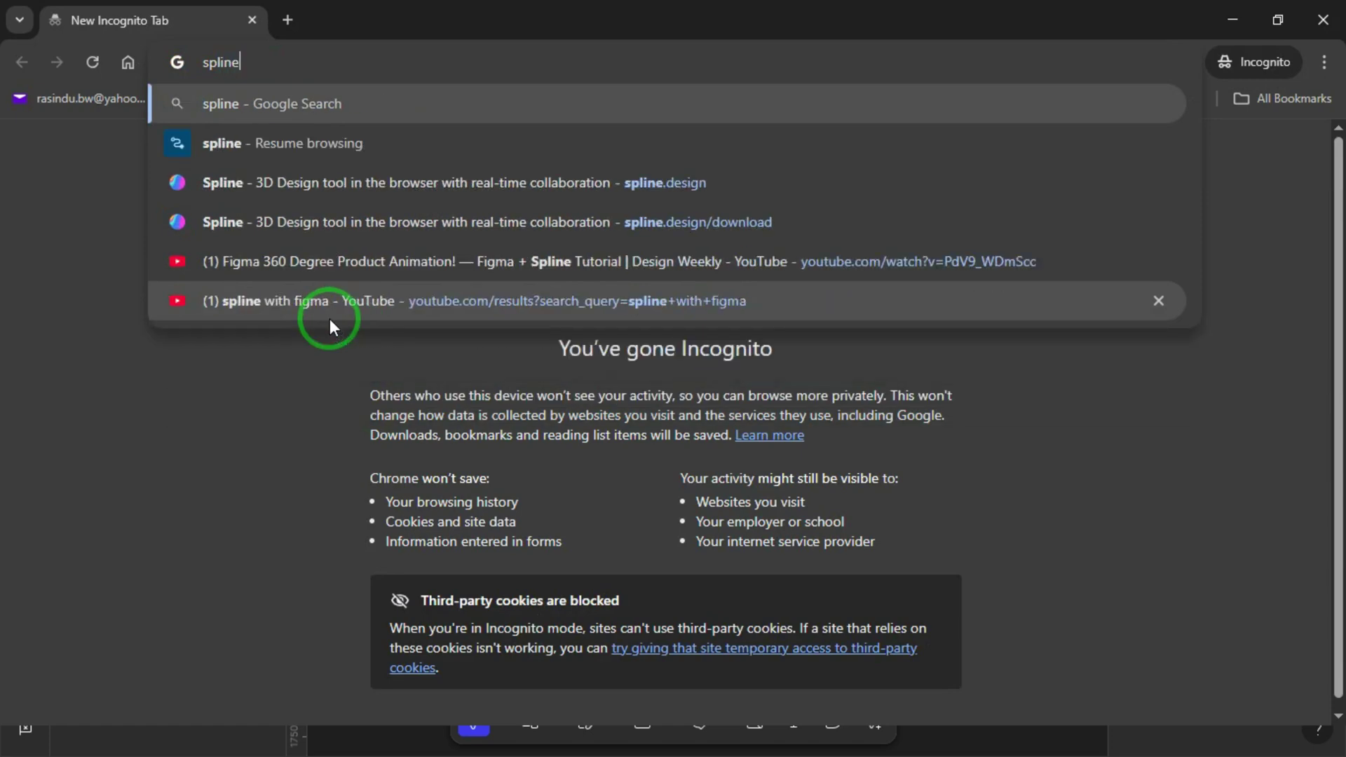
{"action": "key", "text": "Return"}
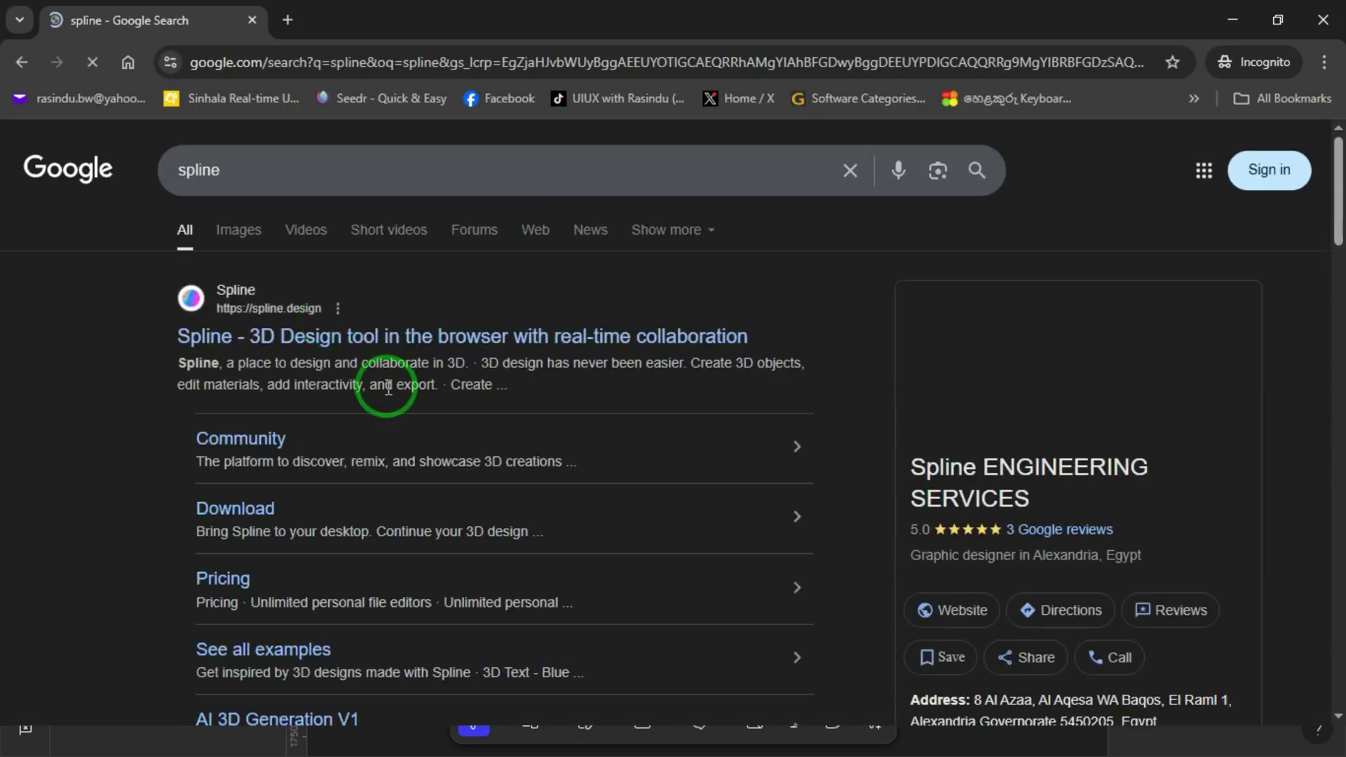
Open spline.design from the results and scroll down through its feature sections
{"action": "left_click", "coordinate": [349, 344]}
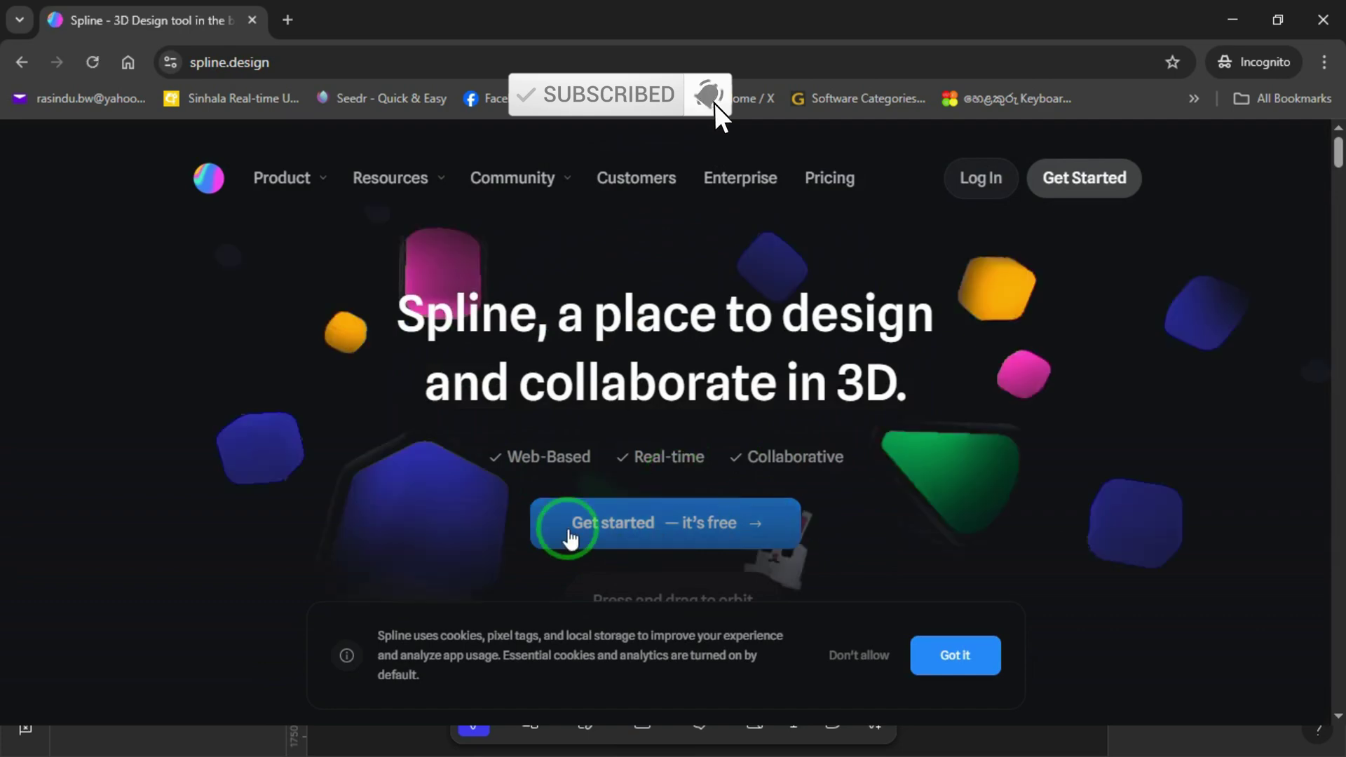
{"action": "scroll", "coordinate": [968, 504], "scroll_direction": "down", "scroll_amount": 10}
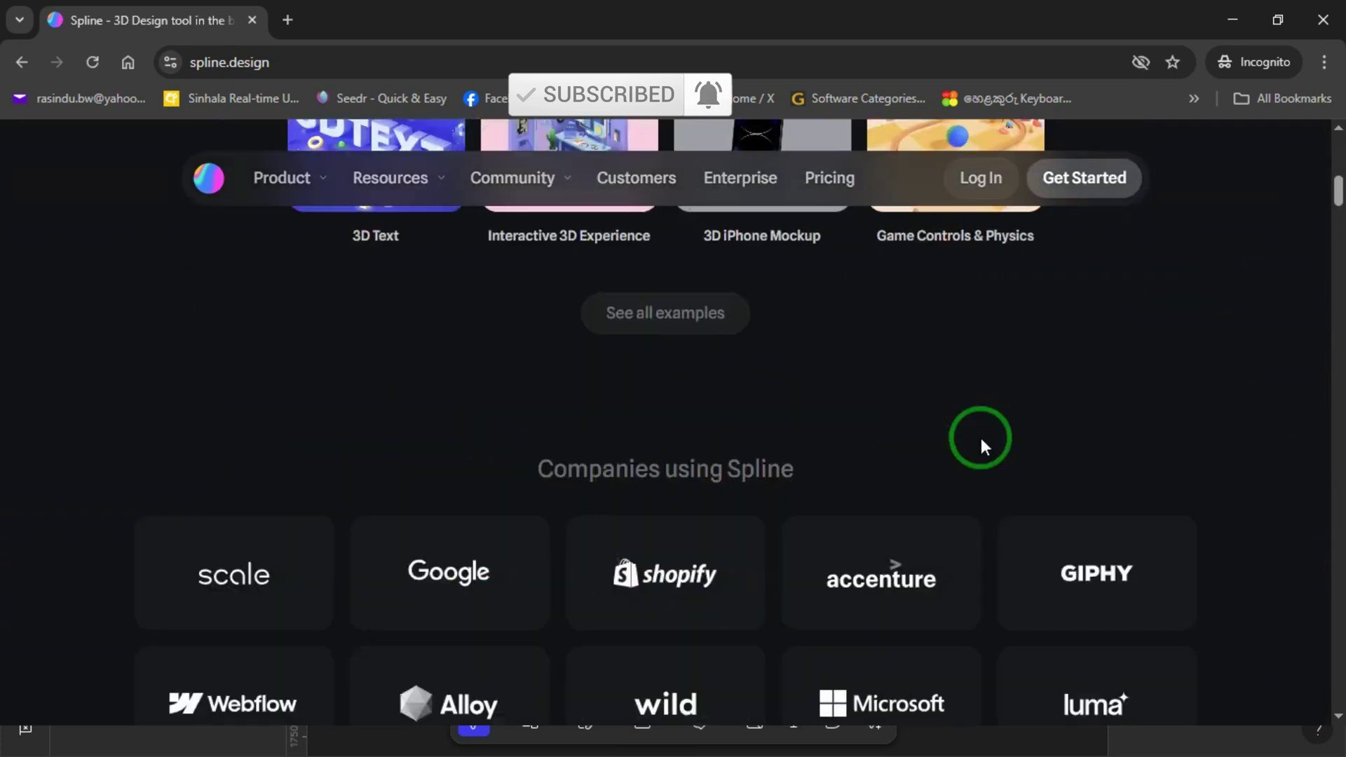
{"action": "scroll", "coordinate": [981, 442], "scroll_direction": "down", "scroll_amount": 10}
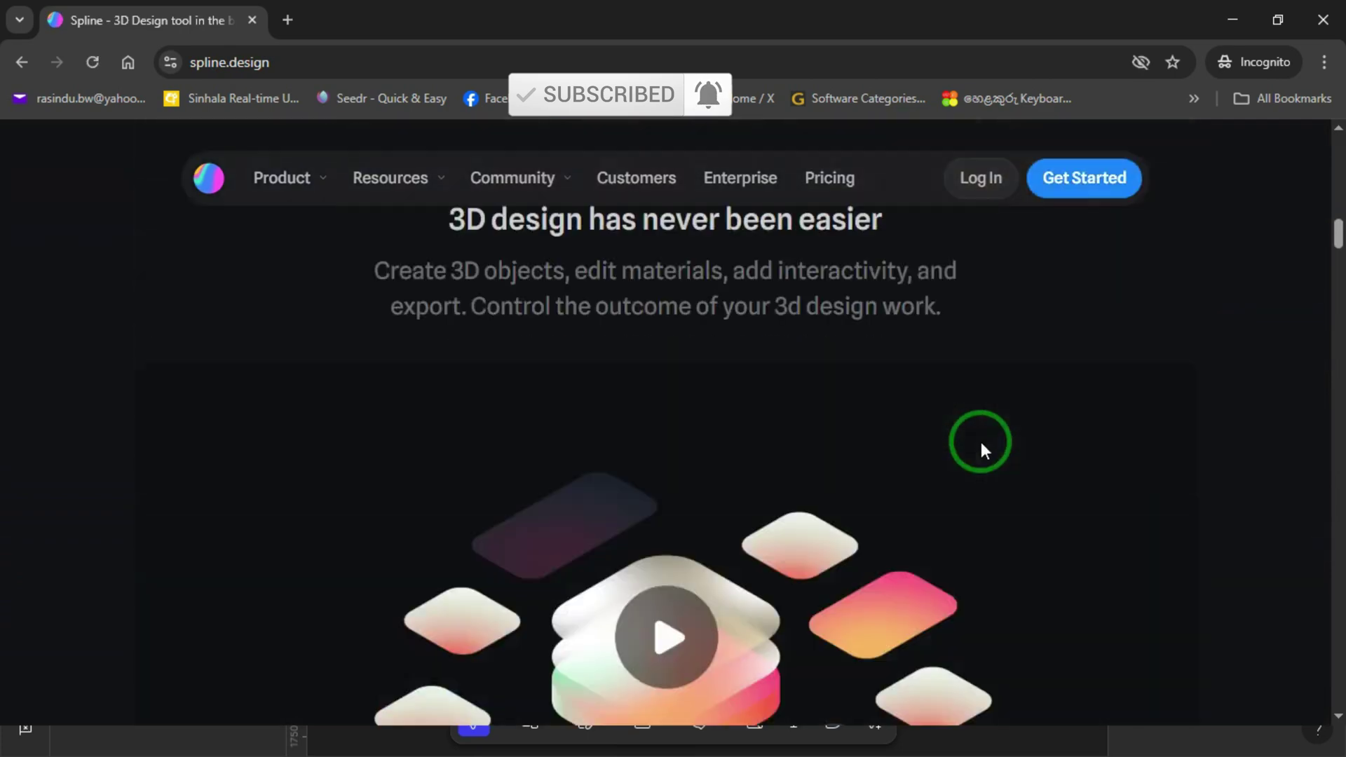
{"action": "scroll", "coordinate": [981, 442], "scroll_direction": "down", "scroll_amount": 10}
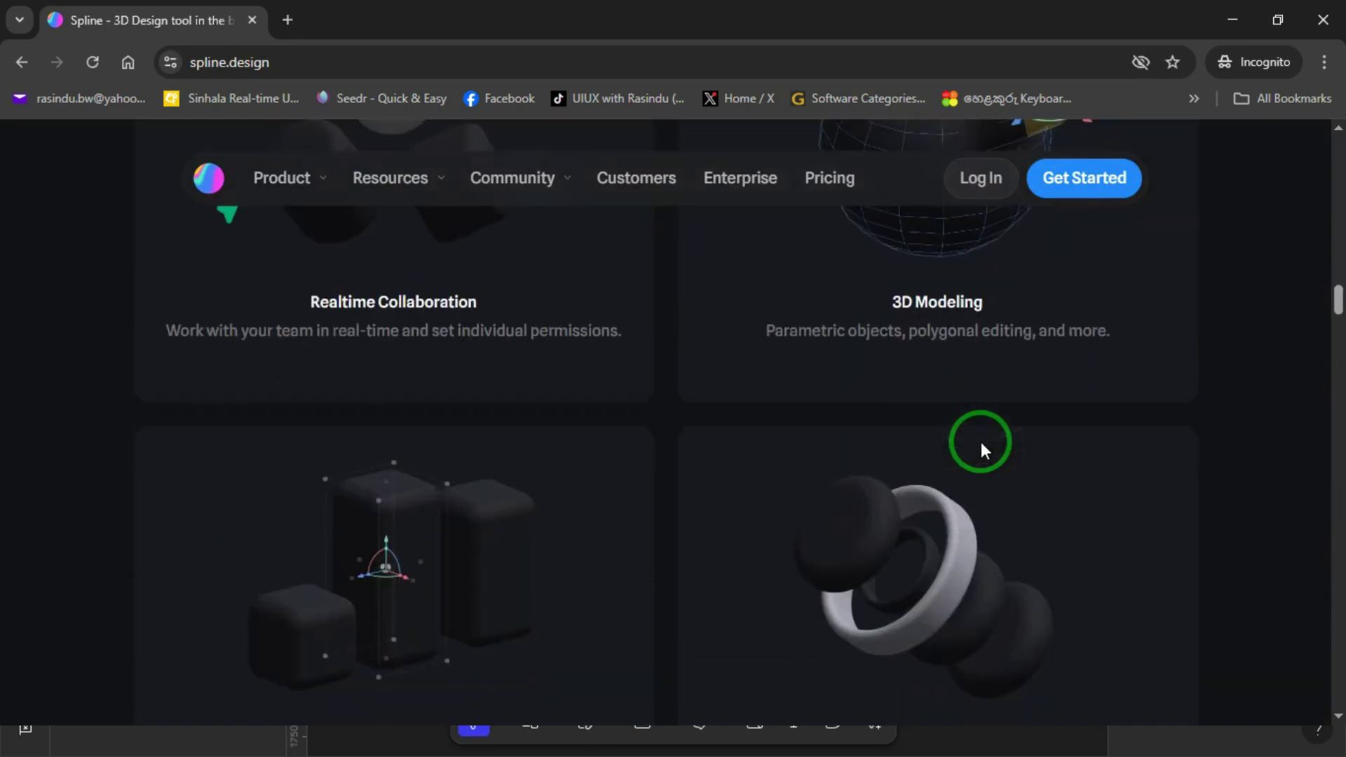
{"action": "scroll", "coordinate": [981, 442], "scroll_direction": "down", "scroll_amount": 10}
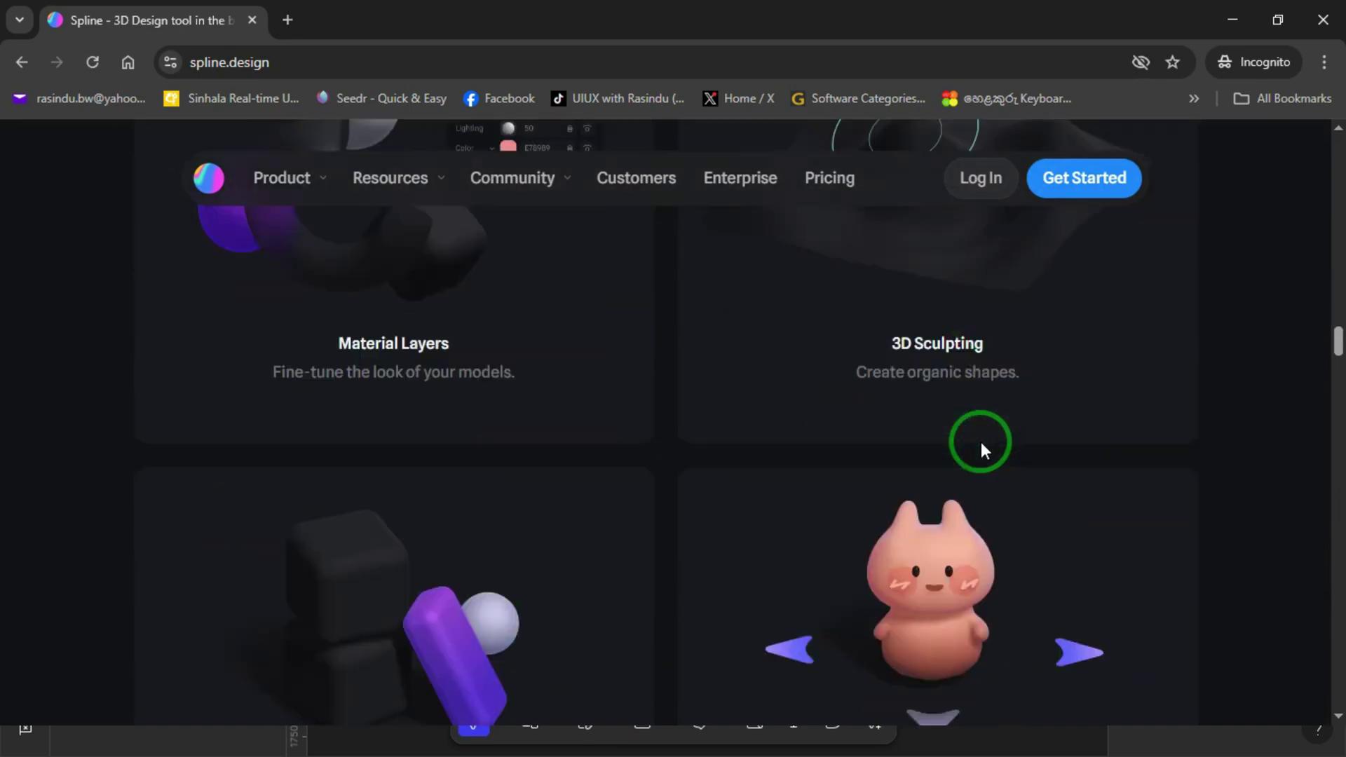
{"action": "scroll", "coordinate": [981, 442], "scroll_direction": "down", "scroll_amount": 10}
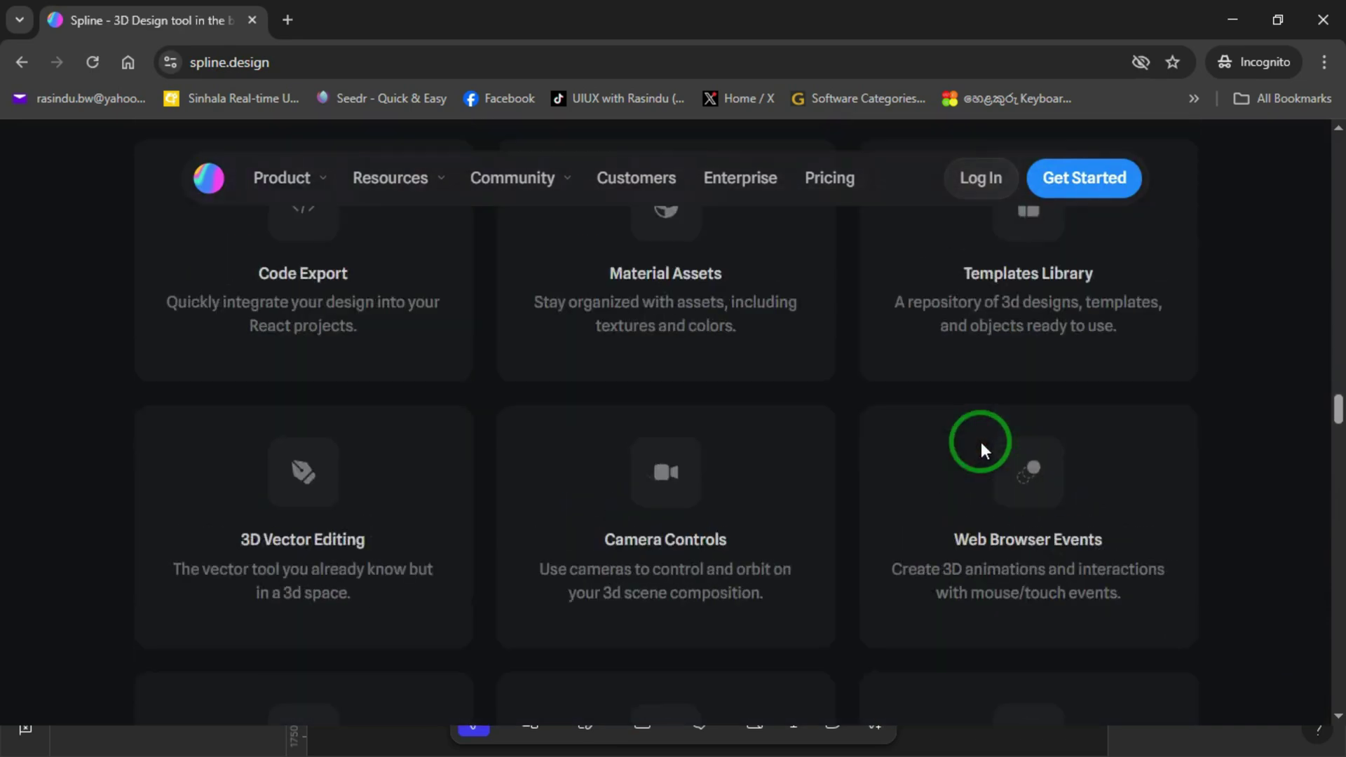
{"action": "scroll", "coordinate": [982, 442], "scroll_direction": "down", "scroll_amount": 10}
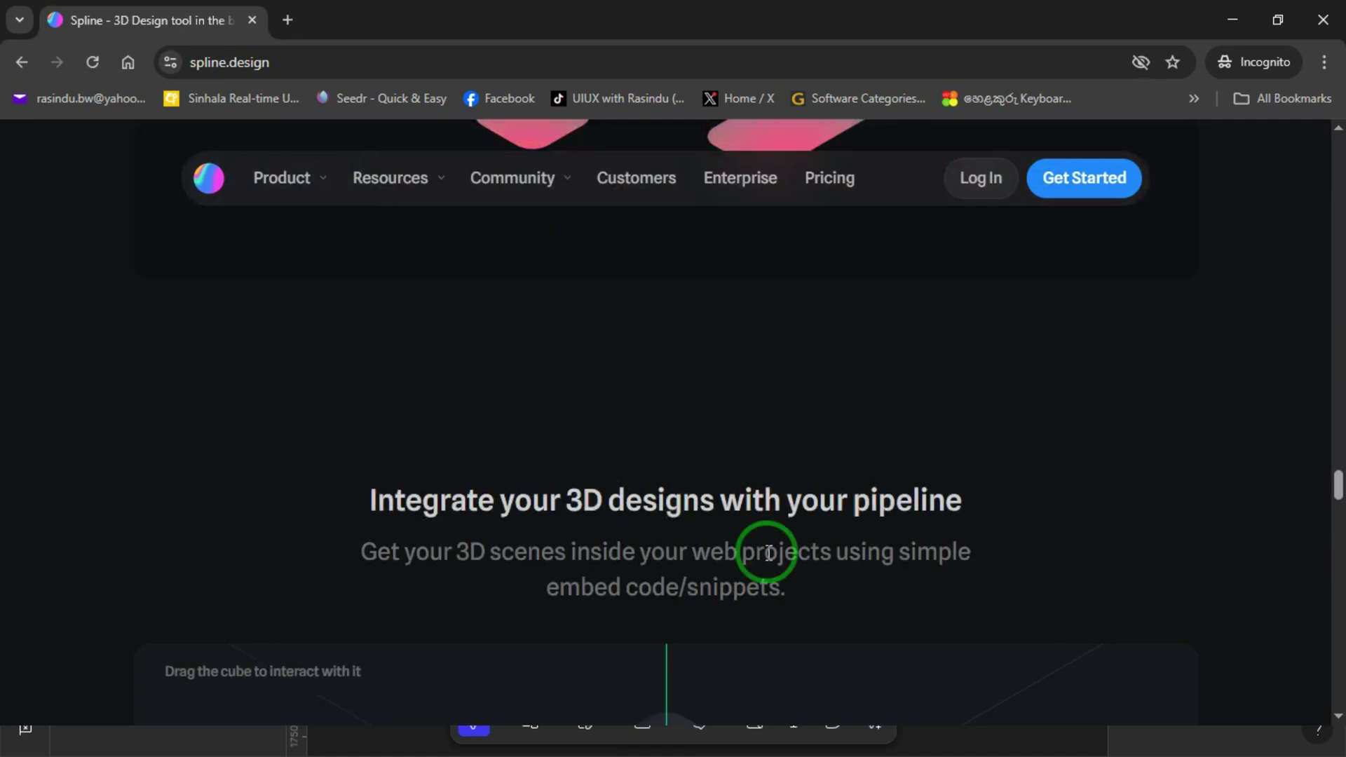
Return to the top of the Spline homepage and bring up the Resources menu
{"action": "scroll", "coordinate": [1189, 480], "scroll_direction": "up", "scroll_amount": 20}
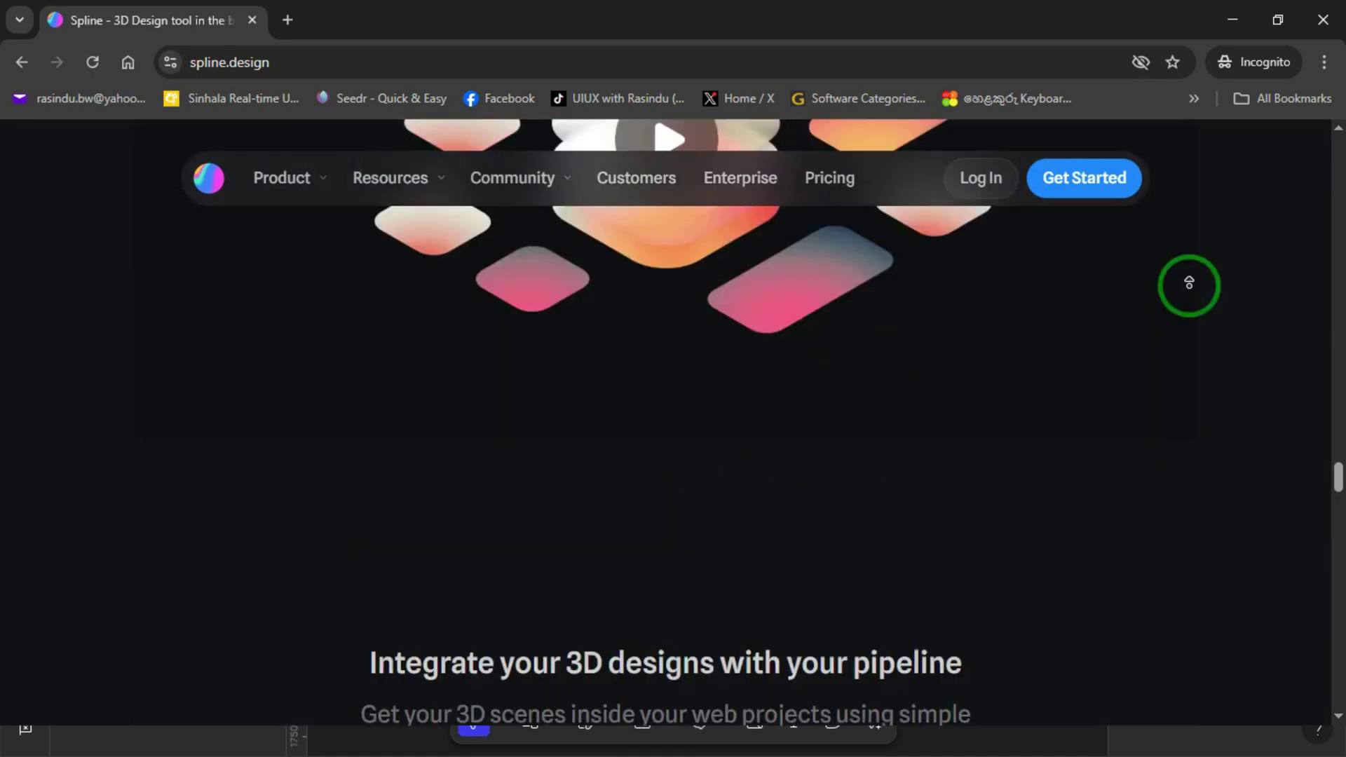
{"action": "scroll", "coordinate": [1189, 283], "scroll_direction": "up", "scroll_amount": 2}
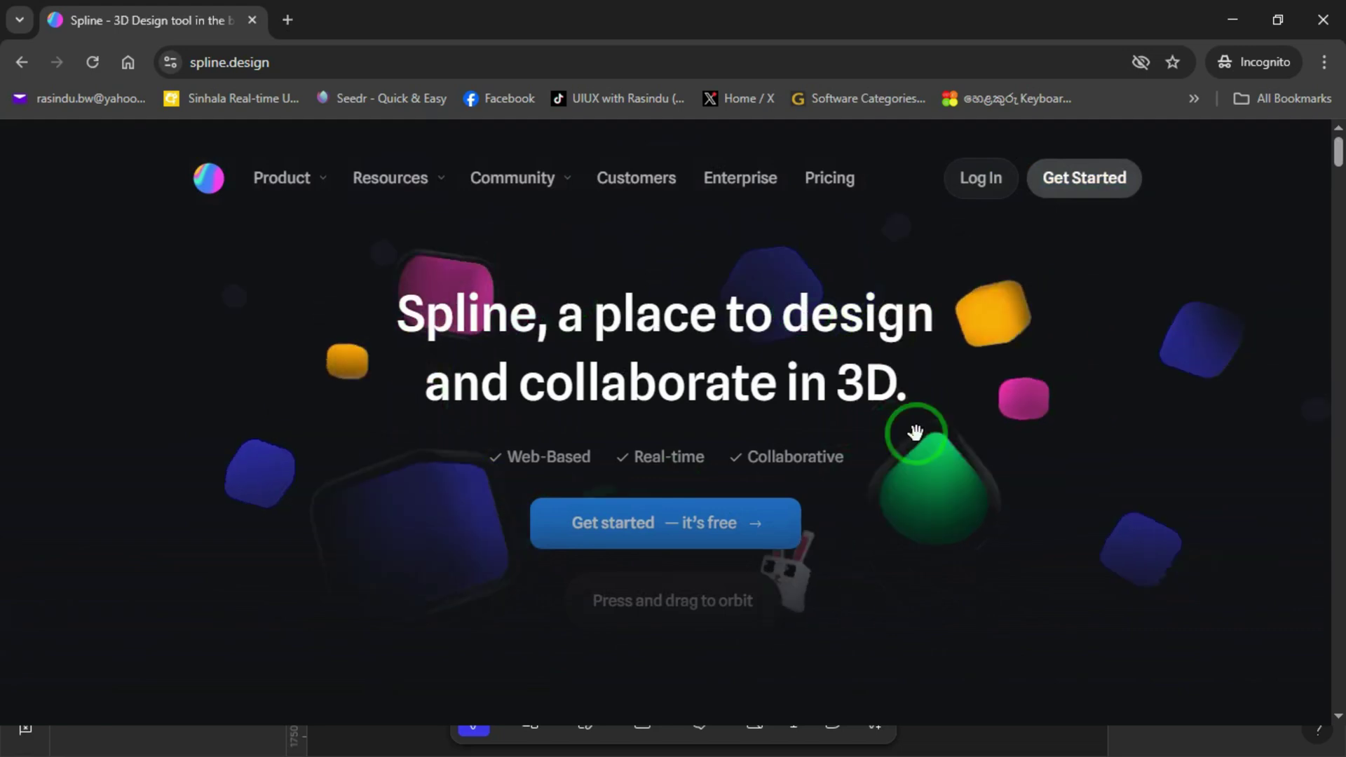
{"action": "mouse_move", "coordinate": [315, 171]}
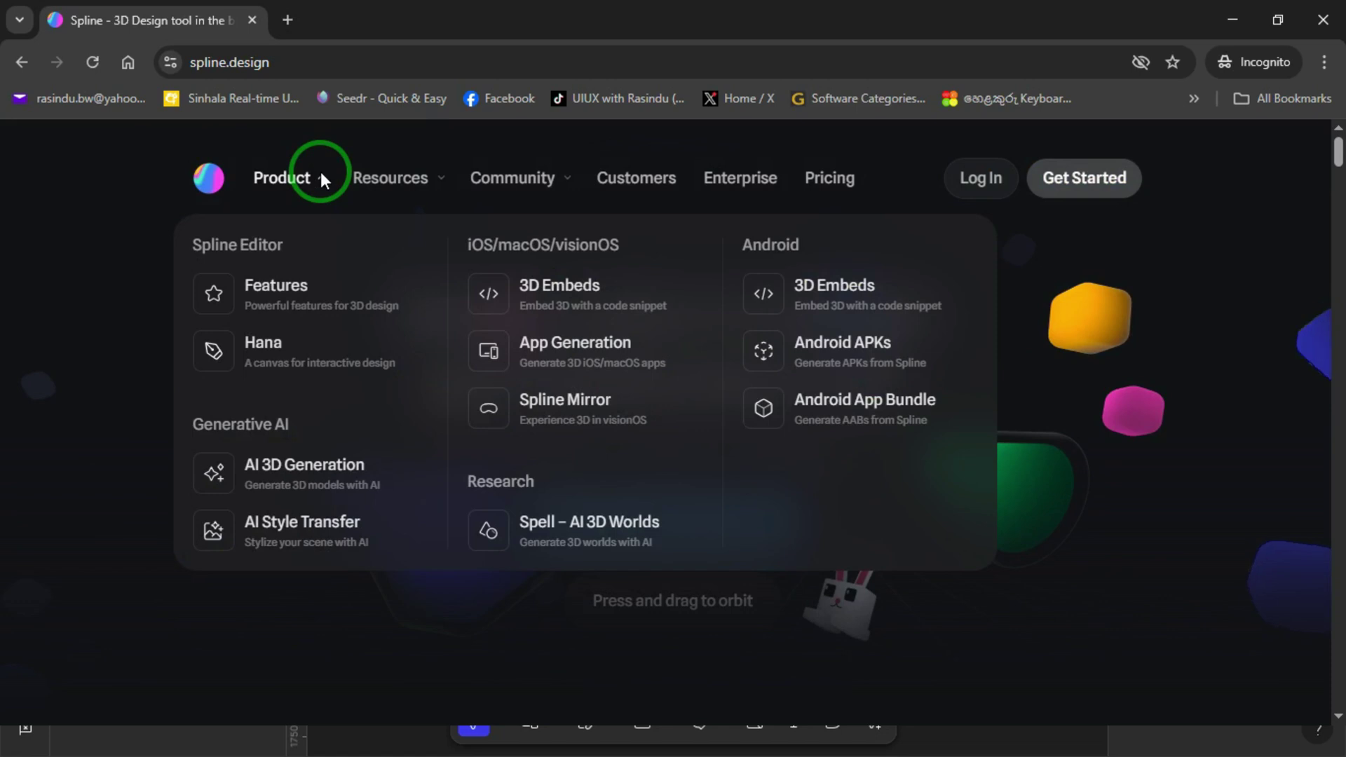
Go to Resources > Download, start the Windows installer download, then cancel saving it
{"action": "mouse_move", "coordinate": [386, 181]}
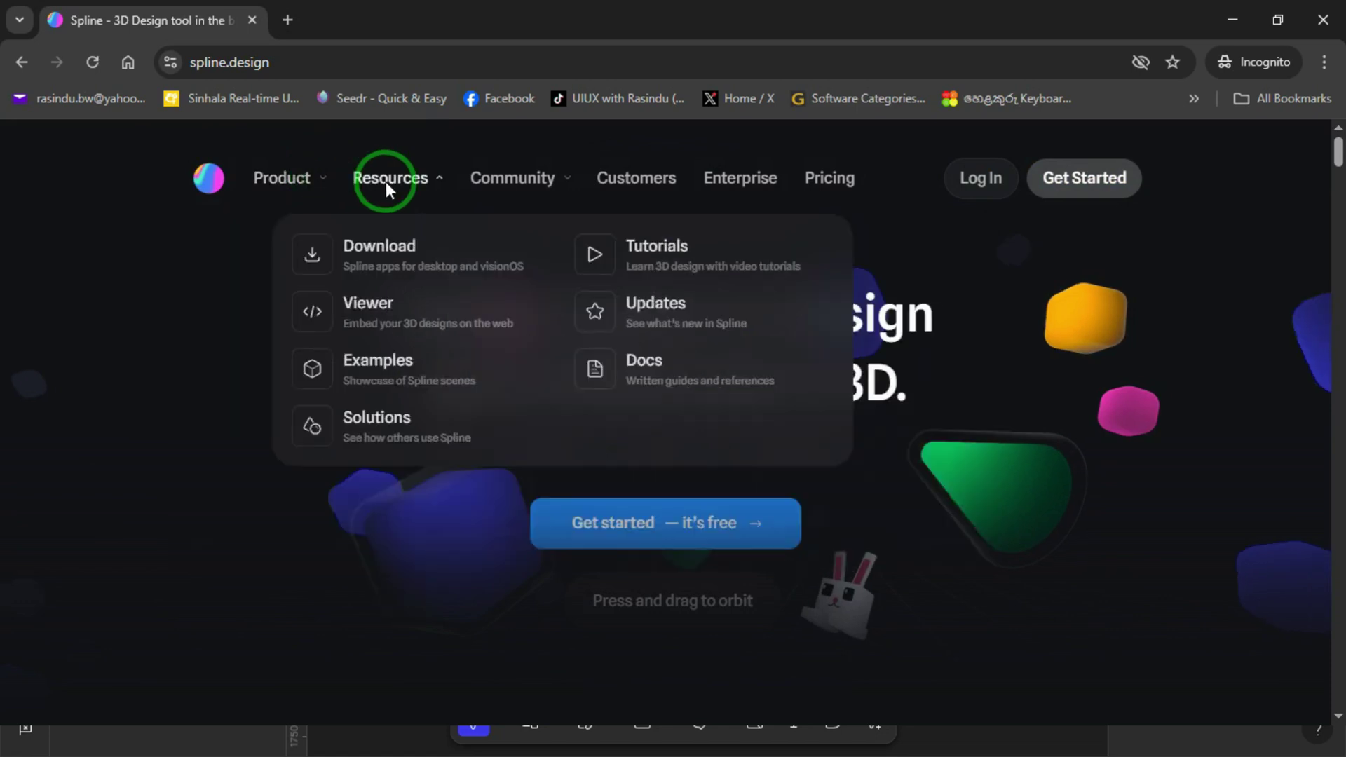
{"action": "left_click", "coordinate": [383, 258]}
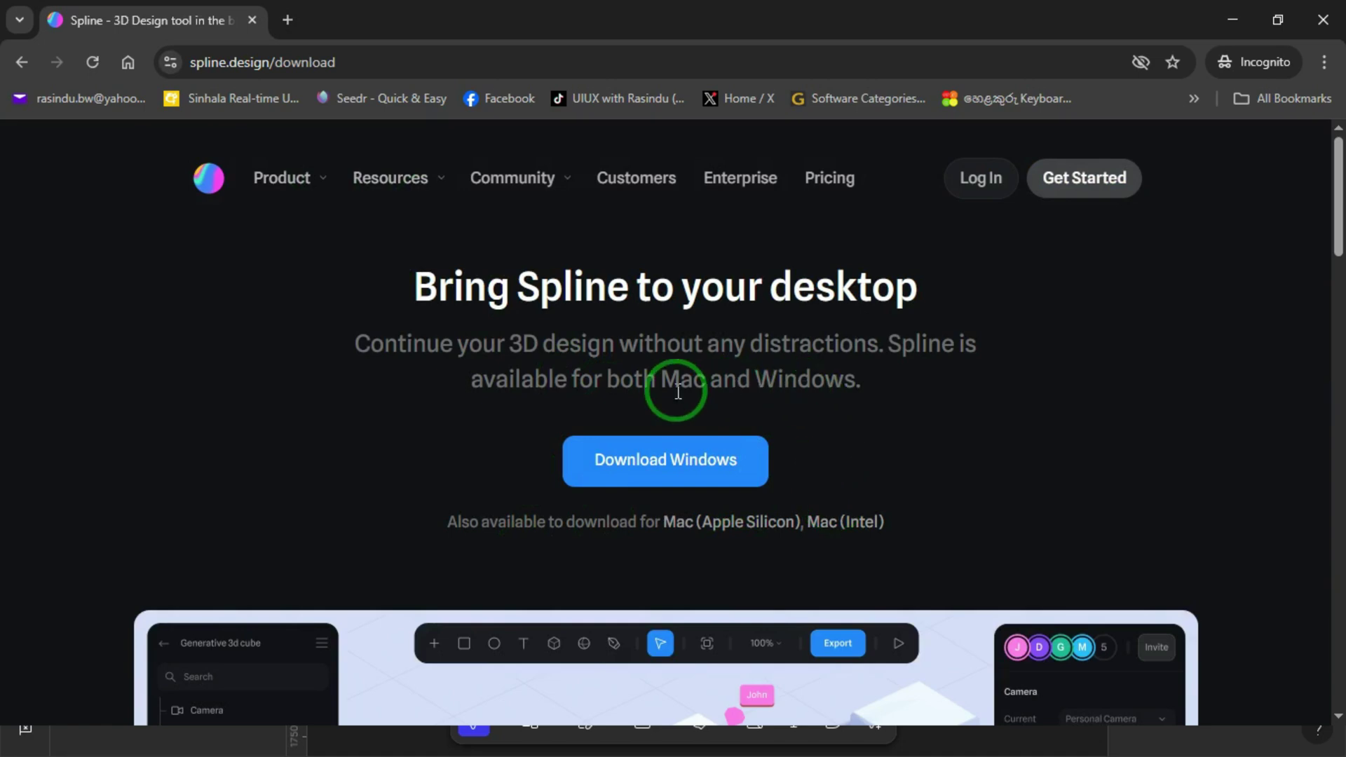
{"action": "left_click", "coordinate": [628, 481]}
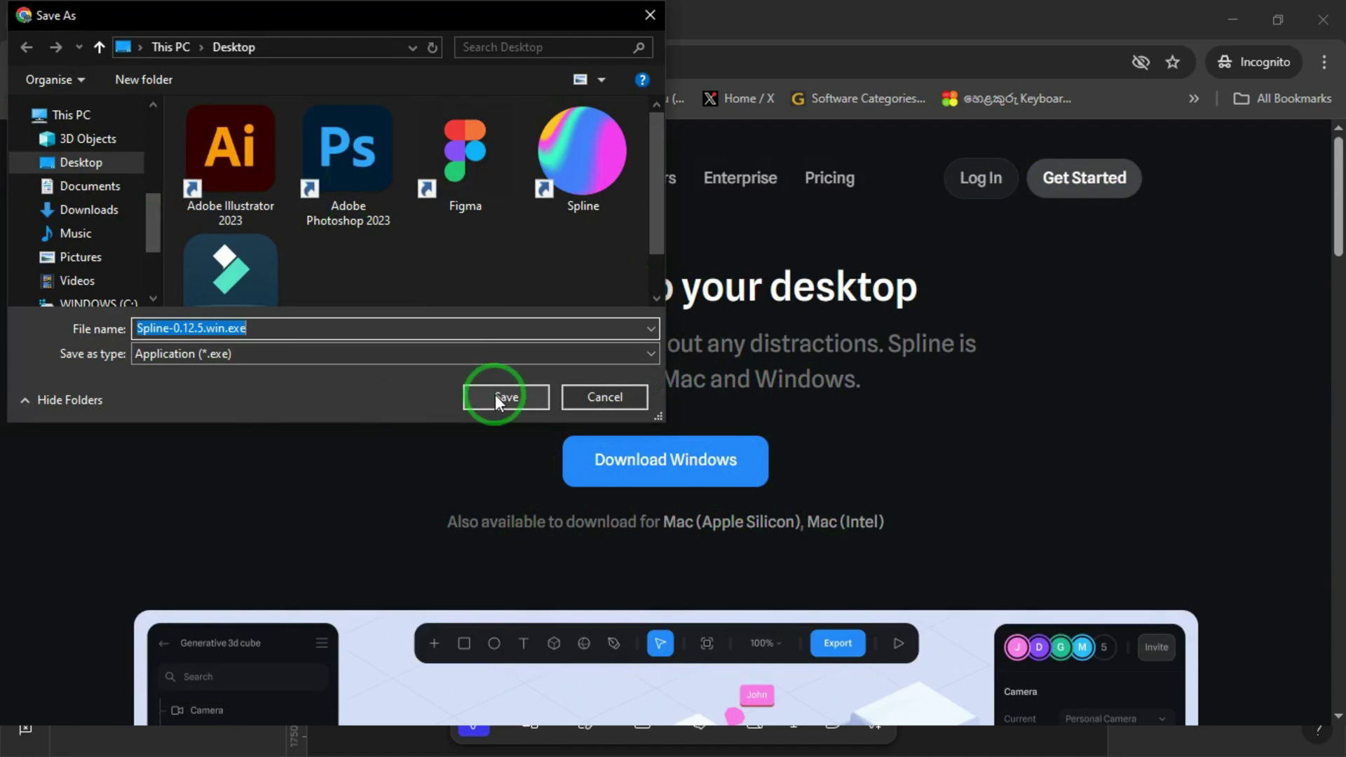
{"action": "left_click", "coordinate": [603, 408]}
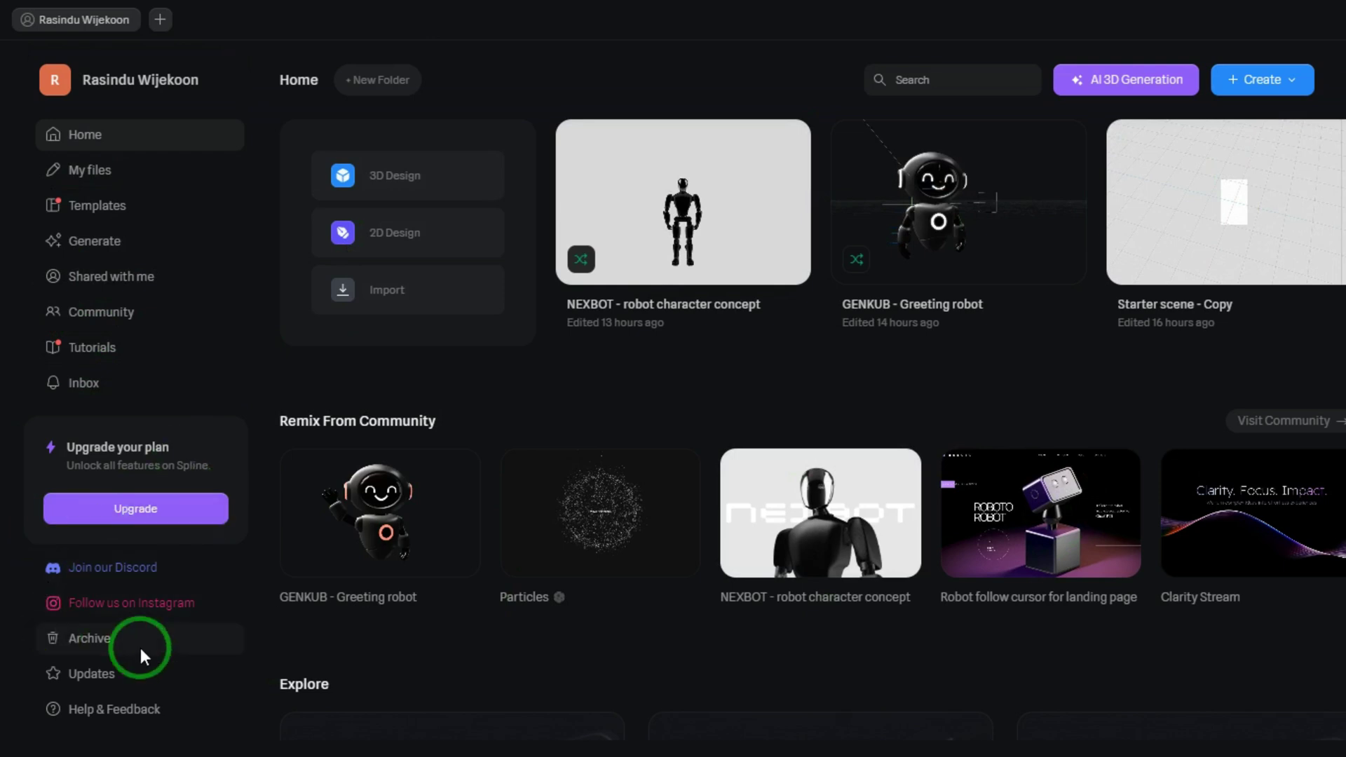
Visit Community, return Home, open and close the Create menu, then reopen Community
{"action": "left_click", "coordinate": [137, 312]}
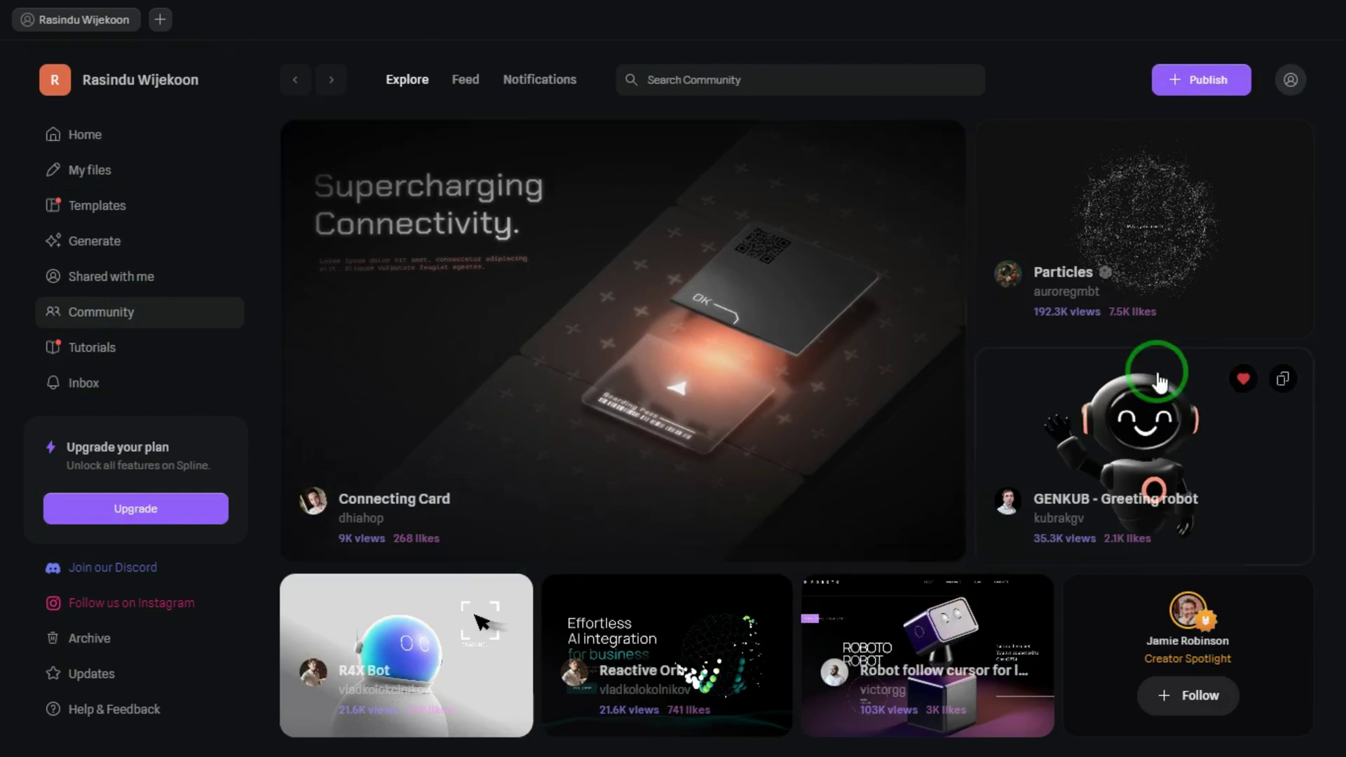
{"action": "left_click", "coordinate": [102, 133]}
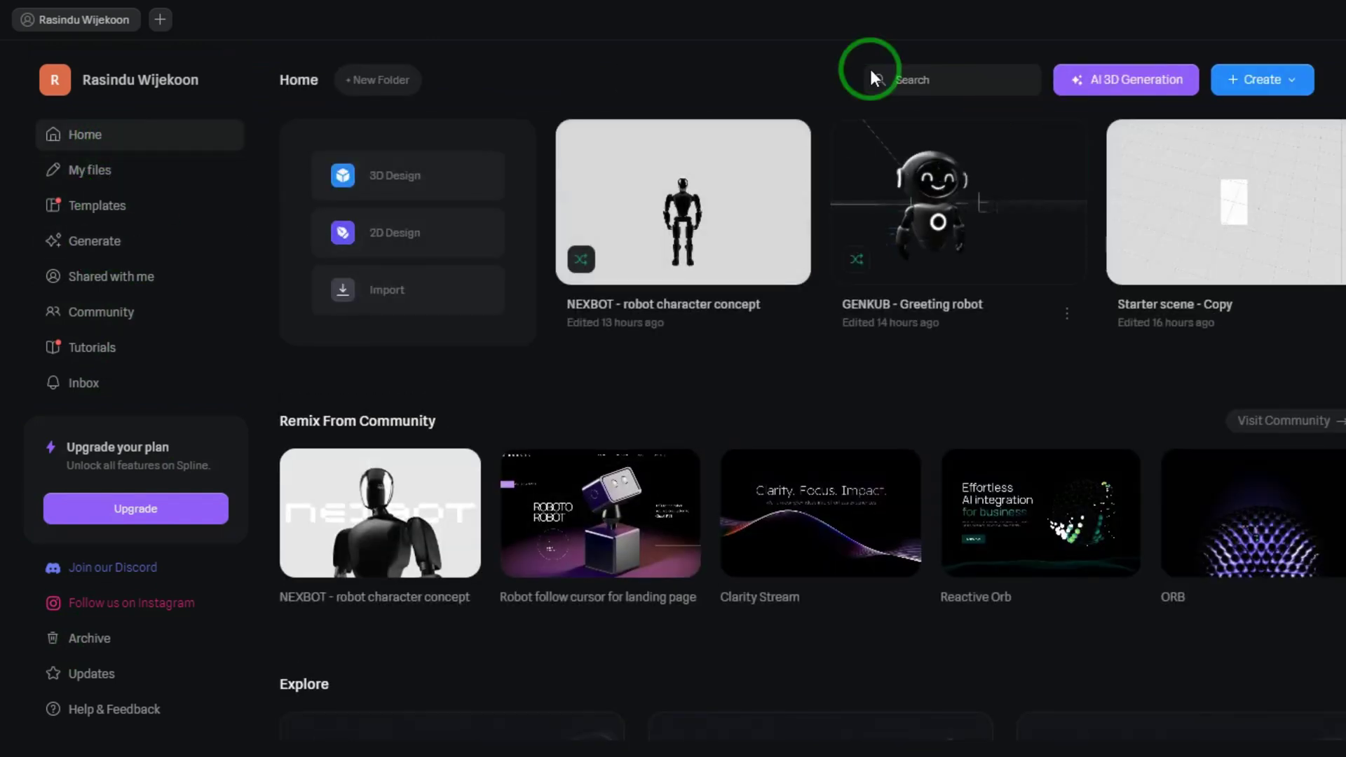
{"action": "left_click", "coordinate": [1293, 82]}
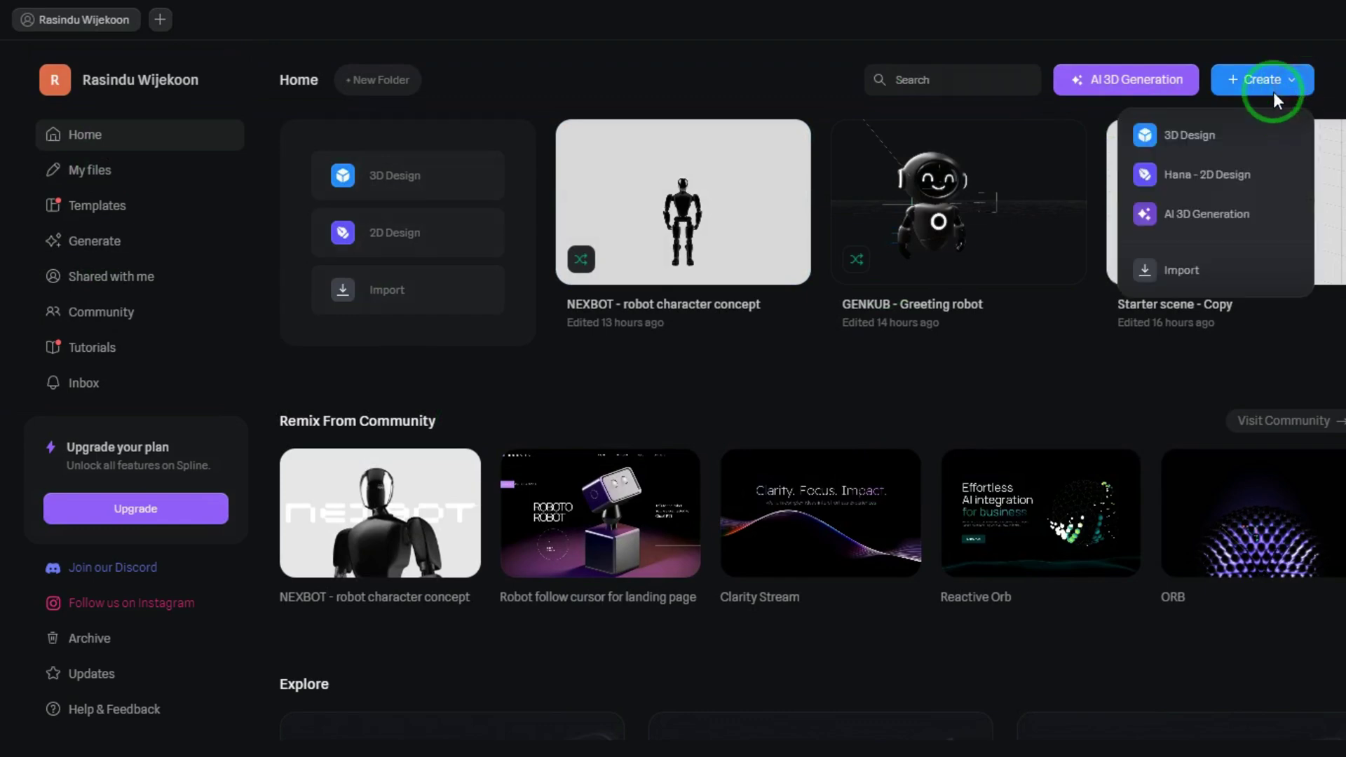
{"action": "left_click", "coordinate": [1223, 135]}
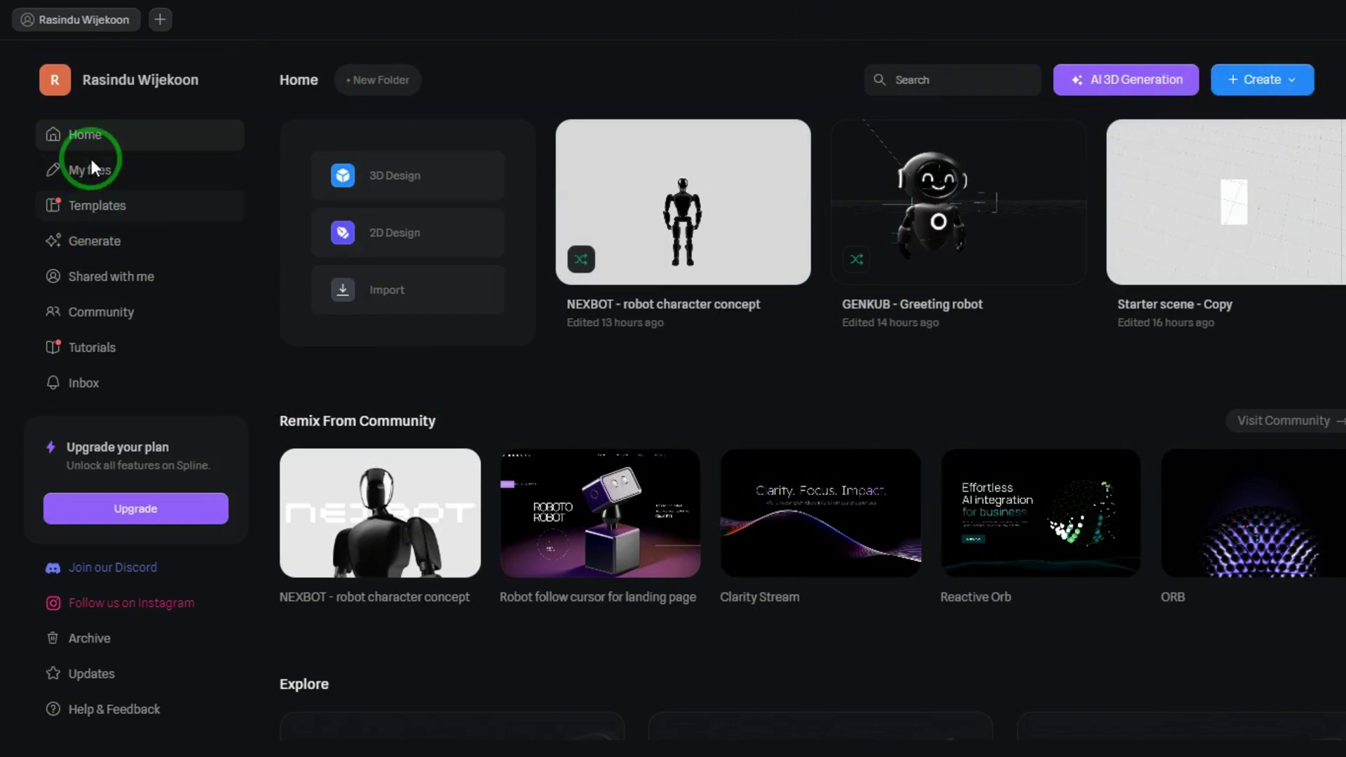
{"action": "left_click", "coordinate": [106, 319]}
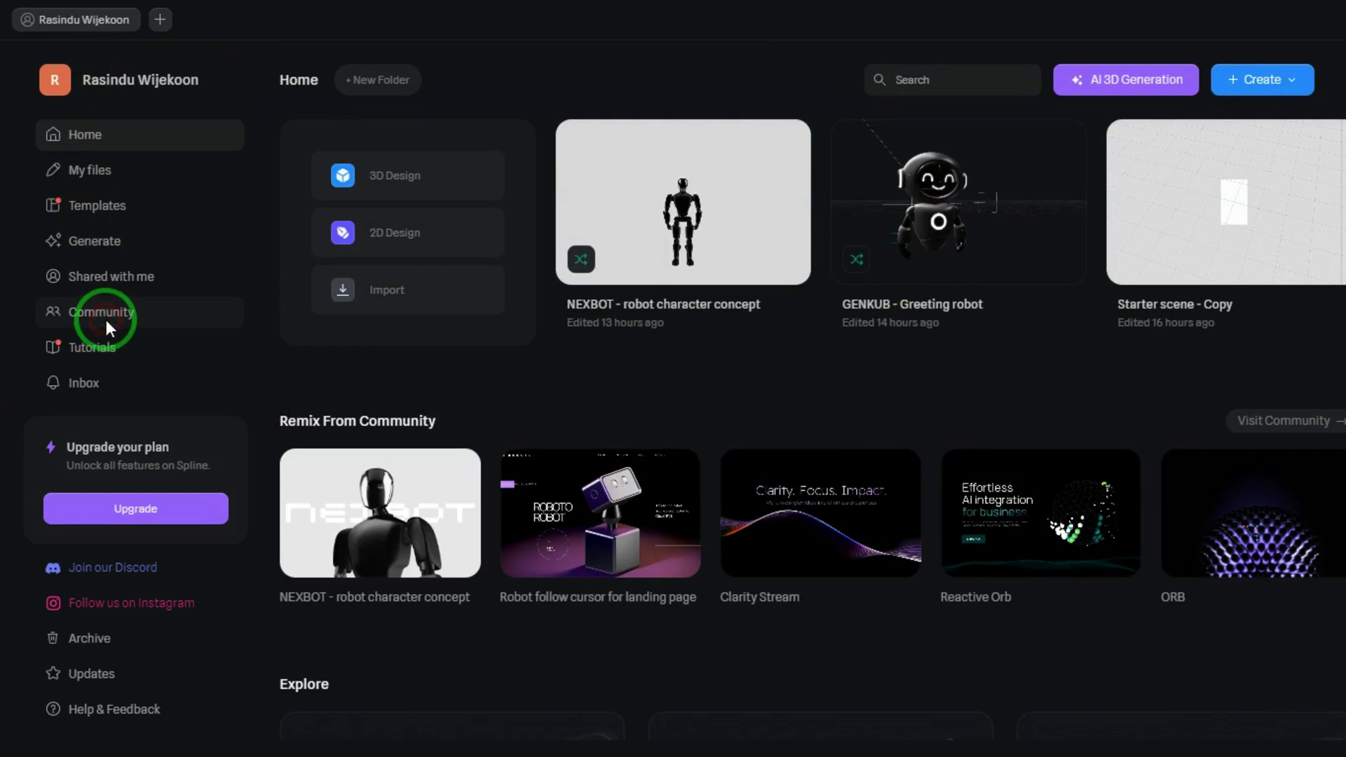
Search the Spline community designs for 'robot' and browse the results
{"action": "scroll", "coordinate": [966, 393], "scroll_direction": "down", "scroll_amount": 8}
{"action": "left_click", "coordinate": [725, 89]}
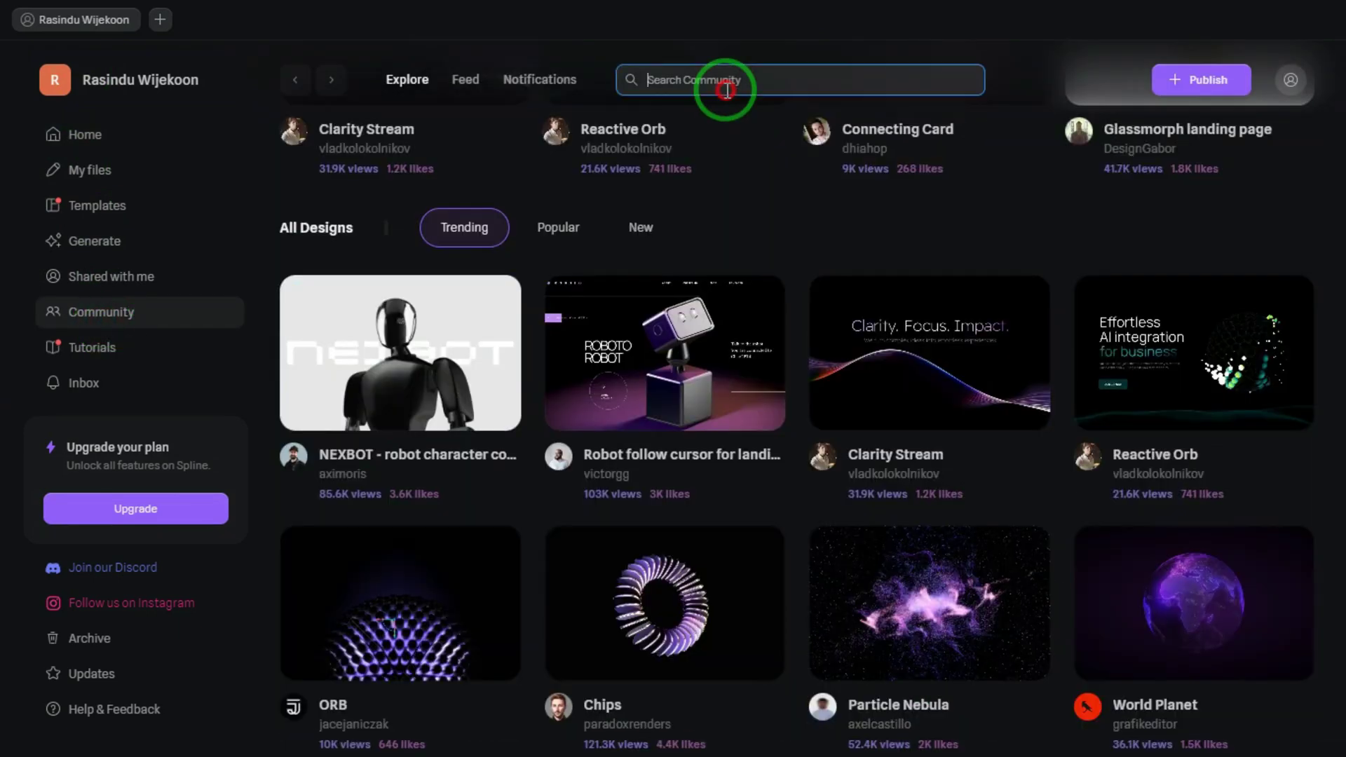
{"action": "type", "text": "robot"}
{"action": "key", "text": "Return"}
{"action": "scroll", "coordinate": [1151, 443], "scroll_direction": "down", "scroll_amount": 1}
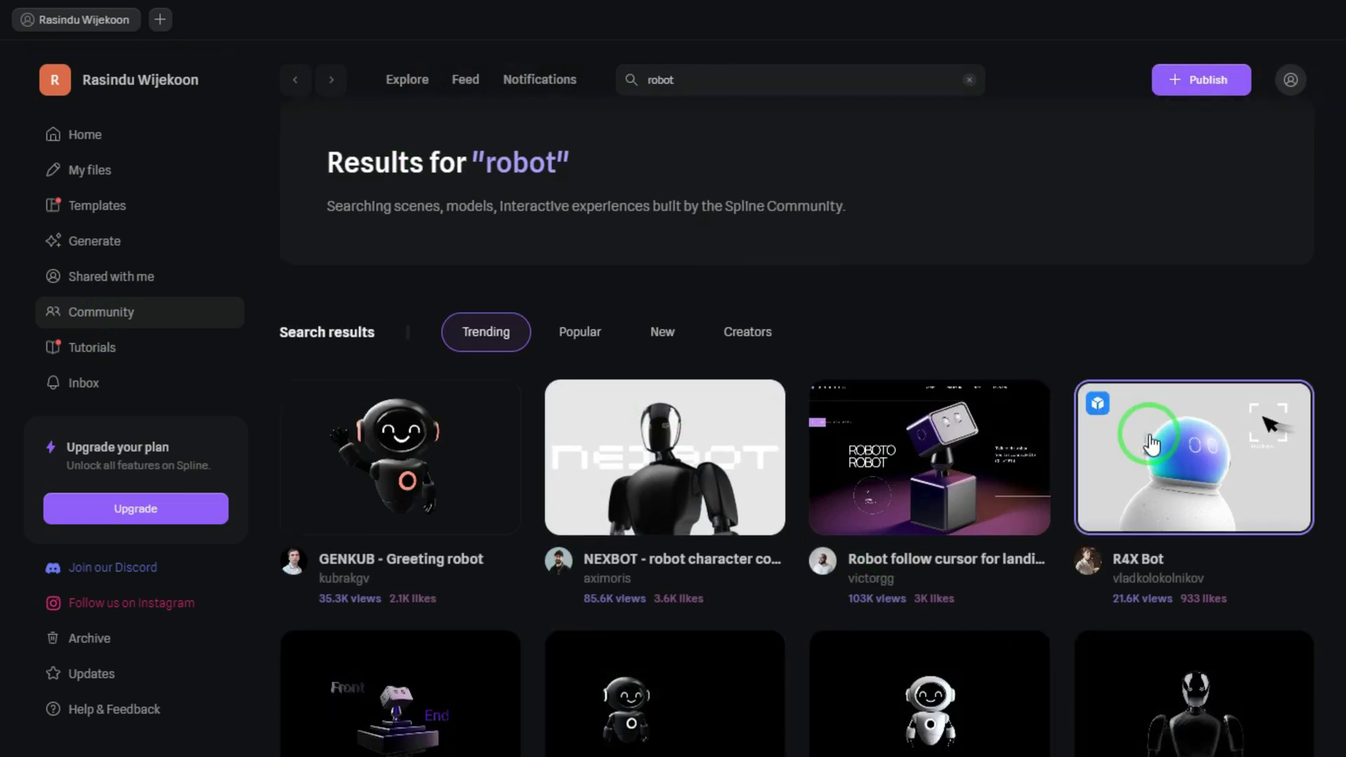
{"action": "scroll", "coordinate": [1151, 443], "scroll_direction": "down", "scroll_amount": 3}
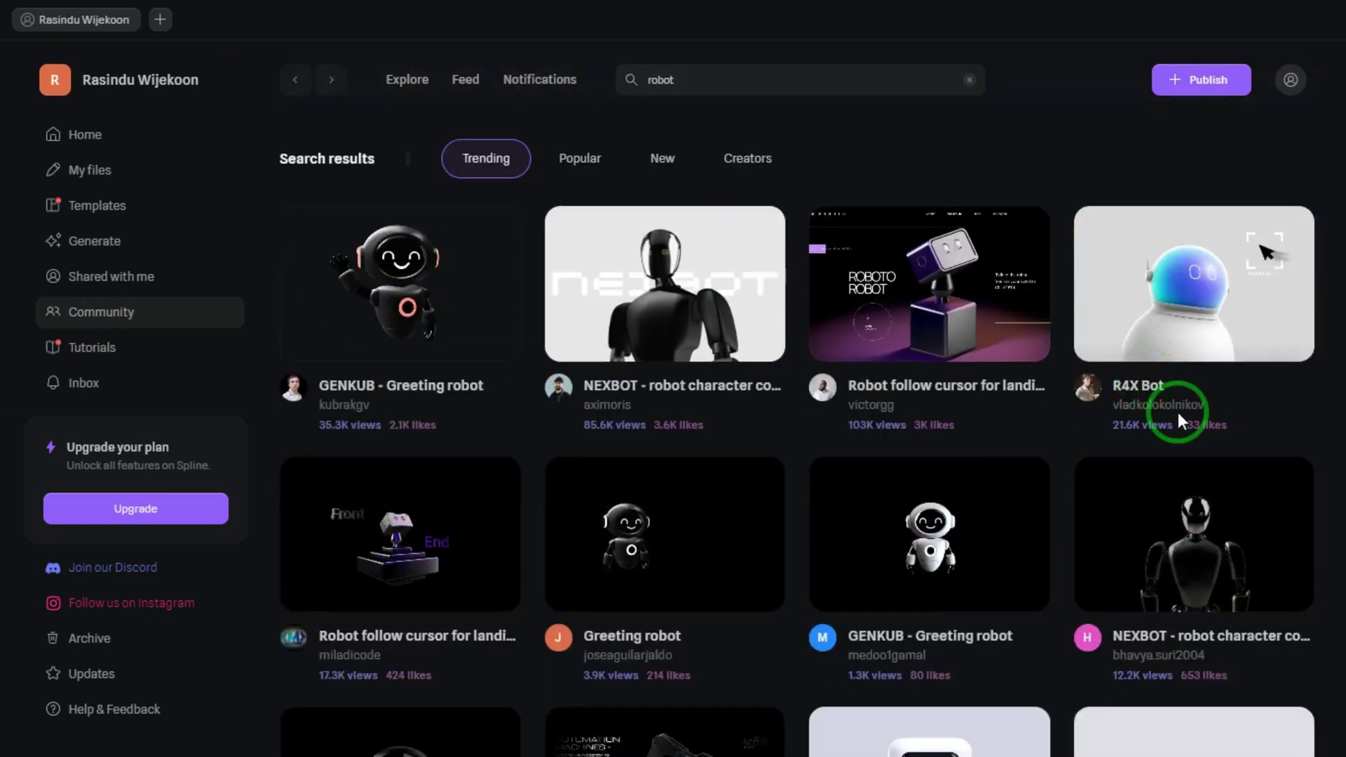
Open the NEXBOT robot character concept, look over its page, and remix it
{"action": "left_click", "coordinate": [633, 327]}
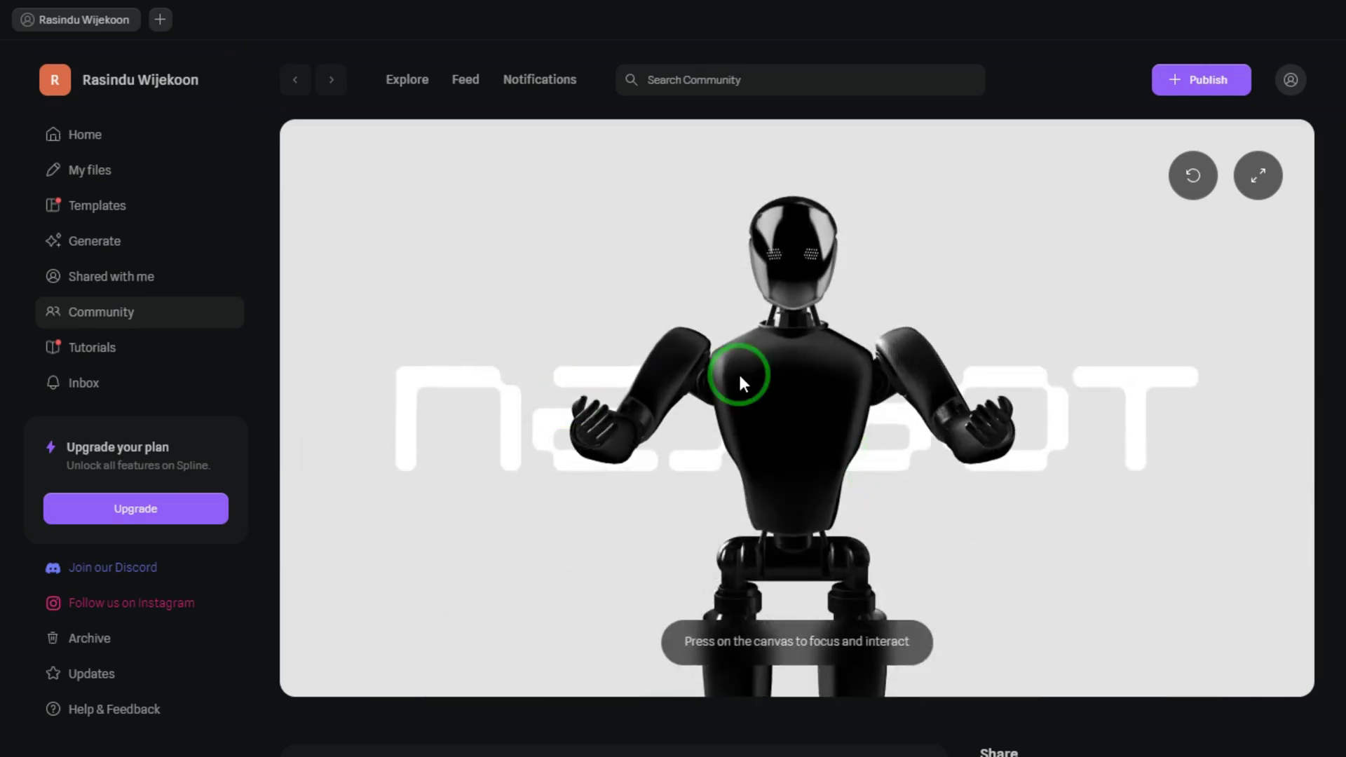
{"action": "scroll", "coordinate": [1105, 348], "scroll_direction": "down", "scroll_amount": 8}
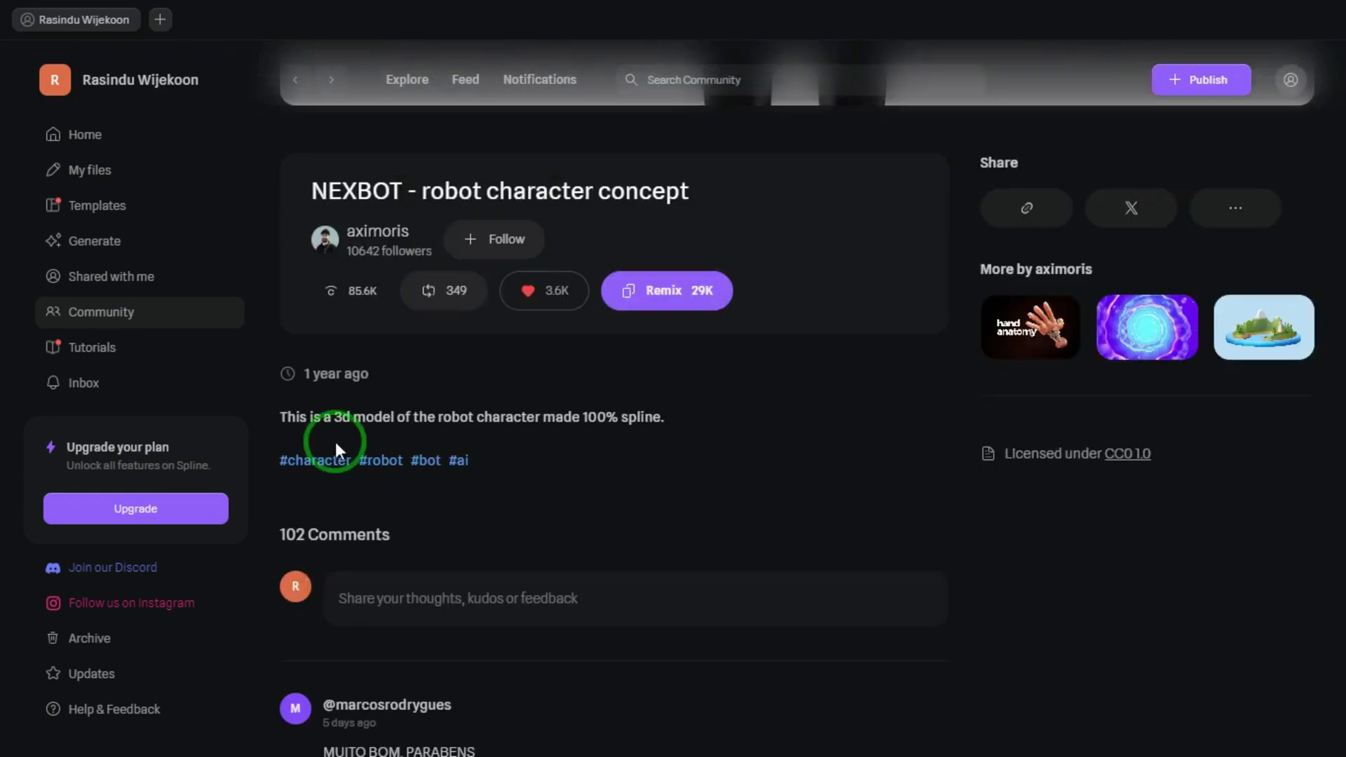
{"action": "left_click", "coordinate": [317, 194]}
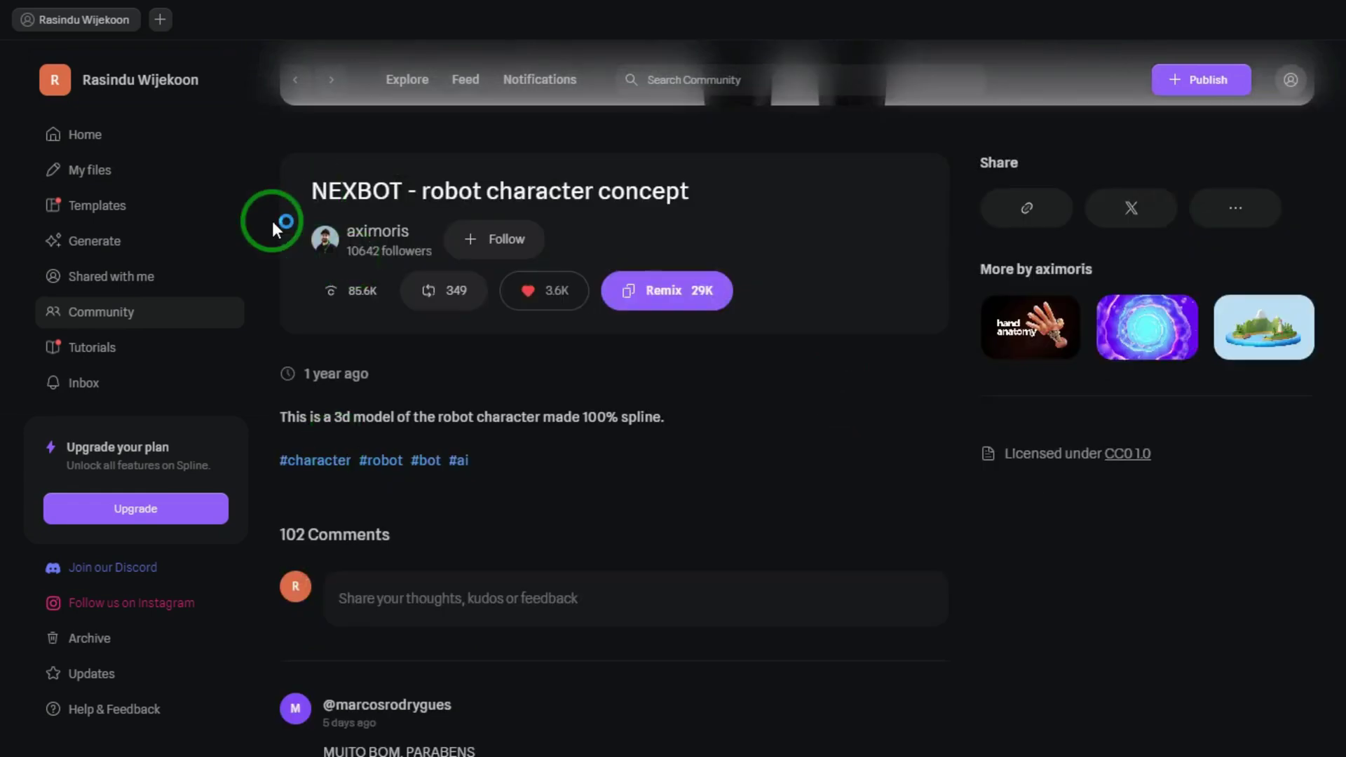
{"action": "scroll", "coordinate": [750, 378], "scroll_direction": "down", "scroll_amount": 6}
{"action": "scroll", "coordinate": [751, 381], "scroll_direction": "down", "scroll_amount": 2}
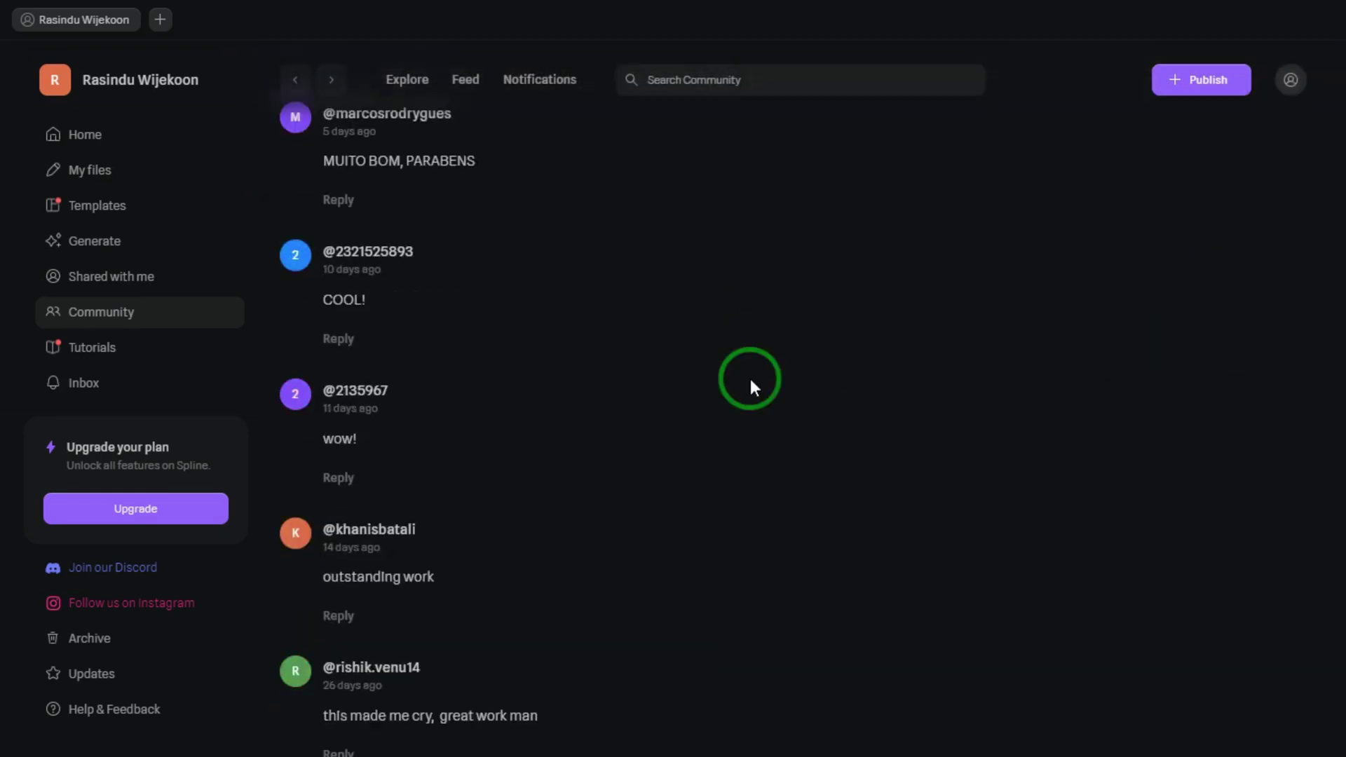
{"action": "scroll", "coordinate": [750, 381], "scroll_direction": "up", "scroll_amount": 11}
{"action": "scroll", "coordinate": [726, 358], "scroll_direction": "down", "scroll_amount": 3}
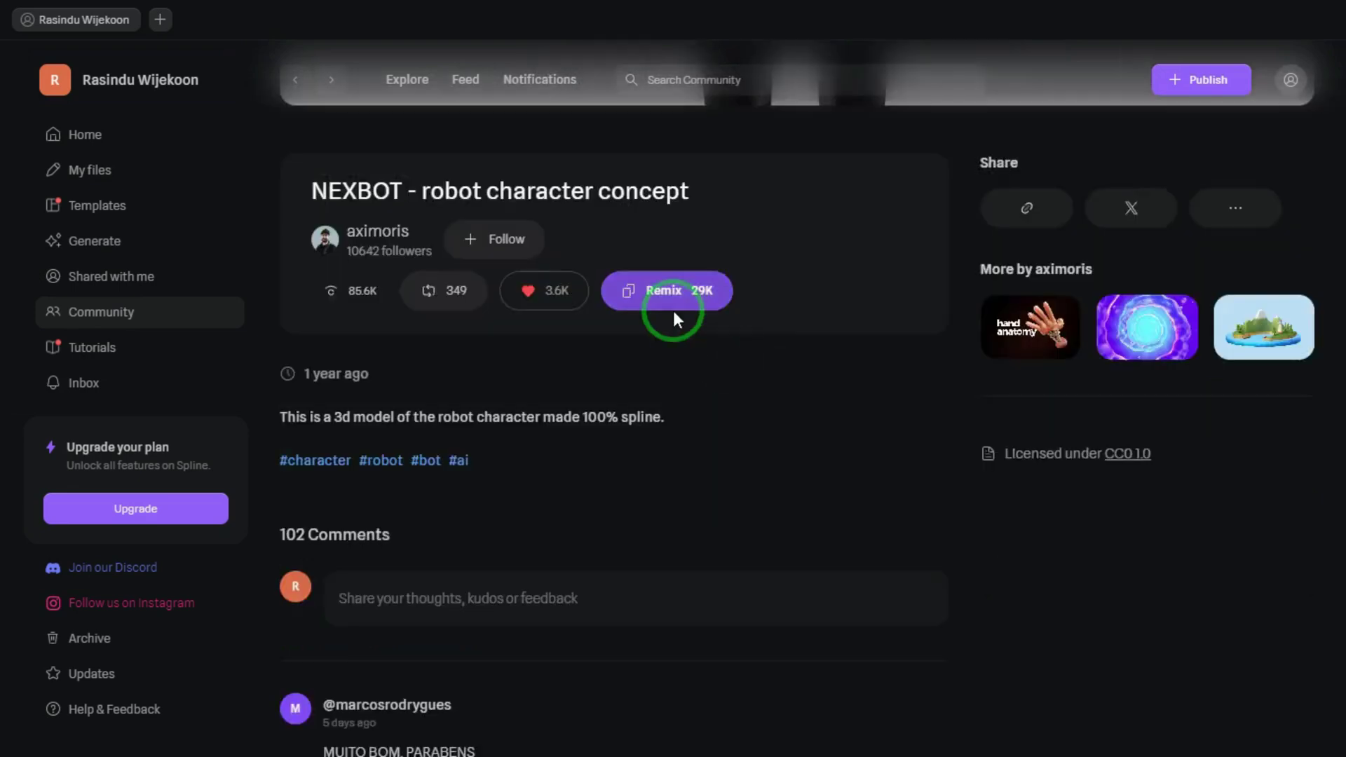
{"action": "left_click", "coordinate": [649, 296]}
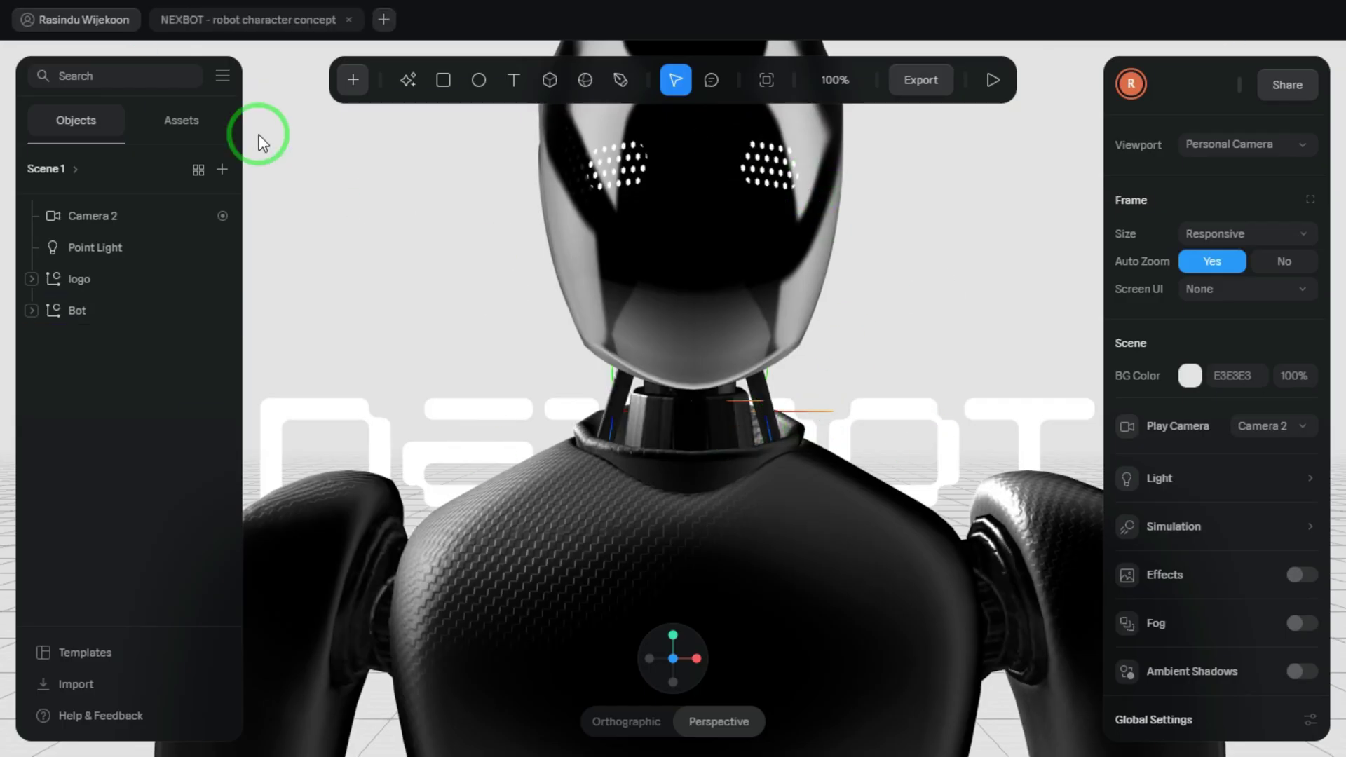
Select the Bot, orbit the remixed NEXBOT scene, then play and close the full-screen preview
{"action": "scroll", "coordinate": [675, 331], "scroll_direction": "down", "scroll_amount": 10}
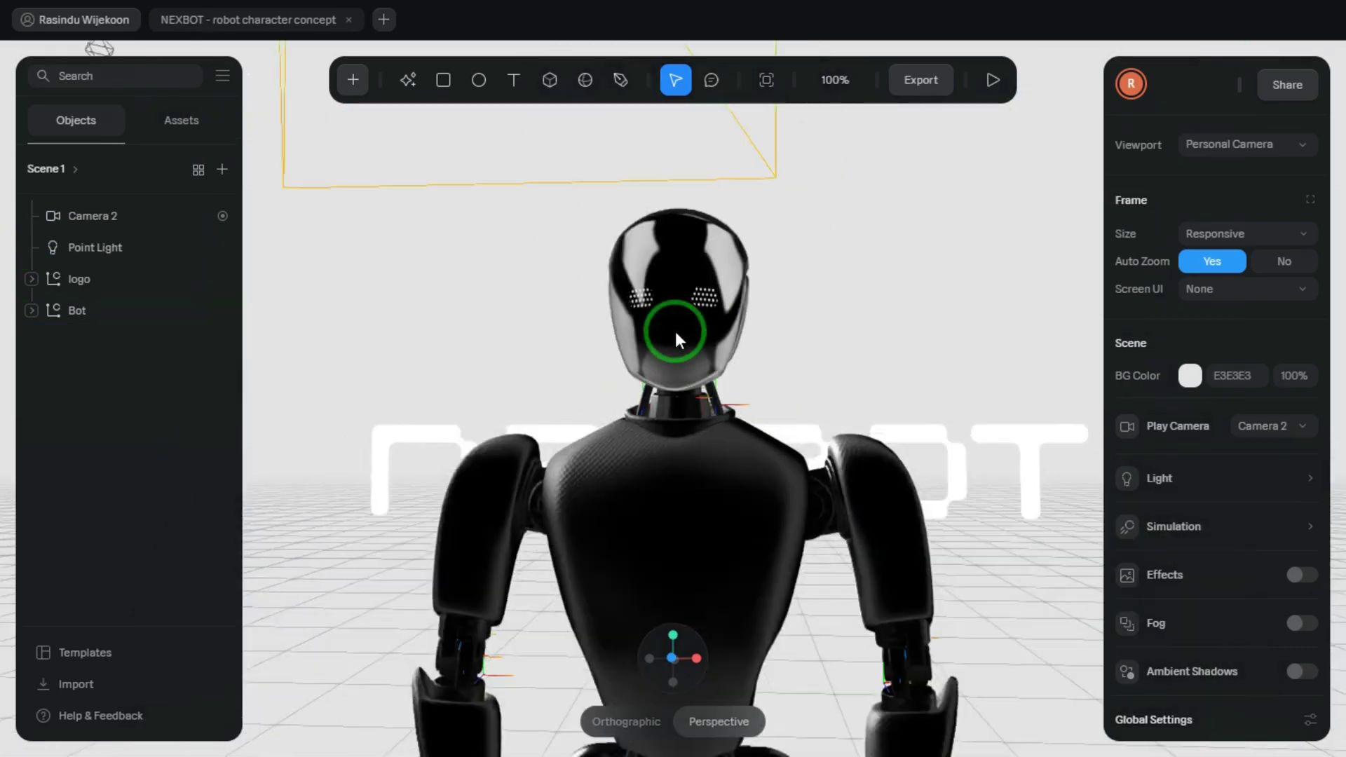
{"action": "left_click", "coordinate": [664, 429]}
{"action": "mouse_move", "coordinate": [552, 488]}
{"action": "left_mouse_down"}
{"action": "mouse_move", "coordinate": [469, 475]}
{"action": "mouse_move", "coordinate": [448, 522]}
{"action": "mouse_move", "coordinate": [736, 511]}
{"action": "mouse_move", "coordinate": [760, 490]}
{"action": "mouse_move", "coordinate": [684, 525]}
{"action": "mouse_move", "coordinate": [549, 486]}
{"action": "left_mouse_up"}
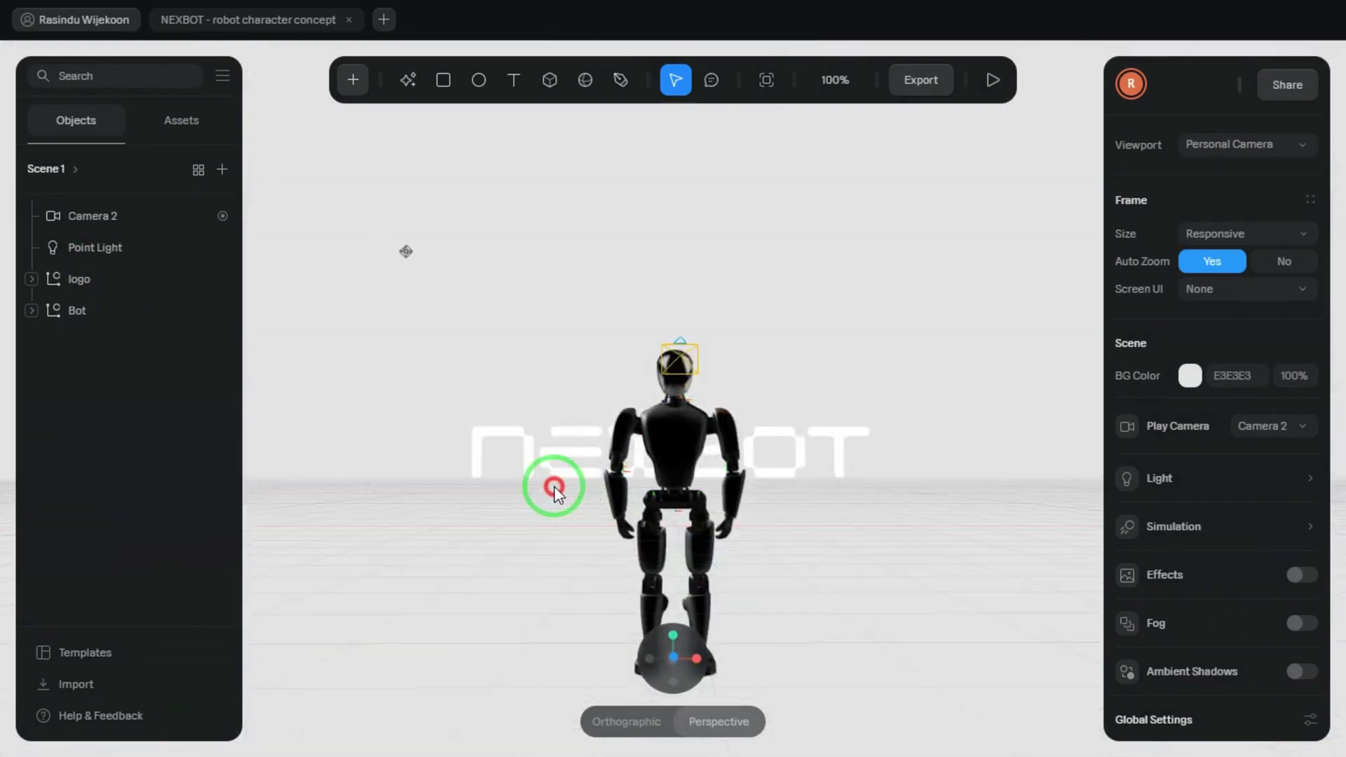
{"action": "left_click", "coordinate": [995, 82]}
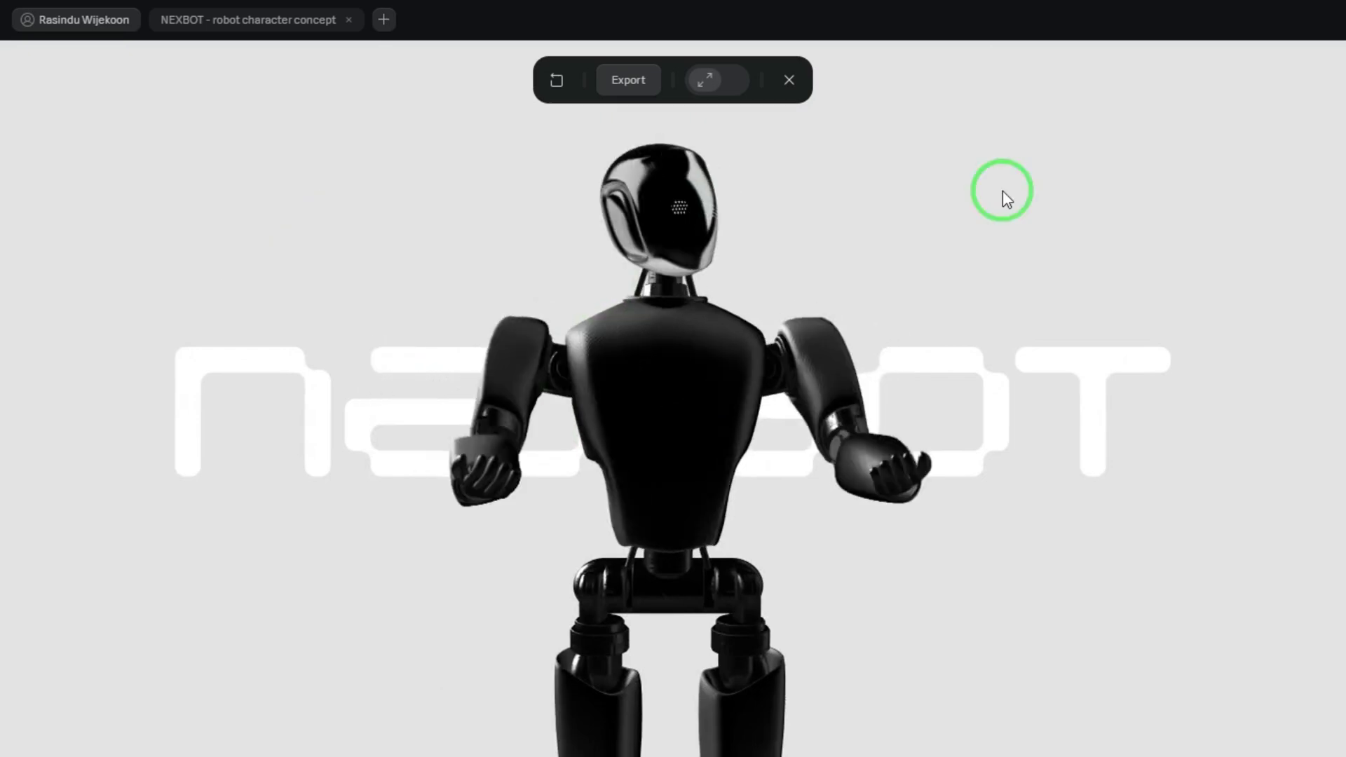
{"action": "left_click", "coordinate": [782, 86]}
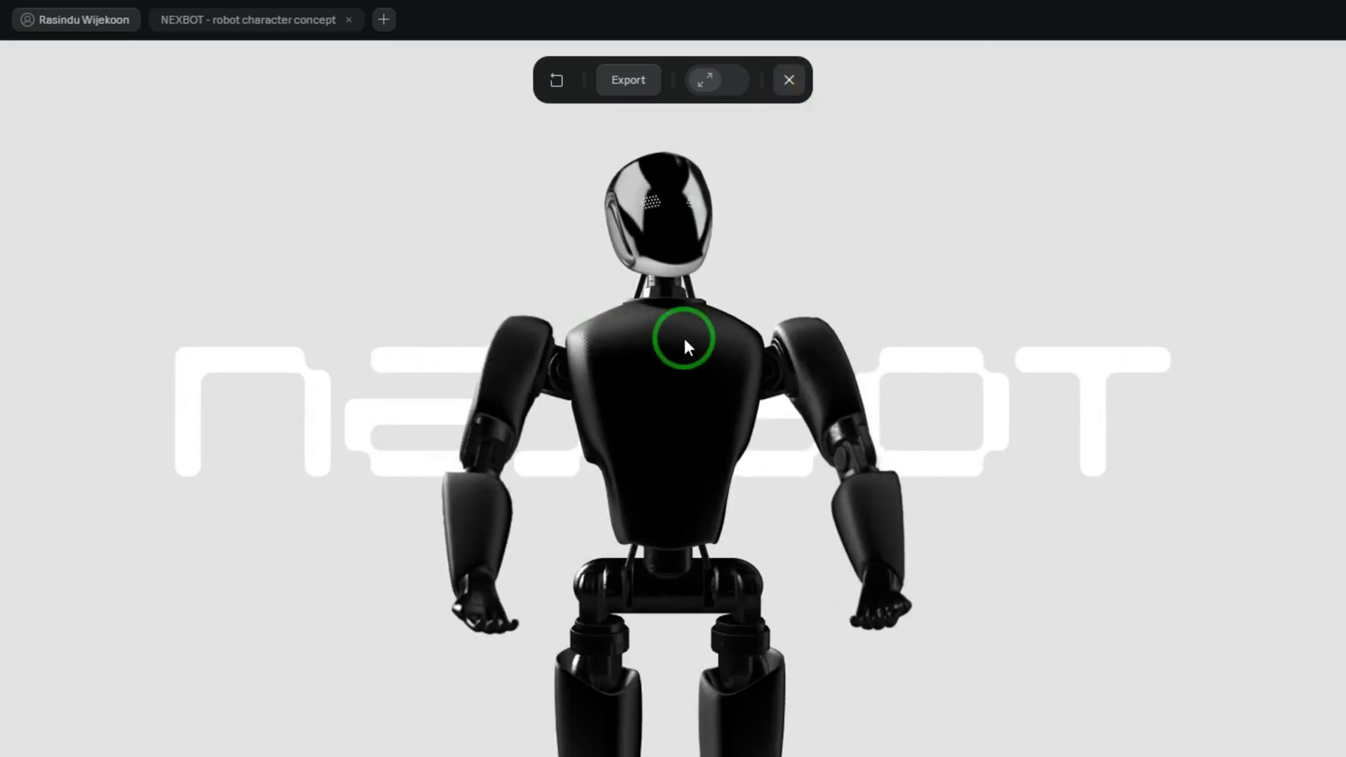
Hide the NEXBOT logo in the scene
{"action": "left_click", "coordinate": [439, 373]}
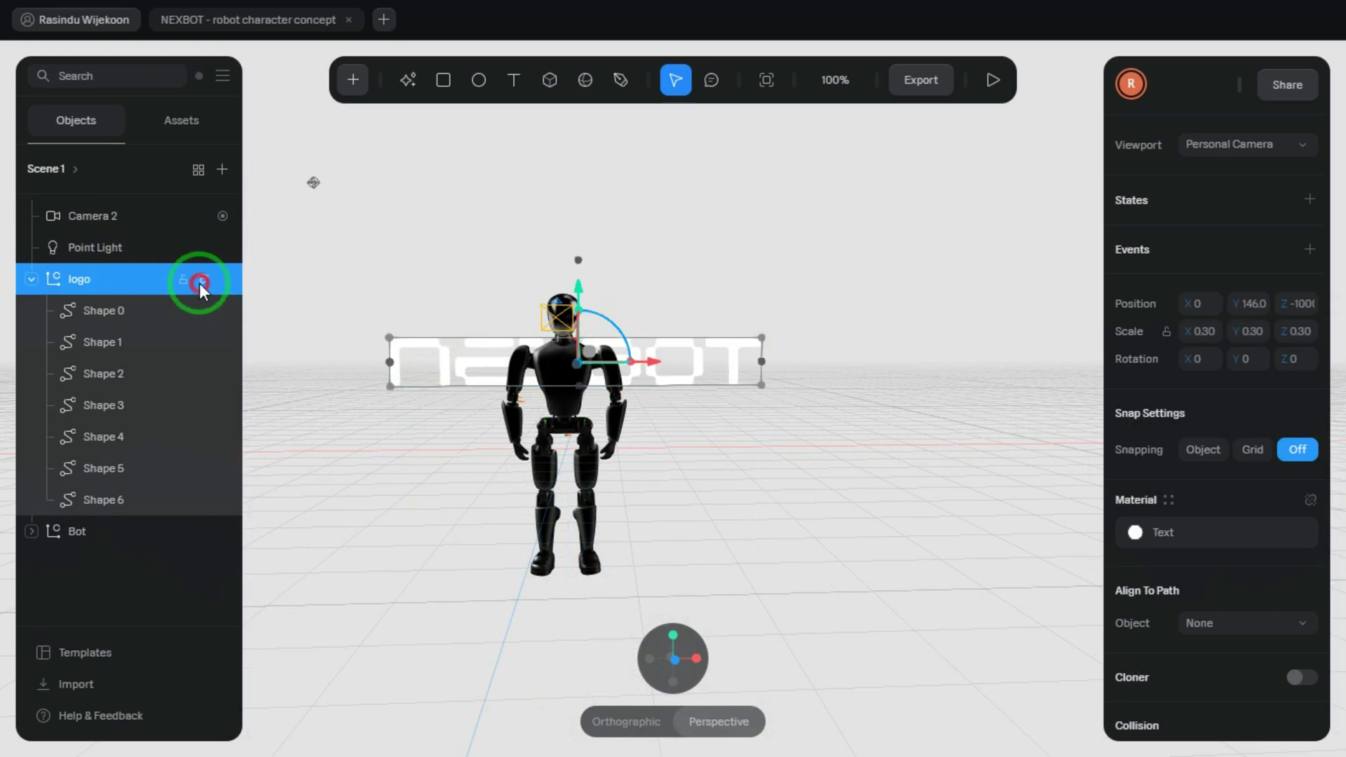
{"action": "left_click", "coordinate": [200, 281]}
{"action": "left_click", "coordinate": [417, 470]}
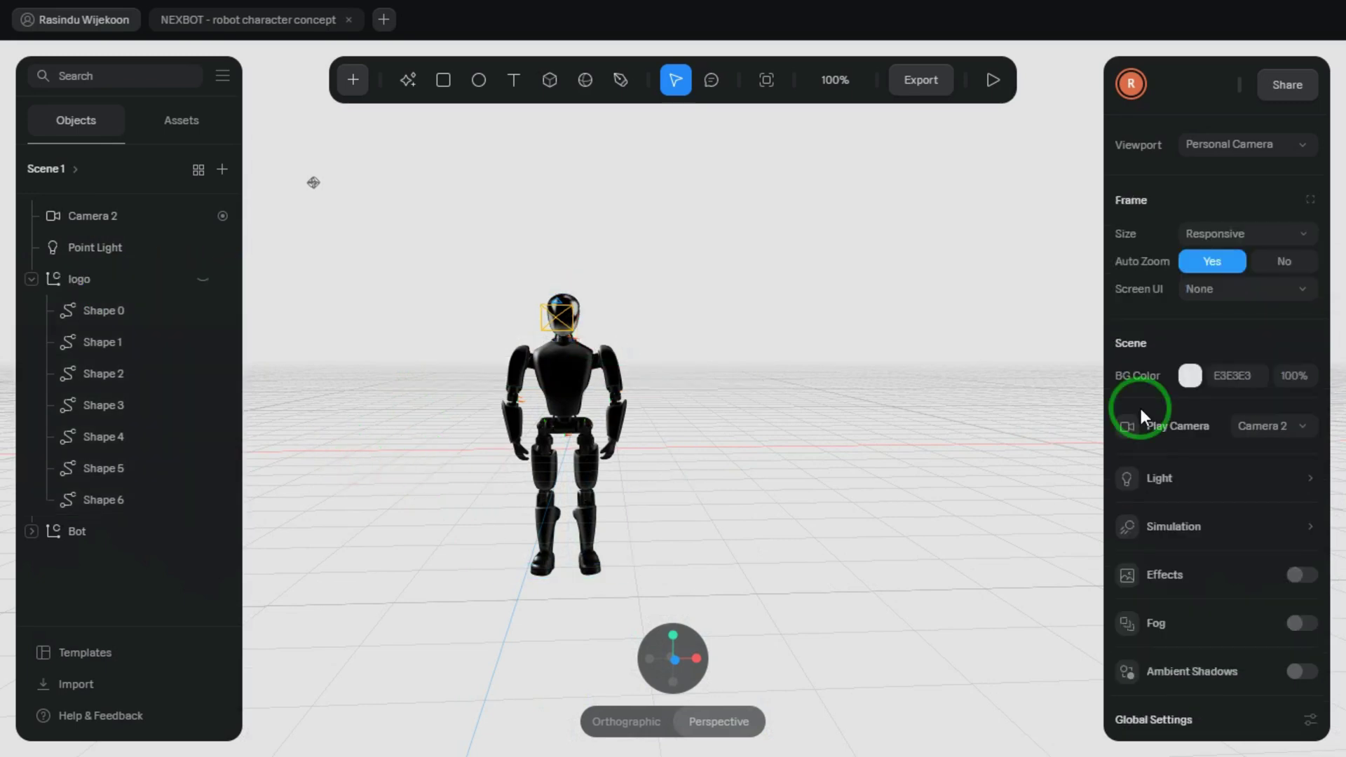
{"action": "left_click_drag", "start_coordinate": [653, 390], "coordinate": [589, 554]}
Set the scene's BG Color opacity to 0%
{"action": "left_click", "coordinate": [1309, 387]}
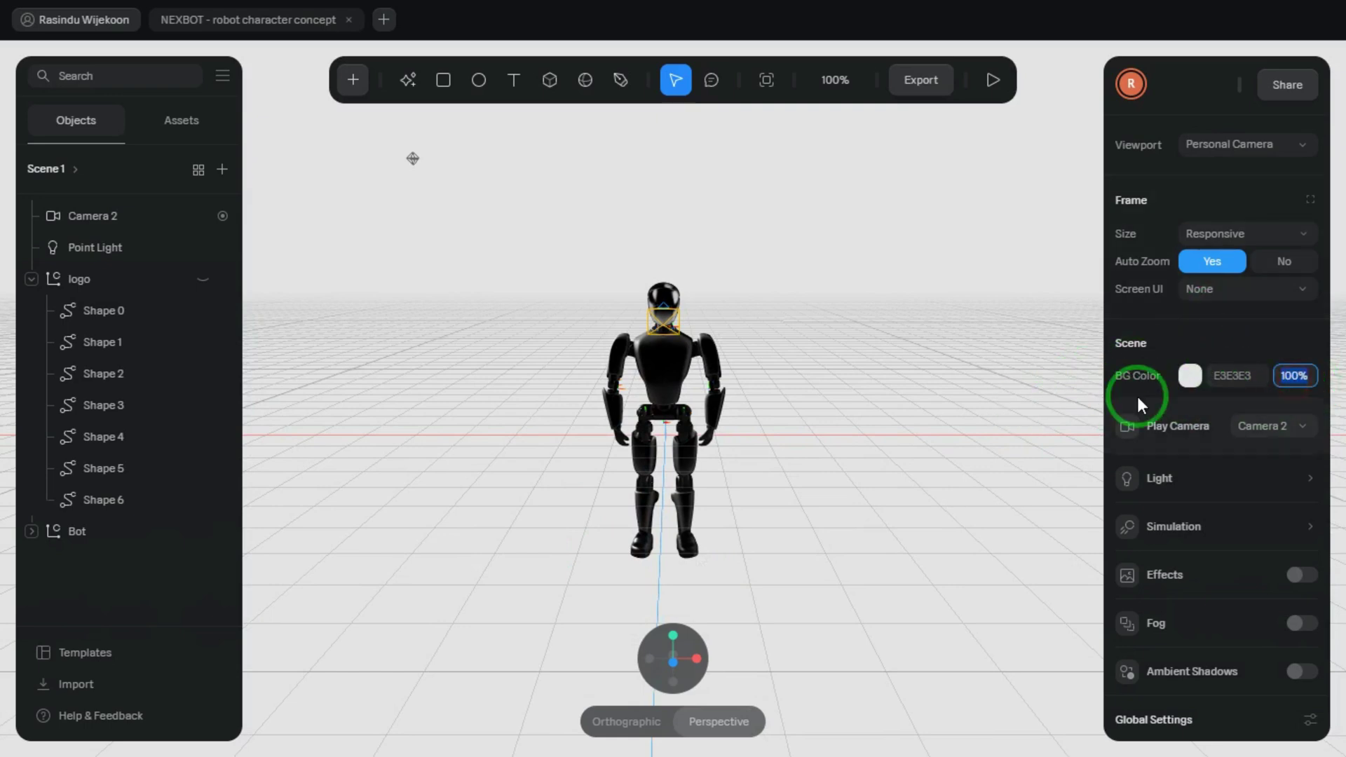
{"action": "type", "text": "0"}
{"action": "key", "text": "Return"}
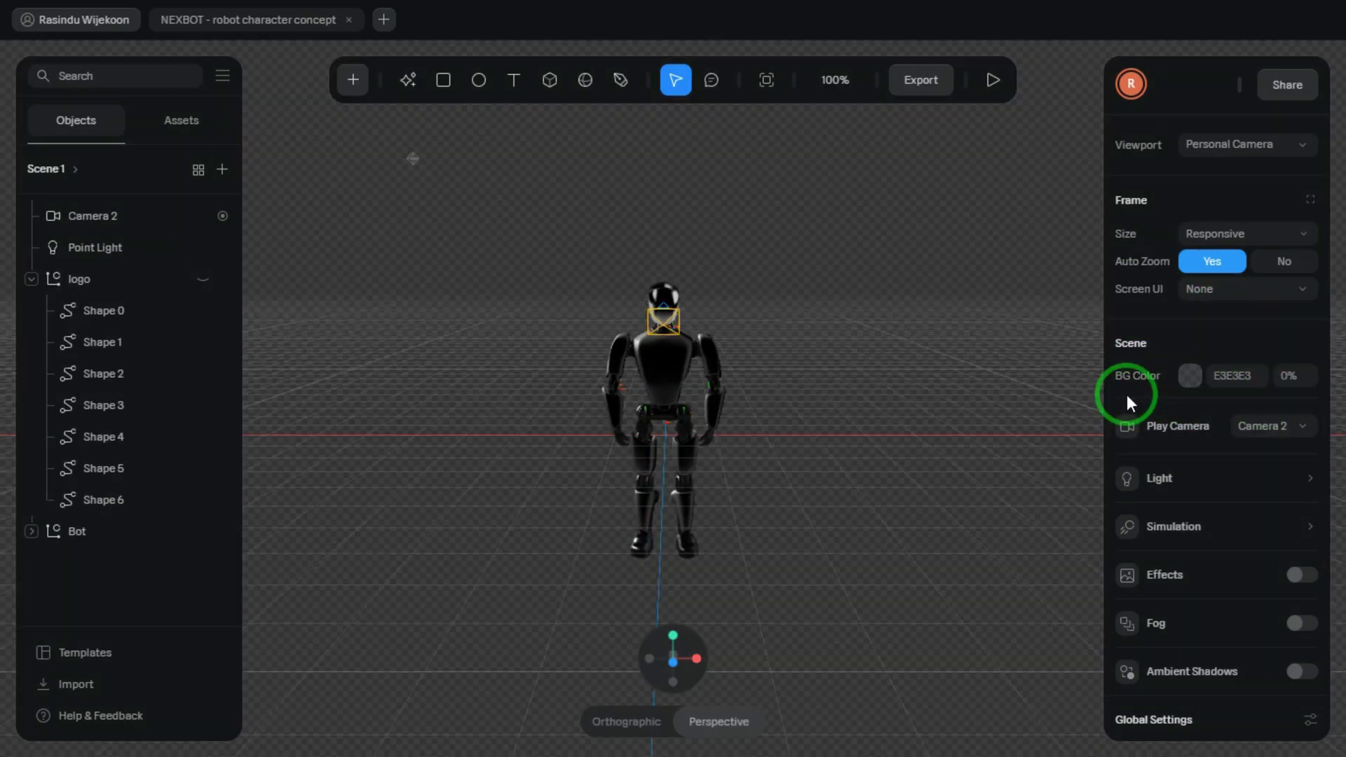
{"action": "left_click_drag", "start_coordinate": [550, 532], "coordinate": [346, 330]}
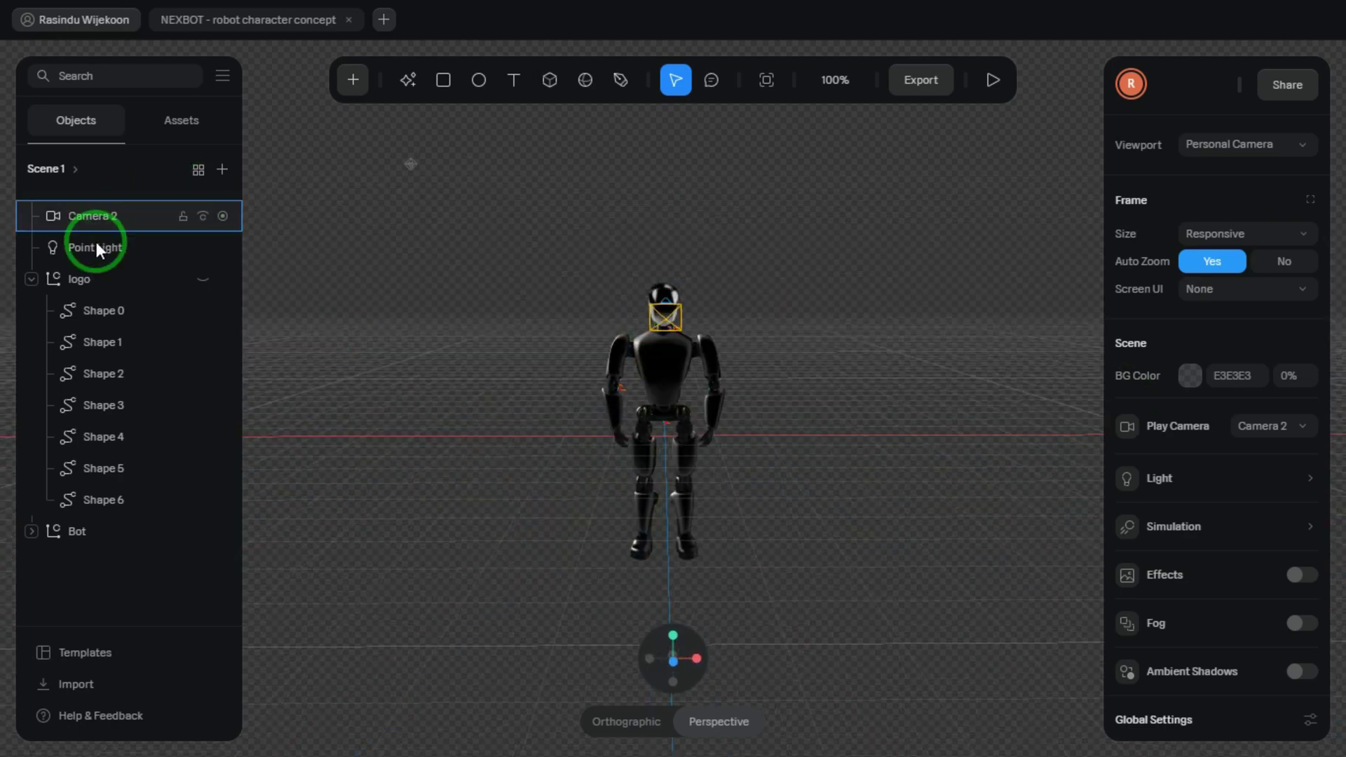
Frame Camera 2's second state as a closer shot of the robot's chest
{"action": "left_click", "coordinate": [112, 216]}
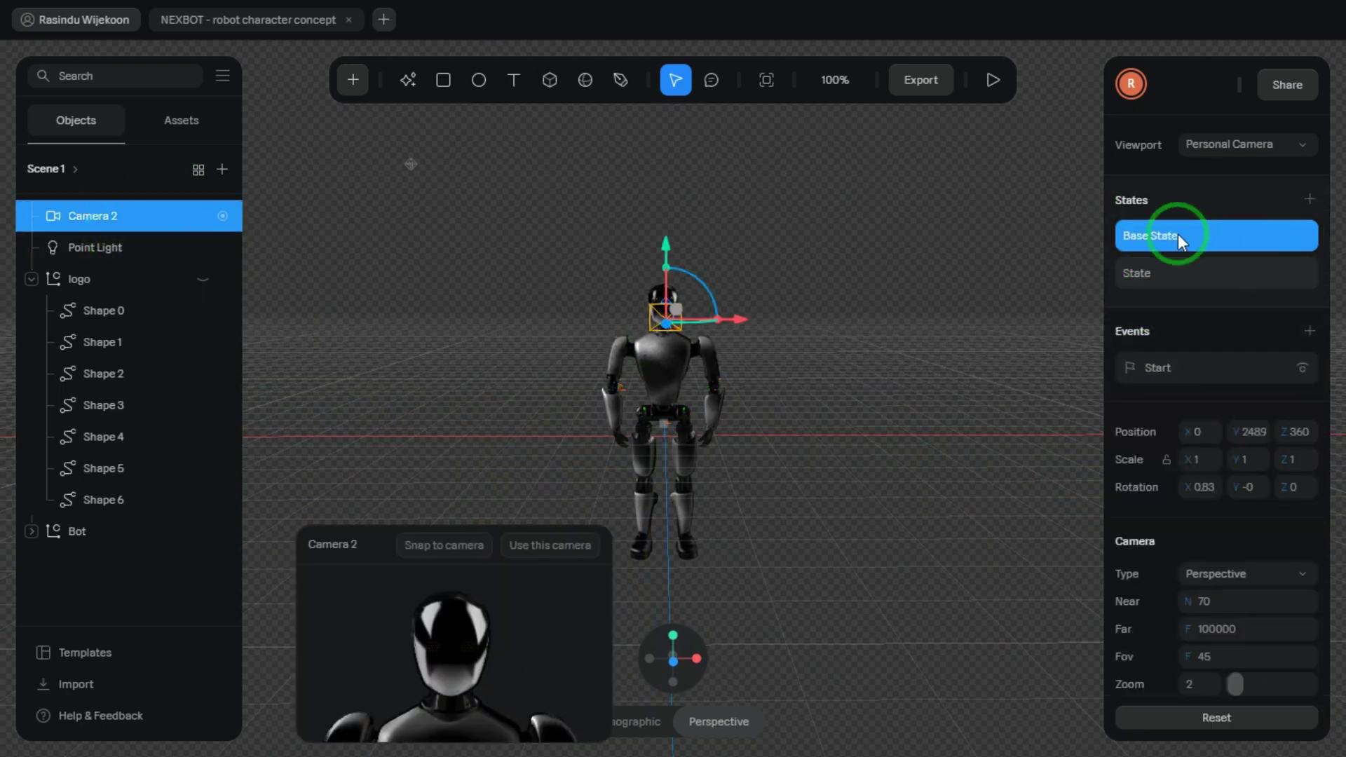
{"action": "left_click", "coordinate": [549, 545]}
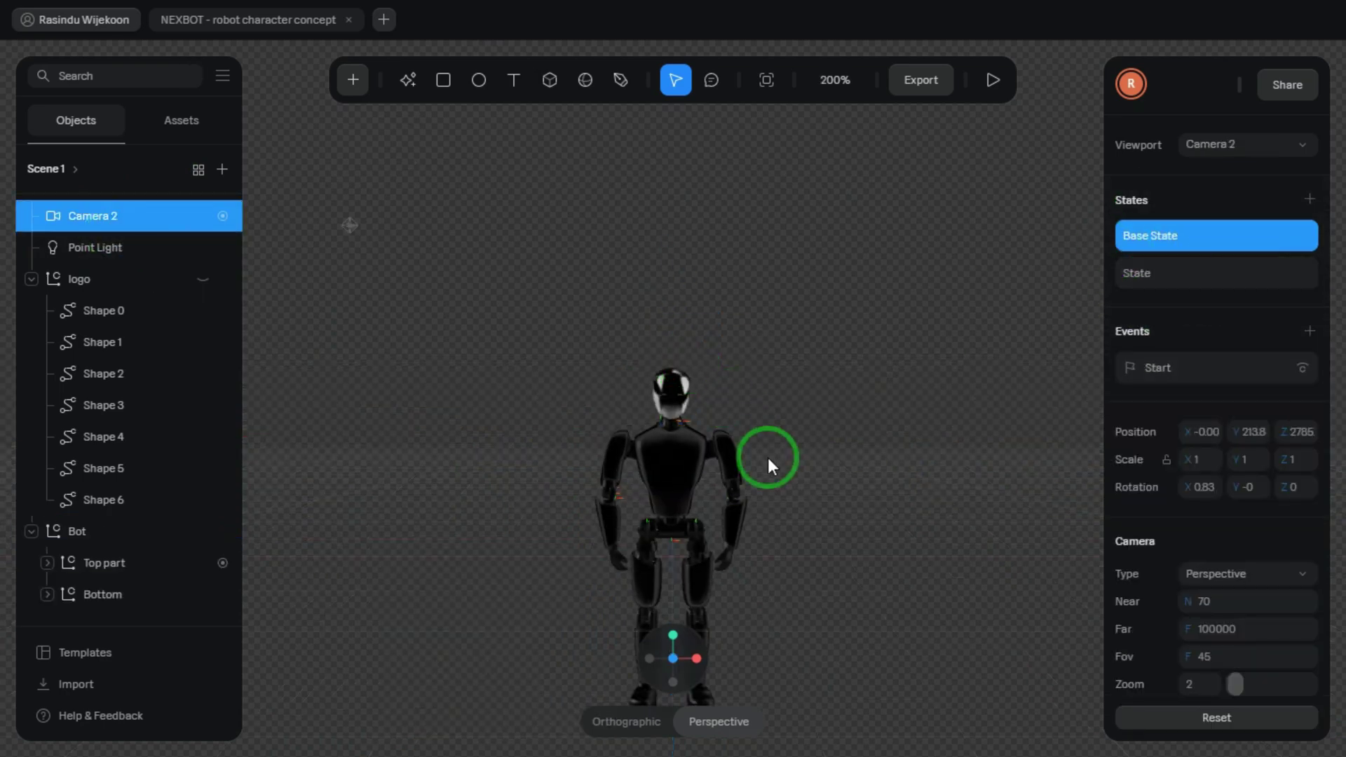
{"action": "left_click_drag", "start_coordinate": [769, 460], "coordinate": [769, 426]}
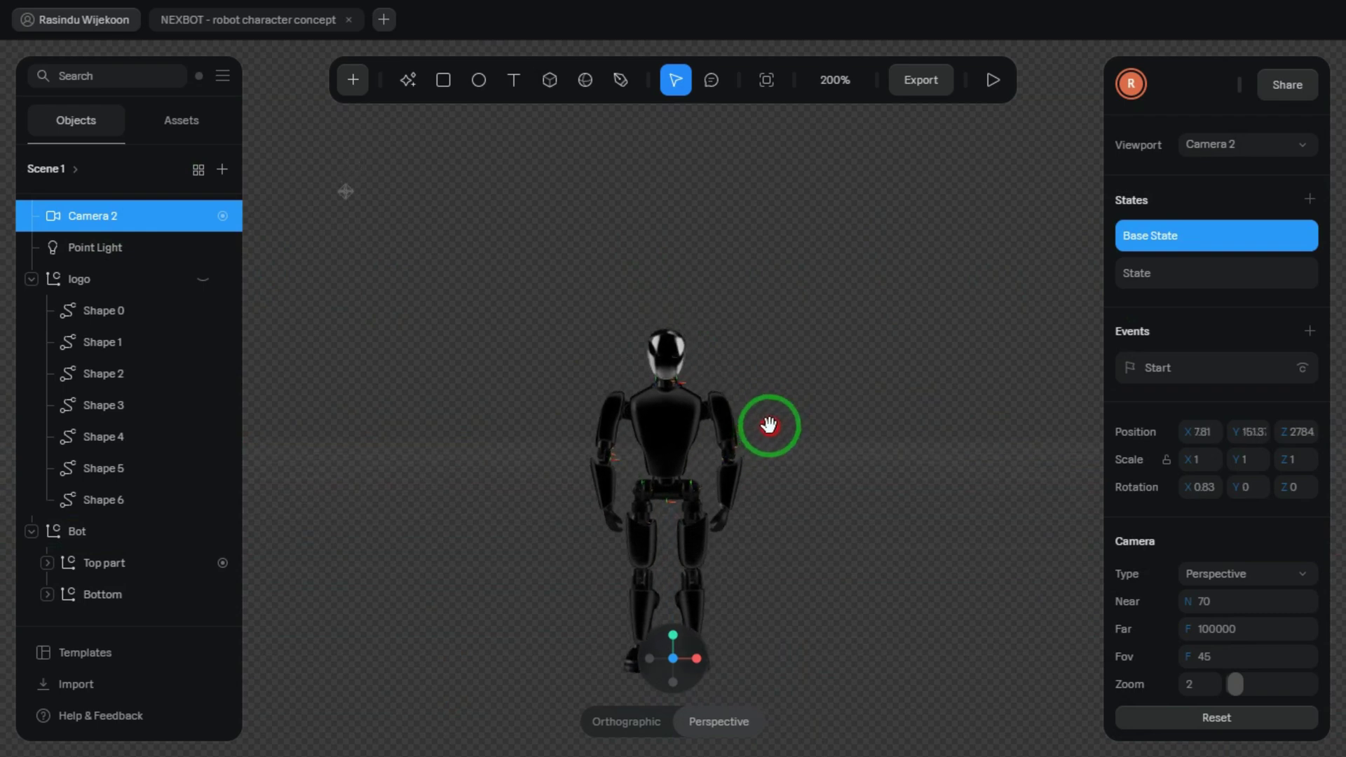
{"action": "left_click", "coordinate": [1156, 272]}
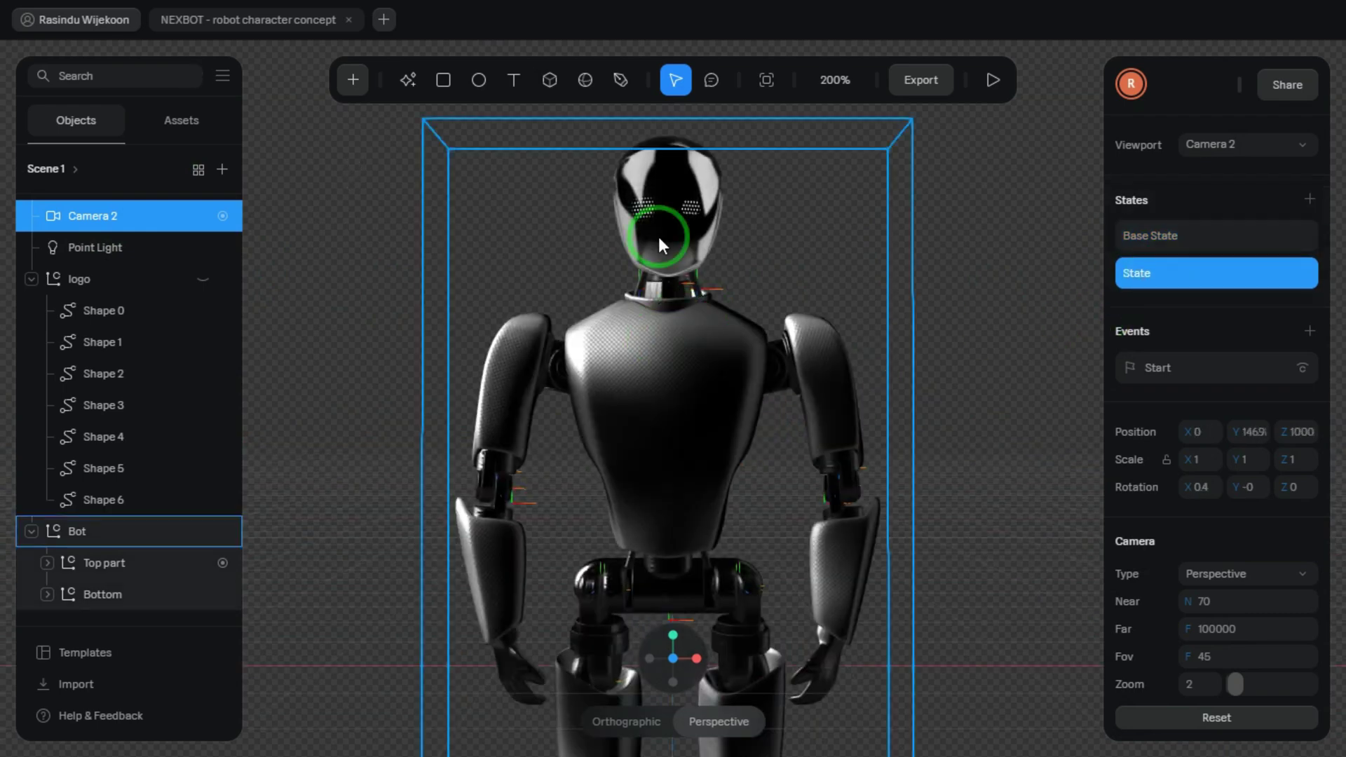
{"action": "scroll", "coordinate": [658, 235], "scroll_direction": "up", "scroll_amount": 3}
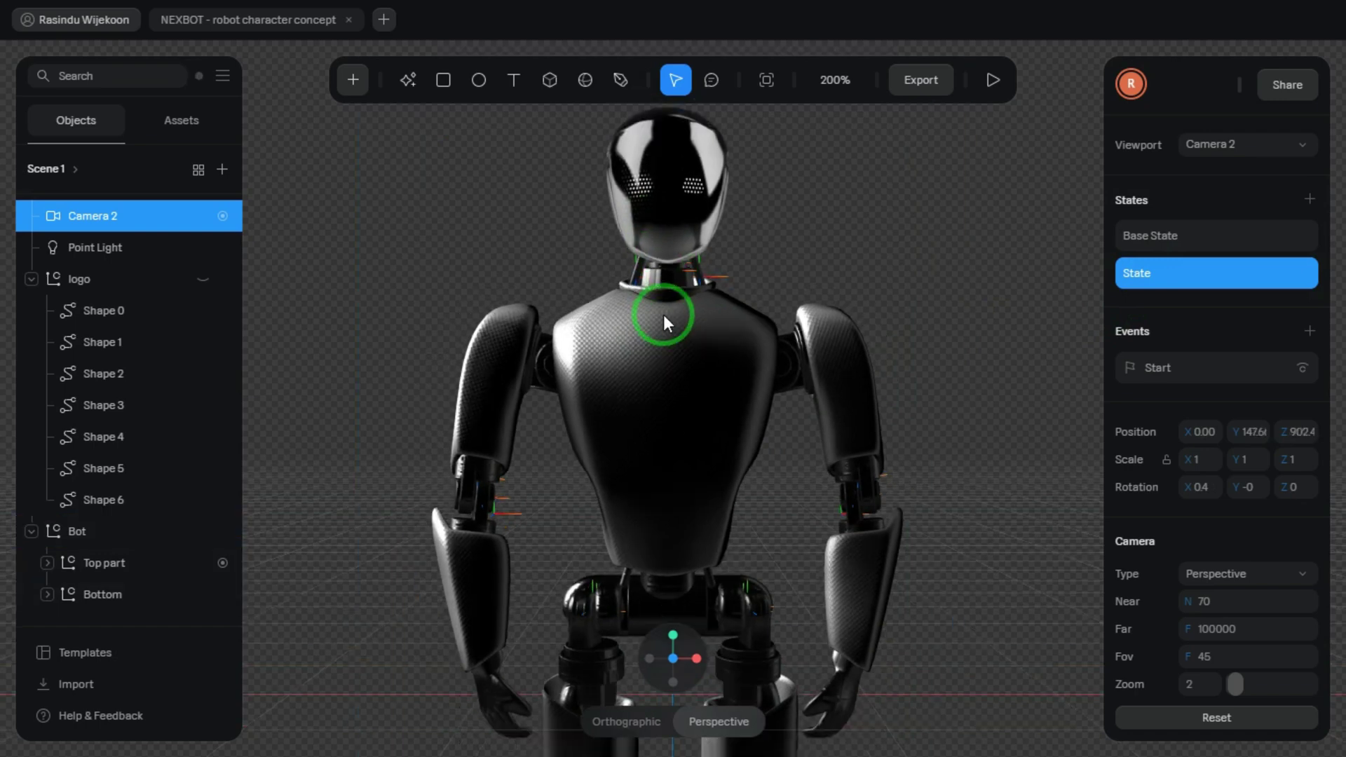
{"action": "mouse_move", "coordinate": [663, 314]}
{"action": "left_mouse_down"}
{"action": "mouse_move", "coordinate": [663, 356]}
{"action": "mouse_move", "coordinate": [665, 338]}
{"action": "left_mouse_up"}
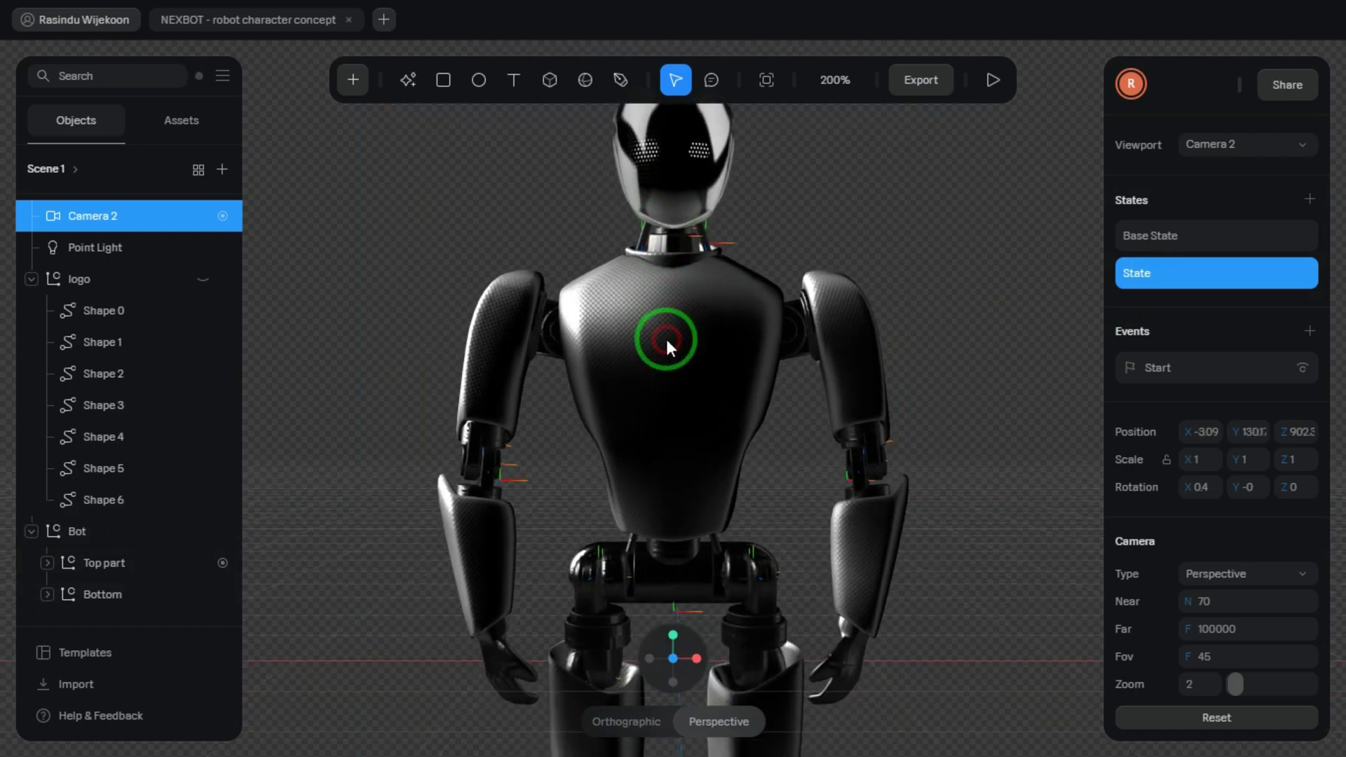
Lock Camera 2 and check the new framing in a playback preview
{"action": "left_click", "coordinate": [329, 281]}
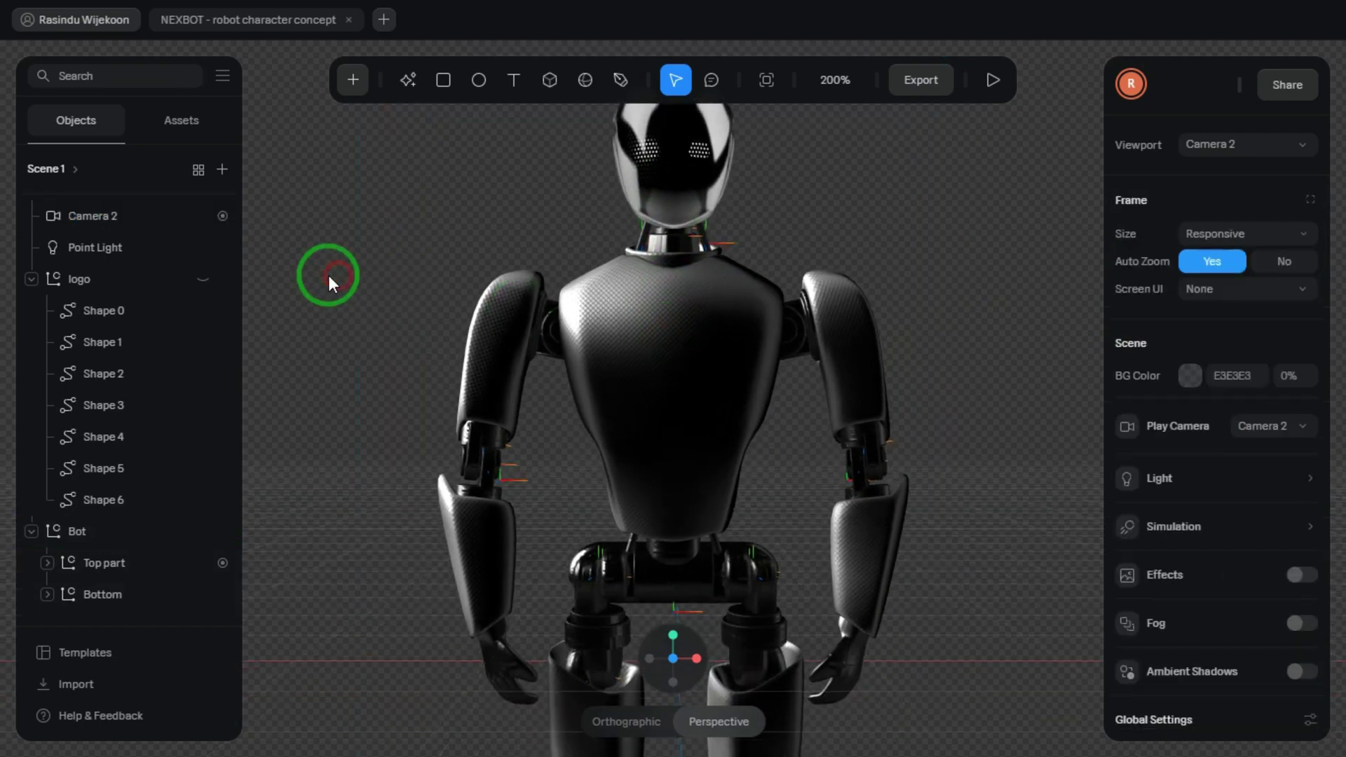
{"action": "left_click", "coordinate": [184, 216]}
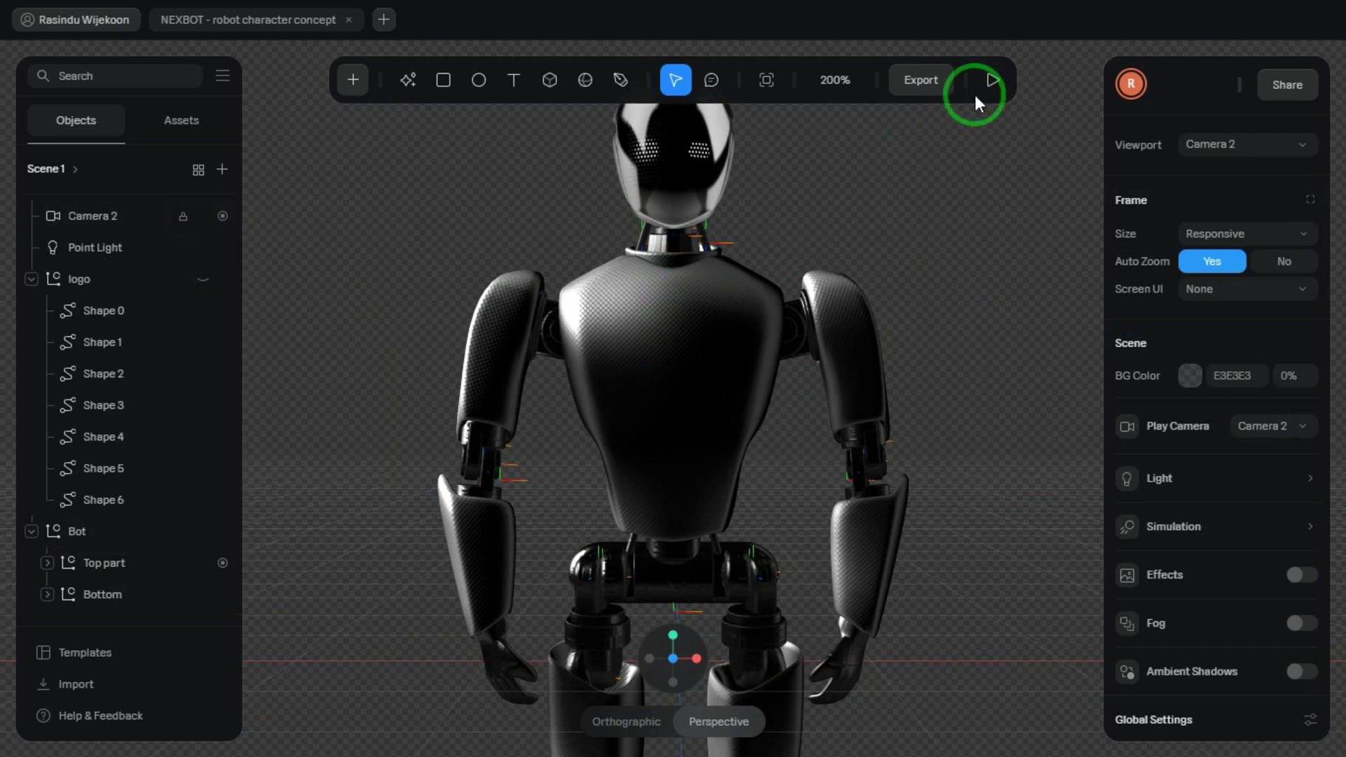
{"action": "left_click", "coordinate": [988, 80]}
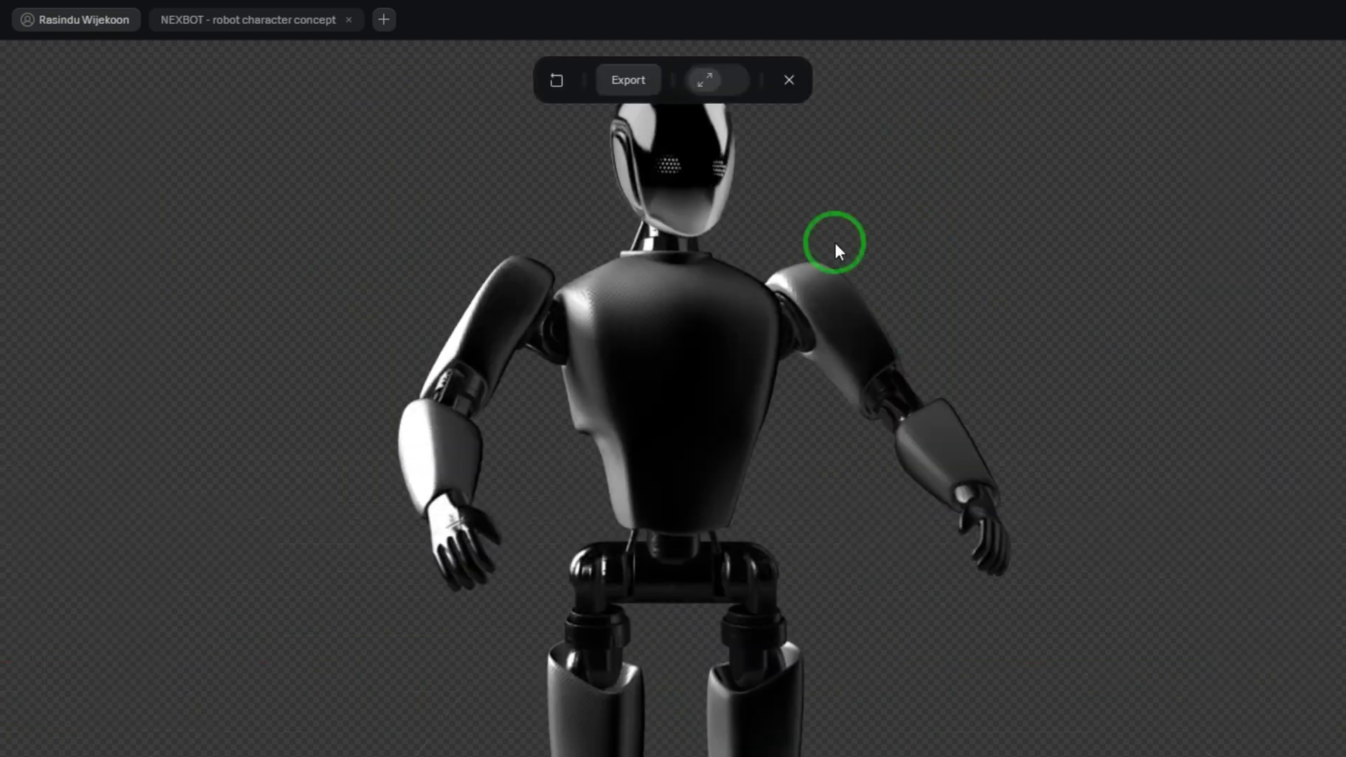
{"action": "left_click", "coordinate": [790, 79]}
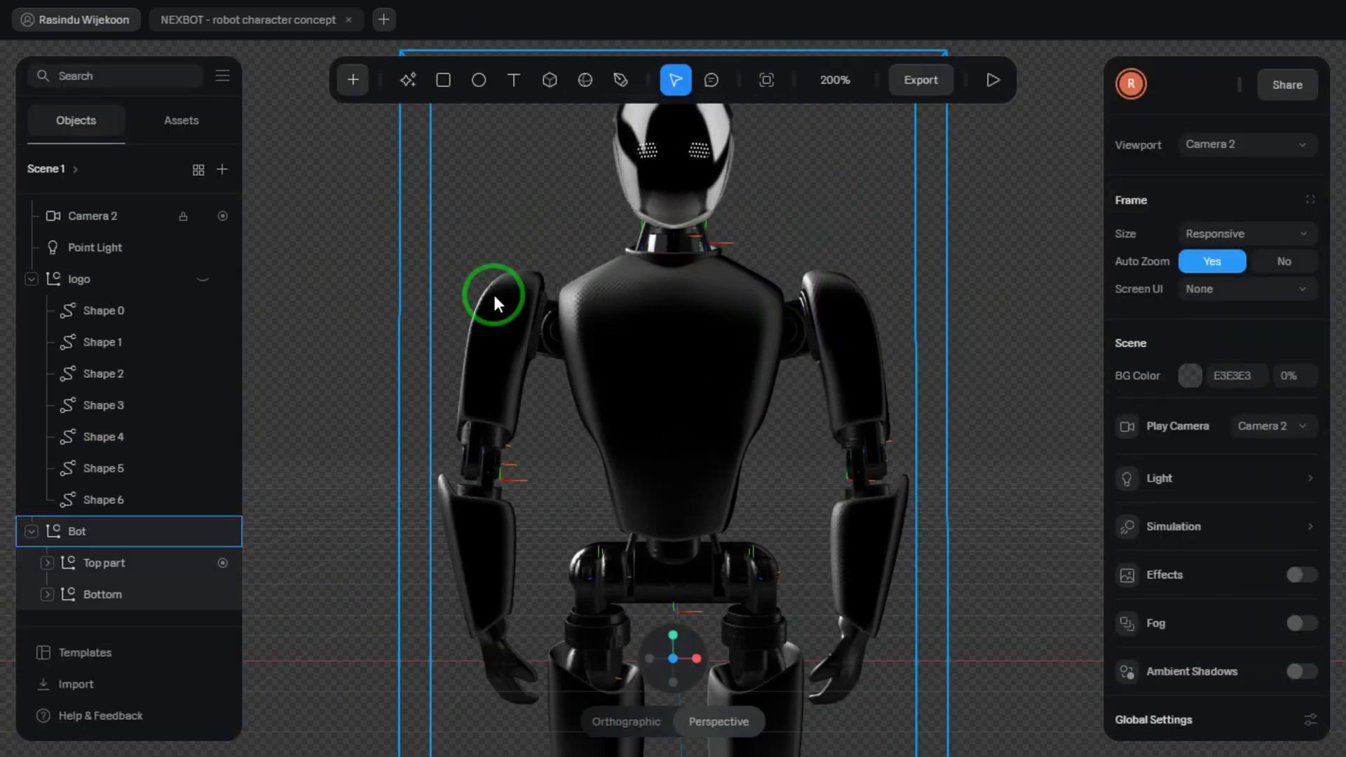
In Export > Public URL play settings, choose Camera Orbit Hint and copy the link
{"action": "left_click", "coordinate": [922, 80]}
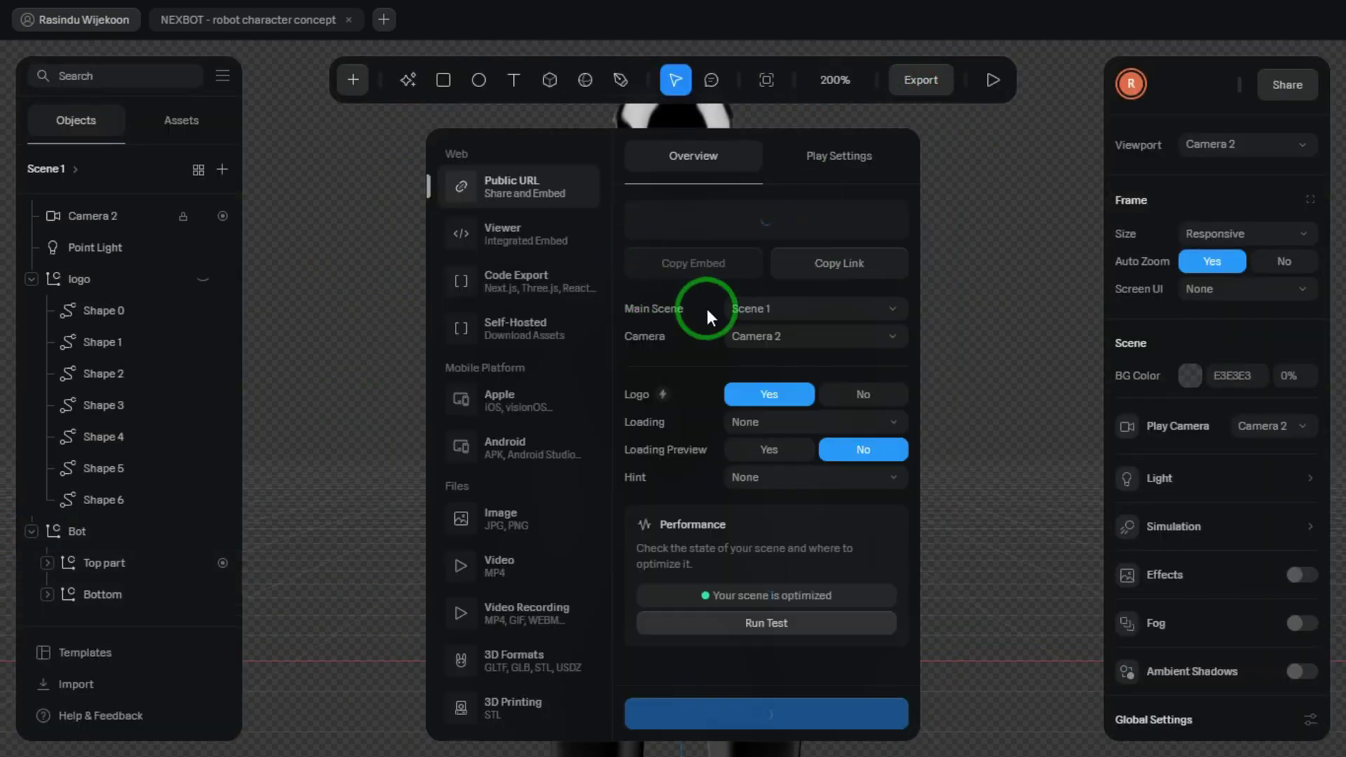
{"action": "left_click", "coordinate": [832, 156]}
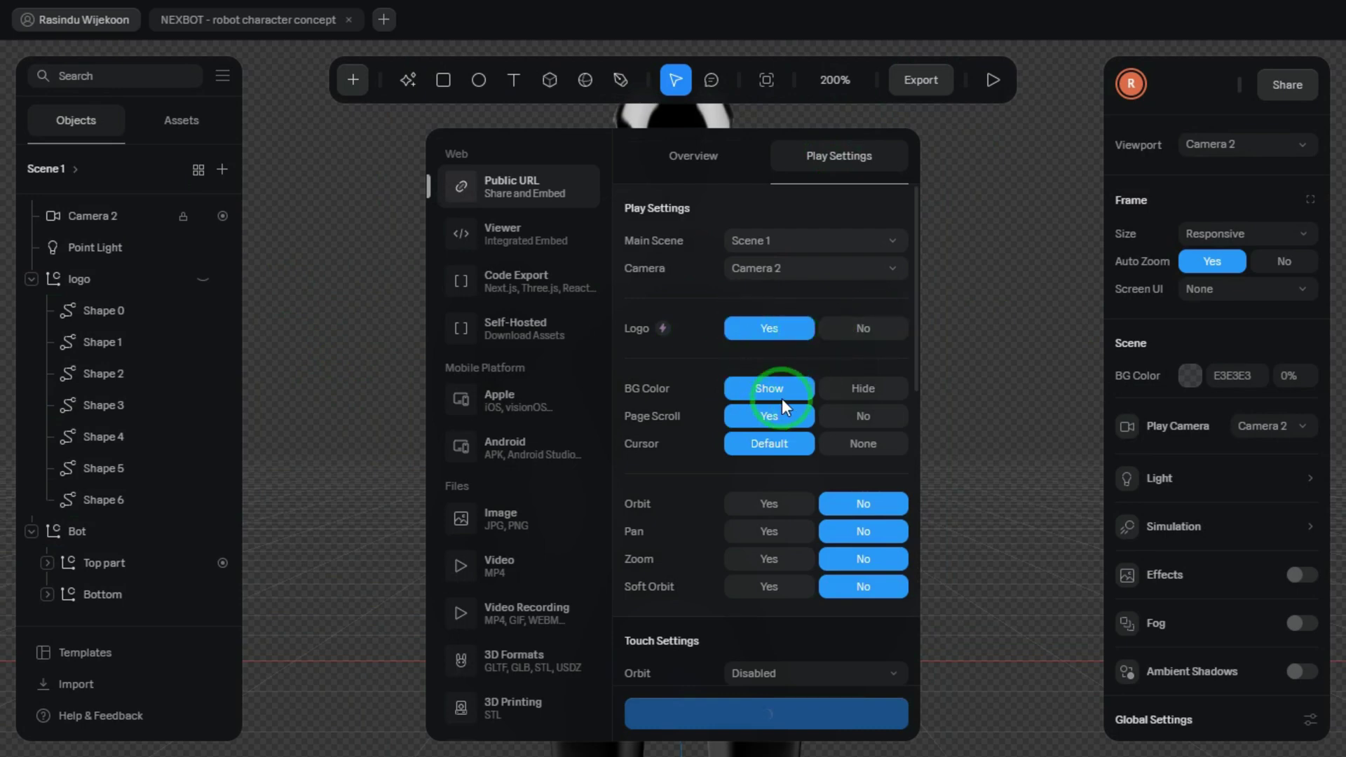
{"action": "left_click", "coordinate": [843, 389]}
{"action": "left_click", "coordinate": [775, 388]}
{"action": "scroll", "coordinate": [764, 491], "scroll_direction": "down", "scroll_amount": 2}
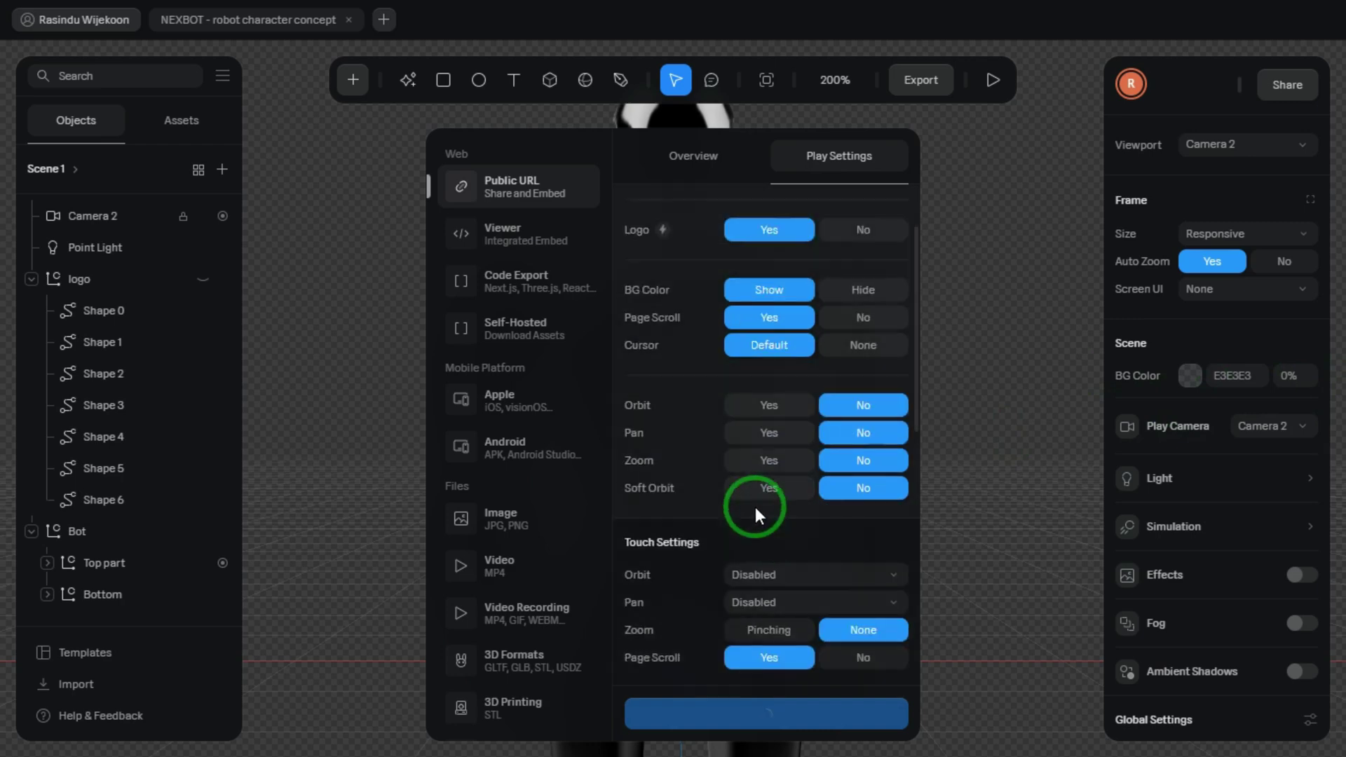
{"action": "scroll", "coordinate": [823, 491], "scroll_direction": "down", "scroll_amount": 3}
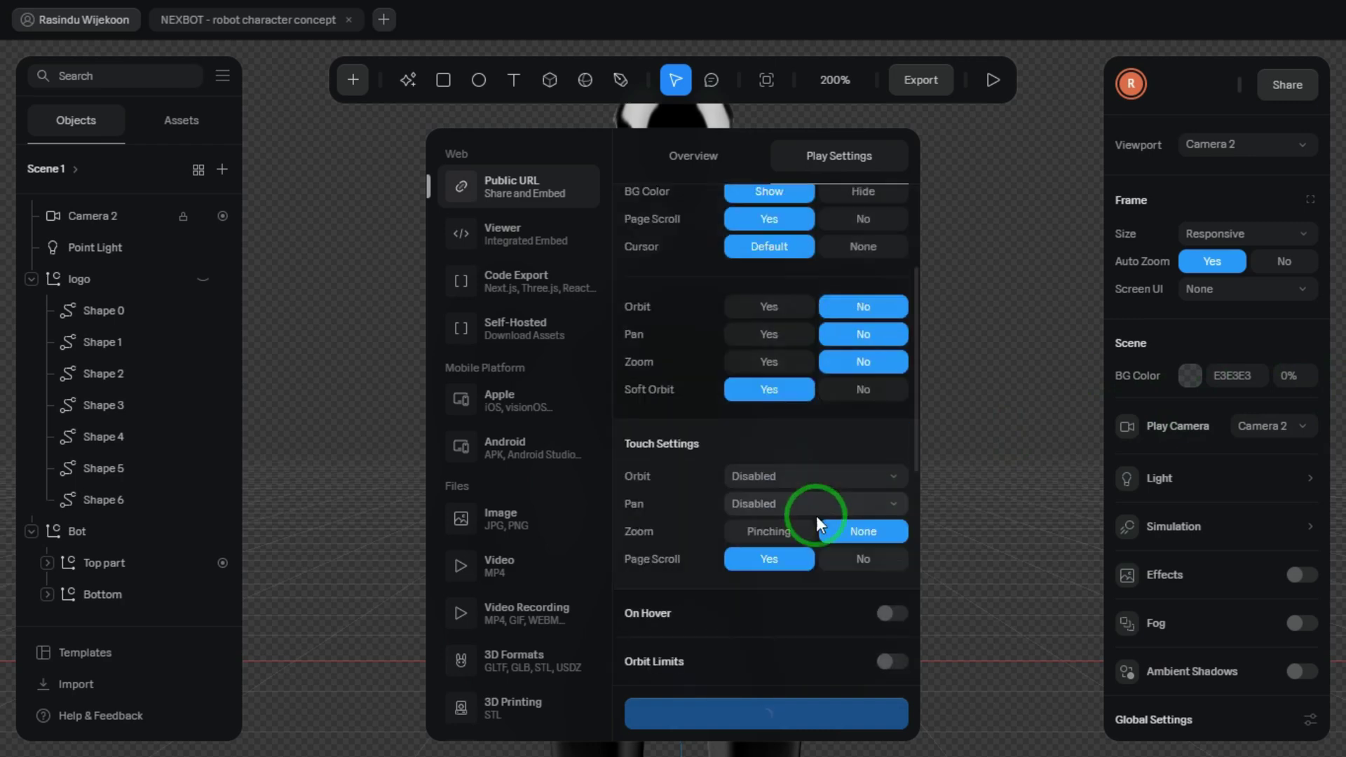
{"action": "scroll", "coordinate": [788, 551], "scroll_direction": "down", "scroll_amount": 10}
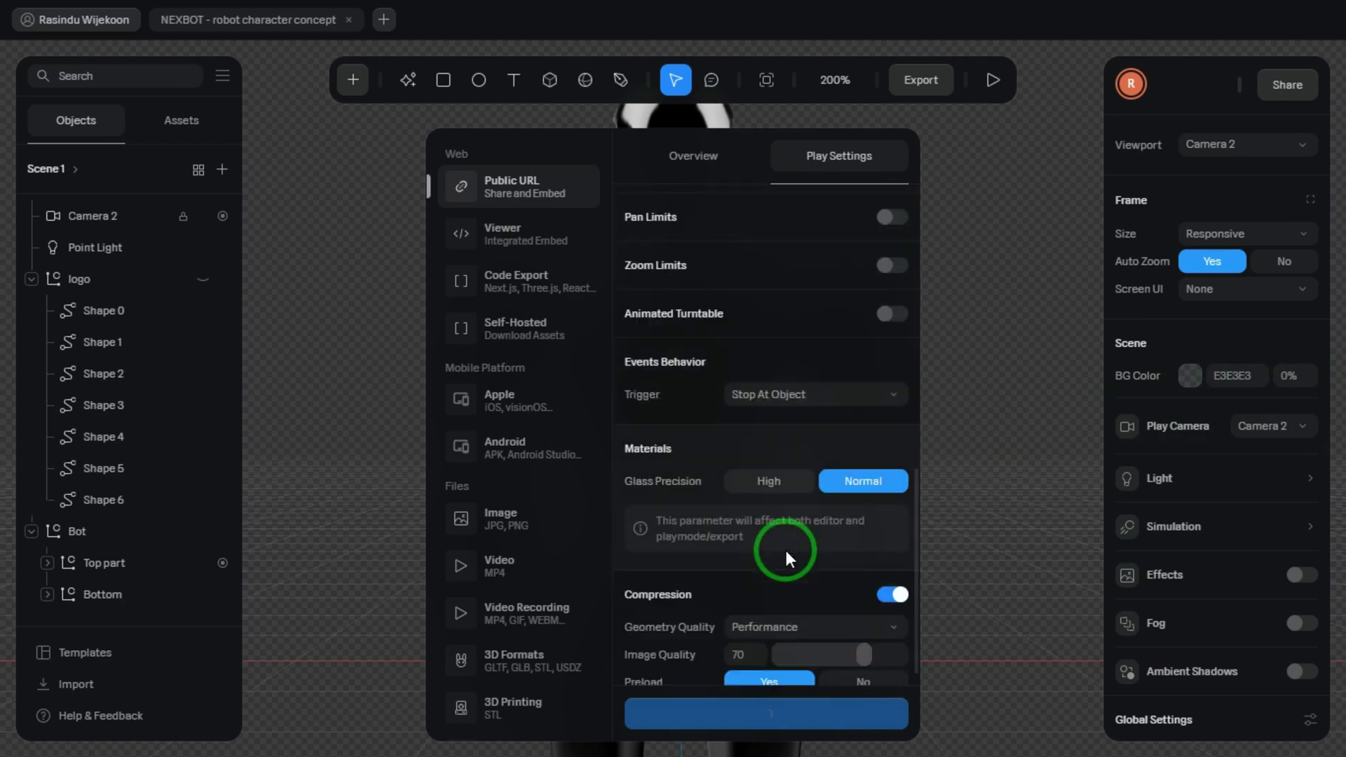
{"action": "scroll", "coordinate": [820, 554], "scroll_direction": "up", "scroll_amount": 15}
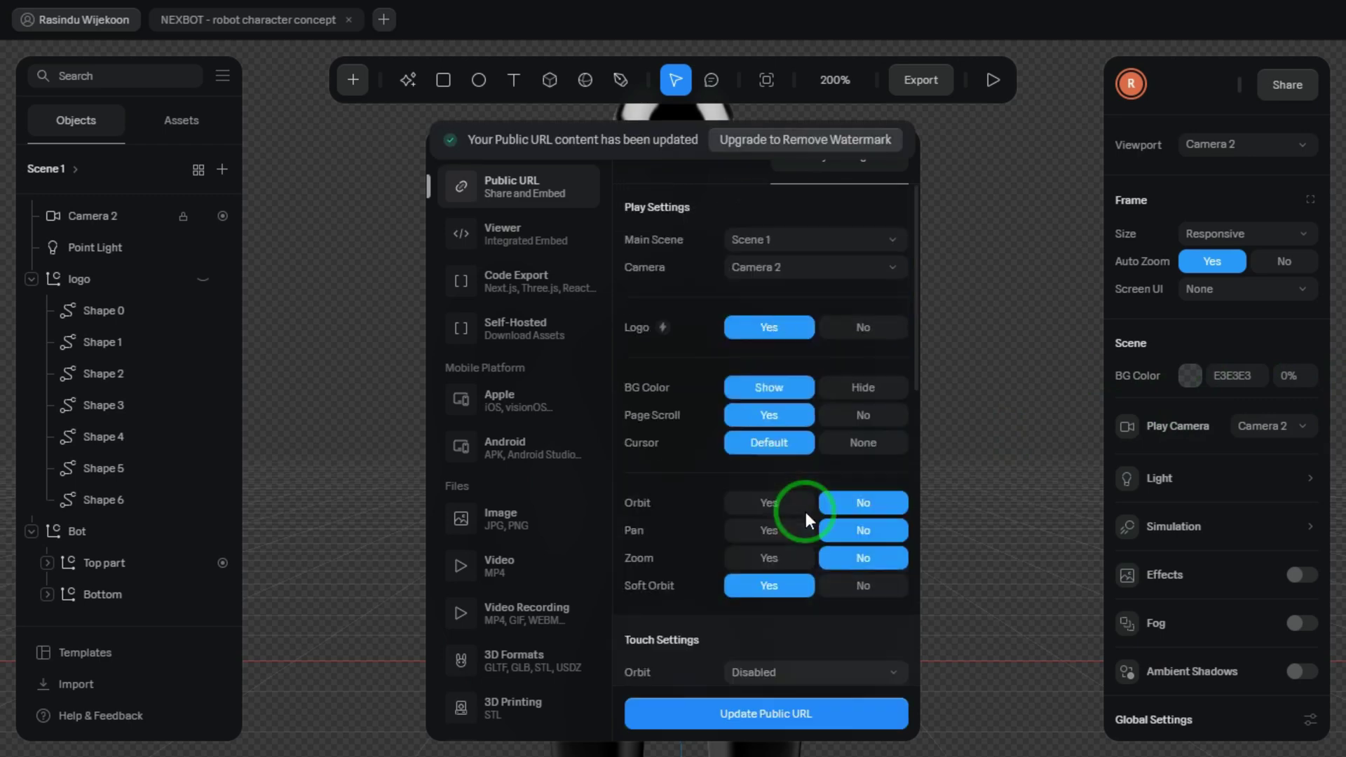
{"action": "left_click", "coordinate": [694, 156]}
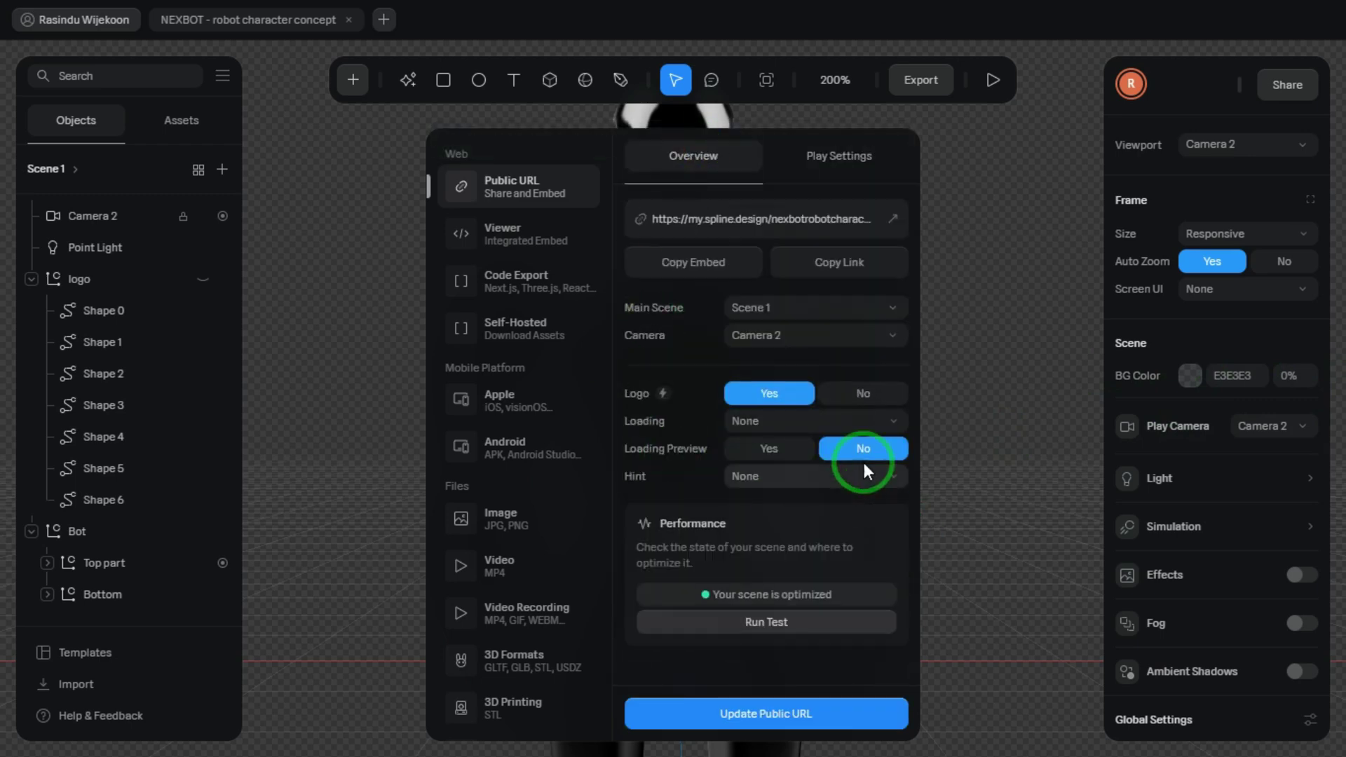
{"action": "left_click", "coordinate": [775, 482]}
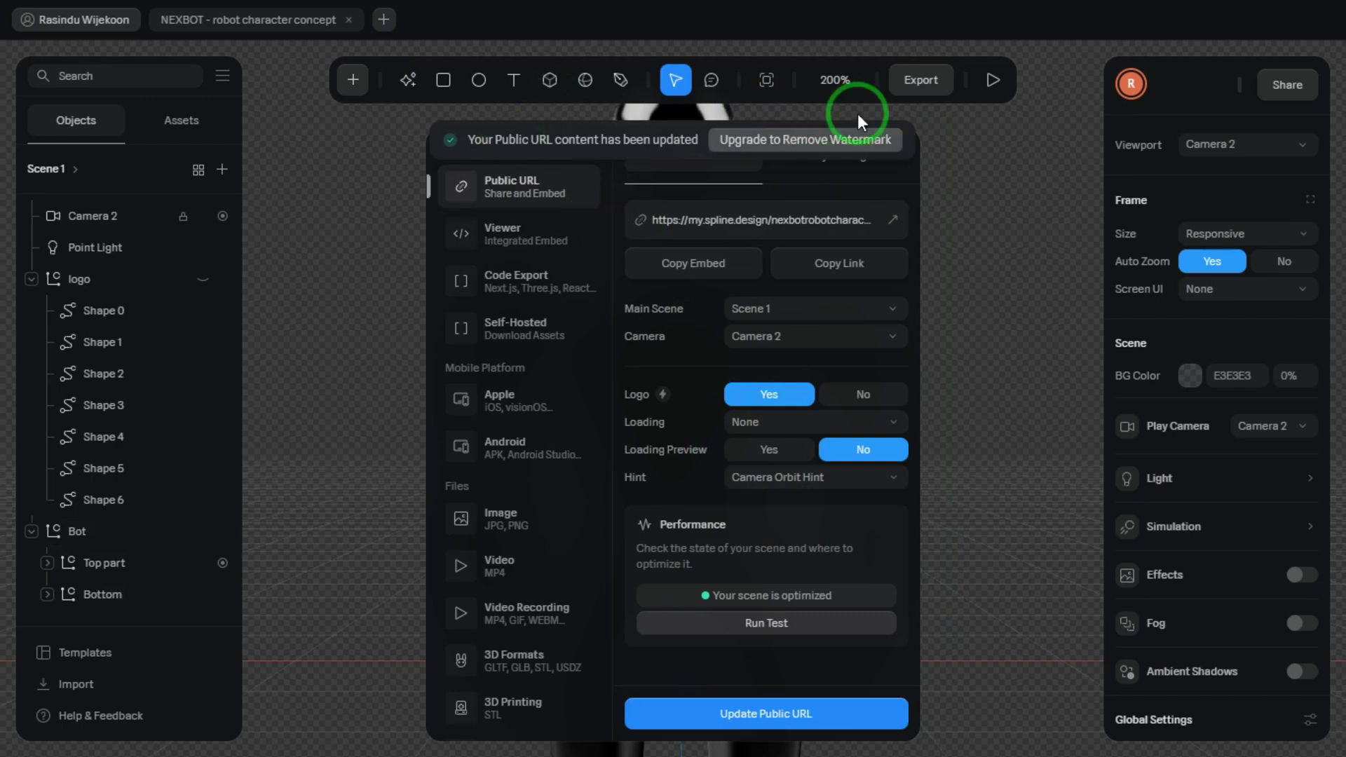
{"action": "left_click", "coordinate": [831, 263]}
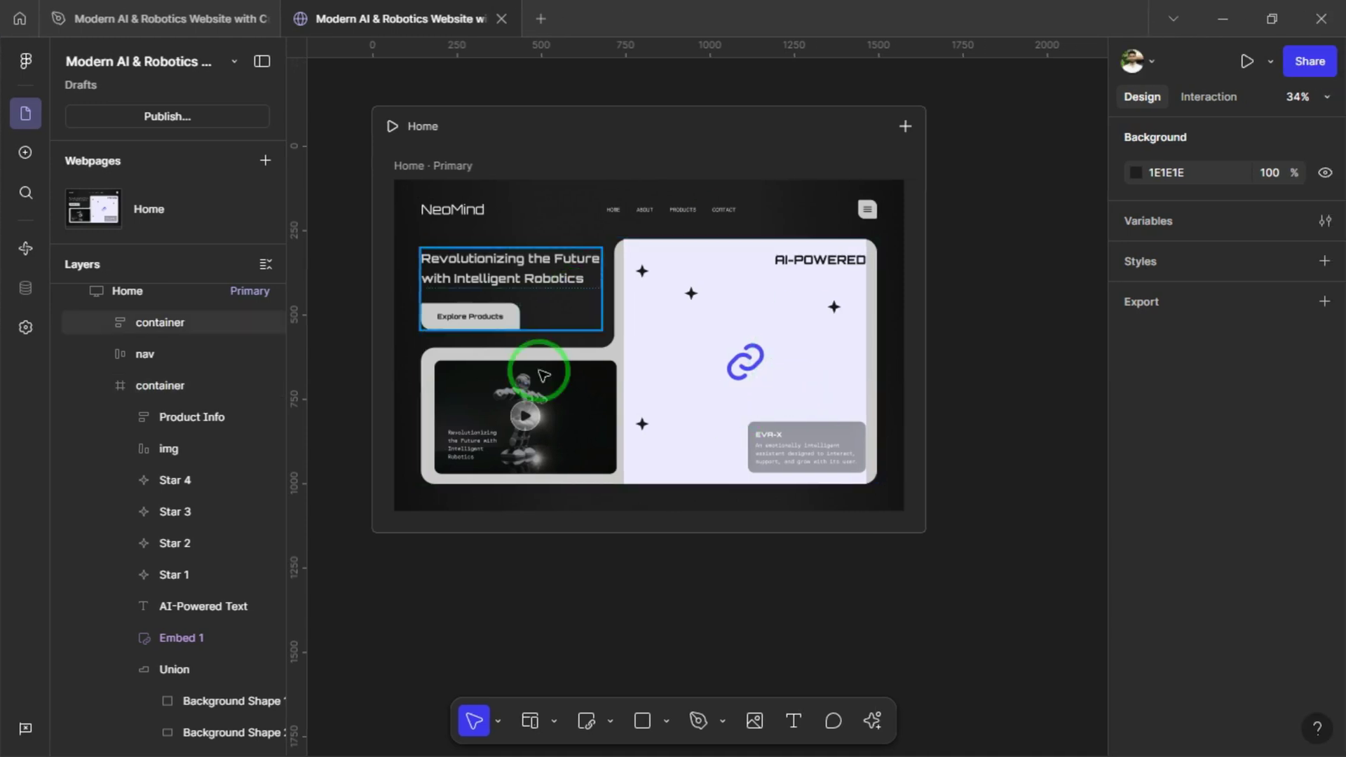
Select Embed 1 in the NeoMind hero and paste the Spline public URL
{"action": "left_click", "coordinate": [694, 363]}
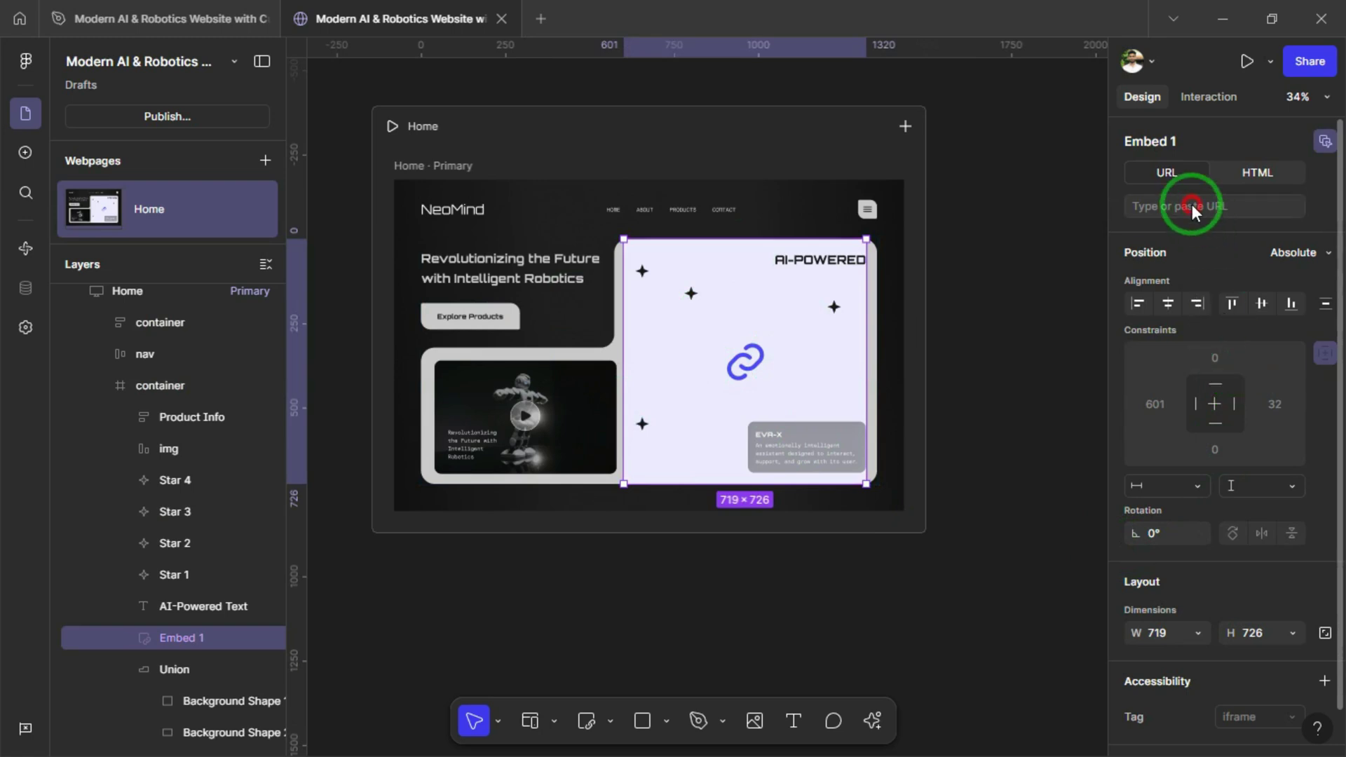
{"action": "key", "text": "ctrl+v"}
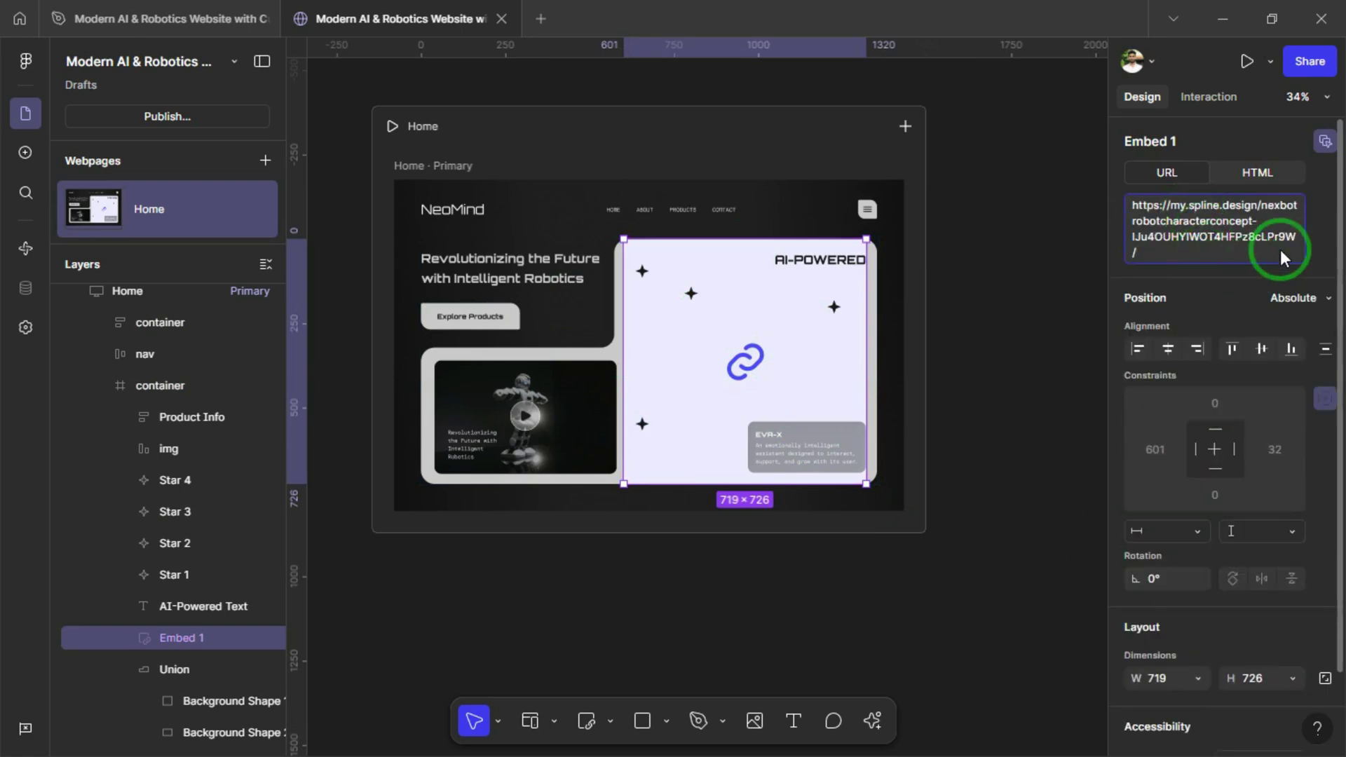